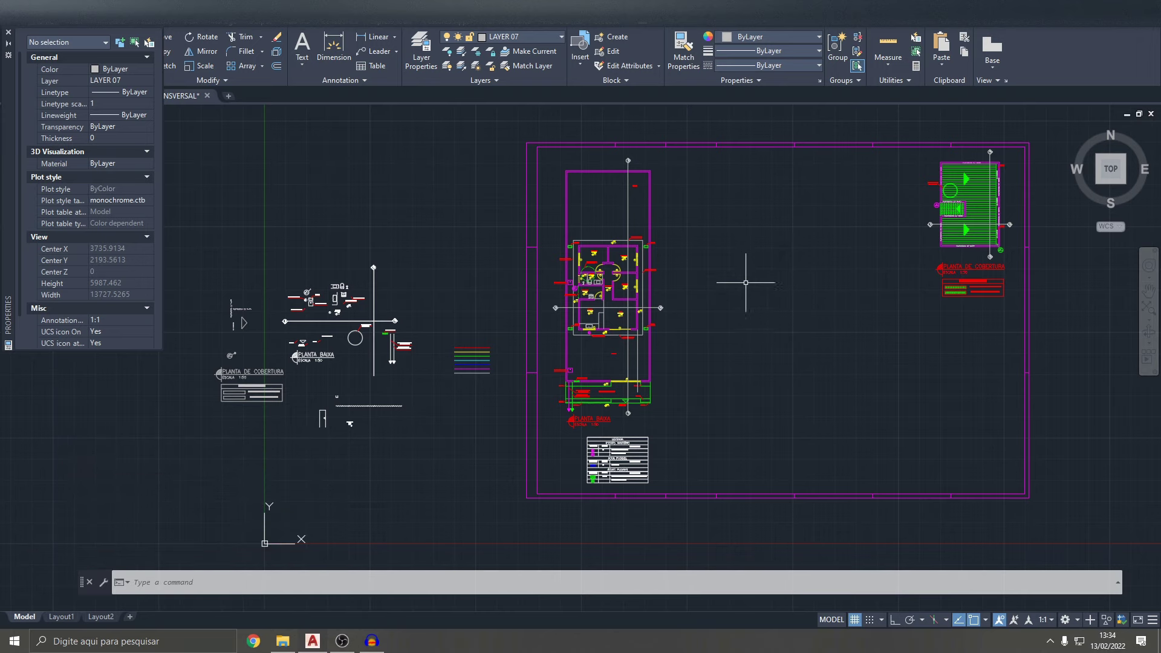
- Zoom and pan onto the COZINHA and SALA area where section line A crosses the PLANTA BAIXA
scroll(746, 282, down, 4)
scroll(677, 291, up, 4)
mouse_move(687, 290)
middle_down()
mouse_move(725, 293)
mouse_move(676, 287)
middle_up()
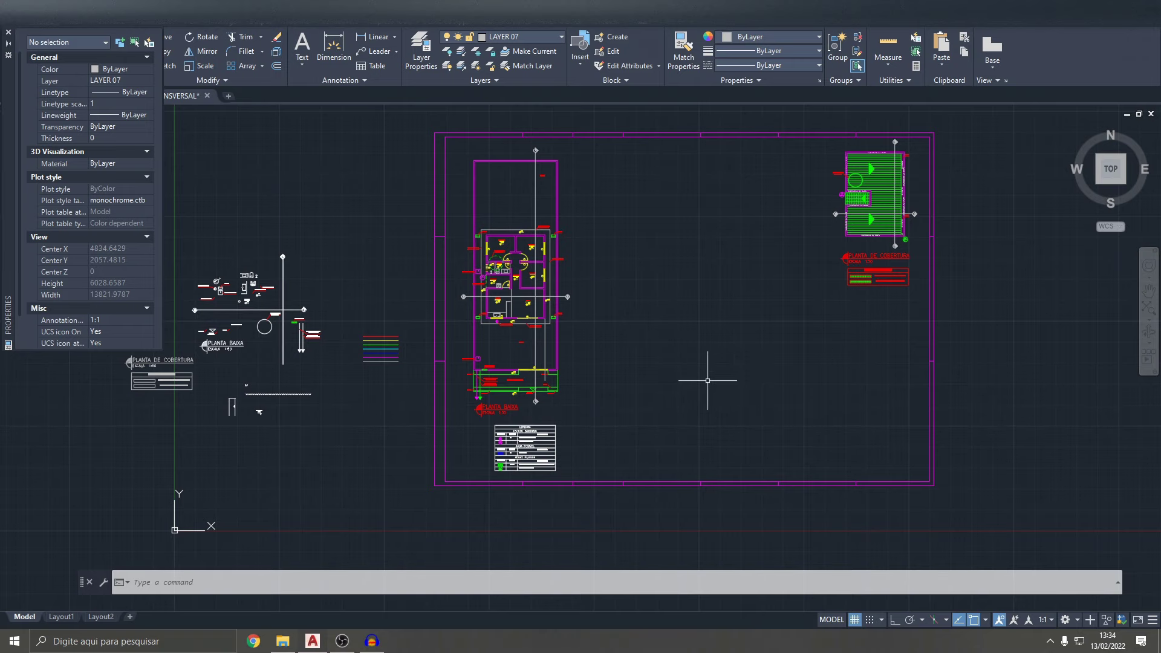
middle_drag(569, 333, 619, 313)
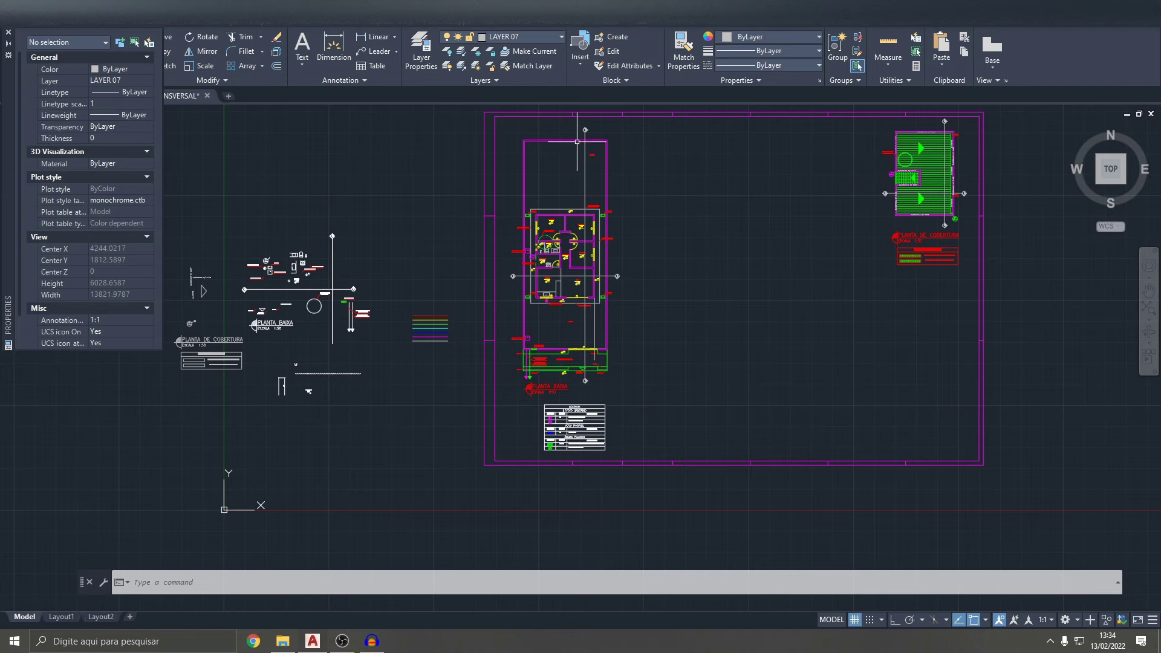
scroll(584, 294, up, 2)
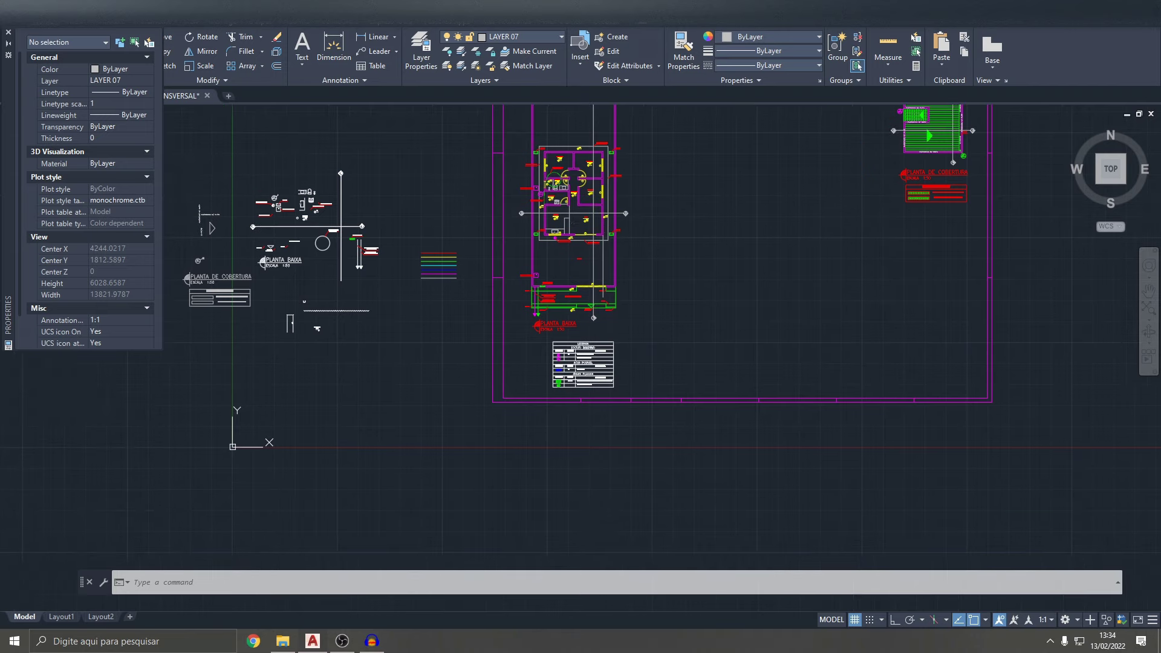
scroll(600, 214, up, 2)
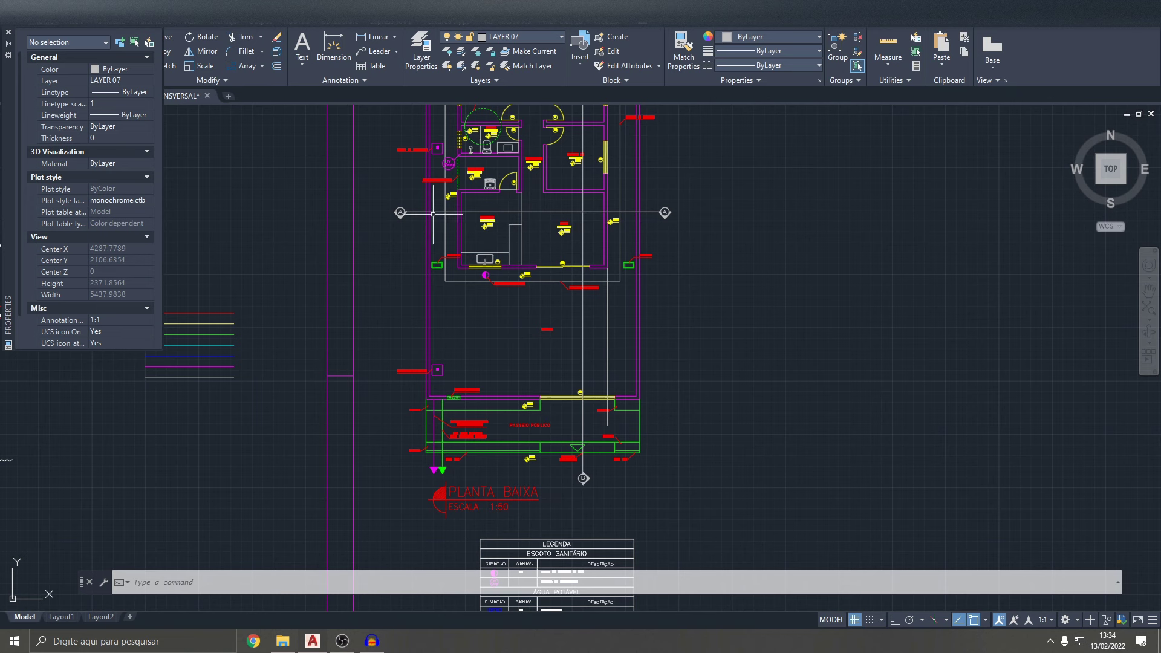
scroll(433, 214, up, 3)
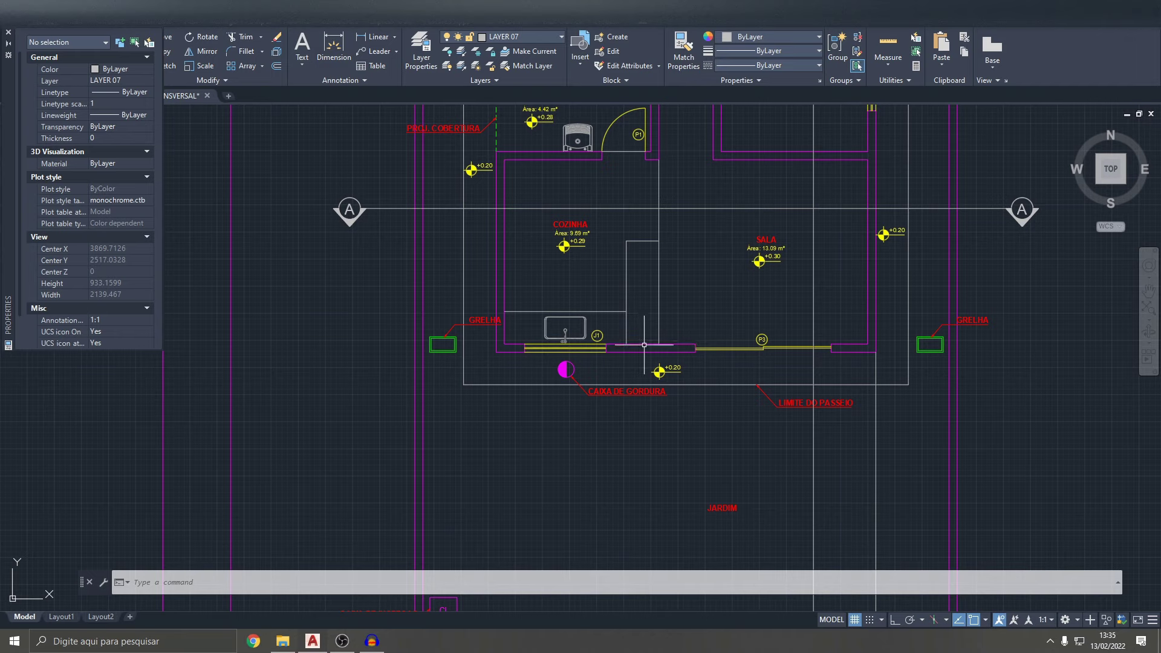
- Close the Properties palette, then start a trial line on the front wall and cancel it
click(9, 32)
click(13, 45)
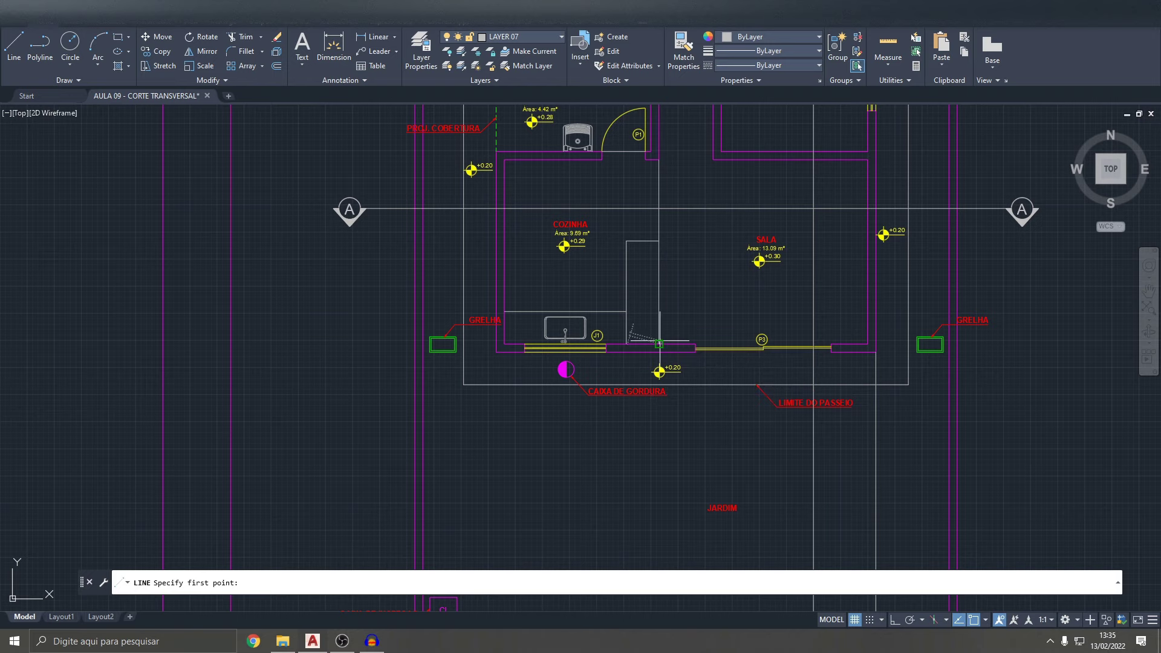
click(659, 344)
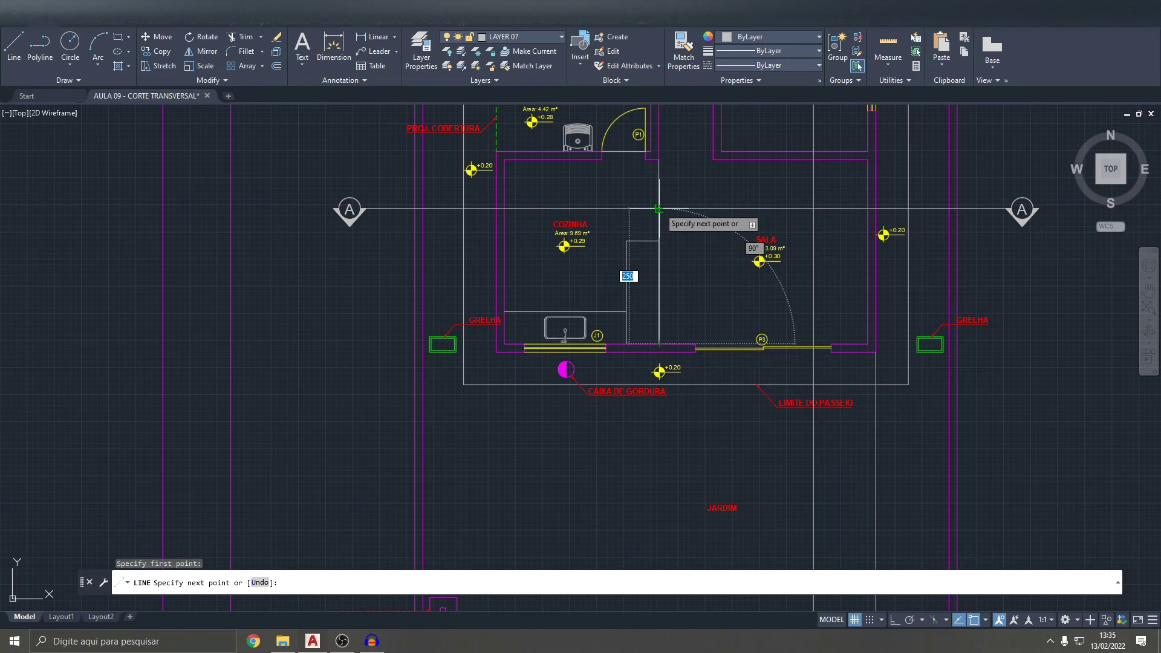
key(Escape)
- Restart the line tool and reframe the view on the whole drawing
click(2, 53)
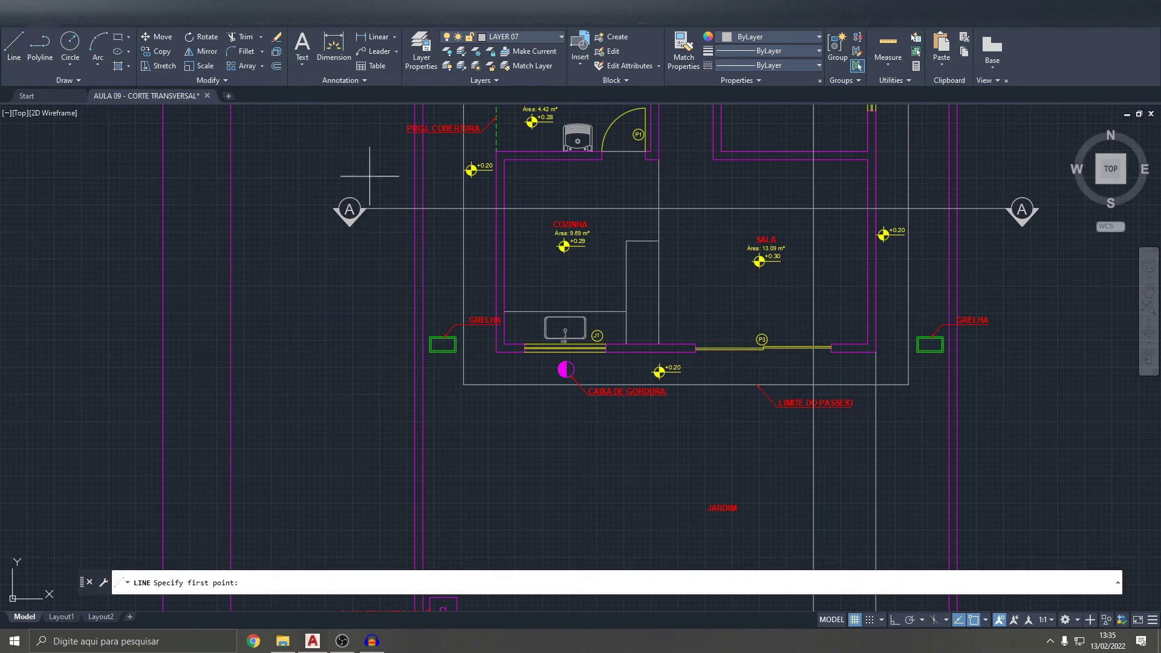
scroll(770, 254, down, 2)
scroll(770, 254, down, 5)
middle_drag(756, 363, 675, 356)
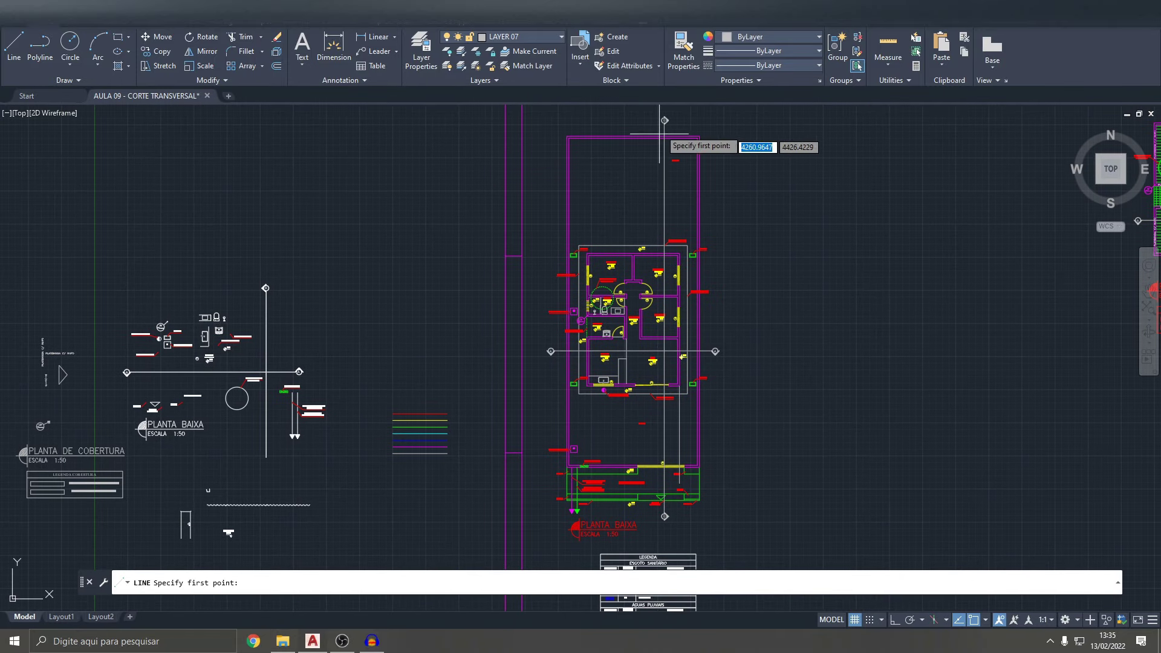
scroll(669, 363, up, 2)
scroll(675, 381, up, 6)
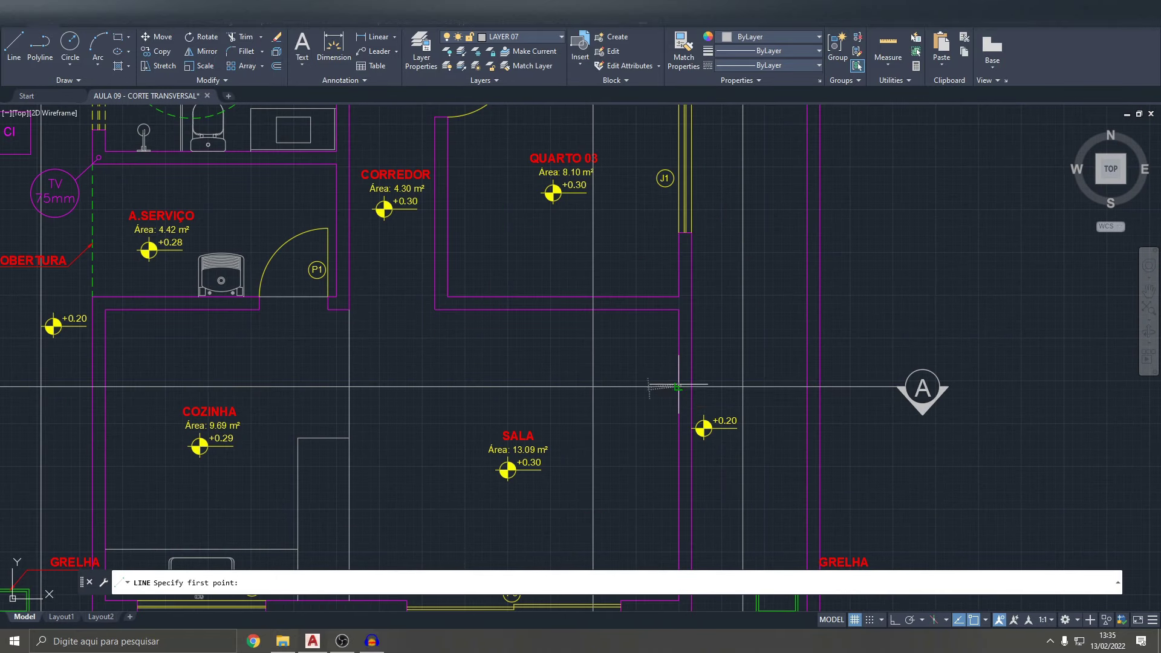
- Start a line where section line A meets the wall, cancel it, and zoom out to the sheet
click(593, 387)
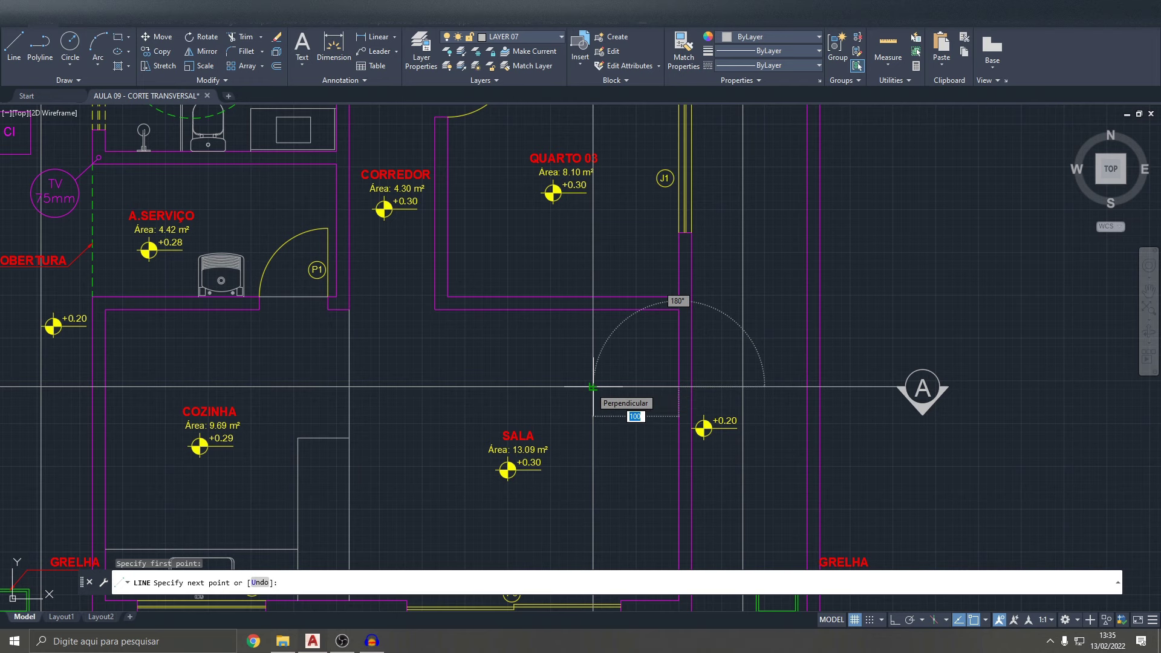
scroll(594, 387, up, 4)
scroll(593, 387, down, 3)
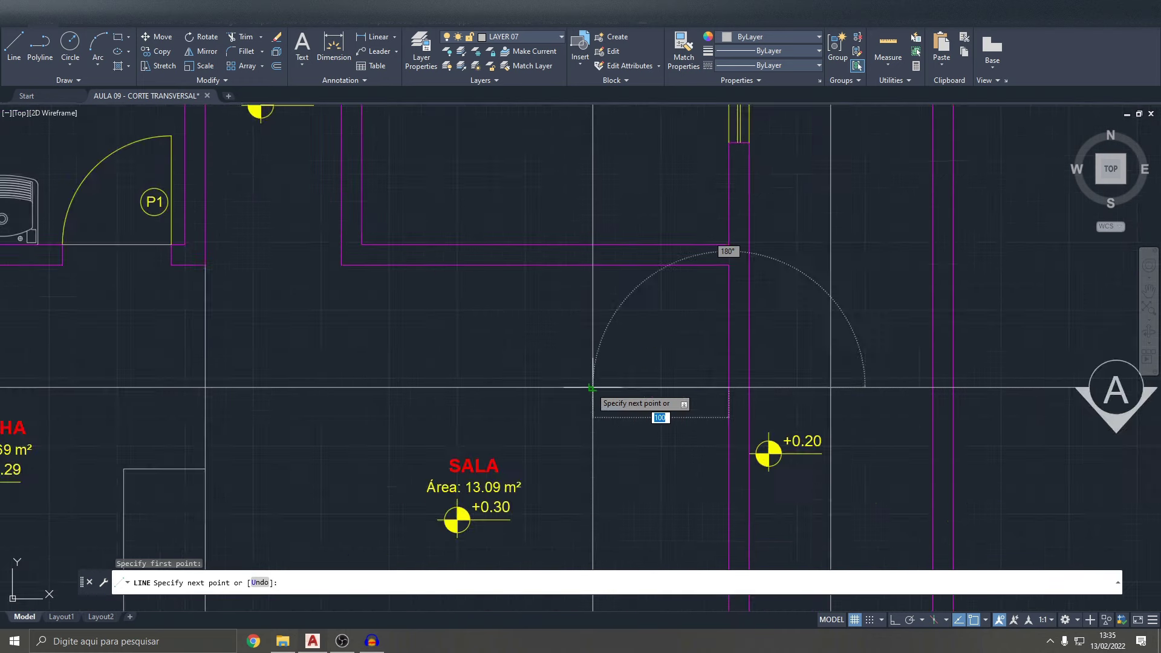
scroll(593, 387, down, 3)
key(Escape)
scroll(591, 387, down, 2)
scroll(591, 387, down, 4)
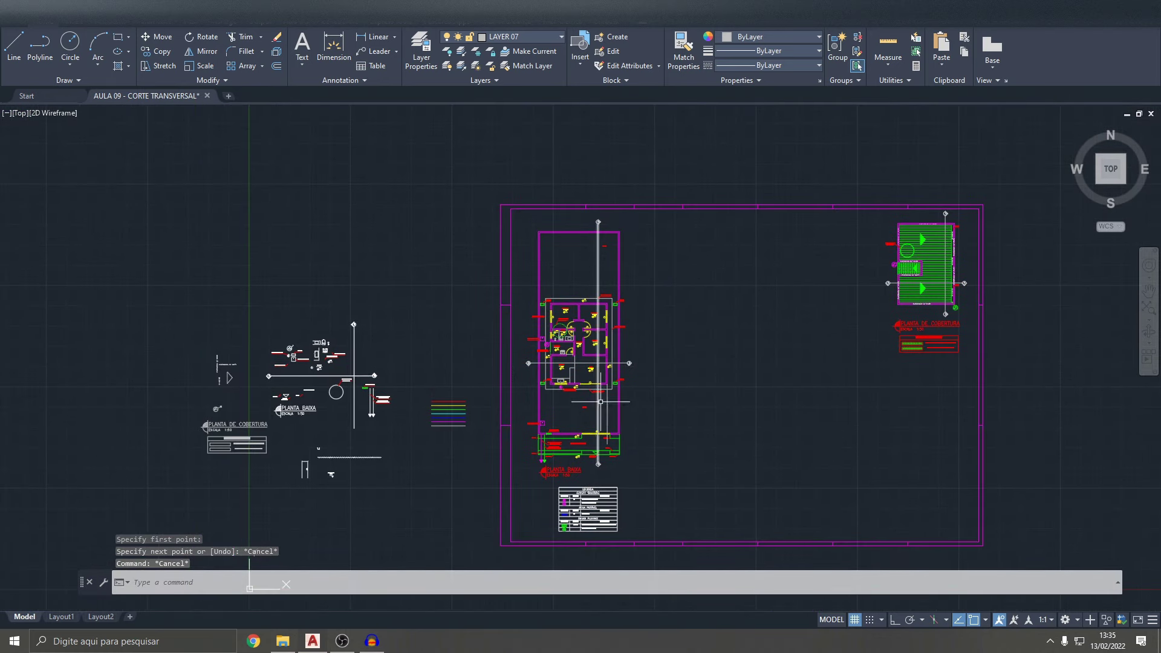
scroll(671, 381, up, 4)
scroll(681, 390, up, 3)
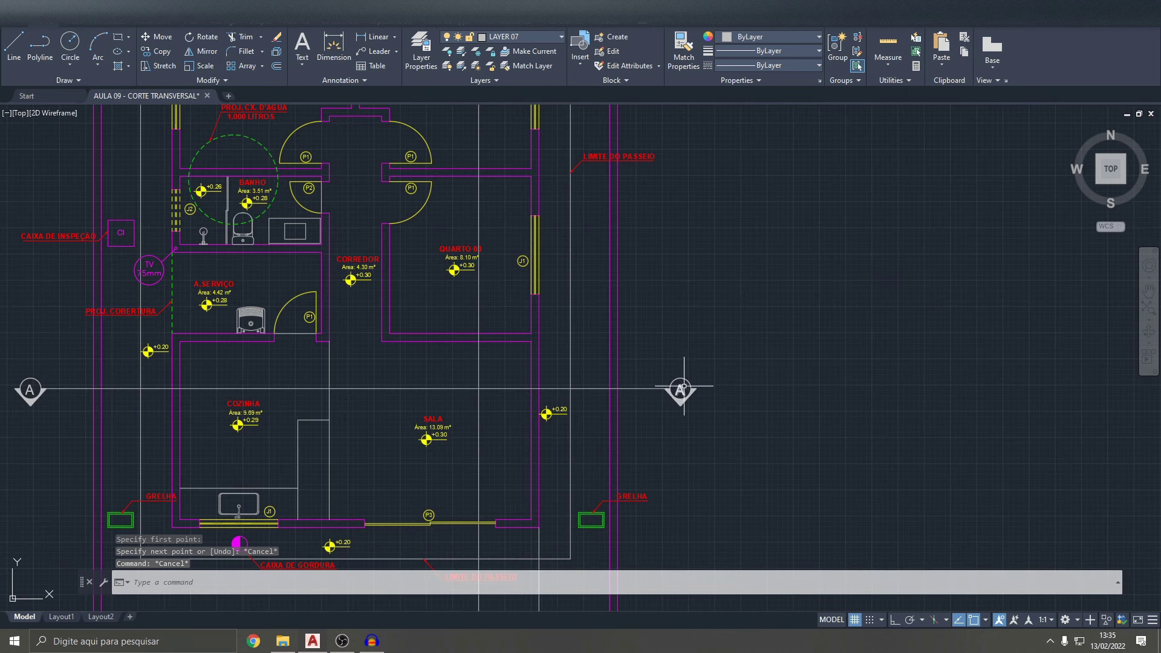
scroll(680, 390, down, 3)
scroll(393, 375, up, 3)
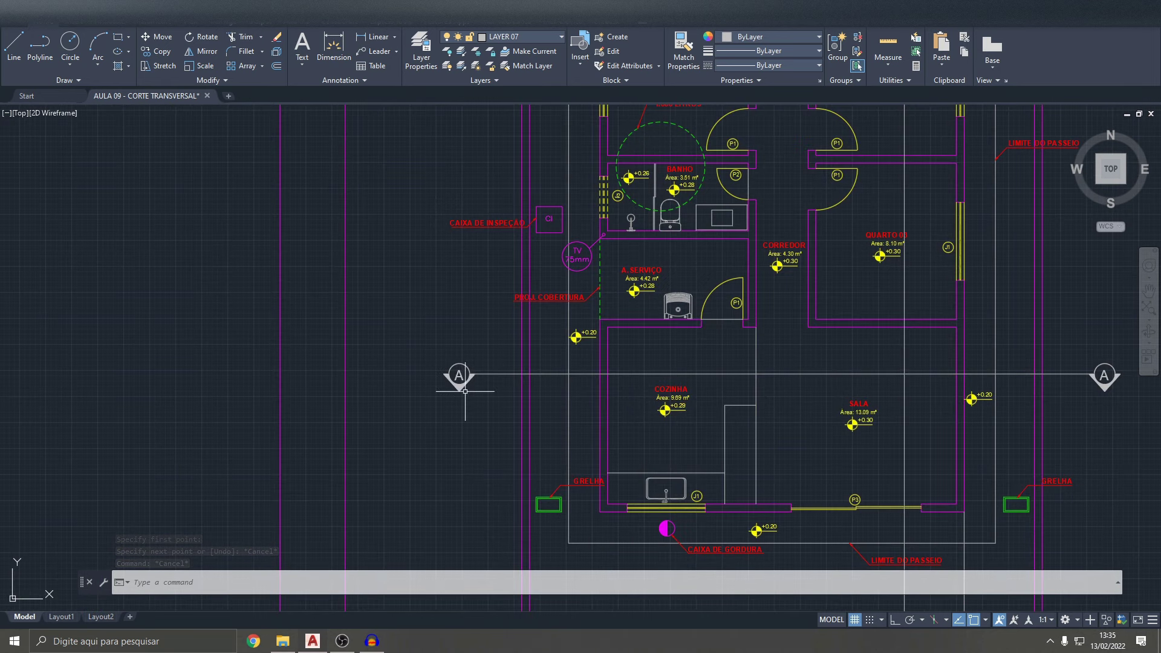
scroll(351, 361, down, 2)
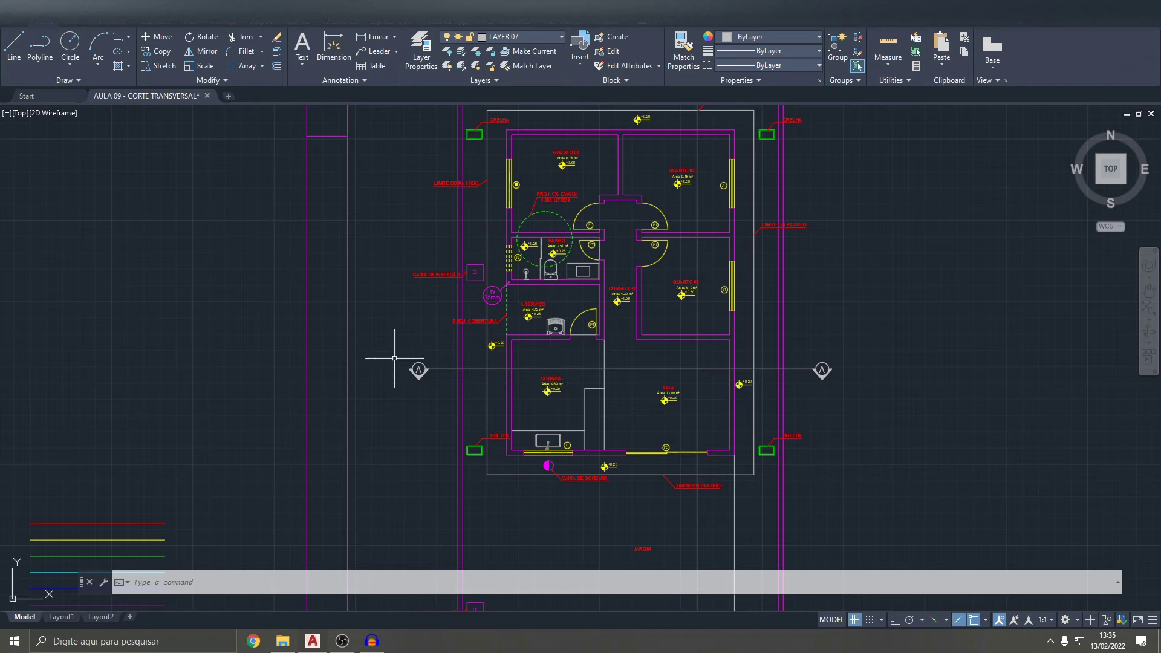
scroll(622, 343, up, 2)
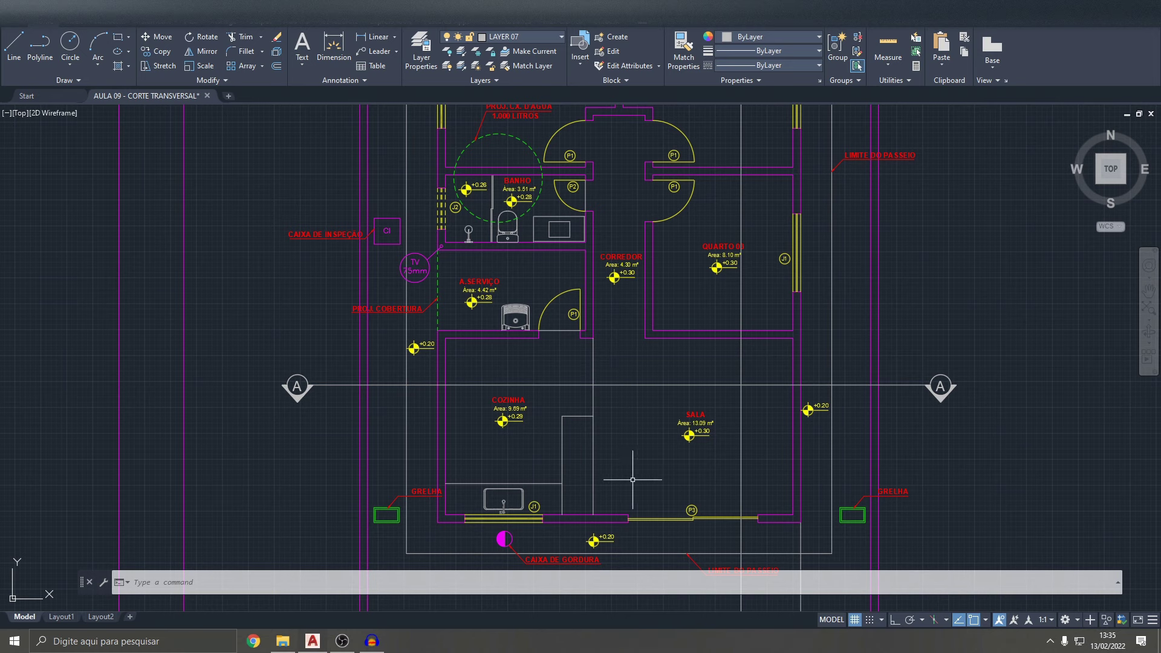
scroll(632, 480, down, 5)
middle_drag(633, 480, 620, 168)
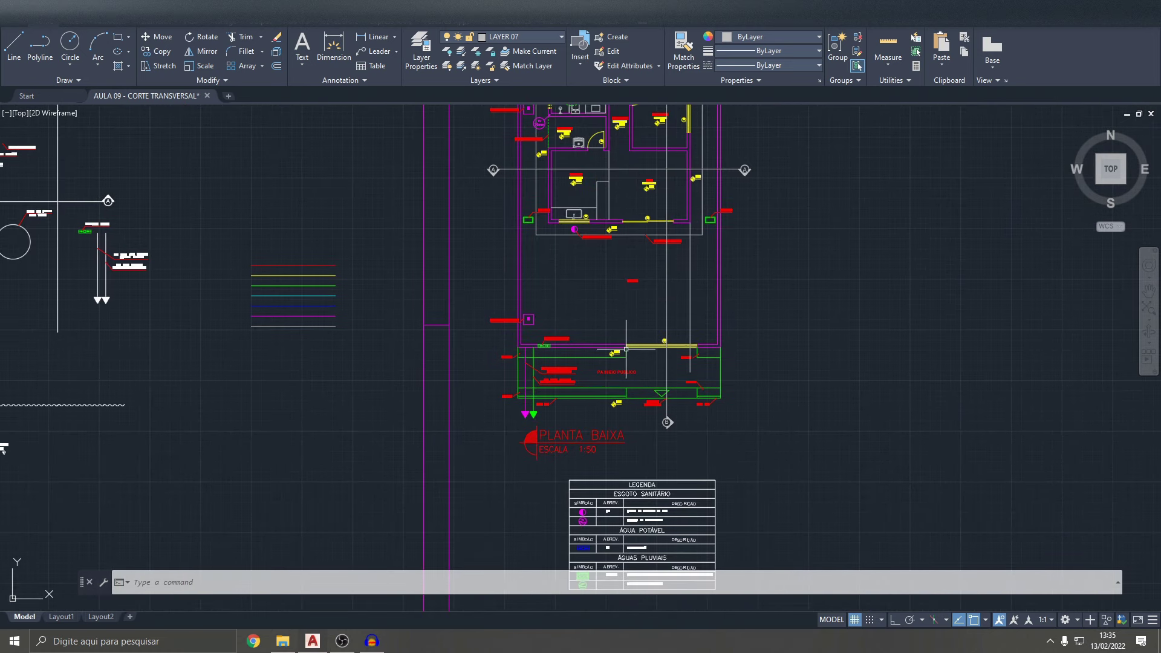
scroll(624, 288, down, 5)
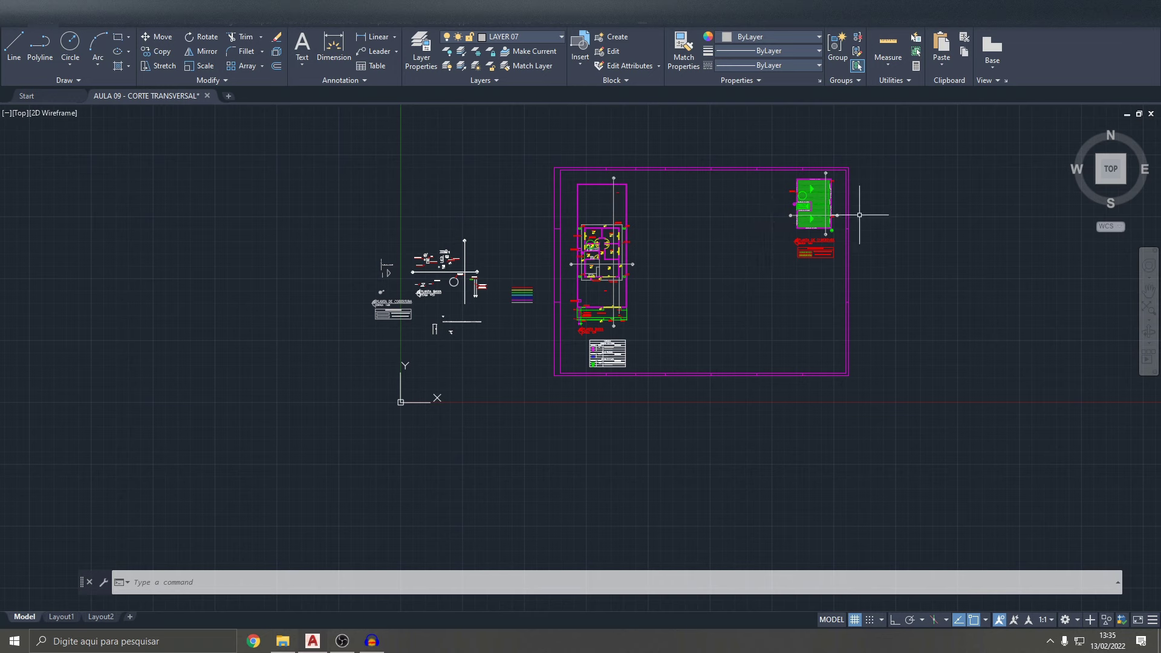
scroll(840, 213, up, 3)
scroll(787, 233, up, 1)
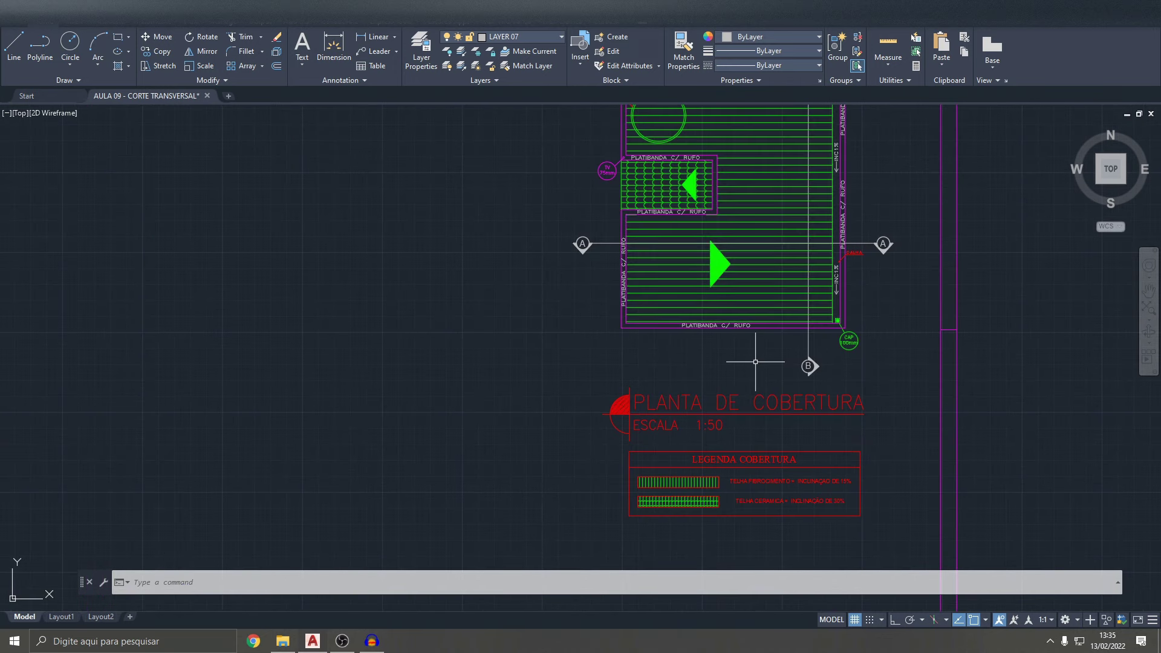
scroll(755, 362, down, 5)
scroll(637, 349, up, 2)
key(Escape)
key(Escape)
key(Escape)
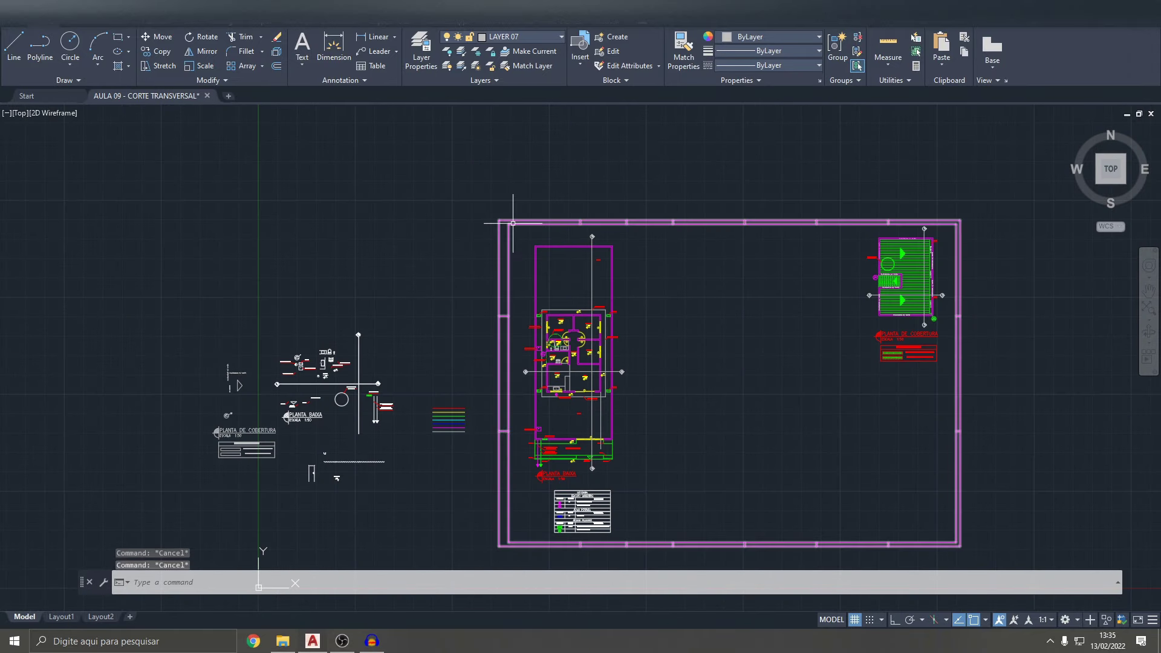
- Copy the PLANTA BAIXA, excluding its legend table, and paste it right of the sheet border
click(515, 232)
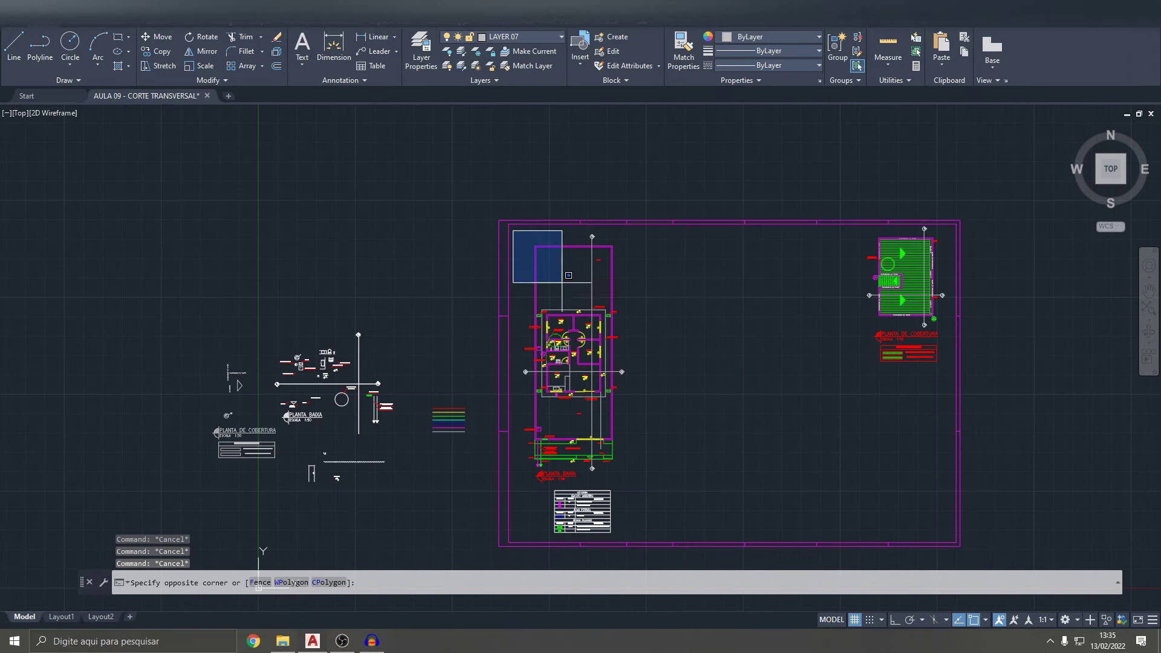
click(670, 482)
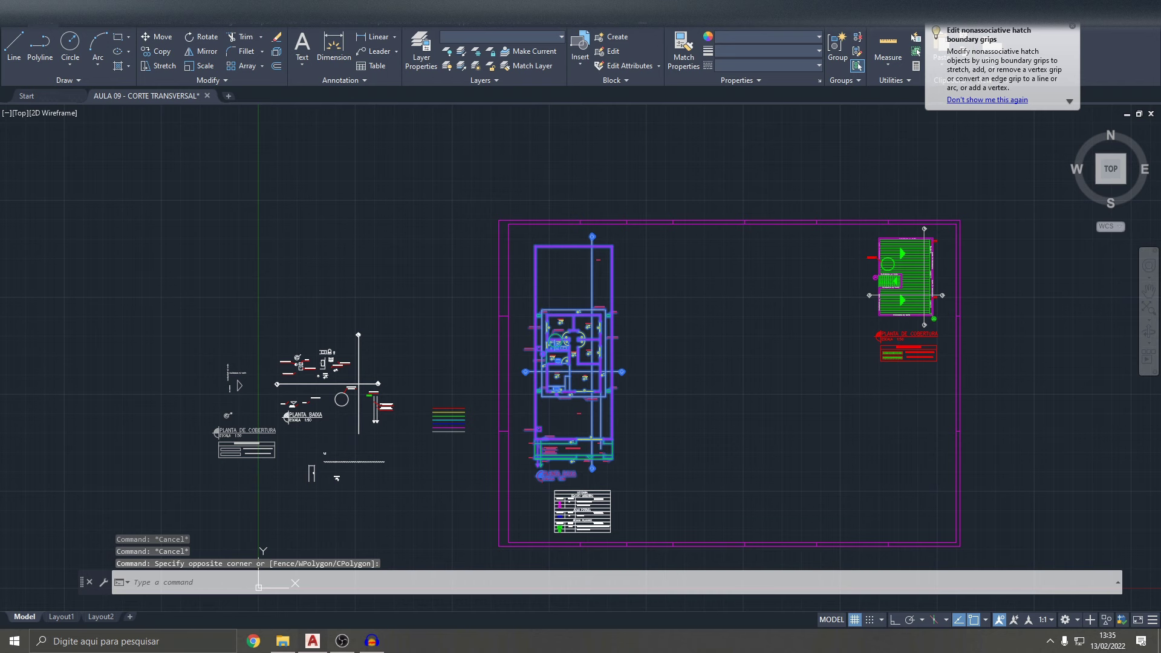
key(ctrl+c)
key(ctrl+v)
scroll(674, 472, down, 2)
middle_drag(684, 436, 273, 387)
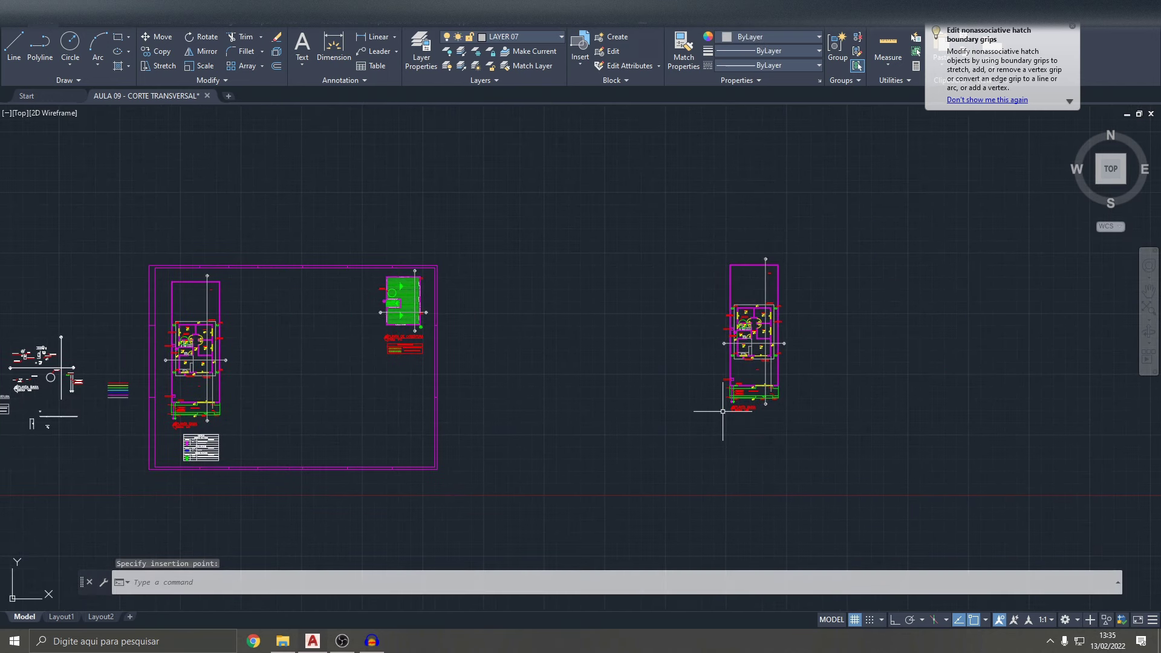
key(Escape)
key(Escape)
scroll(744, 356, up, 2)
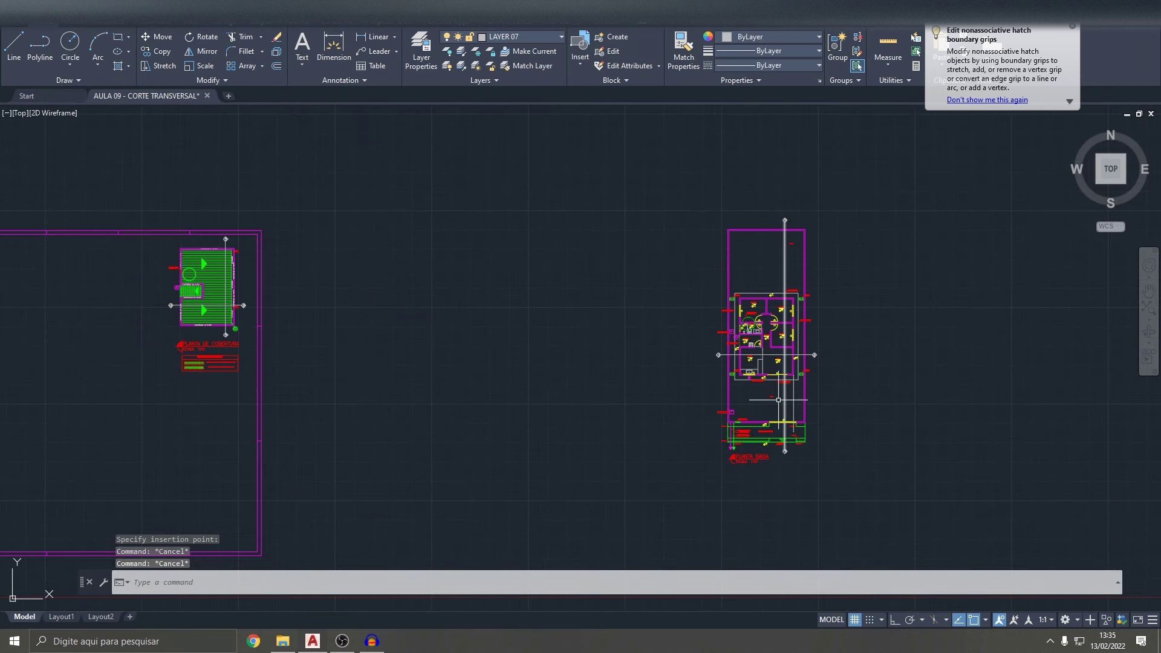
scroll(758, 330, up, 4)
scroll(682, 274, down, 6)
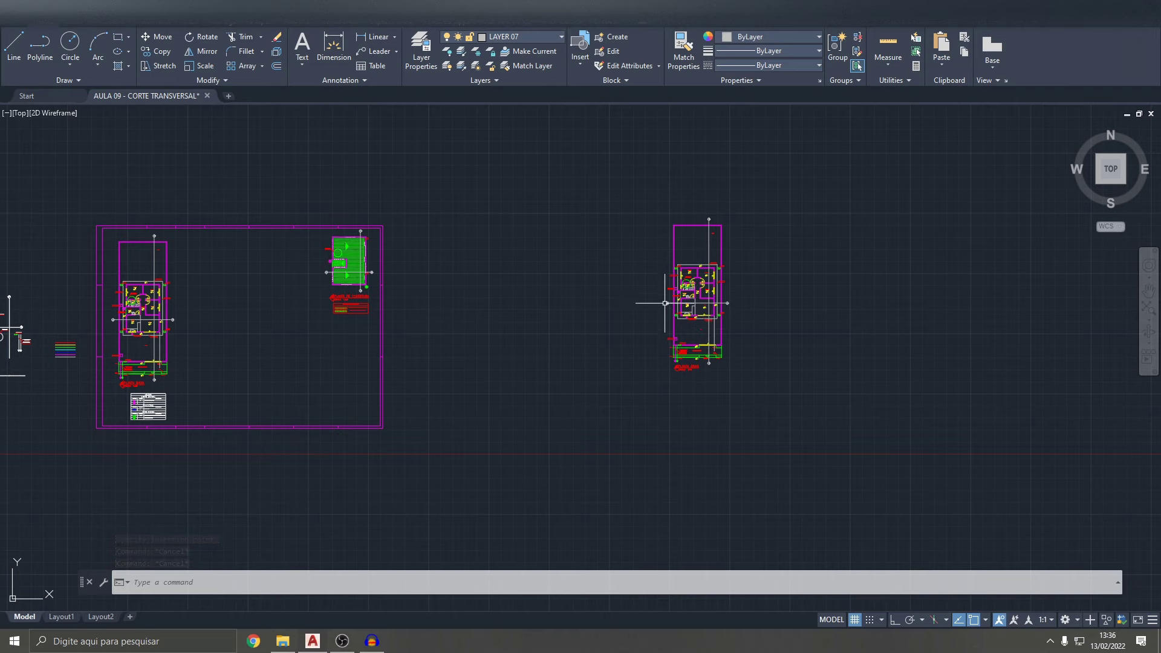
middle_drag(327, 369, 617, 324)
scroll(472, 212, up, 8)
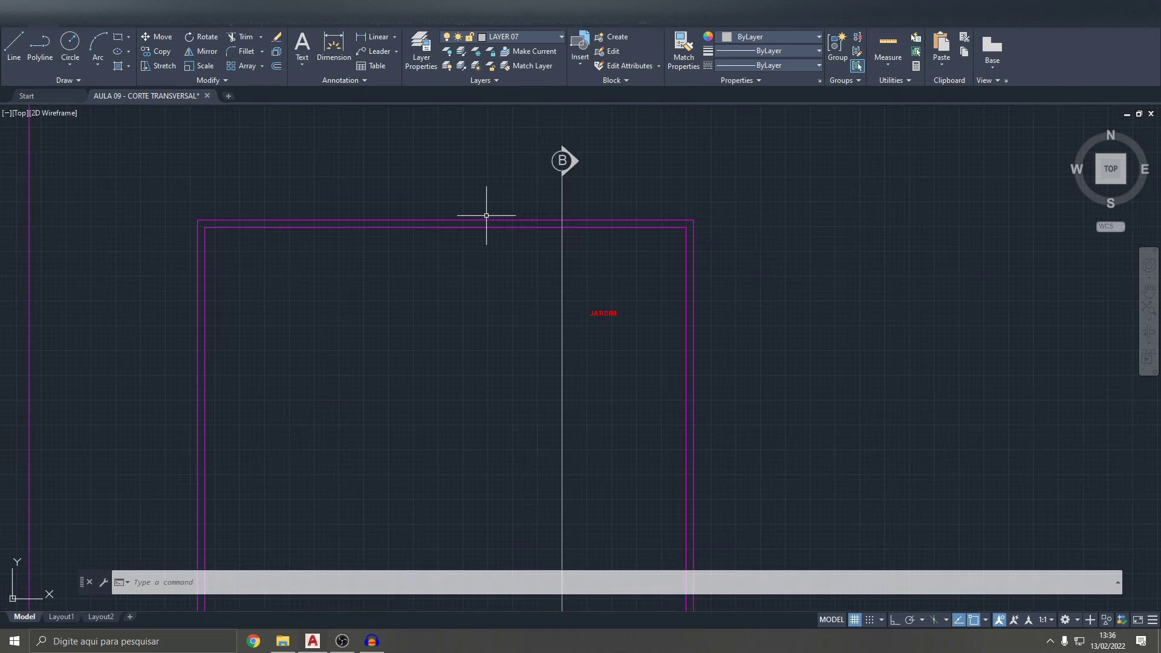
- Crossing-select the vertical section line B and section line A on the floor plan
click(605, 195)
click(553, 145)
scroll(605, 273, down, 5)
scroll(623, 363, up, 5)
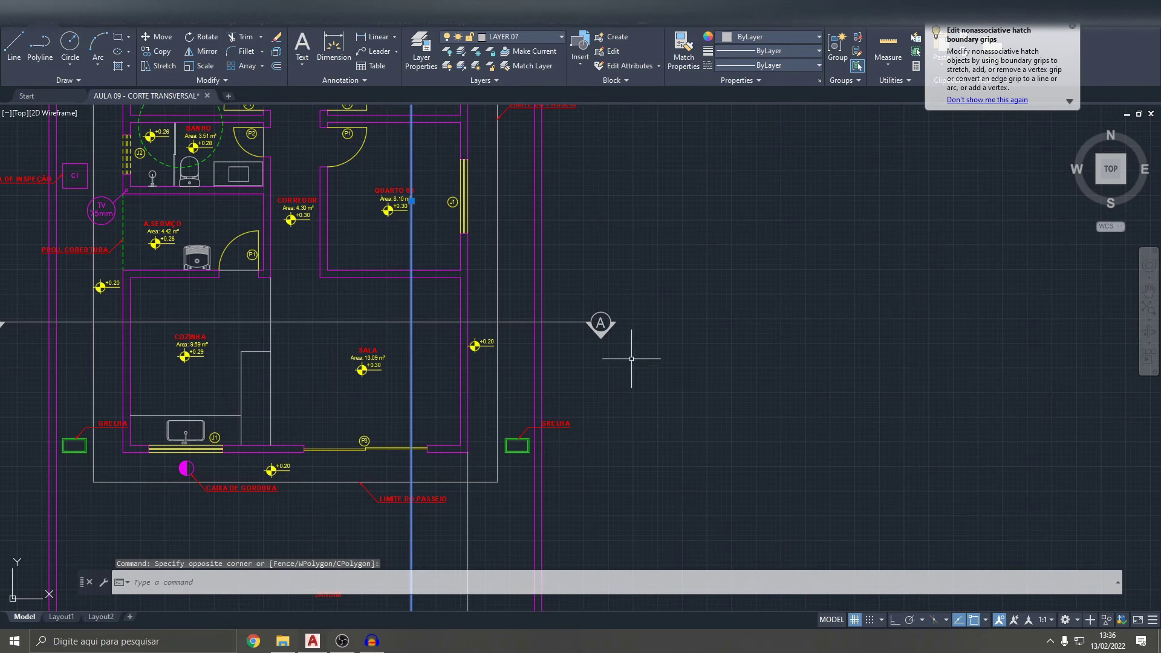
click(622, 363)
click(570, 272)
middle_drag(67, 367, 465, 327)
click(415, 309)
click(364, 231)
scroll(684, 516, down, 3)
scroll(636, 421, up, 3)
click(636, 422)
click(548, 324)
scroll(796, 401, down, 5)
scroll(795, 402, up, 2)
scroll(843, 353, down, 1)
scroll(843, 353, up, 3)
- Add section mark B and the rest of section line A-A to the selection
click(747, 363)
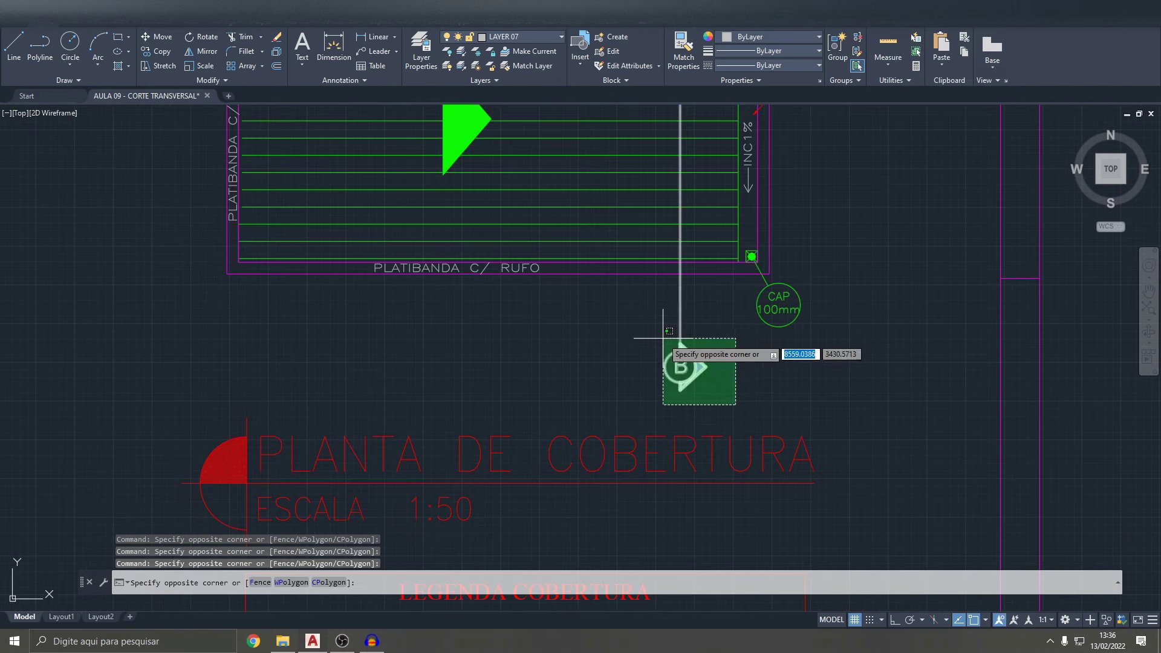
click(679, 365)
scroll(680, 365, down, 3)
scroll(537, 370, up, 3)
click(537, 370)
click(441, 316)
scroll(825, 394, up, 3)
click(895, 428)
click(834, 350)
scroll(845, 339, down, 4)
middle_drag(844, 332, 847, 461)
scroll(779, 242, up, 2)
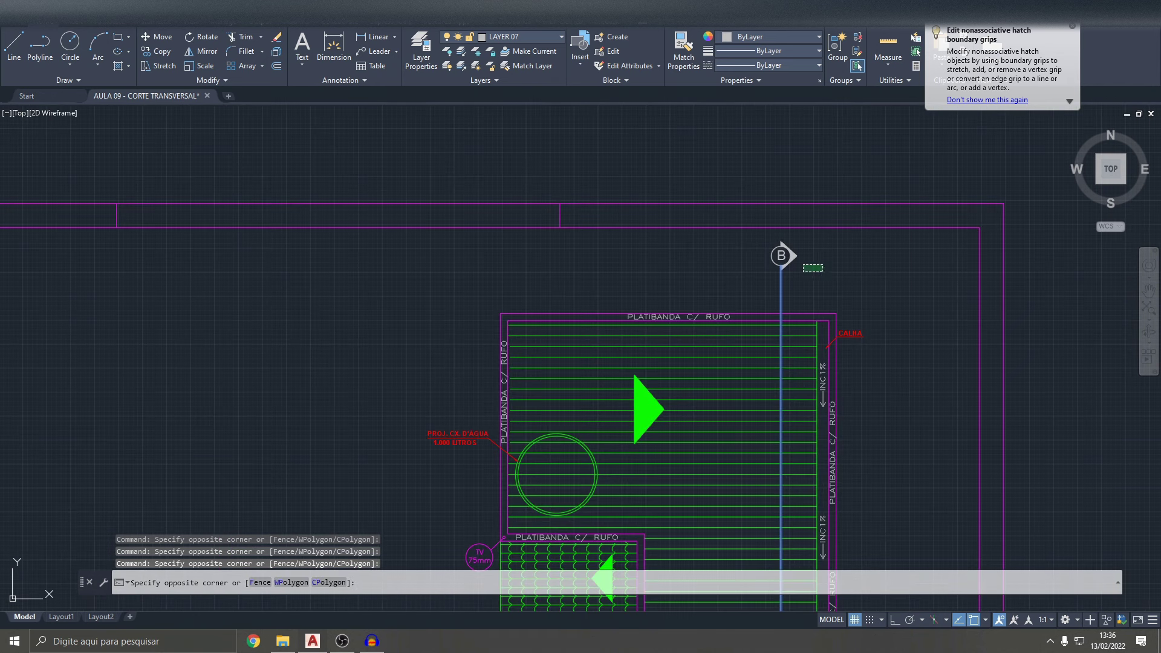
- Put the selected section lines on LAYER 04 with the DASHDOT linetype
click(532, 38)
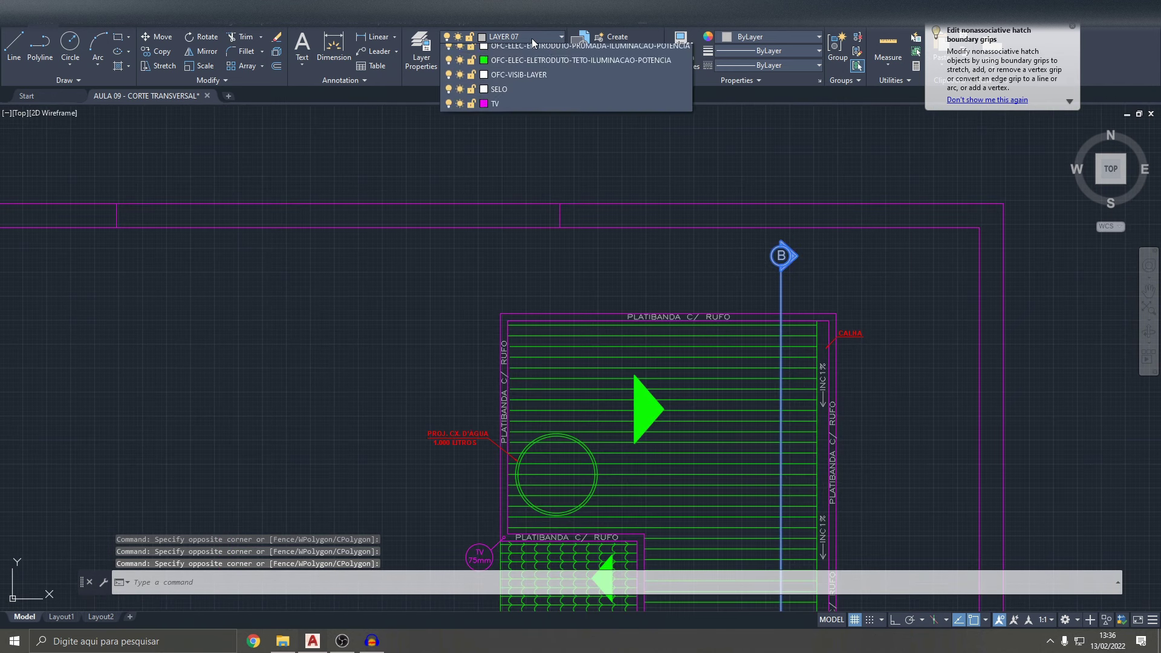
click(518, 155)
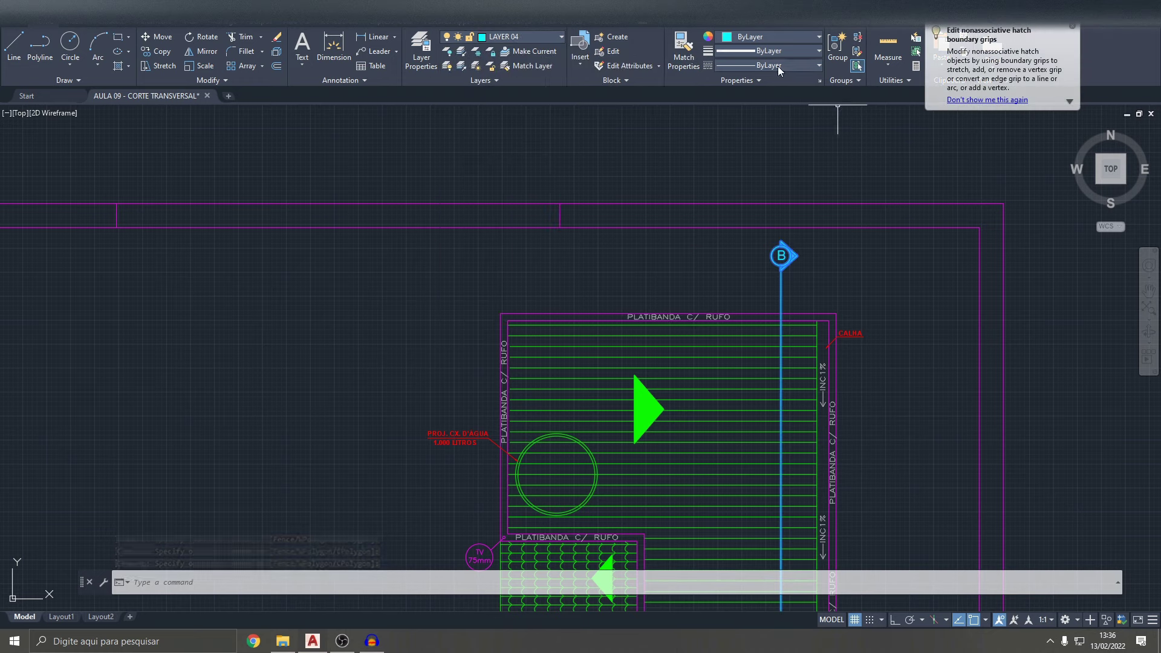
click(820, 67)
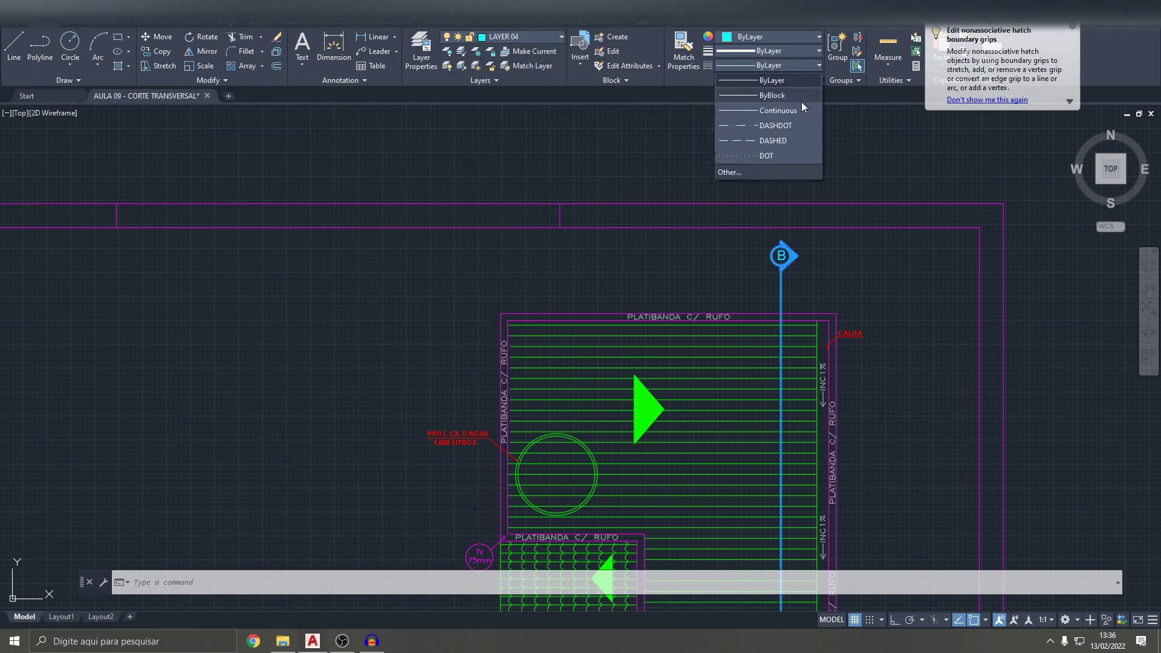
click(778, 126)
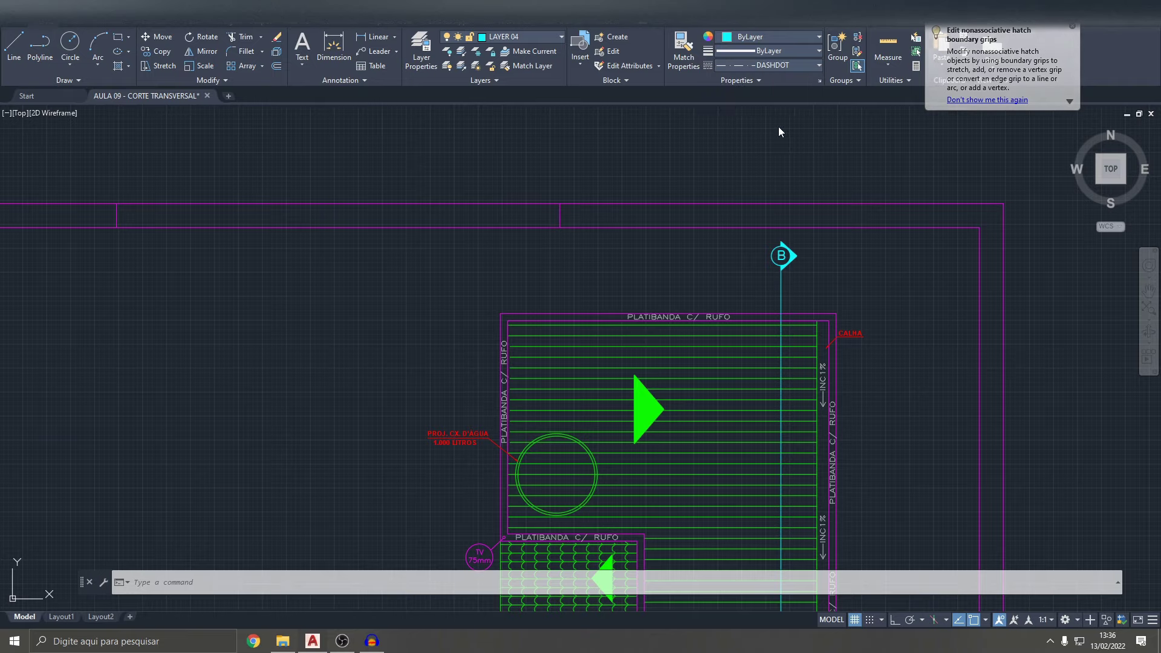
scroll(786, 254, up, 5)
scroll(811, 266, up, 2)
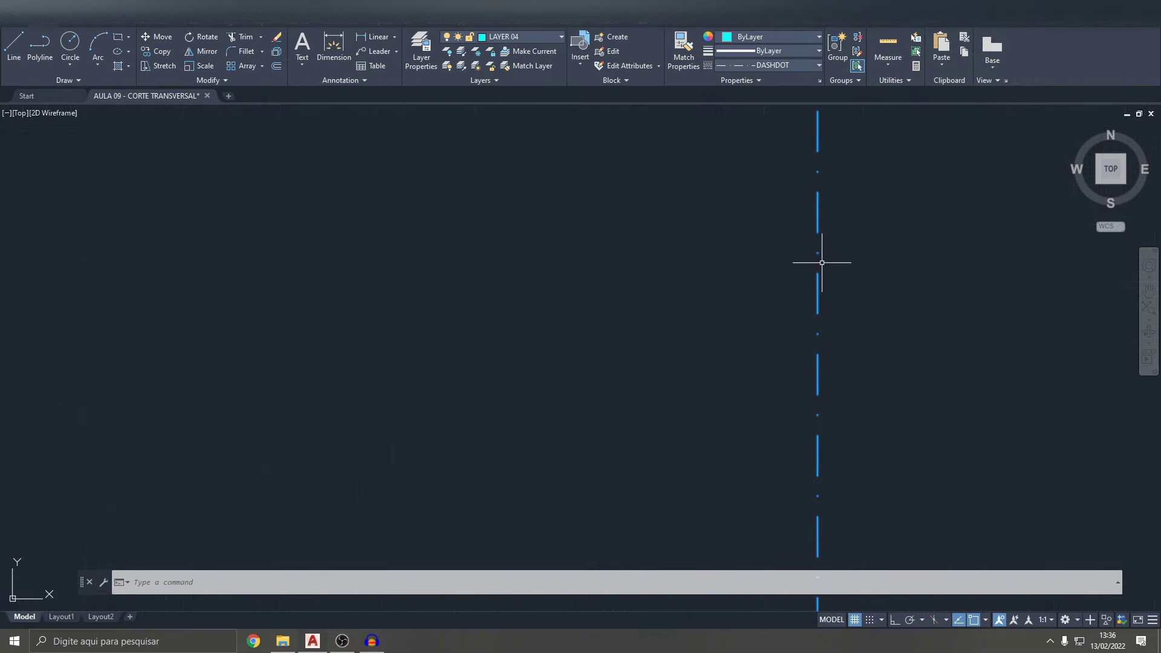
scroll(604, 236, down, 5)
scroll(608, 241, down, 3)
- Clear the selection and reselect section lines A and B
key(Escape)
click(639, 250)
click(574, 266)
scroll(593, 254, down, 3)
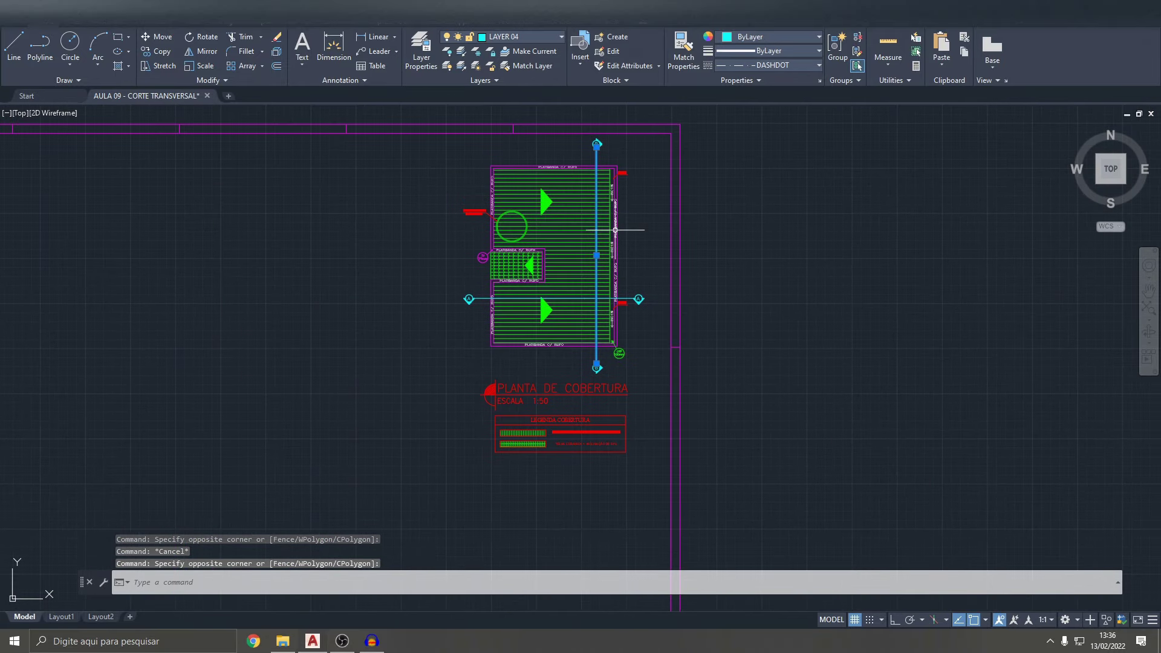
scroll(471, 291, up, 3)
scroll(474, 311, up, 2)
click(432, 361)
click(432, 328)
scroll(432, 329, down, 5)
scroll(337, 175, up, 6)
scroll(306, 188, down, 5)
scroll(430, 176, up, 5)
click(432, 181)
click(427, 151)
text(PR)
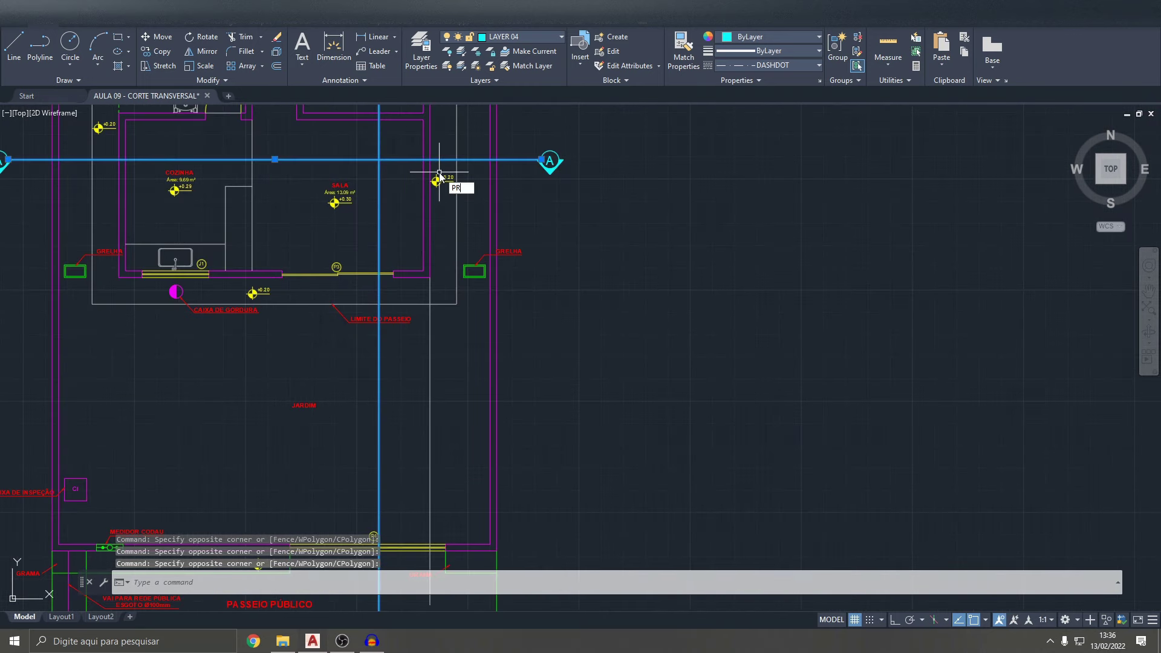
- Set the selected section lines' linetype scale to 80 in Properties
key(Return)
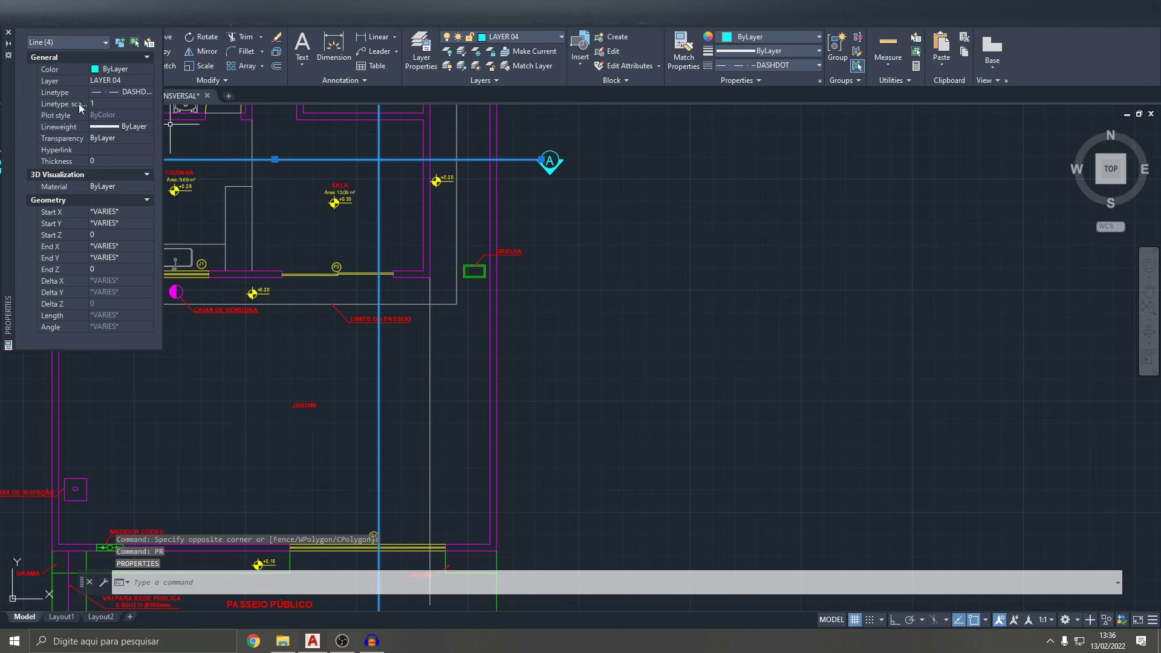
click(94, 103)
text(80)
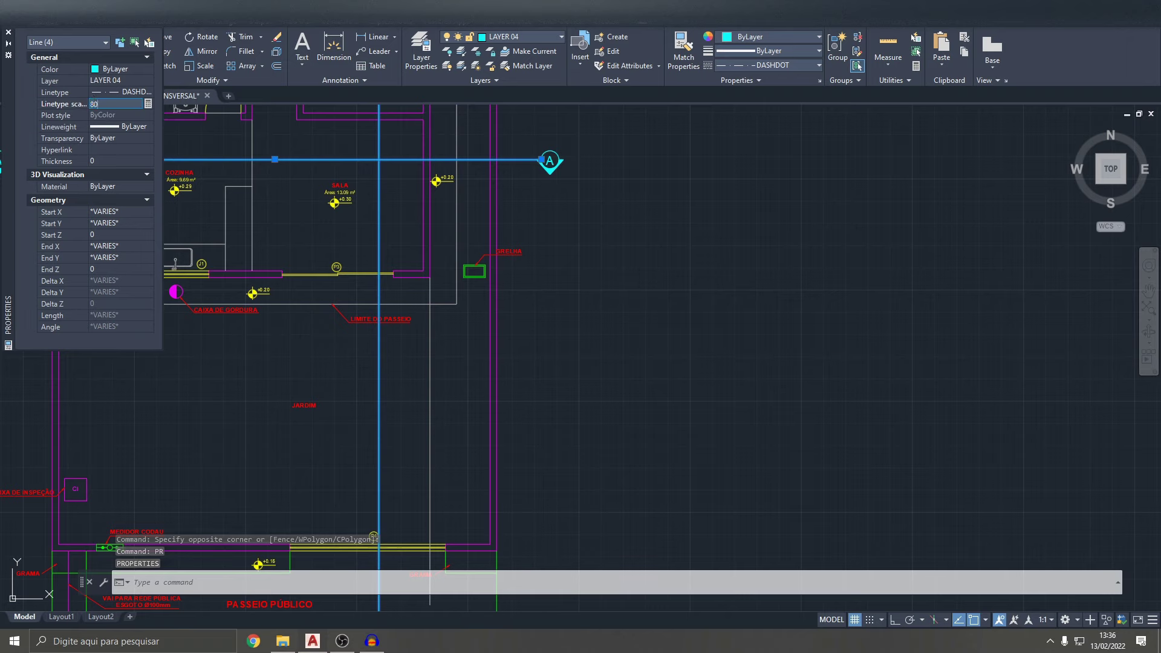
key(Return)
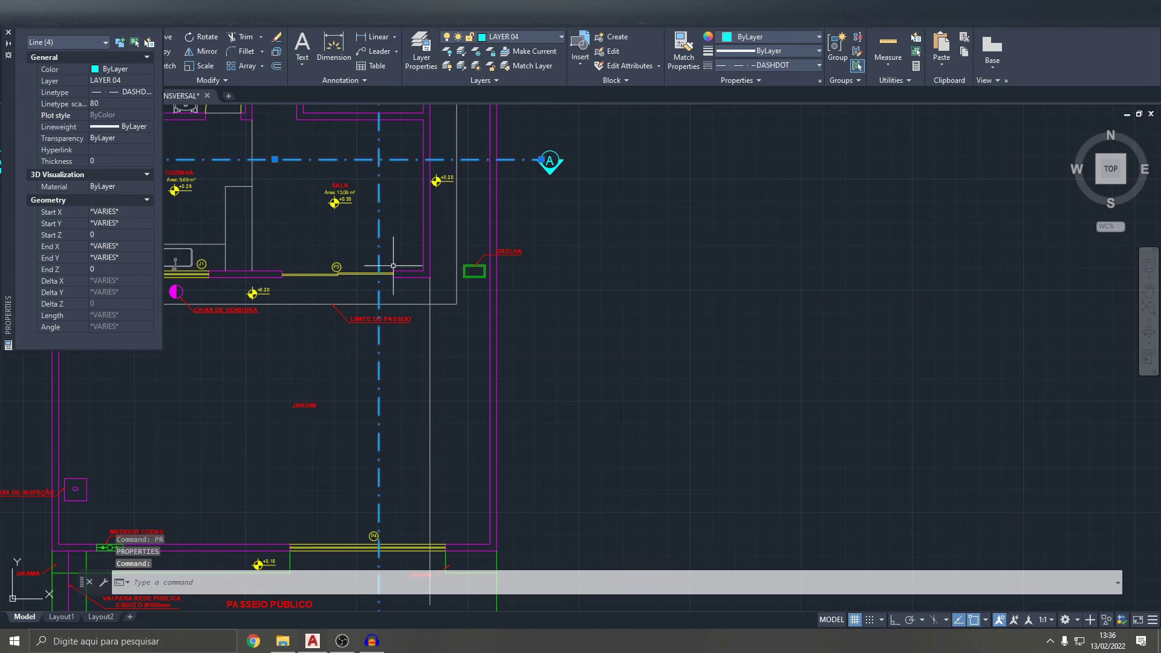
- Clear the selection and generate a plot preview of the sheet
key(Escape)
key(Escape)
key(Escape)
scroll(382, 180, down, 5)
scroll(545, 242, down, 3)
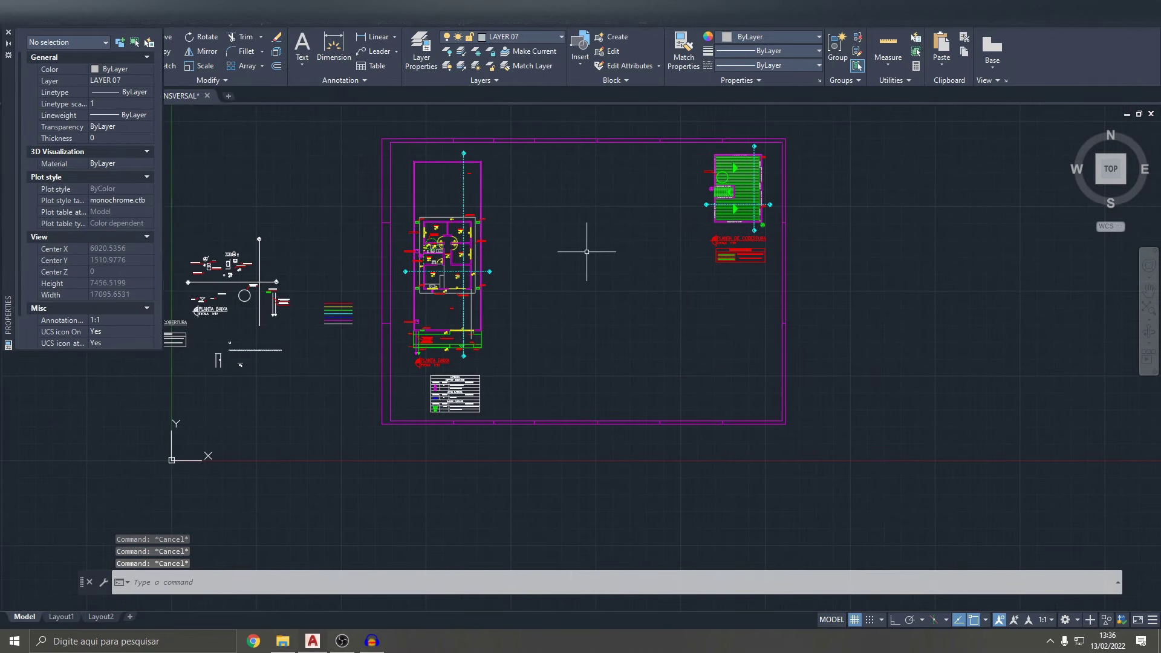
key(ctrl+p)
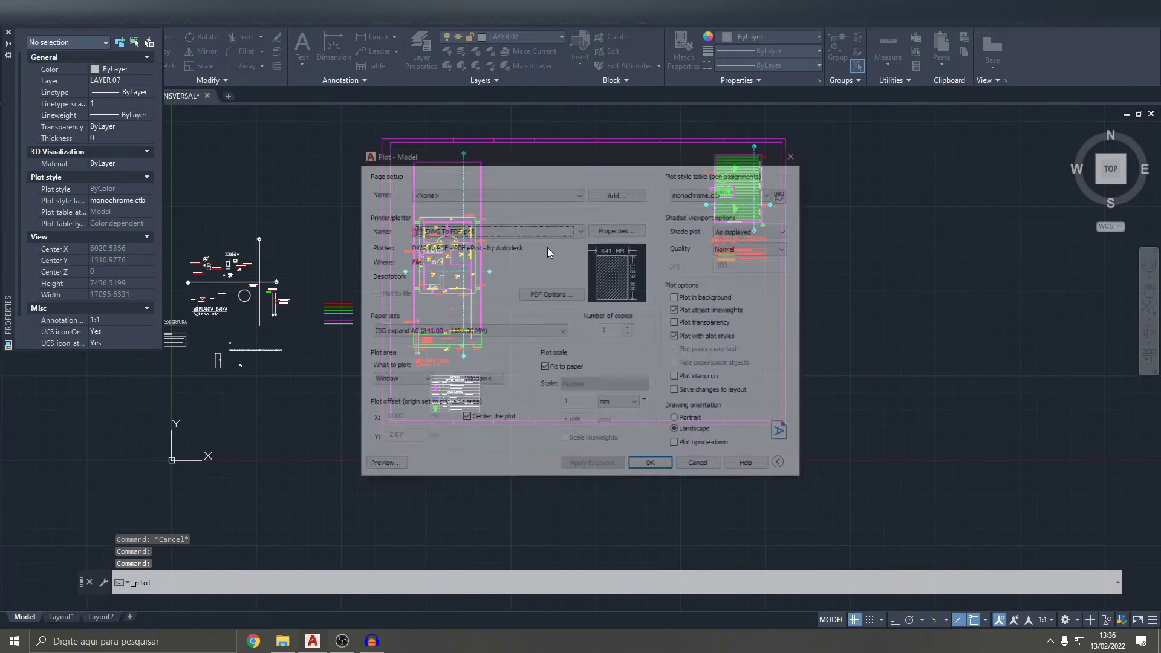
click(378, 470)
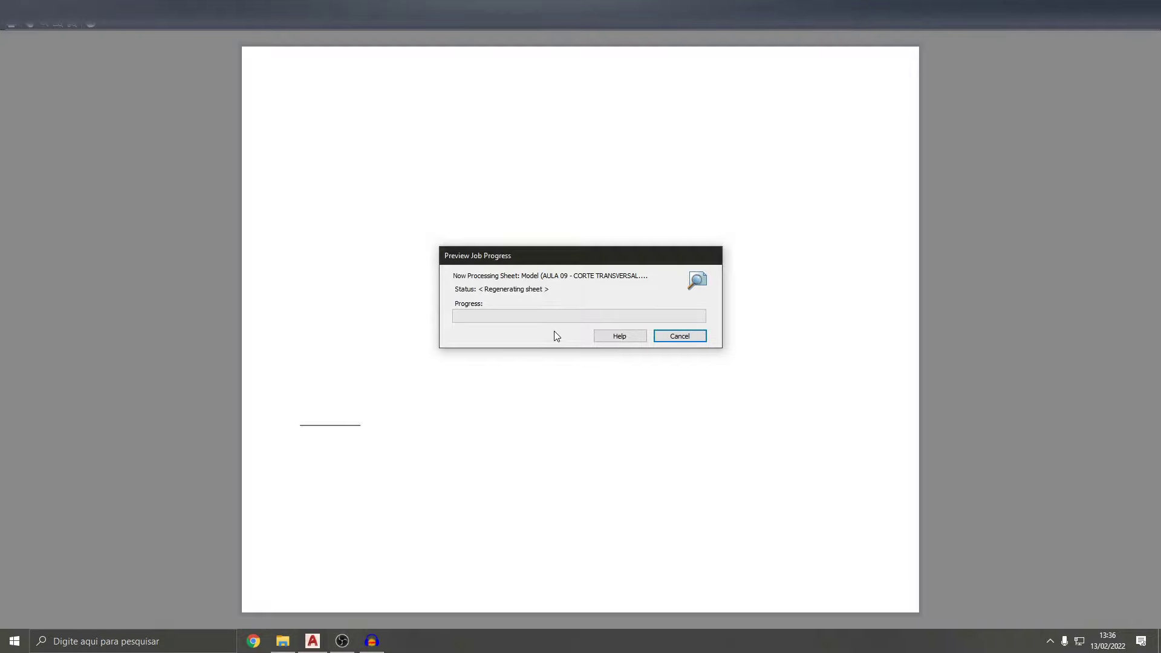
- Zoom and pan the preview over the dash-dot section lines and roof plan, then close it
scroll(369, 305, up, 5)
scroll(471, 370, up, 4)
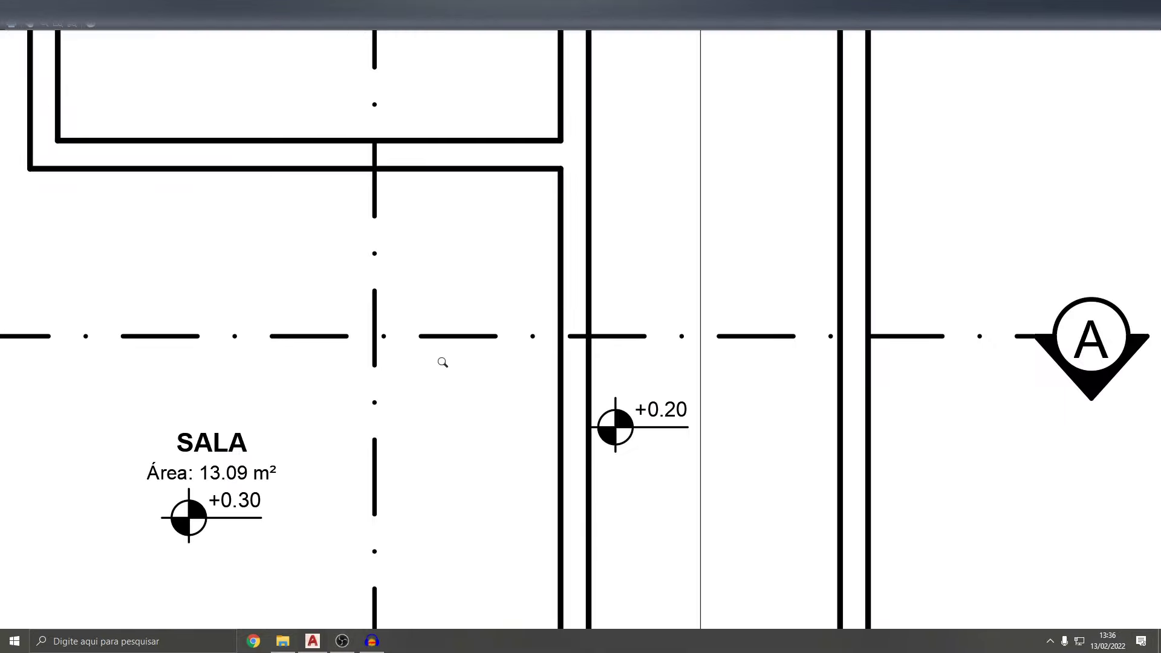
scroll(572, 375, down, 10)
middle_drag(573, 376, 285, 415)
scroll(577, 276, up, 8)
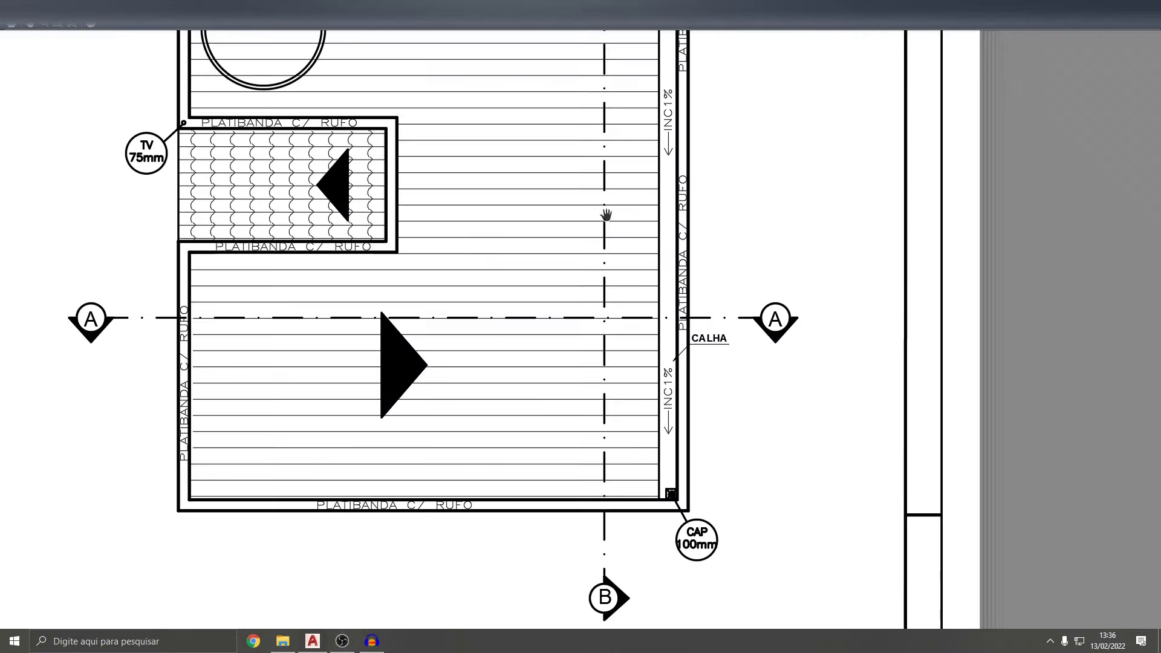
scroll(524, 266, up, 2)
scroll(541, 261, down, 6)
scroll(541, 260, down, 3)
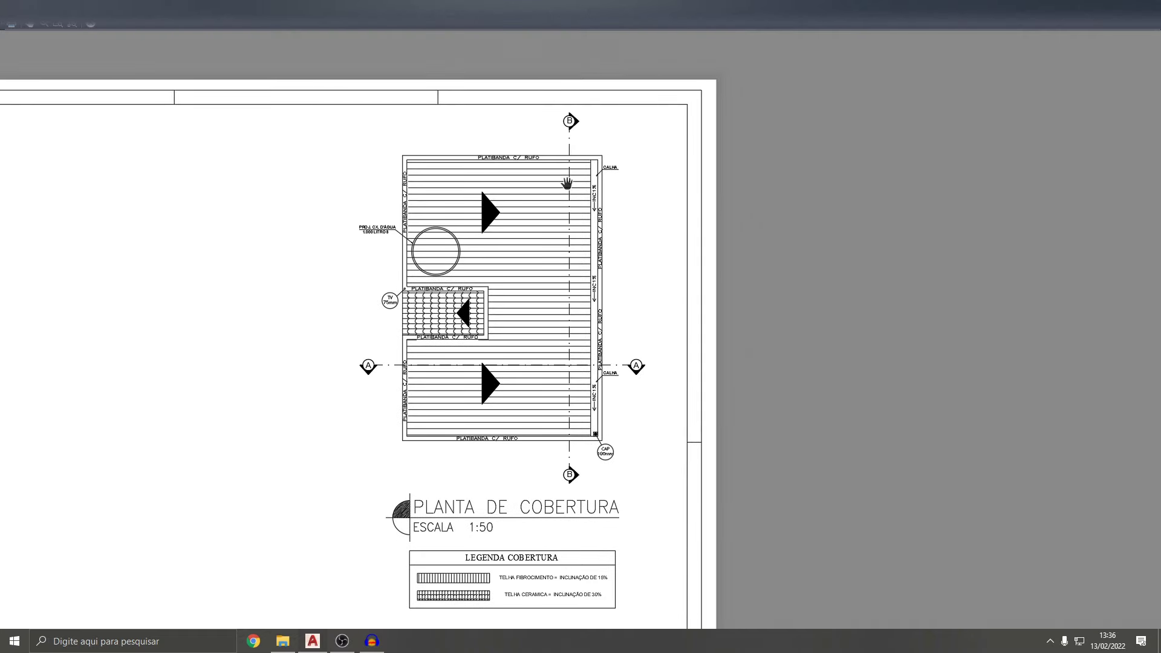
key(Escape)
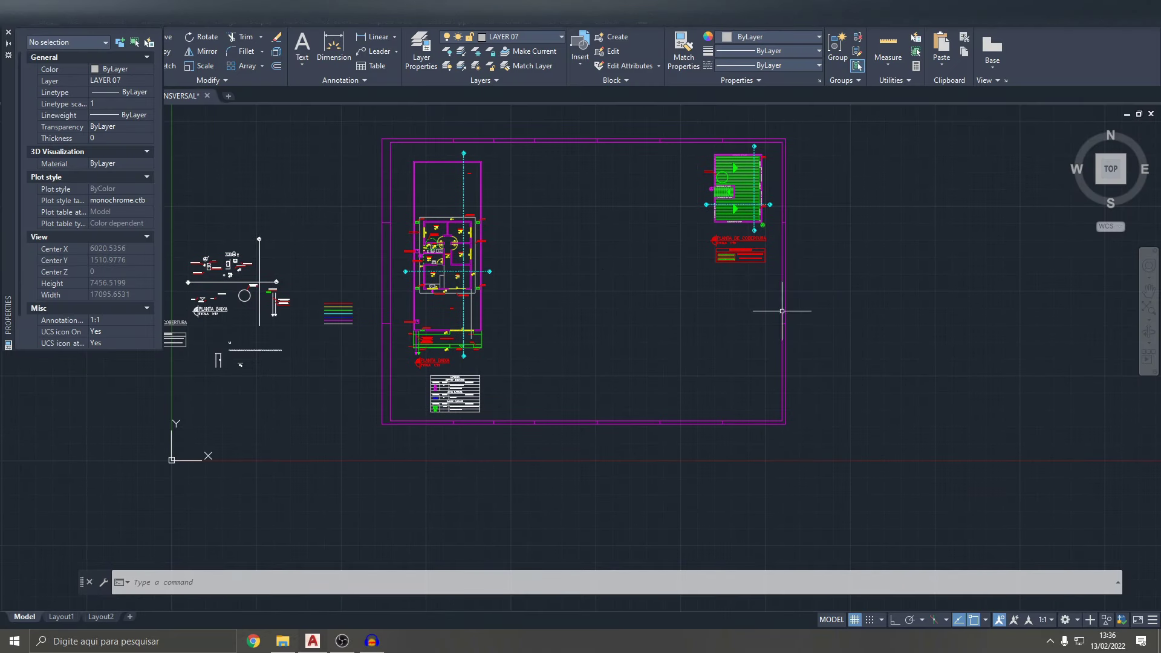
- Close the Properties palette and window-select the copied PLANTA BAIXA floor plan
scroll(786, 311, down, 3)
scroll(667, 345, up, 4)
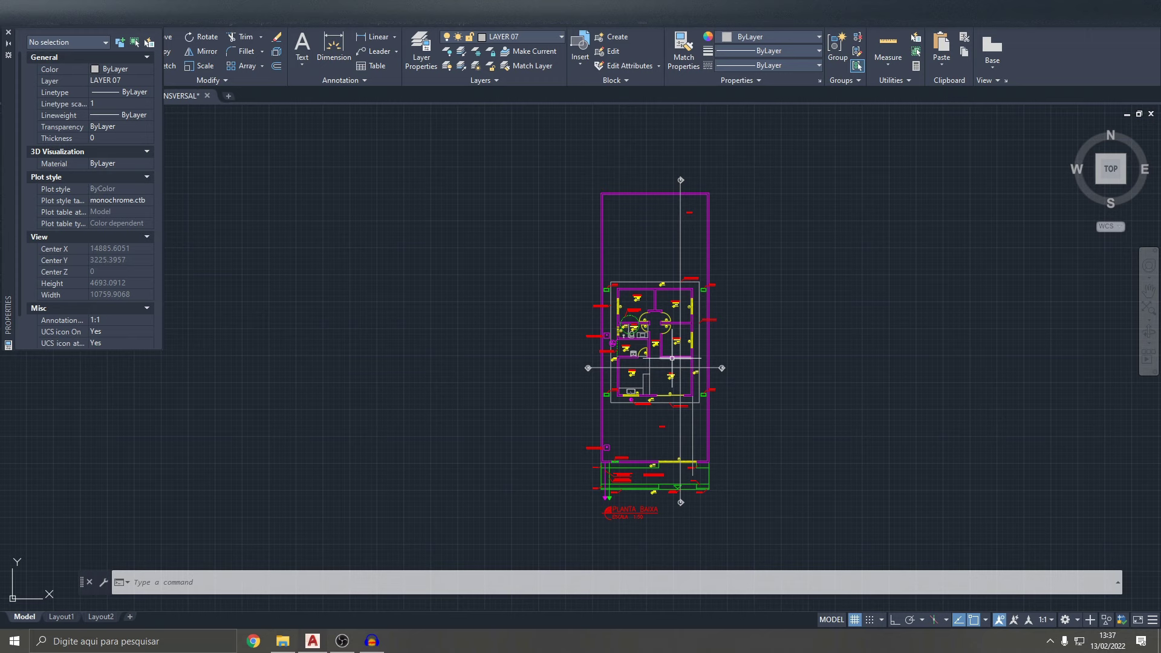
click(9, 32)
scroll(603, 324, down, 2)
middle_drag(603, 324, 473, 197)
scroll(538, 267, up, 2)
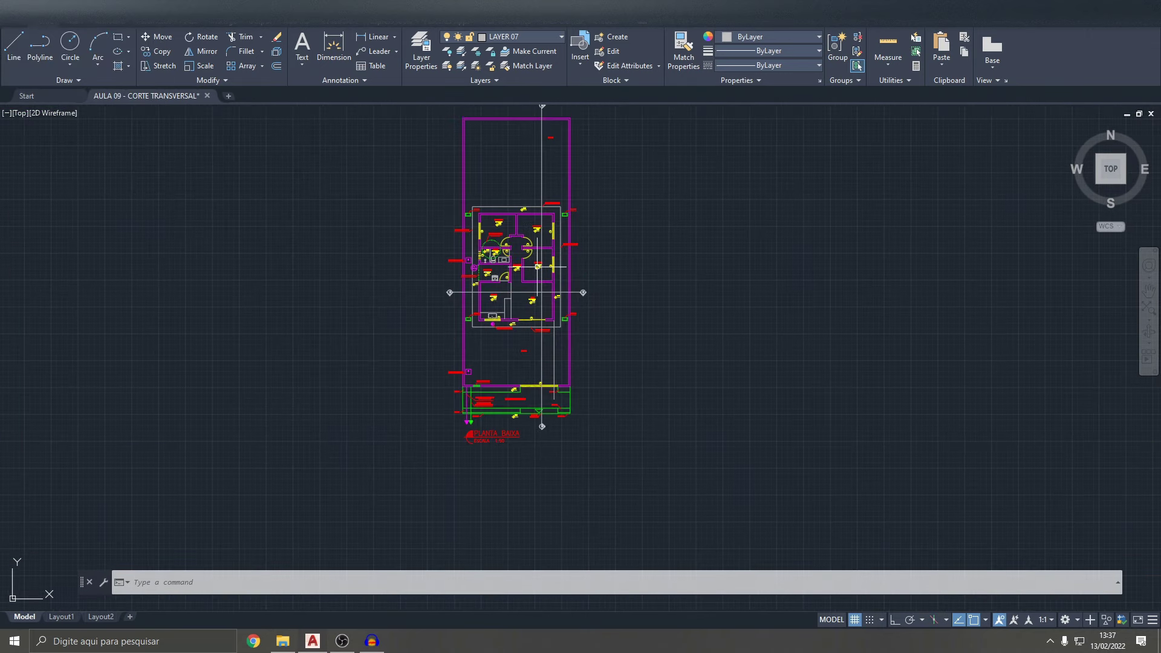
scroll(486, 306, up, 5)
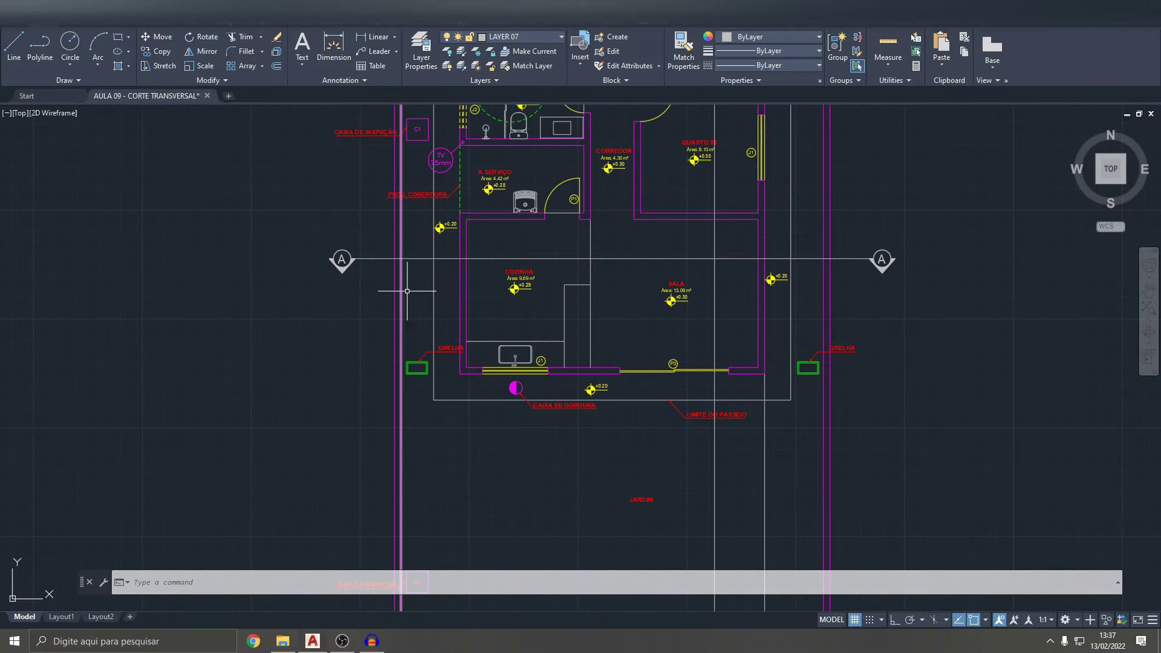
scroll(401, 284, down, 5)
scroll(401, 242, down, 2)
click(399, 236)
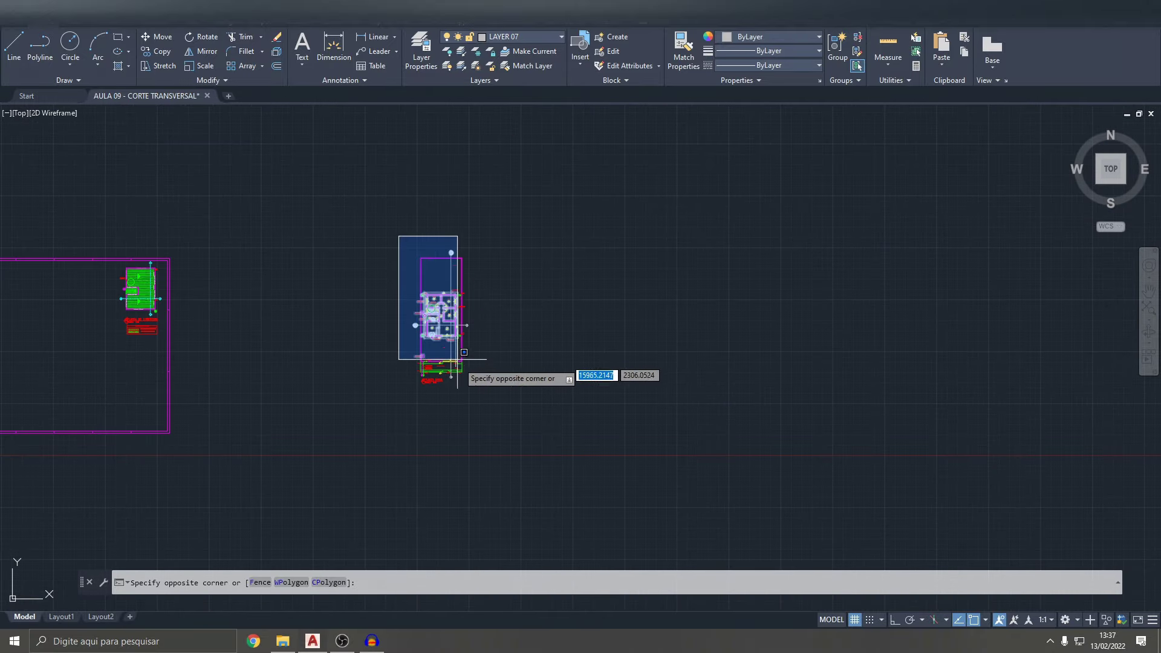
click(500, 416)
- Rotate the selected floor plan 180° about a base point beside it
text(RO)
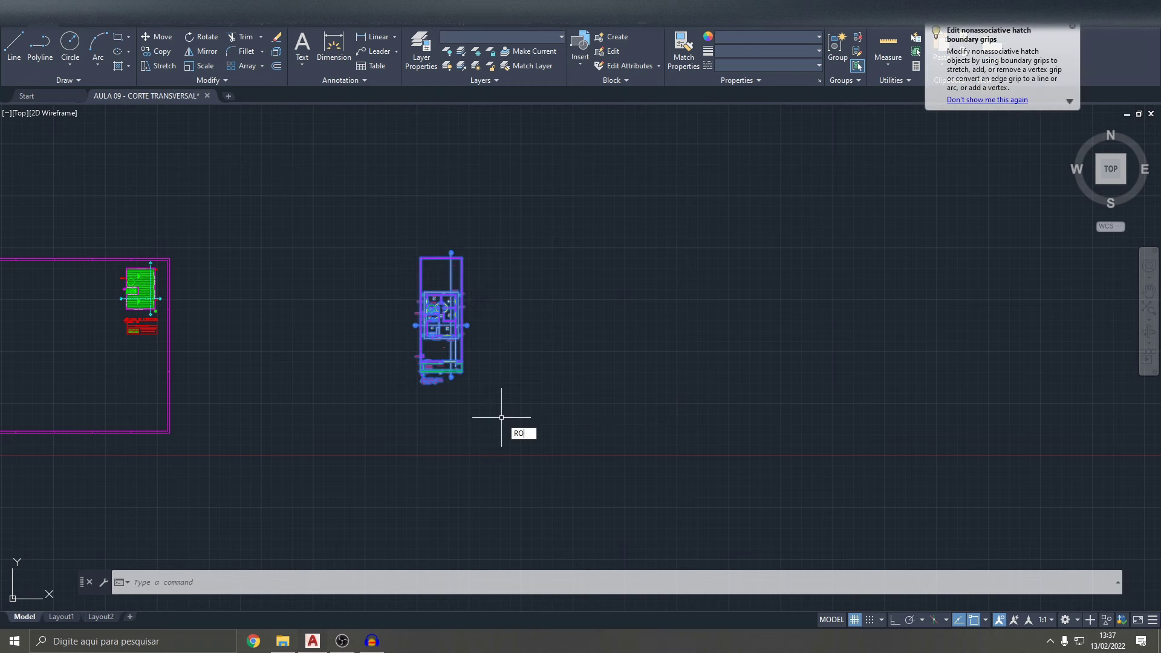
key(Return)
scroll(378, 284, up, 3)
scroll(382, 303, up, 2)
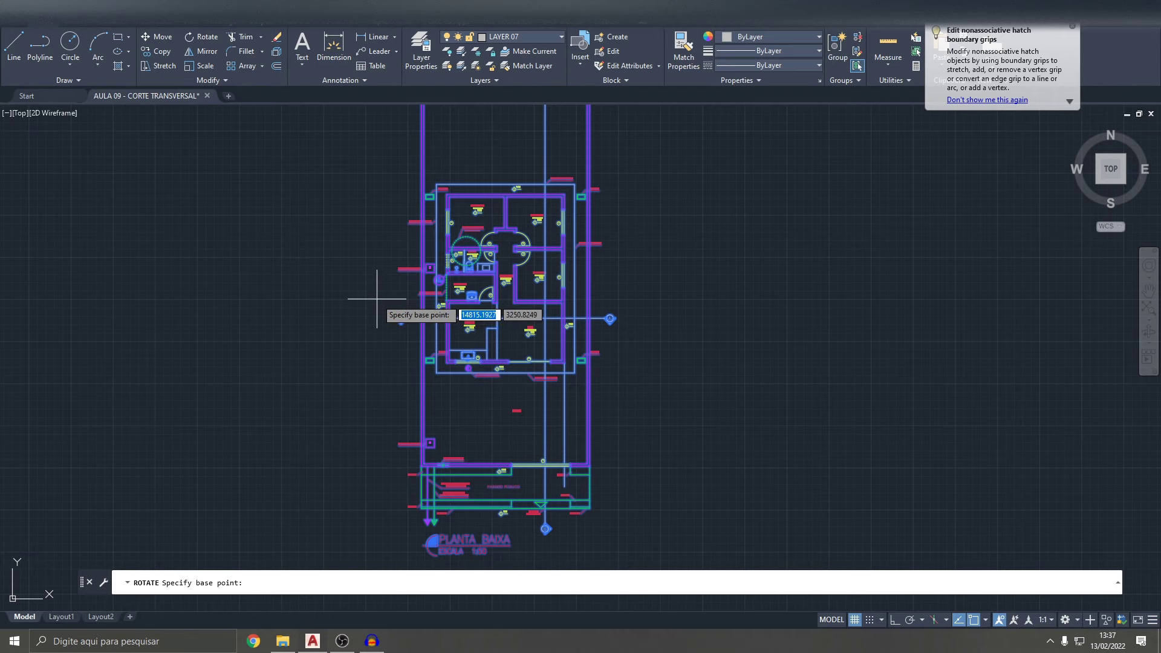
scroll(376, 299, down, 4)
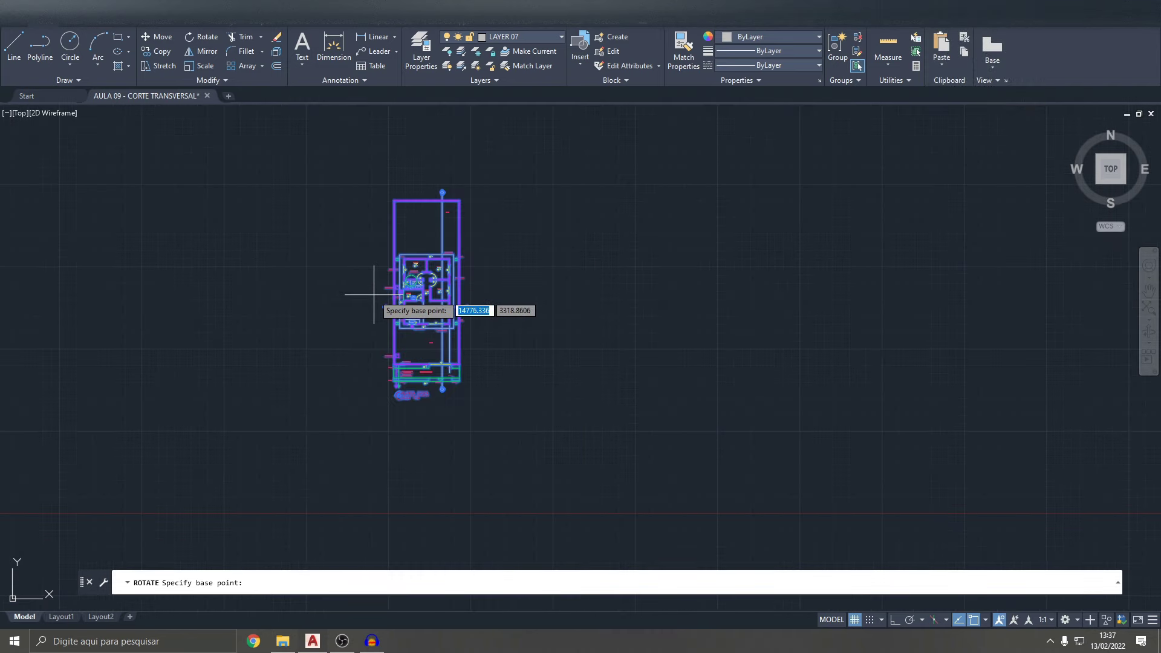
click(374, 295)
text(0)
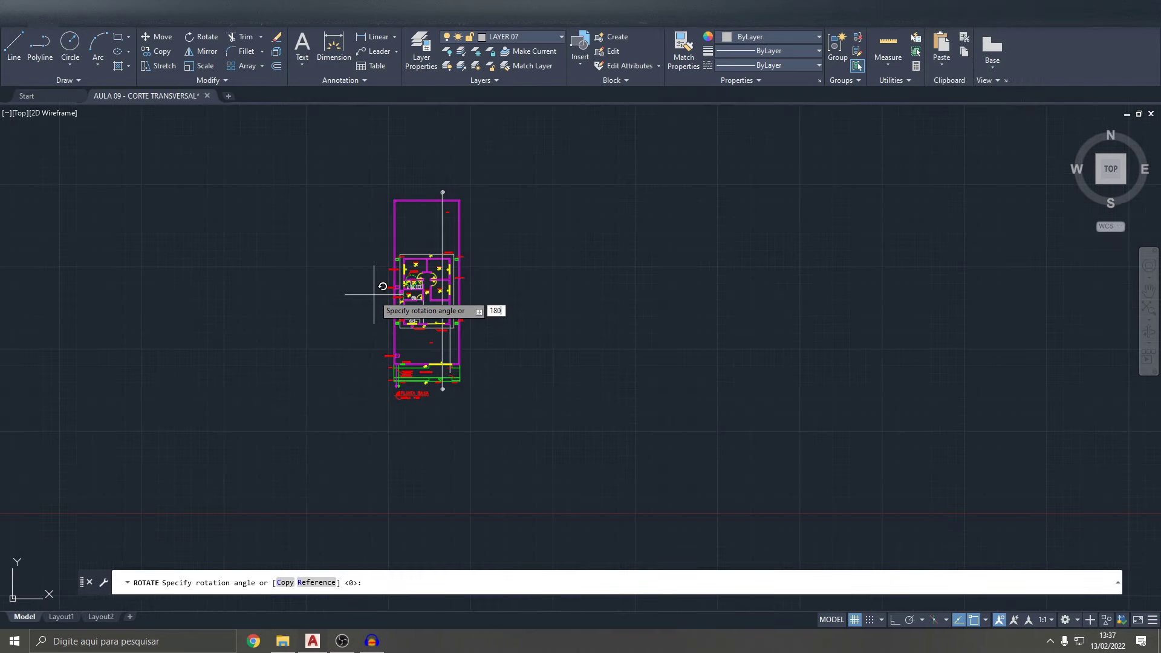
key(Return)
scroll(373, 294, up, 4)
middle_drag(363, 251, 460, 247)
scroll(460, 247, up, 4)
scroll(532, 263, down, 6)
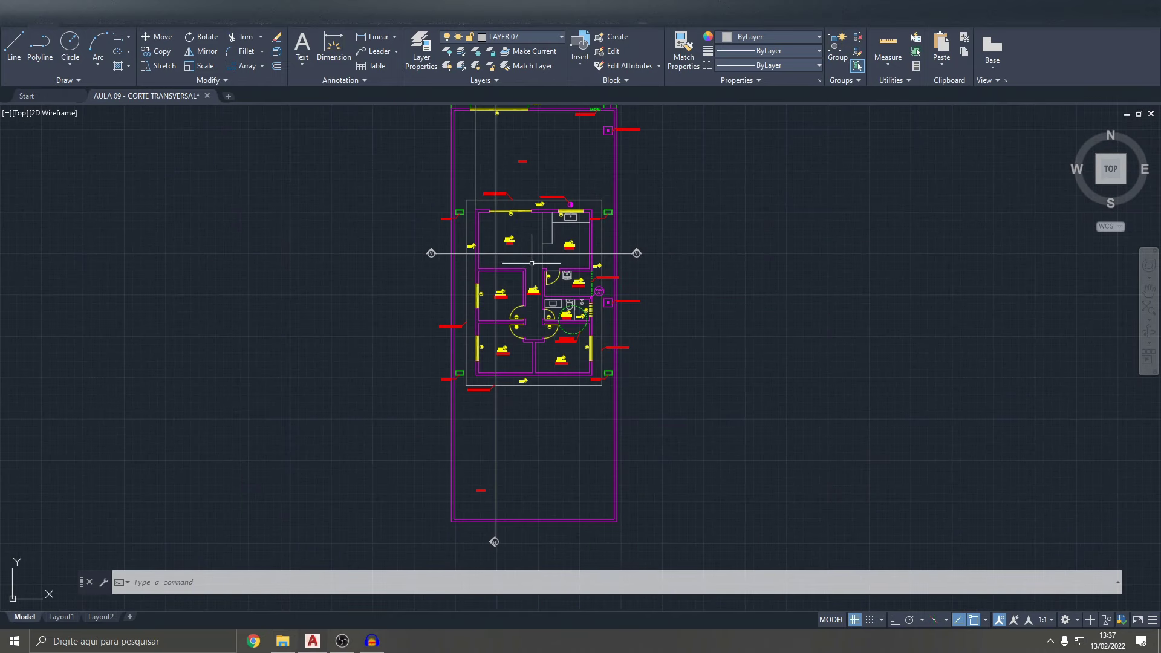
scroll(533, 262, up, 4)
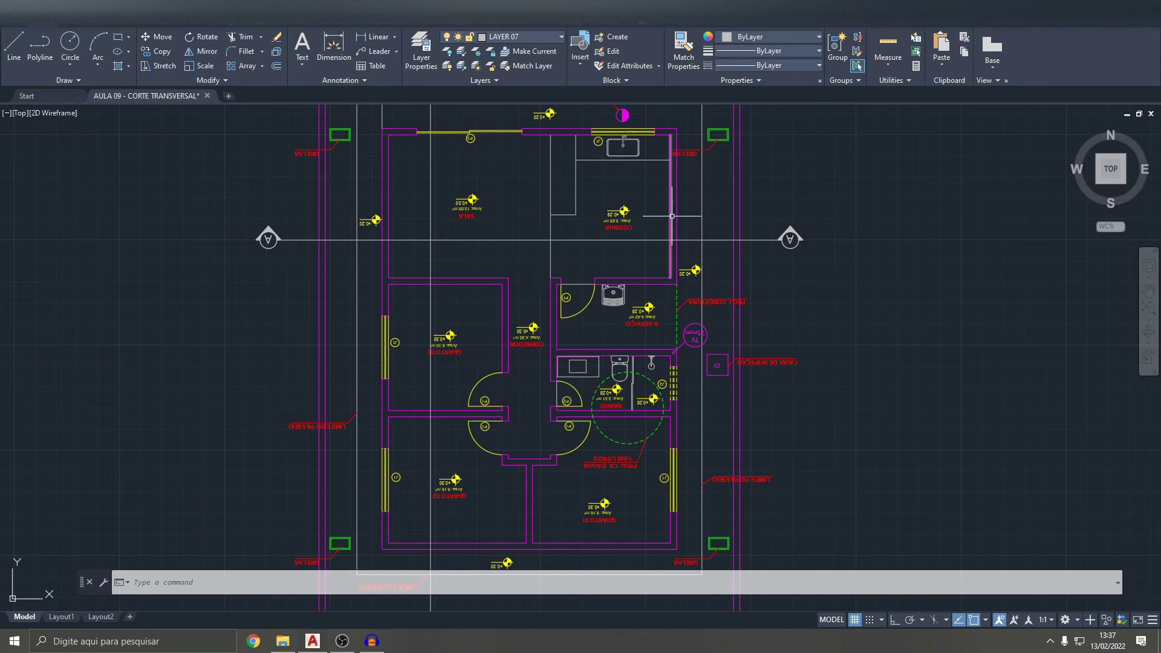
- Trim the wall segments just below section line A with fences across the plan
key(Escape)
key(Escape)
text(tr)
key(Return)
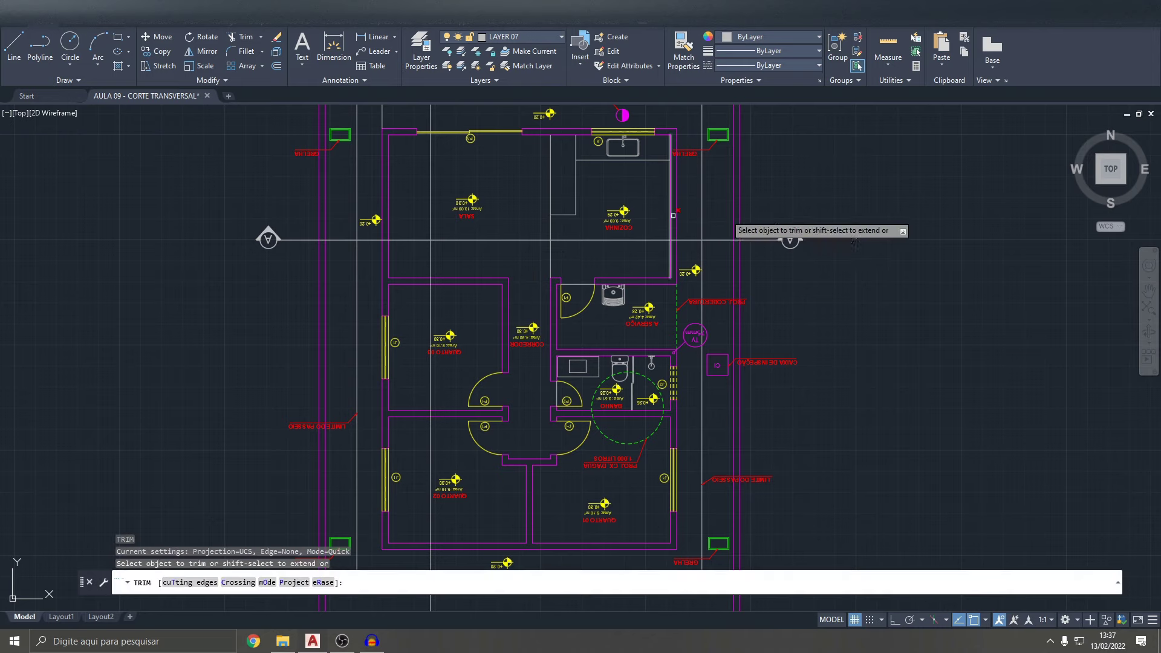
drag(750, 260, 410, 252)
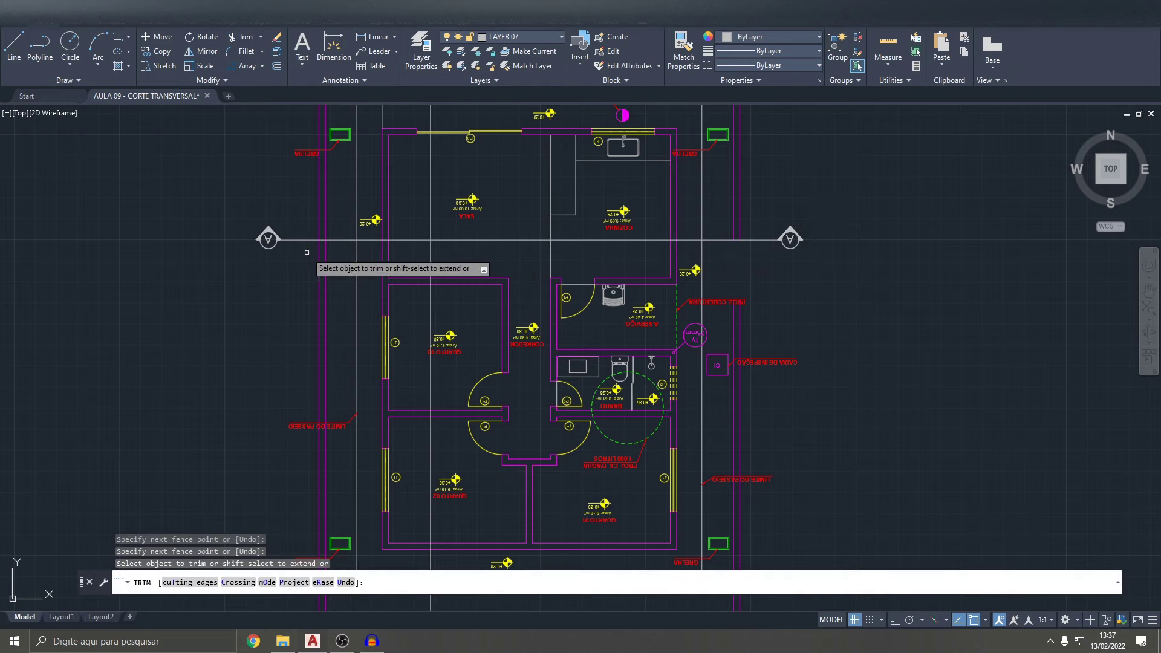
drag(311, 259, 483, 264)
click(545, 252)
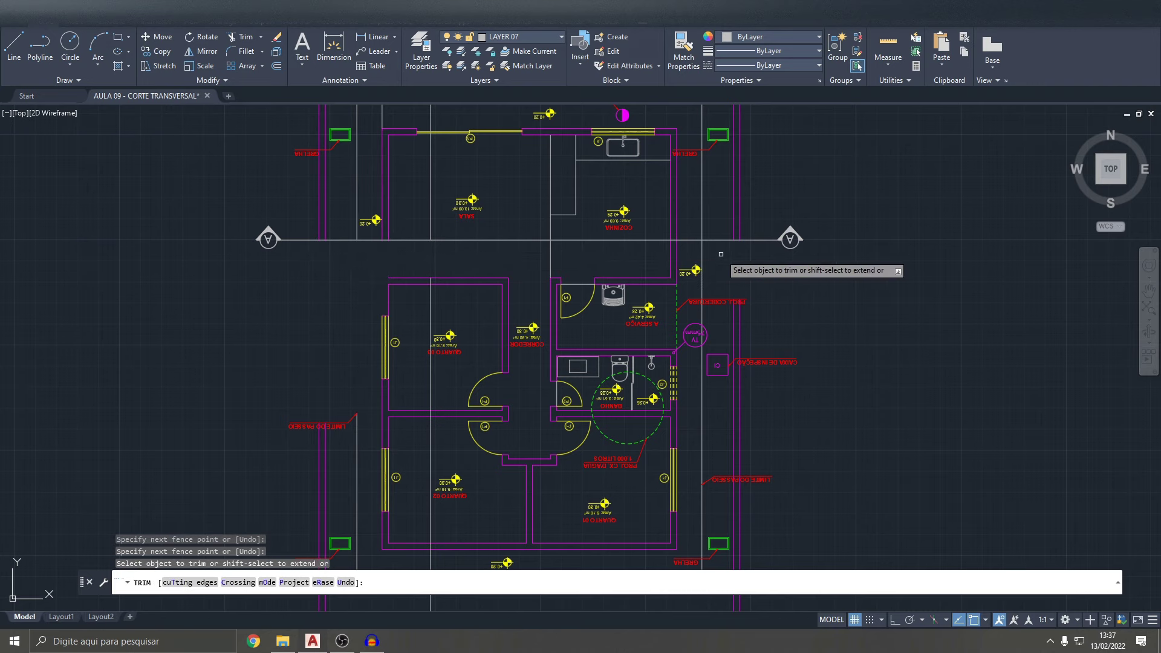
click(594, 251)
key(Return)
scroll(729, 251, down, 5)
key(Escape)
key(Escape)
key(Escape)
click(759, 413)
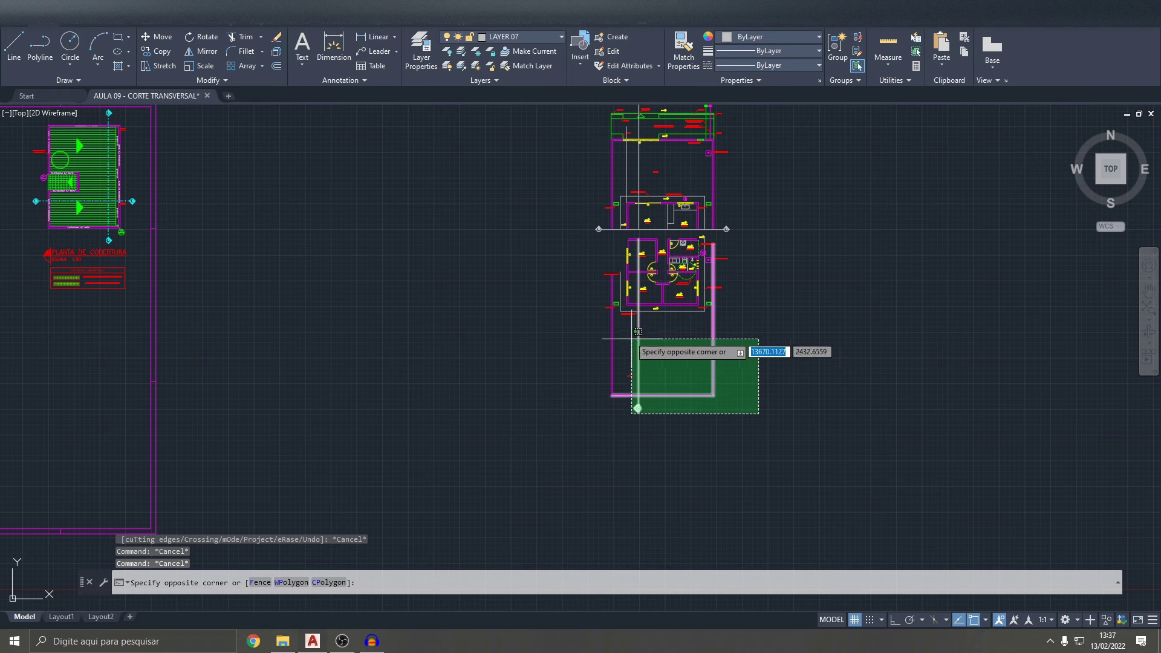
- Erase everything below section line A, plus the stray yellow line
click(593, 235)
key(Delete)
scroll(738, 251, up, 5)
click(737, 251)
click(695, 228)
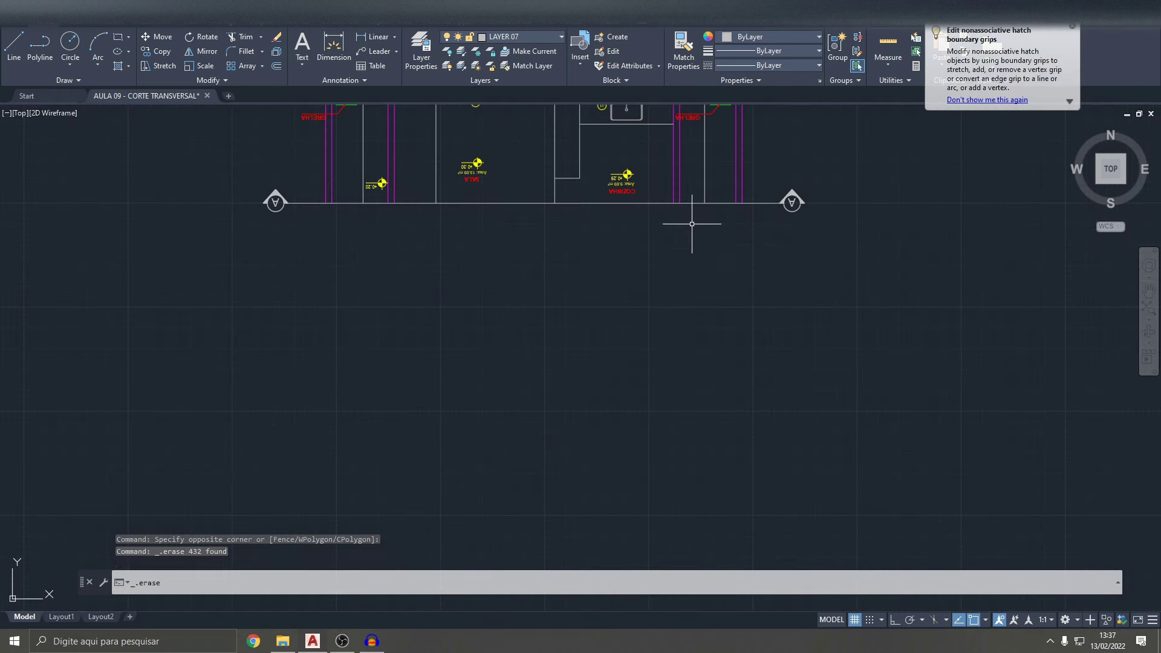
key(Delete)
scroll(695, 228, down, 5)
scroll(721, 210, up, 2)
- Delete the PASSEIO PUBLICO sidewalk and GRAMA lawn elements from the plan
middle_drag(694, 226, 698, 269)
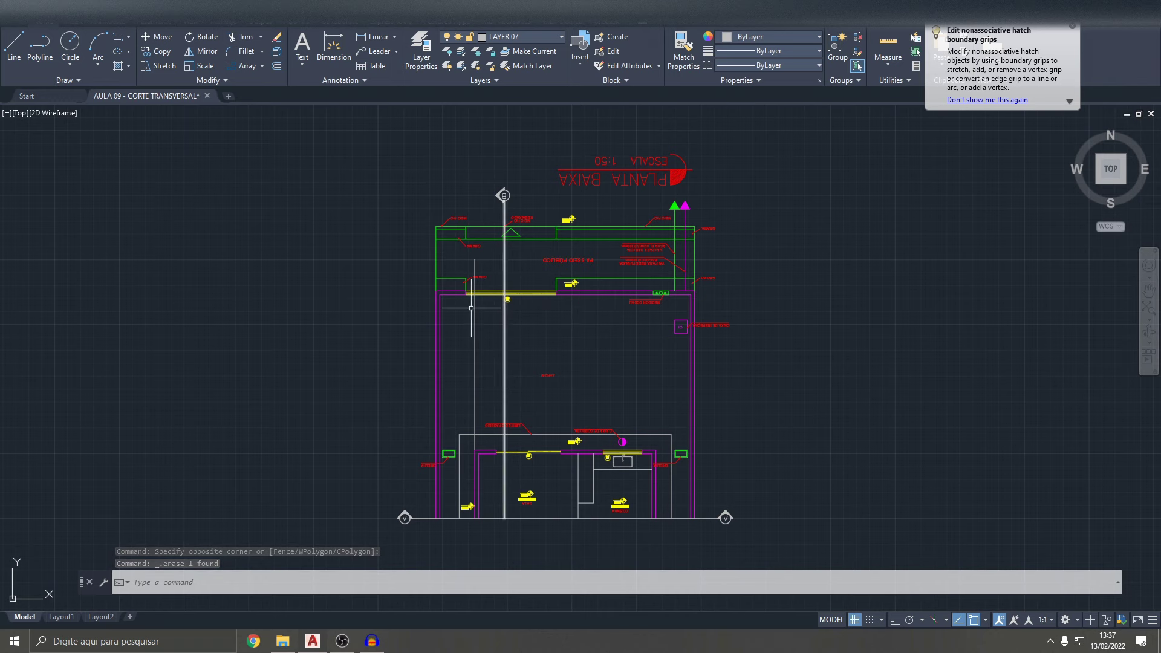
scroll(471, 307, up, 4)
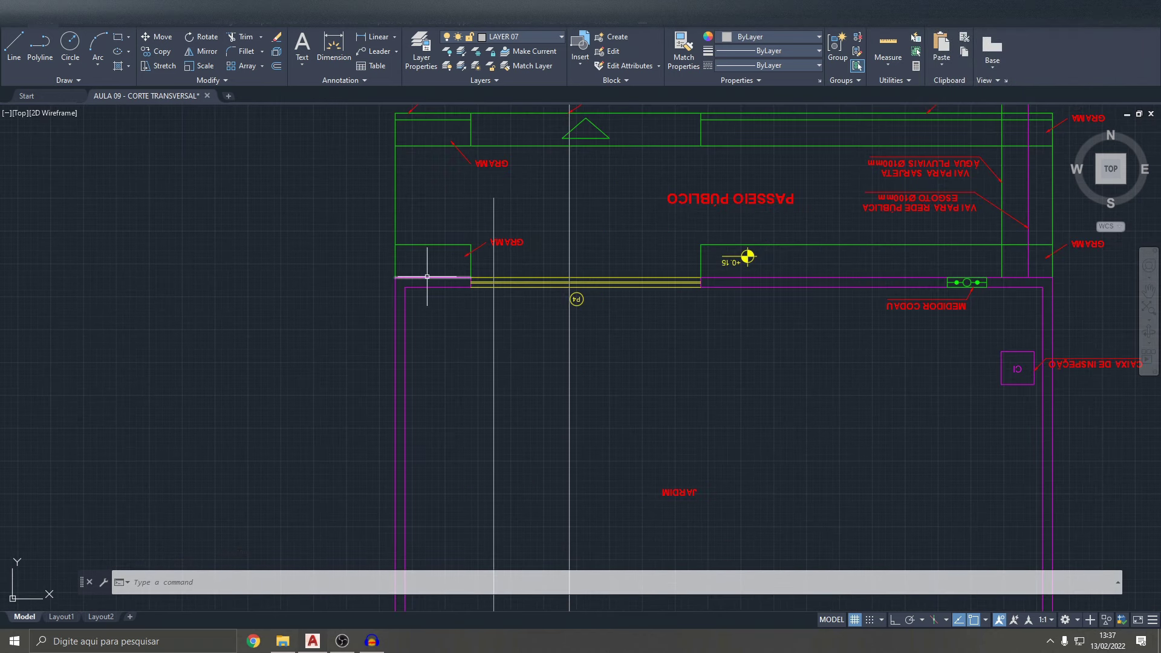
scroll(427, 276, down, 2)
middle_drag(854, 264, 850, 304)
click(871, 303)
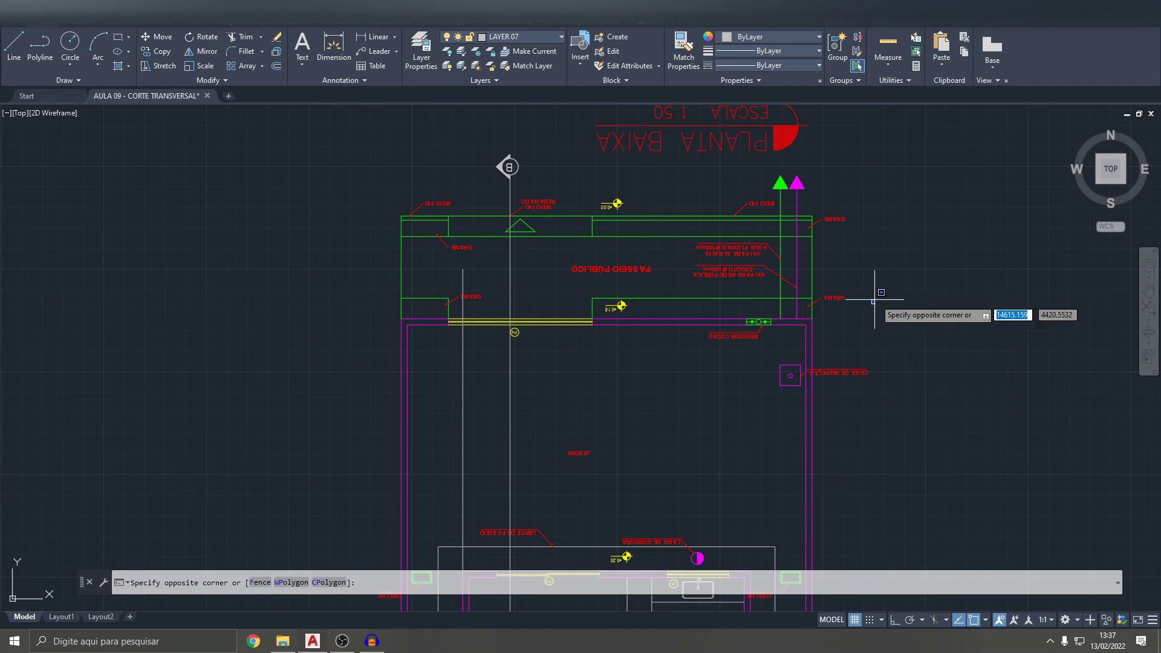
middle_drag(570, 235, 646, 326)
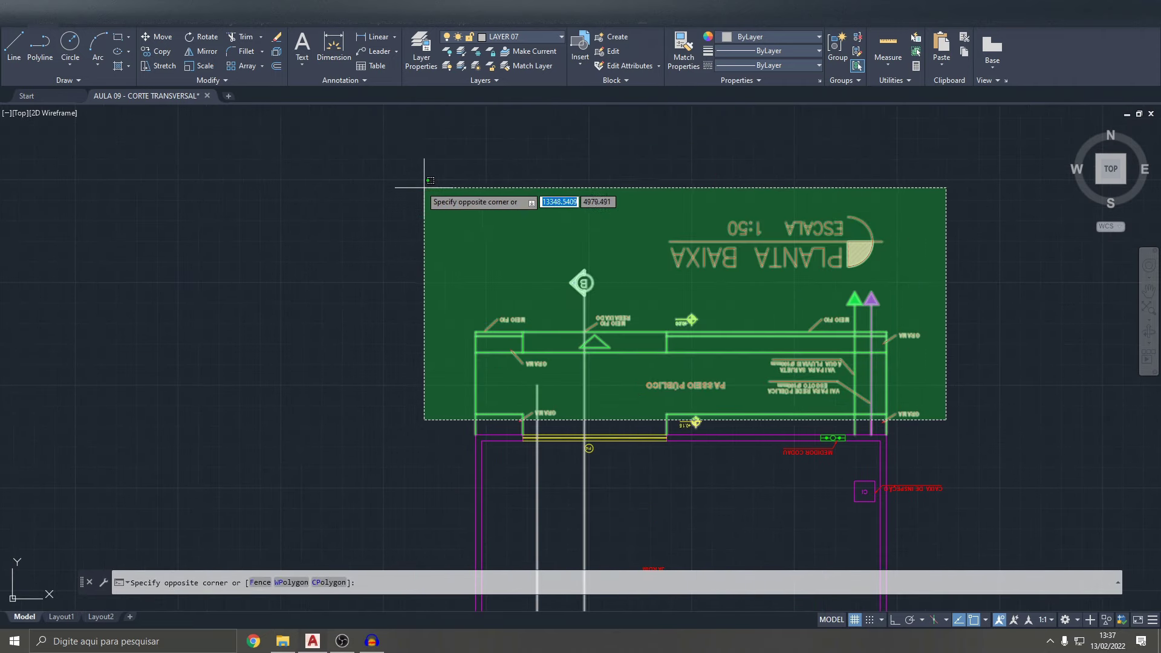
click(417, 181)
key(Delete)
- Erase the remaining stray objects and the CAIXA DE INSPEÇÃO label
scroll(467, 207, down, 5)
scroll(484, 226, up, 6)
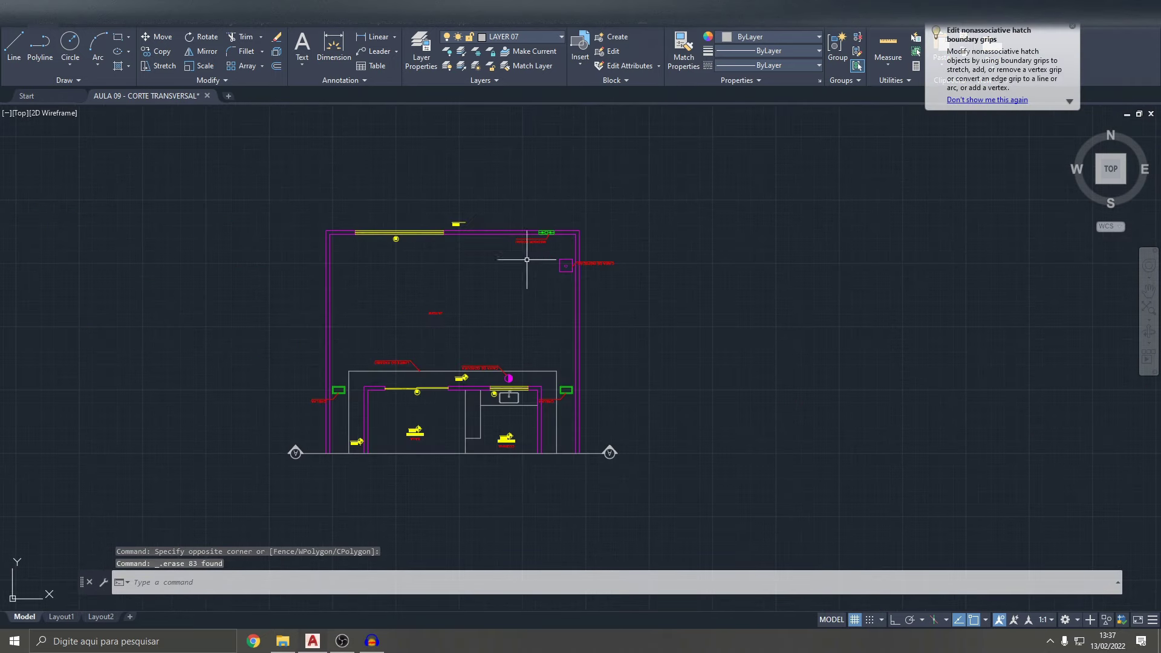
scroll(544, 254, up, 3)
click(597, 291)
click(584, 248)
key(Delete)
click(659, 278)
click(605, 248)
key(Delete)
- Erase the MEDIDOR CODAU label and its box
scroll(557, 231, up, 3)
click(556, 245)
click(500, 188)
key(Delete)
- Erase the GRELHA leader line on the right side
scroll(632, 187, down, 4)
middle_drag(806, 402, 762, 271)
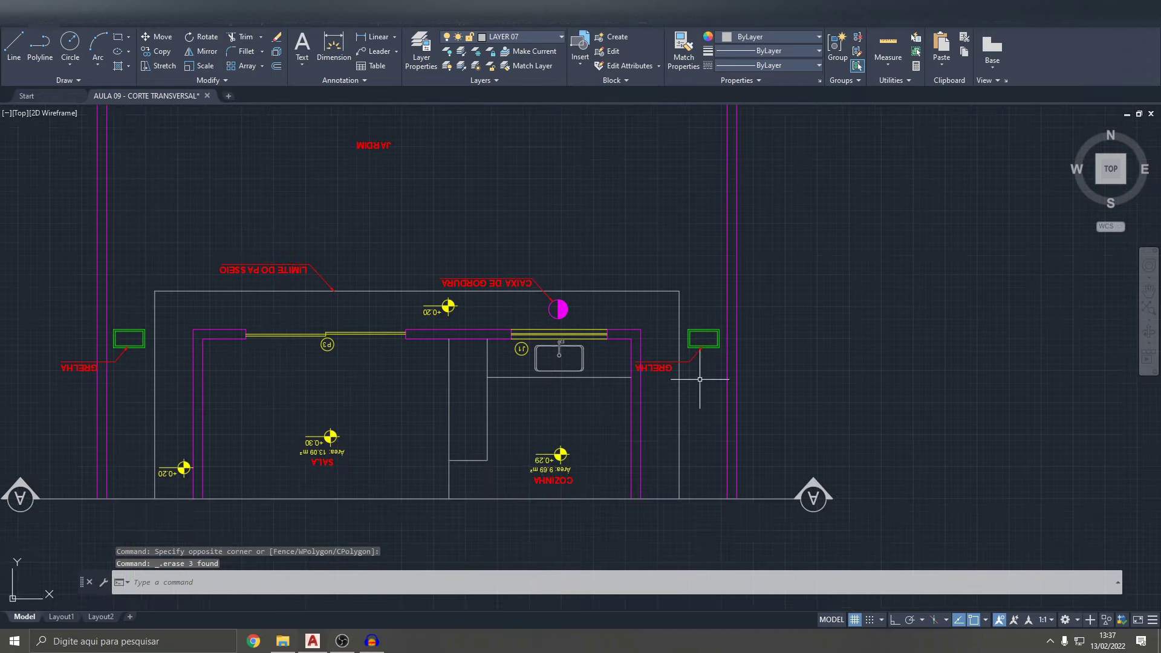
scroll(698, 375, up, 4)
click(721, 376)
click(671, 260)
key(Delete)
- Erase the CAIXA DE GORDURA grease trap symbol and its text
scroll(596, 316, down, 3)
scroll(104, 306, up, 2)
scroll(337, 329, up, 4)
click(260, 427)
key(Escape)
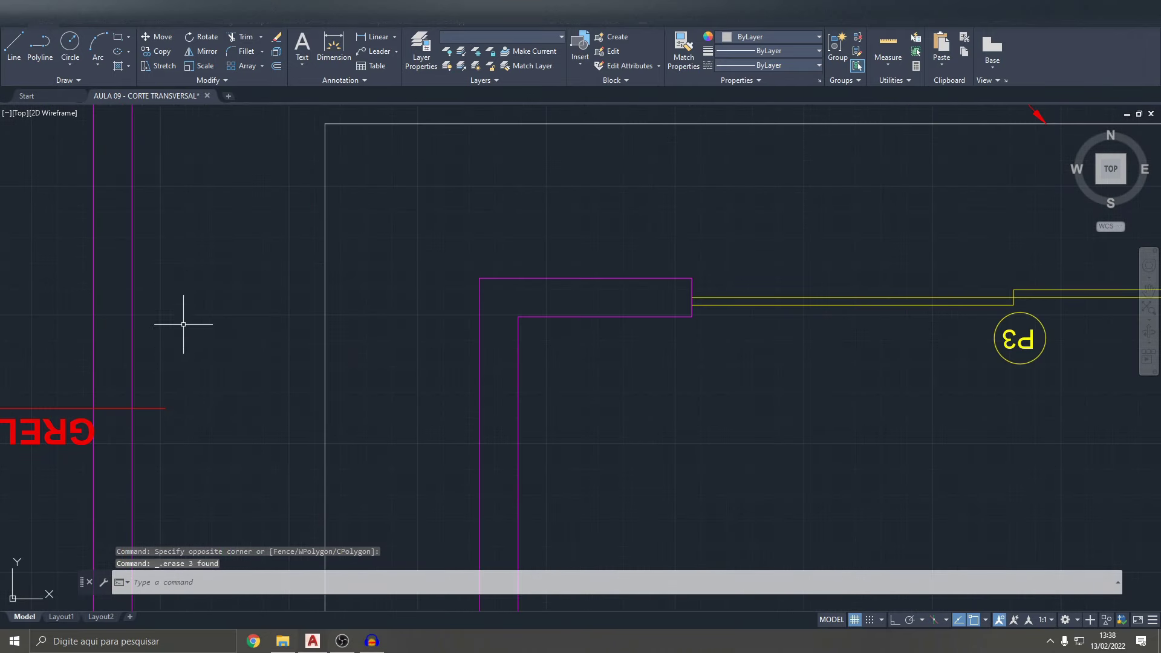
scroll(515, 342, down, 5)
middle_drag(515, 343, 506, 342)
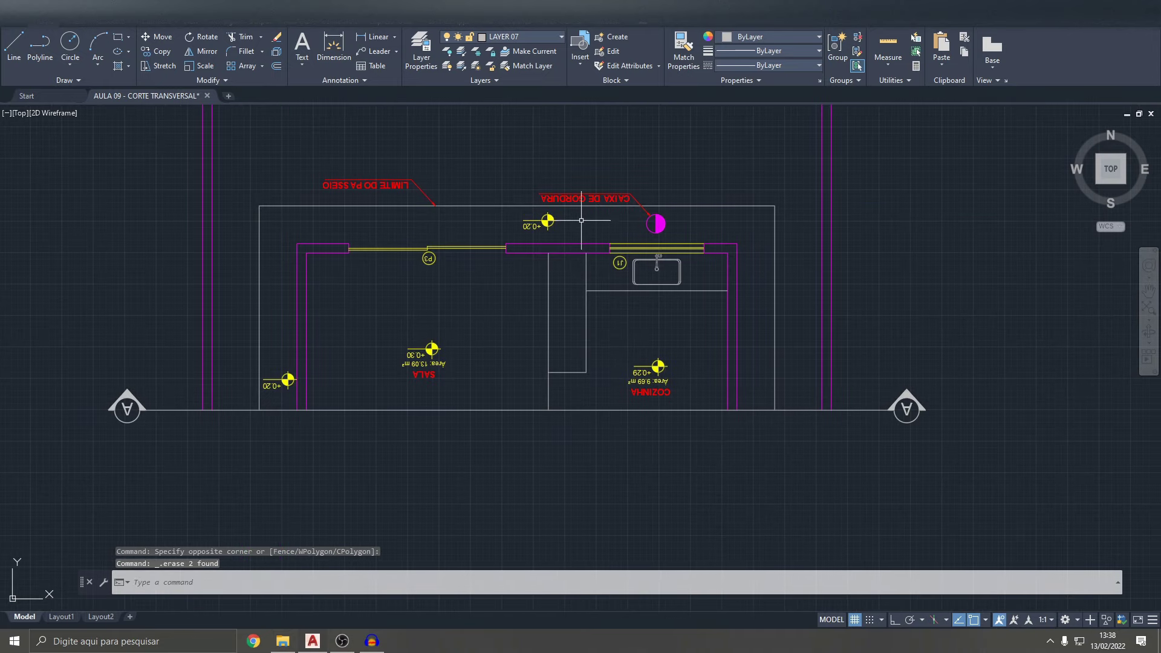
scroll(653, 224, up, 4)
click(717, 266)
click(602, 194)
key(Delete)
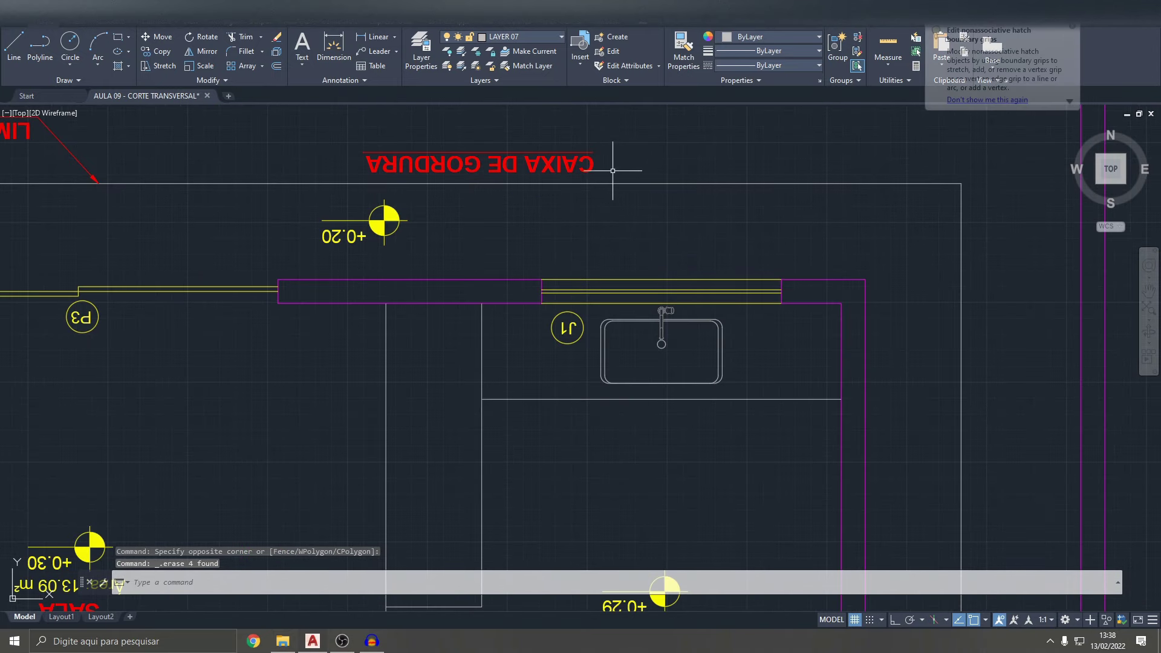
click(547, 140)
key(Delete)
- Pan back over the trimmed plan and clear any leftover selection
middle_drag(195, 181, 480, 260)
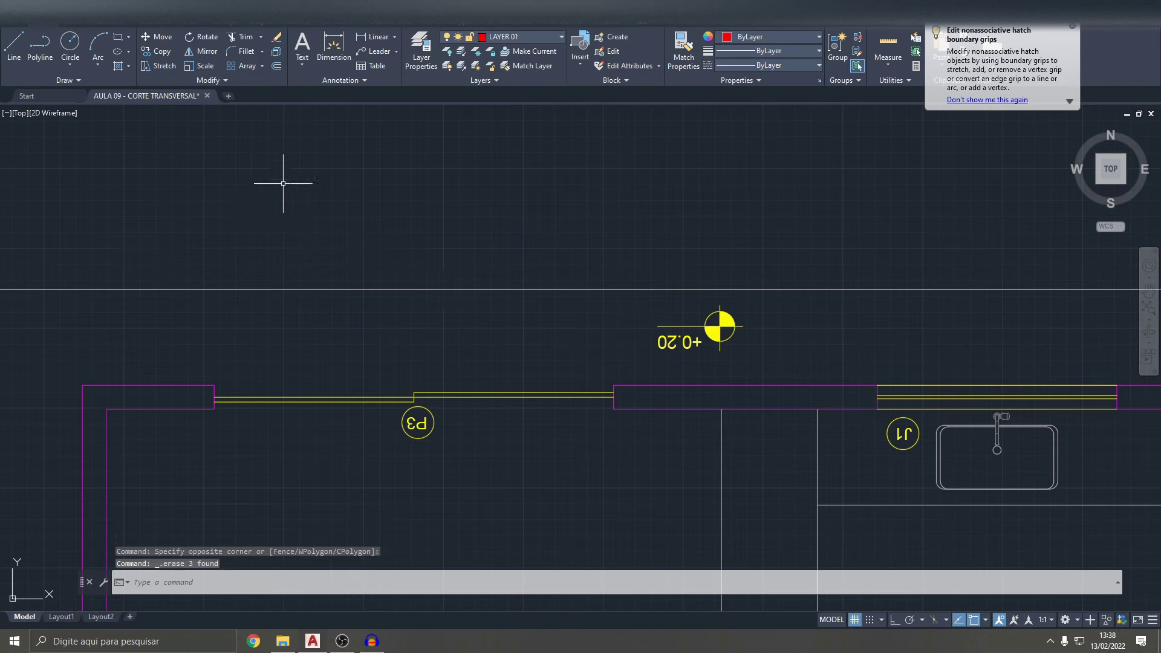
scroll(496, 207, down, 5)
scroll(496, 207, up, 5)
scroll(603, 262, down, 5)
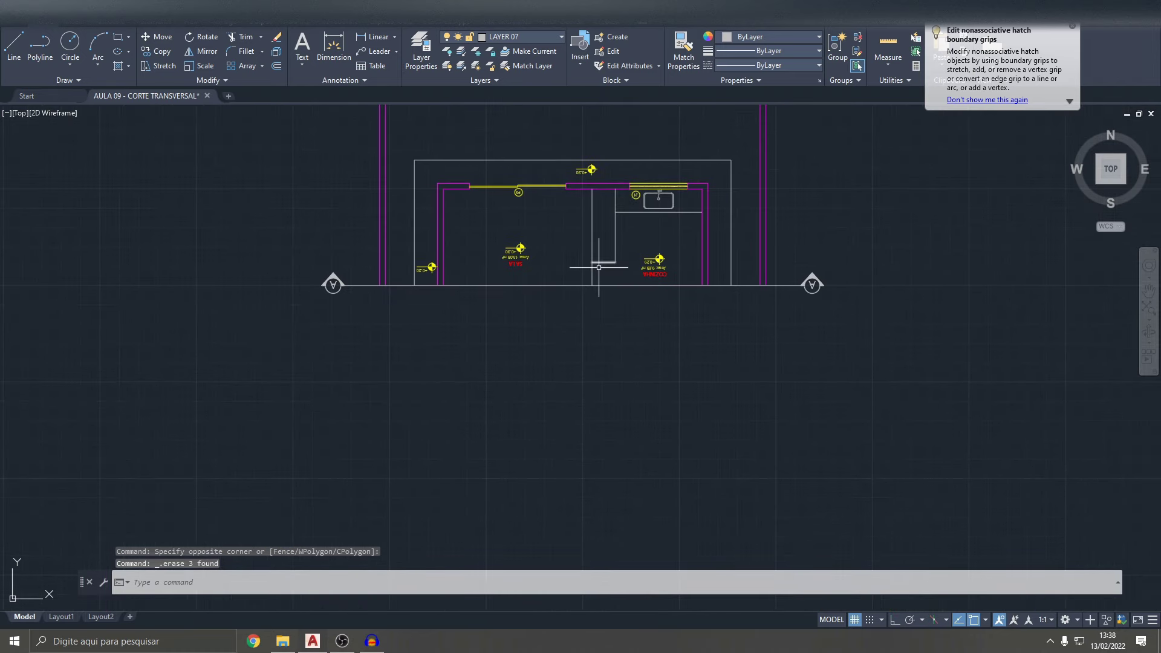
scroll(762, 299, down, 3)
scroll(622, 239, up, 2)
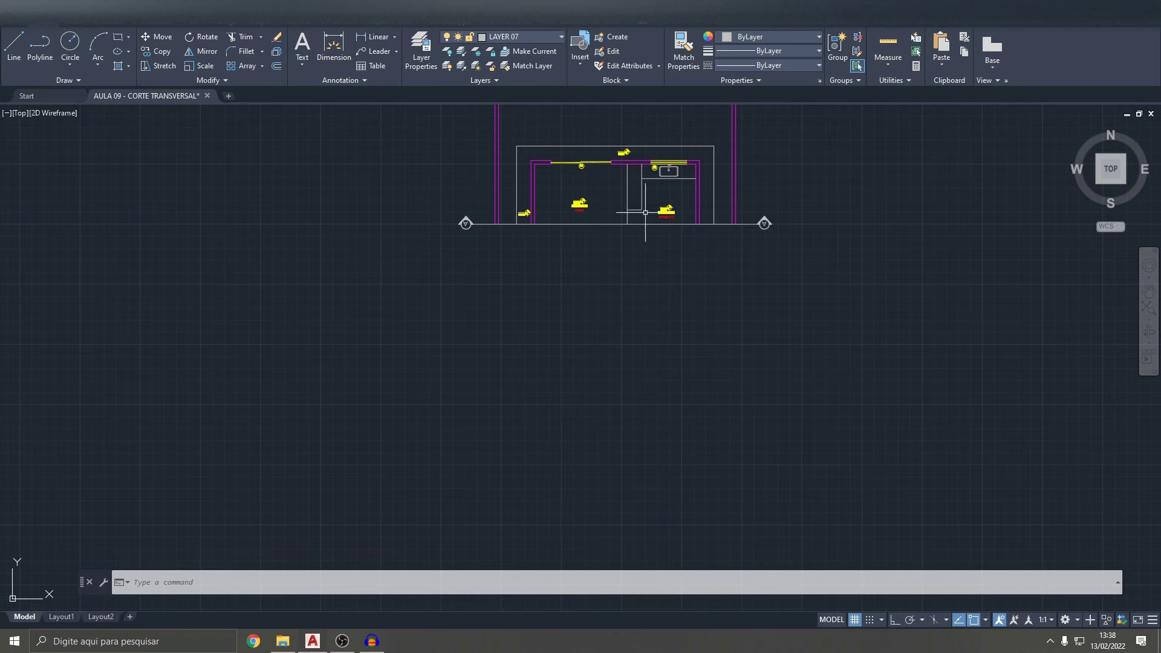
scroll(740, 216, down, 3)
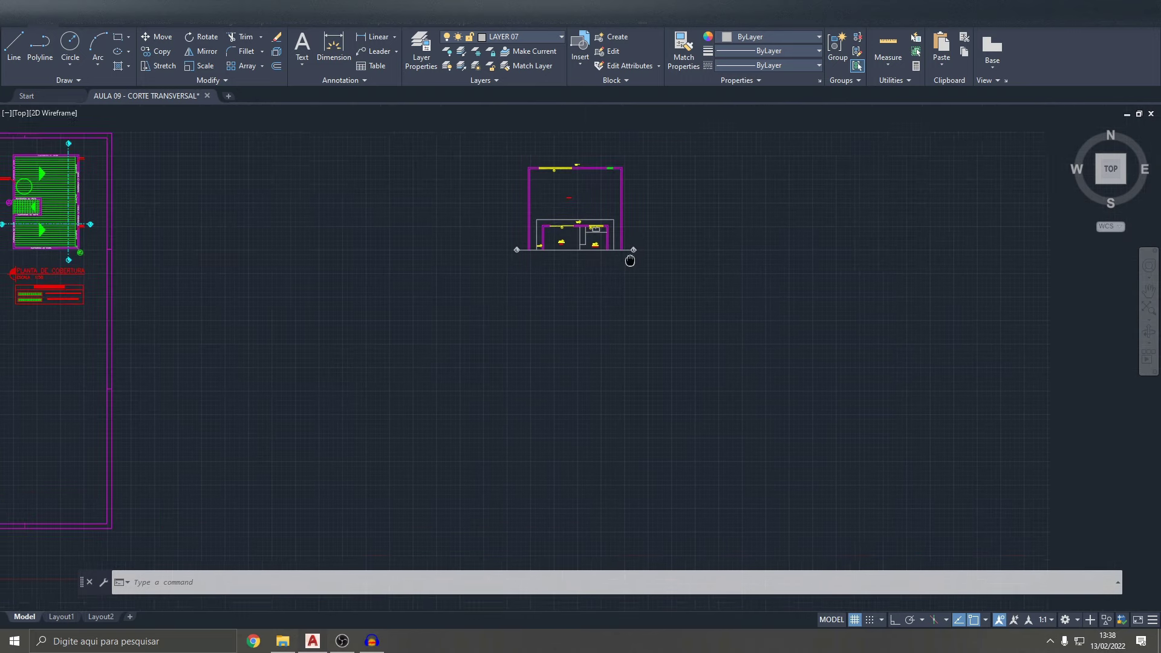
scroll(558, 177, up, 3)
click(568, 260)
key(Escape)
scroll(557, 228, down, 2)
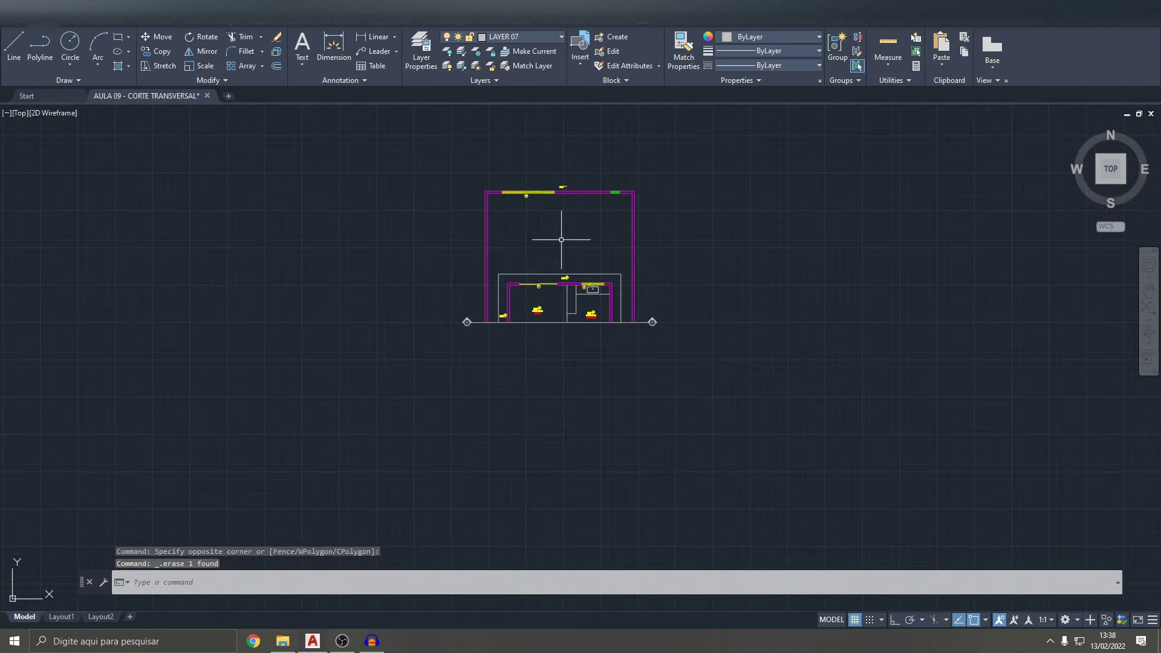
key(Escape)
scroll(567, 229, down, 5)
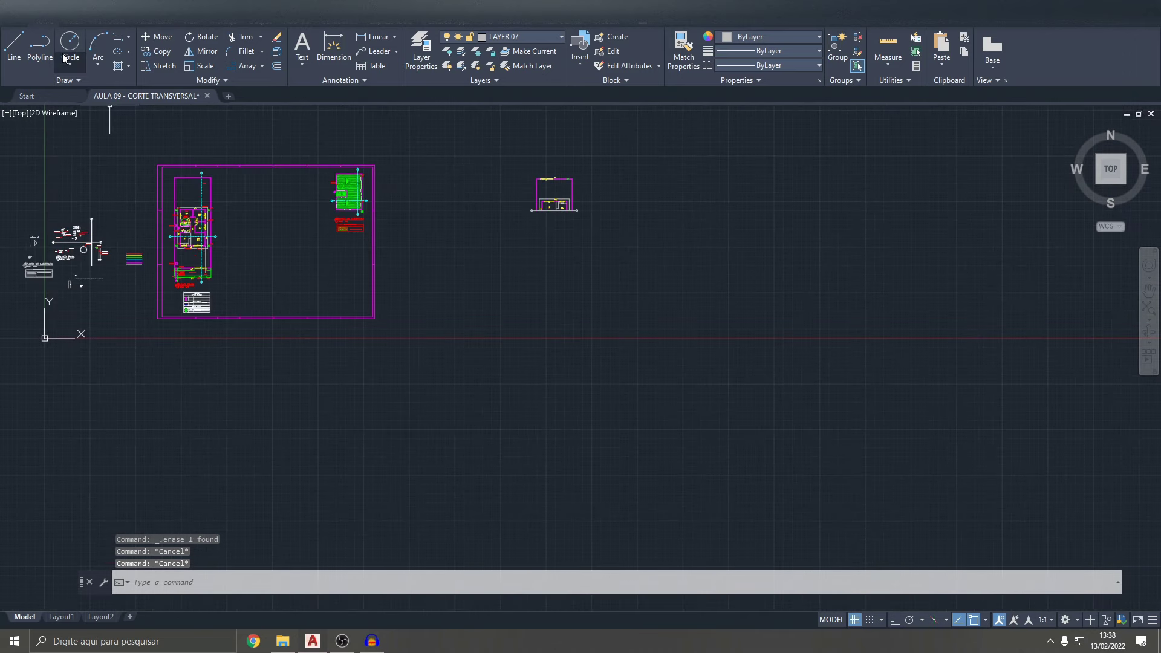
double_click(40, 26)
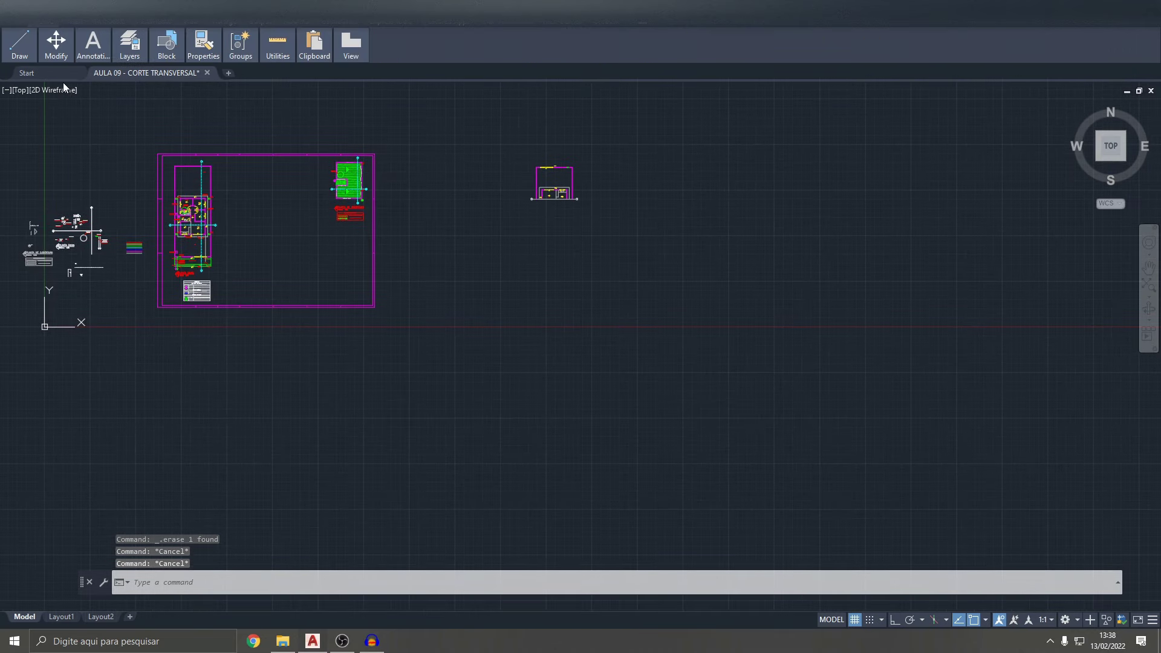
double_click(43, 26)
double_click(43, 26)
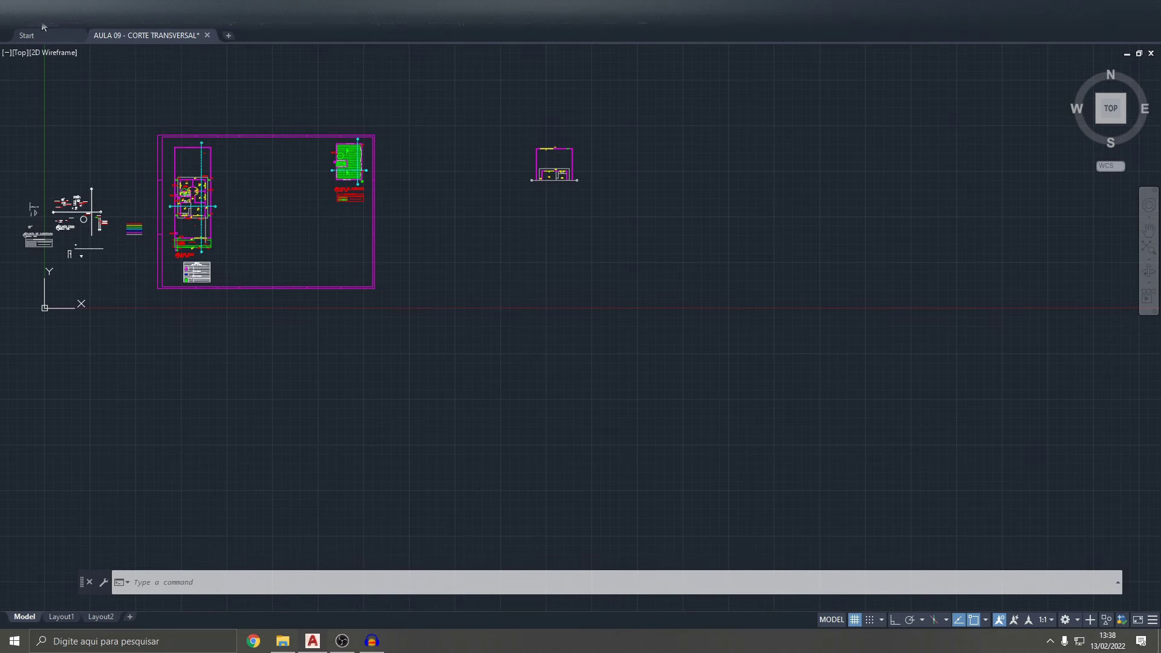
double_click(43, 26)
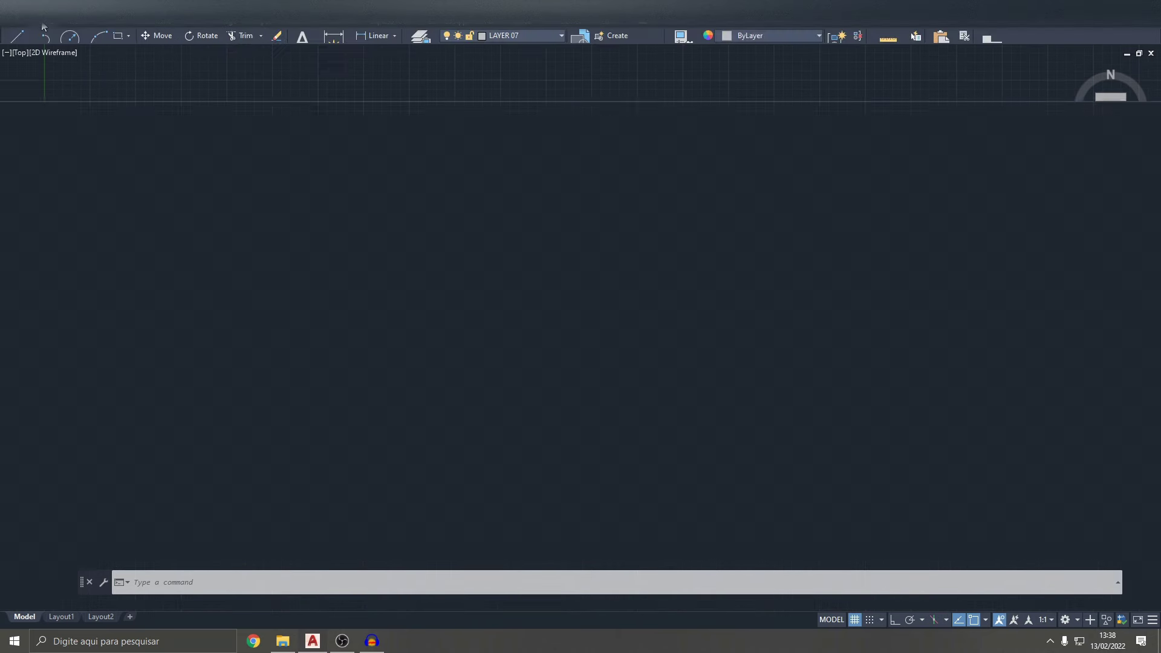
double_click(43, 26)
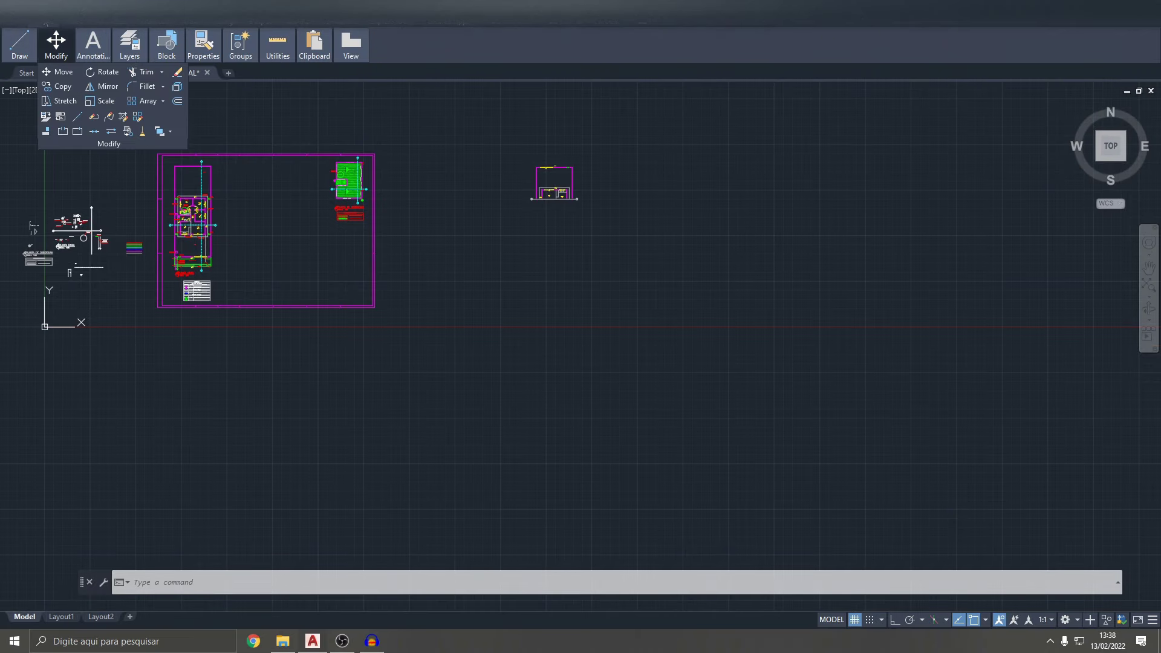
double_click(42, 26)
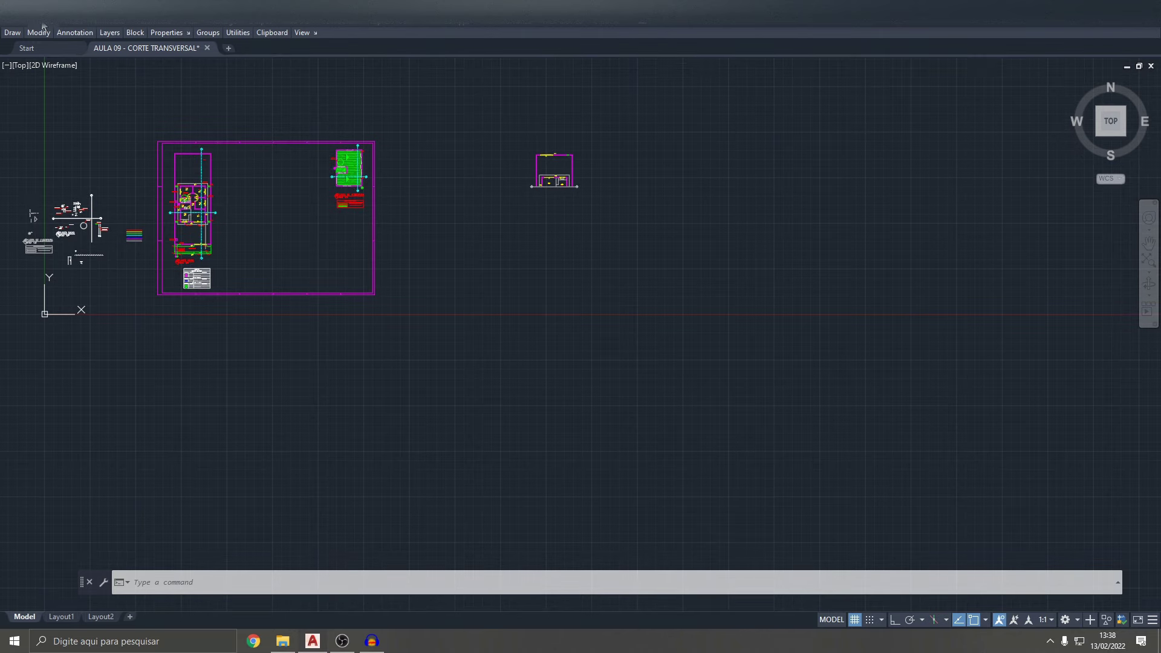
double_click(42, 26)
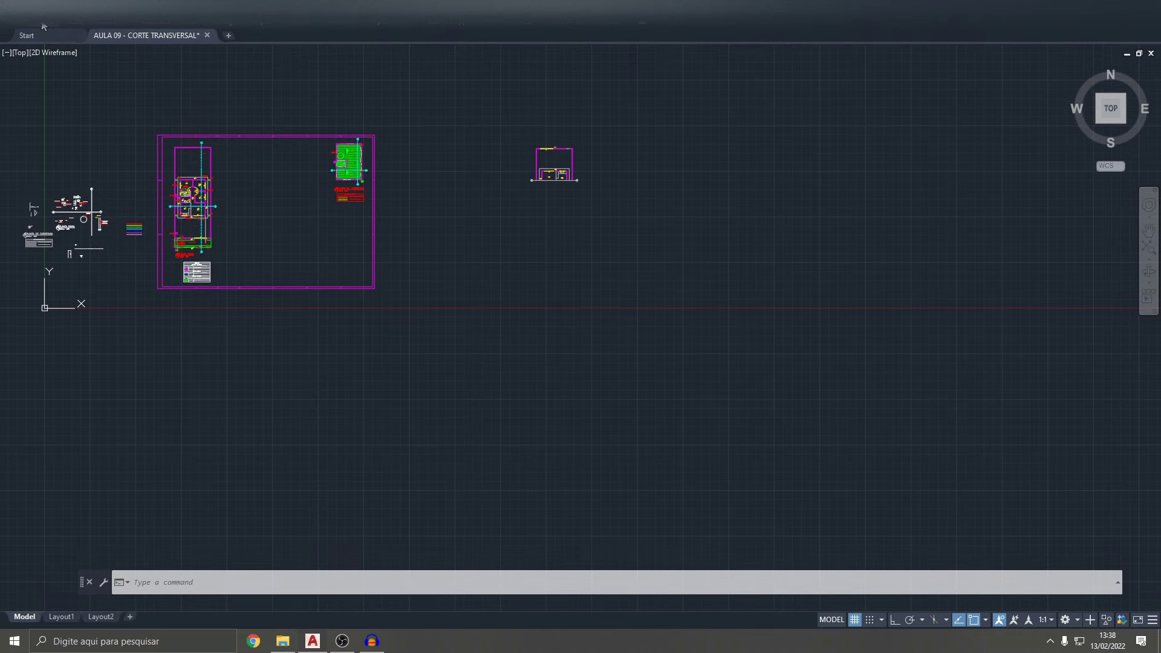
double_click(42, 26)
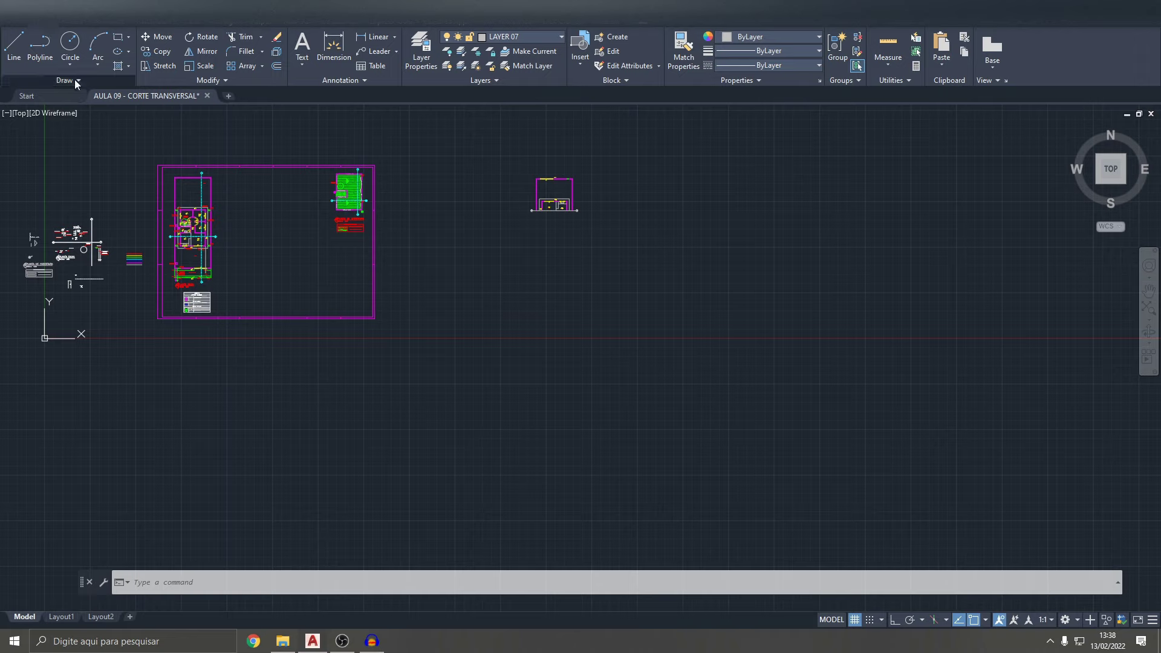
- Launch Construction Line (XLINE) from the Draw panel slideout and zoom toward the plan
click(80, 81)
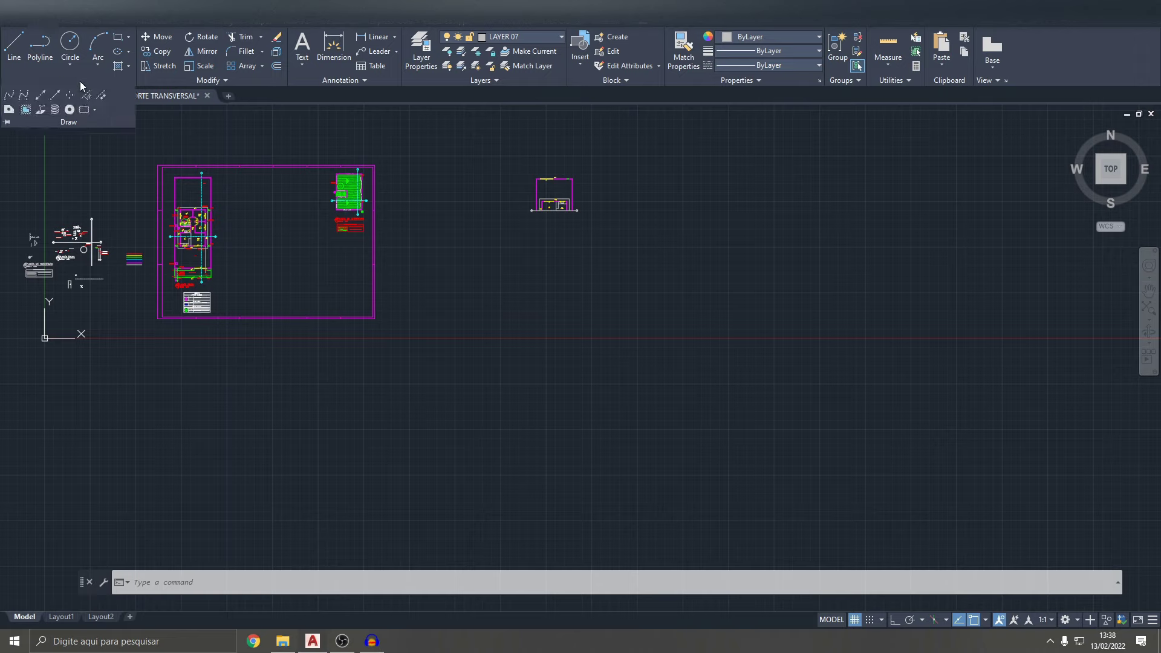
click(38, 95)
scroll(540, 197, up, 3)
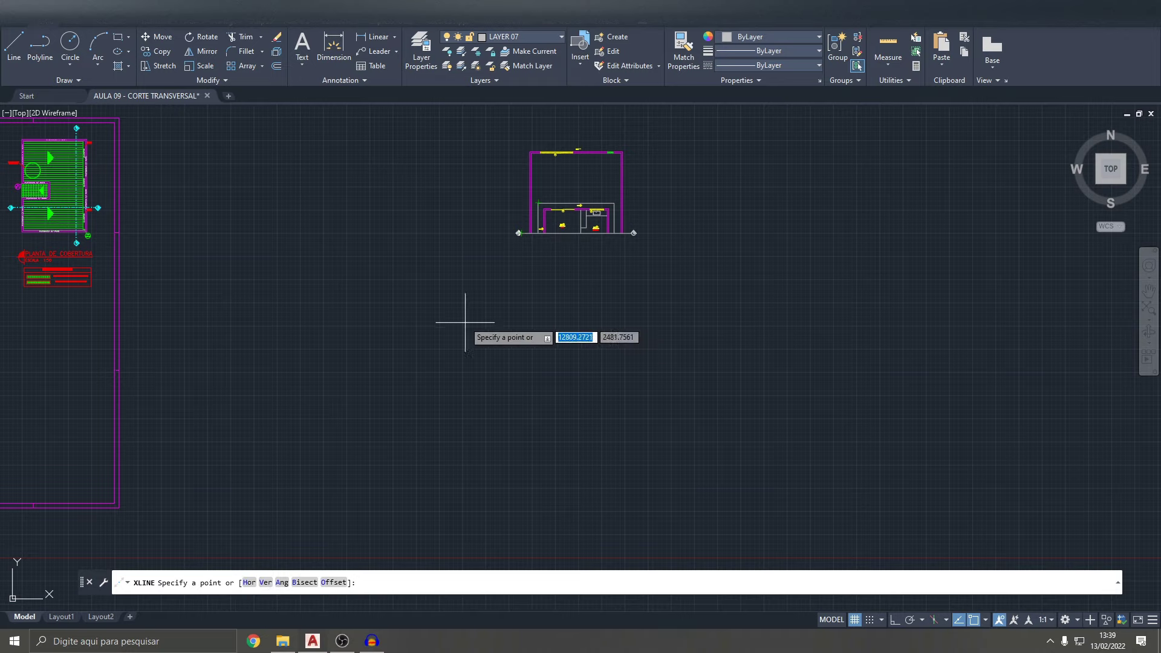
- Make the construction lines vertical and project both faces of the left wall
click(266, 582)
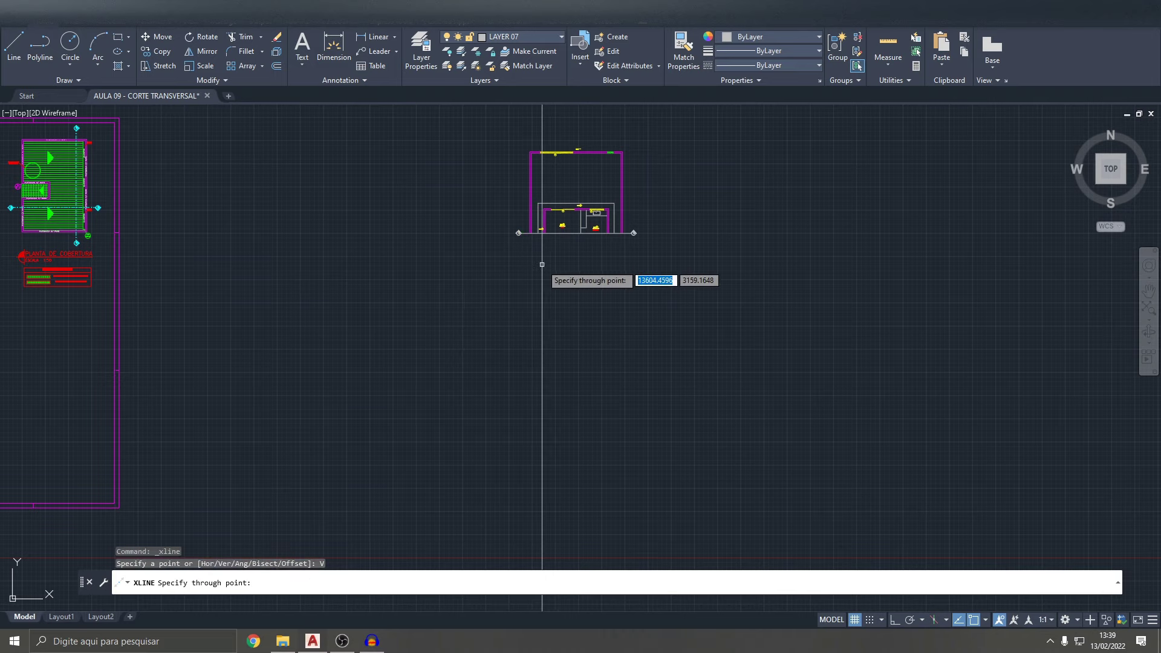
scroll(502, 200, up, 5)
scroll(507, 188, up, 3)
scroll(507, 187, down, 3)
middle_drag(614, 399, 532, 387)
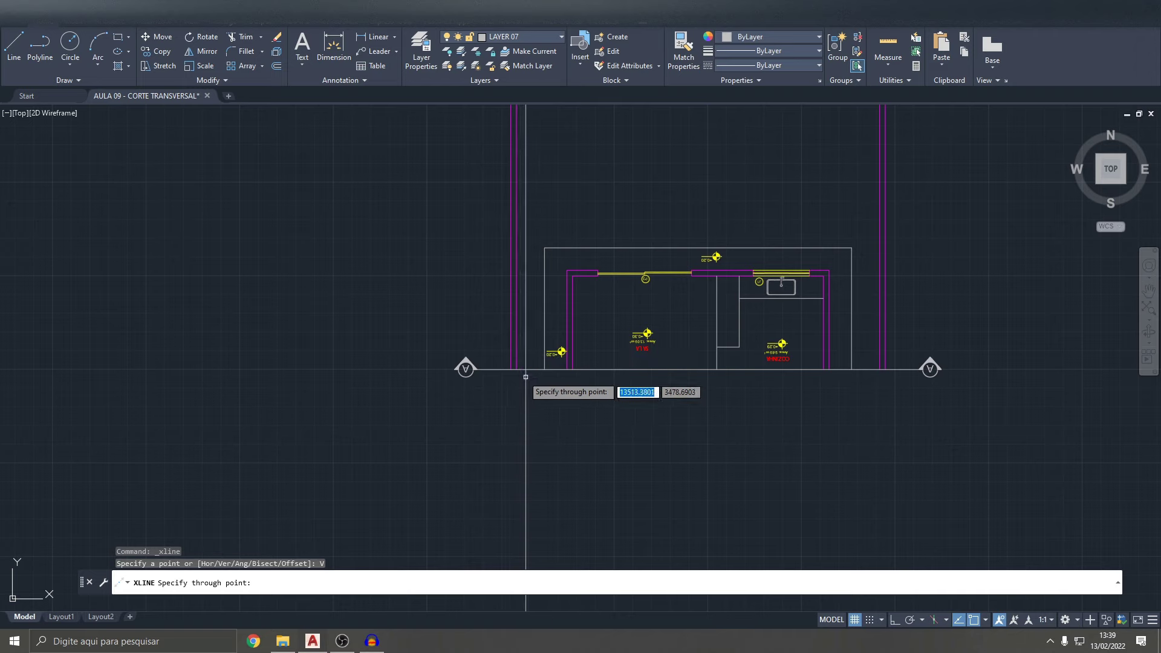
middle_drag(868, 369, 839, 366)
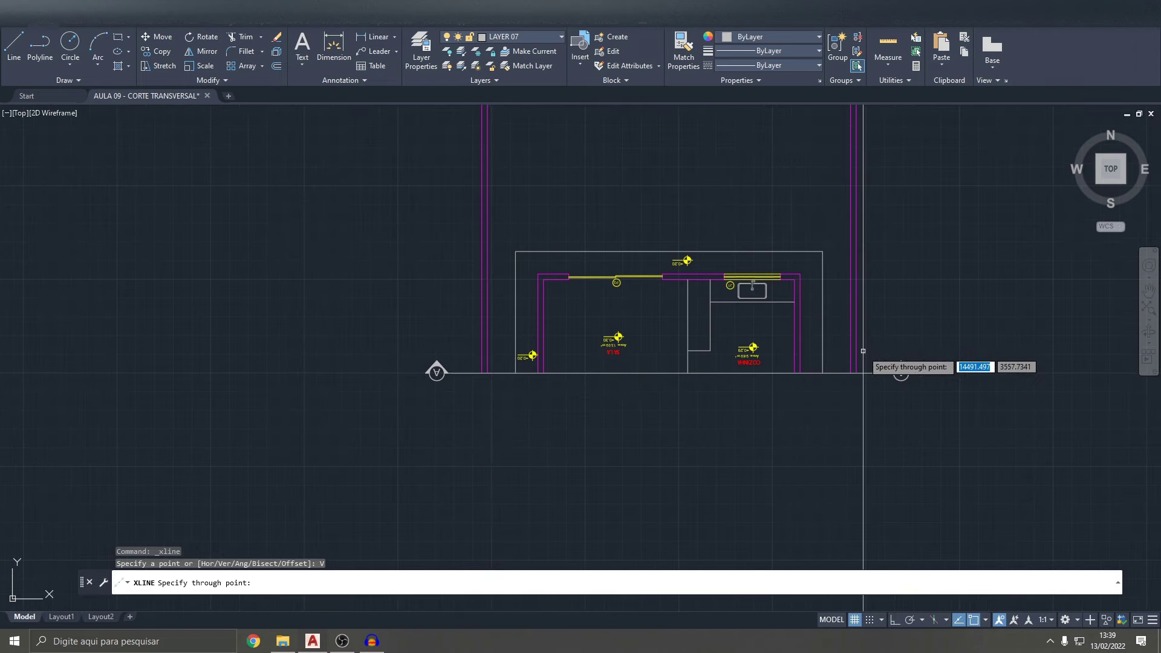
scroll(496, 387, up, 5)
click(427, 319)
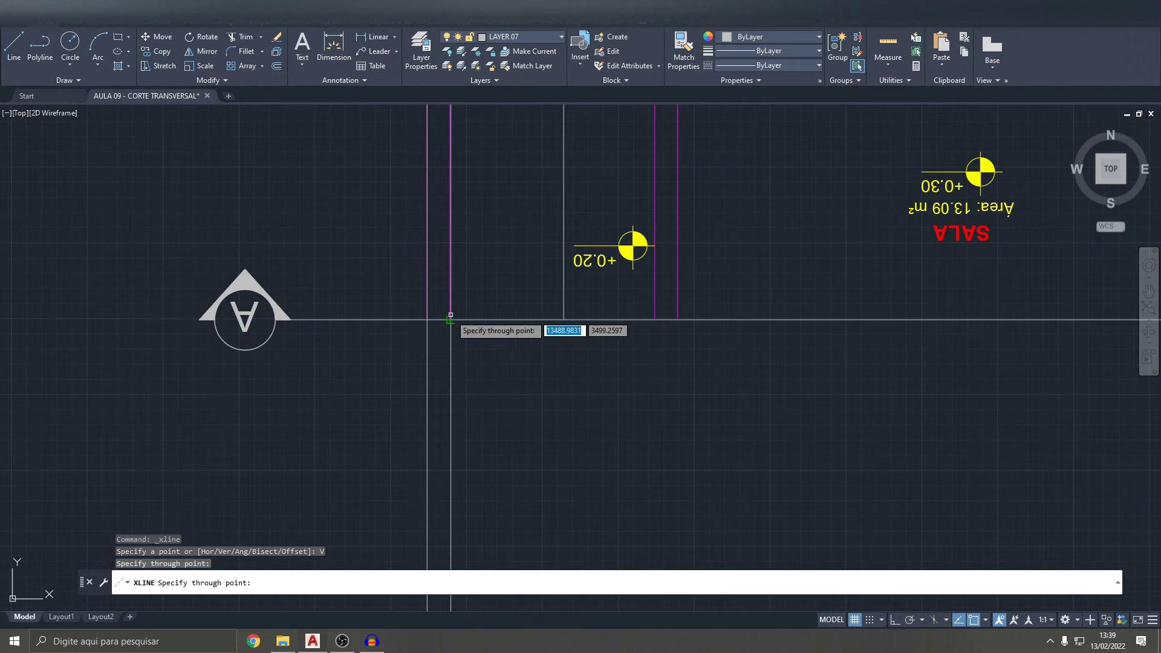
click(450, 320)
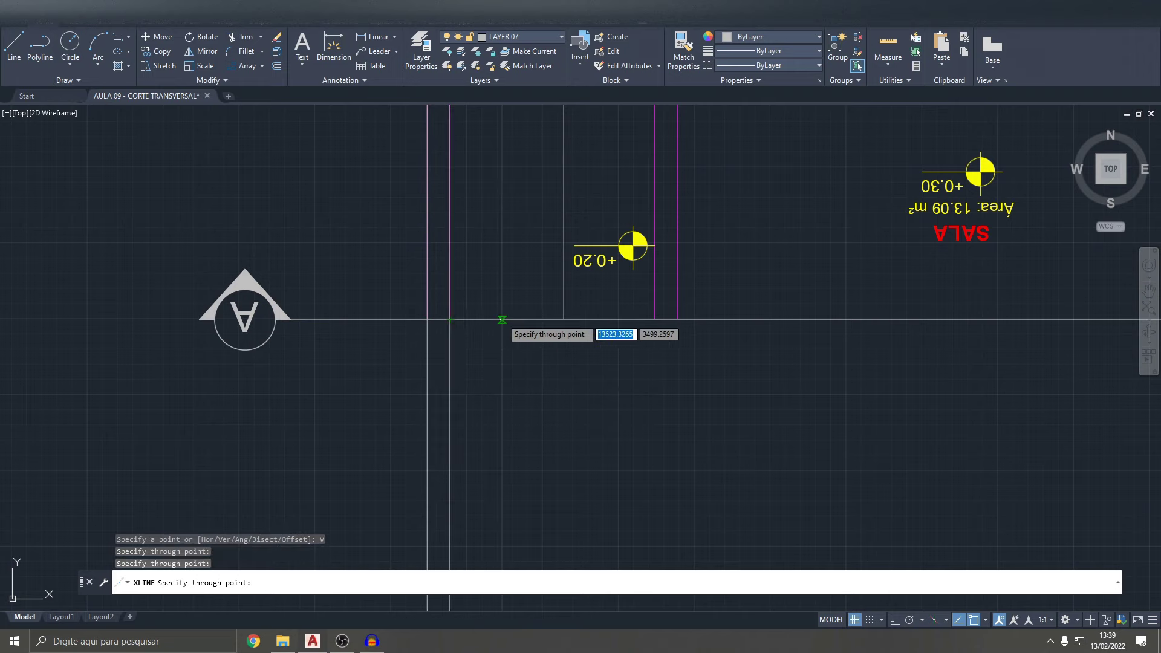
scroll(654, 319, down, 7)
scroll(654, 318, up, 7)
- Project vertical lines from the building's left wall and the right kitchen side, then end XLINE
click(676, 316)
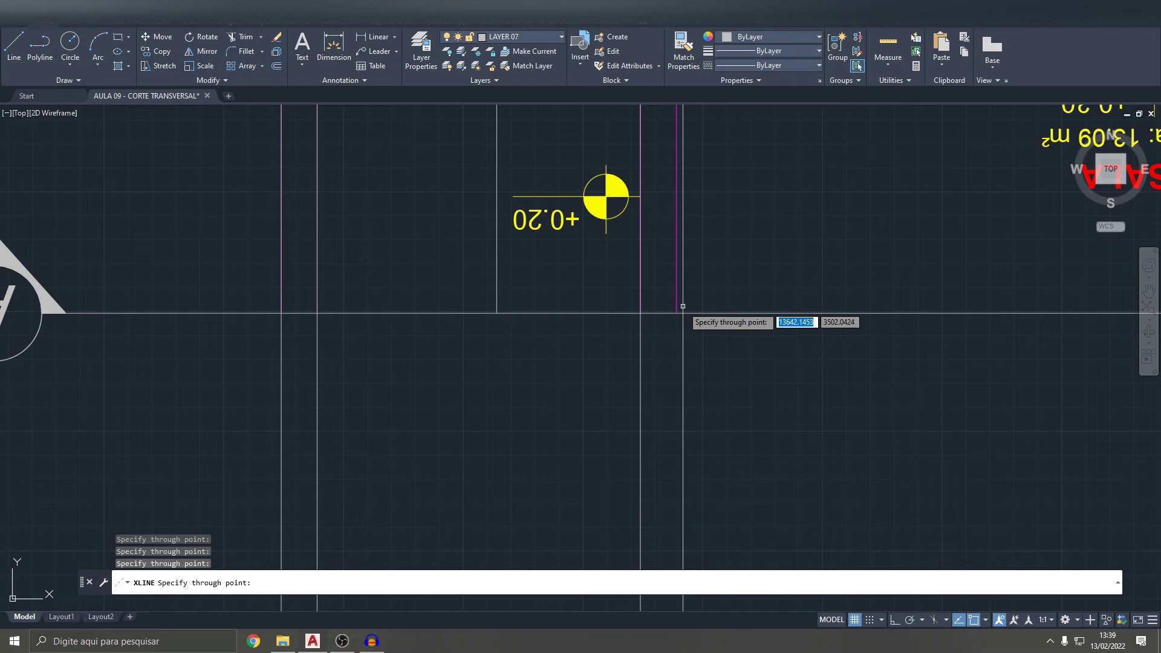
scroll(701, 323, down, 3)
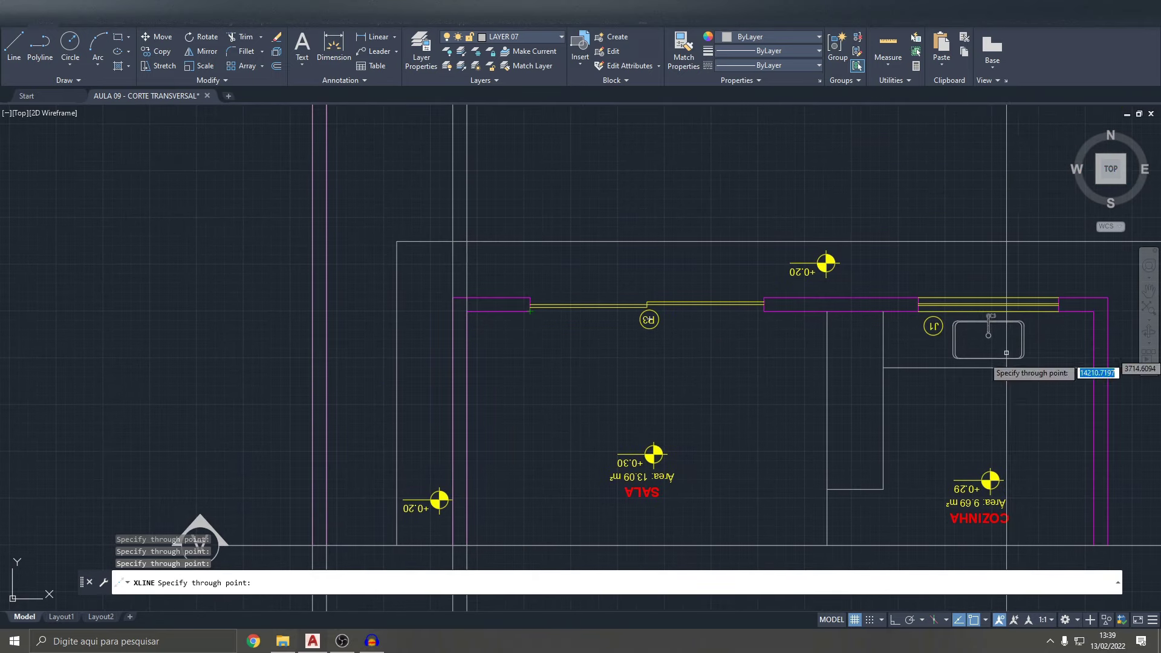
middle_drag(985, 444, 611, 289)
click(719, 391)
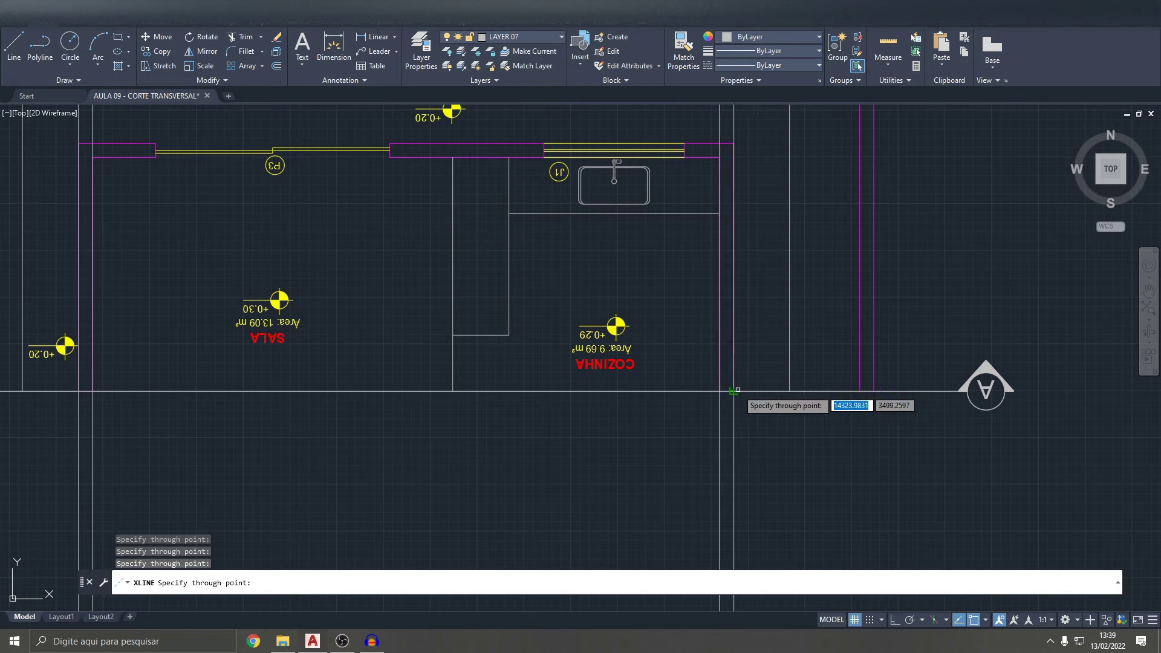
scroll(873, 399, up, 4)
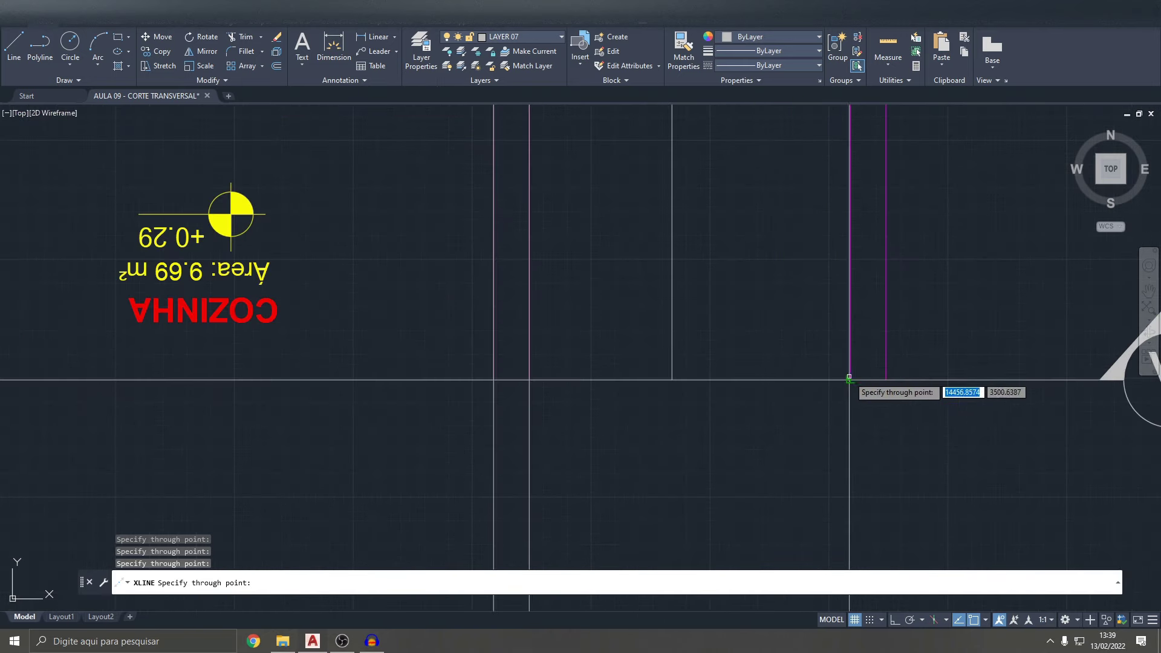
scroll(814, 378, down, 2)
scroll(876, 351, down, 3)
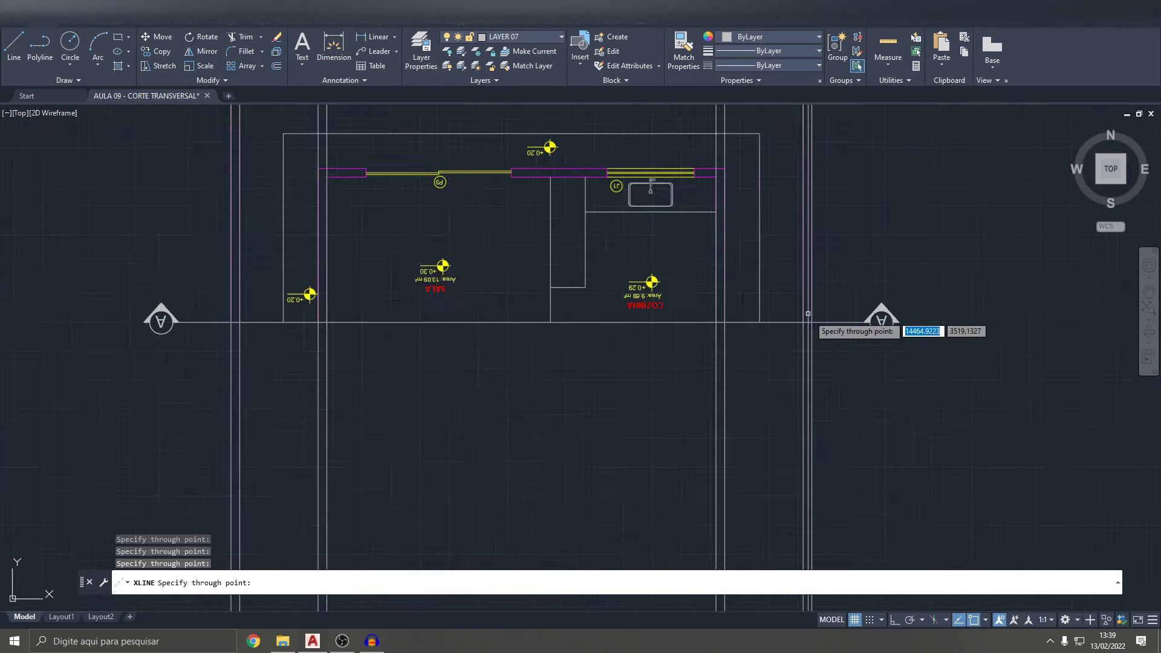
scroll(798, 303, down, 2)
key(Escape)
key(Escape)
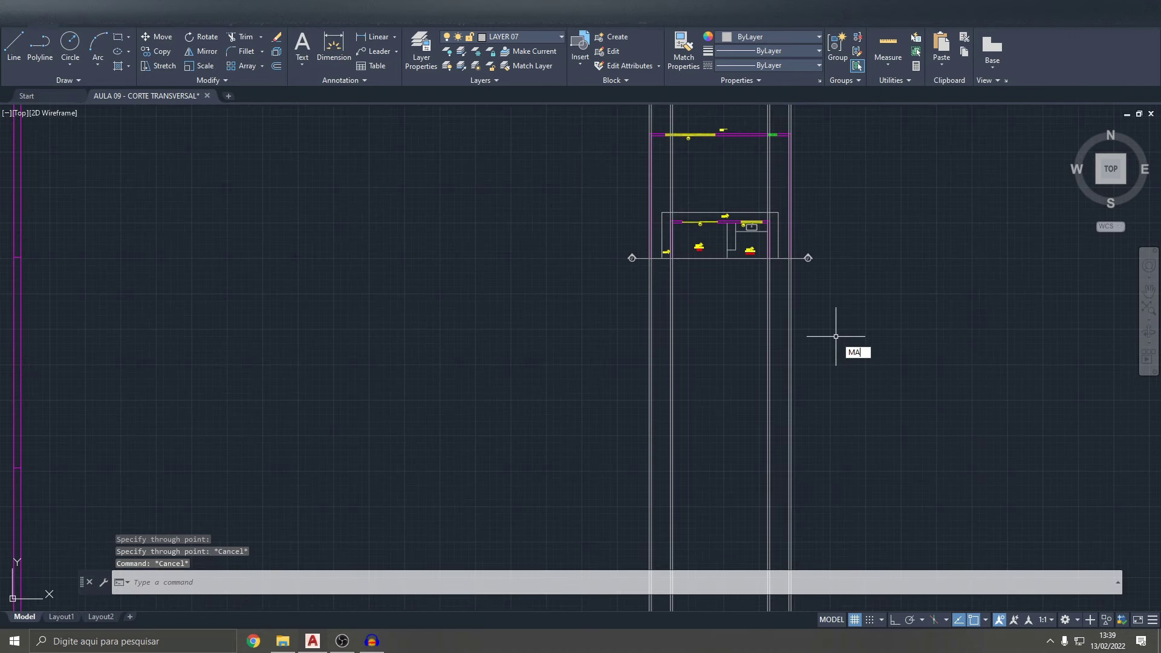
- Copy the magenta wall line's properties onto the vertical projection lines with MATCHPROP
key(Return)
scroll(774, 148, up, 5)
mouse_move(774, 148)
middle_down()
mouse_move(774, 272)
mouse_move(764, 231)
middle_up()
click(696, 219)
scroll(695, 211, down, 5)
click(740, 185)
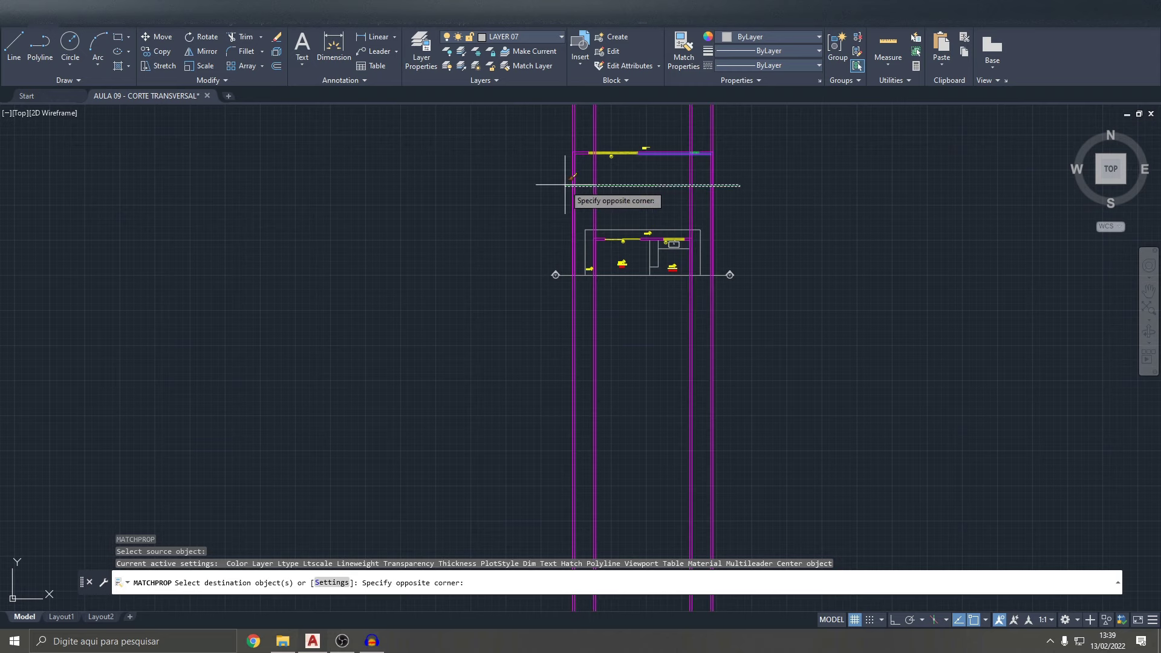
key(Escape)
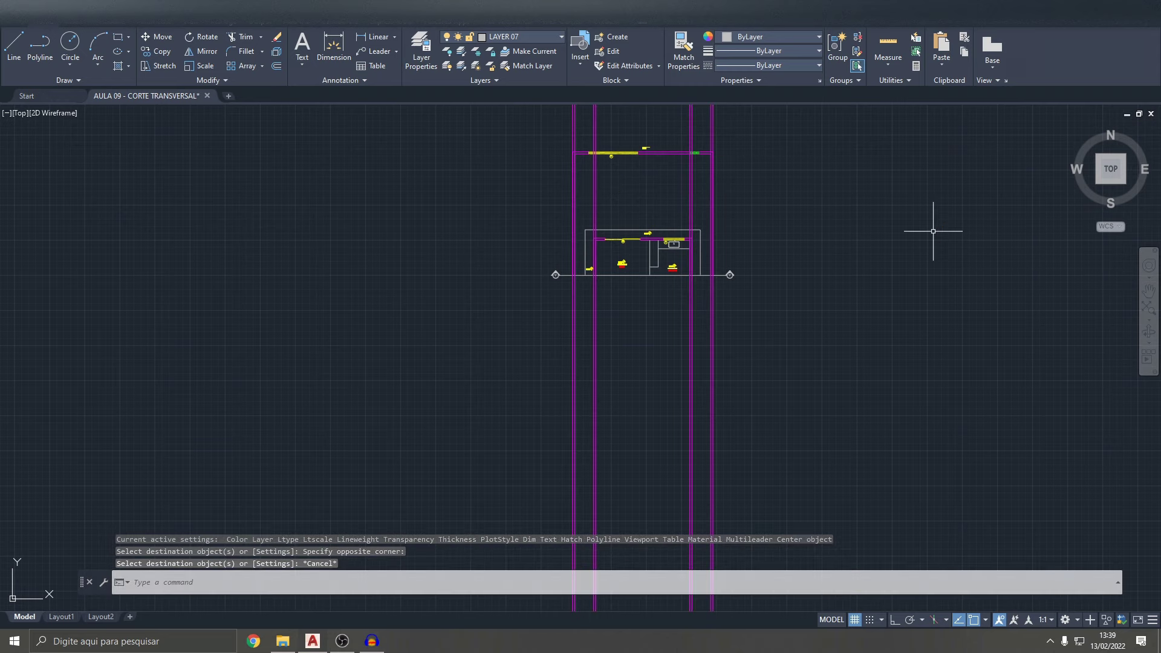
middle_drag(672, 330, 622, 277)
key(Escape)
key(Escape)
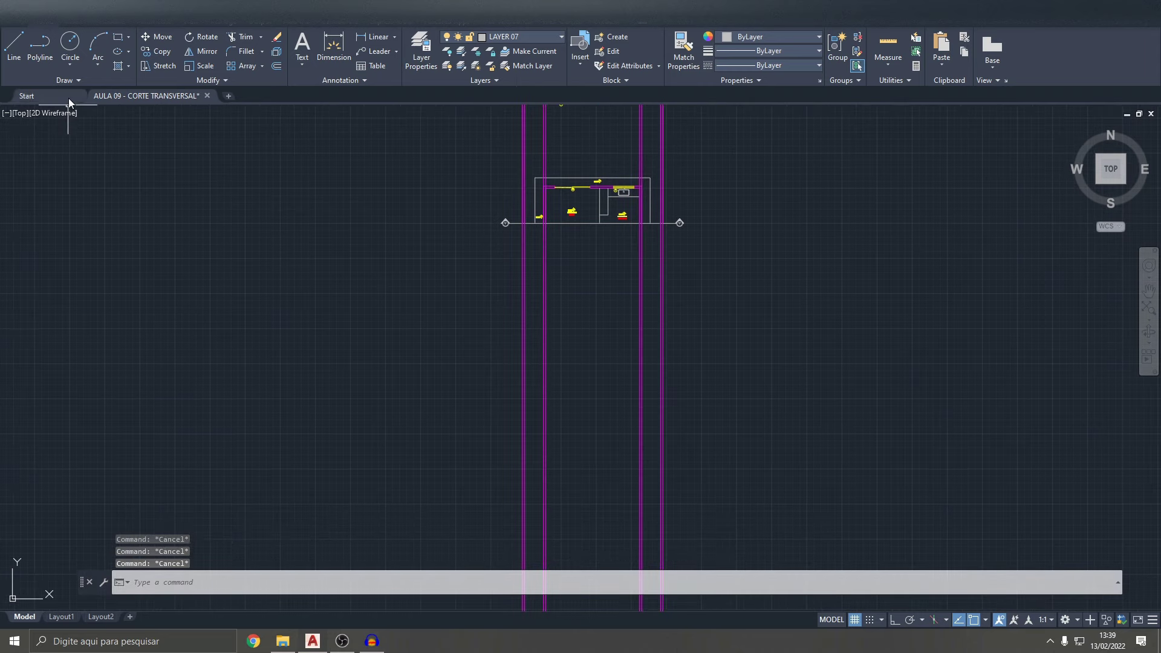
click(78, 81)
click(40, 96)
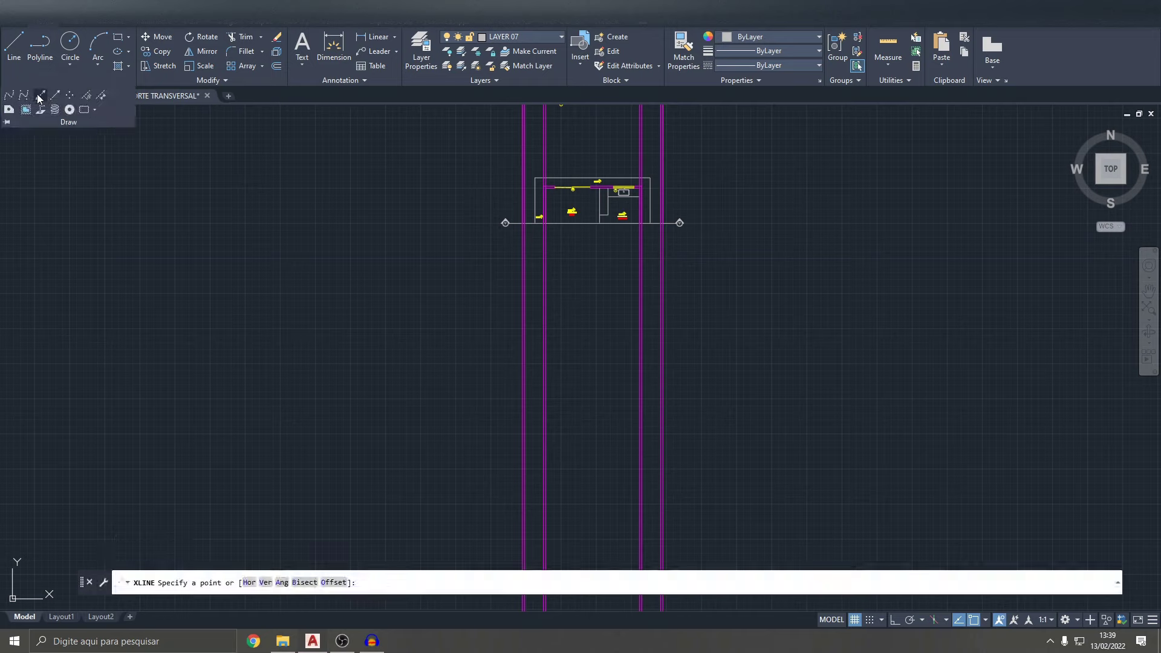
- Place a horizontal construction line below the plan, crossing the magenta vertical projections
click(265, 582)
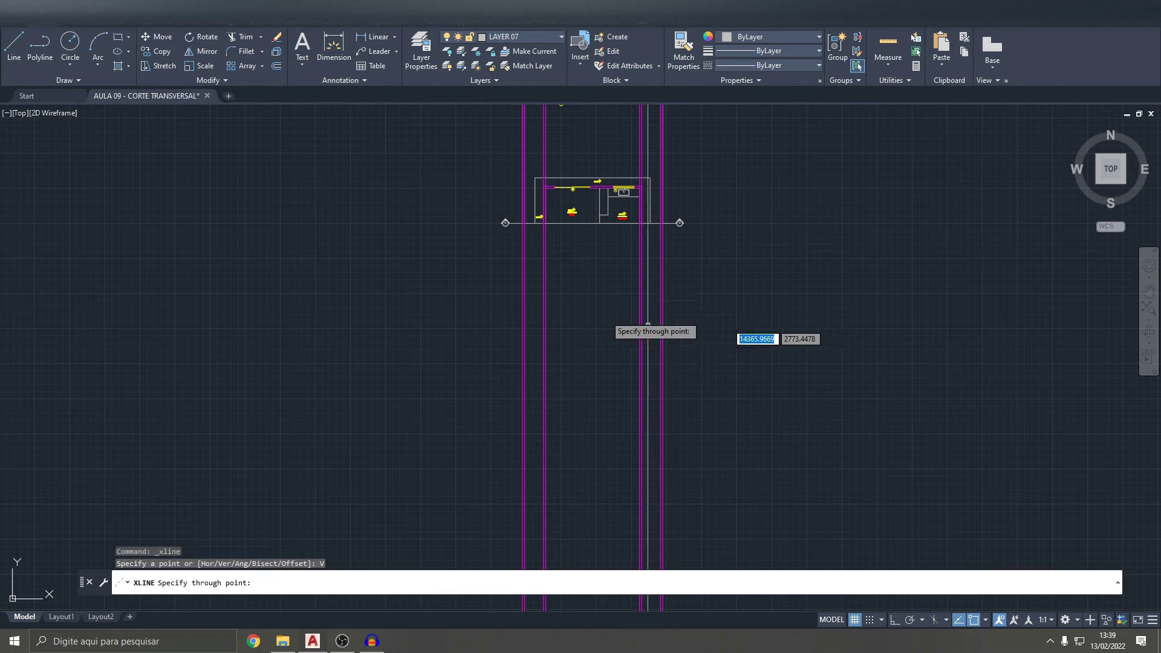
key(Escape)
key(Escape)
key(Escape)
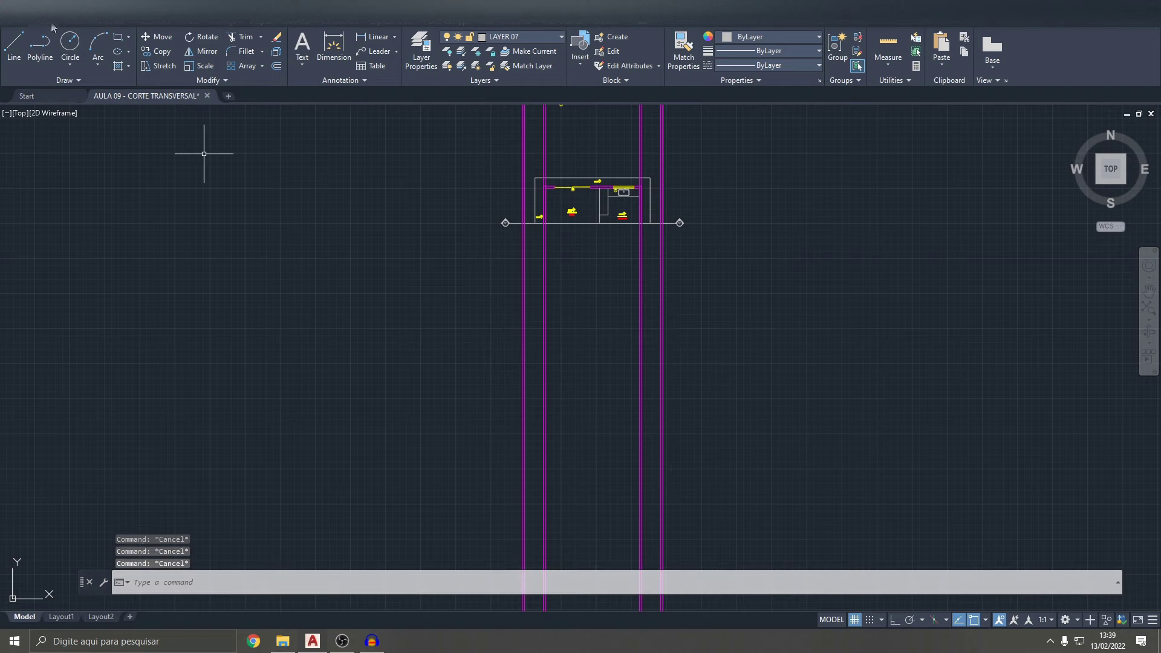
click(63, 80)
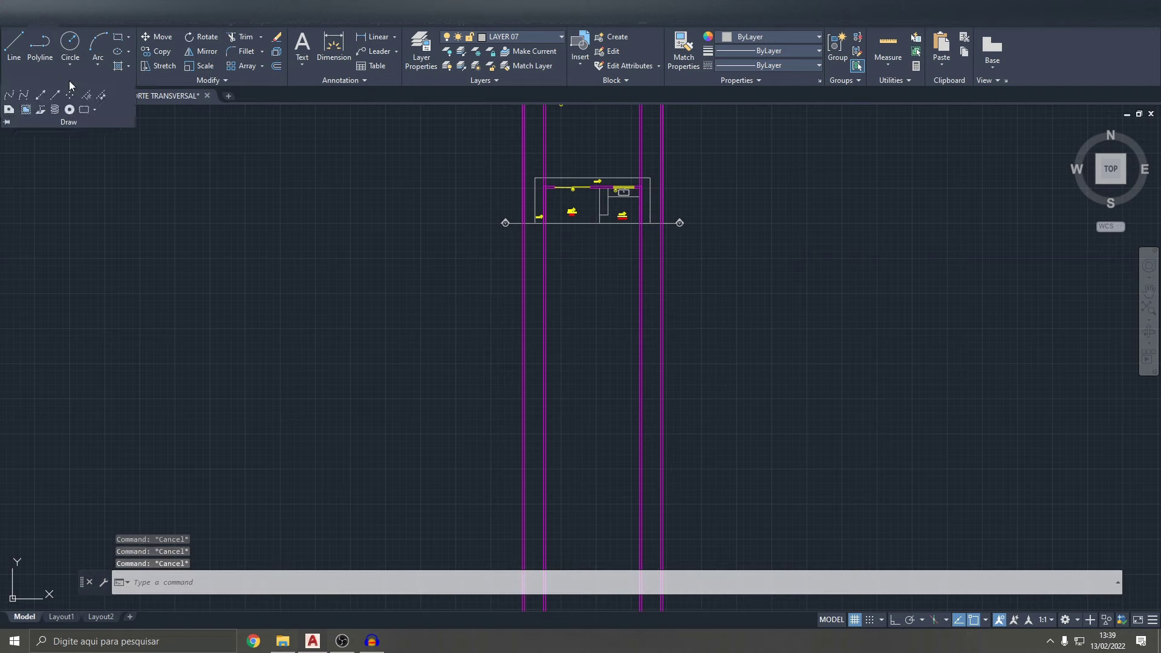
click(40, 100)
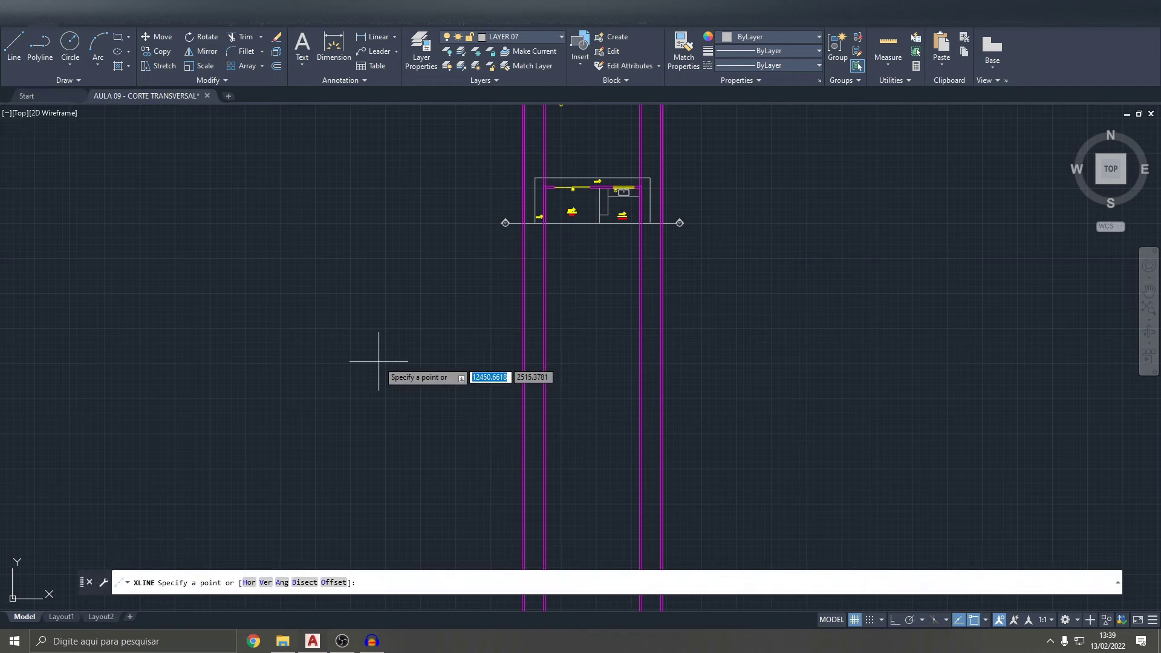
key(Return)
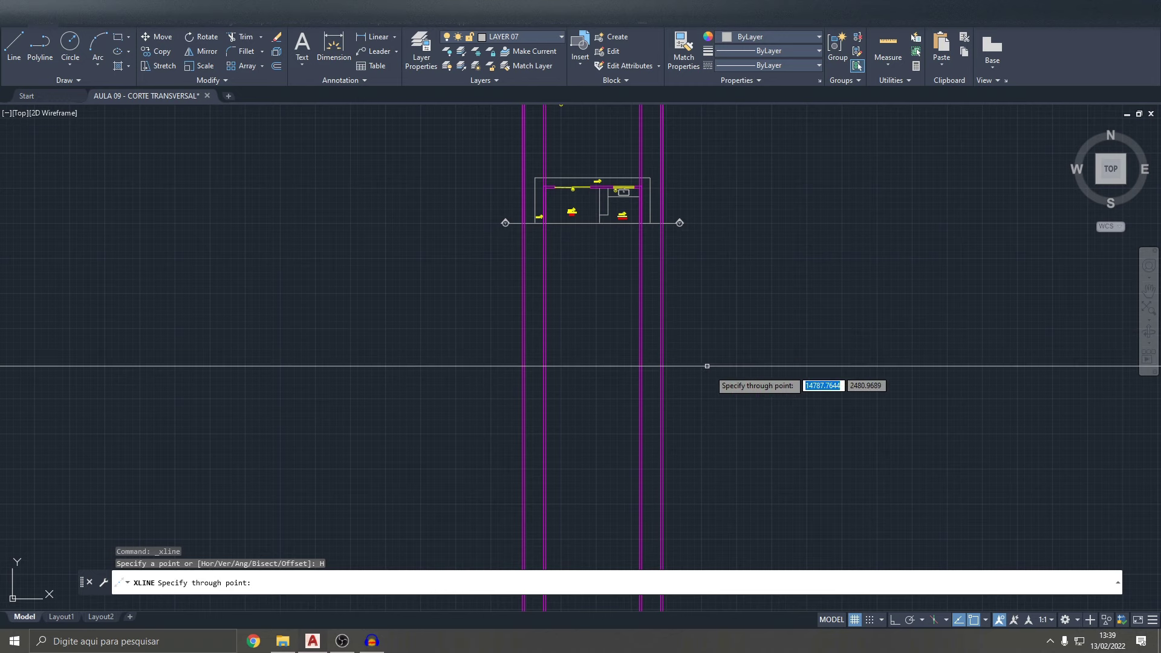
click(744, 355)
key(Escape)
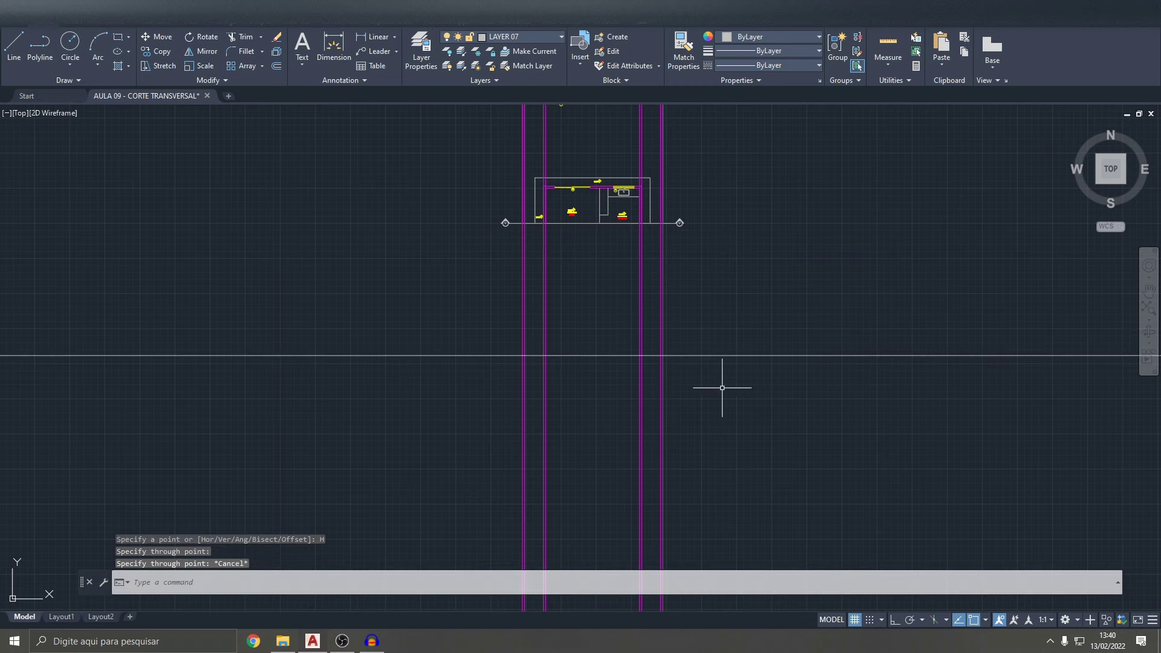
scroll(705, 383, up, 4)
scroll(733, 383, up, 4)
scroll(749, 389, up, 3)
scroll(638, 379, down, 3)
scroll(642, 321, down, 2)
scroll(722, 347, down, 4)
scroll(722, 346, down, 3)
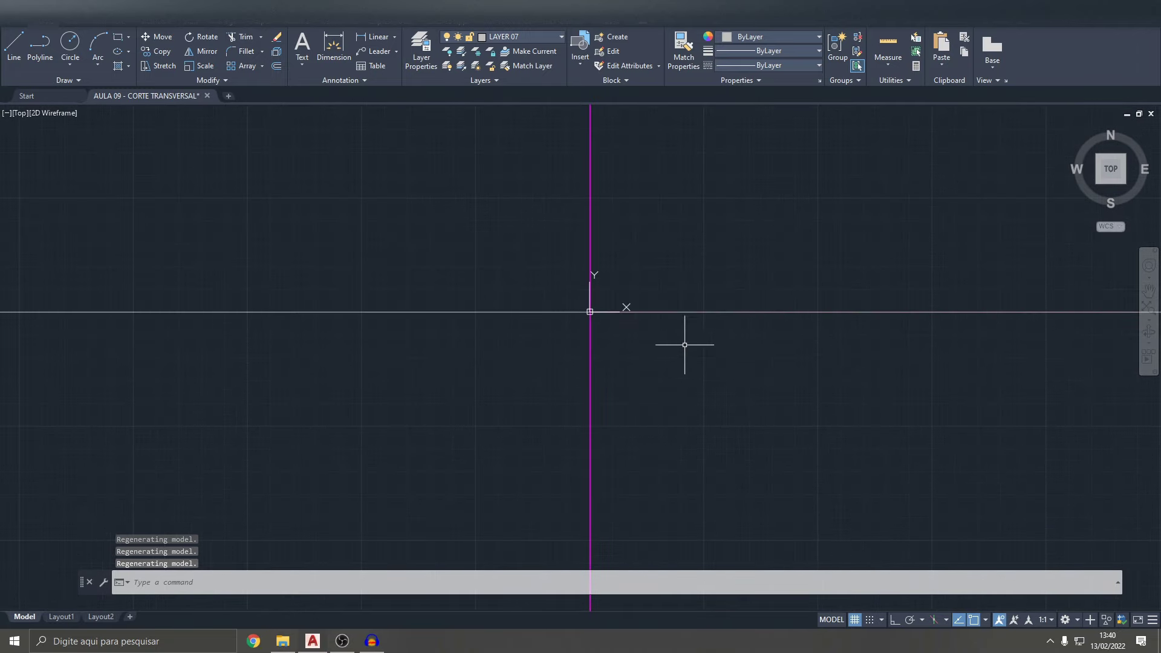
scroll(560, 417, down, 2)
scroll(510, 371, up, 4)
scroll(562, 324, up, 3)
scroll(363, 327, up, 3)
scroll(72, 328, up, 2)
scroll(604, 331, down, 4)
middle_drag(604, 331, 629, 319)
scroll(638, 320, up, 2)
scroll(644, 324, up, 2)
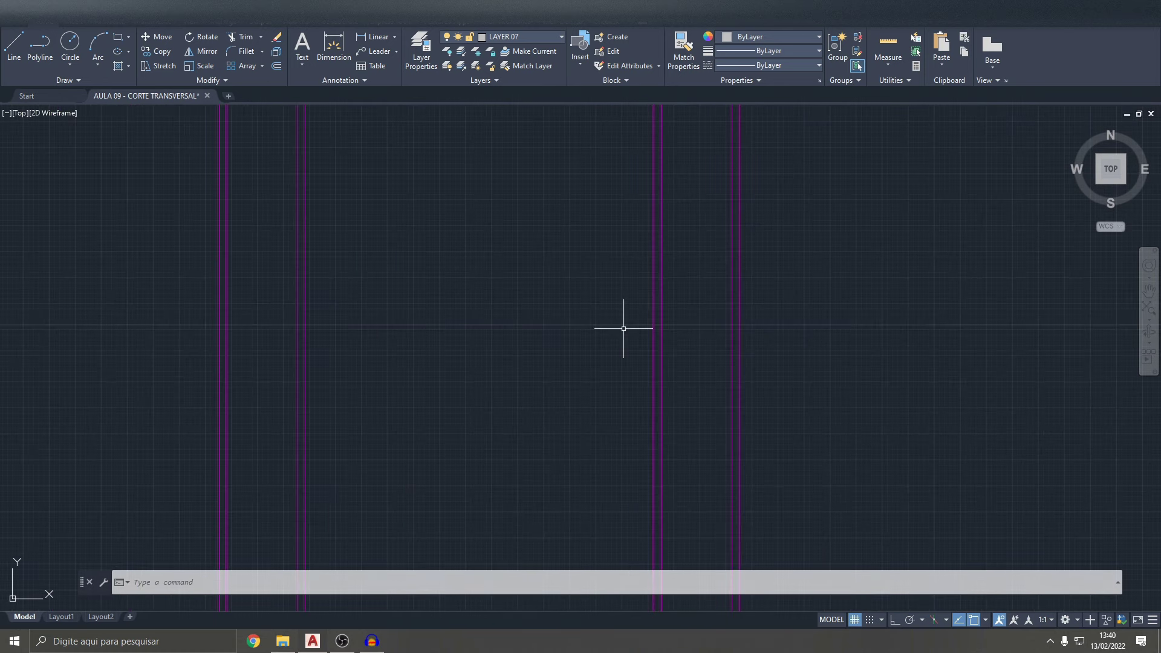
scroll(598, 337, down, 5)
scroll(601, 345, up, 4)
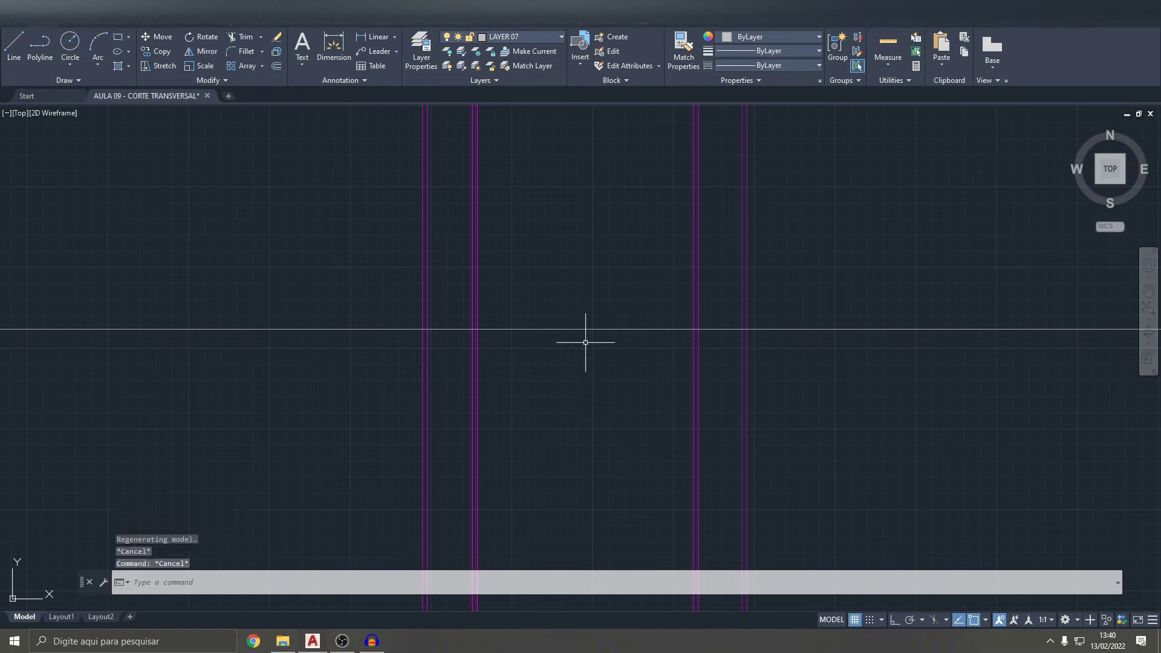
- Use MATCHPROP to copy a magenta vertical projection's properties onto the horizontal line
key(Return)
click(476, 218)
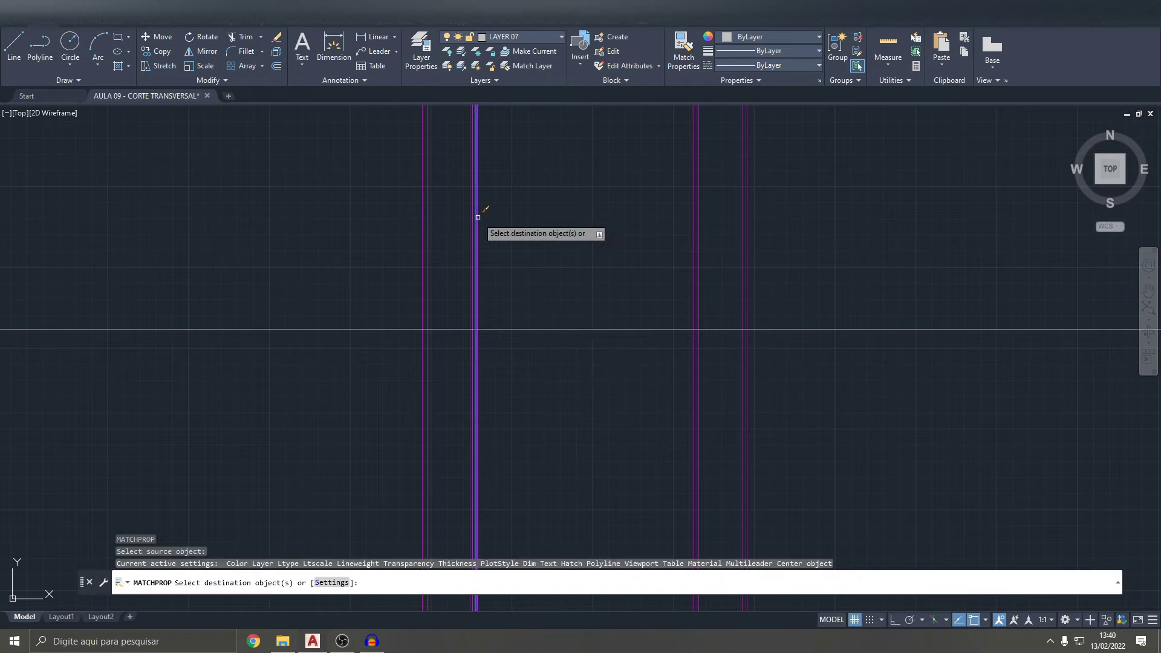
click(581, 337)
click(594, 300)
key(Escape)
key(Escape)
scroll(492, 333, down, 4)
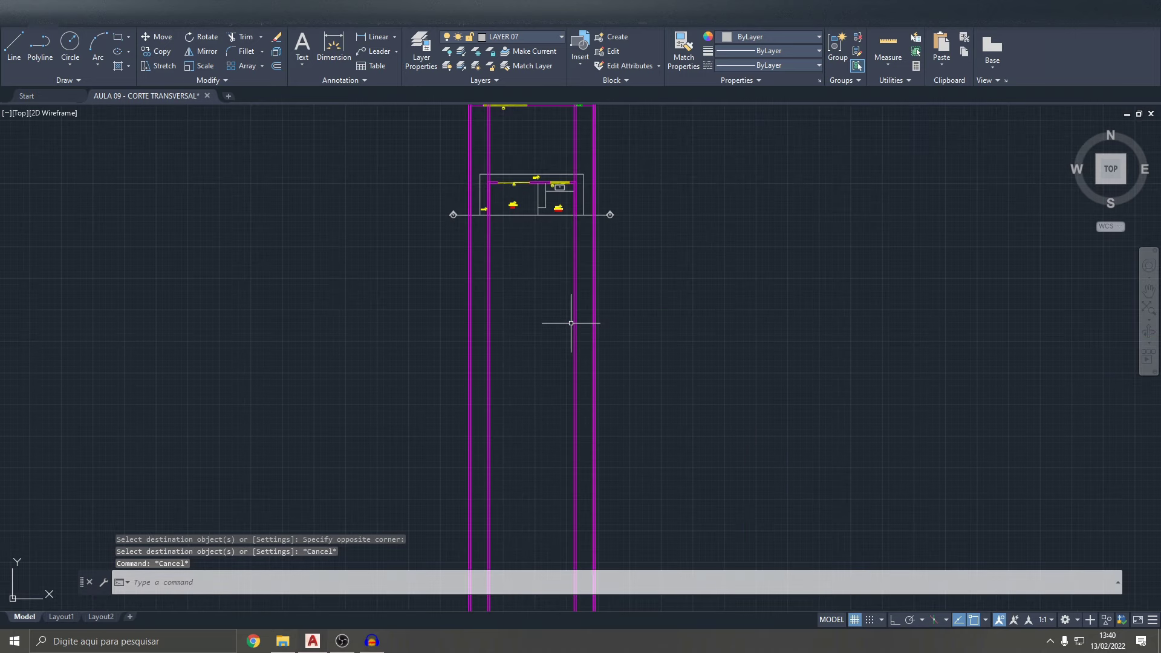
scroll(559, 325, up, 4)
scroll(590, 246, up, 2)
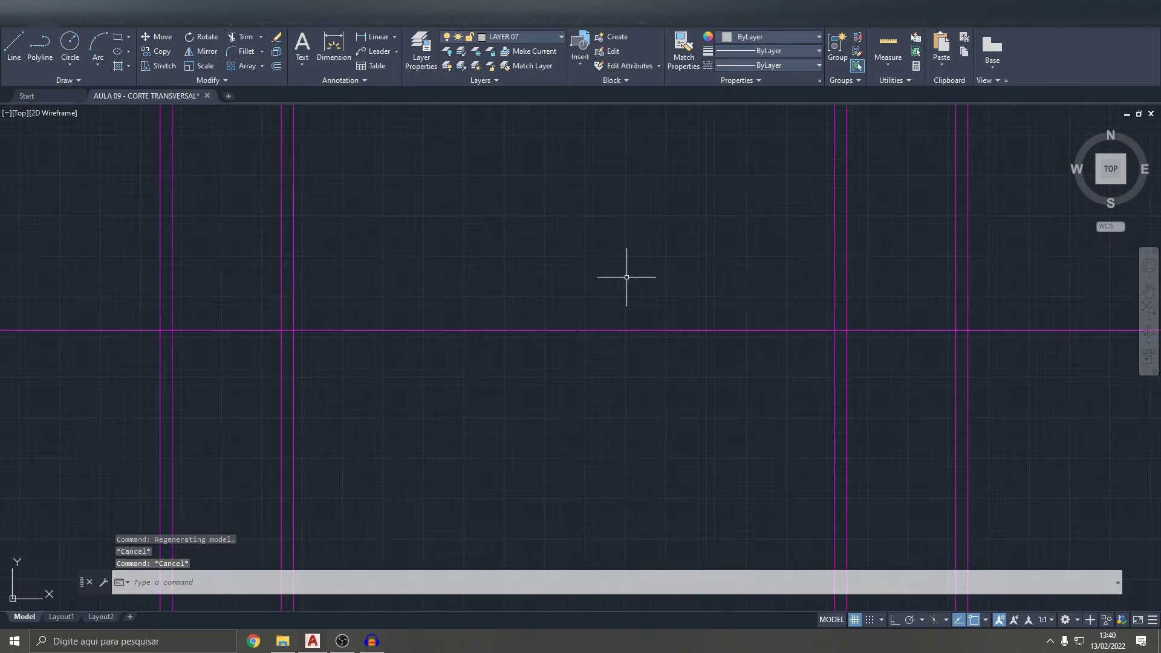
middle_drag(525, 299, 557, 337)
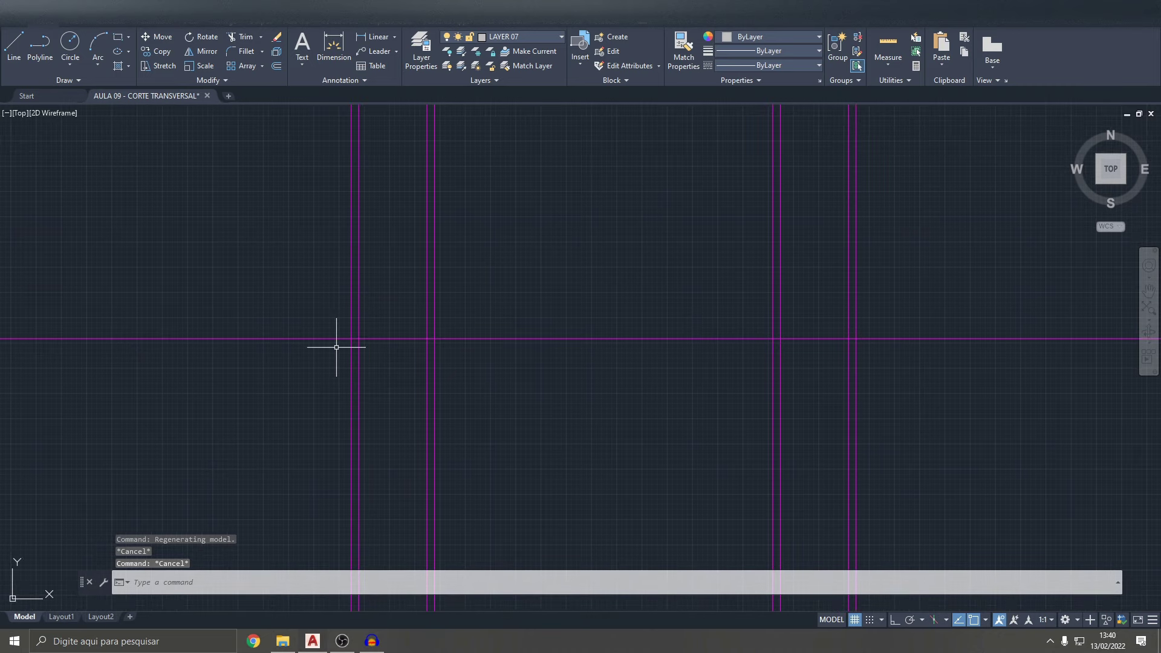
scroll(925, 342, down, 4)
scroll(909, 350, down, 1)
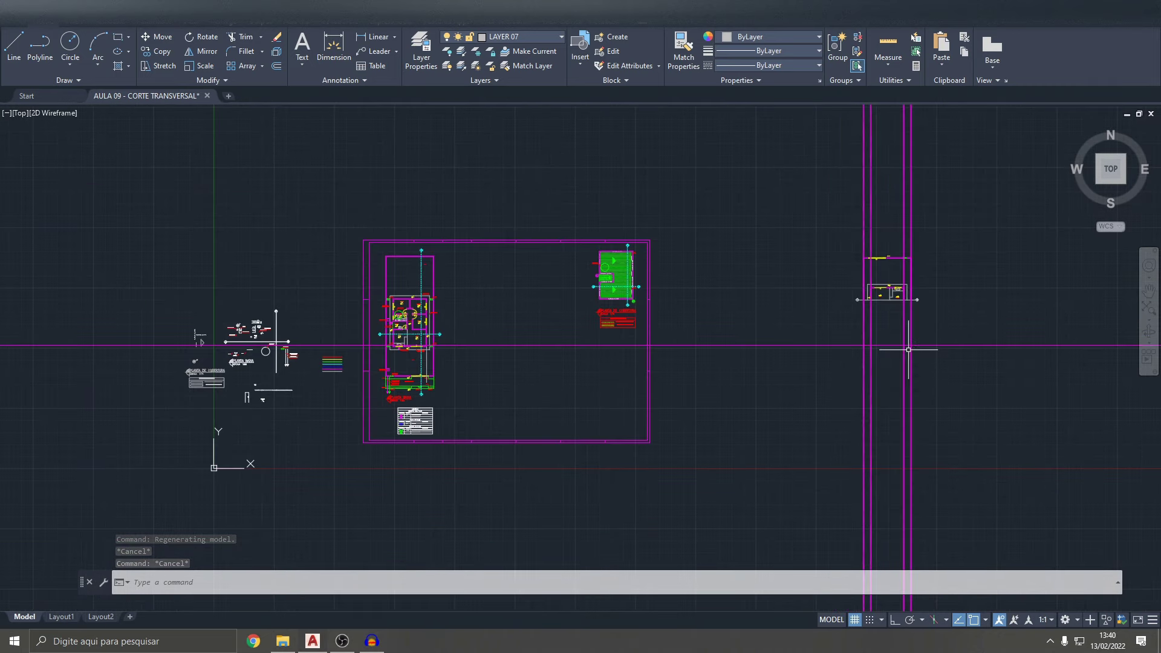
scroll(900, 337, up, 4)
scroll(899, 337, down, 3)
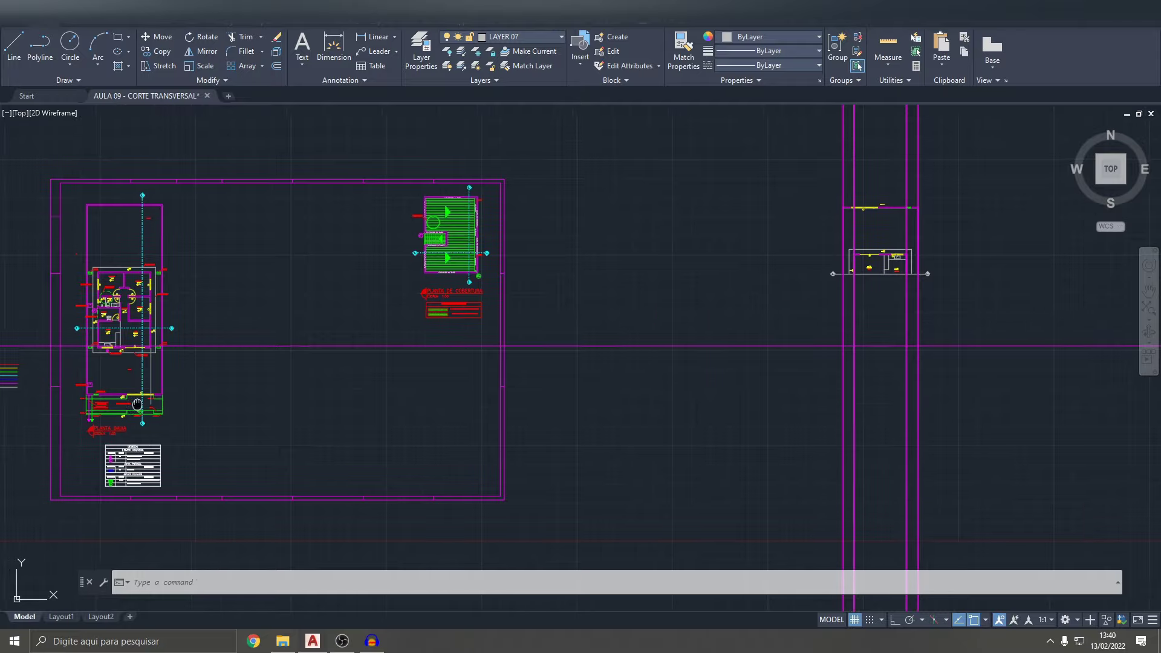
scroll(409, 345, up, 5)
scroll(405, 347, up, 3)
scroll(415, 344, down, 5)
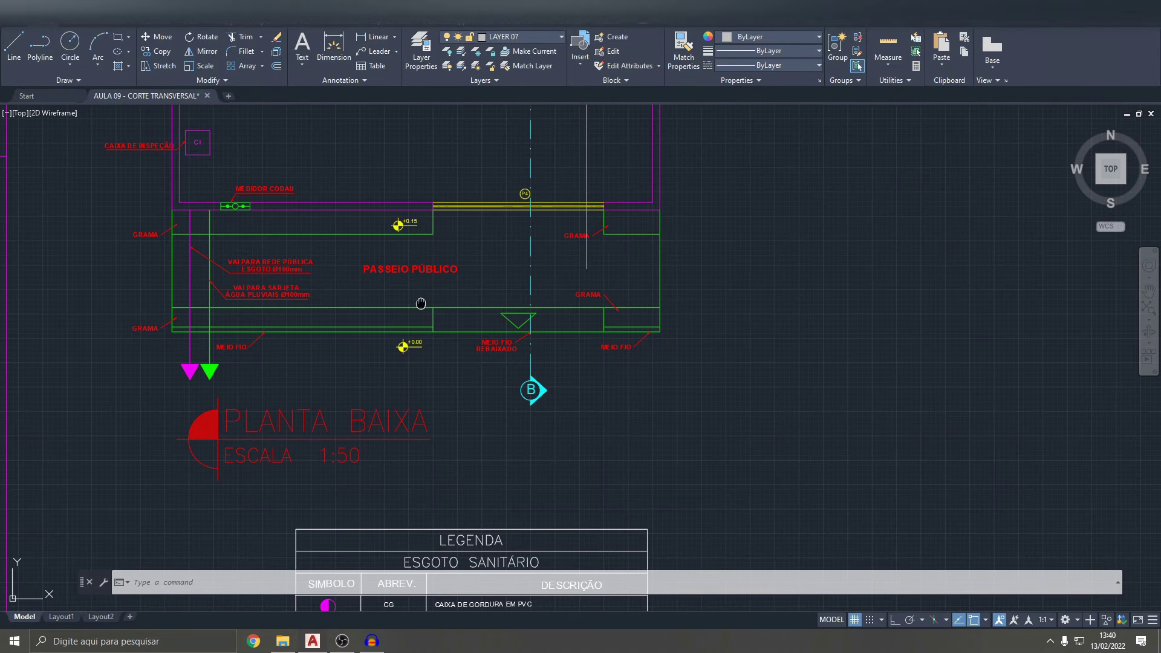
scroll(433, 272, up, 1)
scroll(472, 402, up, 2)
scroll(472, 369, up, 3)
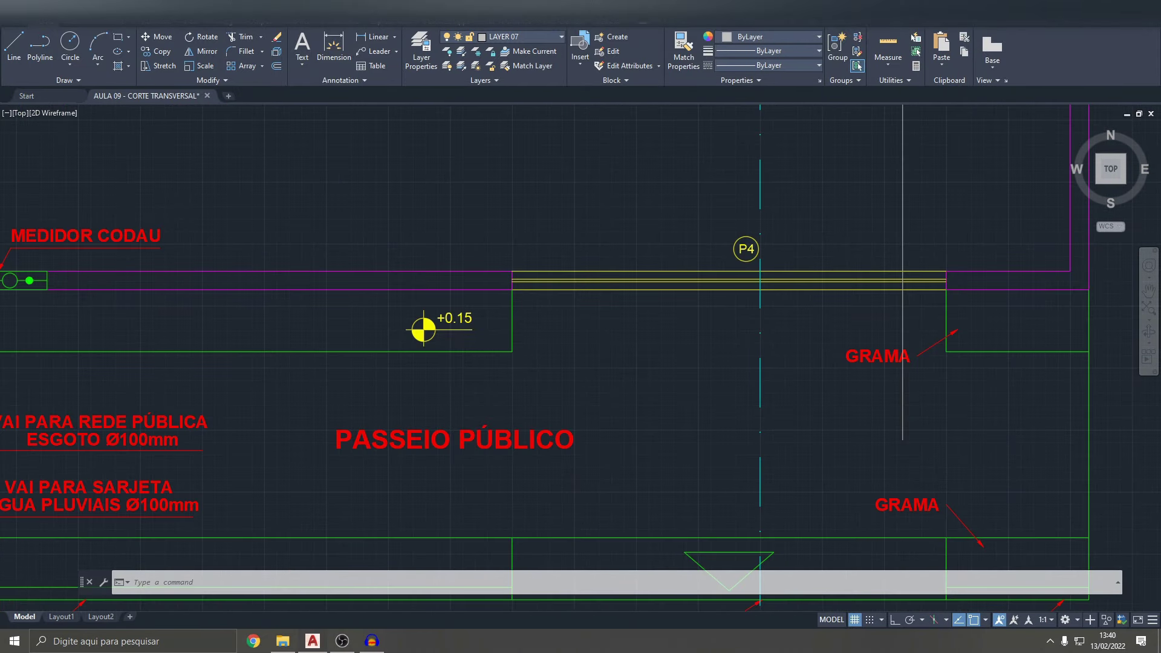
scroll(466, 350, up, 2)
scroll(471, 351, down, 5)
scroll(480, 357, up, 4)
scroll(481, 354, up, 2)
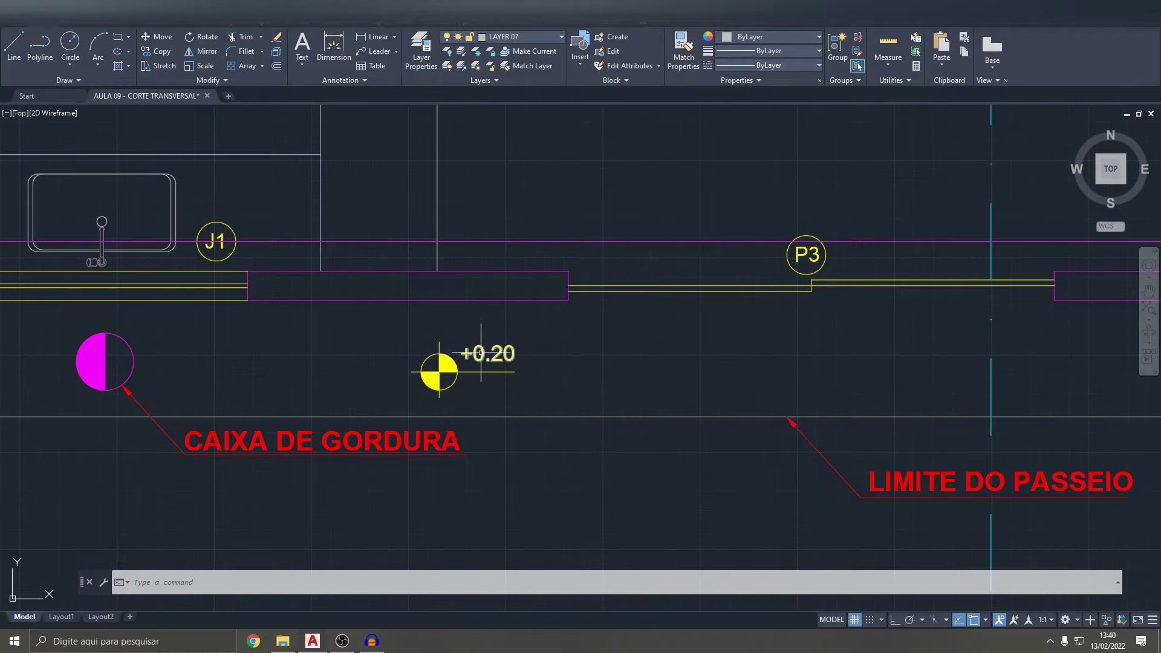
scroll(489, 365, up, 4)
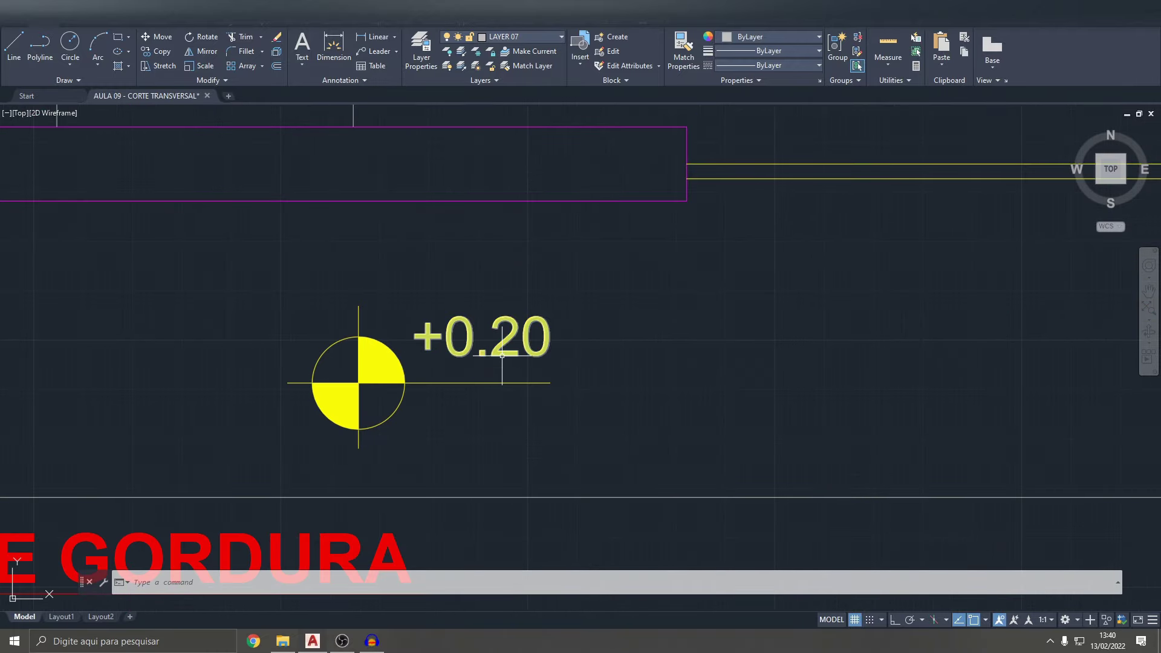
scroll(502, 355, down, 6)
middle_drag(665, 236, 669, 389)
scroll(724, 242, up, 5)
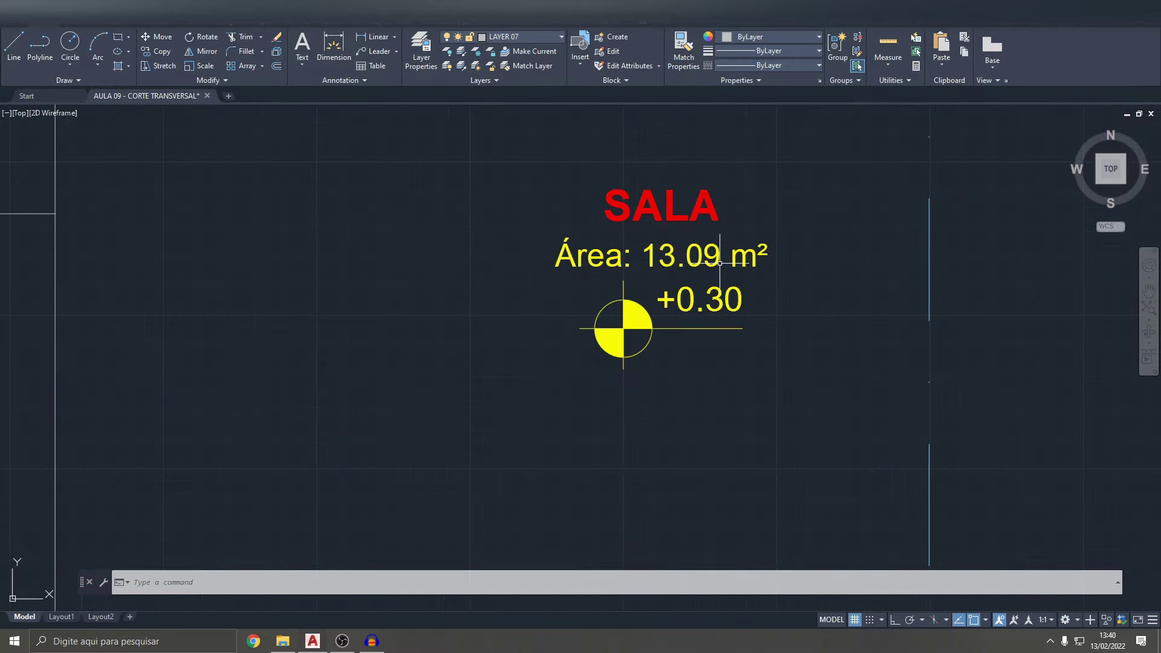
scroll(711, 305, down, 5)
scroll(376, 324, down, 3)
scroll(376, 324, down, 2)
middle_drag(803, 389, 569, 339)
scroll(570, 339, up, 1)
scroll(570, 339, up, 3)
scroll(591, 337, up, 2)
text(o)
key(Return)
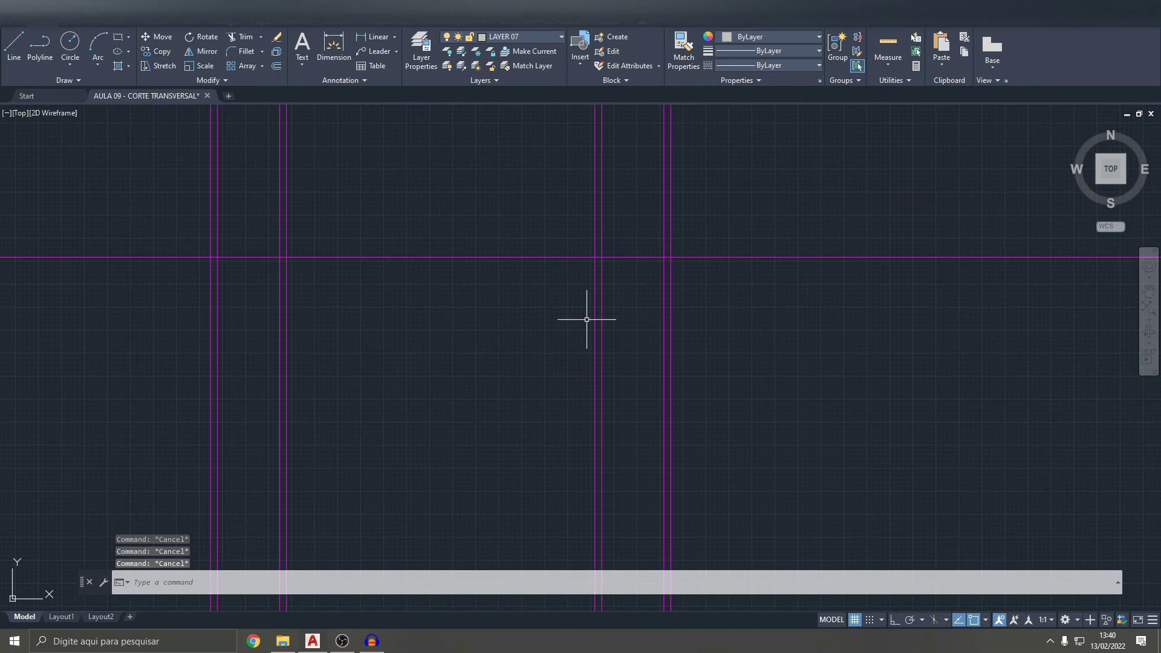
- Offset the horizontal magenta line 30 units upward
text(30)
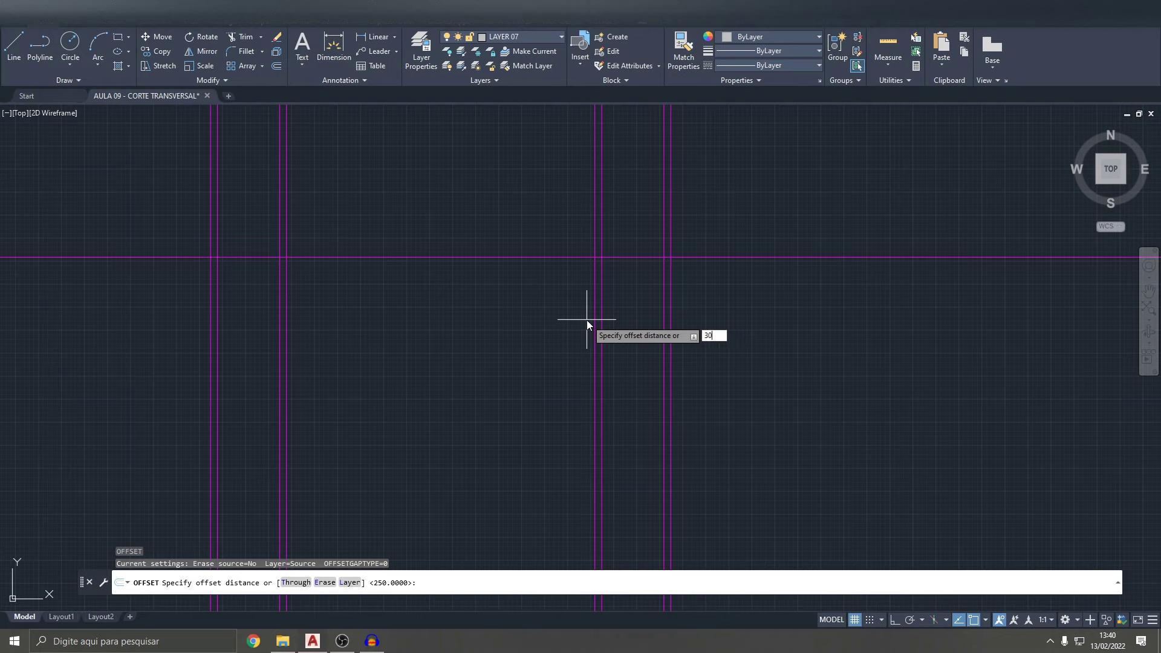
key(Return)
click(518, 258)
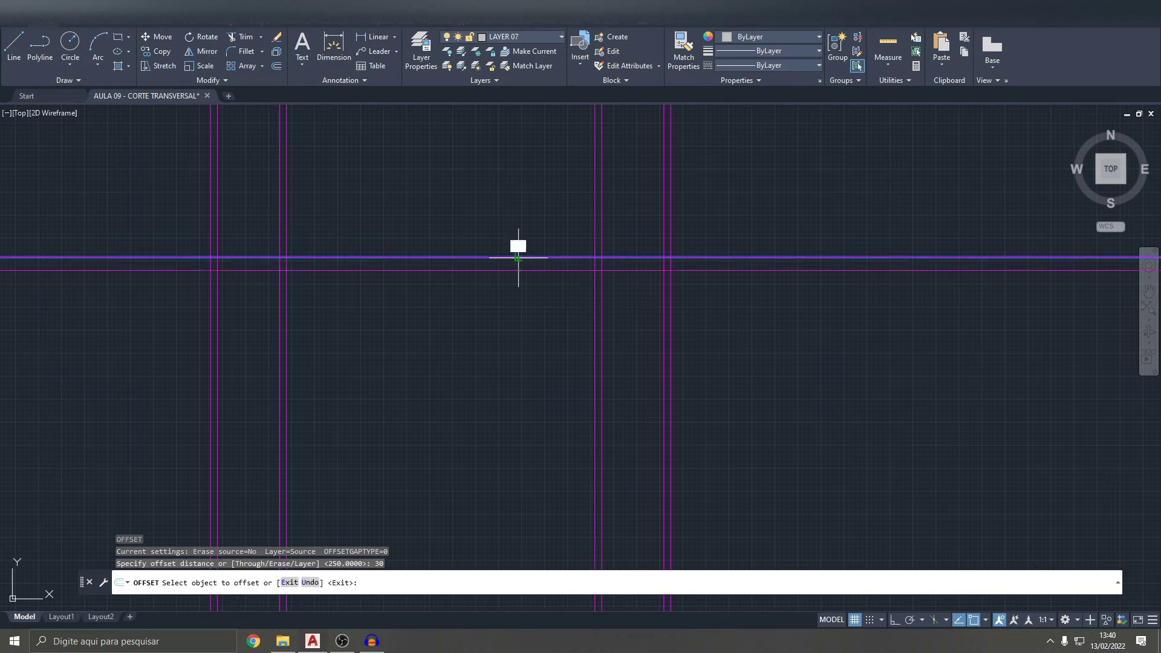
click(517, 233)
middle_drag(586, 340, 607, 344)
scroll(607, 345, down, 2)
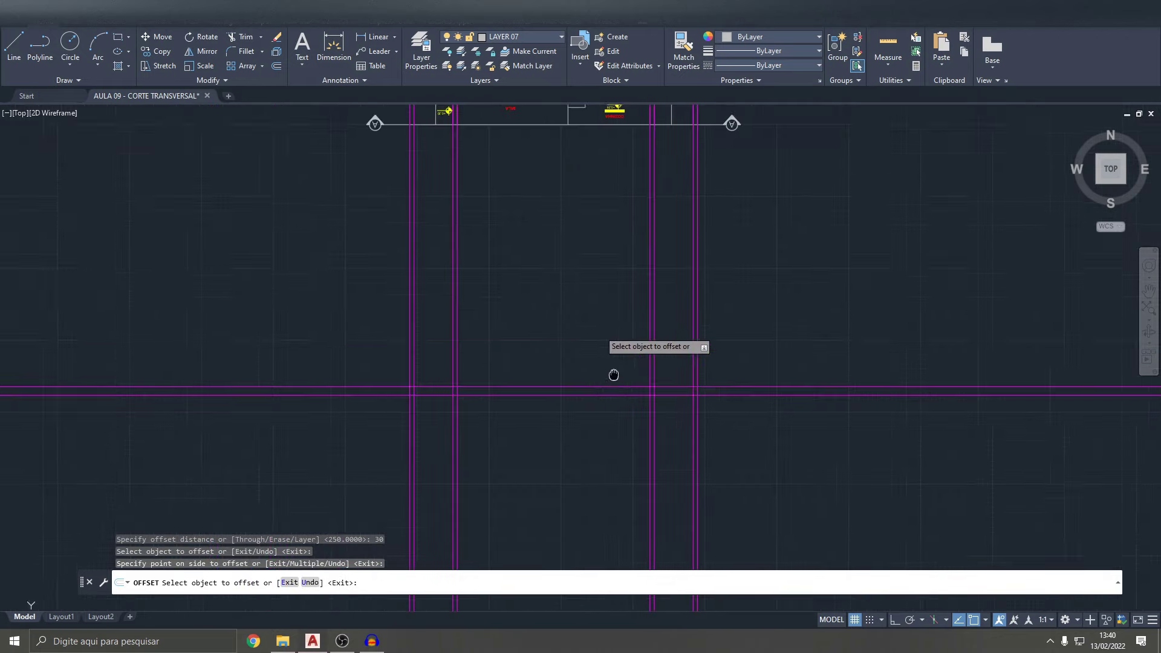
key(Escape)
key(Escape)
key(Escape)
- Try offsetting another horizontal line 300 units upward, then cancel it
key(Return)
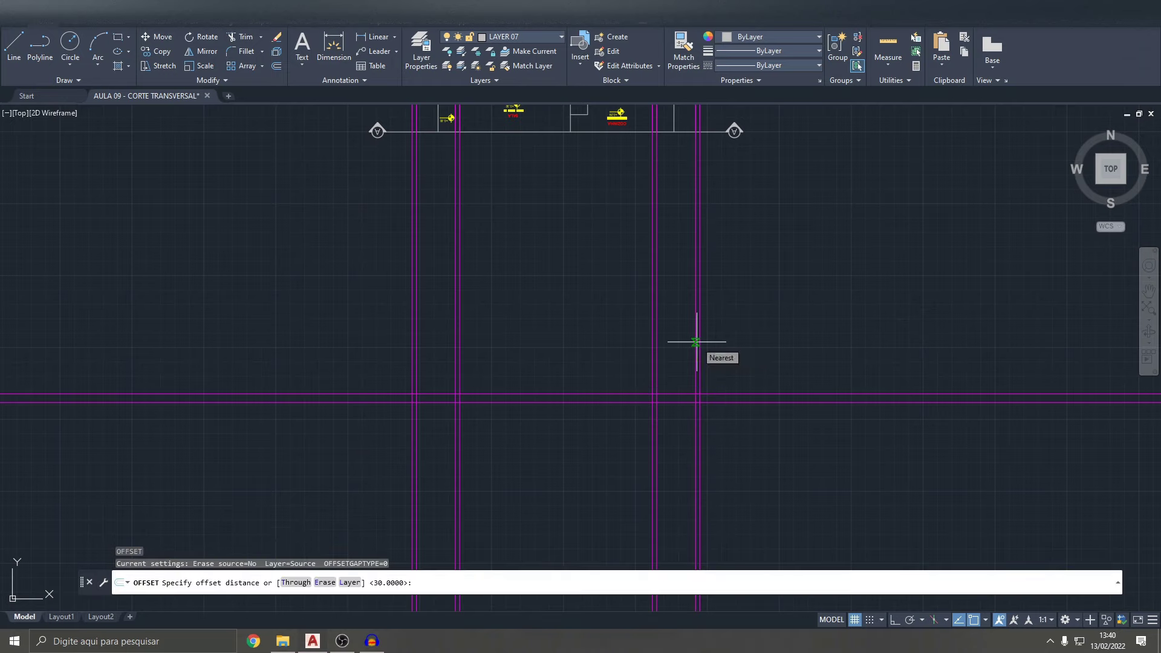
text(00)
key(Return)
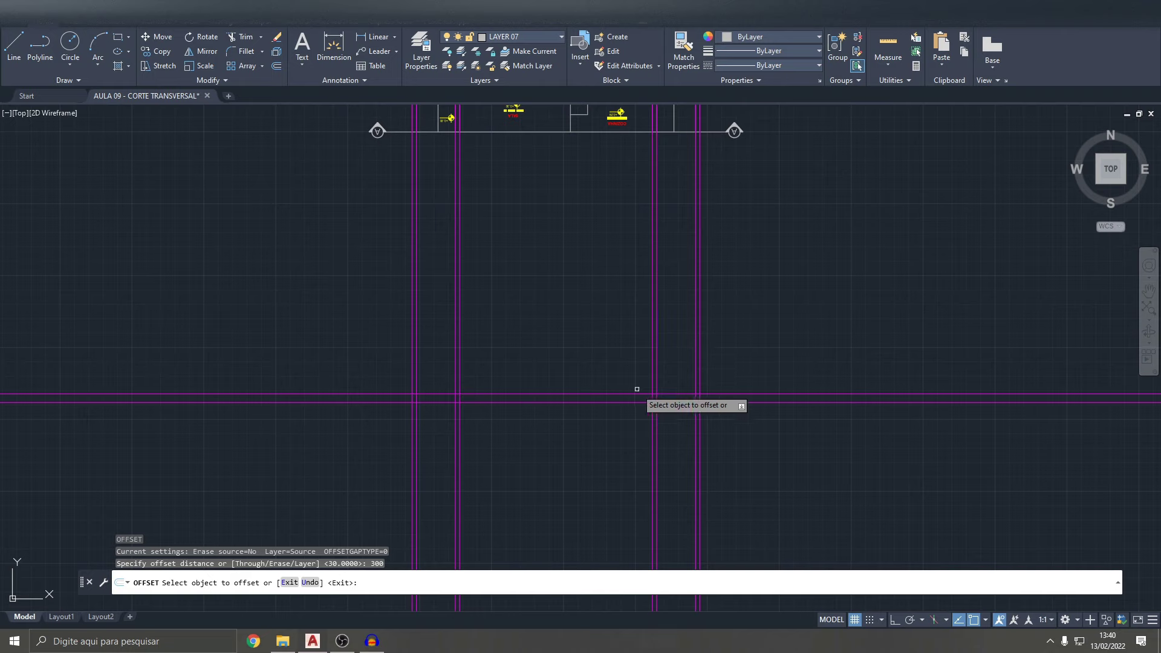
click(632, 394)
click(622, 333)
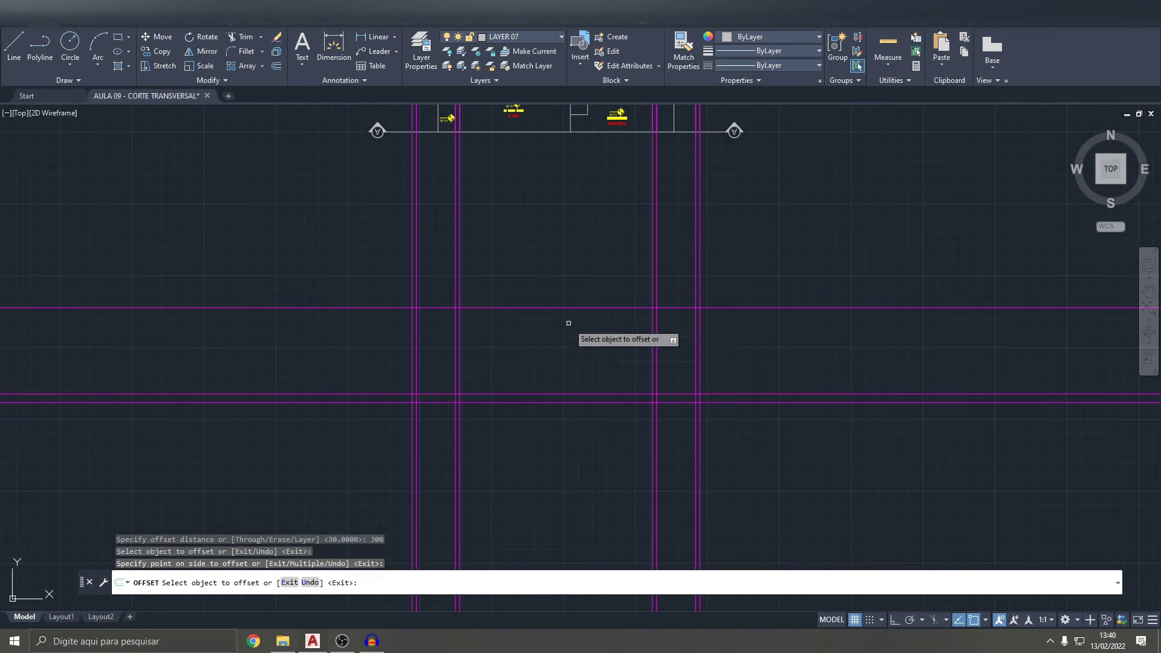
key(Escape)
key(Escape)
- Offset a horizontal line 10 units to the chosen side
key(Return)
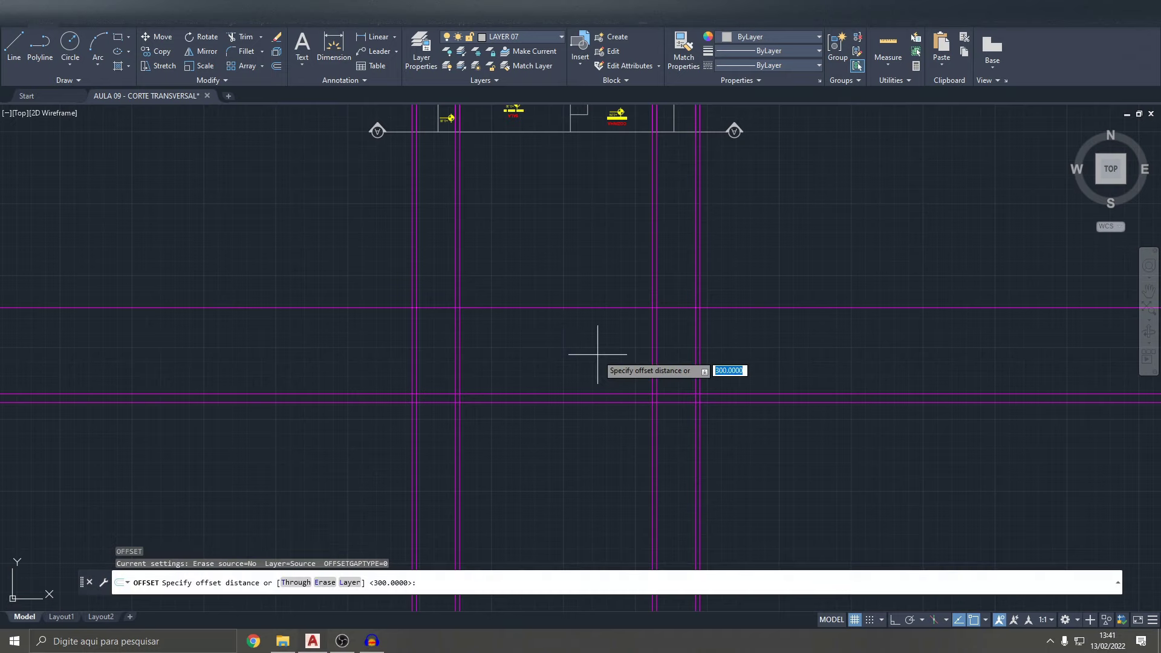
text(10)
key(Return)
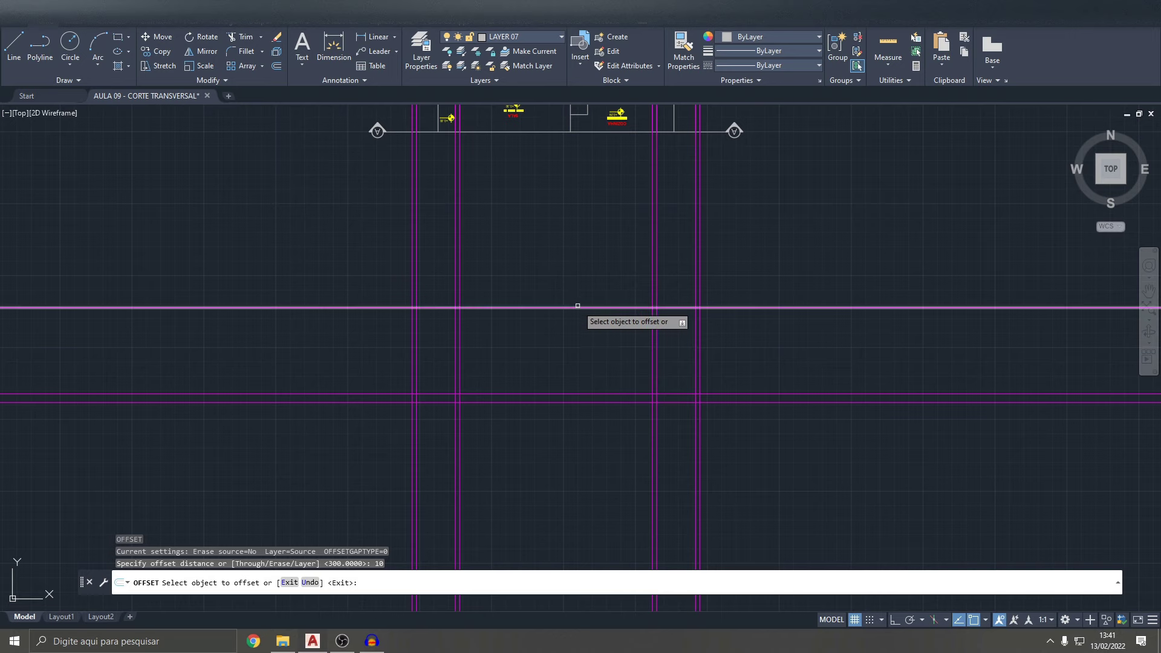
click(578, 307)
scroll(587, 272, down, 3)
click(592, 268)
scroll(611, 260, up, 5)
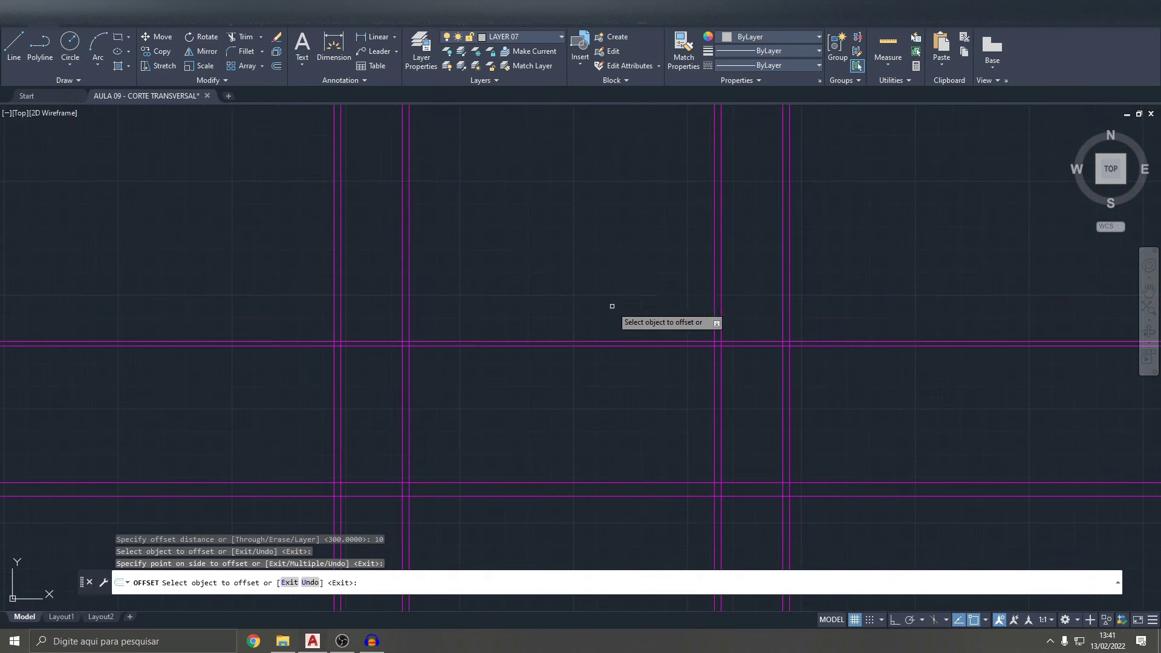
key(Escape)
key(Escape)
- Offset a horizontal line 160 units upward
text(o)
key(Return)
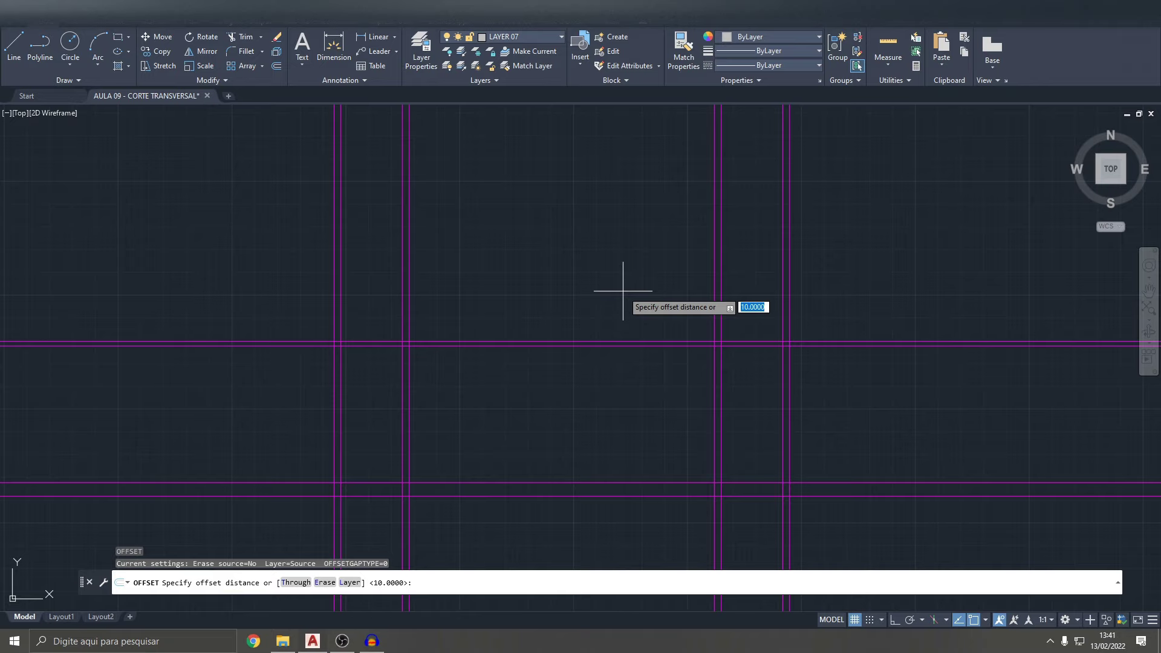
text(160)
key(Return)
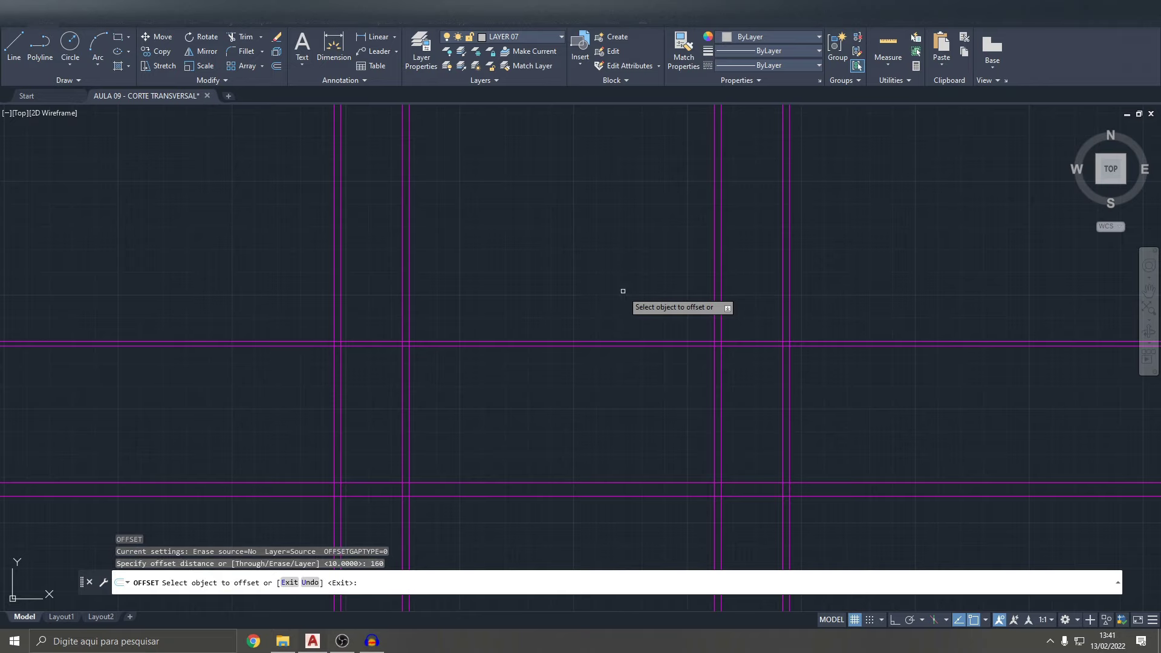
click(618, 342)
click(623, 300)
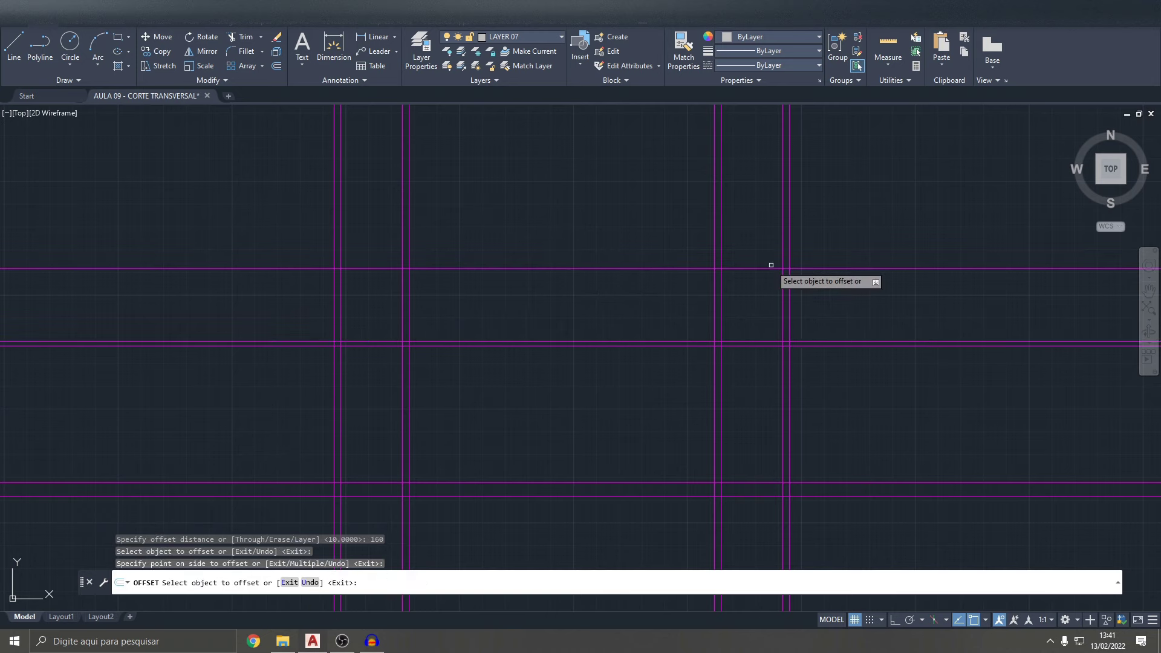
key(Escape)
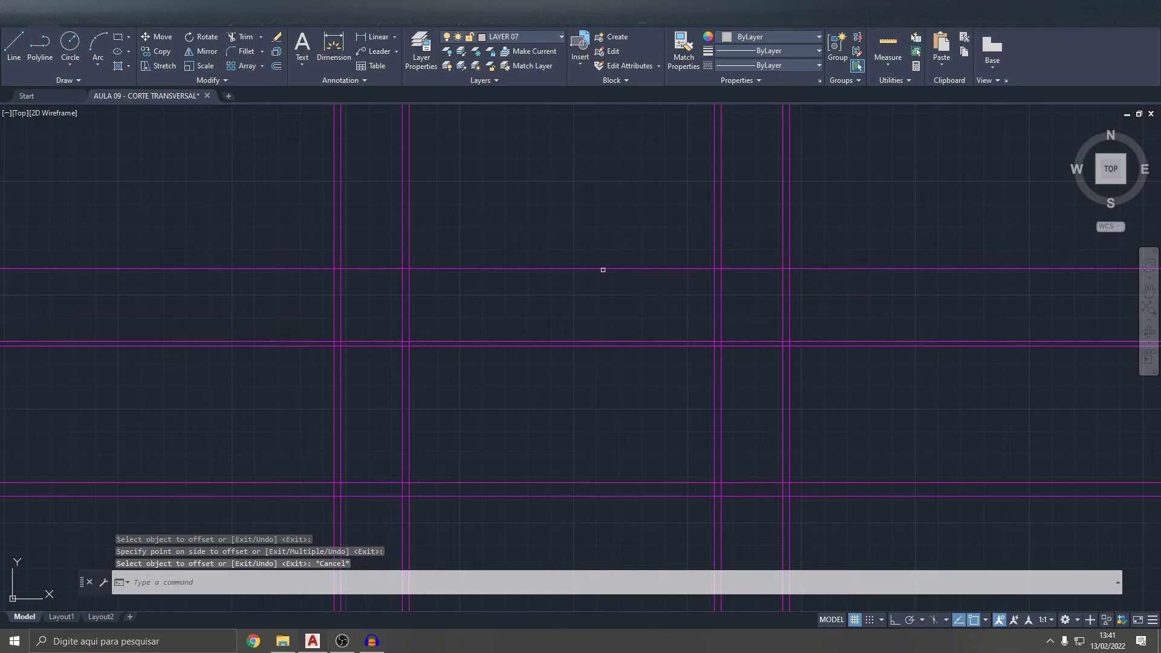
- Start the TRIM command (TR) to clean up the section lines
text(tr)
key(Return)
scroll(605, 276, down, 5)
scroll(629, 321, up, 4)
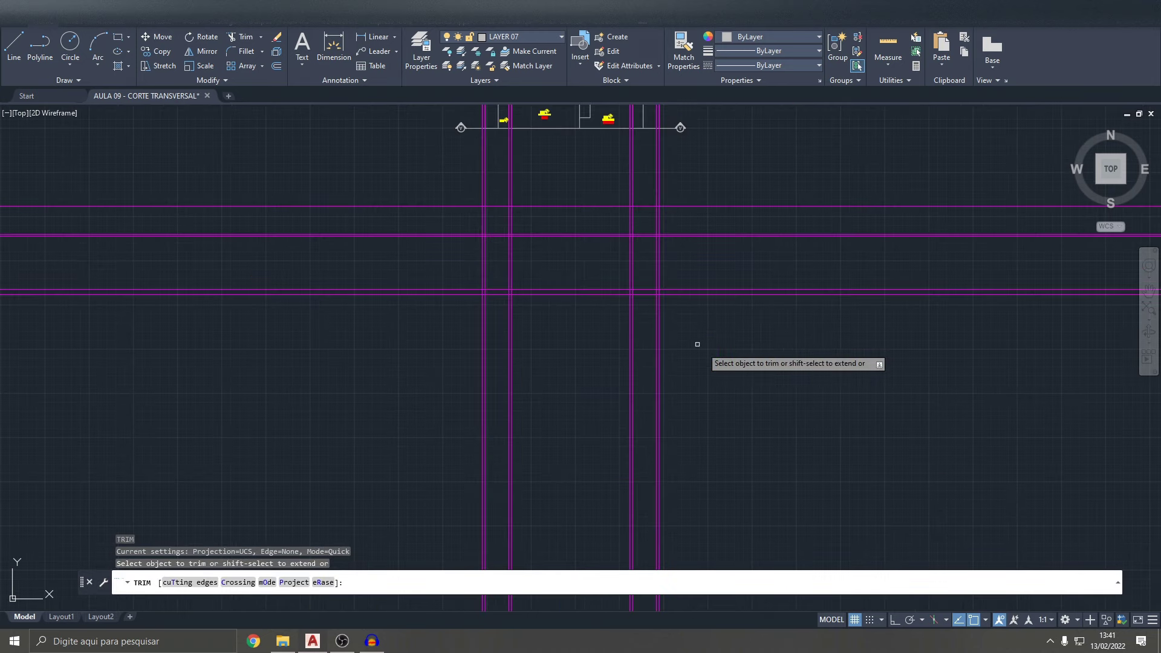
- Fence-trim the wall lines running between the plan and the section
click(739, 368)
key(Return)
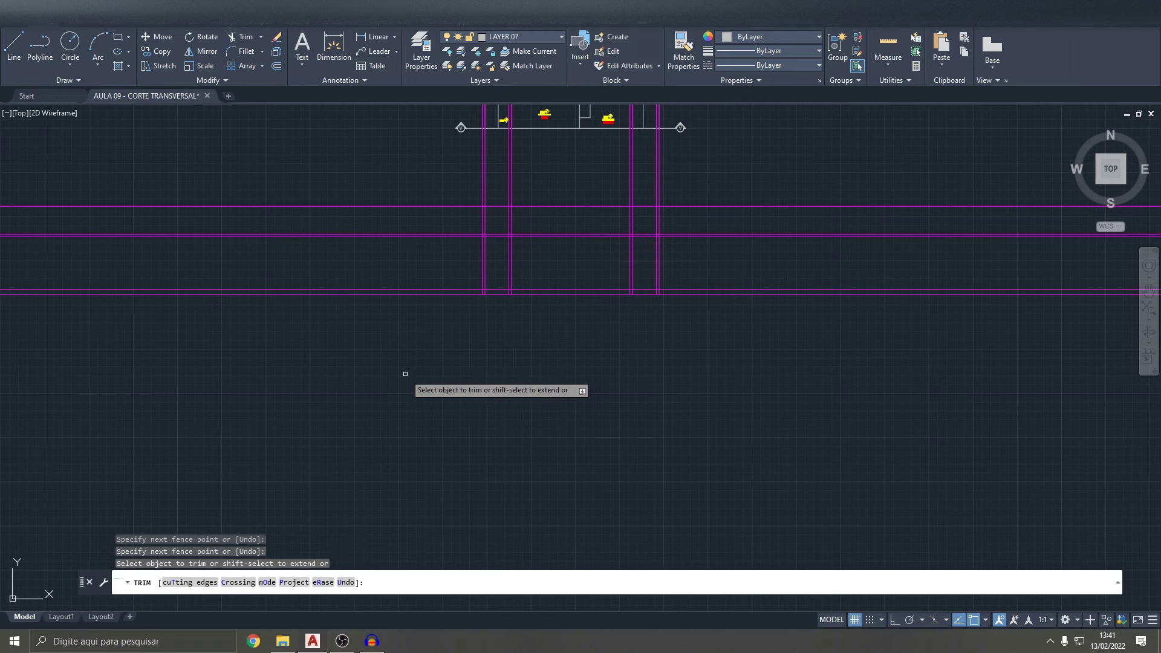
scroll(405, 374, down, 2)
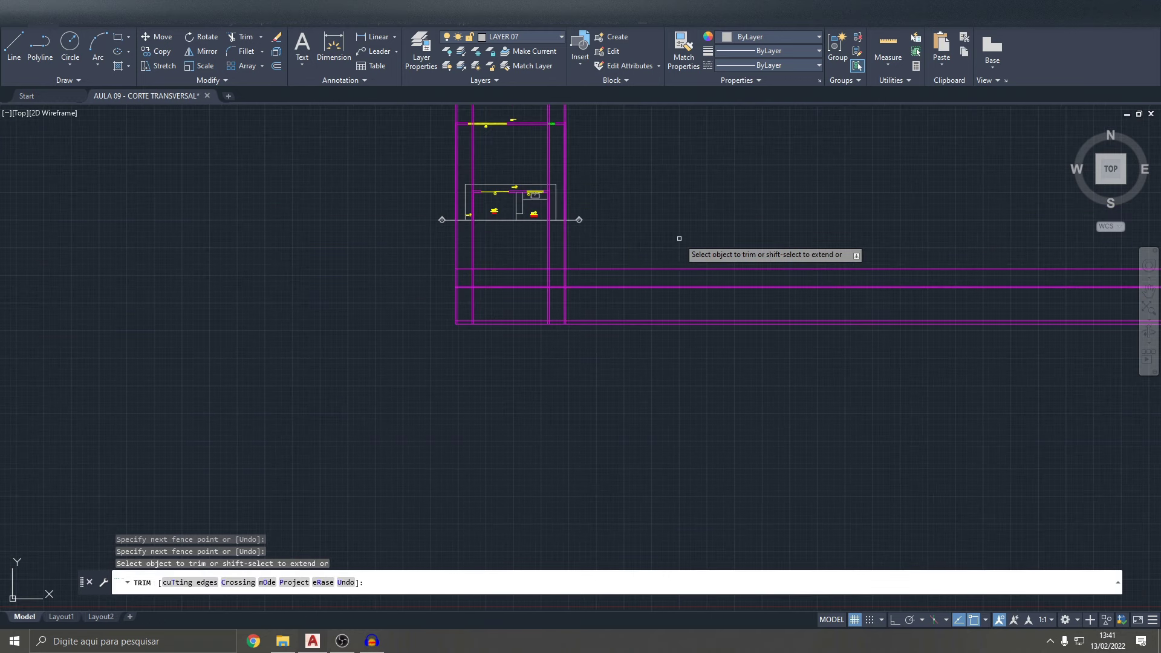
scroll(566, 254, up, 2)
click(580, 250)
click(338, 247)
key(Return)
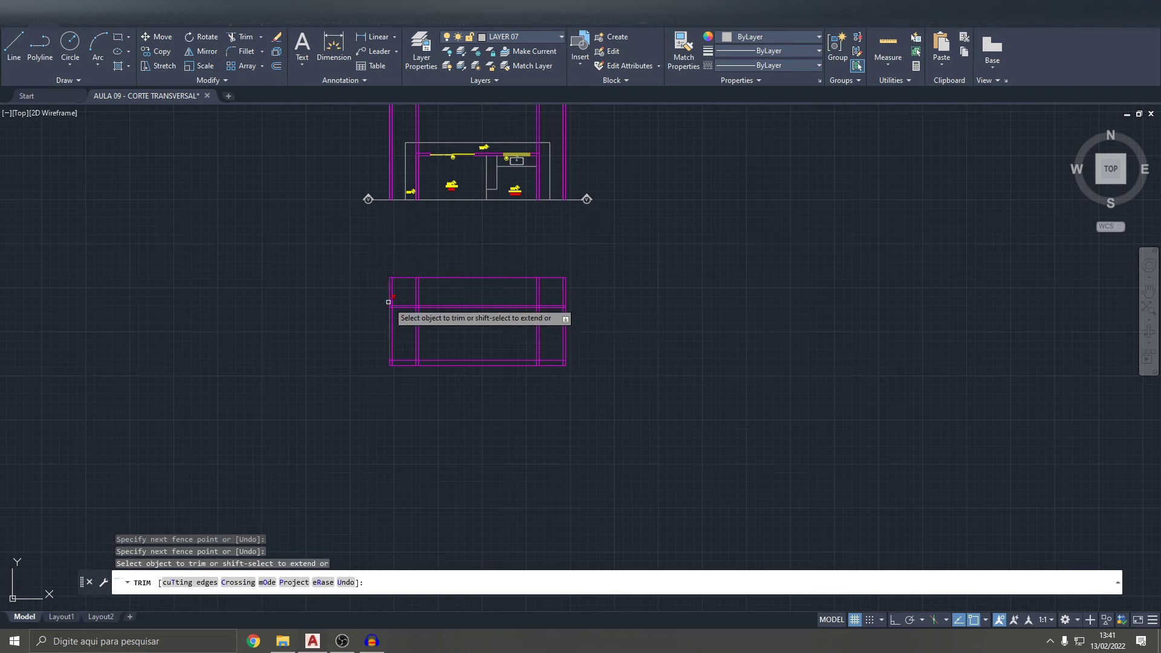
- Trim the left and right vertical line segments above the section band
scroll(401, 319, up, 5)
click(323, 262)
click(383, 257)
key(Return)
scroll(384, 256, down, 2)
click(771, 254)
key(Return)
- Fence-trim the remaining overhanging line ends and review the finished section outline
click(721, 299)
click(710, 188)
click(340, 181)
key(Return)
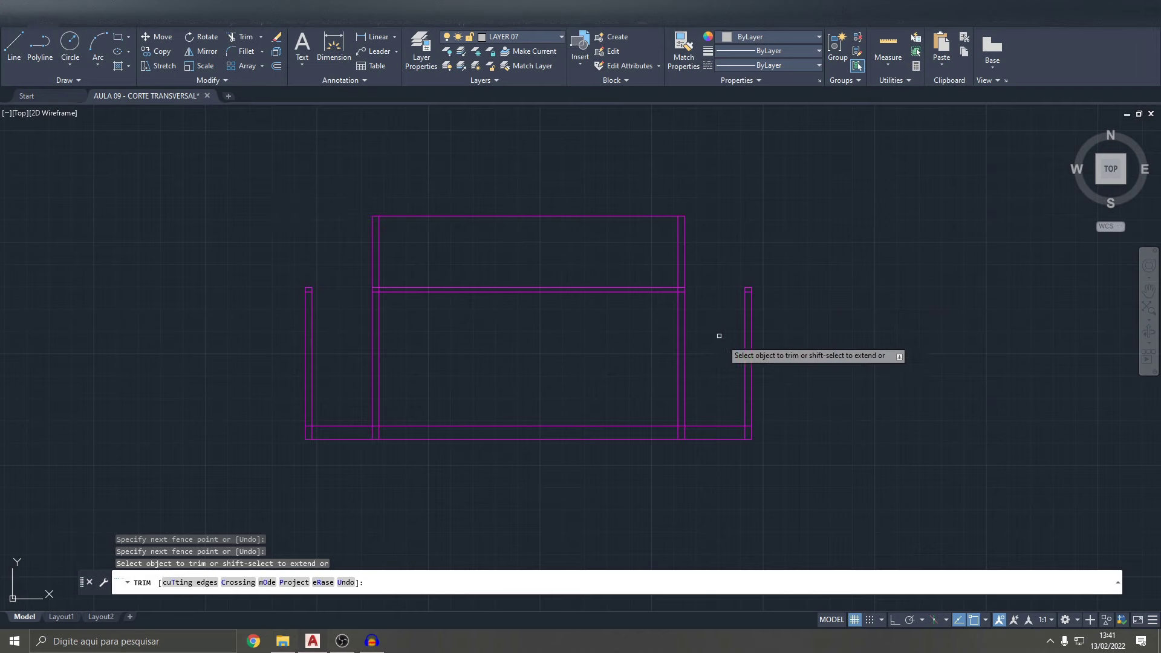
scroll(702, 466, up, 3)
scroll(742, 466, down, 2)
scroll(676, 362, up, 2)
scroll(676, 363, down, 2)
scroll(681, 389, down, 2)
middle_drag(694, 397, 694, 425)
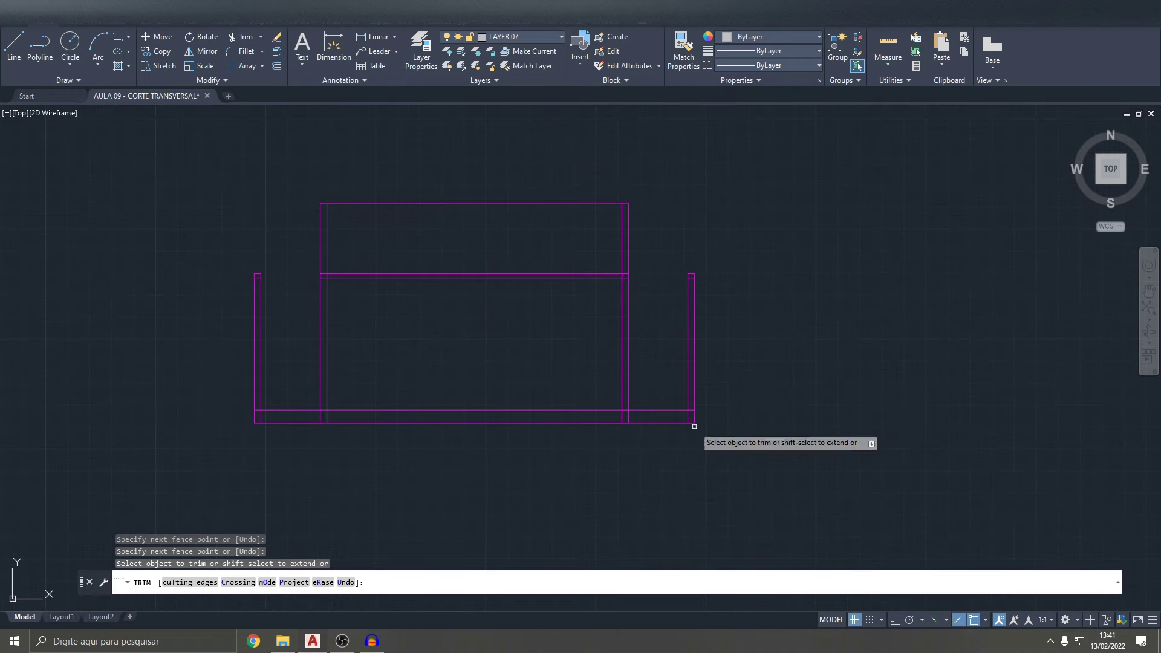
scroll(422, 290, down, 2)
scroll(526, 332, down, 3)
scroll(556, 331, up, 2)
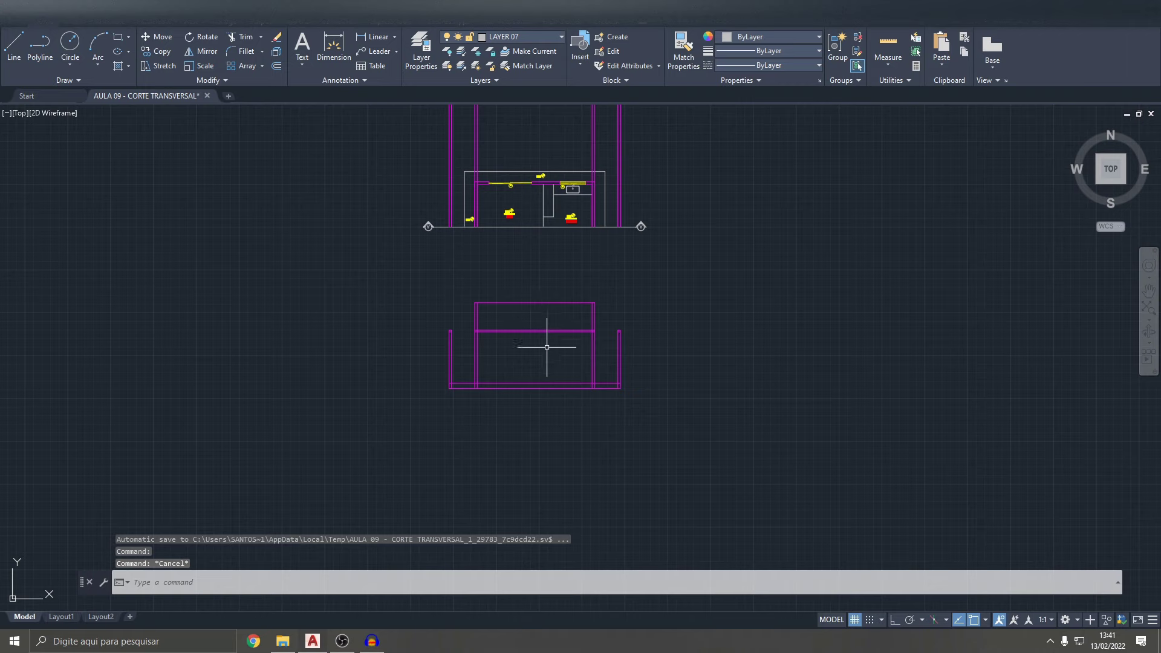
middle_drag(543, 351, 530, 343)
key(Escape)
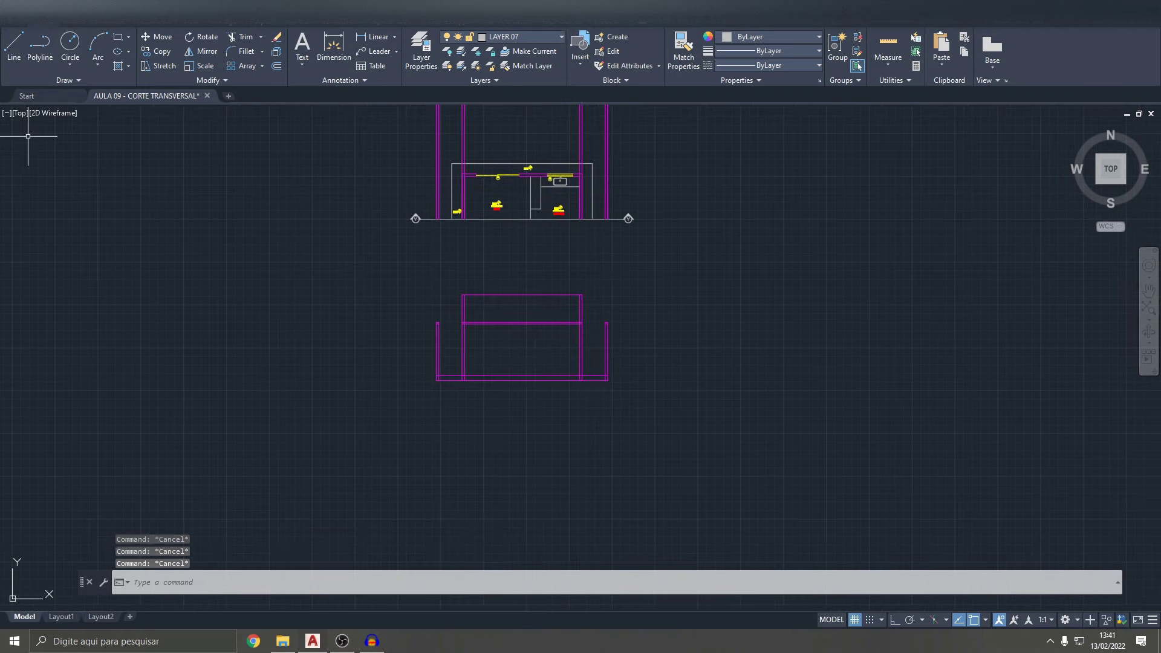
- Start a horizontal construction line, then cancel it
click(76, 85)
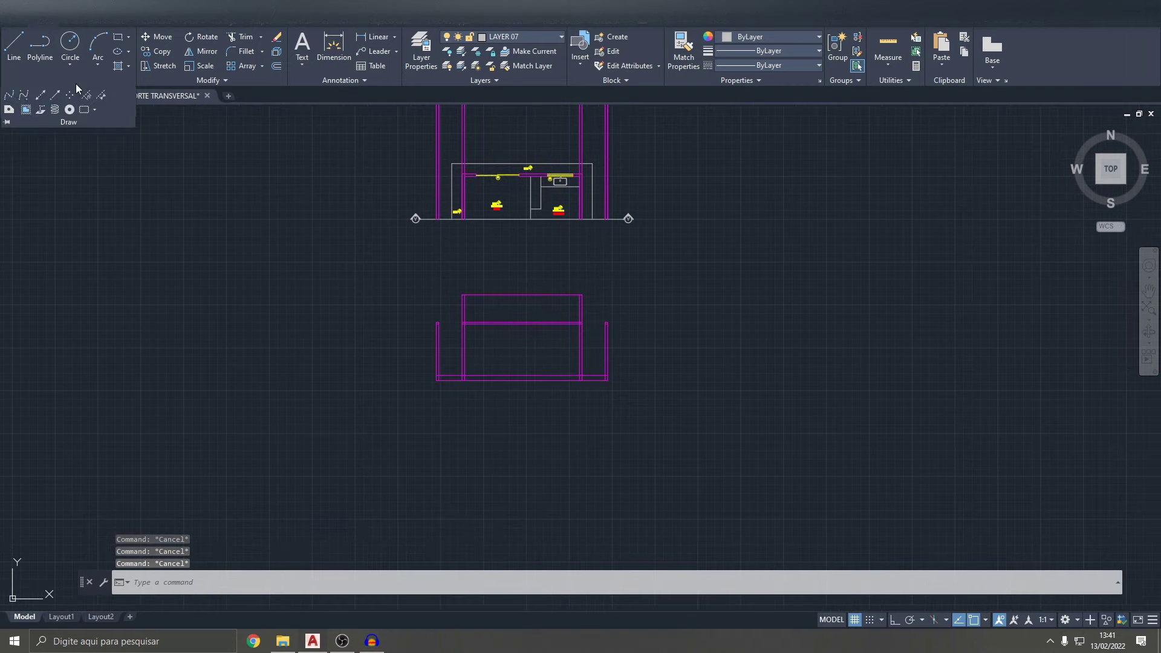
click(40, 97)
scroll(482, 172, up, 2)
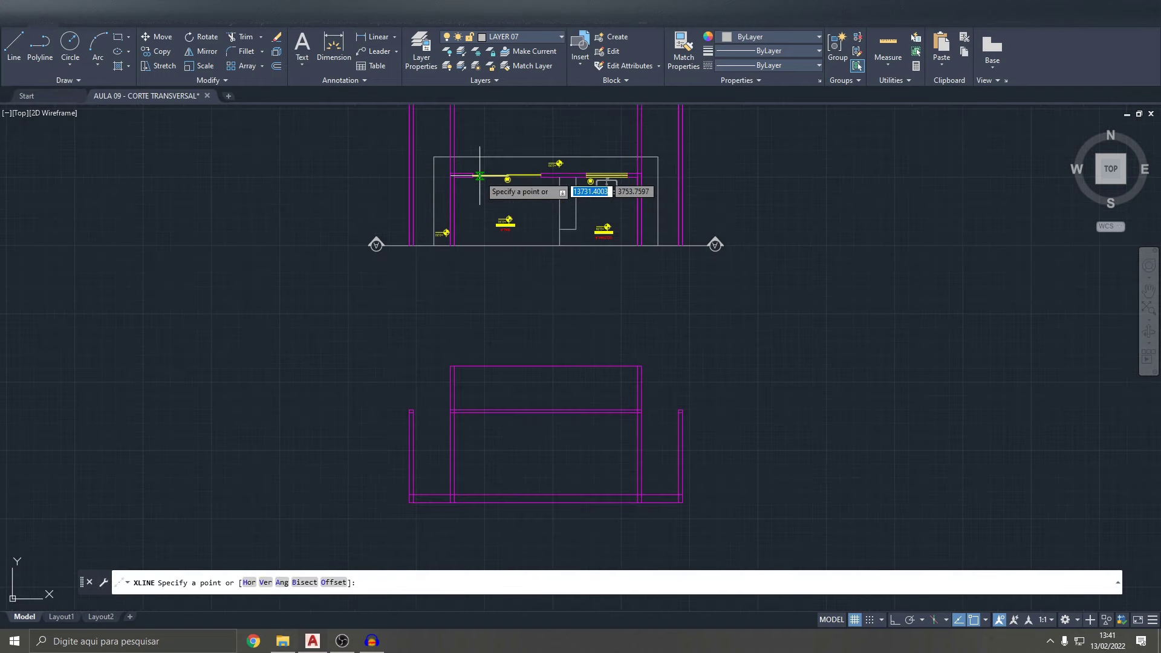
click(248, 583)
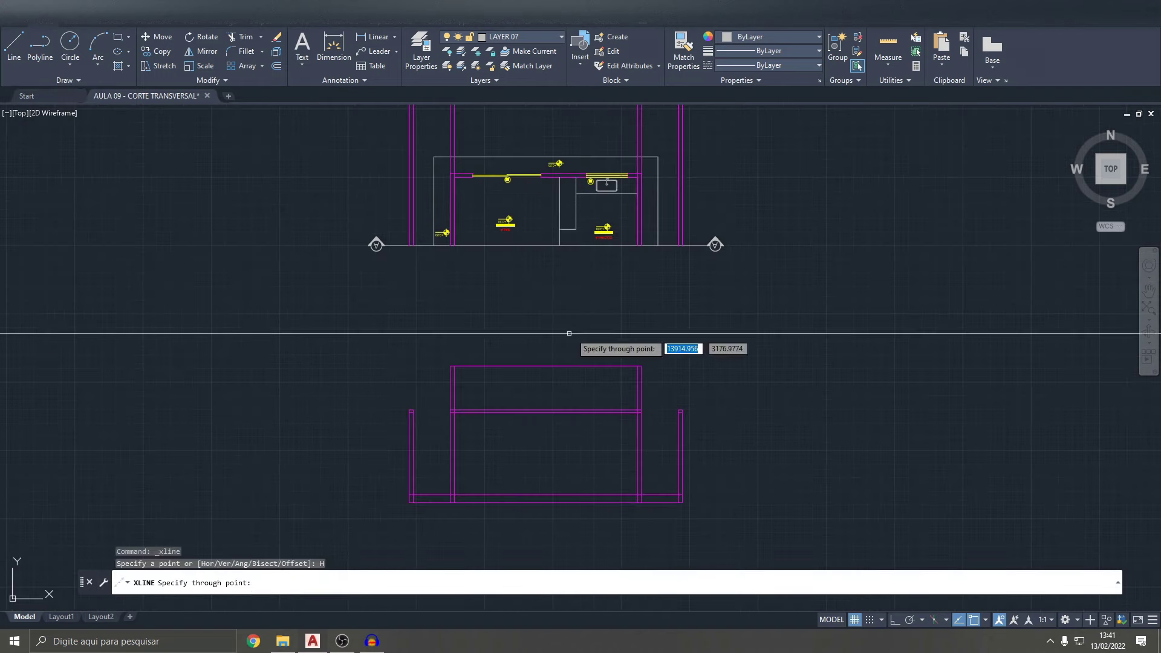
key(Escape)
key(Escape)
key(Escape)
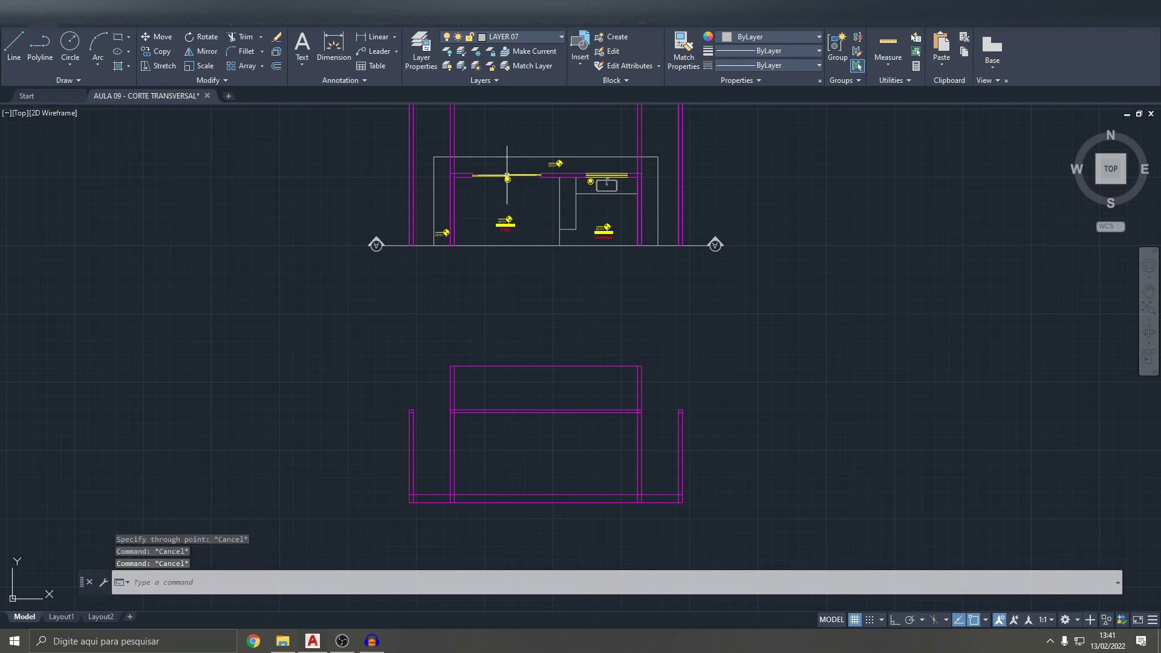
- Project a vertical construction line down from the first opening edge
click(71, 83)
click(39, 98)
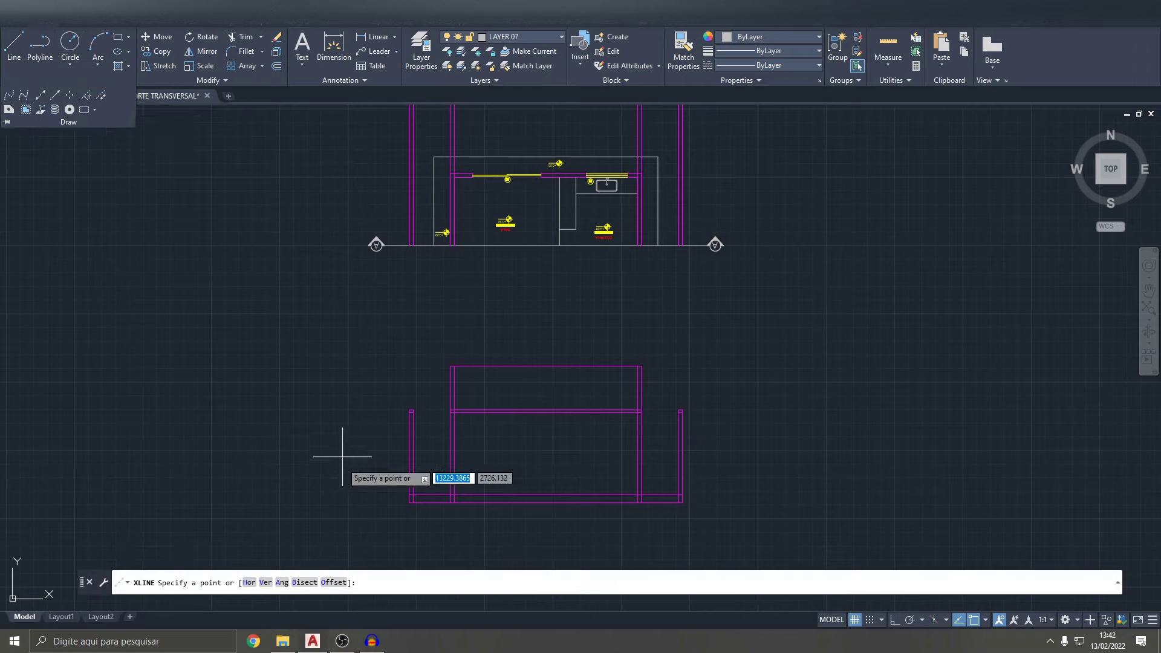
click(266, 582)
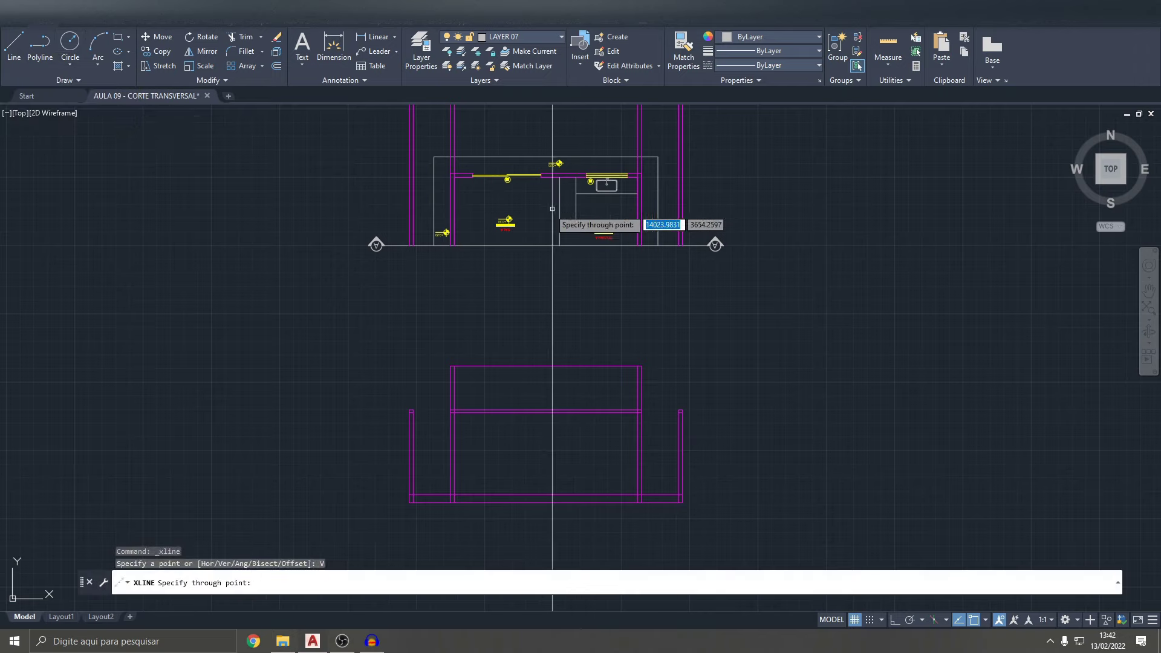
scroll(477, 177, up, 5)
click(463, 173)
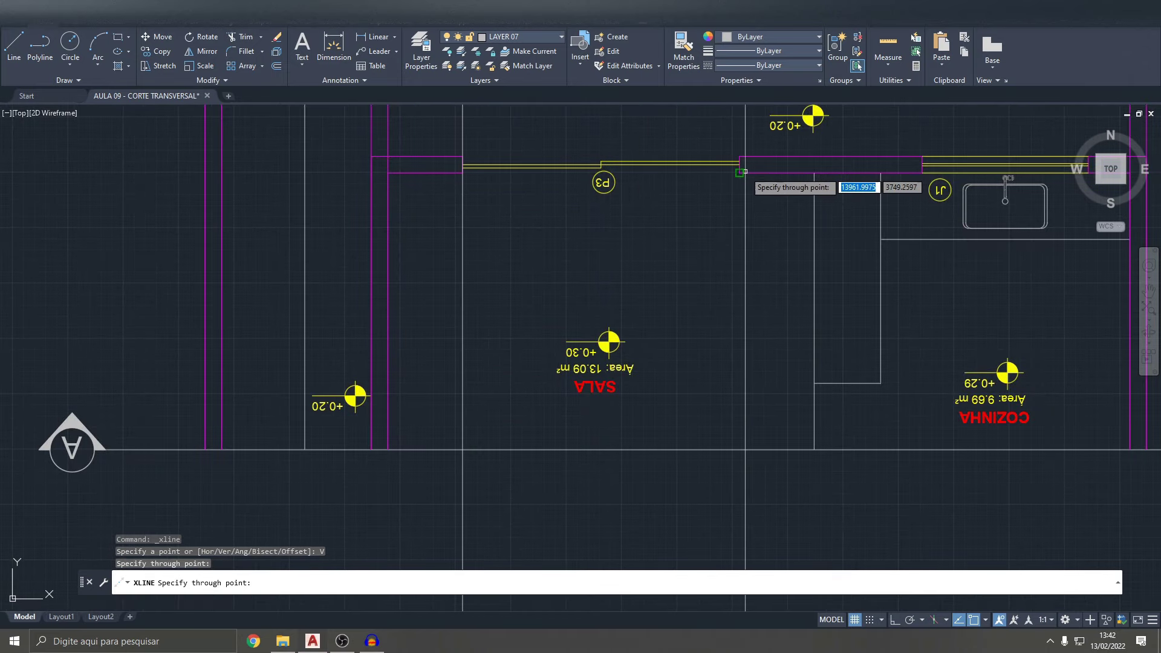
- Project vertical construction lines from the door and window jambs through the section
middle_drag(912, 191, 664, 214)
click(675, 194)
click(840, 195)
scroll(854, 229, down, 4)
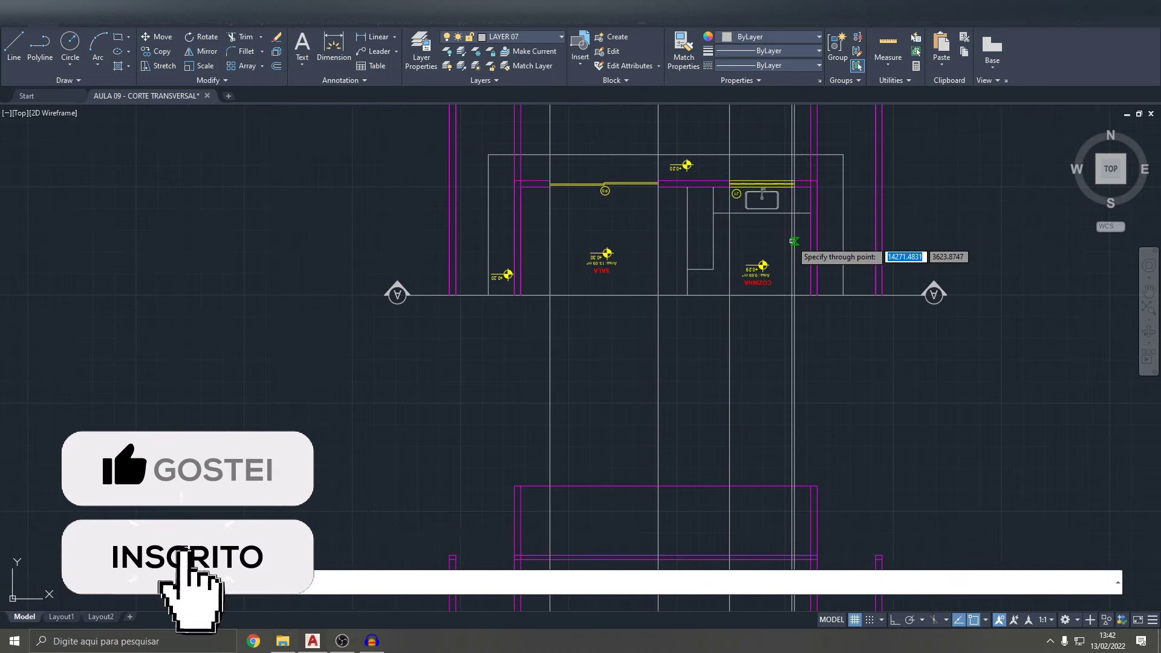
middle_drag(713, 308, 666, 270)
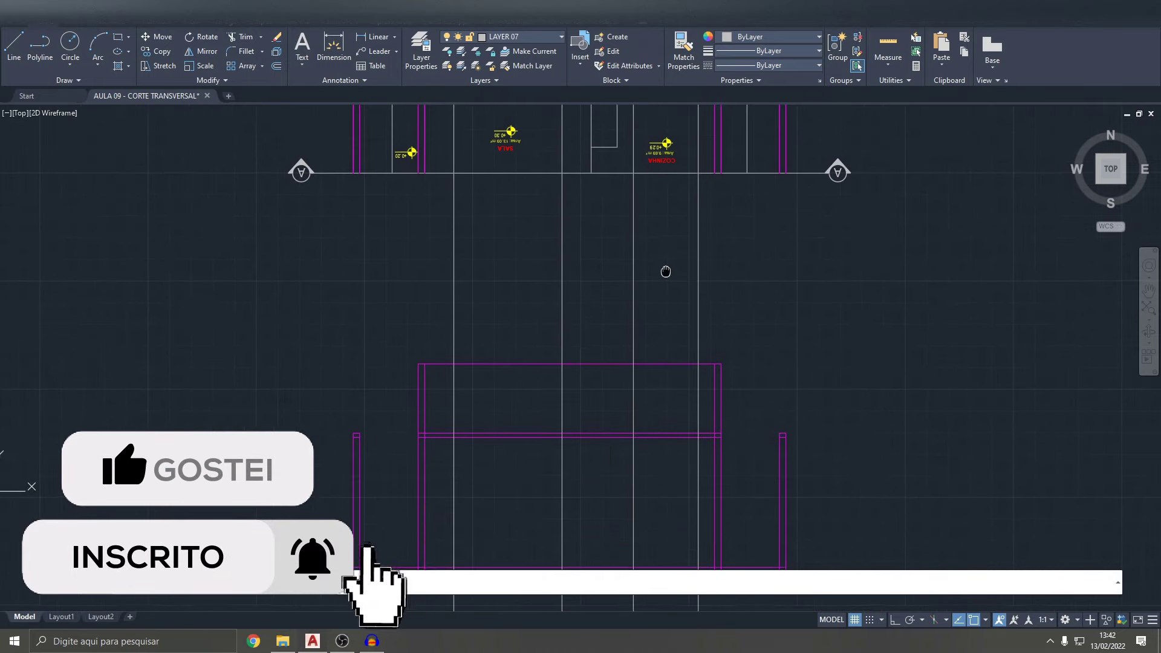
middle_drag(669, 435, 695, 356)
middle_drag(746, 328, 708, 243)
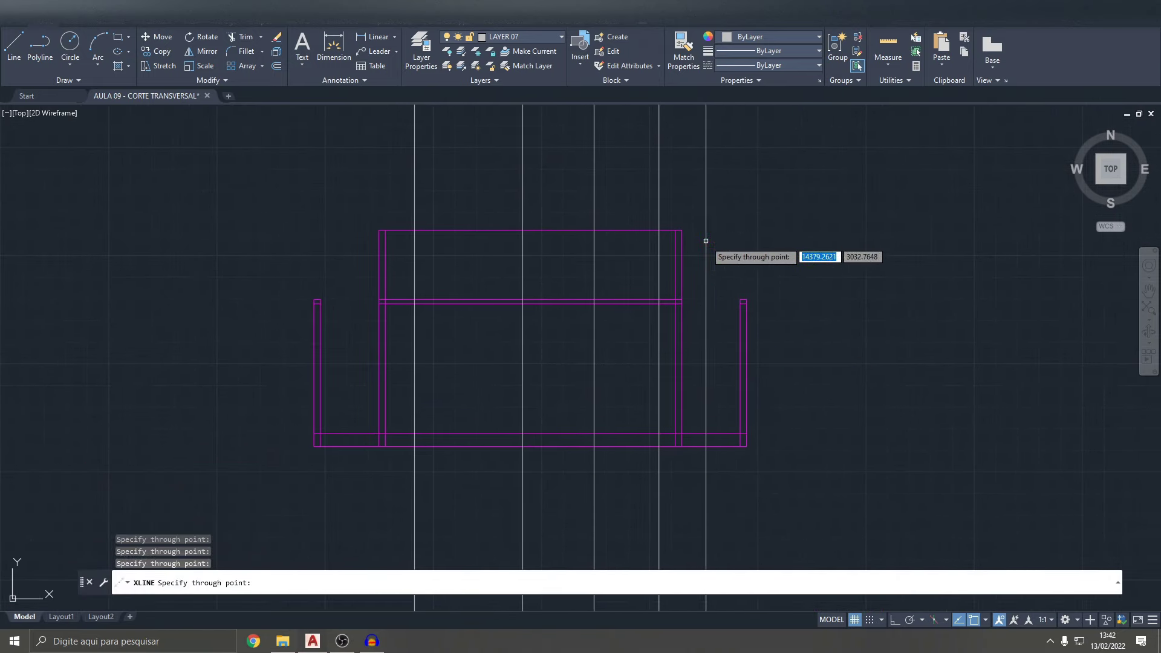
key(Escape)
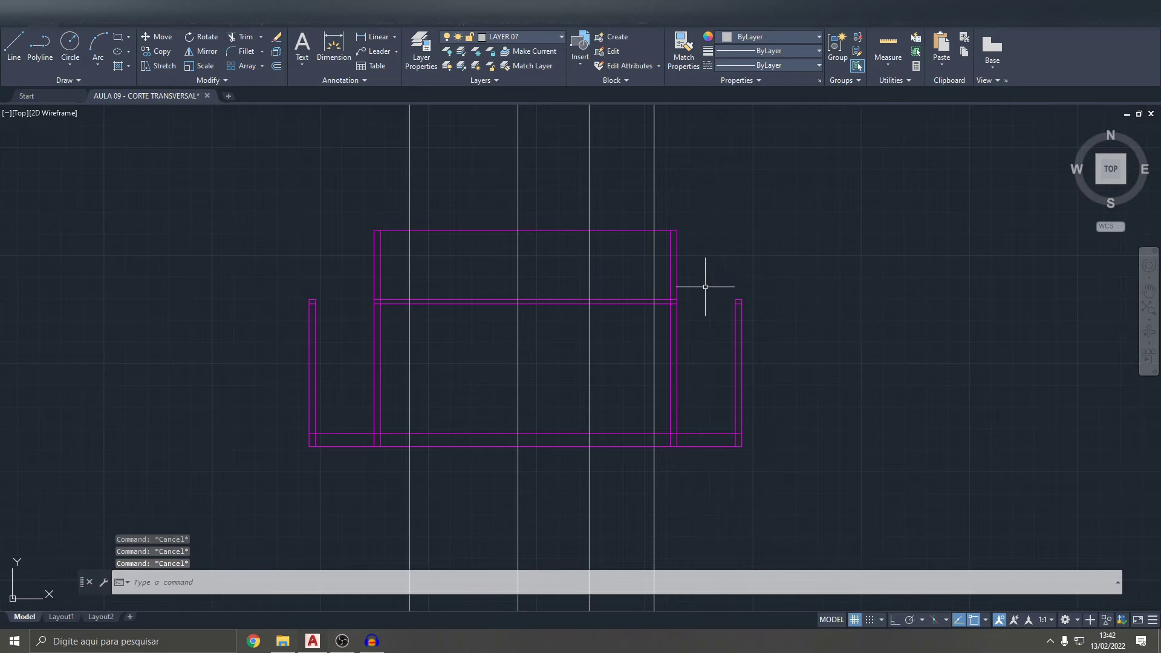
text(MA)
- Start the Match Properties command
key(Return)
scroll(705, 288, up, 5)
scroll(562, 278, up, 3)
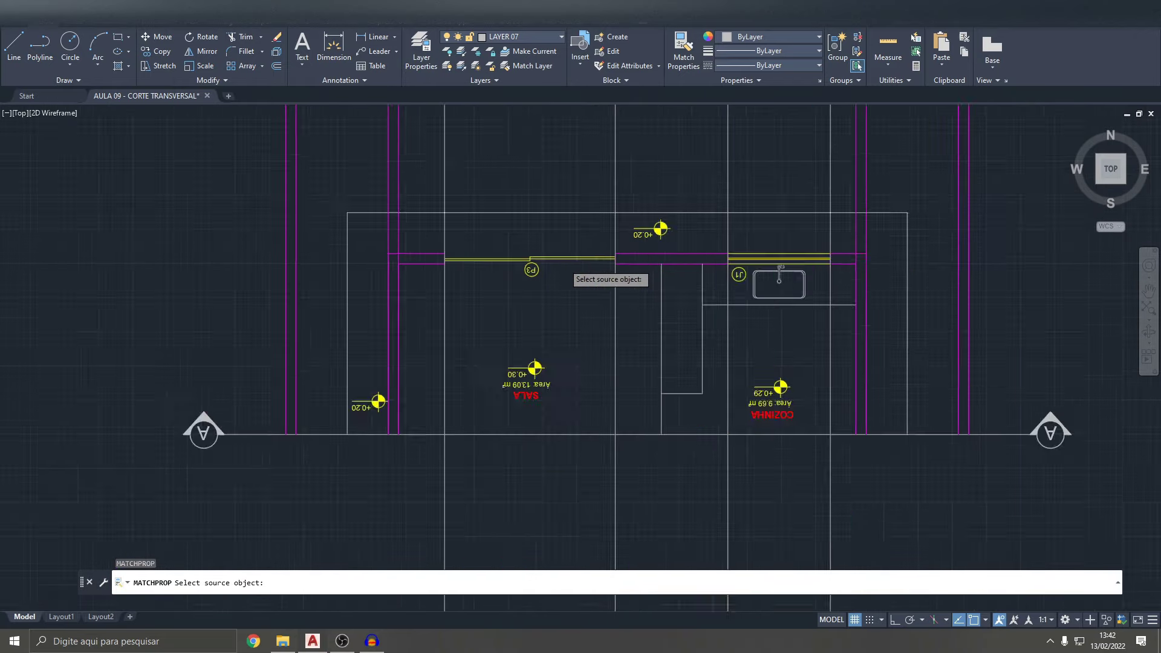
- Match four construction lines to the selected source line's properties
click(544, 256)
click(653, 173)
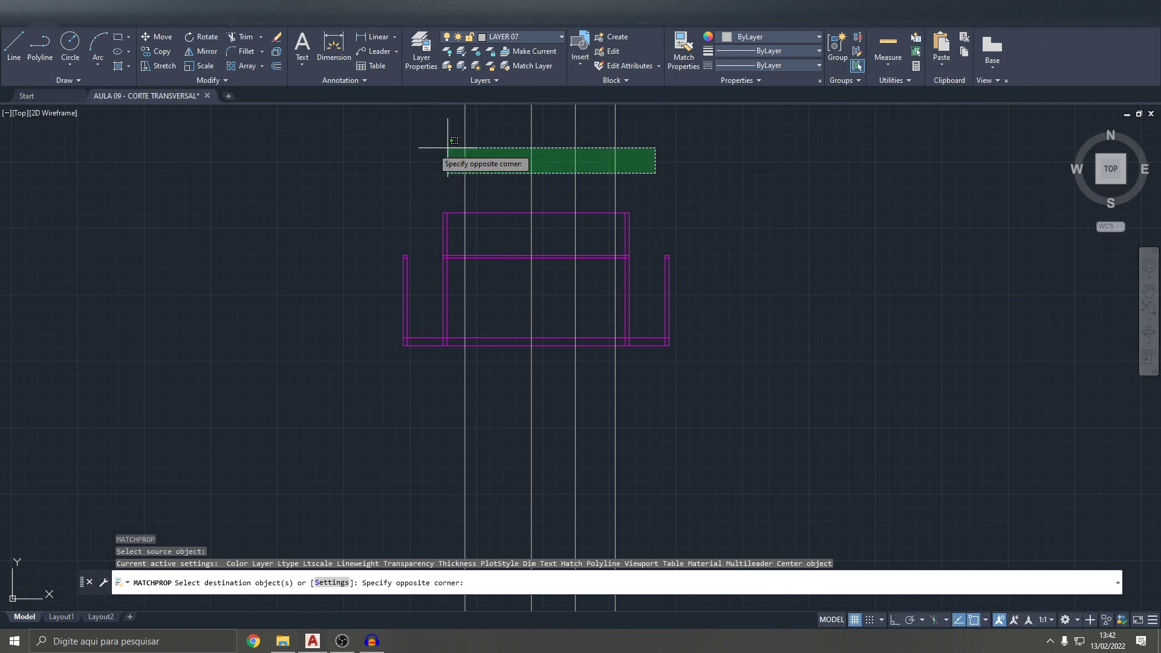
click(416, 149)
key(Escape)
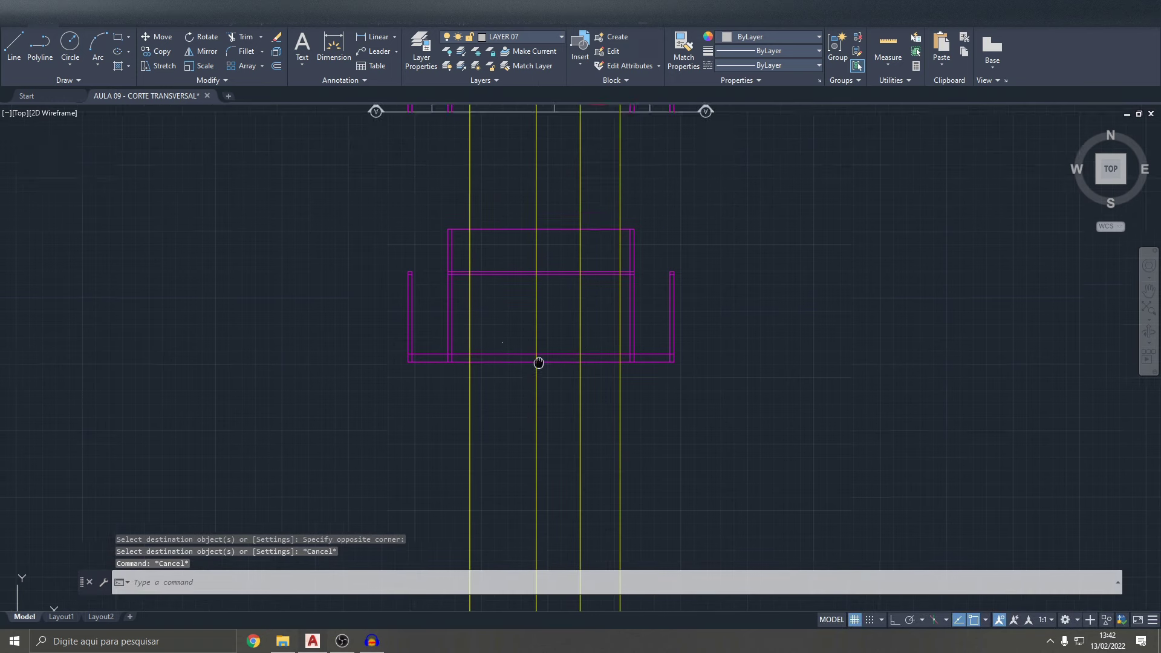
middle_drag(540, 361, 578, 523)
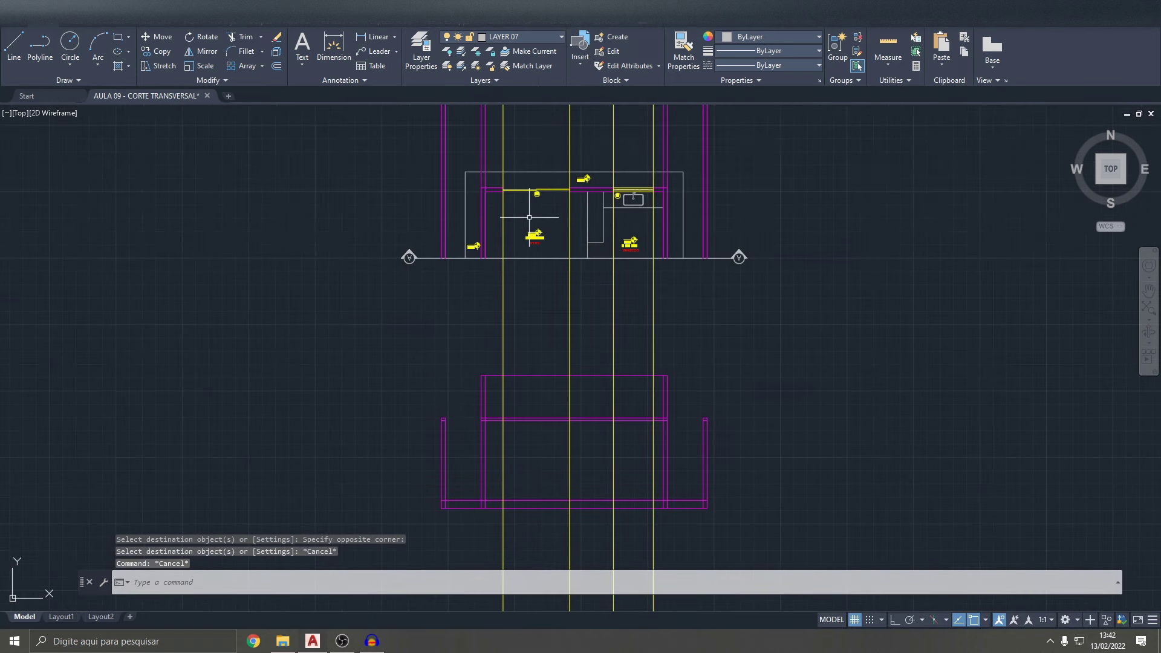
scroll(632, 196, up, 4)
scroll(639, 201, up, 2)
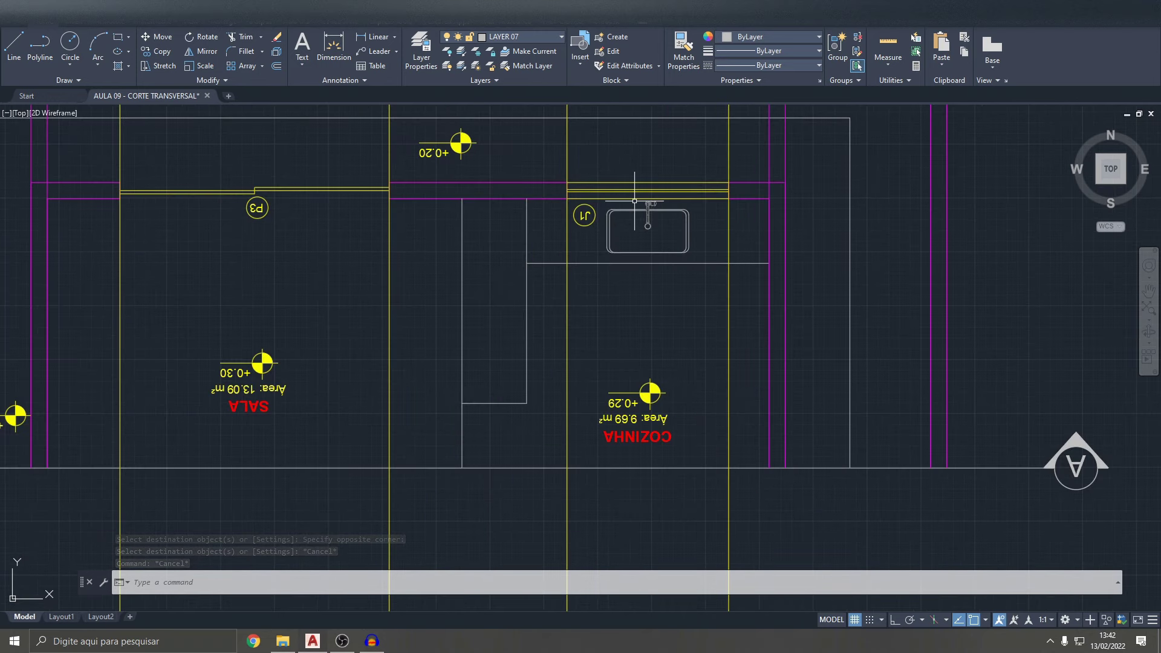
scroll(634, 201, down, 2)
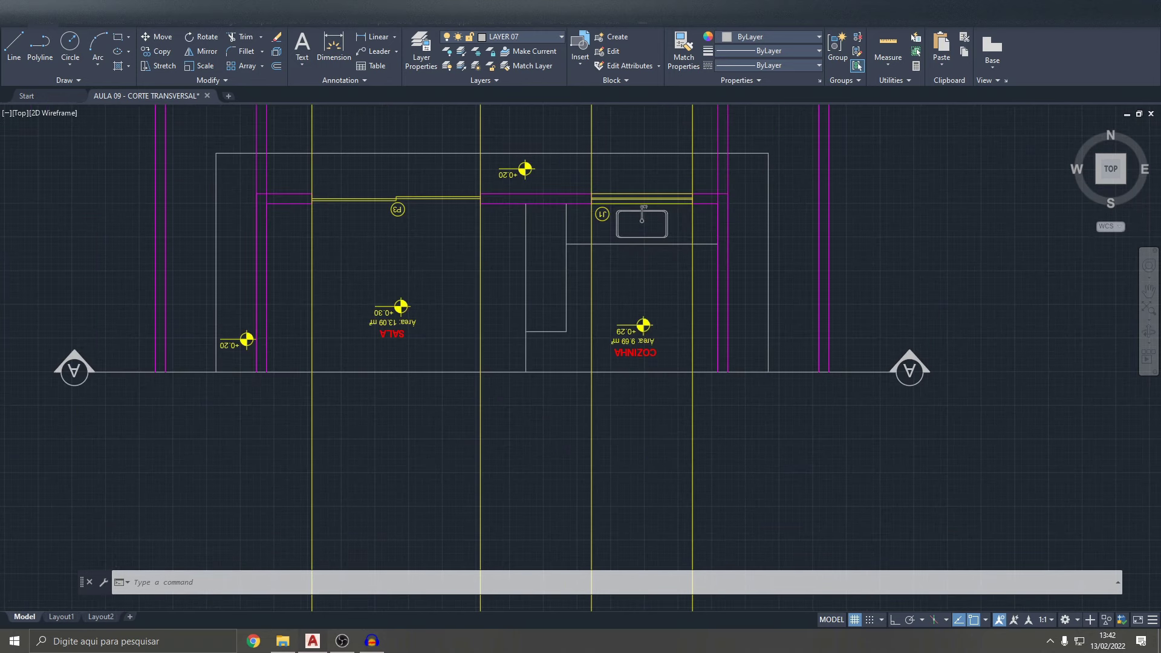
scroll(610, 254, down, 5)
scroll(609, 254, up, 7)
key(Escape)
- Offset the floor line 210 units upward across the section
text(o)
key(Return)
text(210)
key(Return)
middle_drag(605, 250, 606, 392)
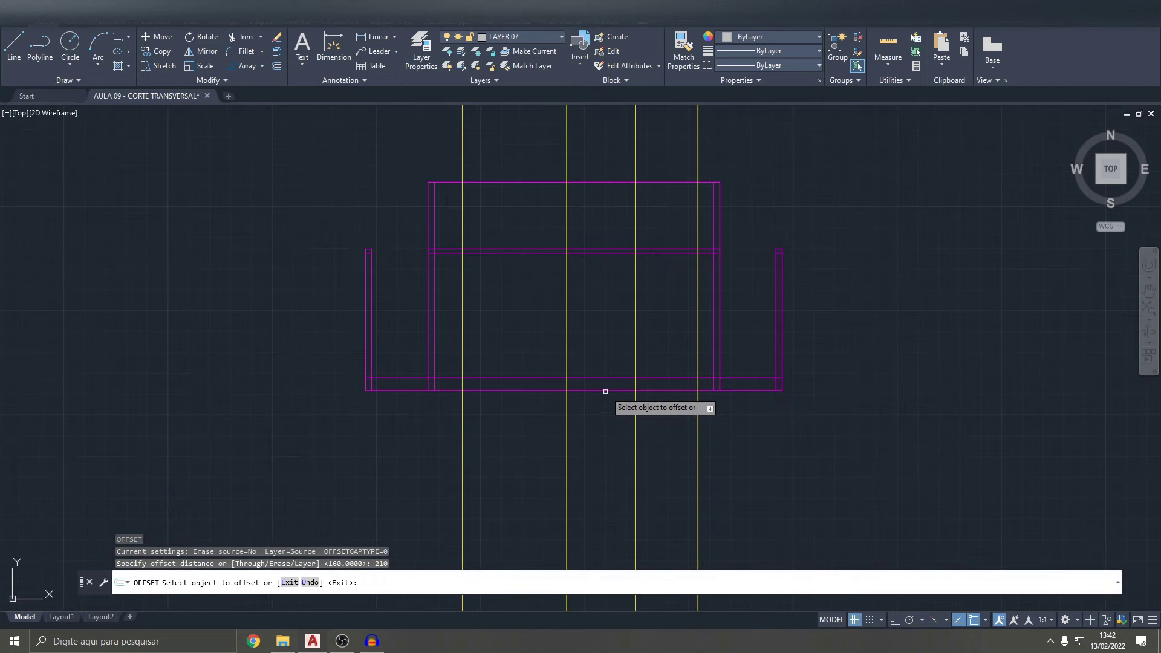
click(600, 380)
click(598, 295)
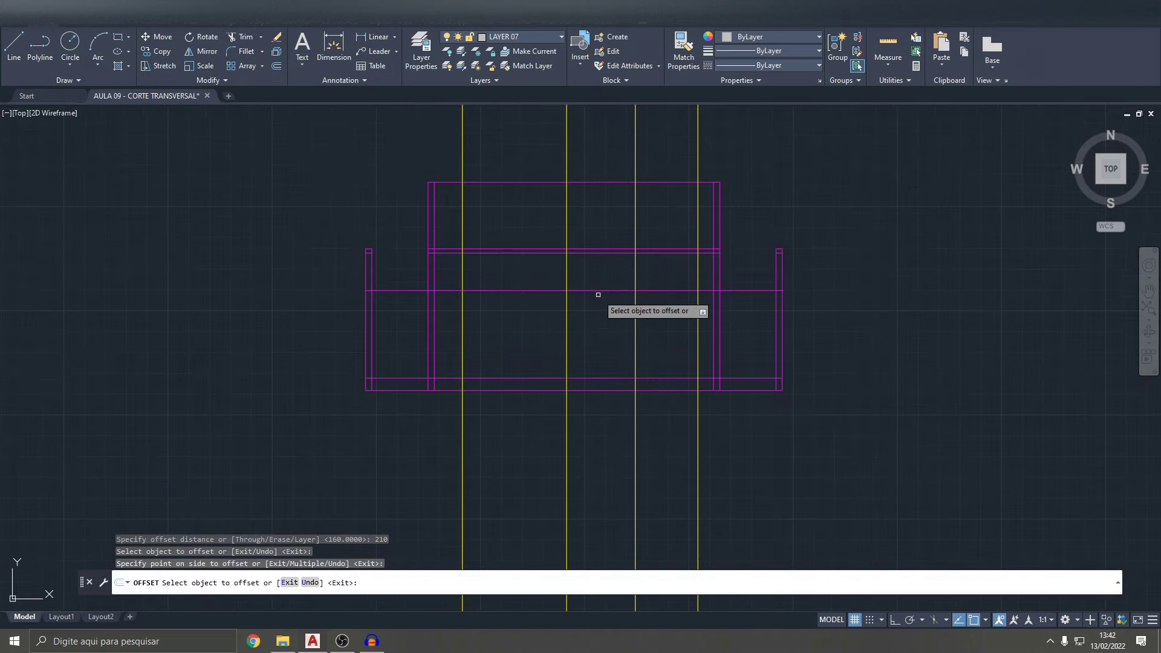
key(Escape)
key(Escape)
text(TR)
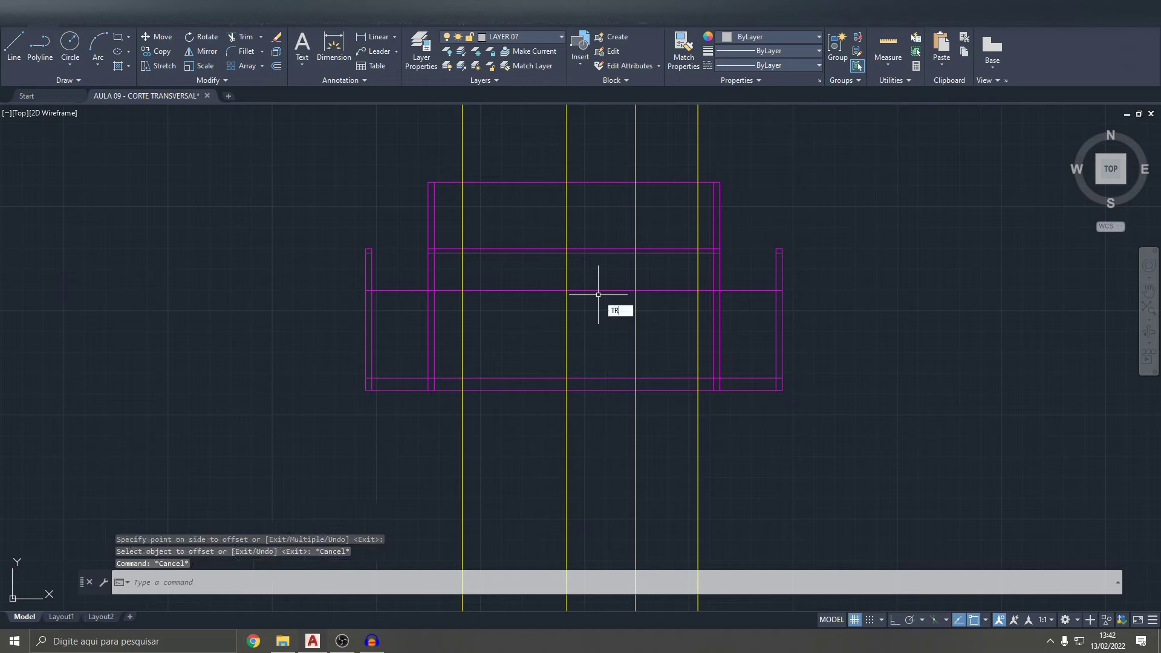
- Make the new 210 line yellow by matching a yellow projection line
key(Escape)
key(Escape)
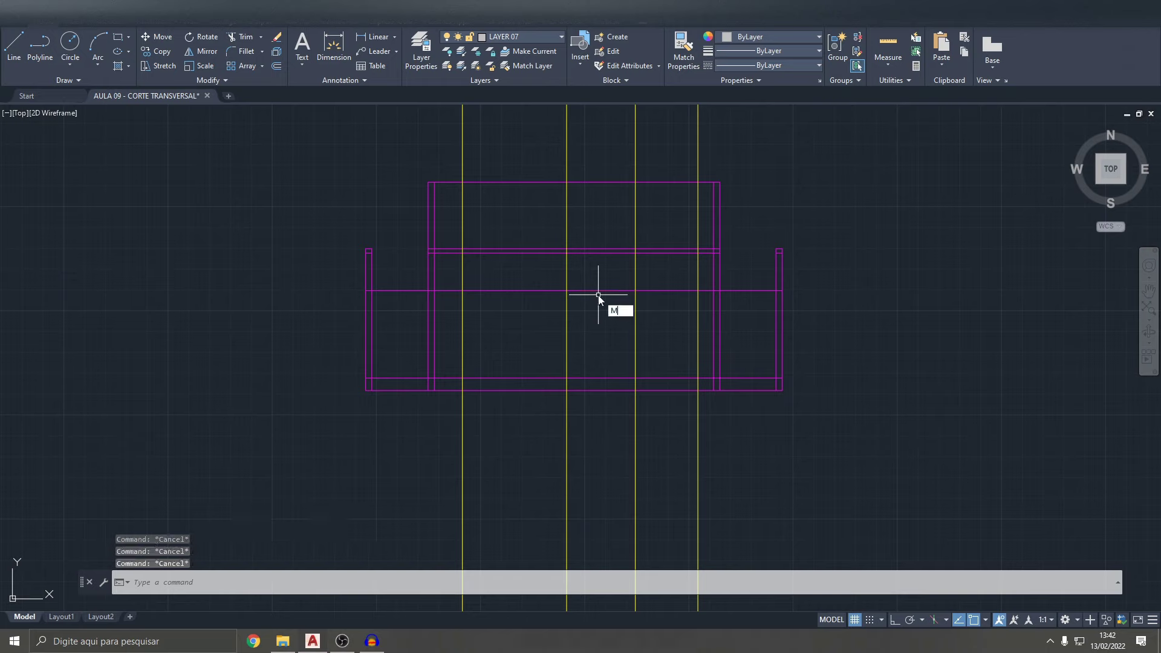
text(A)
key(Return)
click(570, 320)
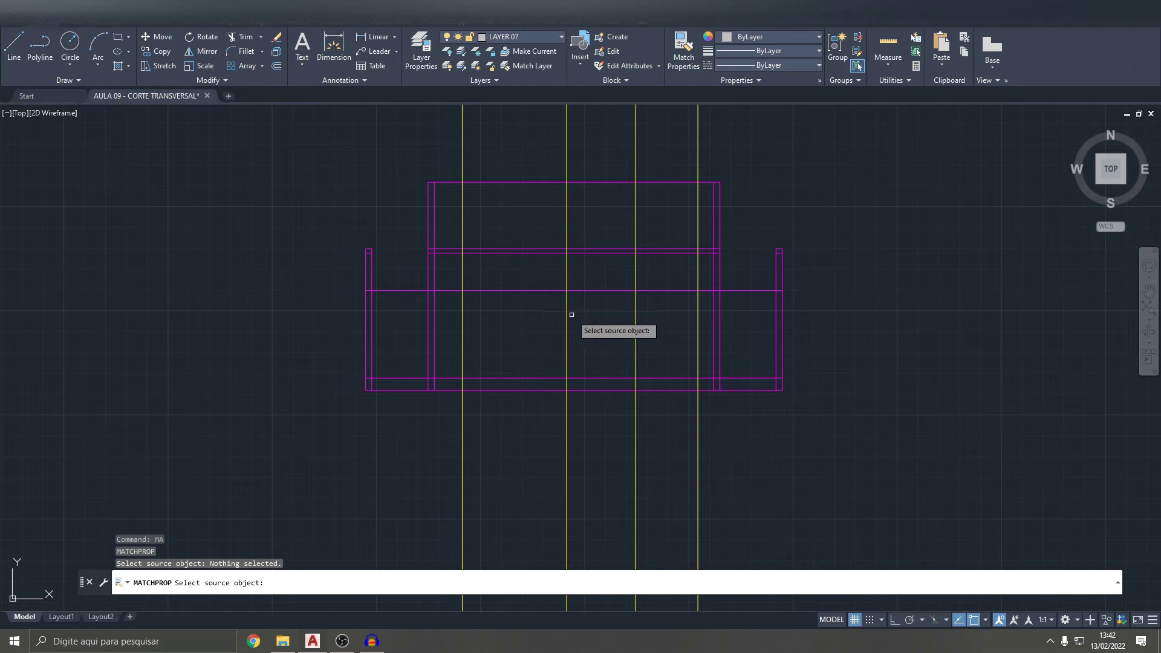
click(569, 313)
click(588, 291)
key(Escape)
key(Escape)
key(Escape)
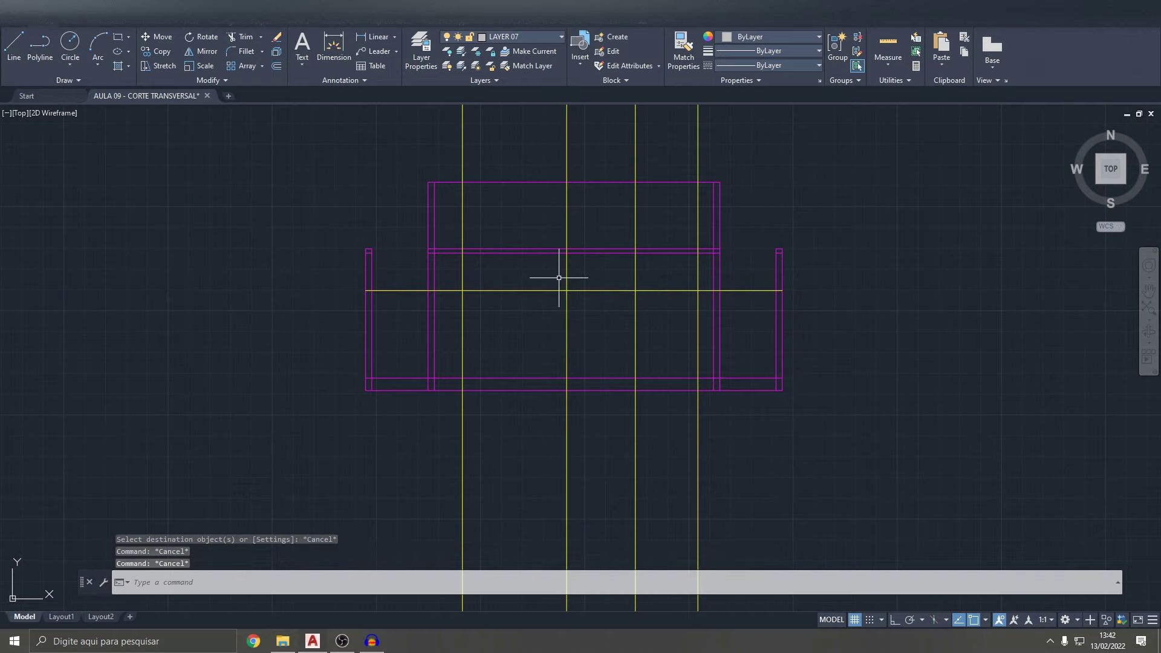
text(TR)
key(Return)
- Fence-trim the yellow projection lines inside the wall band and the slab band
scroll(440, 306, up, 4)
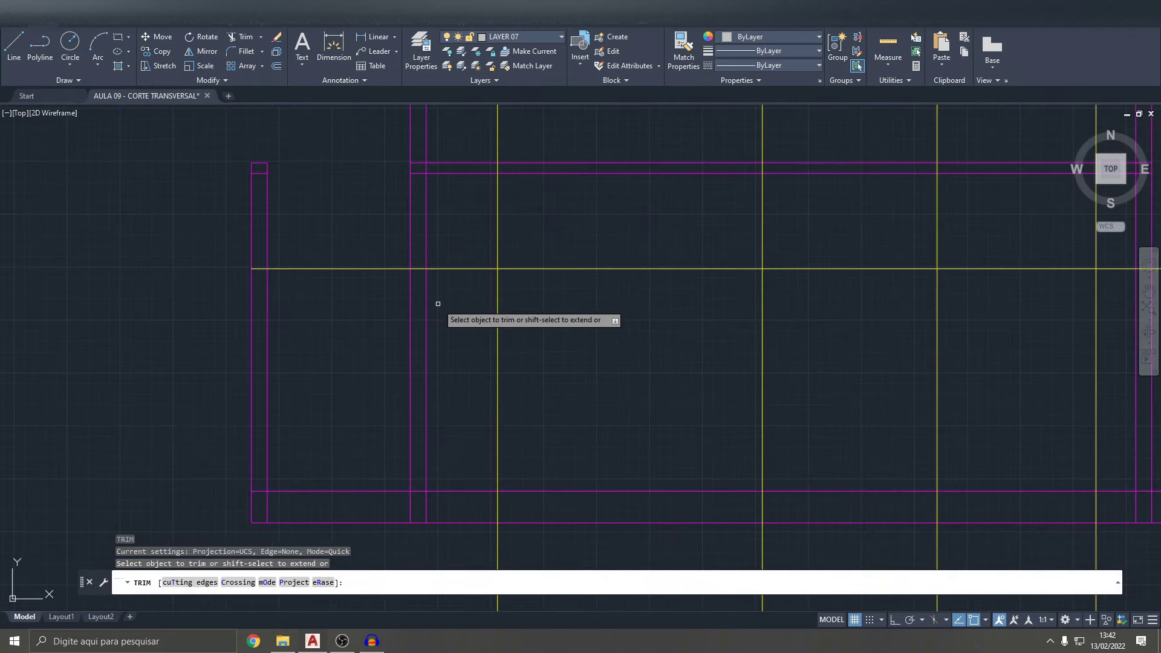
click(480, 228)
click(806, 195)
key(Return)
middle_drag(842, 246, 682, 252)
scroll(597, 316, down, 3)
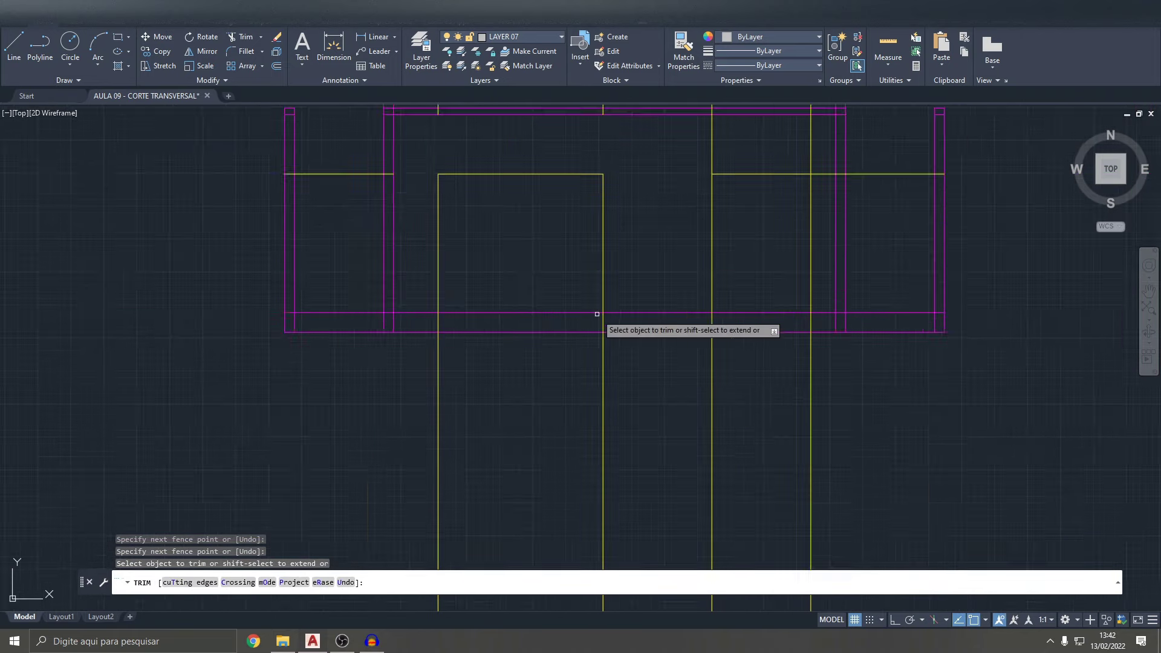
scroll(604, 329, up, 5)
click(626, 333)
click(337, 332)
key(Return)
- Fence-trim the yellow segments between the magenta bands, then end TRIM
scroll(337, 332, down, 4)
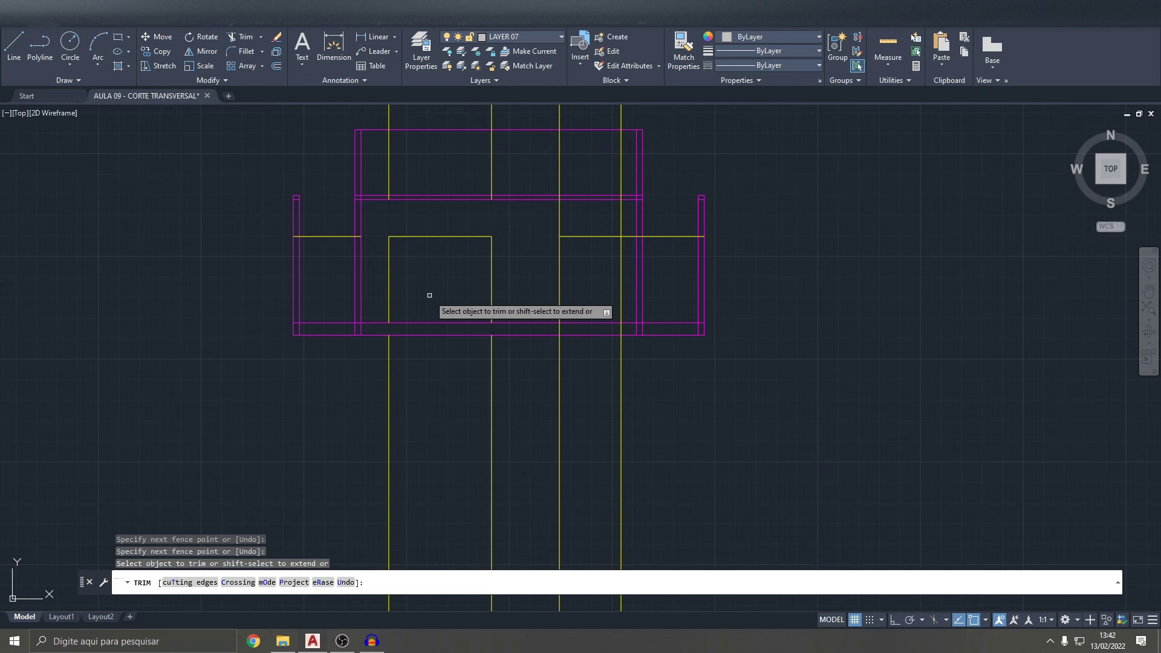
scroll(605, 230, up, 3)
click(634, 216)
click(500, 213)
key(Return)
click(639, 239)
key(Escape)
key(Escape)
- Delete the four leftover vertical yellow projection lines
click(705, 245)
middle_drag(655, 147, 675, 228)
click(649, 215)
click(511, 205)
scroll(481, 284, down, 2)
mouse_move(481, 285)
middle_down()
mouse_move(545, 484)
mouse_move(520, 564)
mouse_move(544, 272)
middle_up()
key(Delete)
- Delete the short leftover line at left and the two yellow lines below the slab
click(362, 216)
click(349, 181)
key(Delete)
click(539, 379)
click(350, 337)
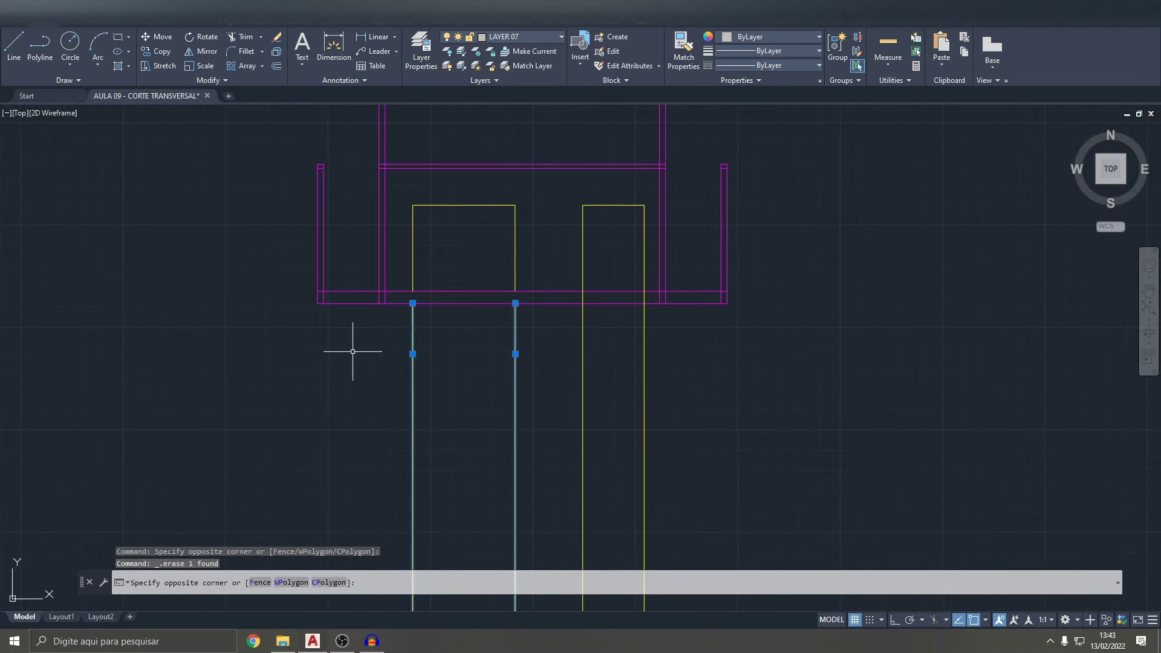
key(Delete)
middle_drag(396, 332, 346, 363)
key(Escape)
key(Escape)
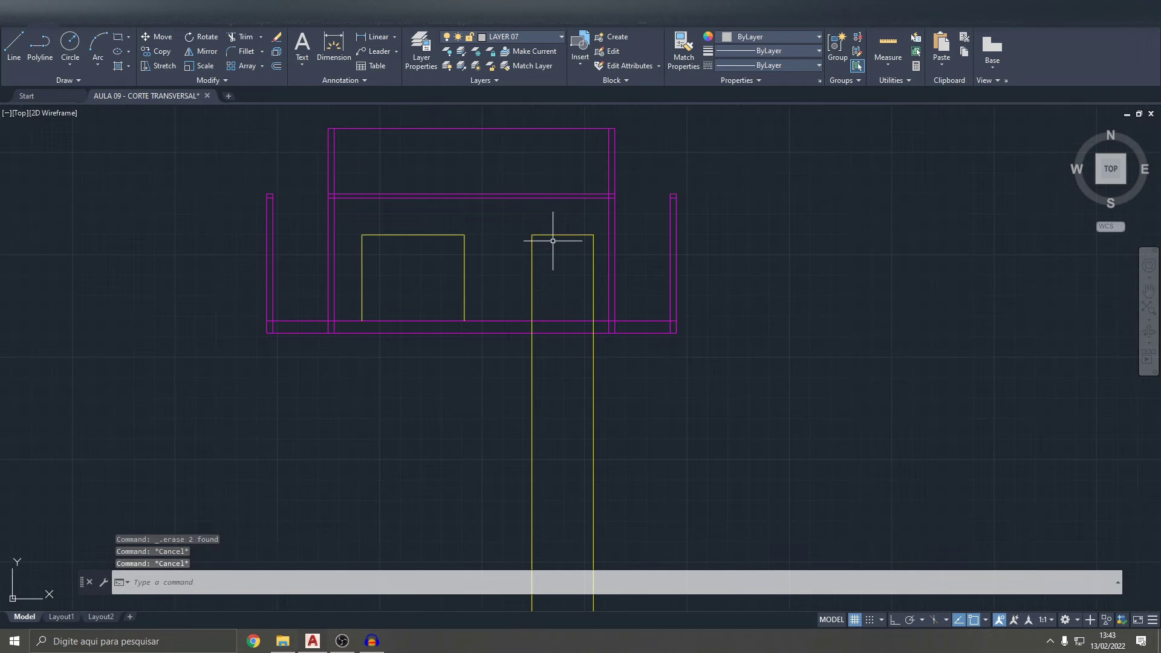
- Offset the window opening's top edge 100 downward inside the opening
text(o)
key(Return)
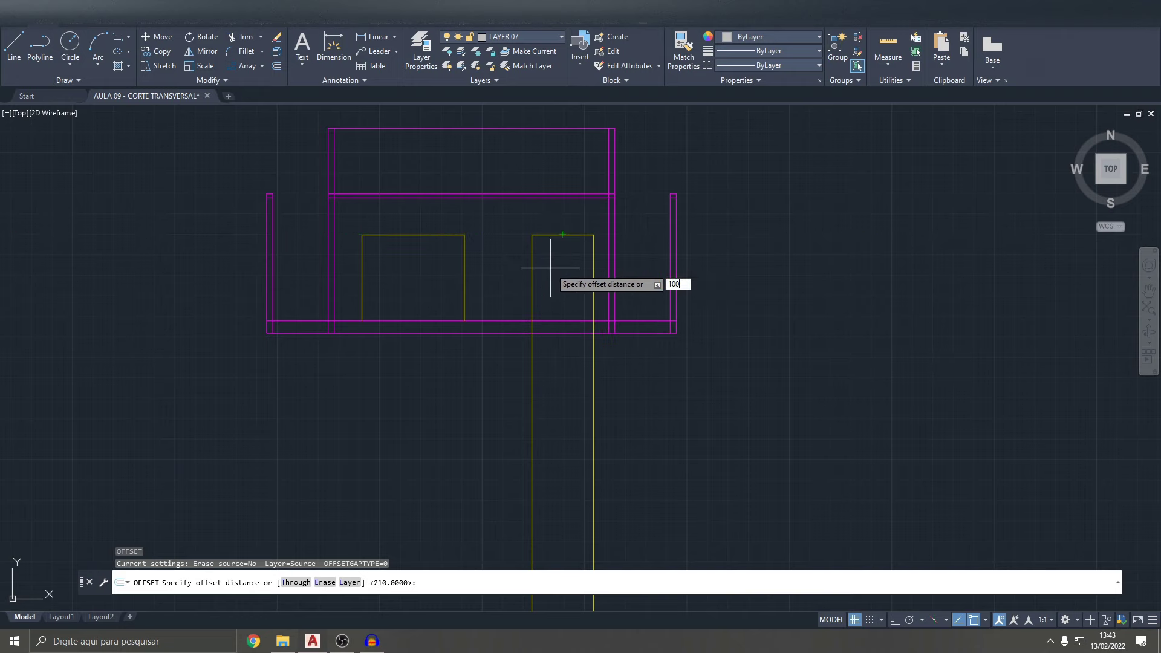
text(0)
key(Return)
scroll(562, 254, up, 4)
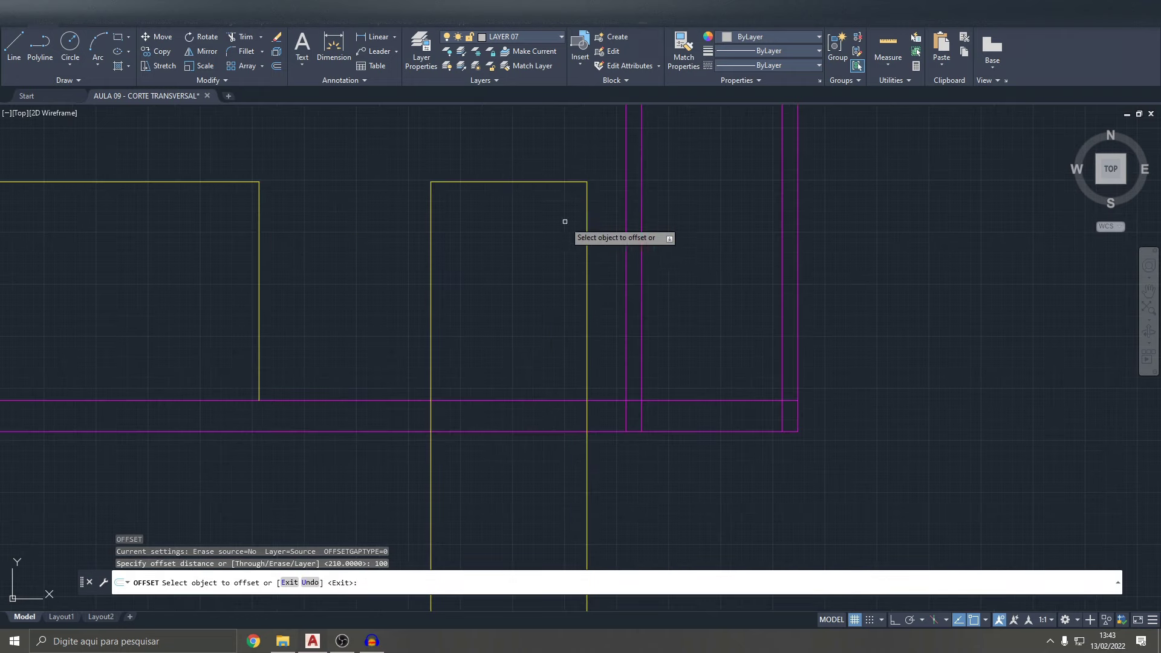
click(505, 182)
click(510, 248)
key(Escape)
key(Escape)
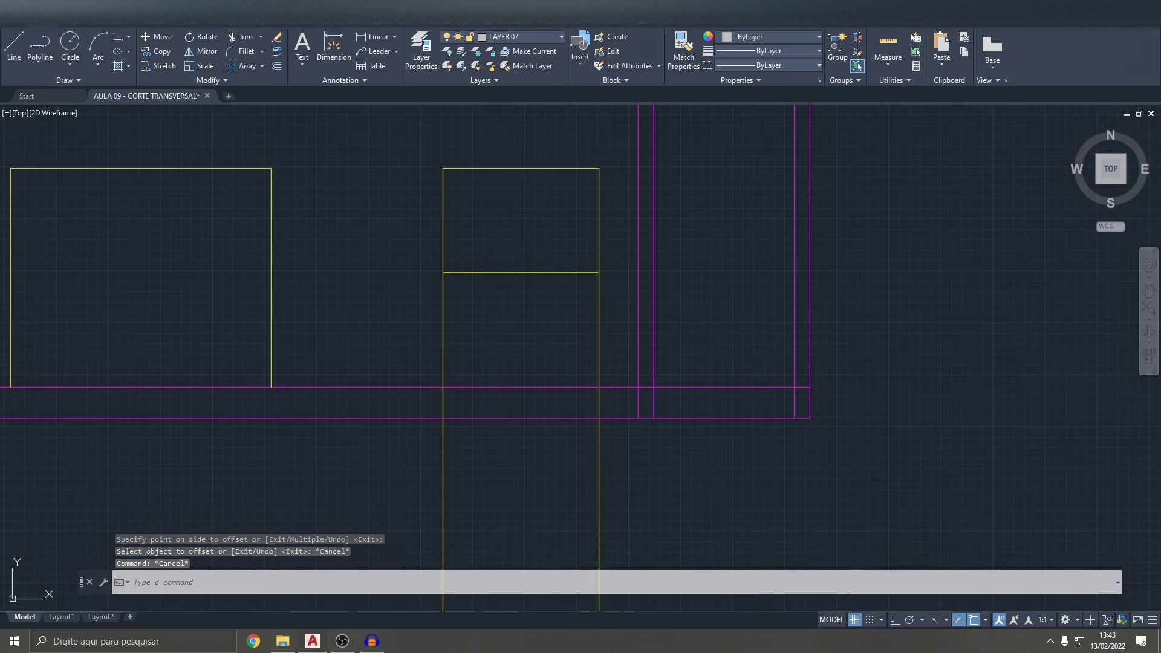
- Trim the window side lines below the new 100 offset line
text(tr)
key(Return)
click(617, 330)
click(435, 339)
click(665, 482)
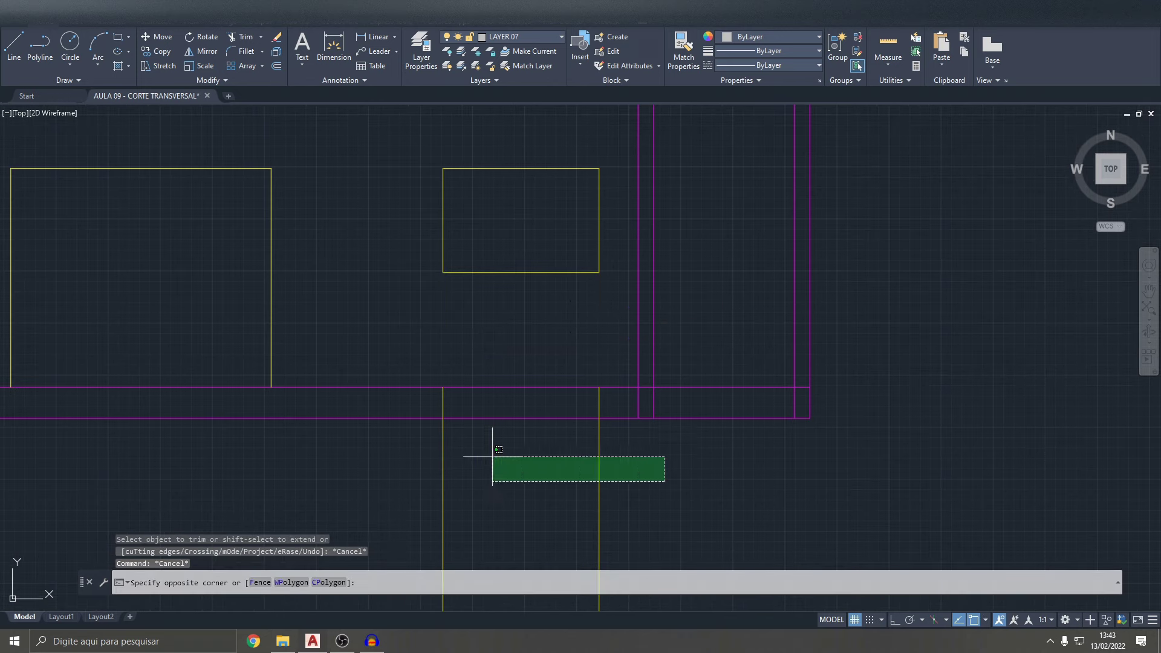
- Delete the two leftover vertical window lines and check the cleaned section
click(493, 457)
click(395, 467)
scroll(512, 449, down, 6)
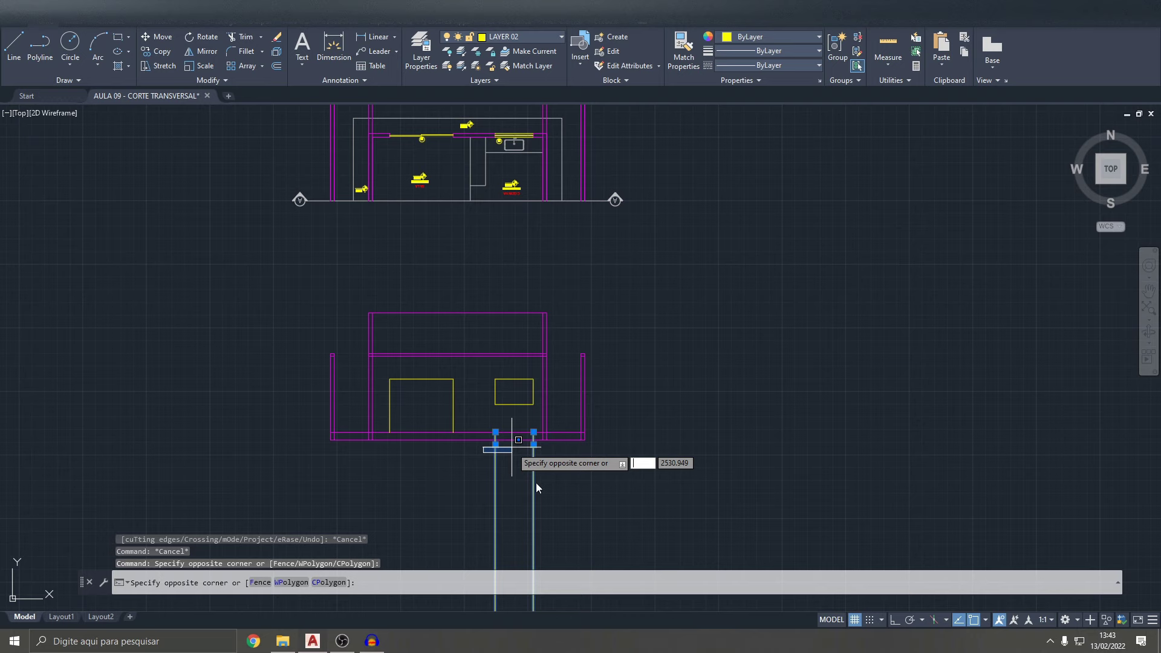
click(516, 489)
key(Delete)
scroll(500, 484, down, 2)
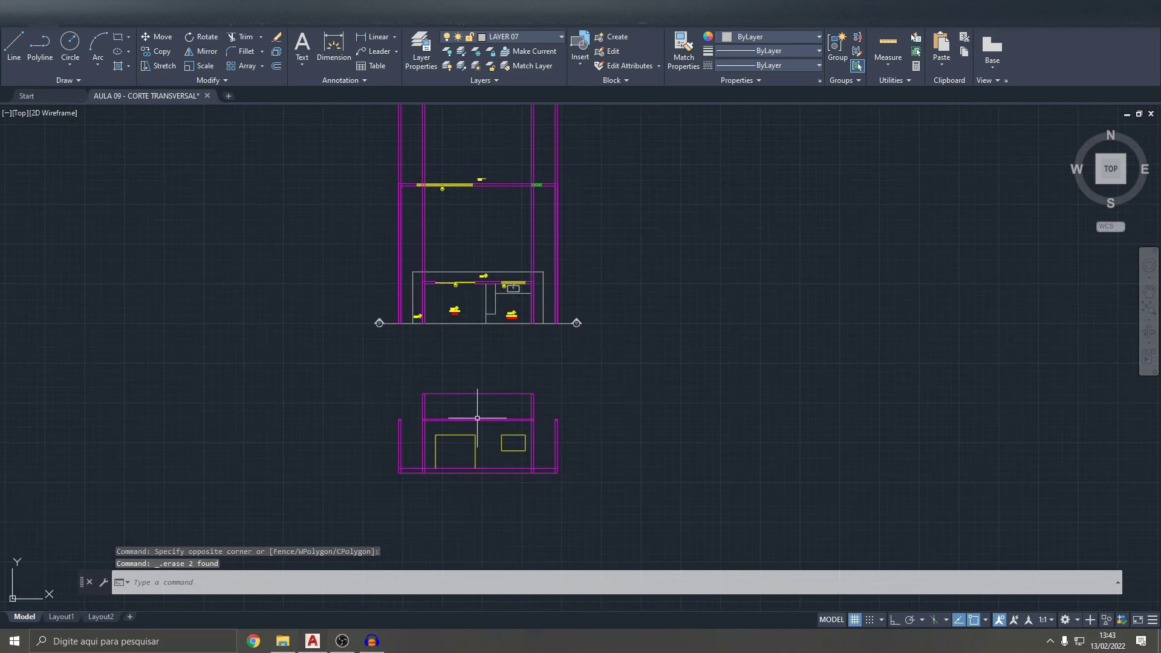
scroll(466, 414, up, 2)
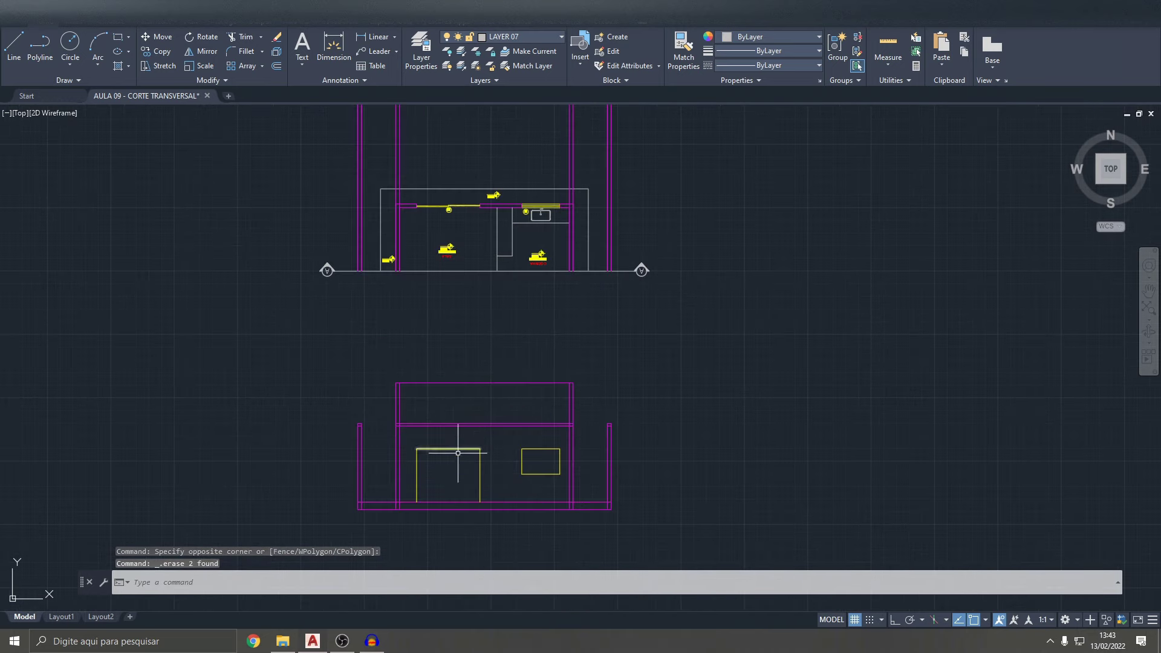
scroll(453, 439, up, 2)
scroll(558, 467, down, 1)
scroll(545, 241, up, 1)
scroll(578, 233, down, 2)
scroll(603, 373, up, 2)
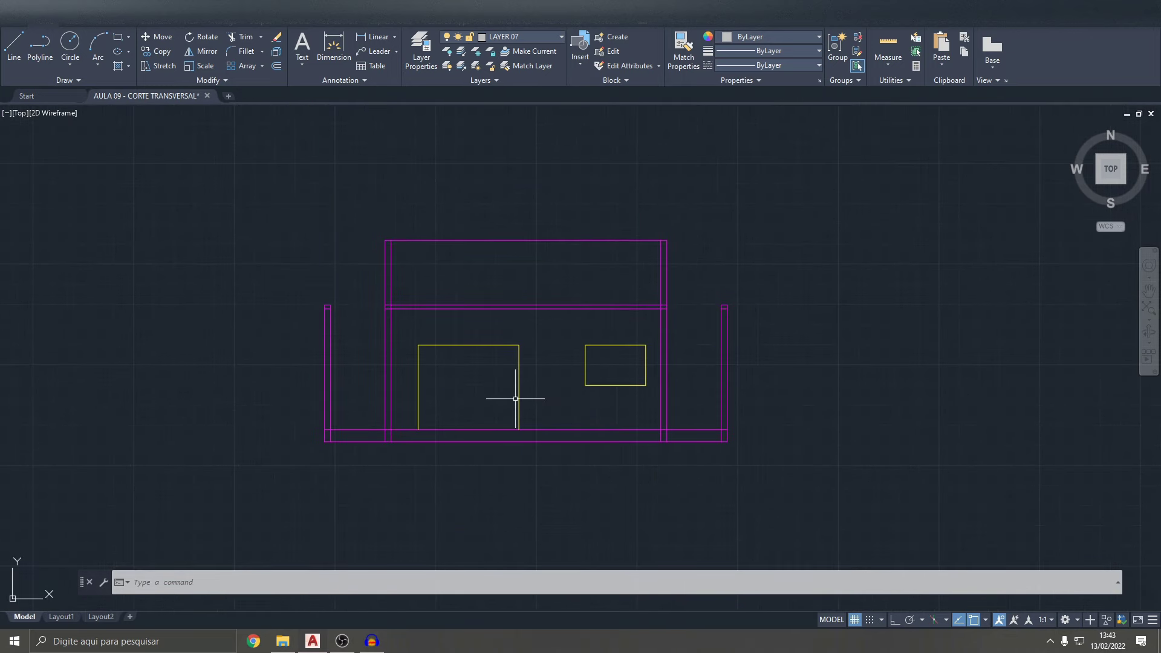
scroll(550, 402, down, 5)
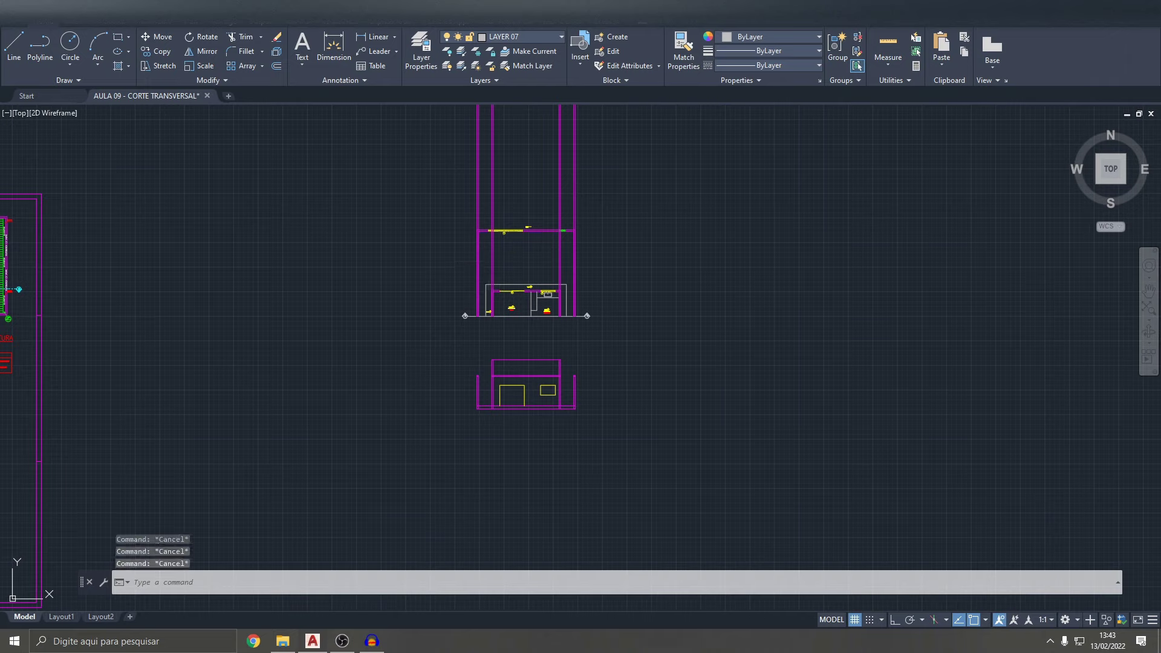
- Place vertical construction lines at the plan's left edge and right wall
click(67, 80)
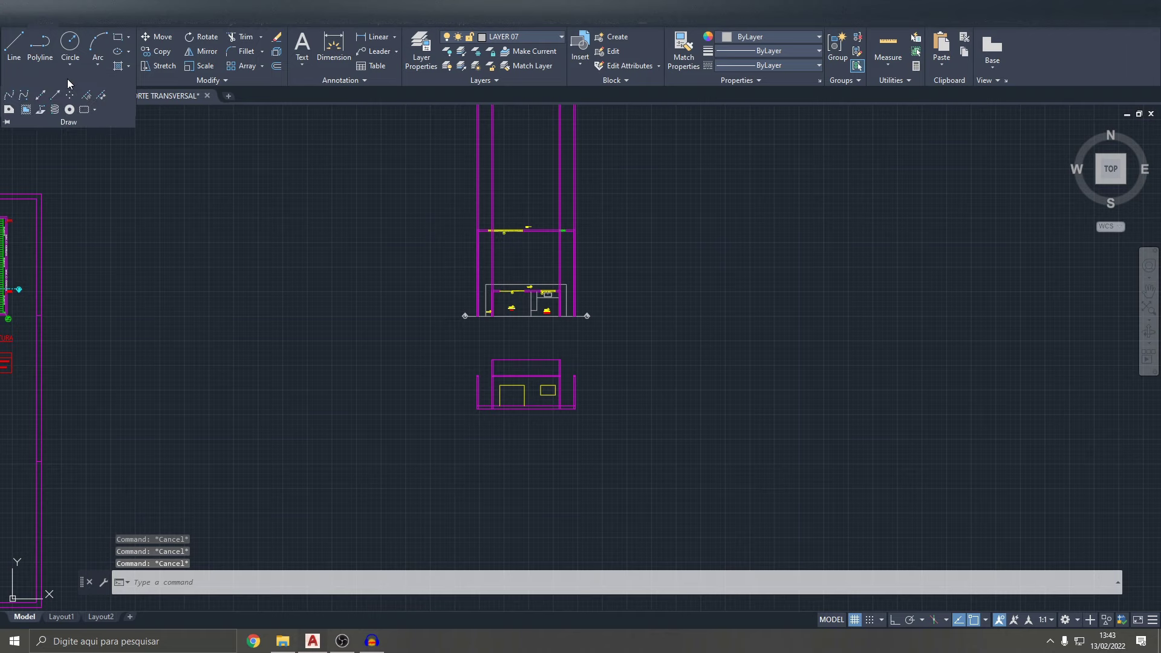
click(42, 97)
click(265, 582)
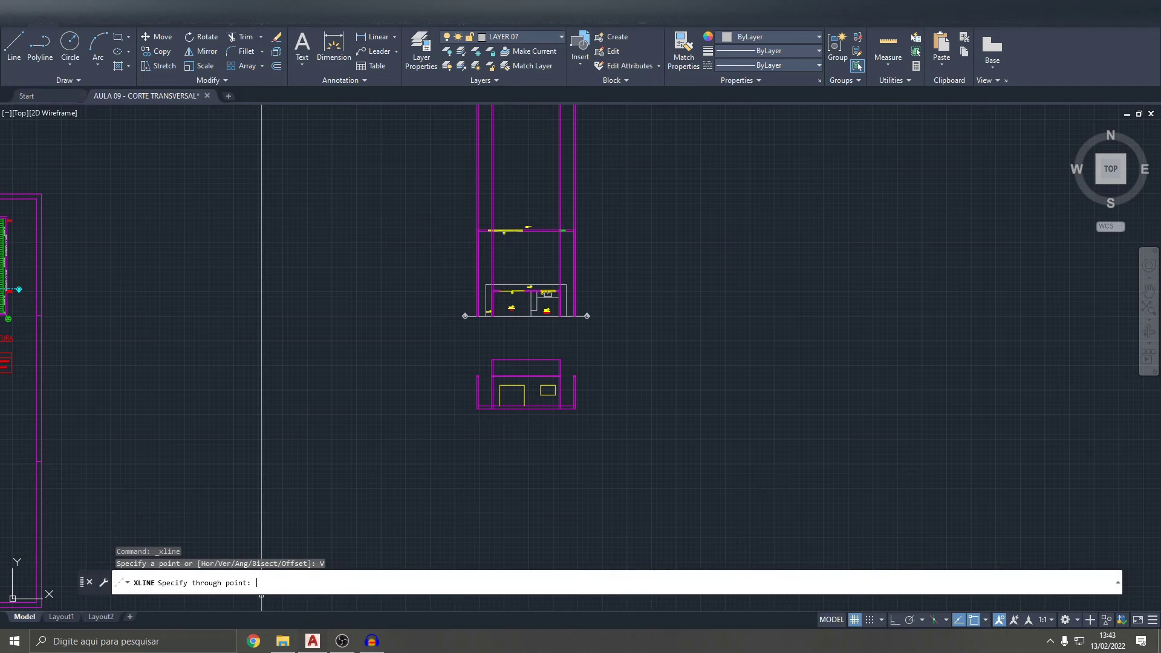
scroll(520, 317, up, 8)
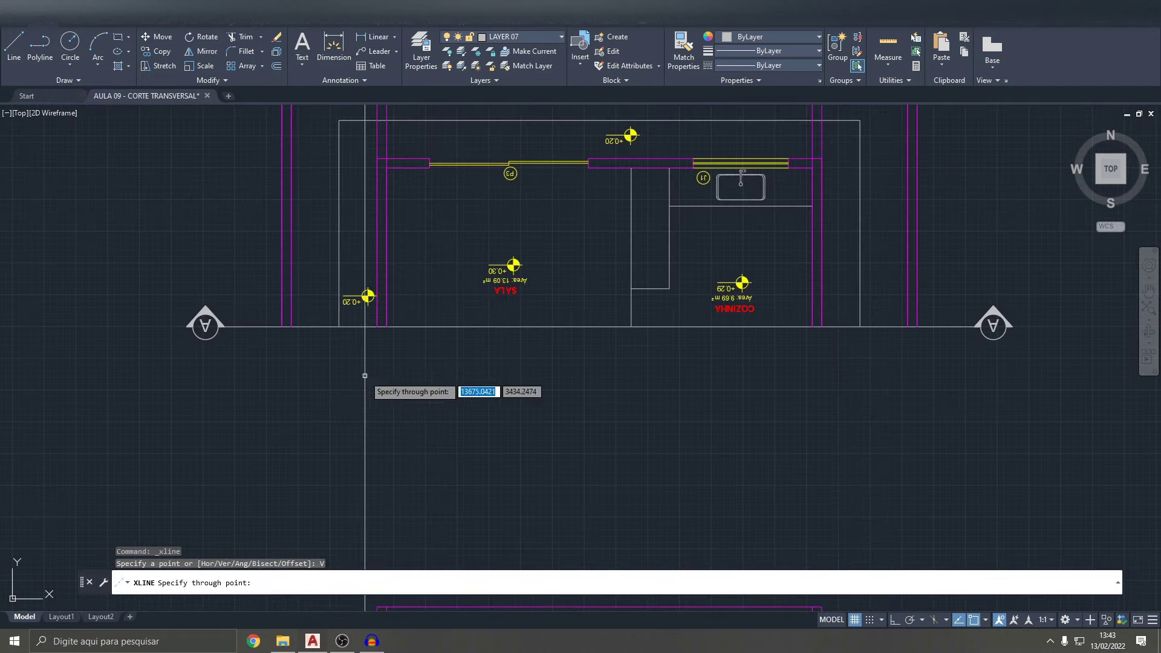
click(340, 327)
middle_drag(631, 411, 488, 300)
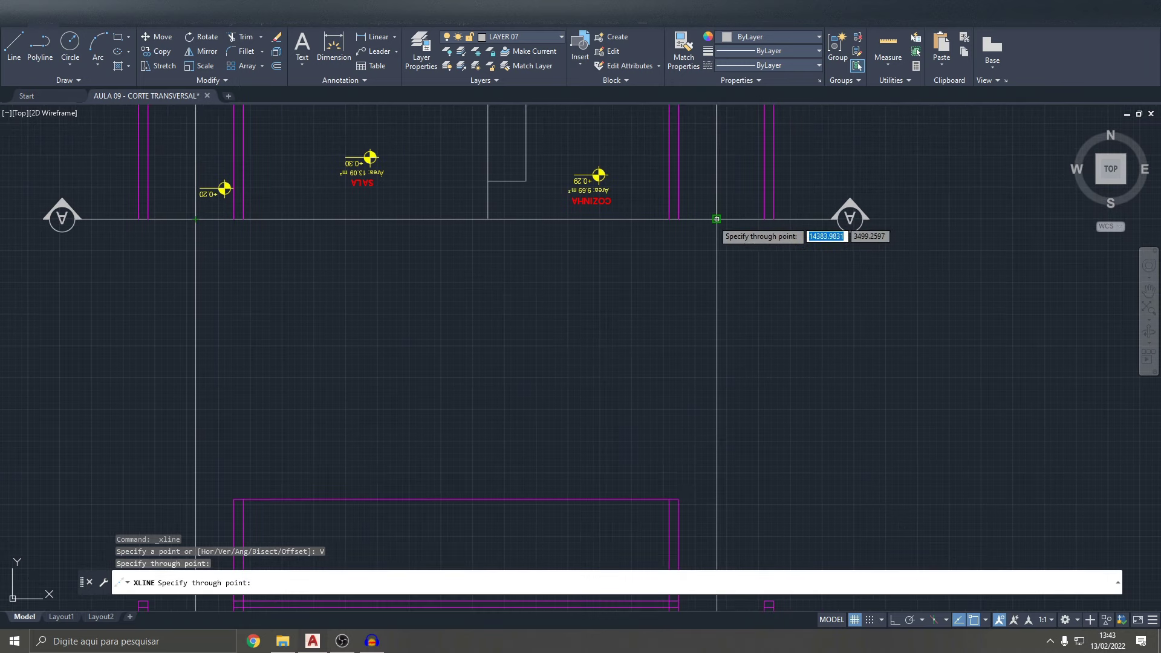
click(717, 218)
- Zoom and pan to bring the floor plan and the section below it into view
scroll(754, 319, down, 5)
scroll(706, 249, up, 3)
scroll(718, 329, up, 3)
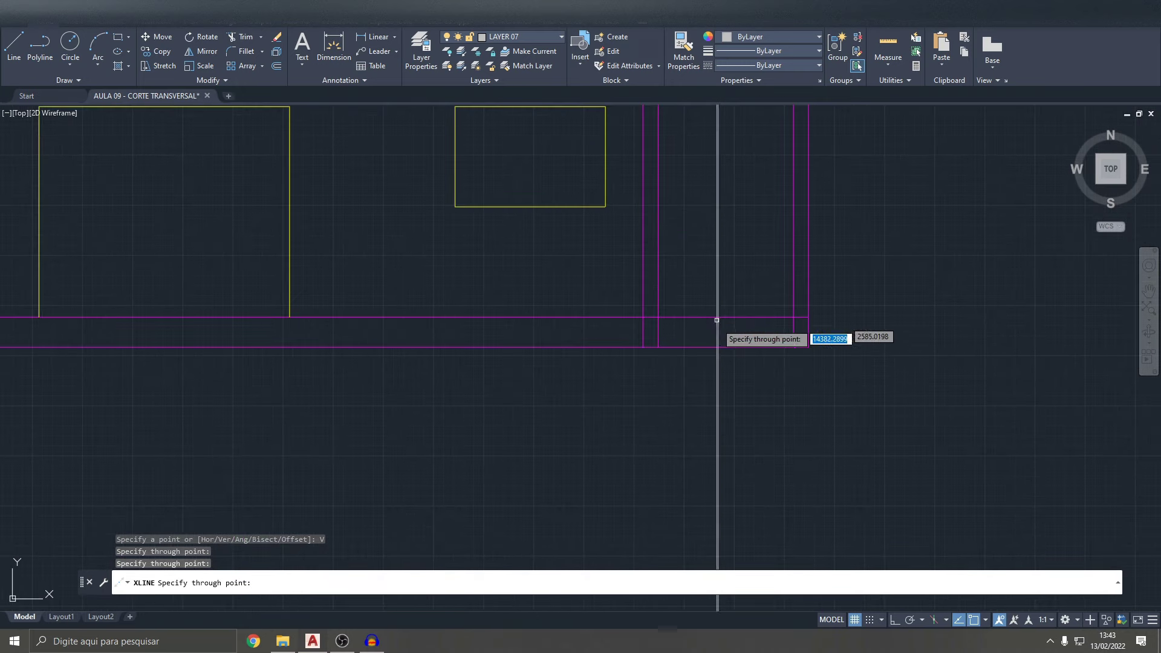
scroll(694, 337, down, 3)
middle_drag(695, 415, 722, 623)
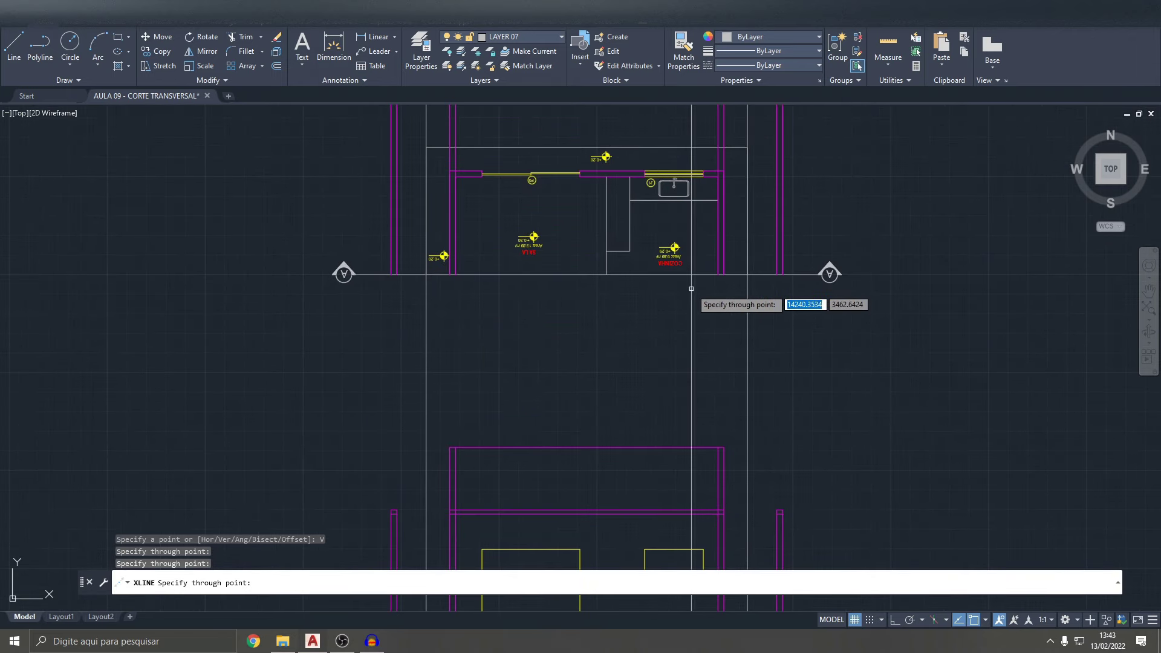
scroll(616, 284, up, 2)
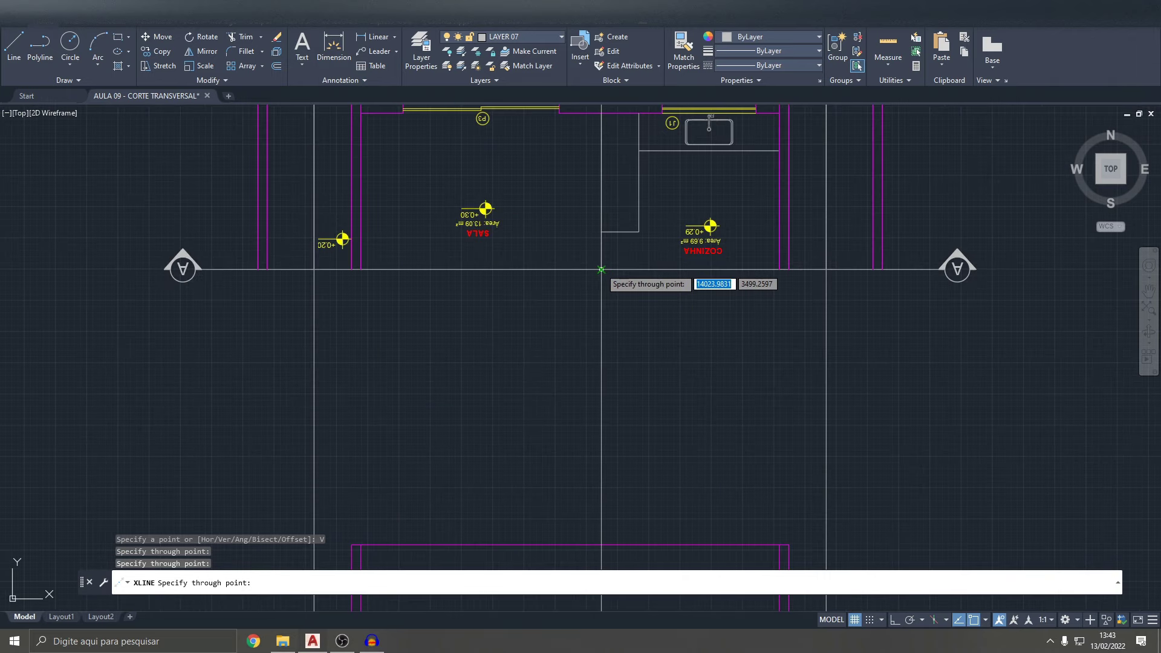
scroll(602, 269, down, 4)
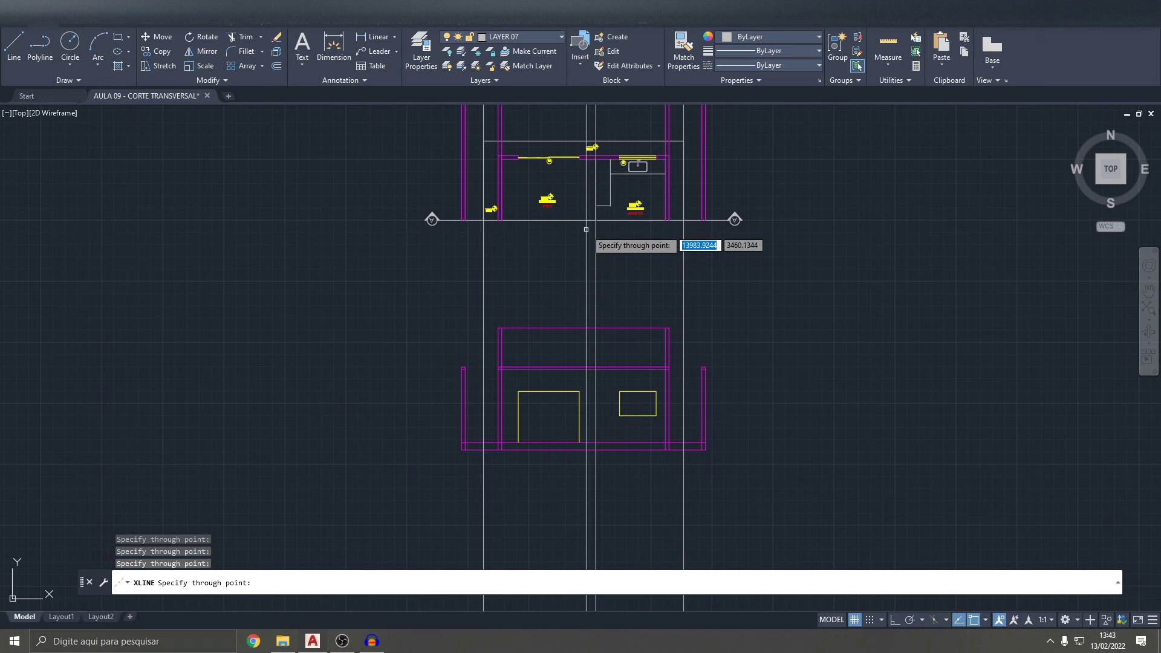
middle_drag(590, 221, 590, 258)
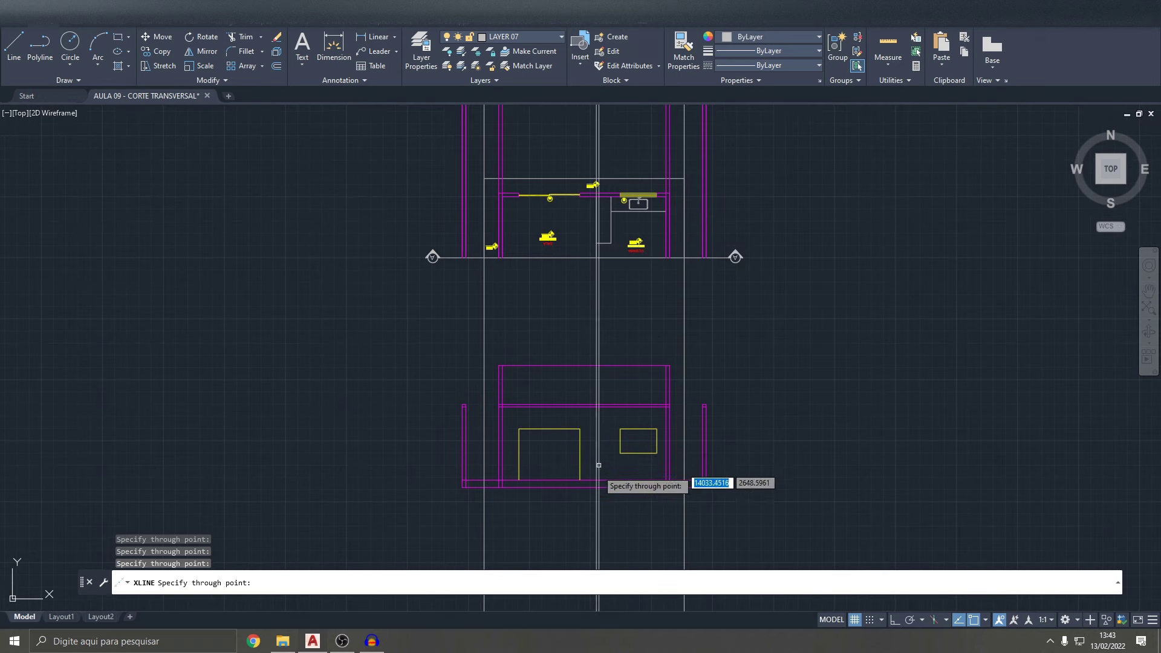
scroll(602, 237, up, 4)
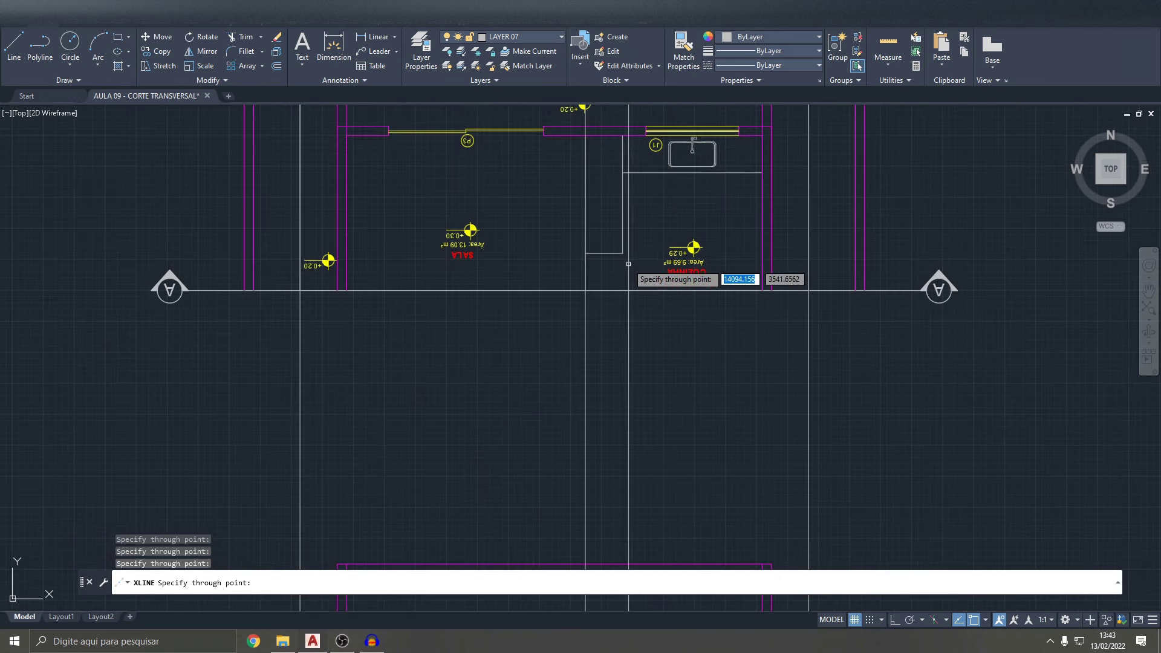
scroll(623, 253, down, 4)
scroll(625, 433, up, 2)
scroll(622, 409, down, 2)
scroll(610, 235, up, 4)
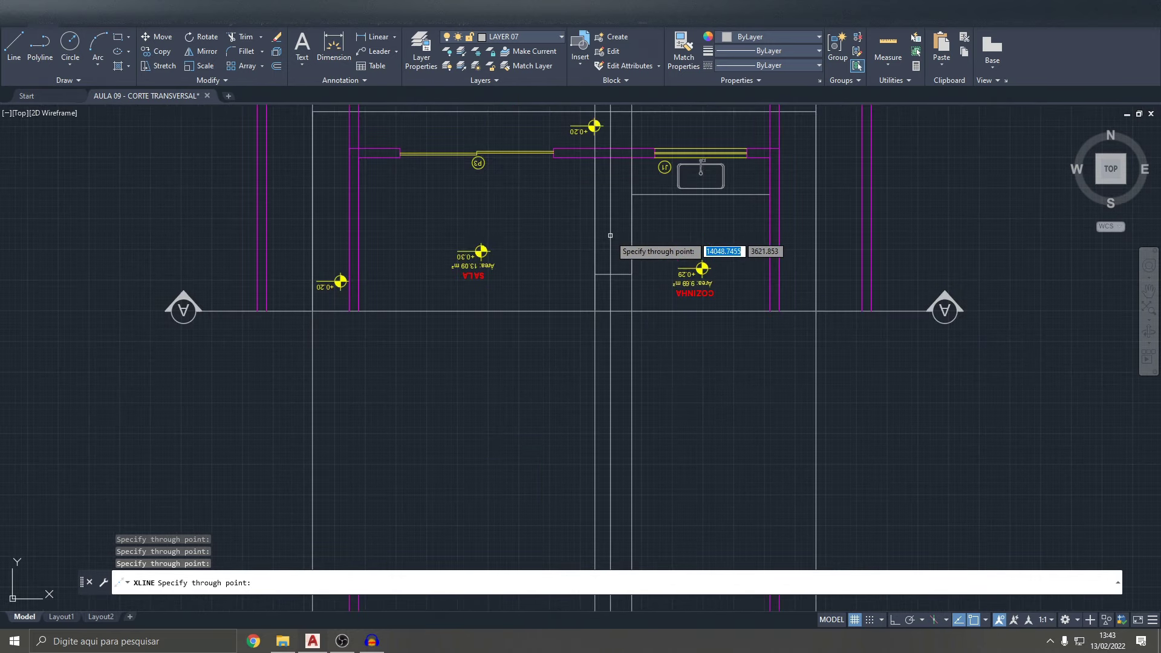
scroll(628, 221, up, 6)
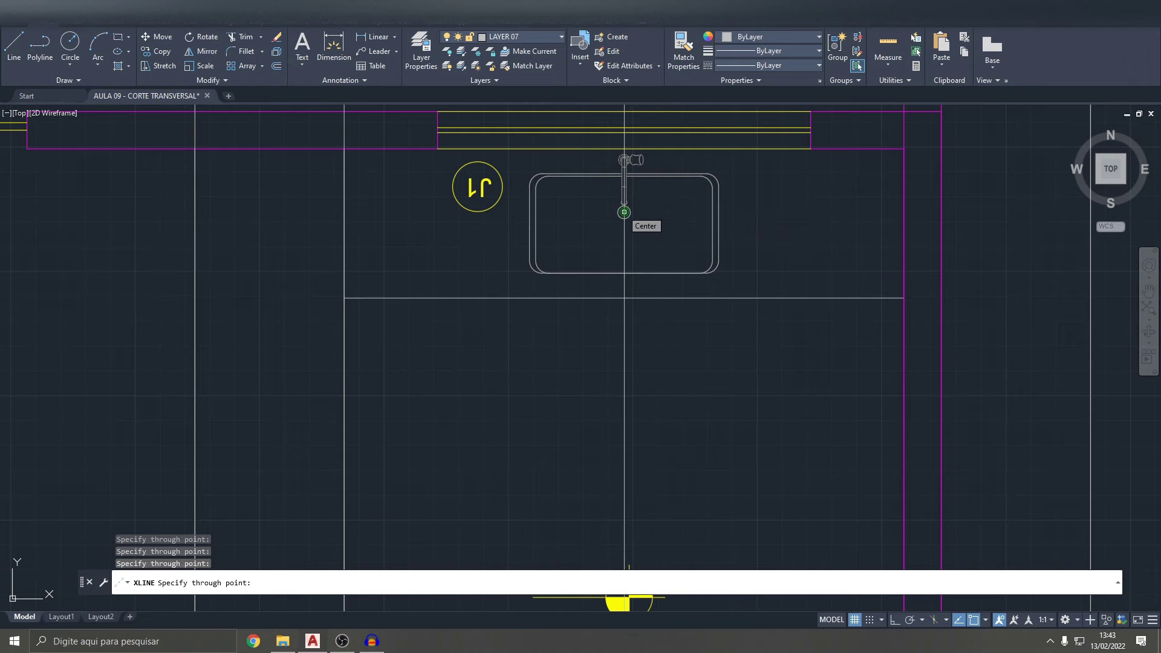
scroll(624, 211, down, 5)
scroll(622, 210, up, 8)
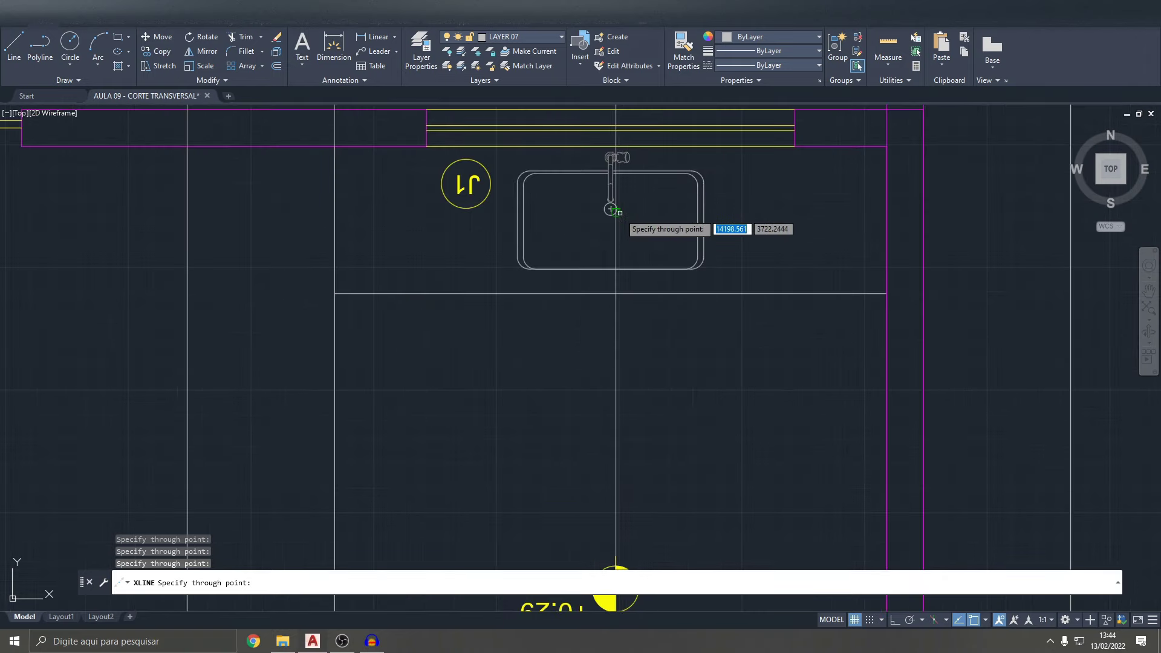
- Review the sink close up against the section elevation, then finish the construction lines
middle_drag(622, 209, 619, 295)
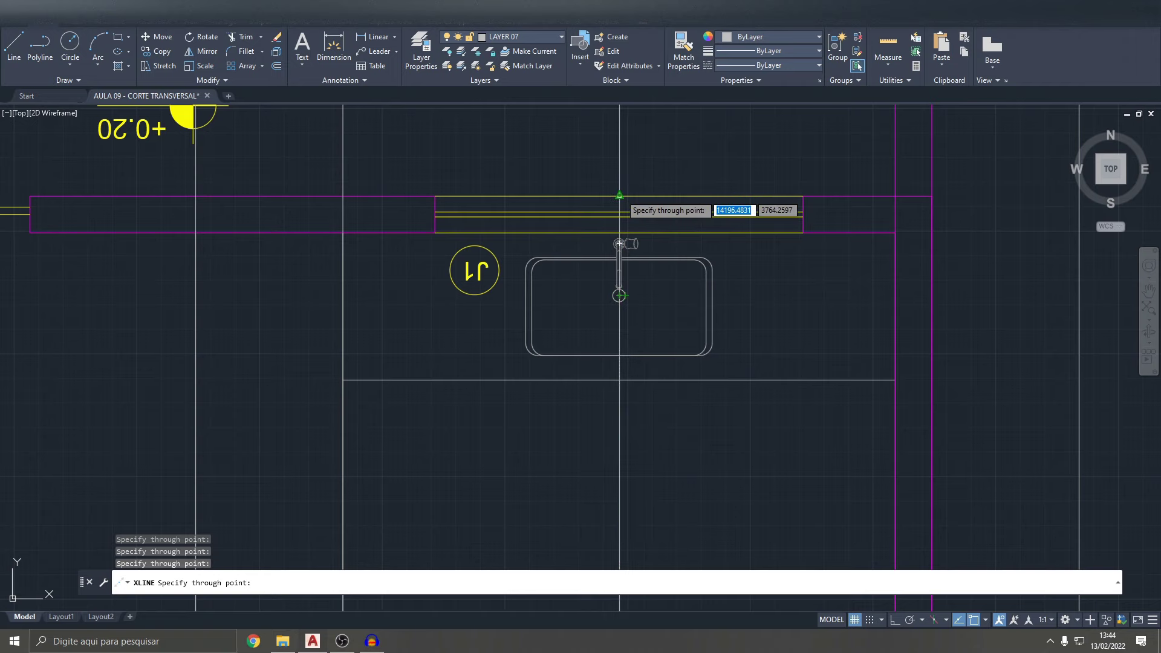
scroll(619, 295, down, 5)
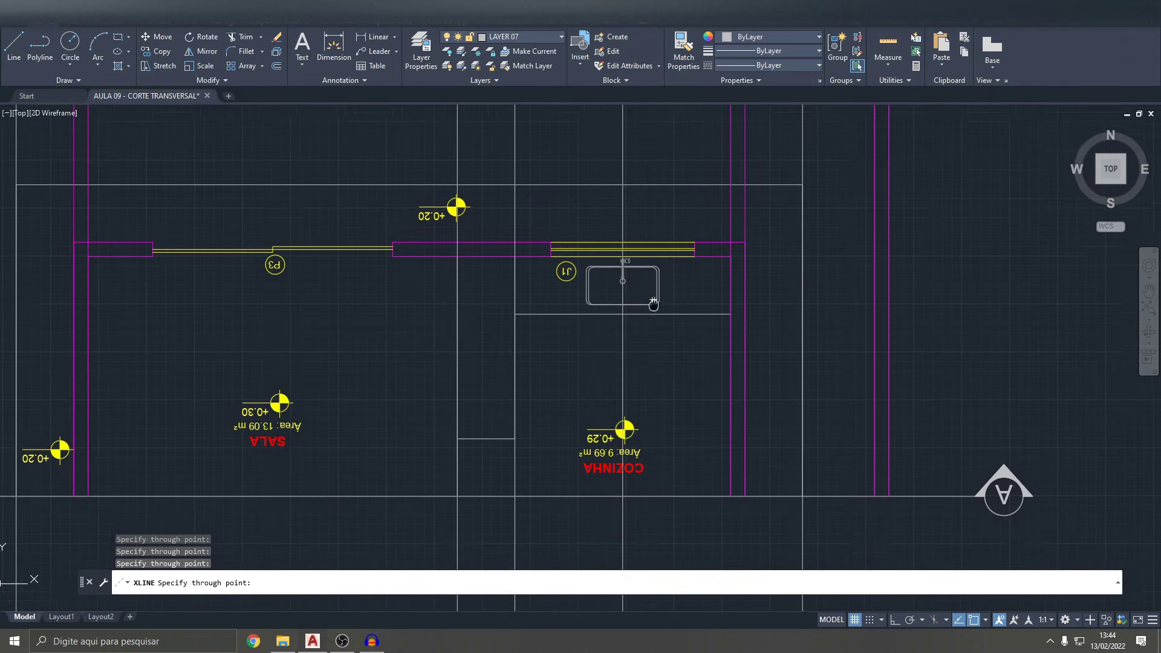
scroll(656, 315, up, 4)
middle_drag(652, 387, 643, 358)
scroll(643, 358, up, 4)
scroll(605, 281, down, 4)
middle_drag(604, 281, 630, 351)
middle_drag(613, 305, 603, 280)
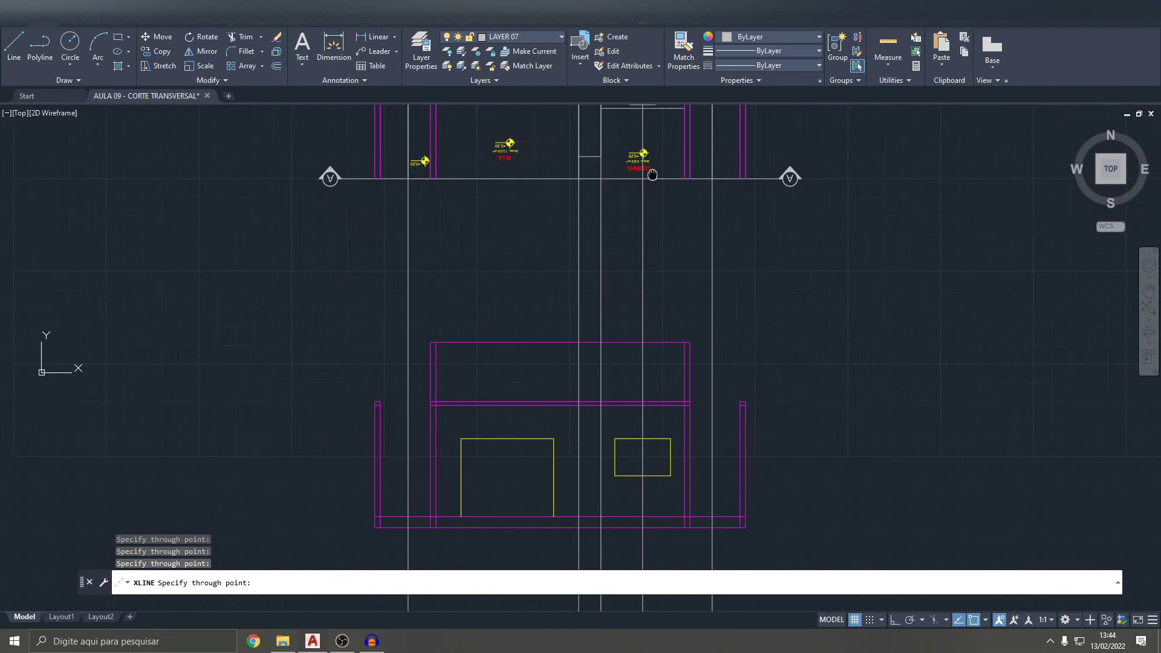
key(Escape)
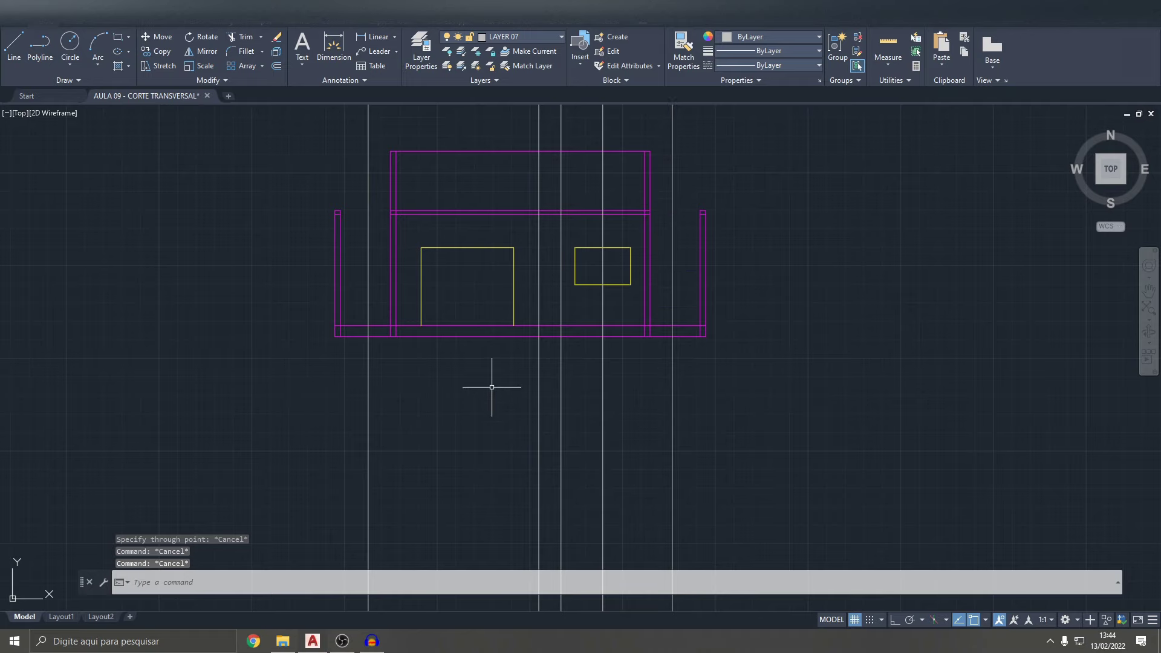
text(tr)
key(Return)
- Trim the sink projection lines below the wall base at the section's lower left
click(372, 299)
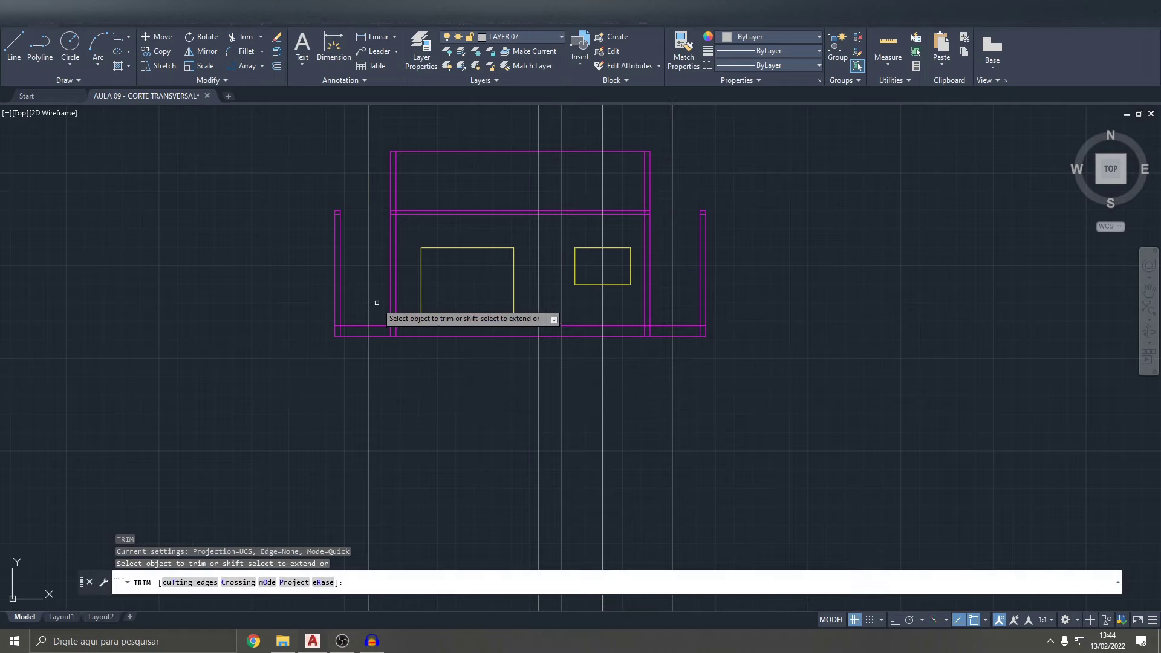
key(Return)
scroll(357, 381, up, 5)
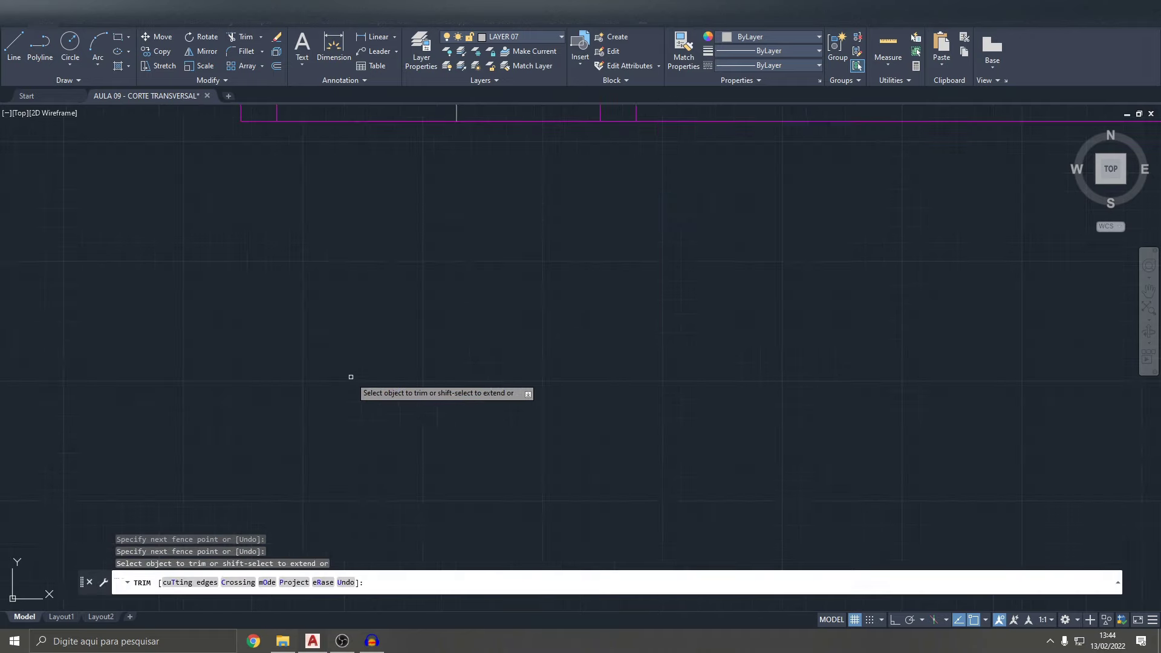
middle_drag(367, 282, 371, 365)
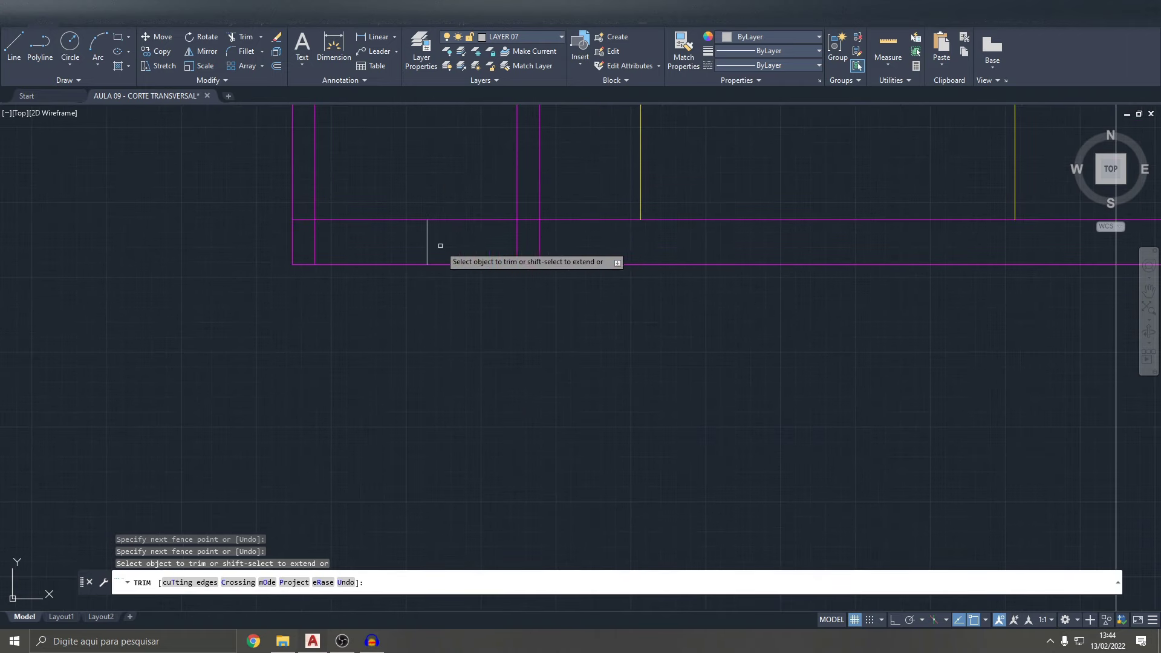
scroll(423, 254, down, 1)
scroll(461, 247, down, 4)
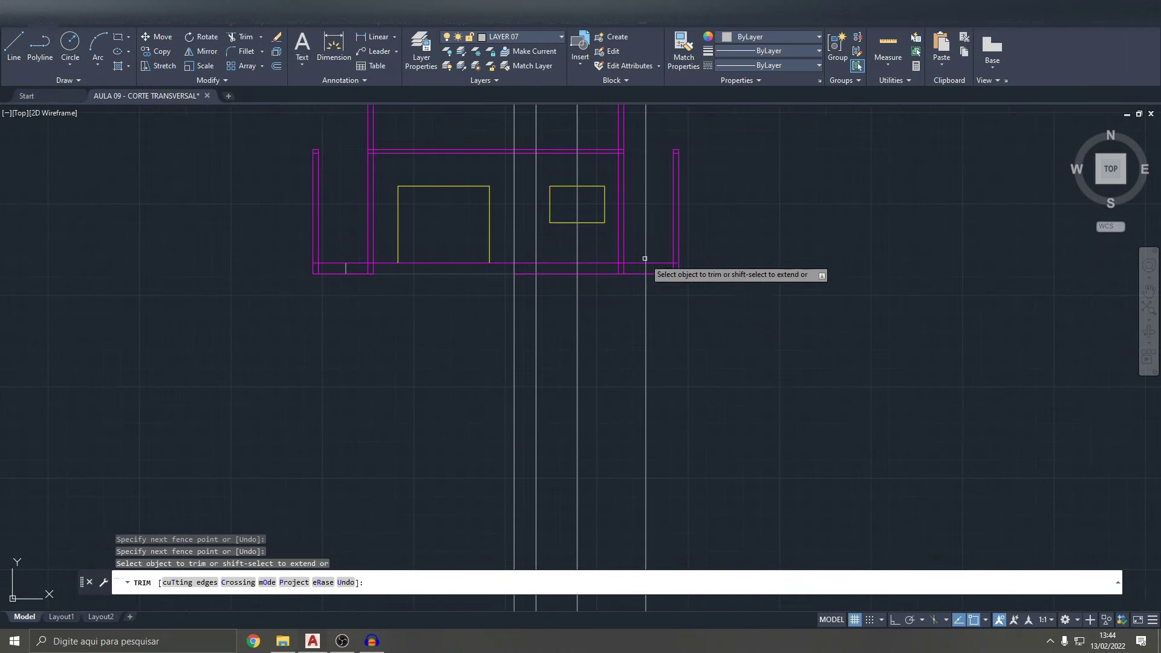
drag(656, 321, 632, 313)
scroll(678, 335, down, 2)
mouse_move(658, 319)
middle_down()
mouse_move(552, 355)
mouse_move(551, 371)
mouse_move(532, 376)
middle_up()
scroll(563, 326, up, 2)
- Fence-trim the remaining projection lines below the floor line, then end TRIM
click(556, 376)
click(469, 378)
key(Return)
scroll(569, 331, up, 4)
click(544, 329)
click(323, 326)
key(Return)
scroll(479, 415, down, 5)
mouse_move(480, 414)
middle_down()
mouse_move(526, 368)
mouse_move(547, 366)
middle_up()
key(Escape)
key(Escape)
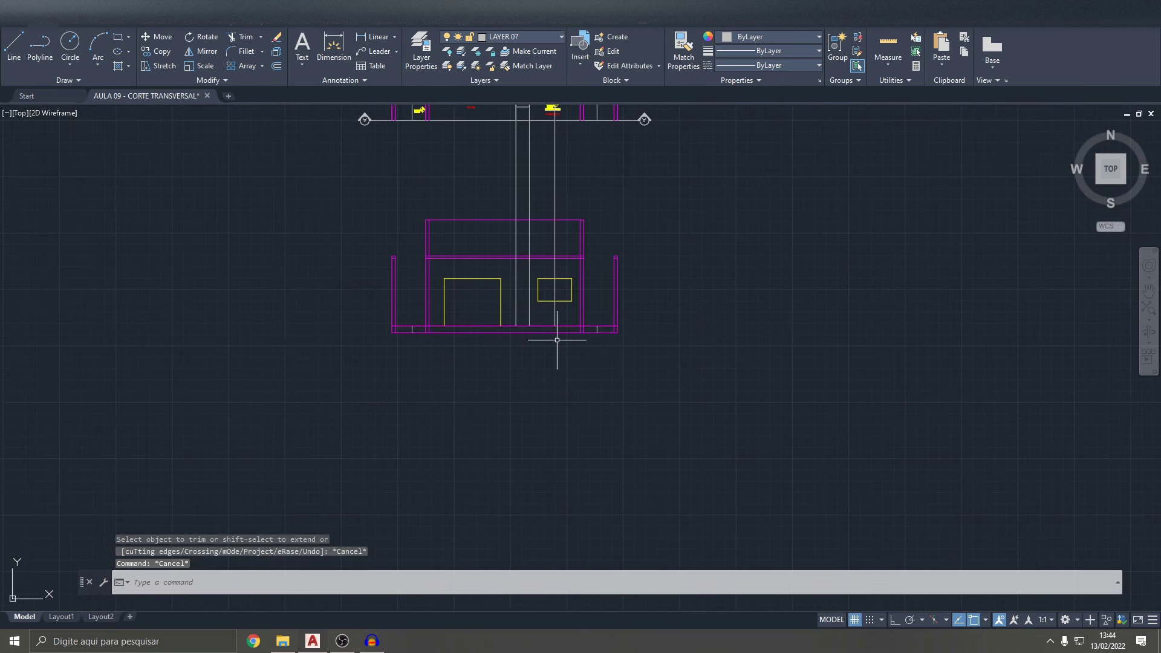
scroll(549, 325, up, 4)
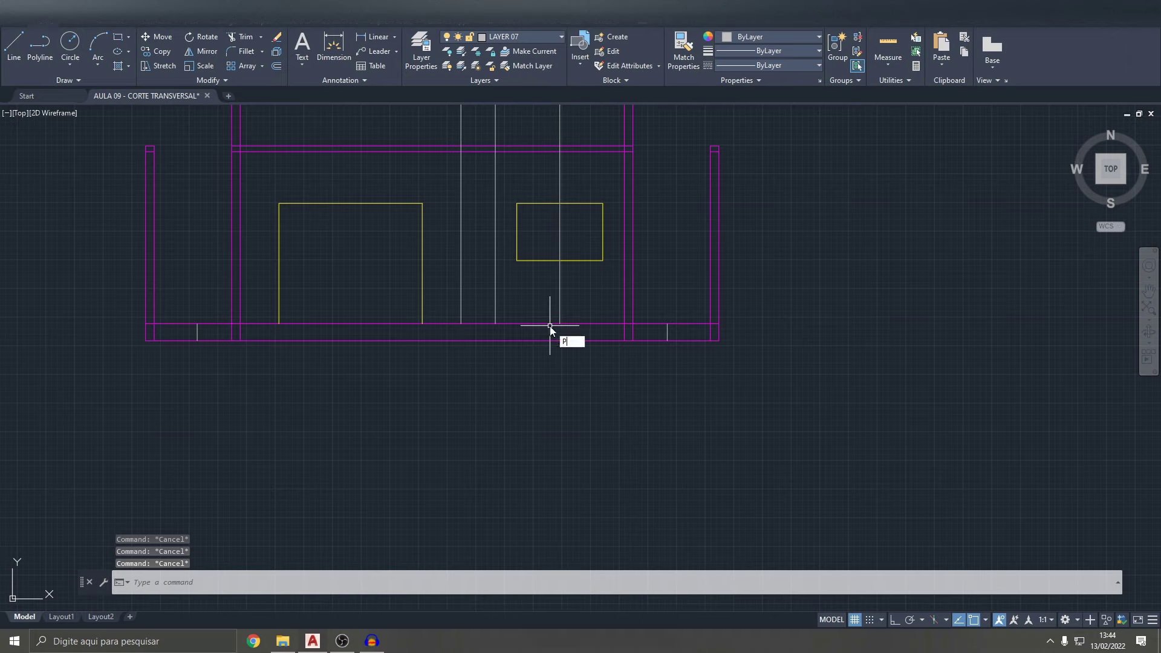
key(Return)
key(Escape)
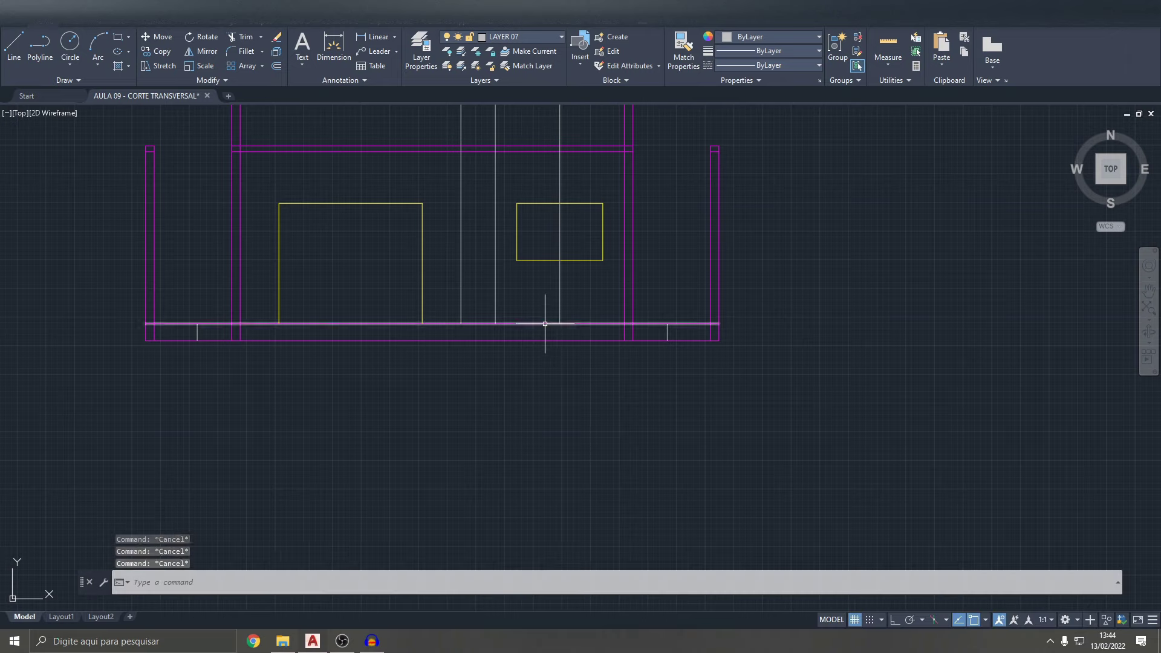
- Begin a 110 offset of the floor line, then cancel it
text(o)
key(Return)
text(110)
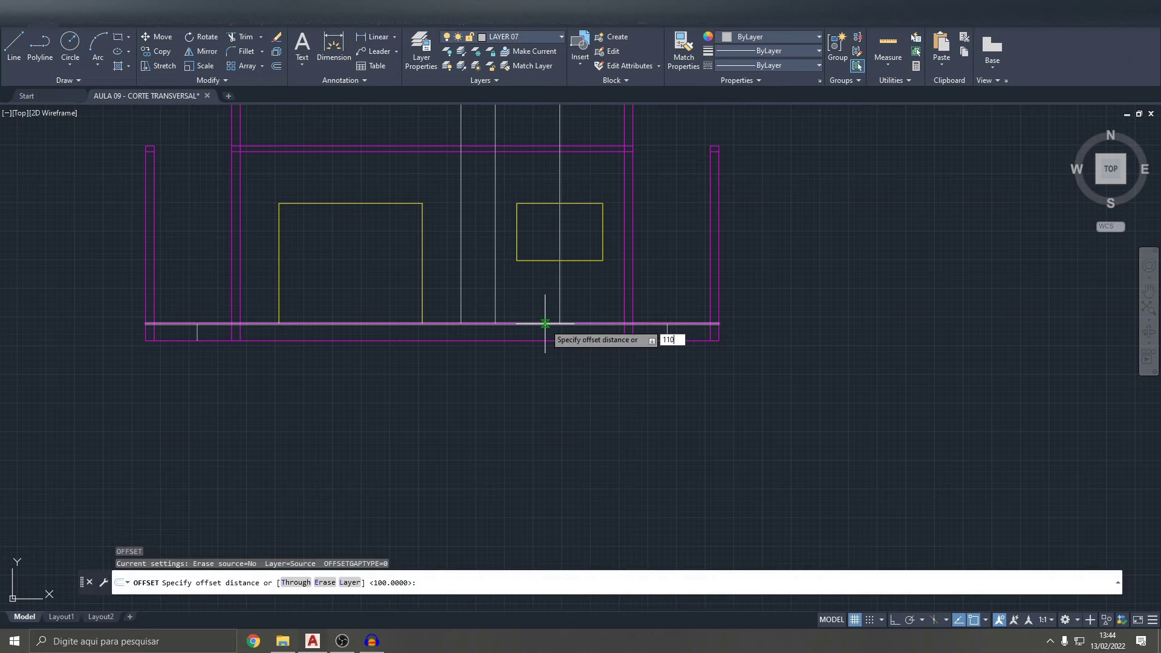
key(Return)
click(519, 323)
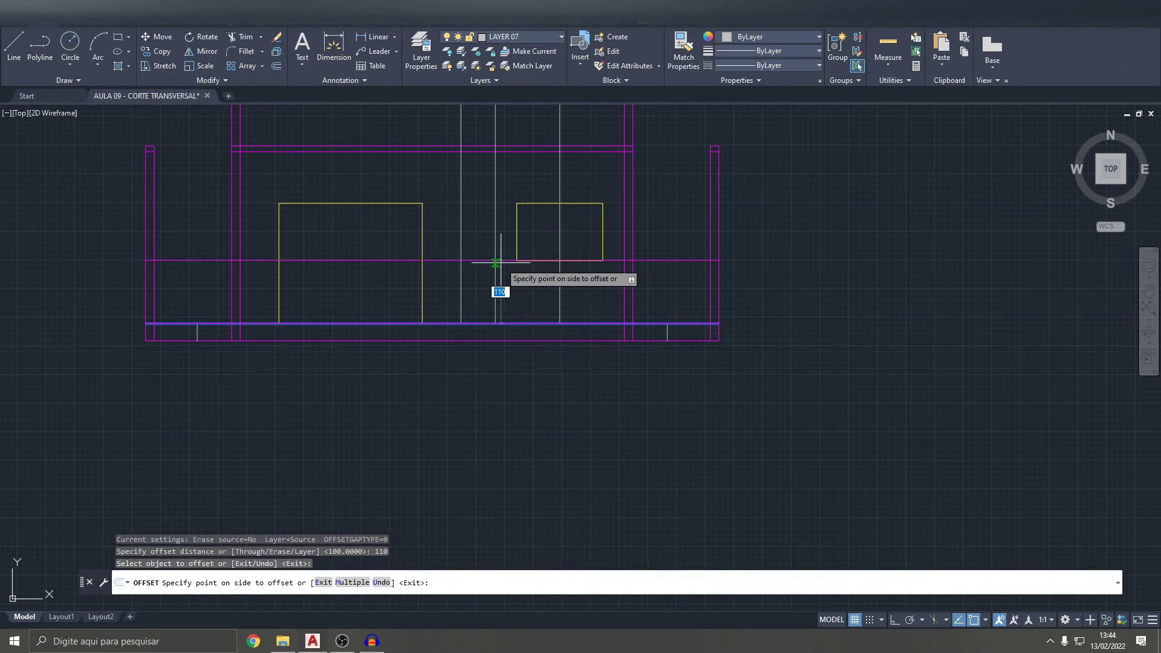
scroll(500, 262, up, 8)
scroll(501, 251, up, 6)
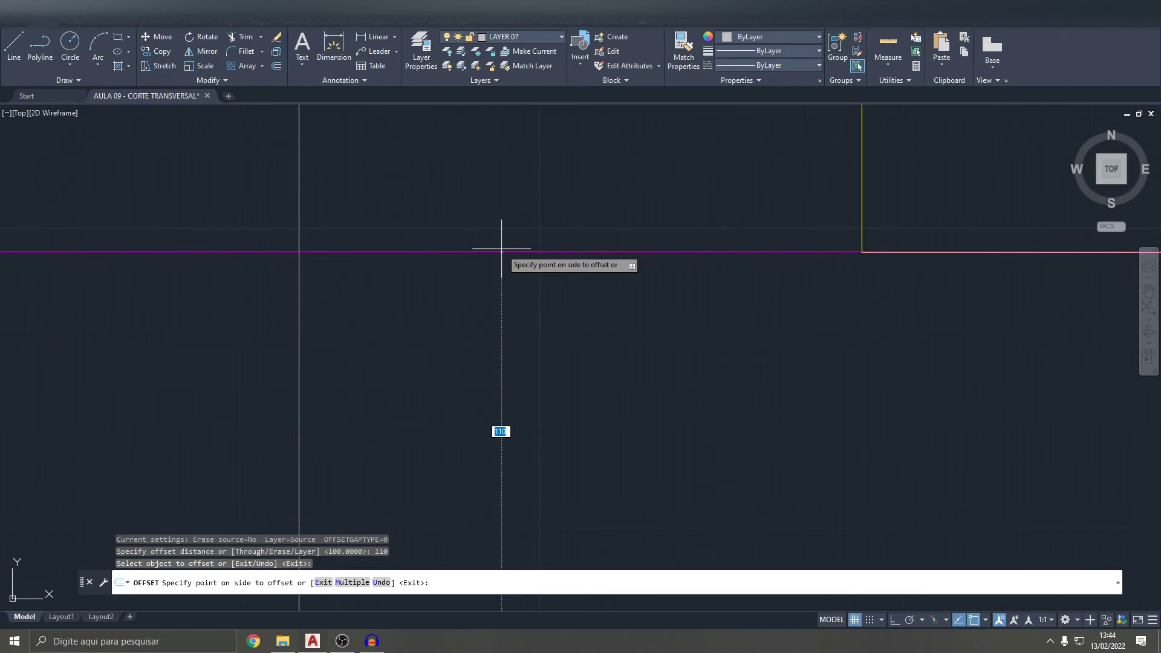
scroll(501, 249, down, 10)
key(Escape)
key(Escape)
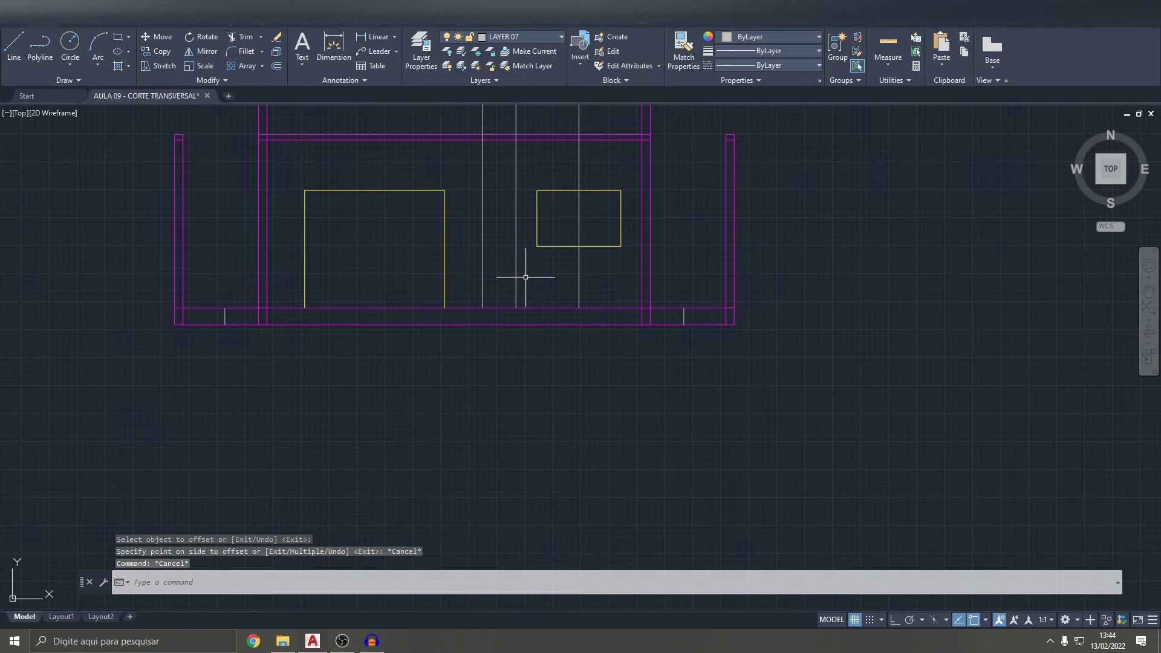
key(Escape)
- Draw a line leftward from the window's lower-left corner in the section
click(11, 51)
scroll(541, 250, up, 4)
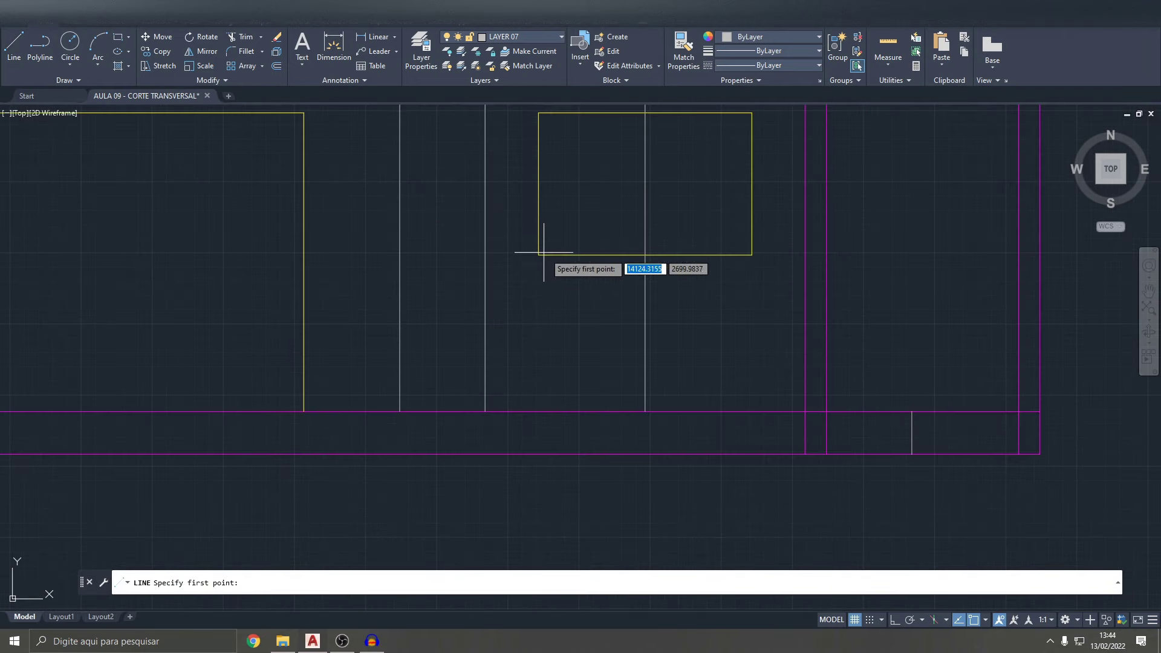
click(538, 255)
key(Escape)
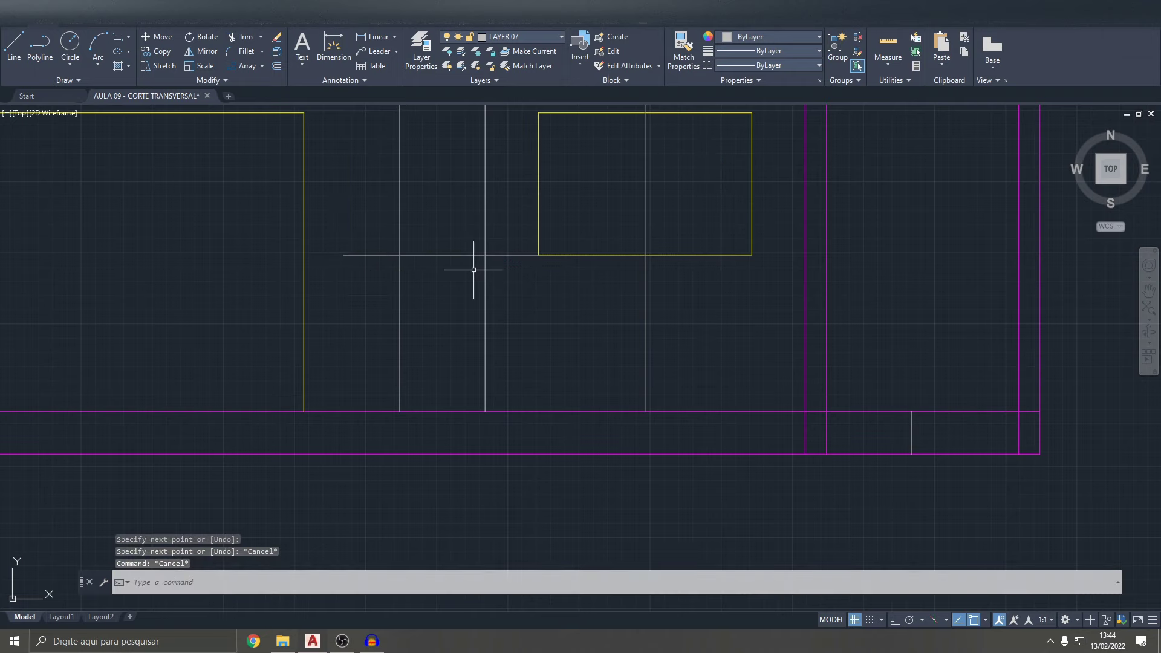
text(tr)
key(Return)
- Trim the line ends at the window corner and the leftover horizontal stub
click(542, 262)
click(484, 229)
key(Return)
click(370, 255)
scroll(399, 303, down, 4)
scroll(422, 306, up, 2)
middle_drag(428, 74, 451, 232)
scroll(451, 233, down, 4)
scroll(467, 202, up, 5)
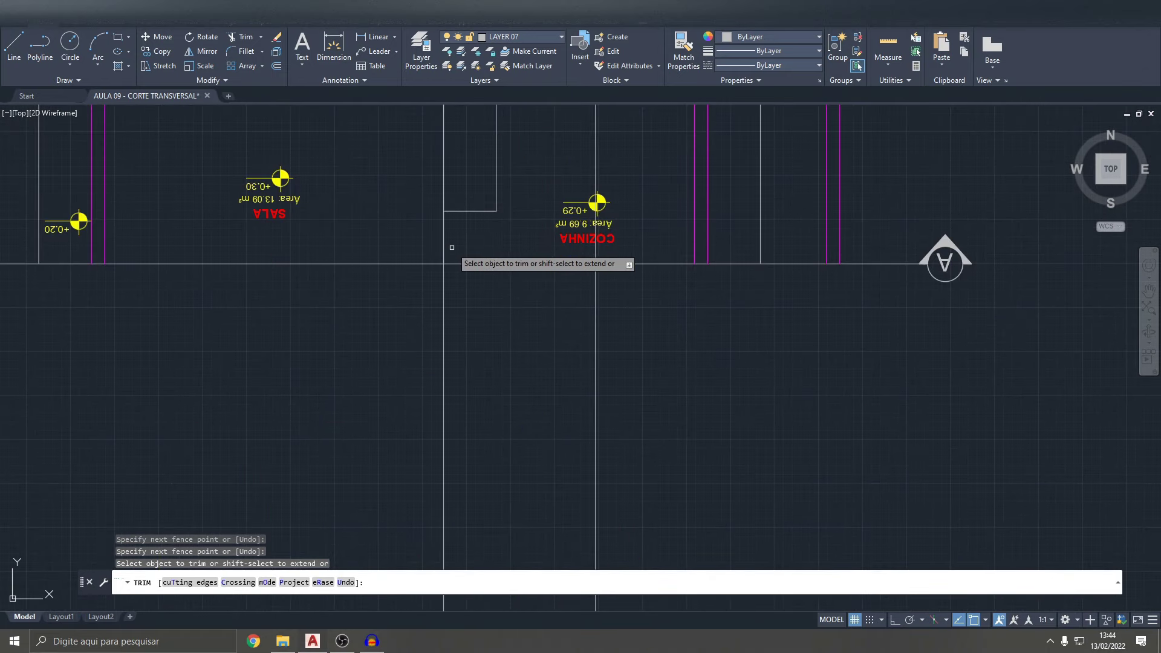
scroll(476, 240, down, 5)
scroll(478, 254, up, 4)
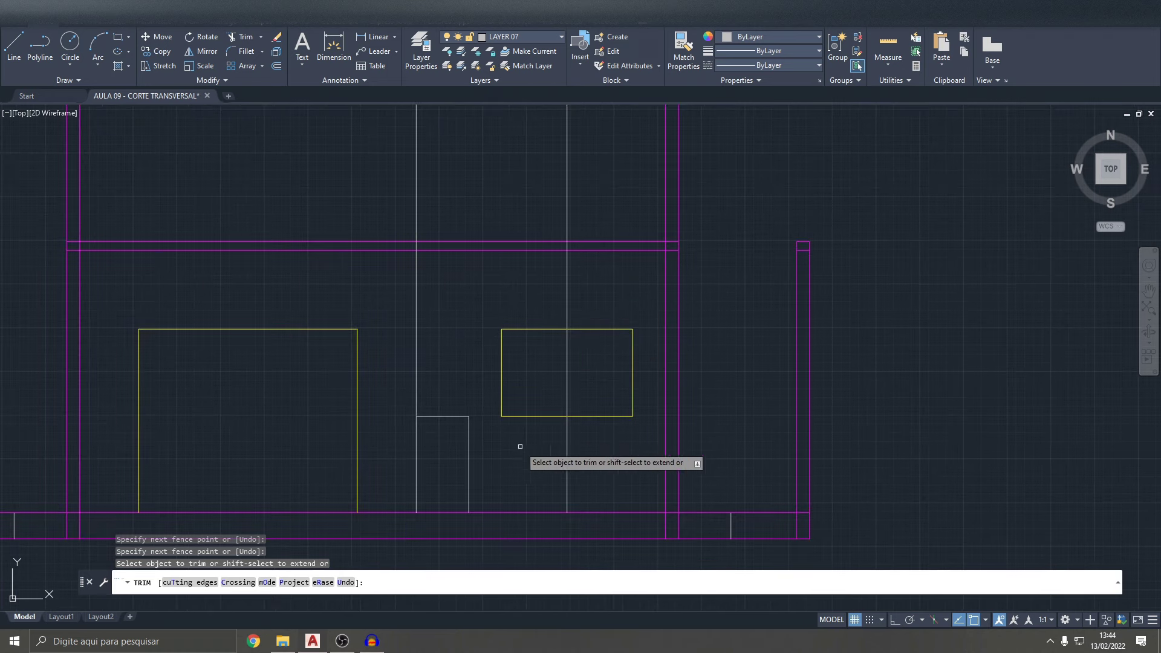
scroll(425, 253, up, 7)
scroll(455, 251, down, 5)
key(Escape)
key(Escape)
- Erase the upper vertical line from the section
click(448, 197)
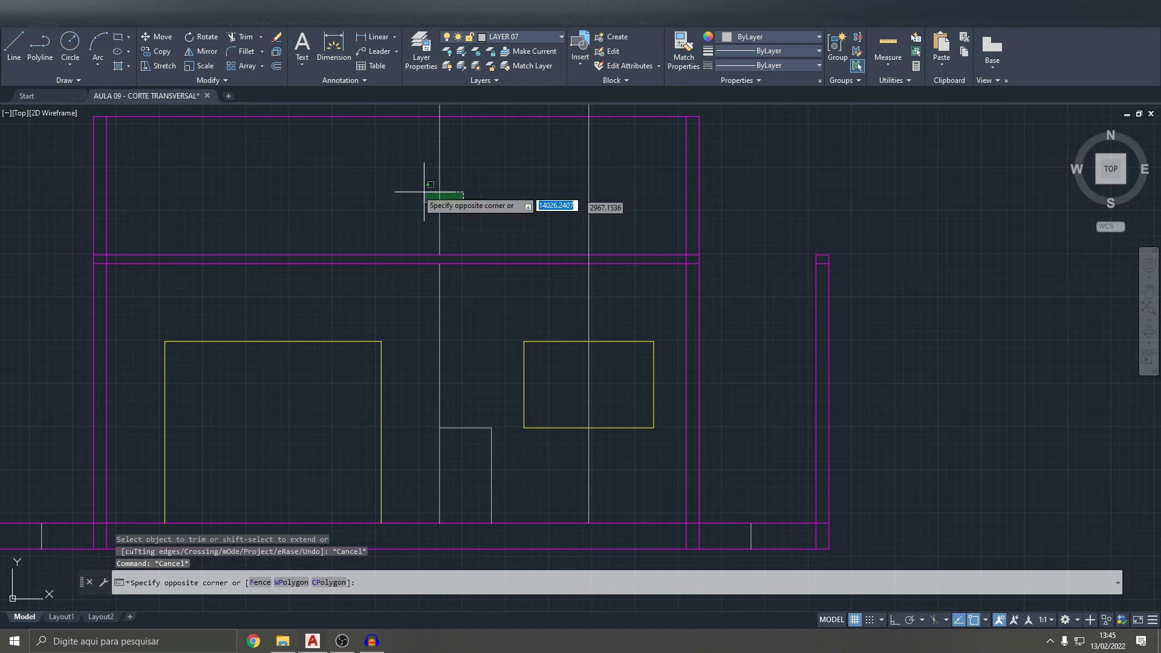
click(409, 186)
scroll(482, 199, down, 5)
scroll(615, 470, up, 4)
key(Delete)
scroll(499, 223, up, 3)
scroll(441, 238, down, 5)
scroll(466, 267, up, 2)
scroll(484, 228, up, 2)
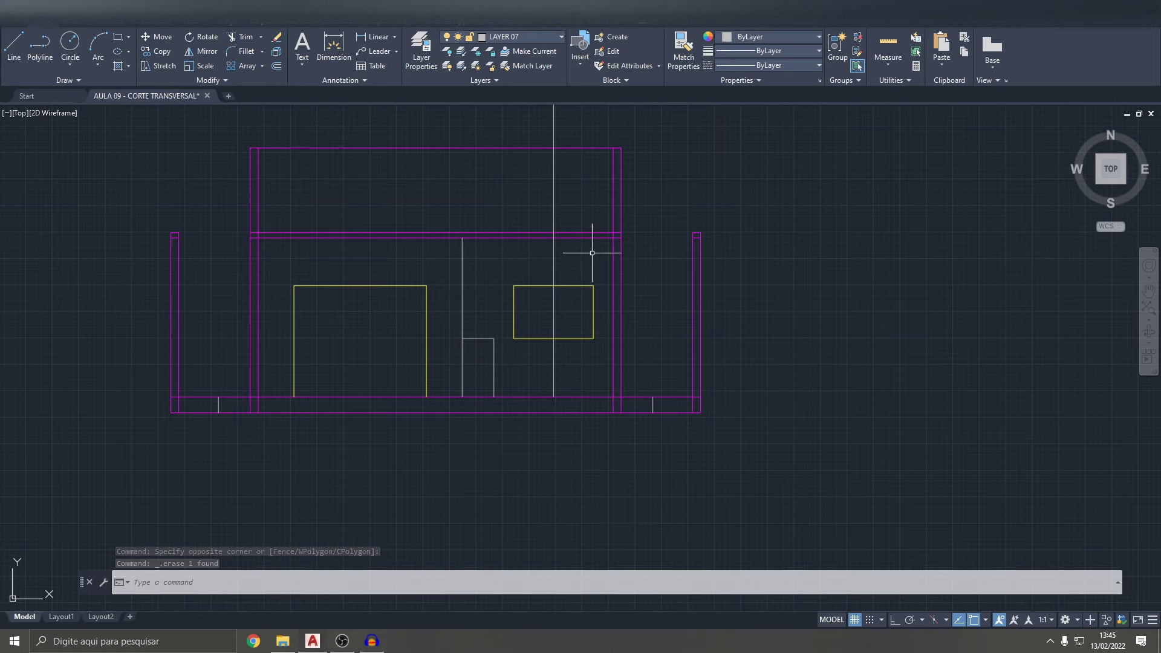
middle_drag(531, 376, 492, 317)
scroll(500, 259, up, 1)
scroll(499, 268, up, 1)
text(O)
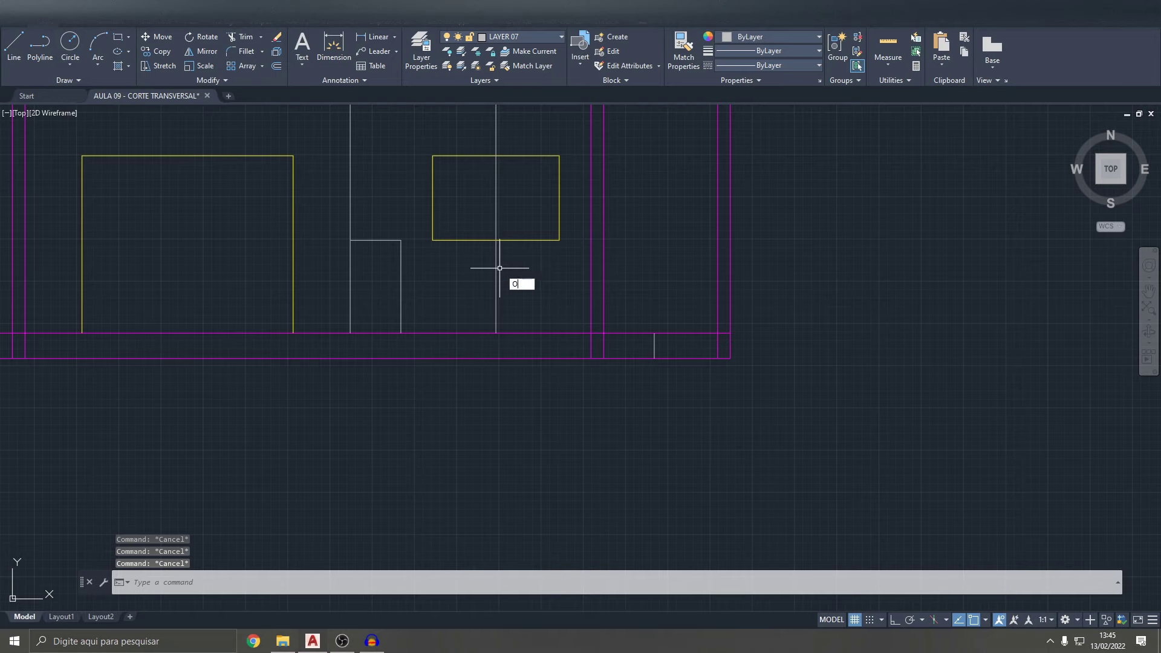
- Offset the floor line 90 upward to create the counter top line
key(Return)
text(0)
key(Return)
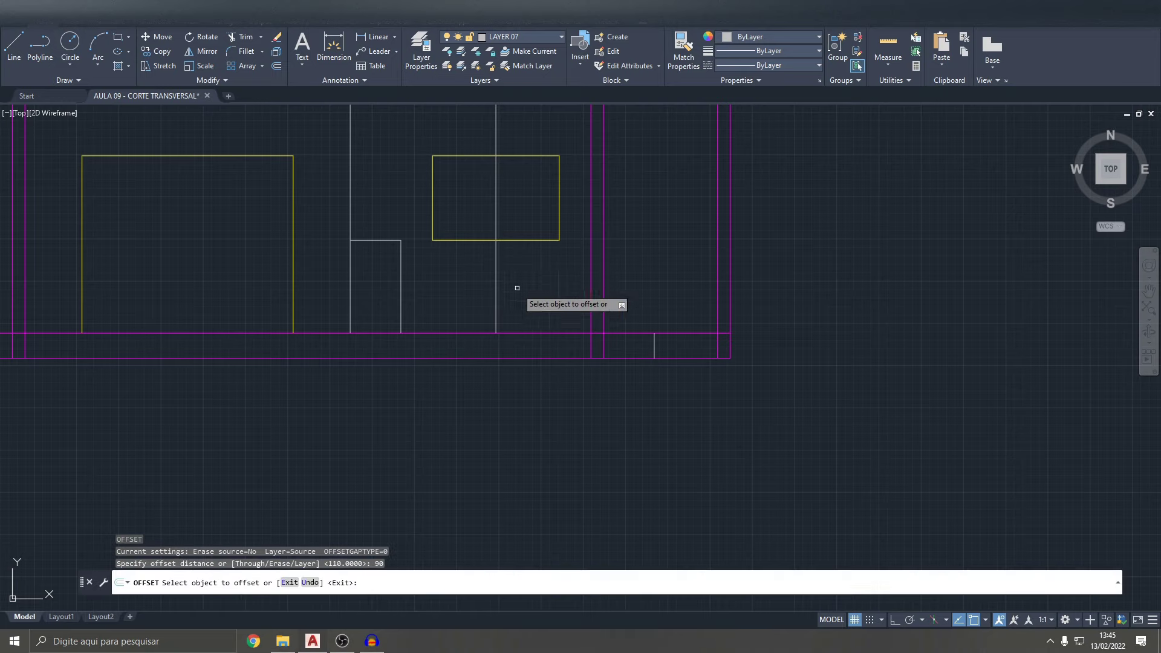
click(532, 330)
click(531, 289)
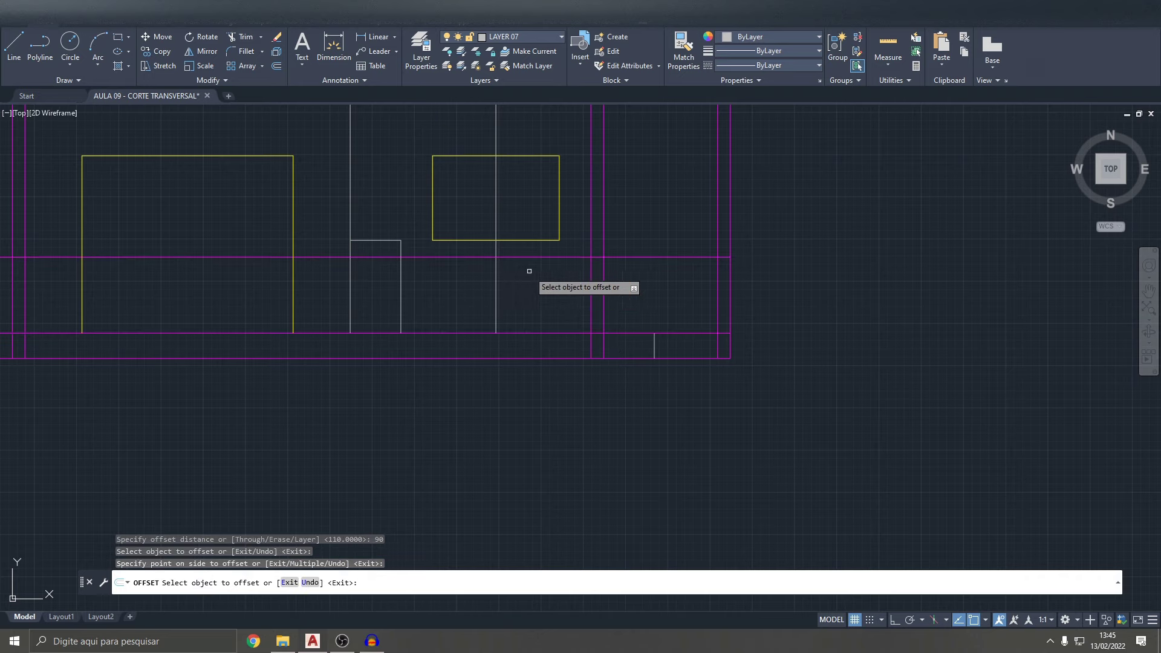
key(Escape)
- Trim the counter line to end at the right wall and delete its leftover left piece
key(Return)
scroll(605, 242, up, 5)
drag(646, 210, 656, 233)
scroll(695, 212, down, 3)
click(765, 215)
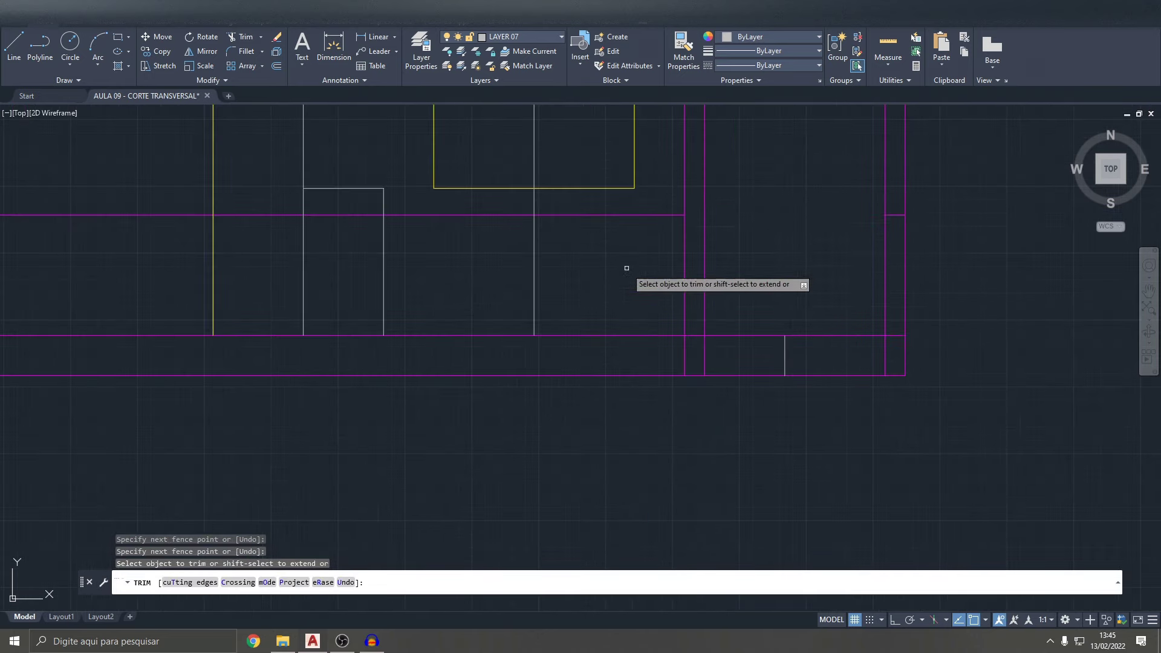
click(345, 214)
key(Escape)
click(200, 242)
click(129, 186)
key(Delete)
key(Escape)
right_click(480, 230)
key(Escape)
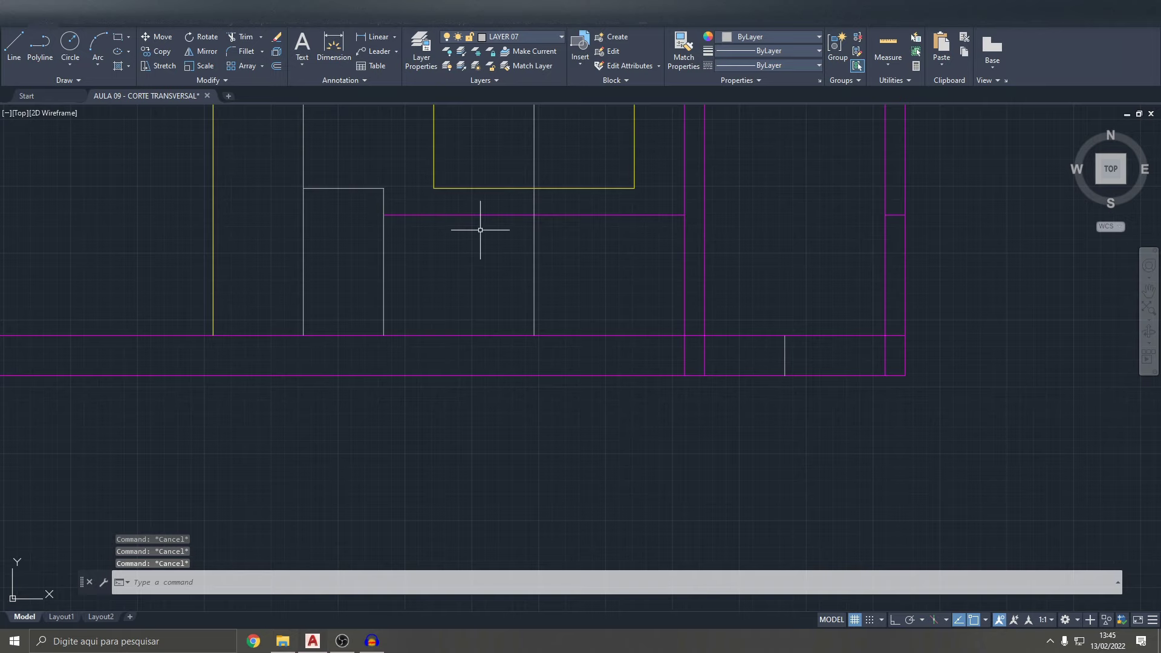
- Offset the counter top line 2 units downward
text(o)
key(Return)
text(2)
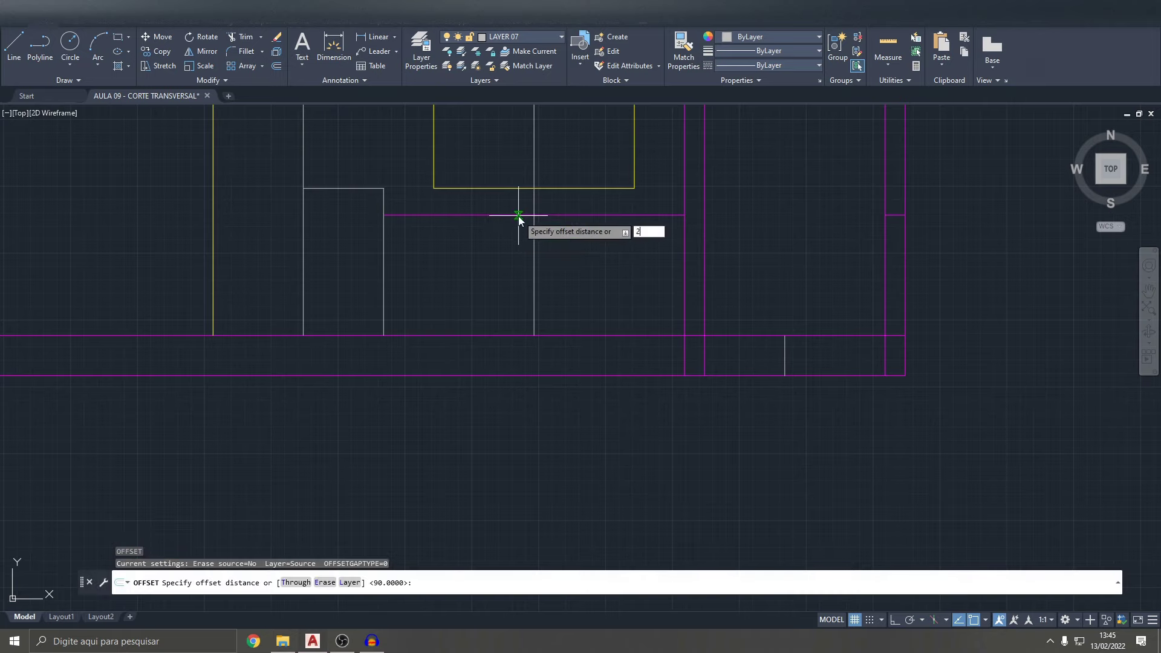
key(Return)
scroll(512, 209, up, 4)
click(519, 235)
click(547, 255)
scroll(547, 254, down, 2)
key(Escape)
key(Escape)
scroll(542, 263, up, 4)
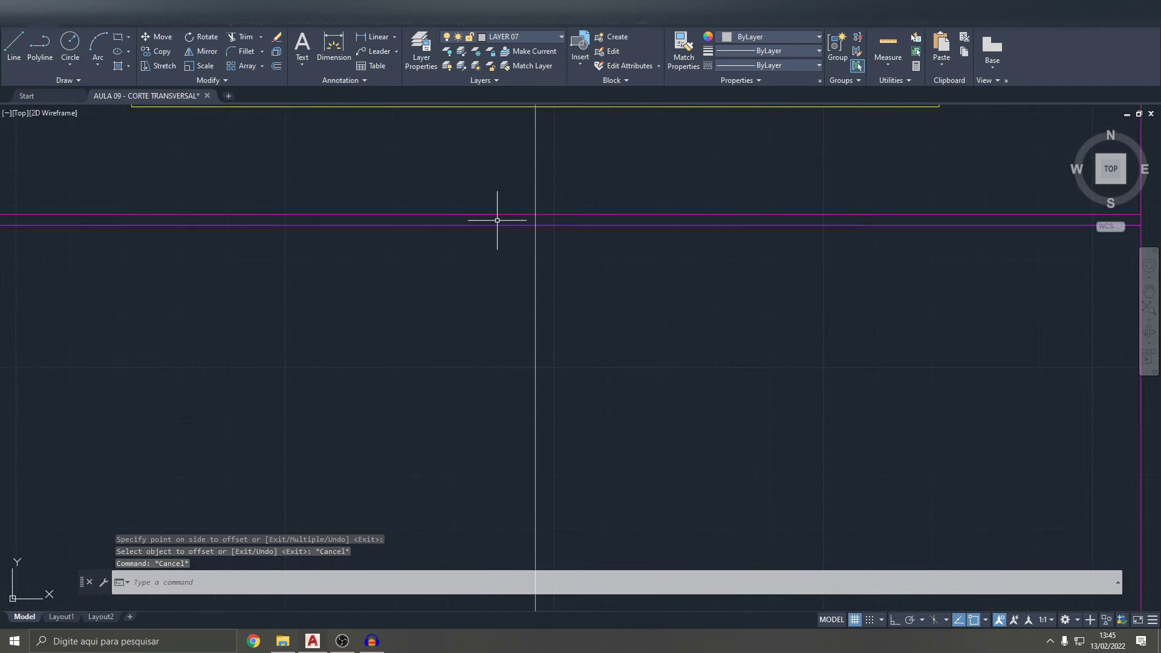
scroll(520, 245, down, 2)
key(Escape)
key(Escape)
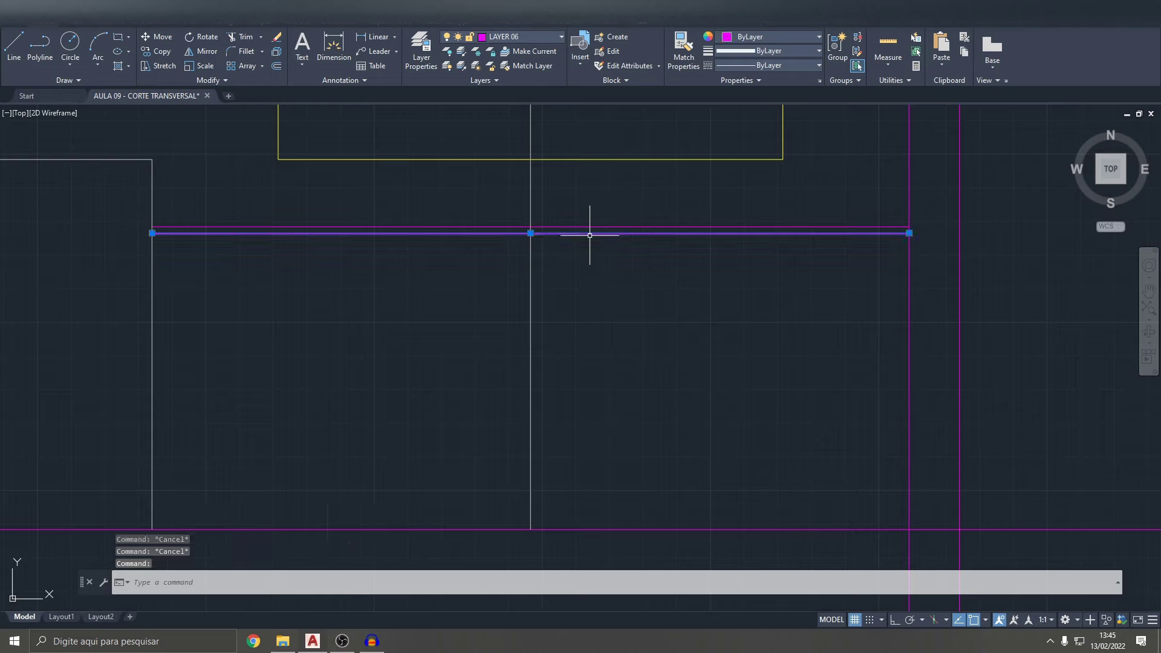
- Delete the extra line and offset the magenta counter line by 7
key(Delete)
text(o)
key(Return)
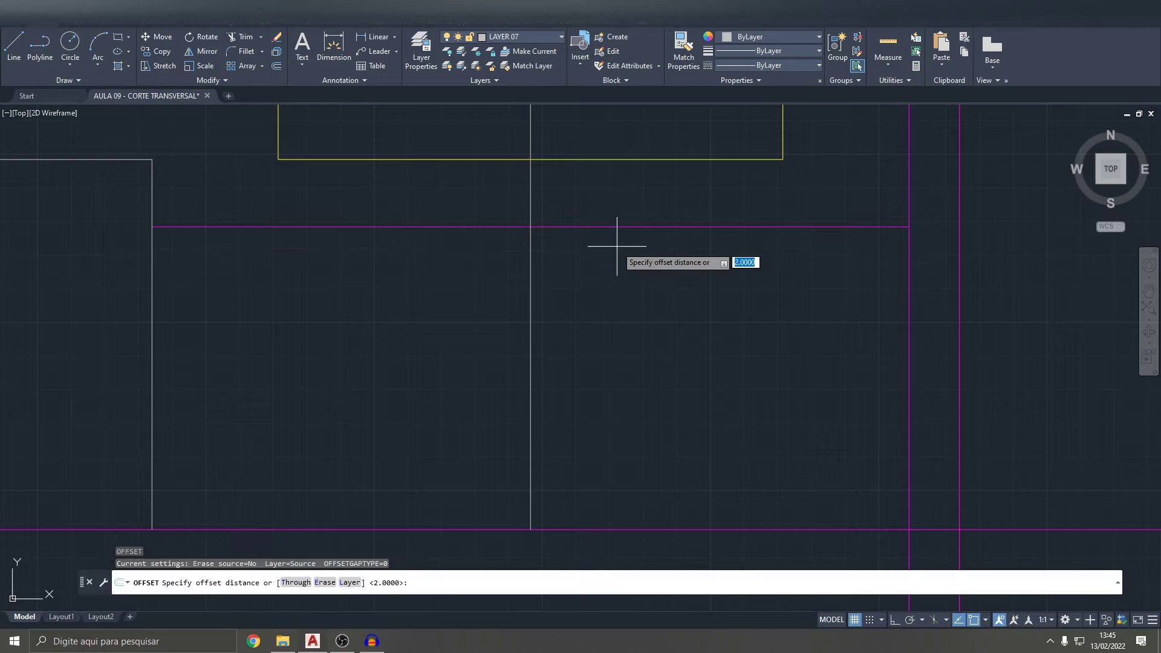
text(7)
key(Return)
click(604, 230)
click(600, 275)
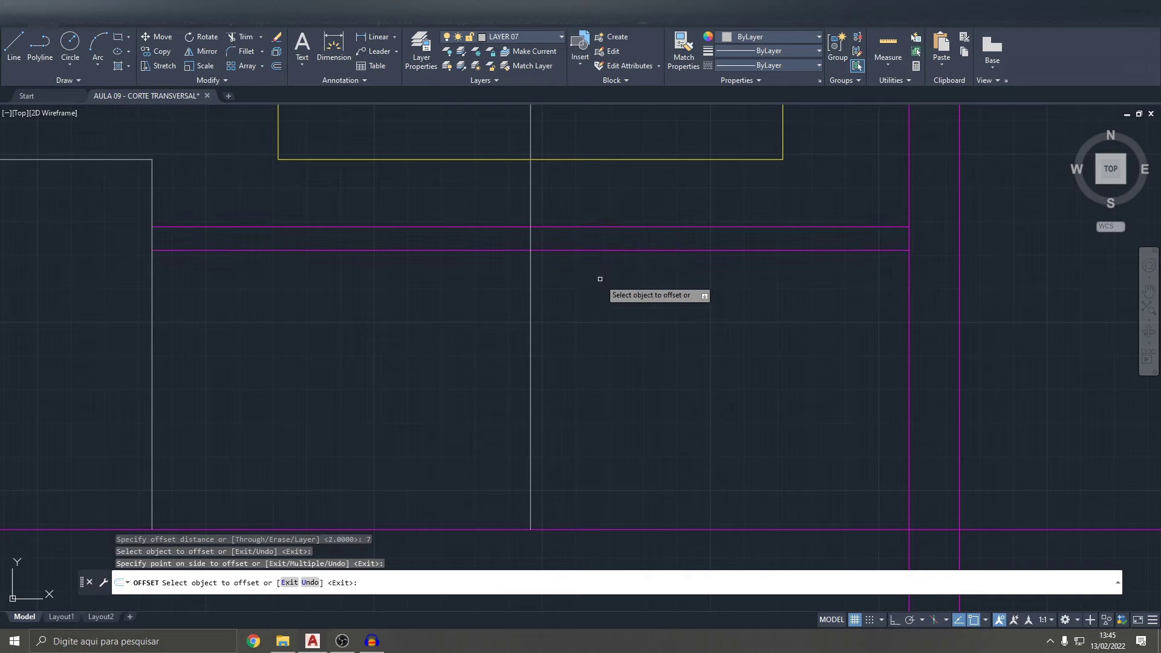
middle_drag(512, 291, 503, 293)
key(Escape)
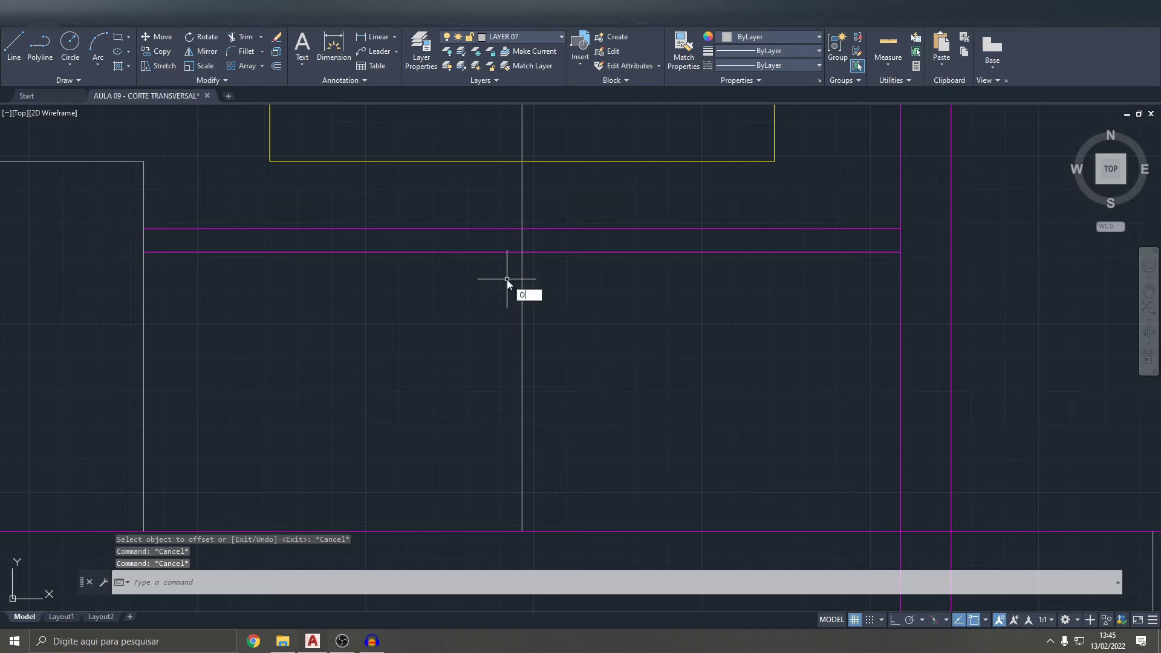
- Offset the vertical projection line 40 units to both the right and left
key(Return)
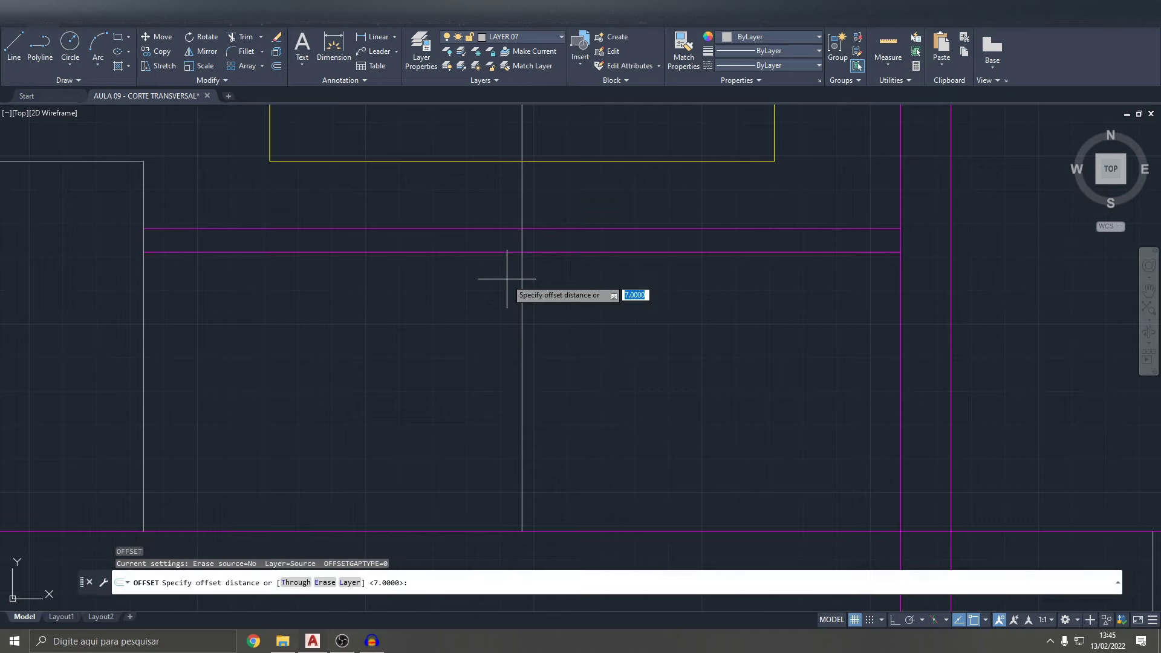
text(0)
key(Return)
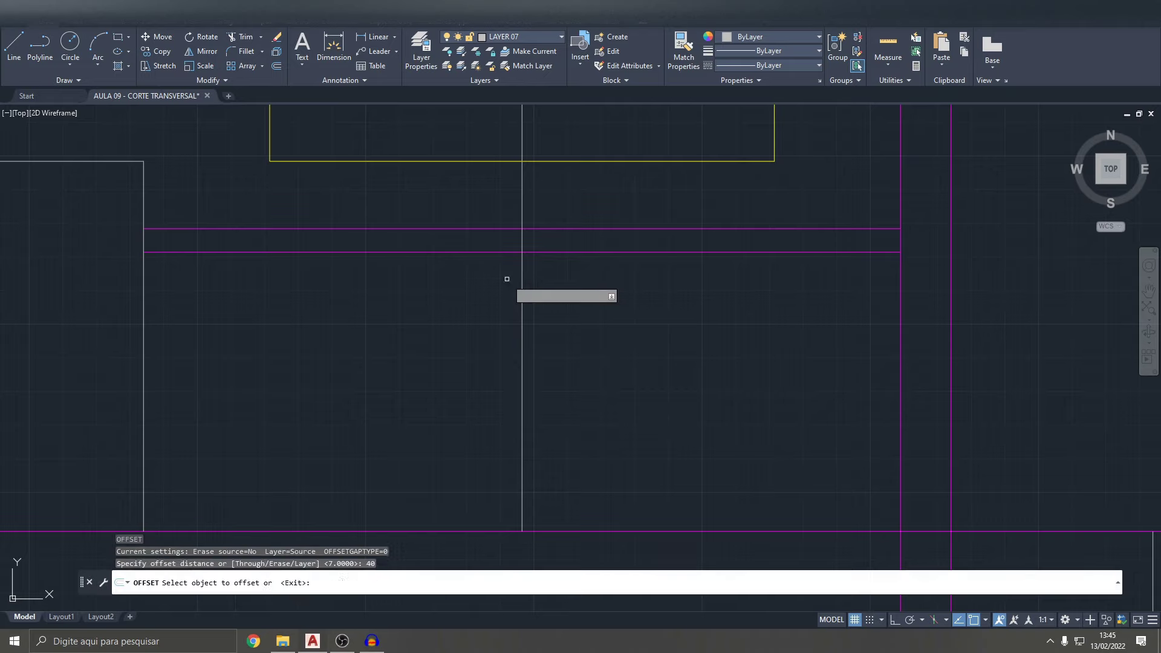
click(522, 289)
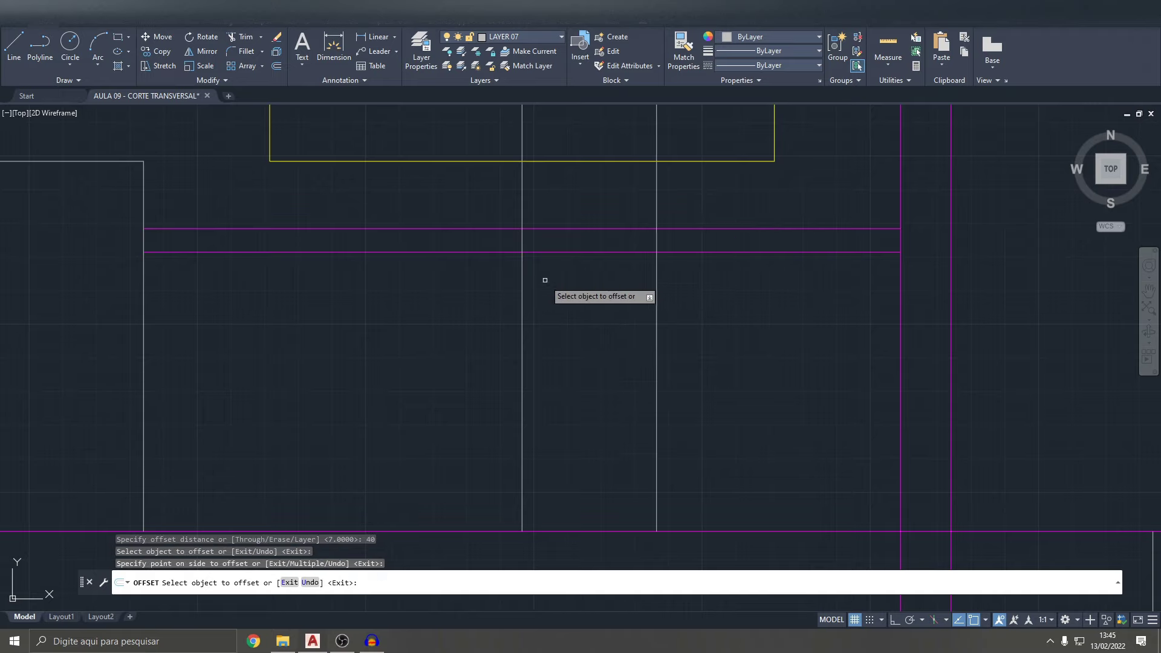
click(522, 292)
click(487, 297)
key(Escape)
key(Escape)
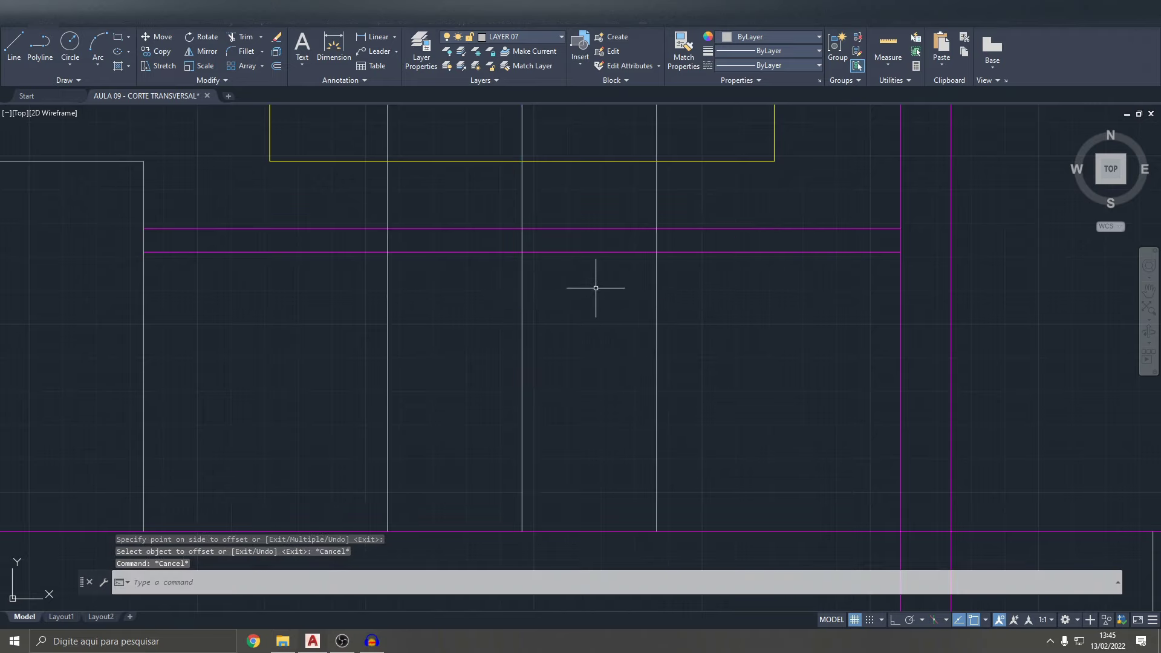
- Offset the lower counter line 10 units downward for the sink bottom
text(o)
key(Return)
text(0)
key(Return)
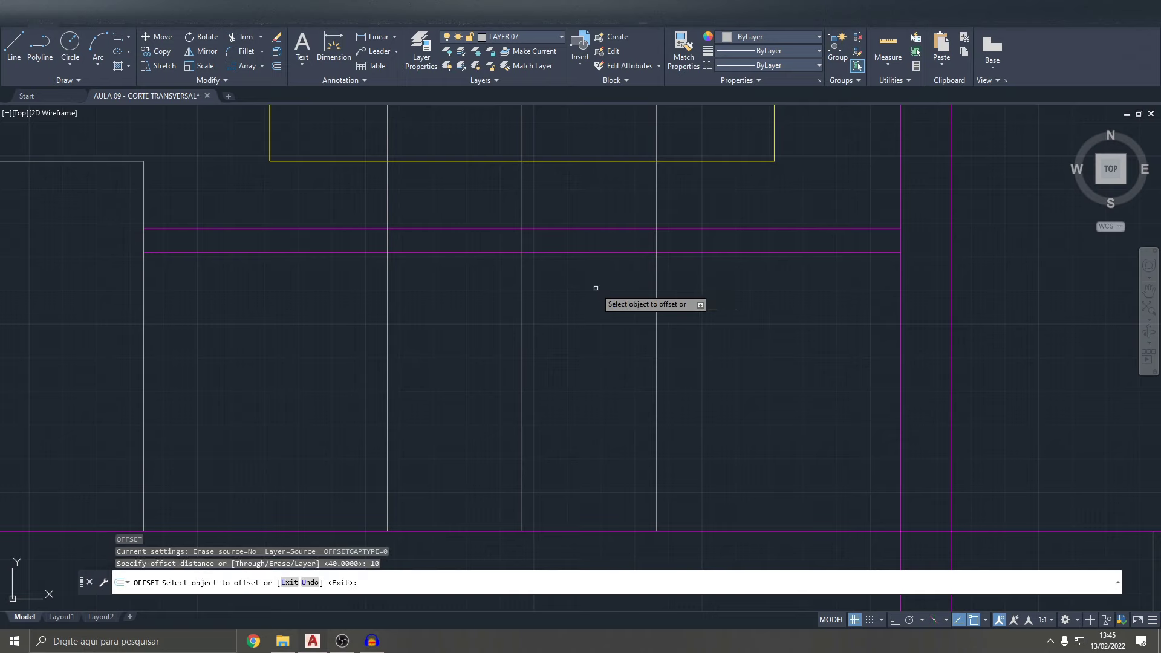
click(579, 253)
click(586, 302)
key(Escape)
key(Escape)
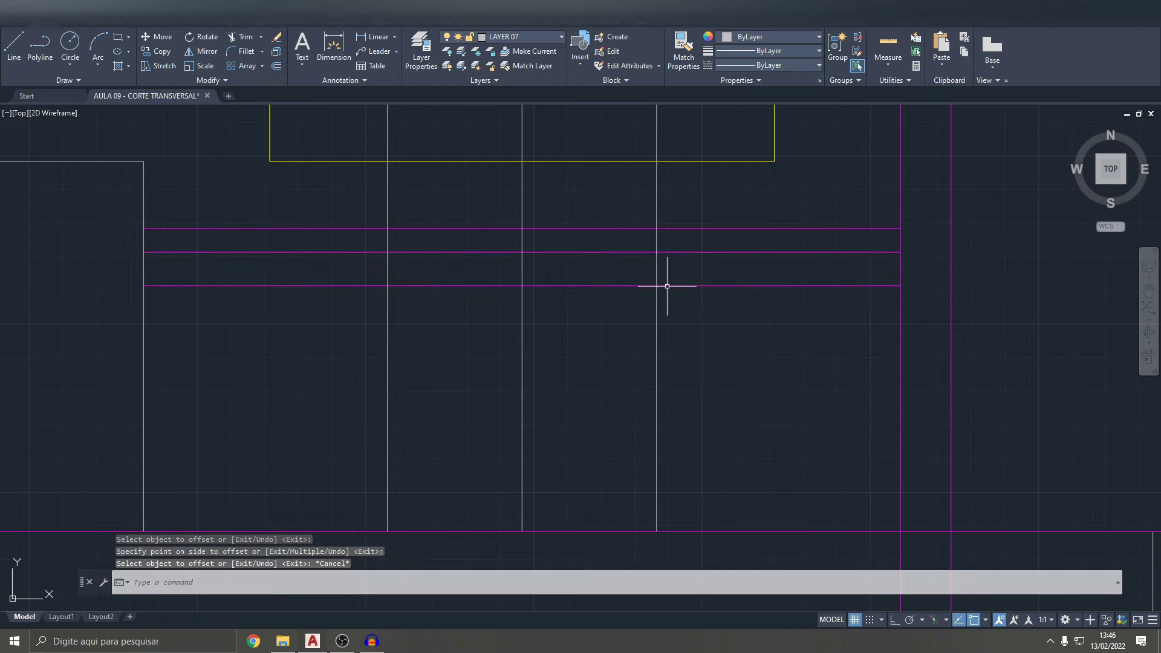
- Trim the projection lines and new line into a clean sink box under the counter
text(tr)
key(Return)
mouse_move(679, 311)
mouse_down()
mouse_move(381, 320)
mouse_move(357, 302)
mouse_up()
click(339, 285)
drag(640, 339, 694, 277)
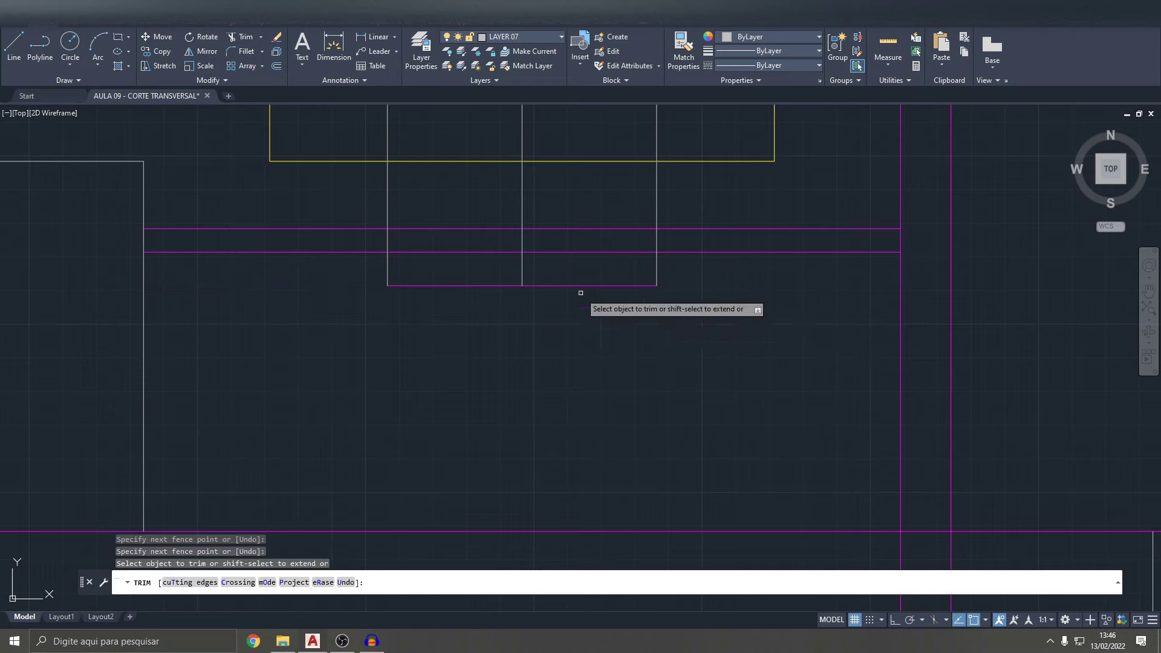
drag(581, 293, 524, 275)
drag(676, 237, 375, 239)
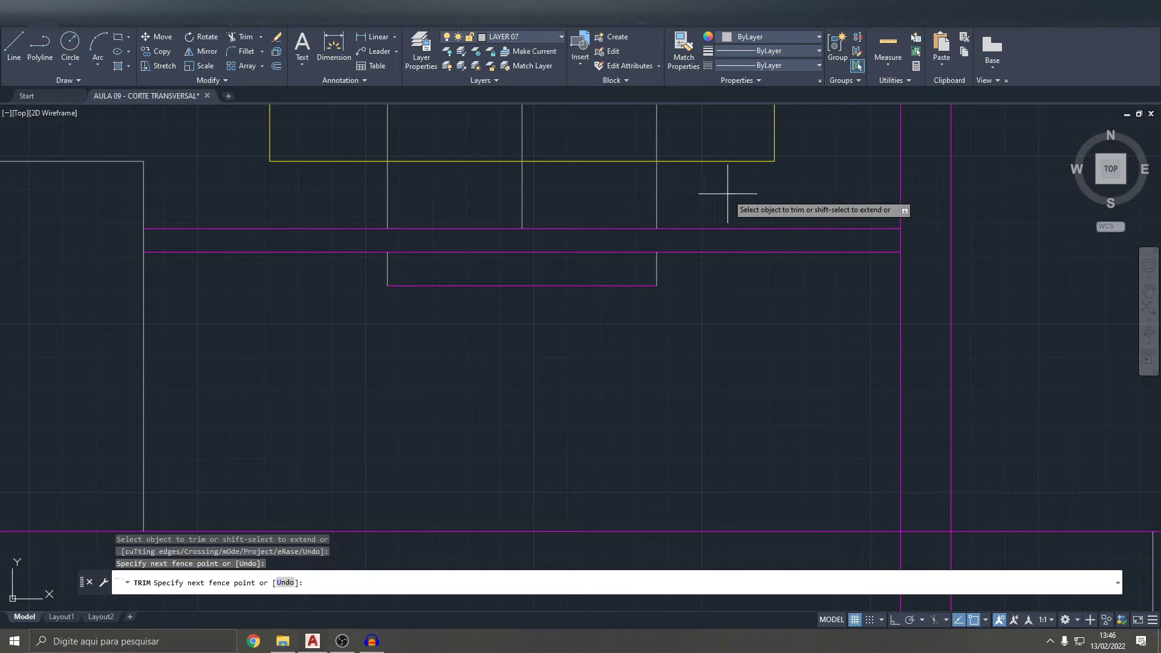
drag(731, 199, 337, 225)
scroll(487, 187, down, 4)
scroll(544, 373, up, 2)
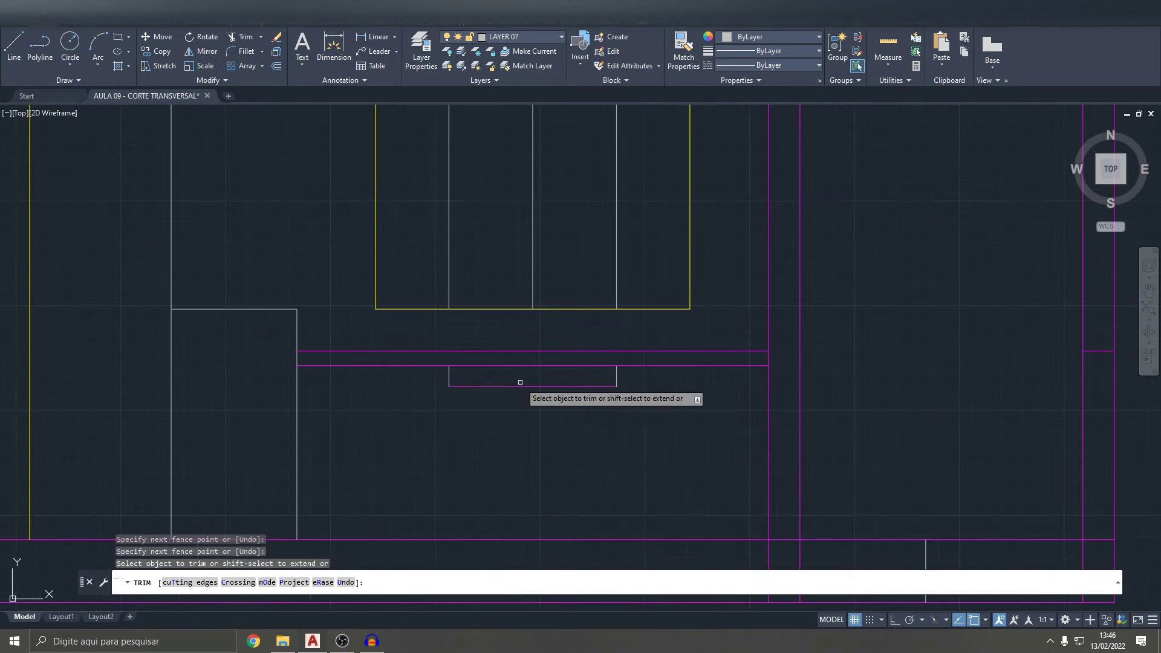
key(Escape)
- Offset the sink's left and right sides 10 units inward
text(o)
key(space)
text(10)
key(Return)
scroll(471, 342, up, 4)
click(412, 404)
click(457, 402)
click(837, 396)
key(Escape)
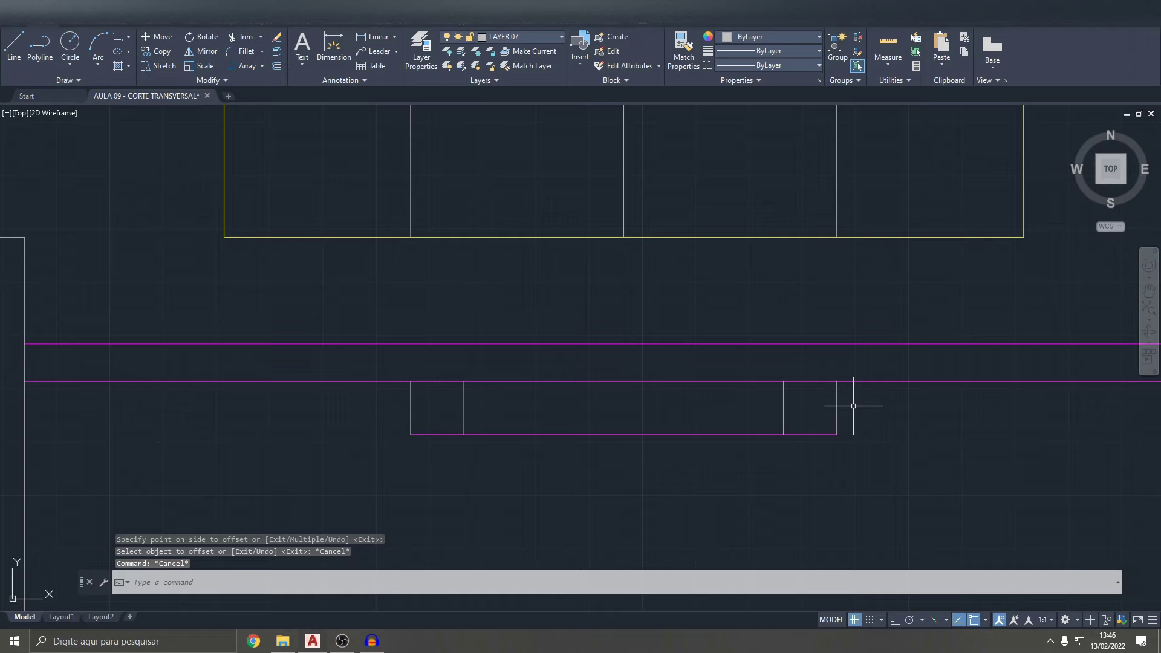
- Trim away the sink's outer left and right sides
text(tr)
key(space)
drag(853, 404, 808, 481)
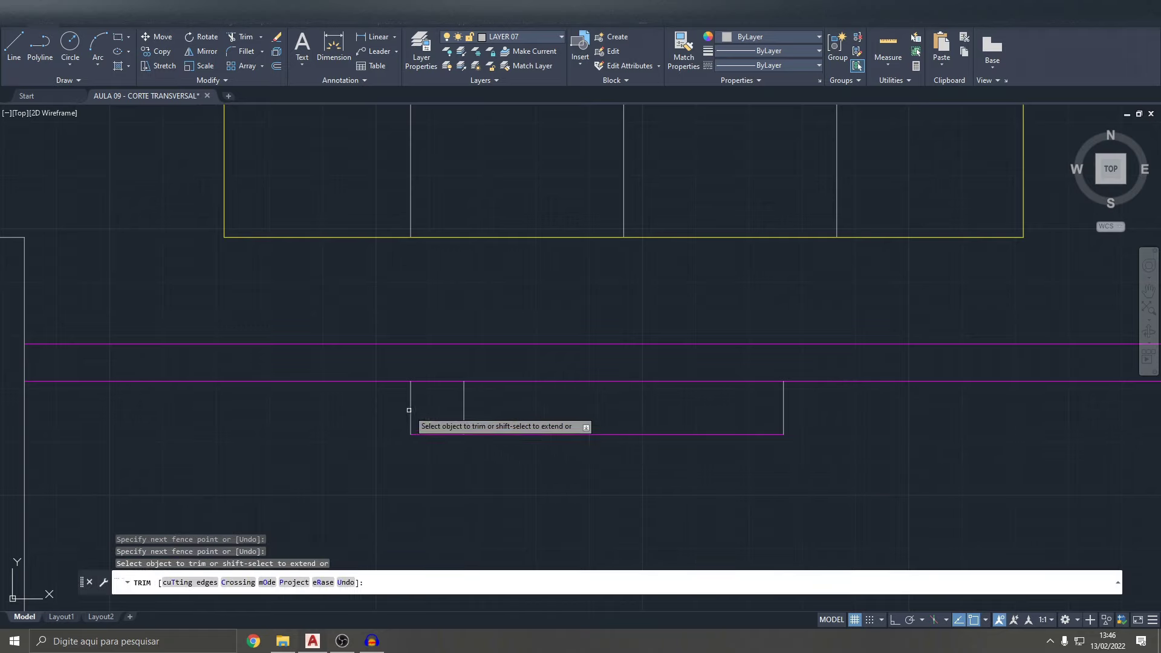
drag(390, 402, 440, 462)
scroll(545, 436, down, 4)
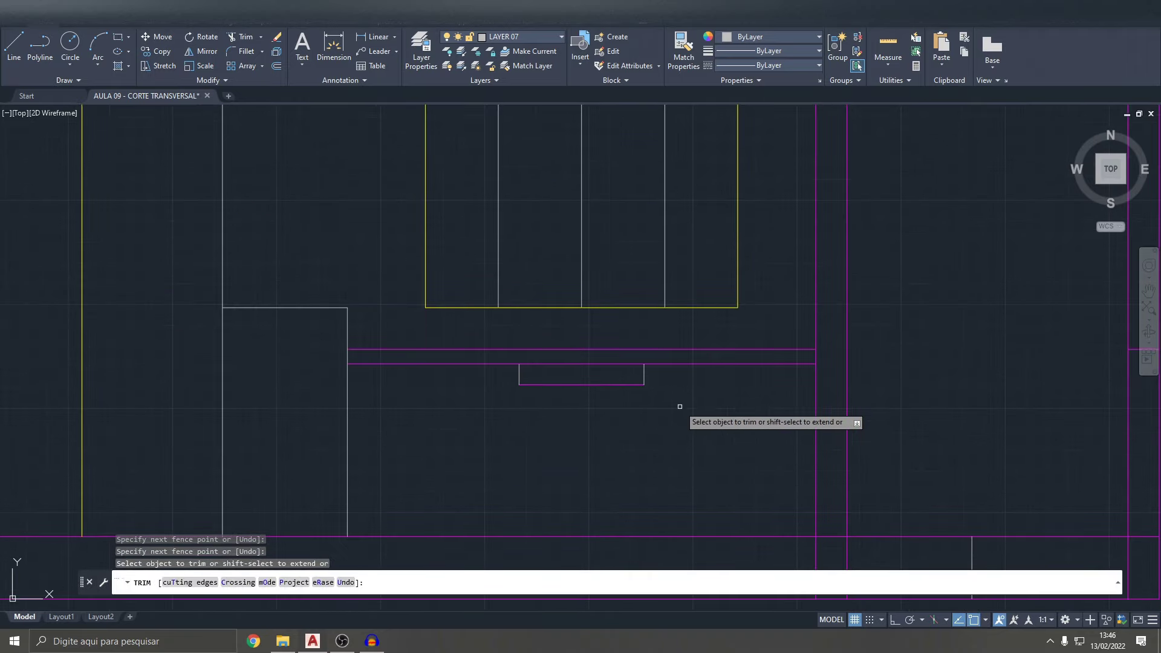
middle_drag(680, 404, 654, 427)
key(Escape)
key(Escape)
middle_drag(617, 358, 607, 430)
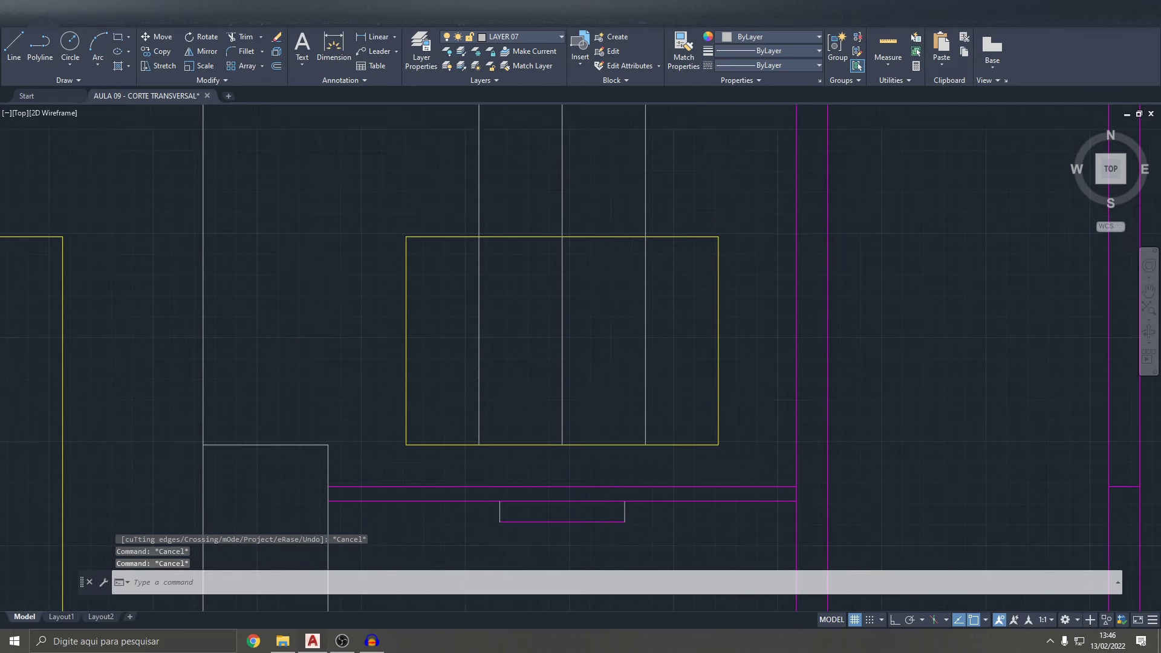
click(653, 310)
- Delete the two extra projection lines inside the window, leaving one centre mullion
key(Delete)
click(479, 309)
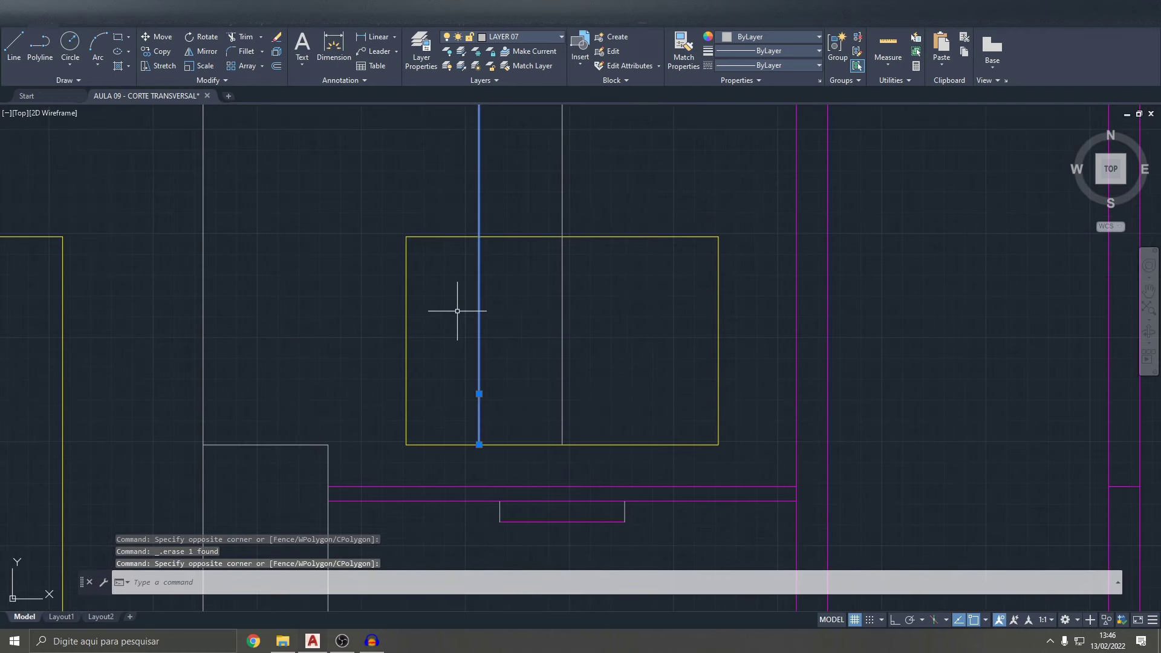
key(Delete)
scroll(533, 342, down, 4)
scroll(533, 342, up, 4)
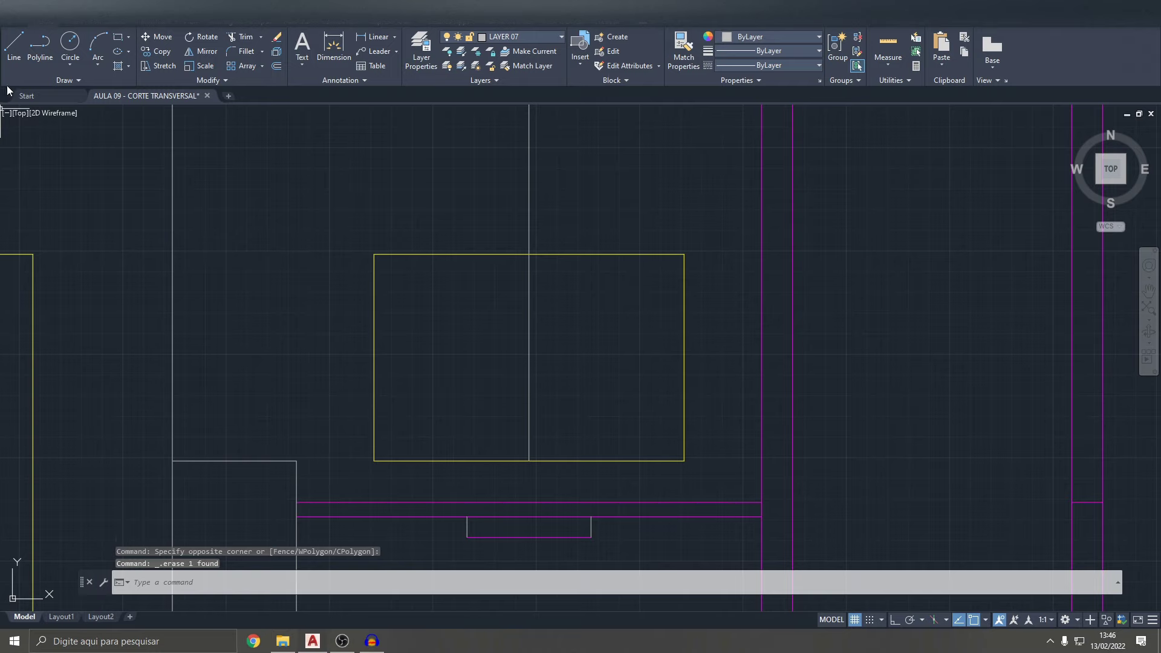
- Trim the line sticking out above the window
click(13, 45)
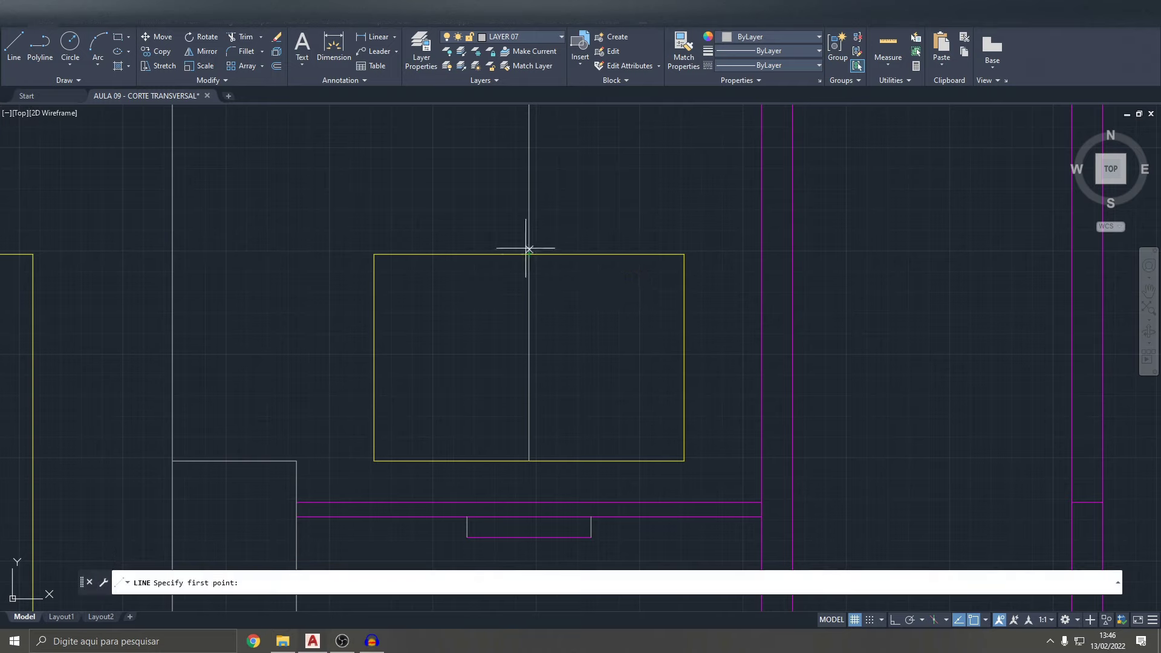
key(Escape)
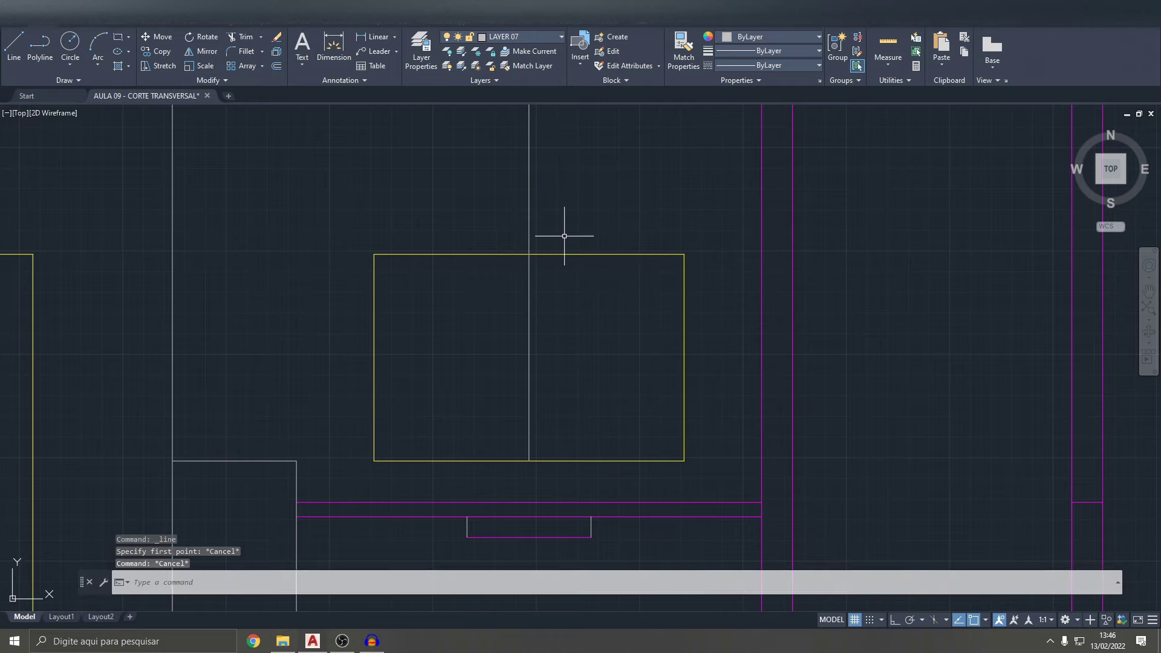
text(tr)
key(Return)
drag(575, 215, 490, 212)
scroll(595, 244, down, 4)
scroll(595, 243, down, 4)
key(Escape)
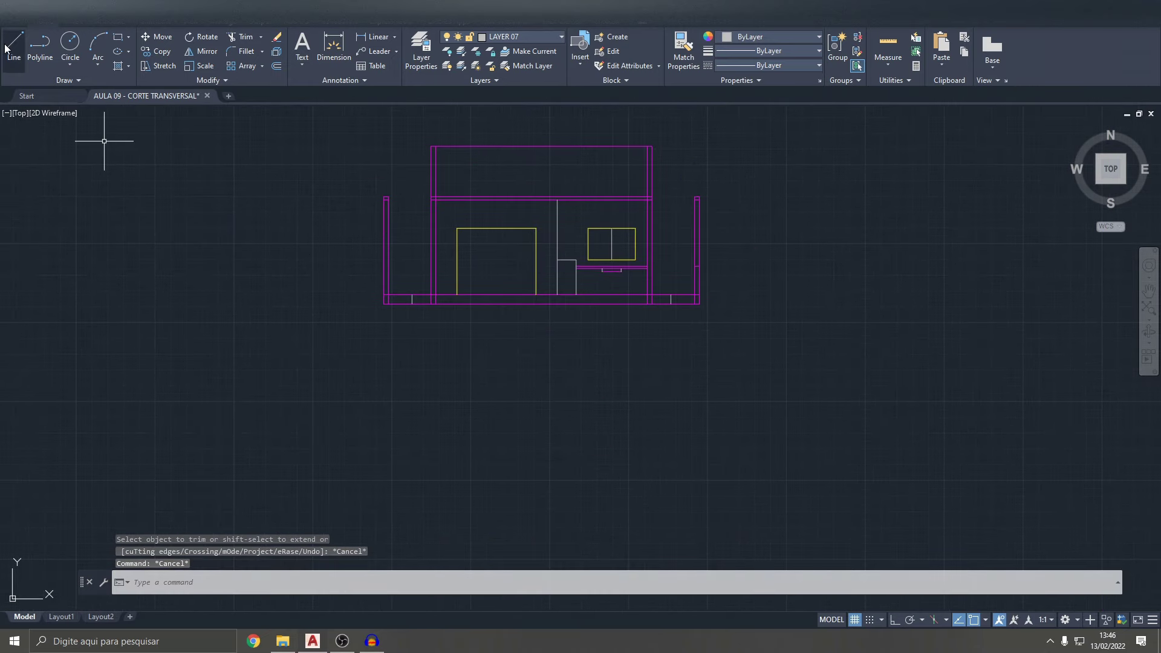
- Draw a vertical centre line splitting the door into two leaves
click(6, 49)
scroll(508, 233, up, 4)
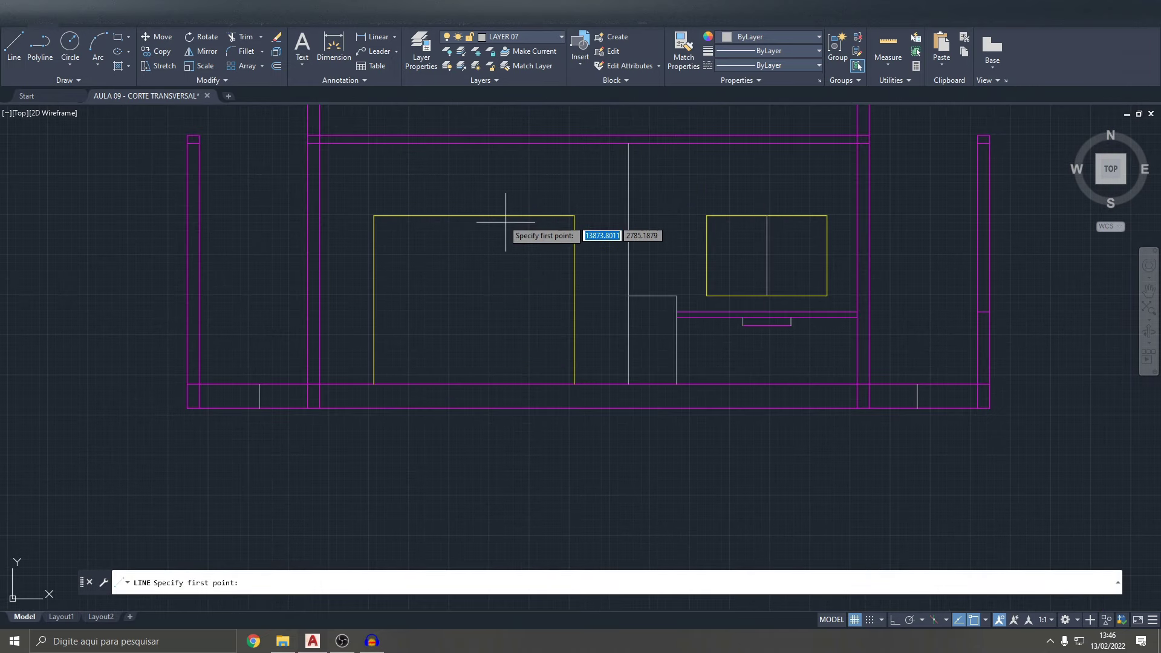
click(474, 215)
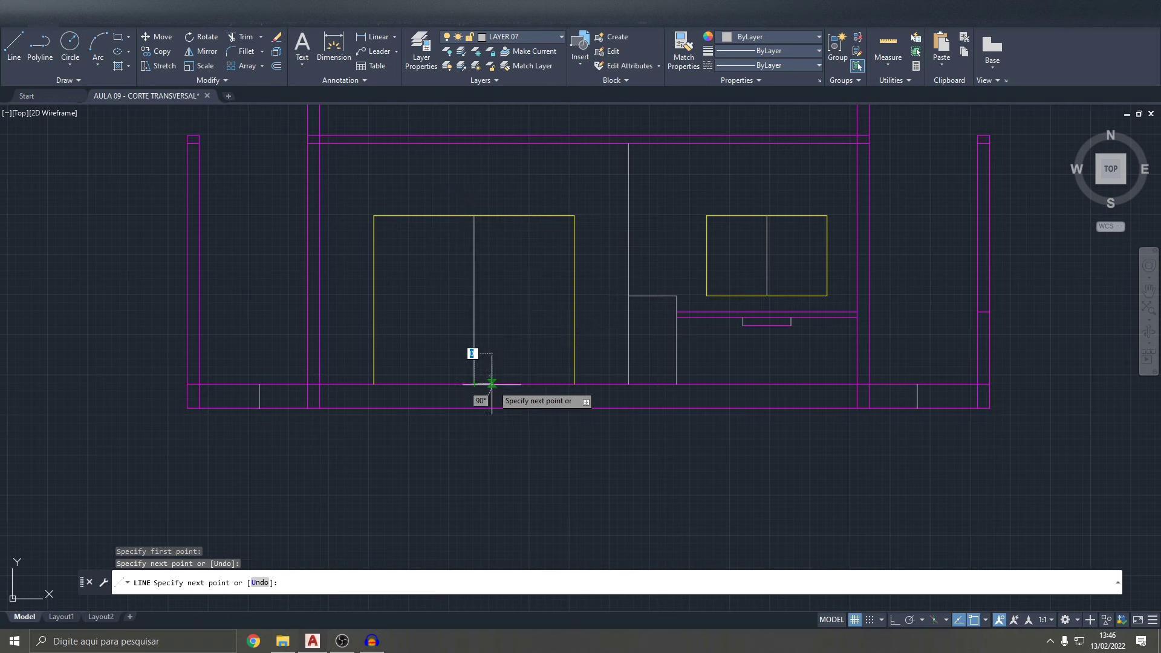
key(Escape)
scroll(478, 267, up, 4)
scroll(503, 270, down, 6)
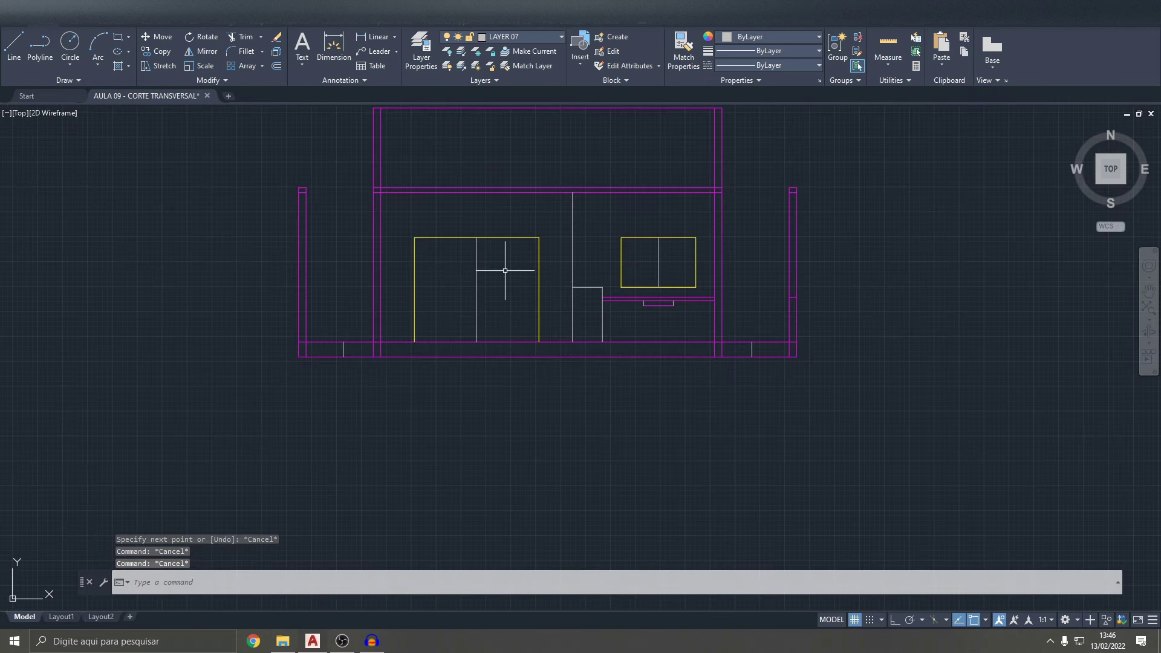
scroll(545, 257, up, 3)
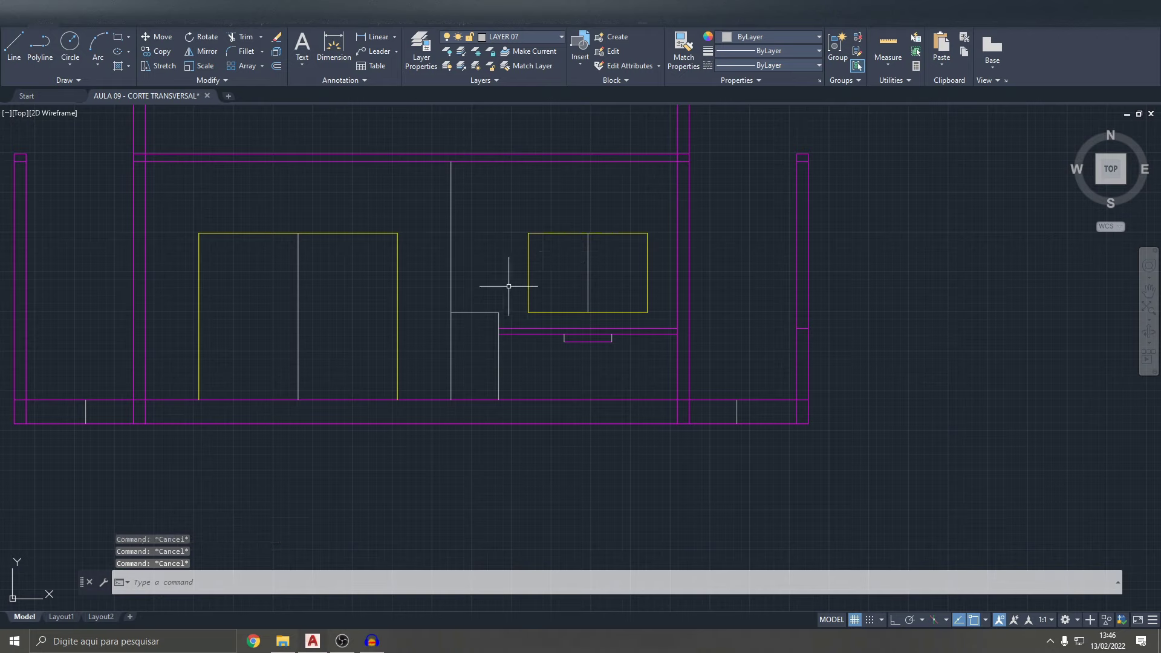
text(o)
key(Return)
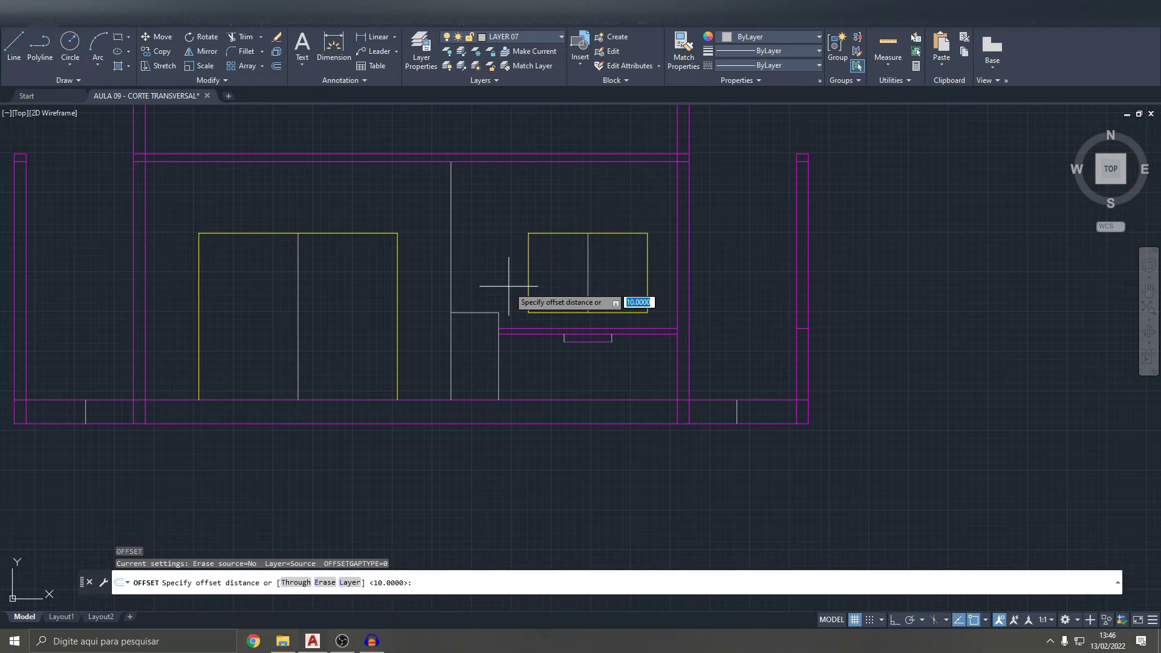
- Offset the window's left, top, right and bottom edges 3 units inward
text(3)
key(Return)
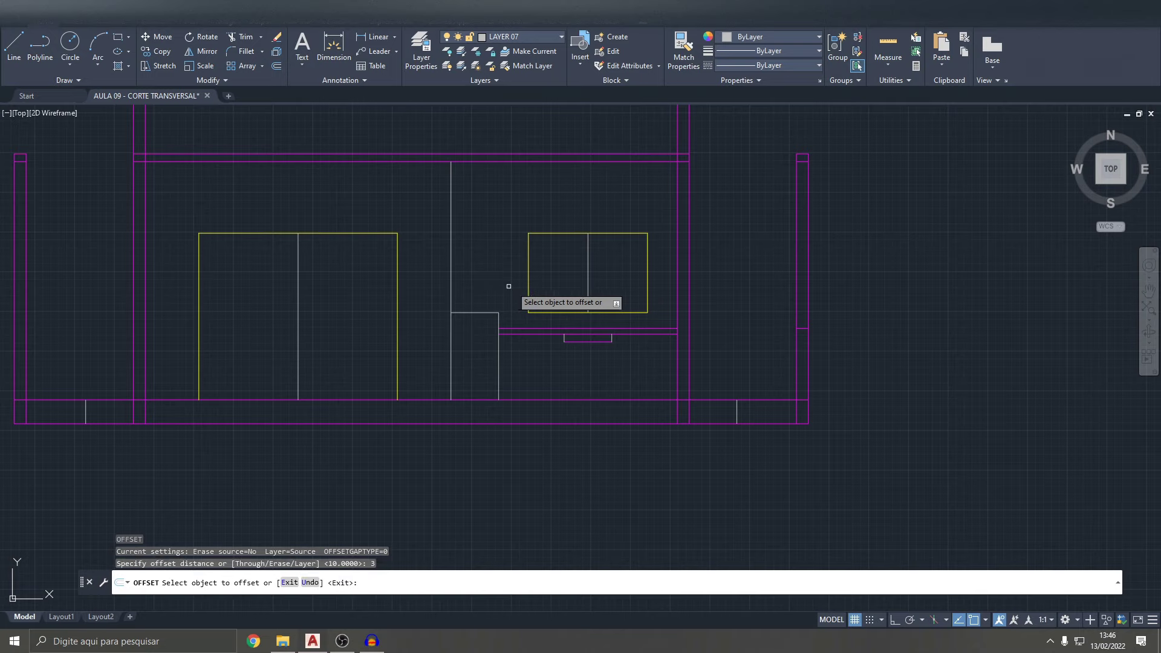
scroll(509, 286, up, 5)
click(506, 261)
click(589, 214)
click(608, 245)
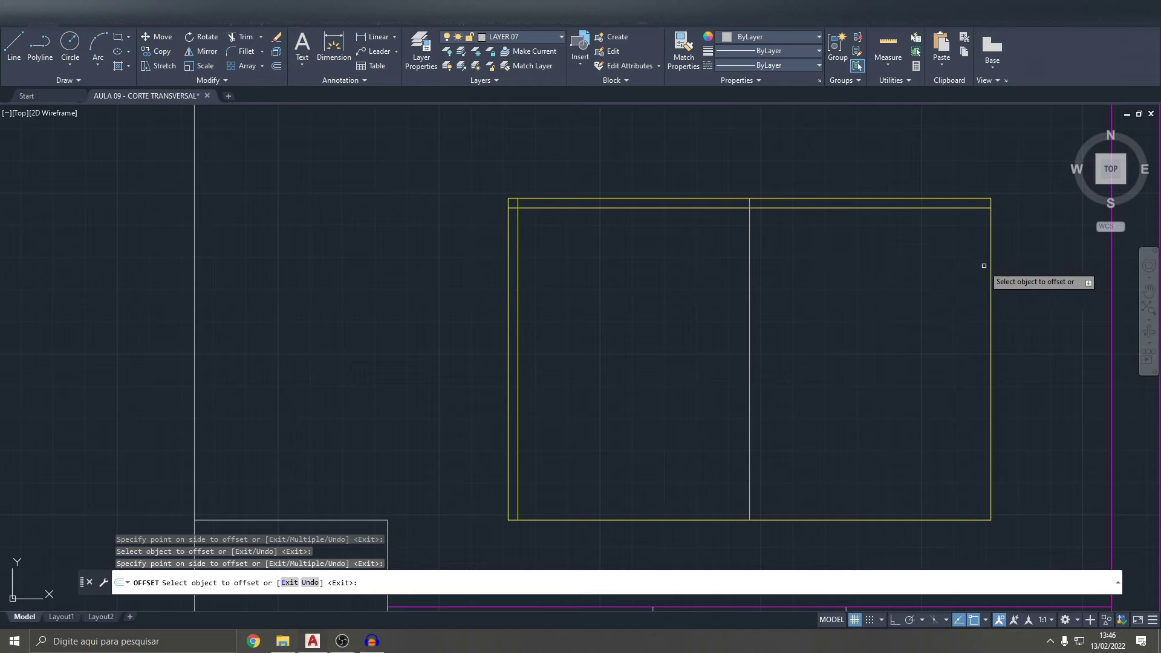
click(990, 265)
click(907, 519)
click(886, 444)
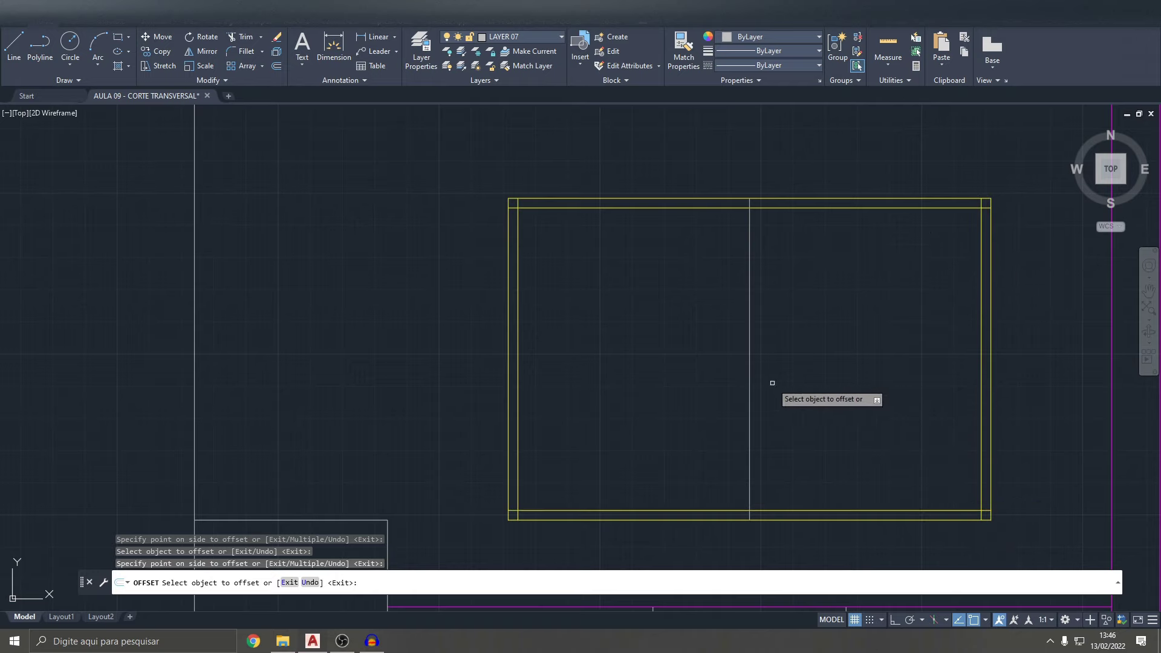
- Offset the door's top, left, middle and right lines 3 units inward
scroll(750, 372, down, 5)
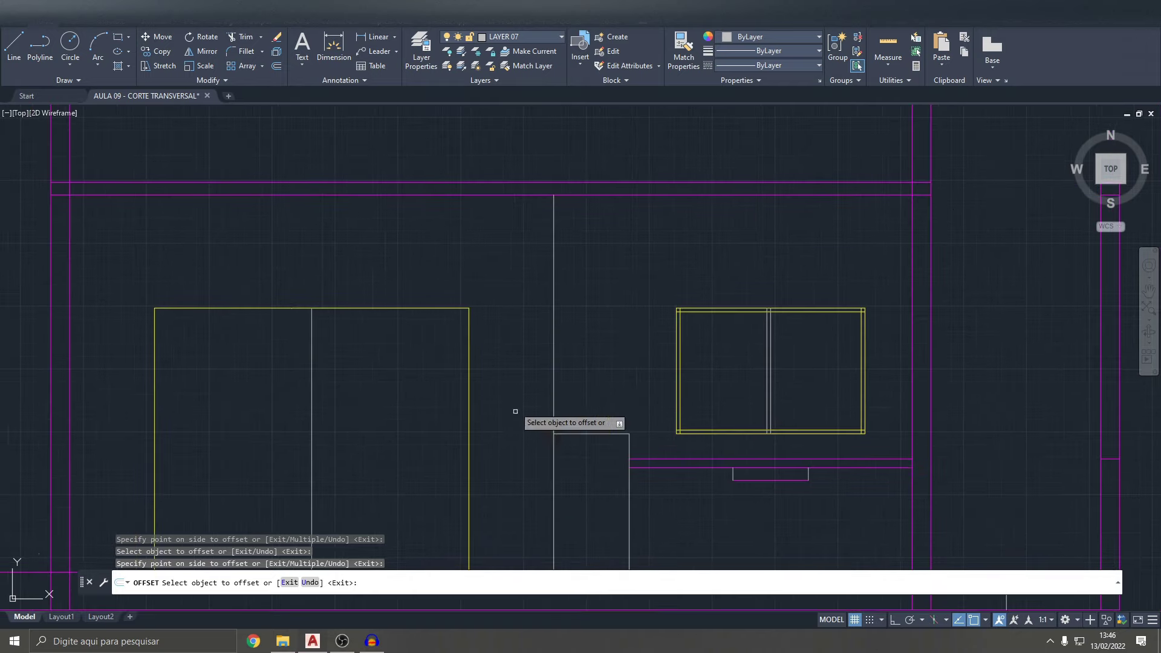
click(380, 307)
click(273, 346)
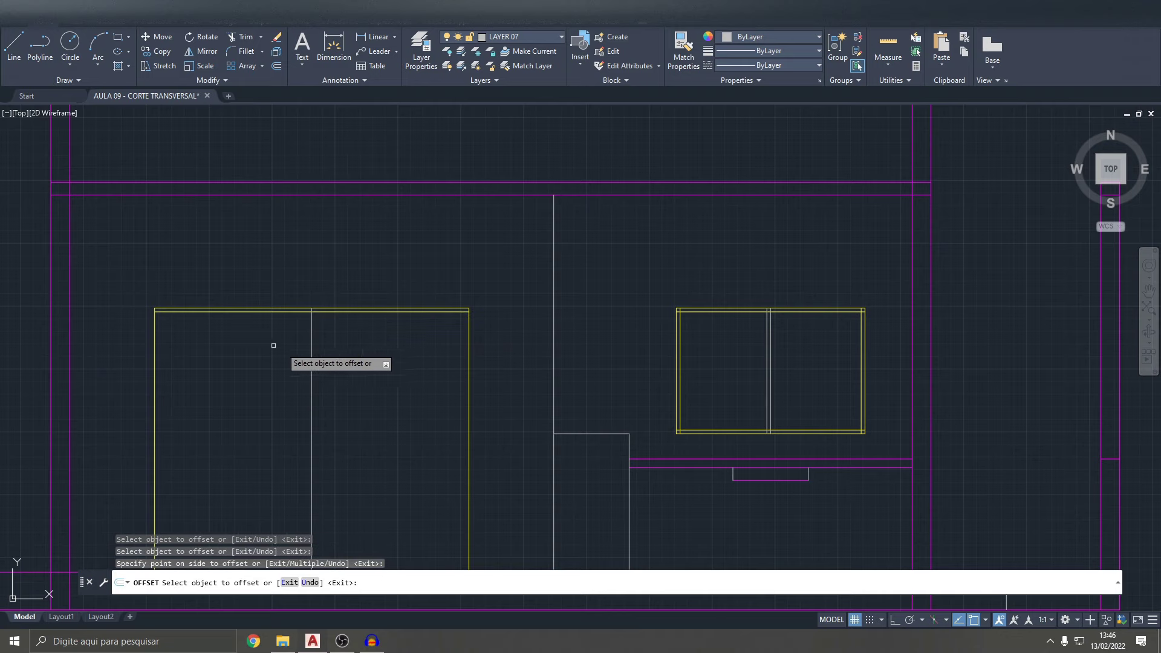
click(158, 338)
click(219, 341)
click(310, 347)
click(295, 353)
click(469, 339)
click(402, 363)
scroll(387, 302, down, 5)
scroll(496, 245, up, 5)
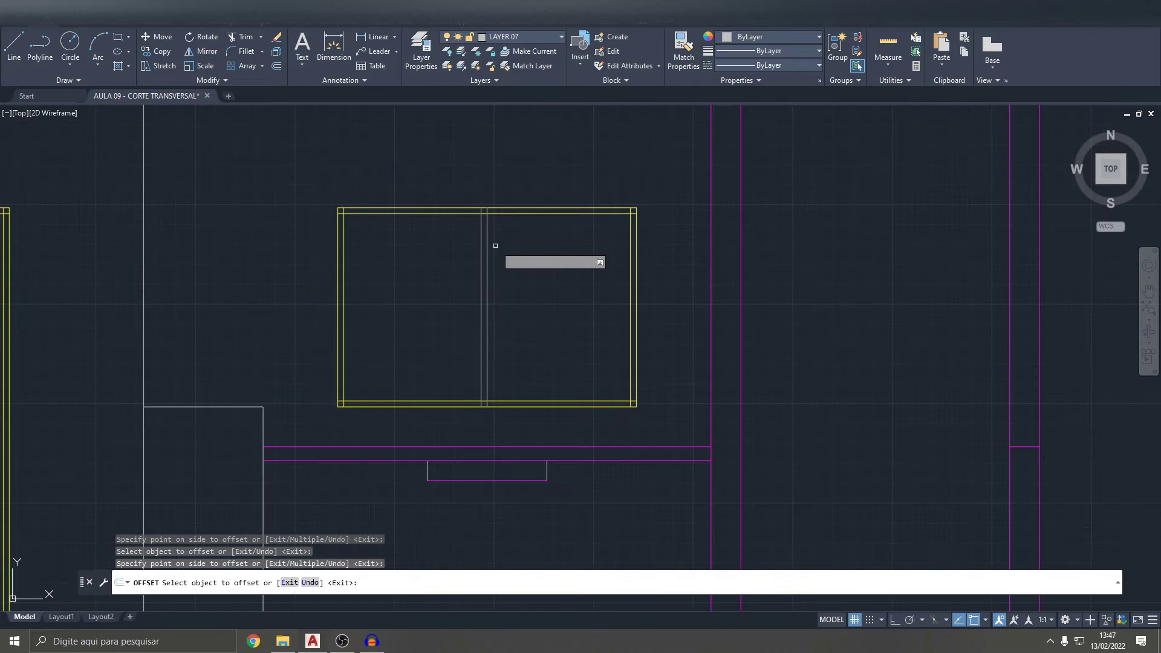
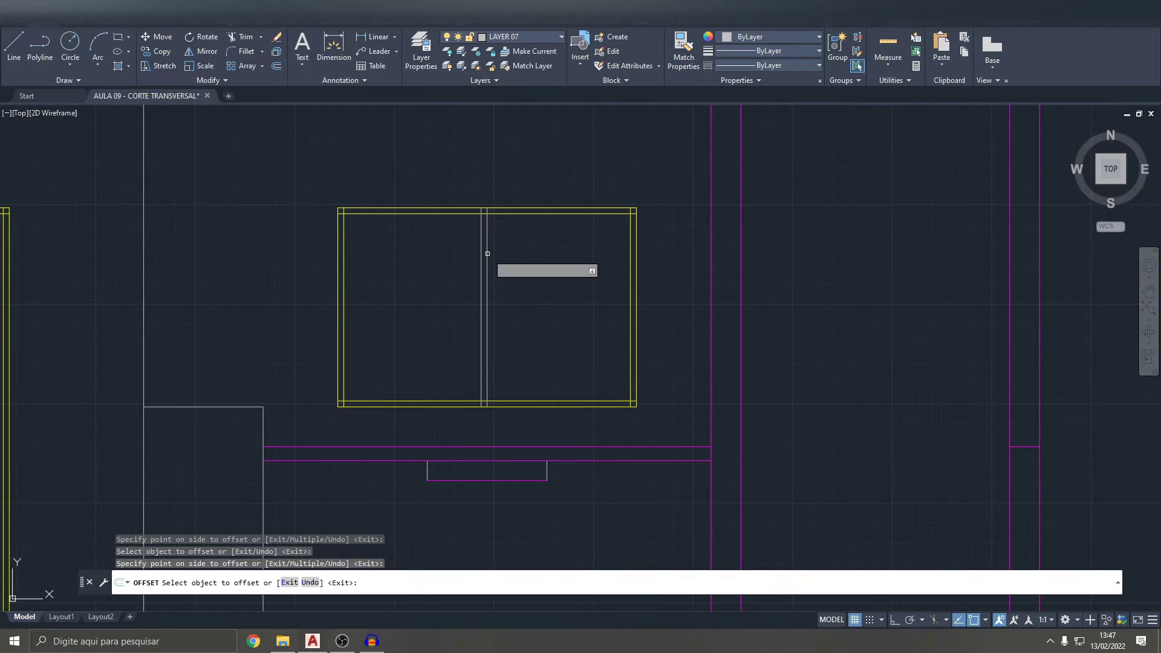
- Cancel the offset and fence-trim overlapping frame lines at the window's top-left and another corner
scroll(485, 208, up, 4)
scroll(488, 232, down, 6)
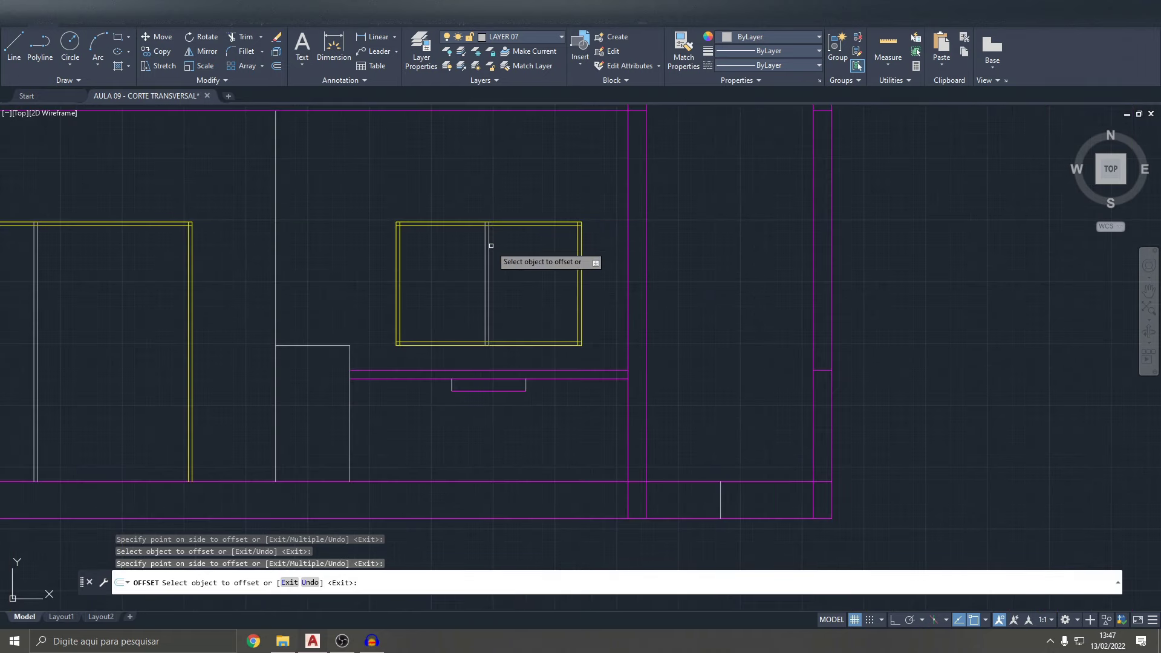
key(Escape)
text(tr)
key(Return)
scroll(344, 226, up, 5)
scroll(578, 211, up, 3)
drag(544, 220, 511, 284)
scroll(511, 283, down, 3)
scroll(520, 291, up, 4)
drag(438, 235, 442, 289)
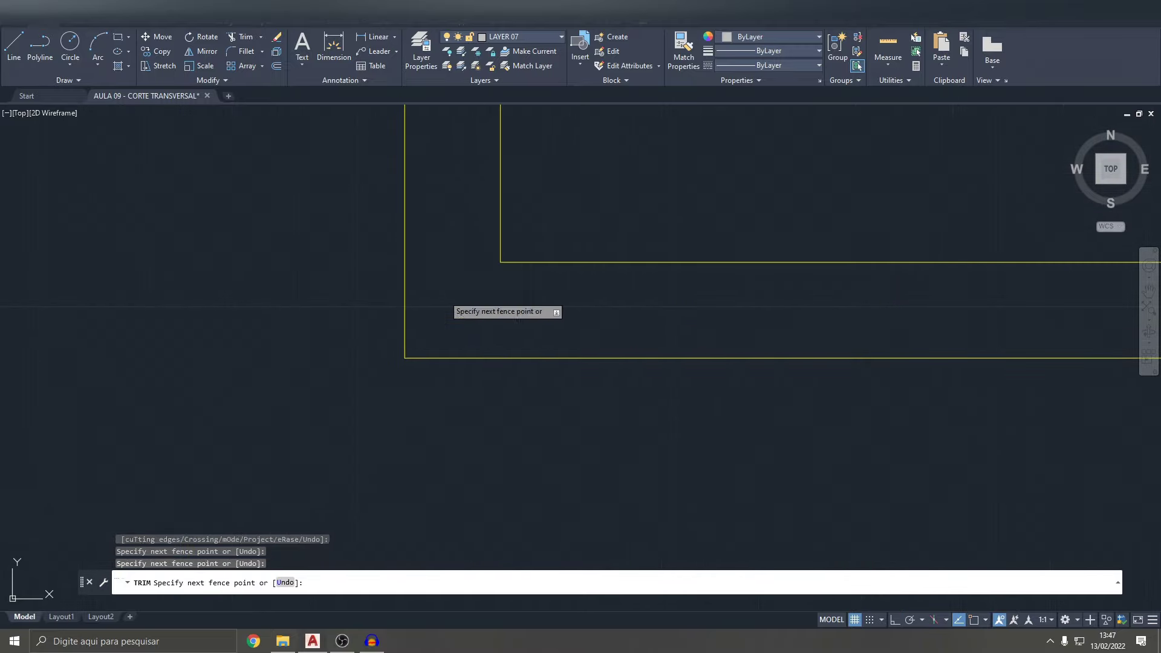
- Fence-trim the overlapping frame lines at the window's right corner and the next corner
scroll(605, 296, down, 3)
scroll(907, 339, up, 4)
drag(989, 390, 973, 402)
scroll(973, 402, down, 3)
scroll(947, 381, up, 3)
mouse_move(810, 304)
mouse_down()
mouse_move(780, 302)
mouse_move(855, 363)
mouse_up()
- Trim the frame lines crossing the window mullion and at the mullion's bottom
scroll(856, 363, down, 3)
scroll(462, 296, up, 1)
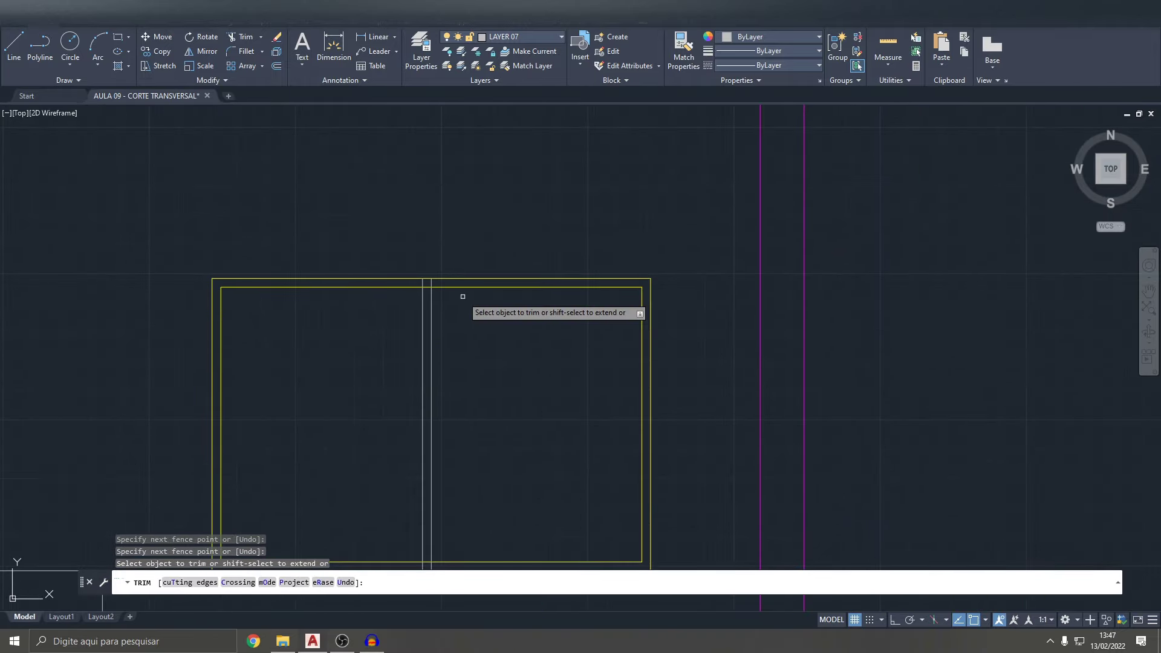
scroll(434, 289, up, 2)
scroll(435, 289, up, 6)
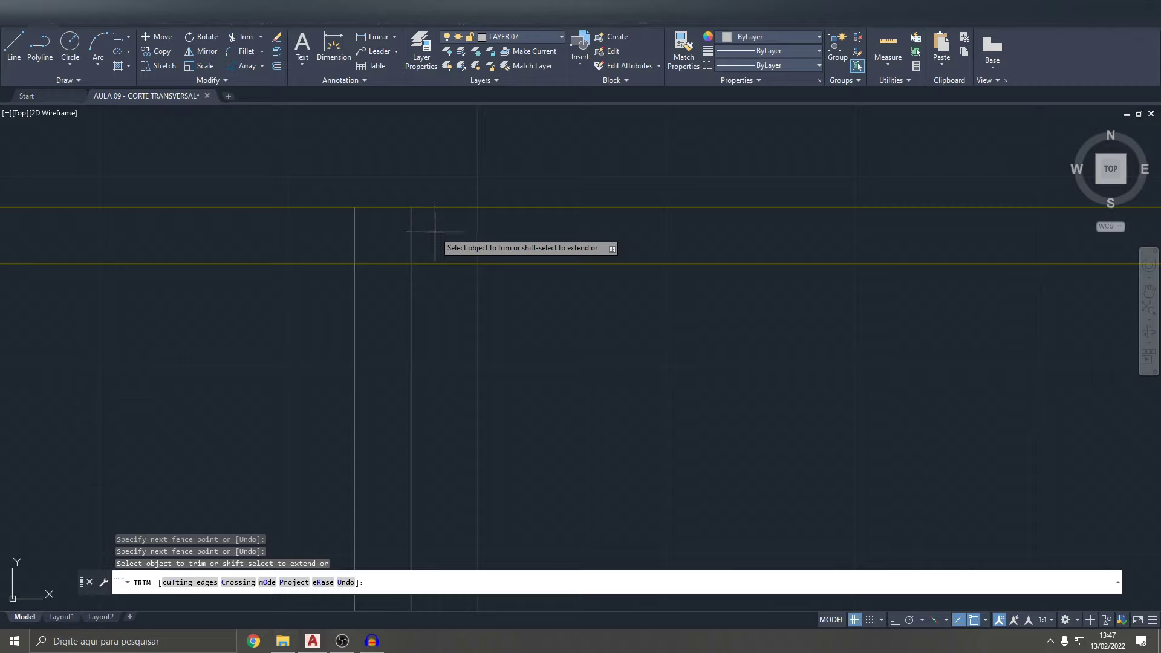
drag(394, 223, 391, 275)
scroll(388, 302, down, 2)
scroll(406, 329, down, 2)
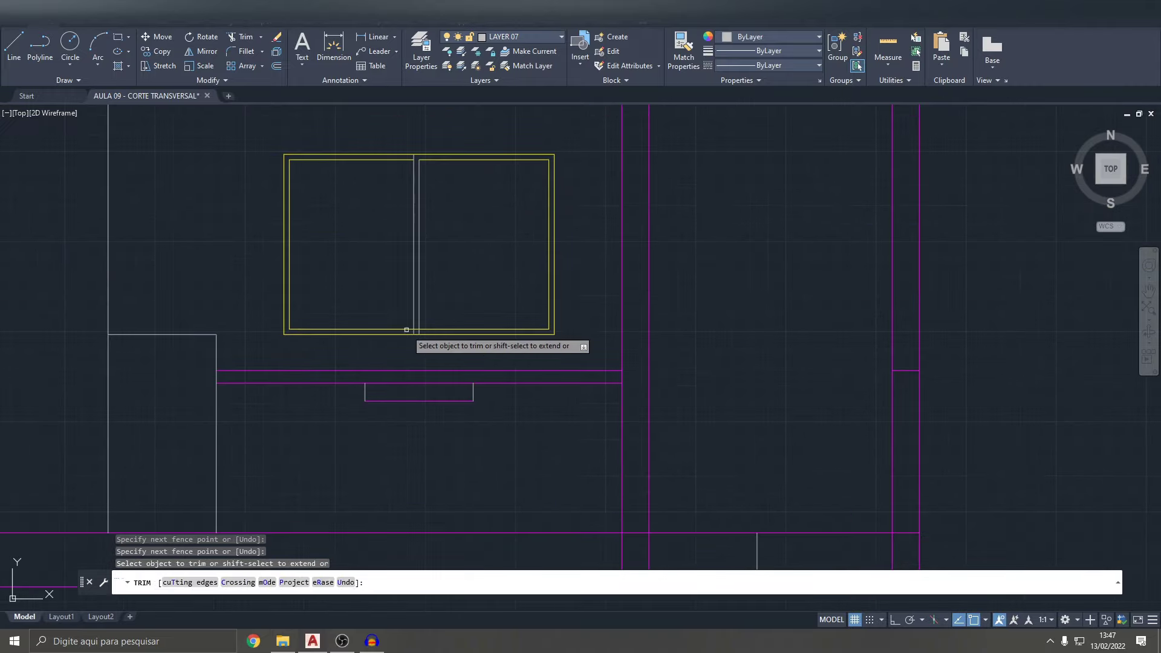
scroll(406, 329, up, 8)
drag(465, 304, 436, 306)
- Fence-trim the overlapping door frame lines
scroll(433, 300, down, 3)
scroll(427, 305, down, 5)
scroll(435, 230, up, 2)
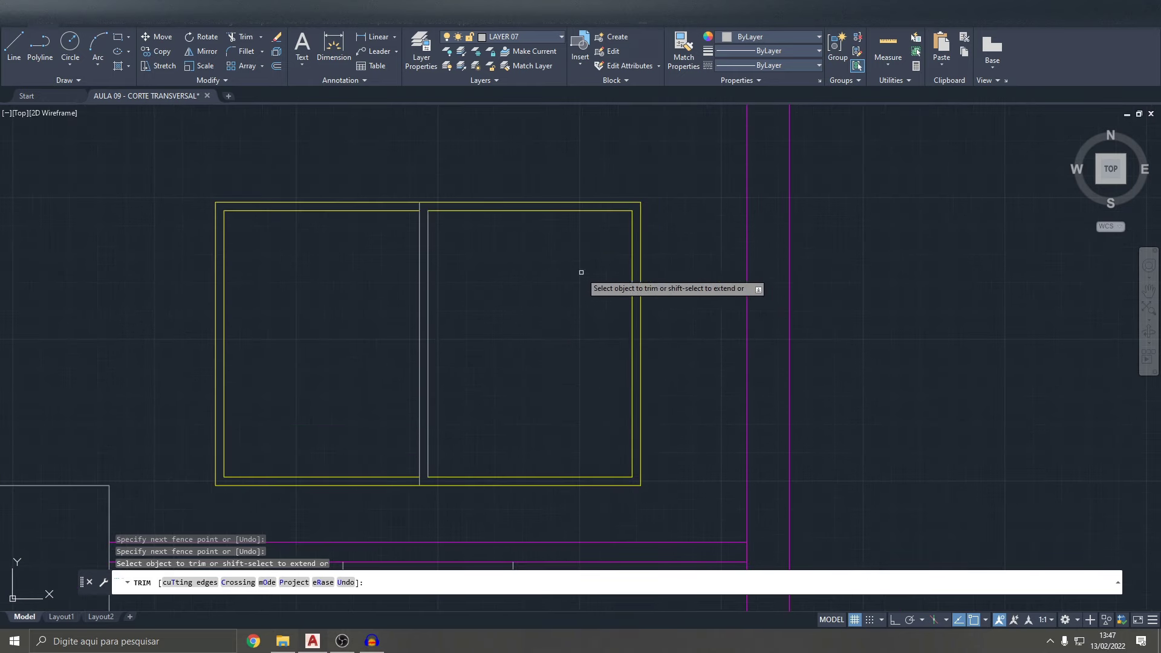
scroll(536, 349, down, 6)
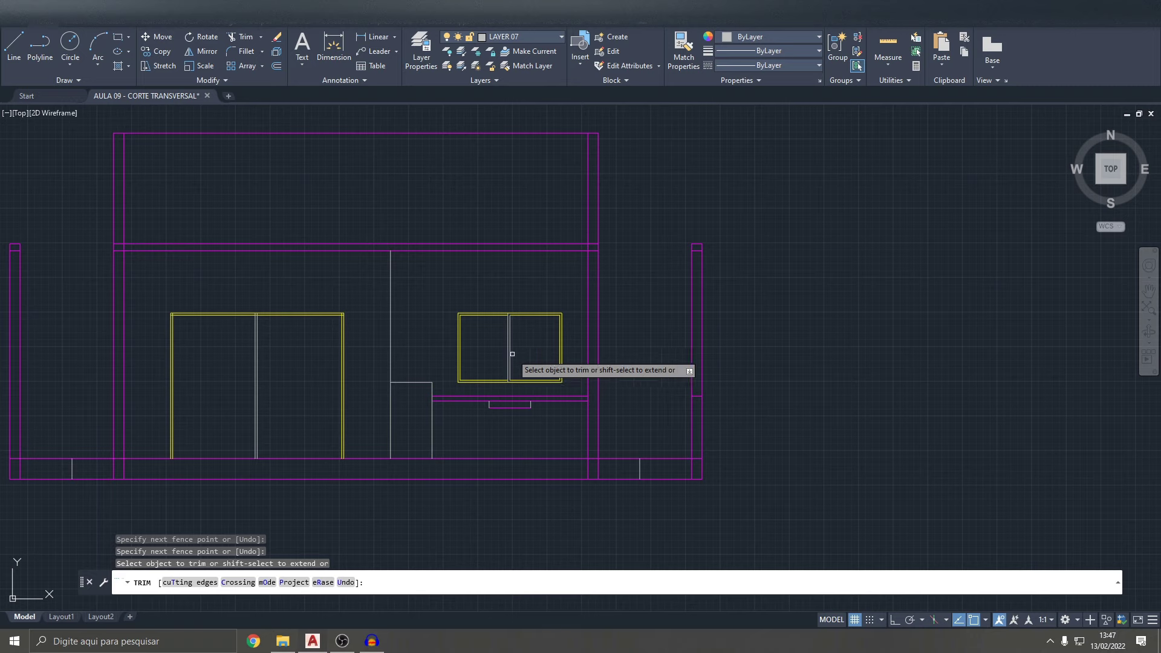
scroll(508, 333, up, 3)
scroll(477, 351, down, 3)
scroll(460, 326, up, 2)
scroll(420, 279, down, 2)
scroll(420, 279, up, 4)
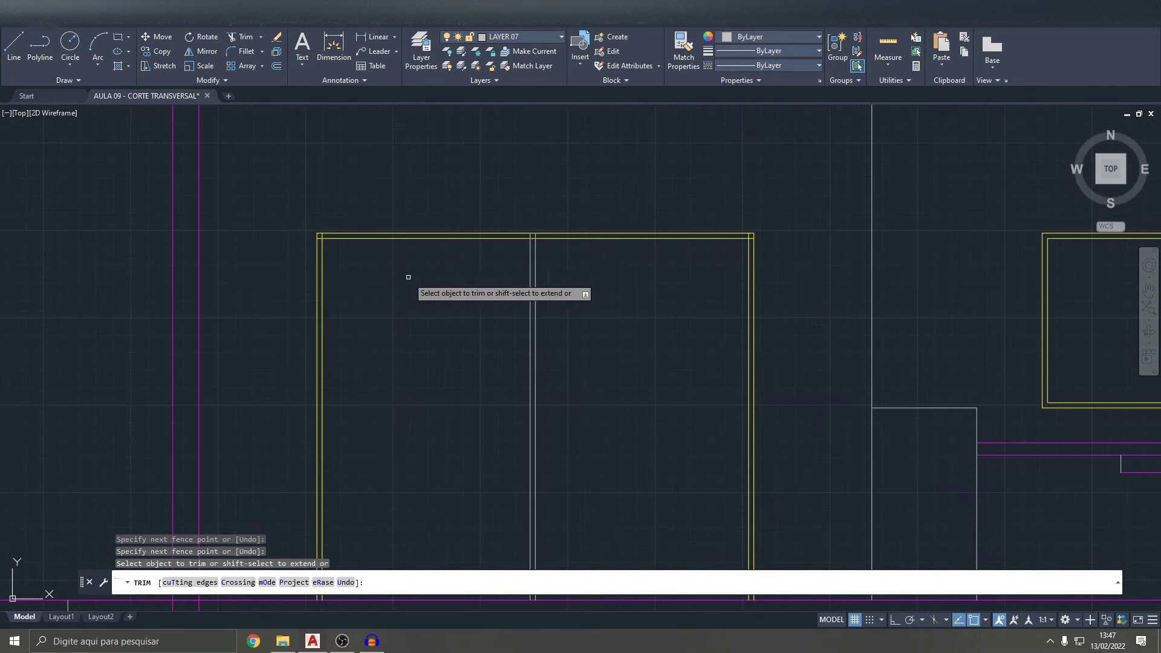
scroll(444, 311, down, 4)
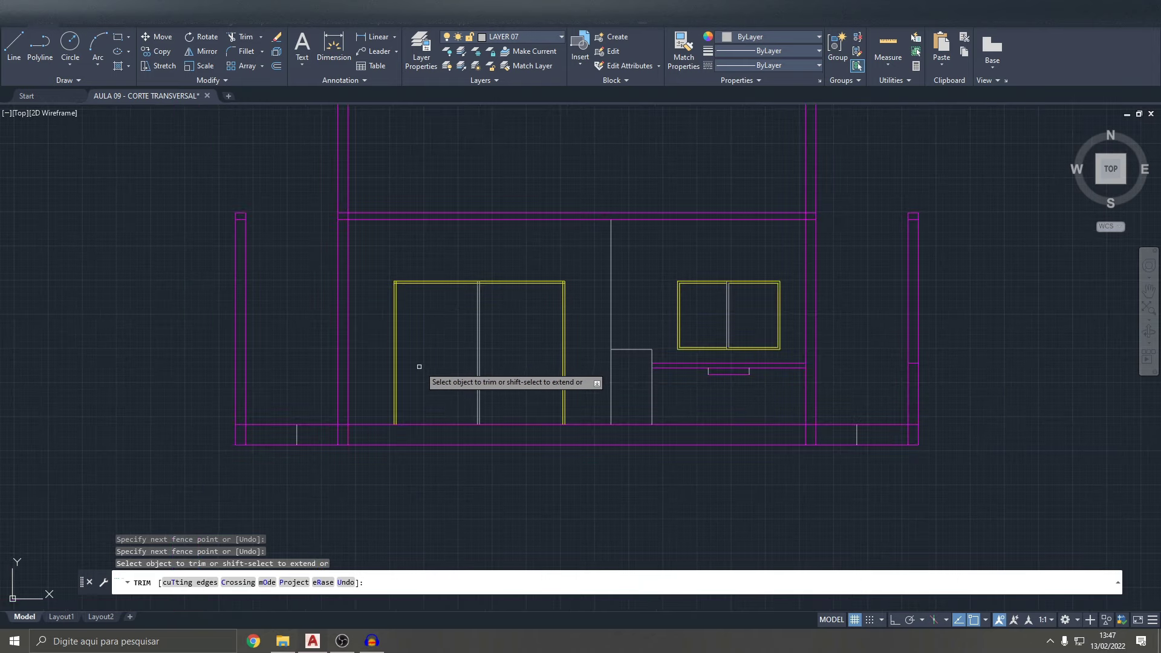
scroll(567, 283, up, 5)
scroll(602, 325, up, 8)
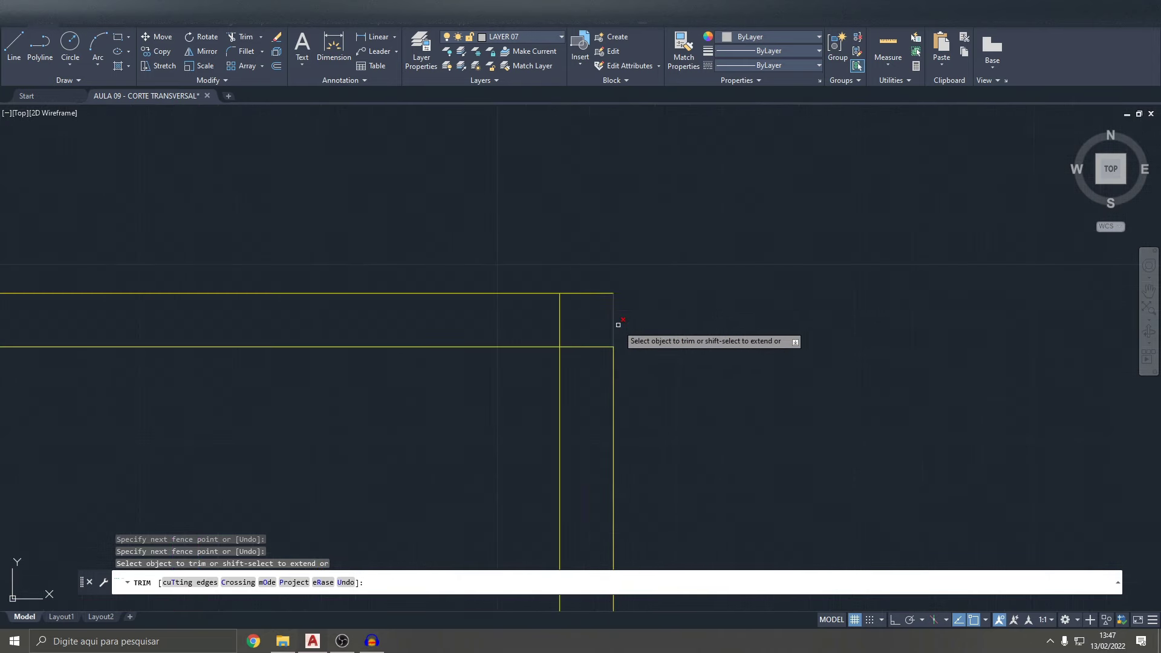
scroll(589, 358, down, 8)
scroll(505, 324, up, 3)
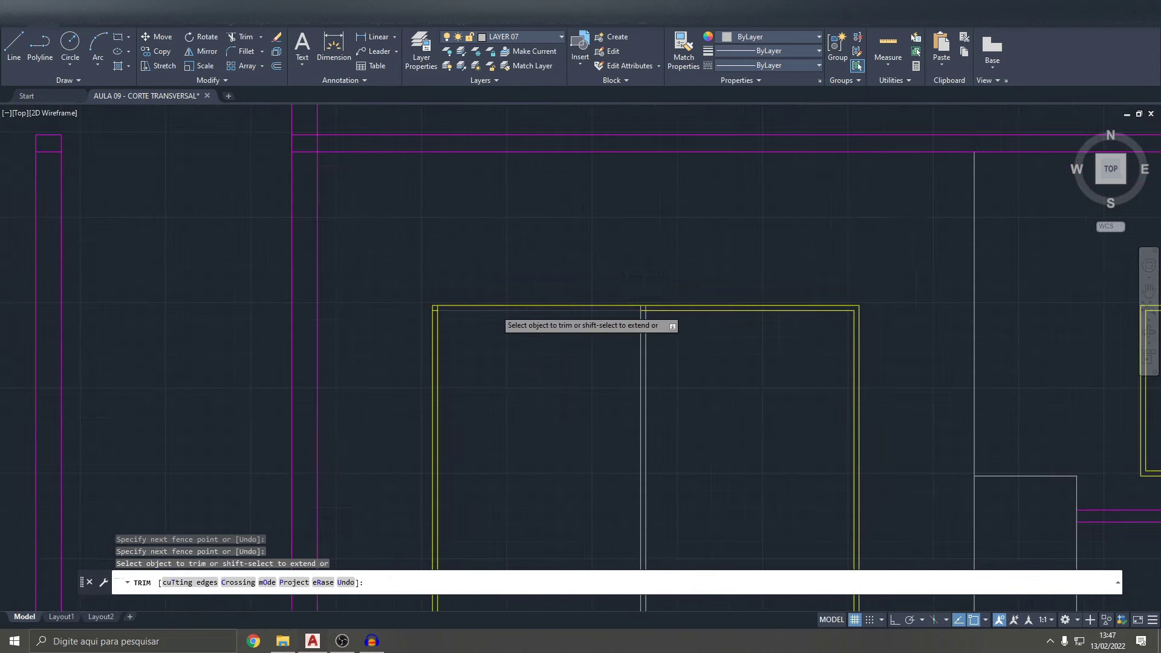
scroll(299, 298, up, 5)
scroll(477, 233, down, 6)
scroll(463, 187, up, 2)
scroll(423, 373, down, 5)
scroll(478, 357, up, 6)
scroll(466, 366, down, 3)
scroll(586, 330, down, 3)
scroll(586, 330, up, 4)
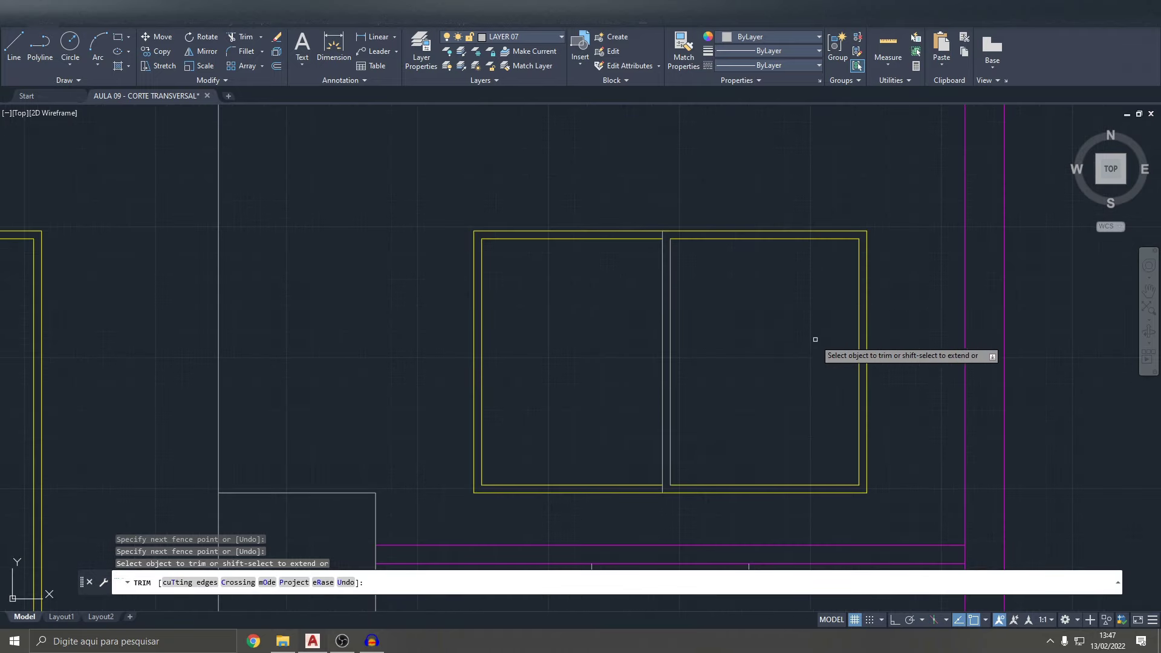
scroll(562, 316, down, 4)
middle_drag(563, 316, 462, 340)
scroll(544, 263, up, 6)
click(833, 300)
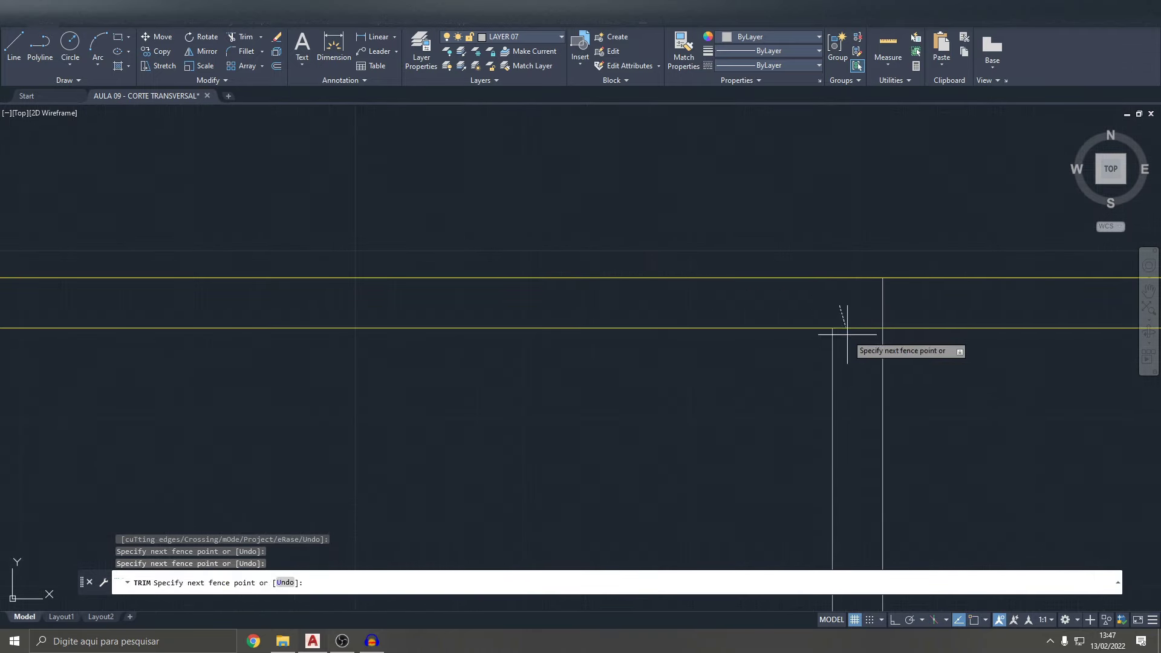
key(Return)
- End the trim command with the whole elevation back in view
scroll(841, 321, down, 6)
scroll(775, 326, down, 2)
scroll(720, 228, up, 2)
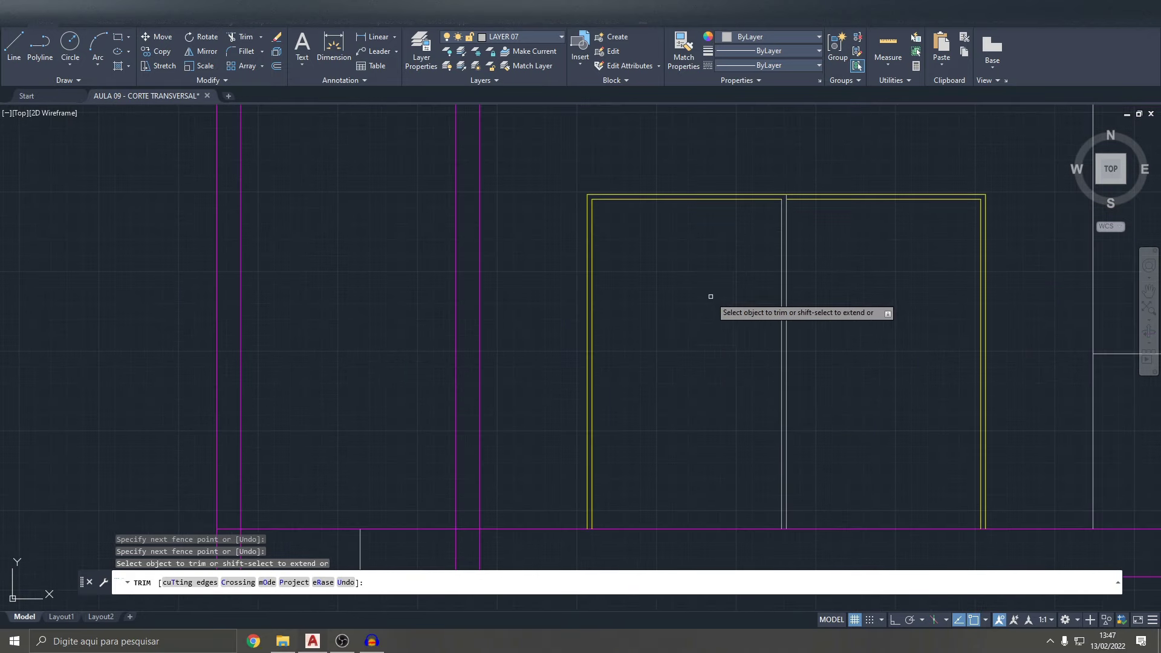
scroll(942, 298, down, 2)
middle_drag(902, 314, 580, 316)
key(Escape)
key(Escape)
key(Escape)
middle_drag(471, 437, 595, 401)
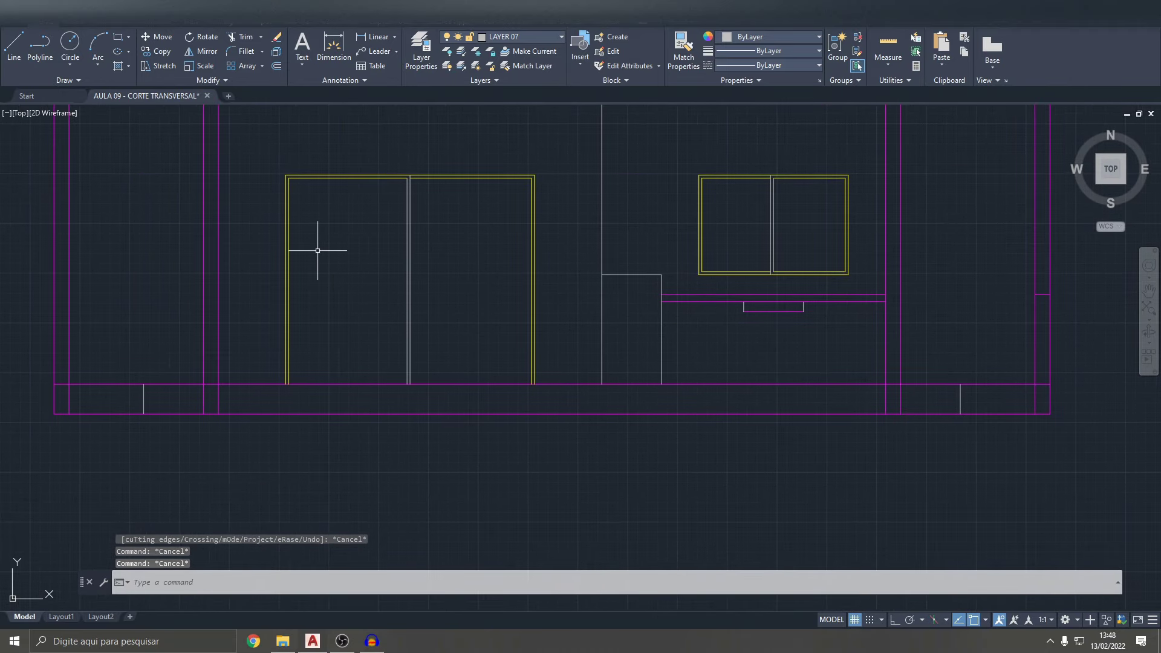
- Offset a guide line 15 inside the left door leaf's edge
middle_drag(319, 246, 373, 289)
key(Return)
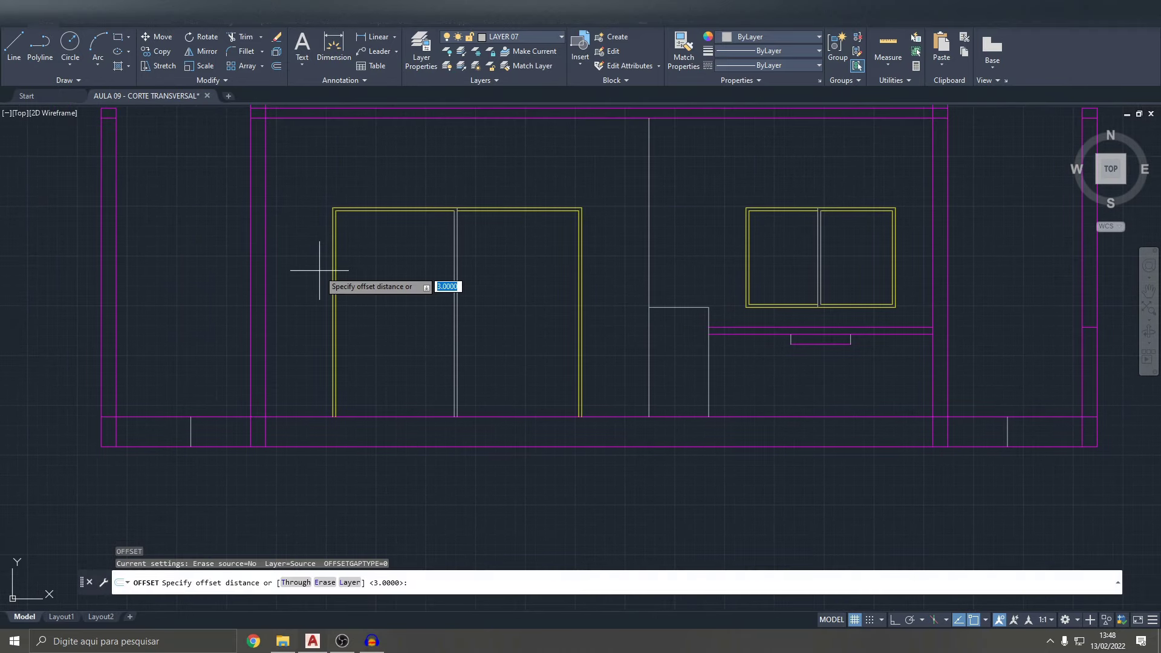
text(5)
key(Return)
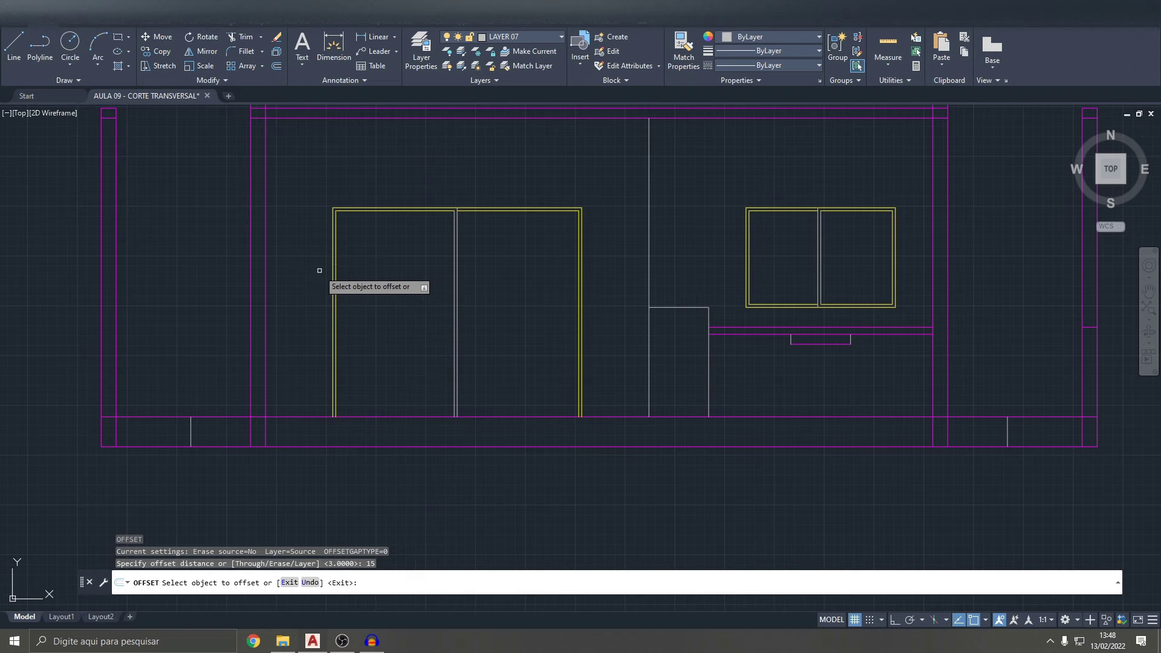
scroll(327, 277, up, 4)
click(347, 274)
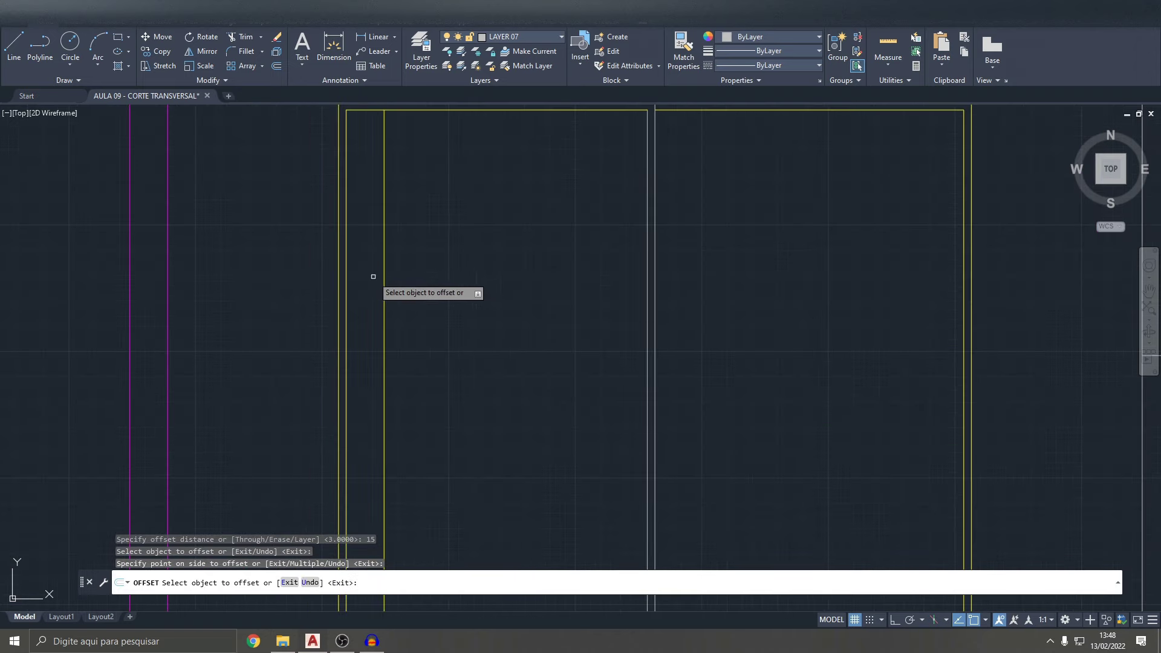
scroll(375, 277, down, 5)
key(Escape)
key(Escape)
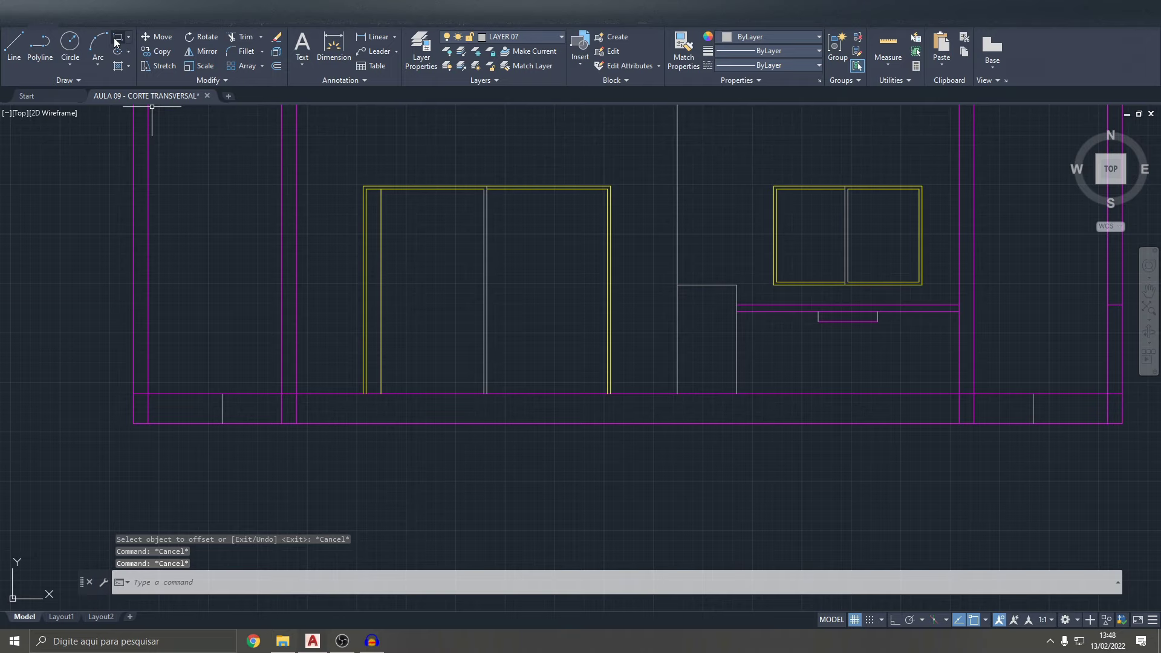
- Draw the 4 by 40 handle rectangle
scroll(470, 380, up, 3)
click(406, 331)
text(4)
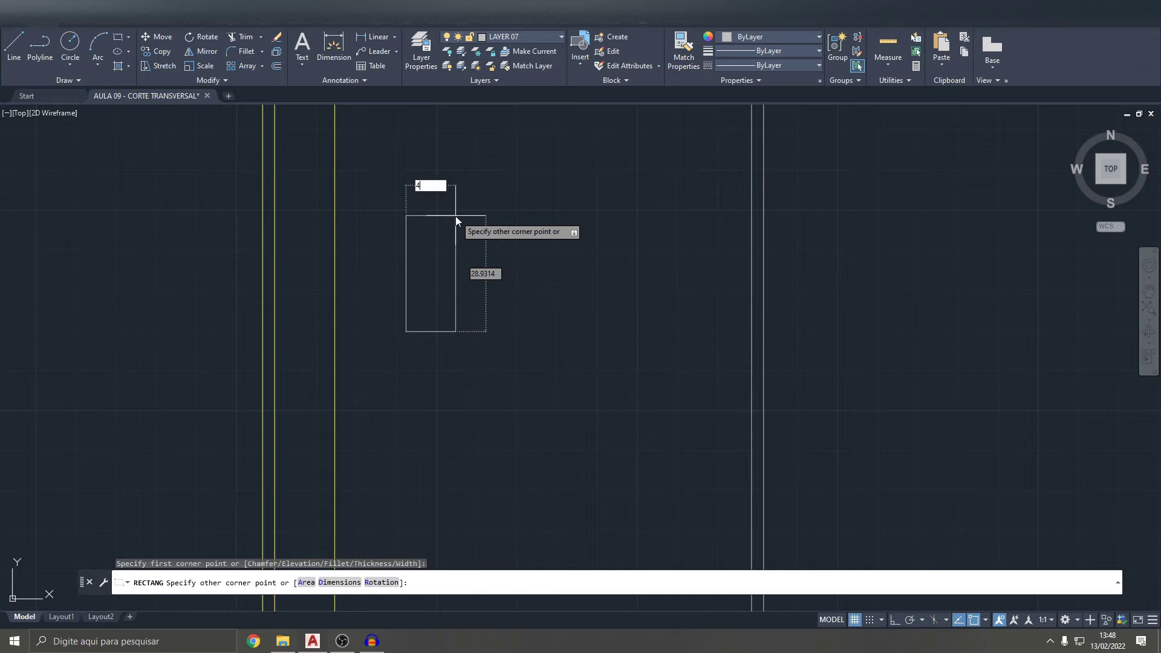
key(Tab)
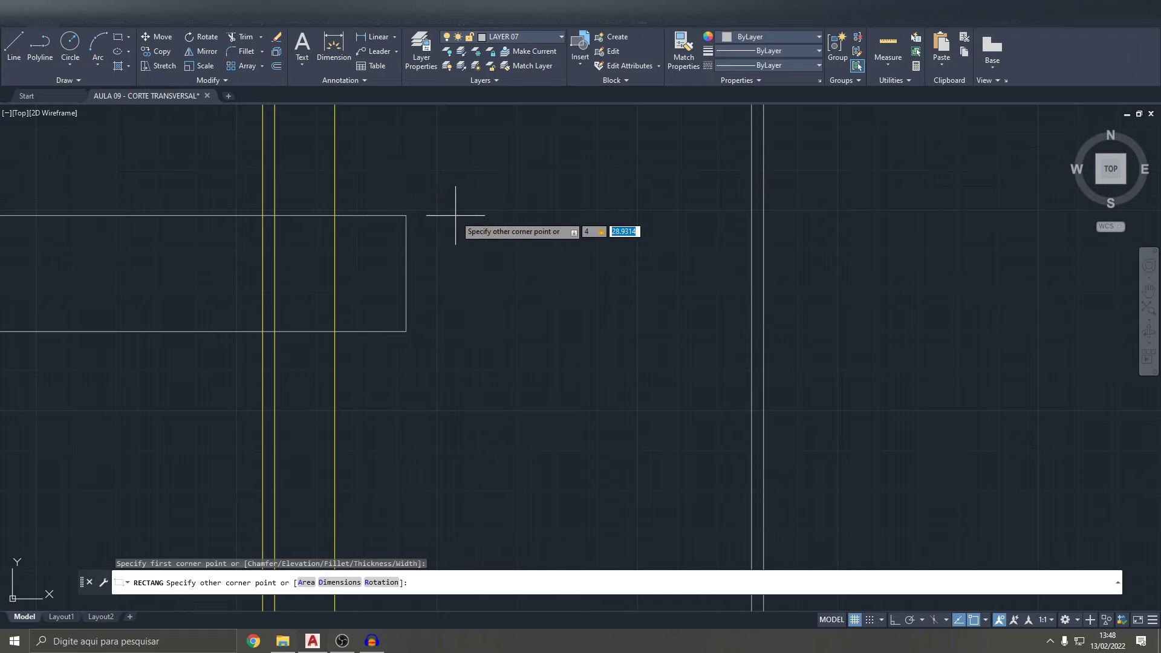
text(40)
key(Return)
scroll(454, 217, down, 4)
scroll(456, 242, down, 3)
scroll(456, 260, up, 6)
key(Escape)
- Move the handle rectangle onto the guide line in the door
click(453, 252)
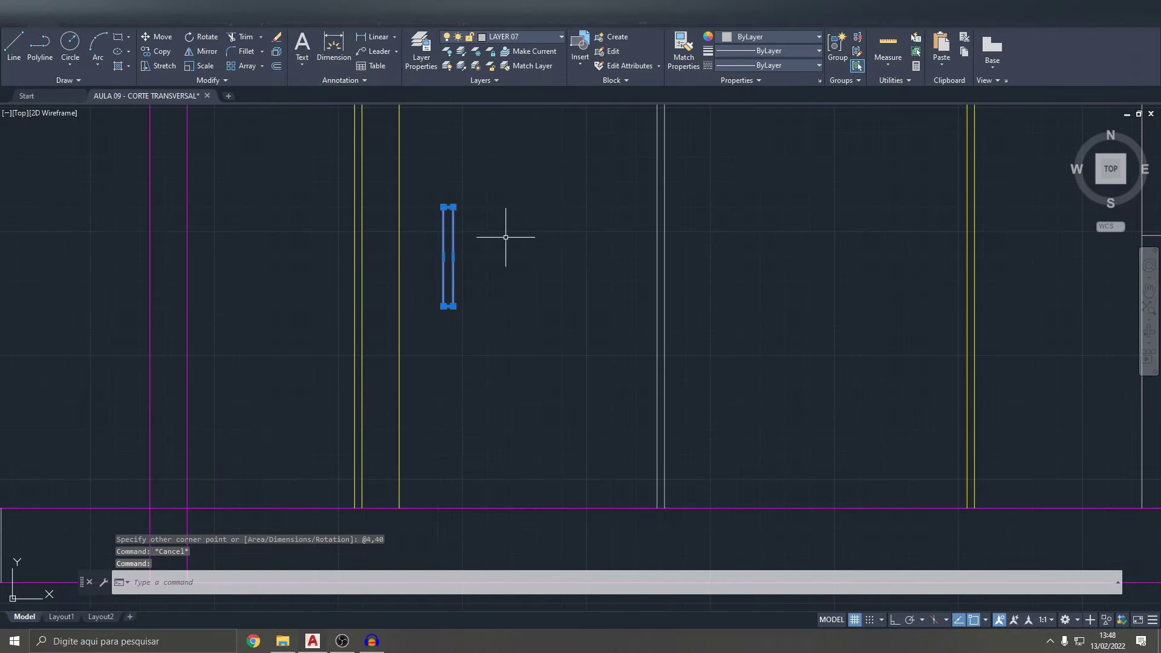
key(Return)
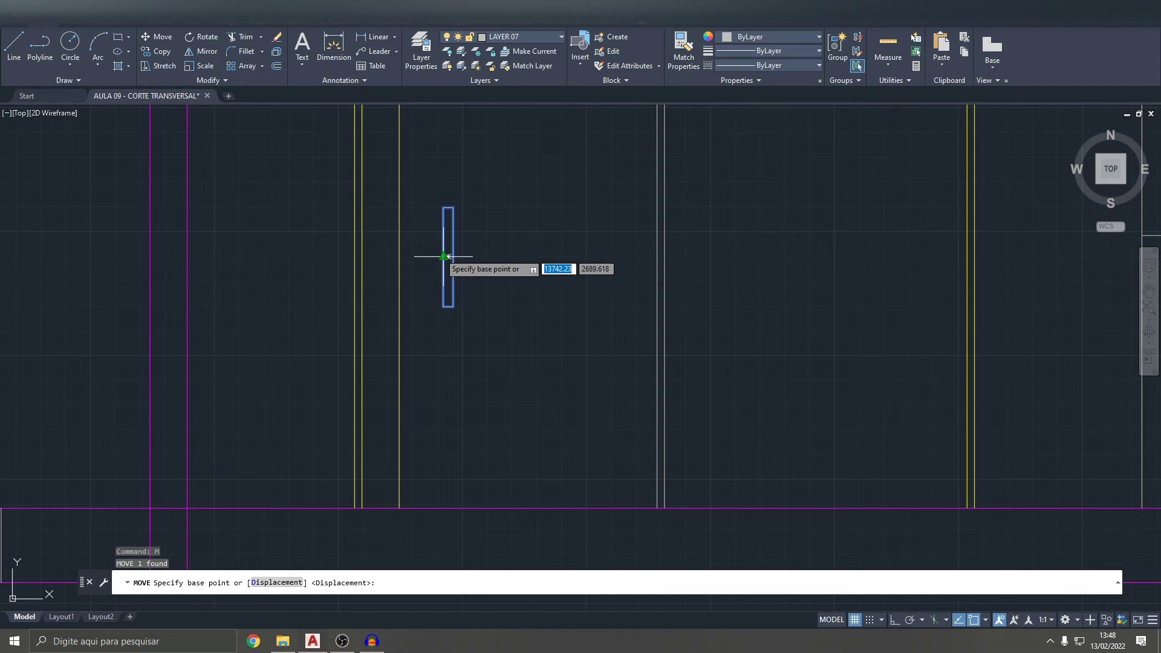
click(449, 256)
scroll(430, 327, down, 2)
scroll(430, 330, down, 1)
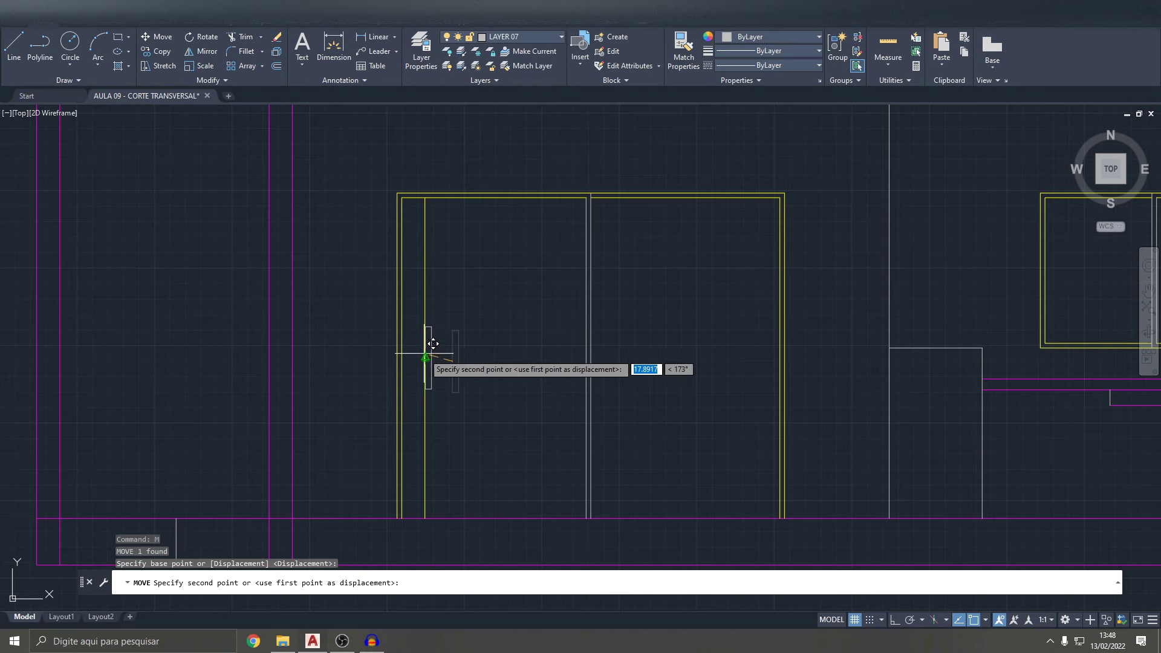
click(434, 347)
- Erase the temporary guide line from the door
drag(441, 293, 417, 308)
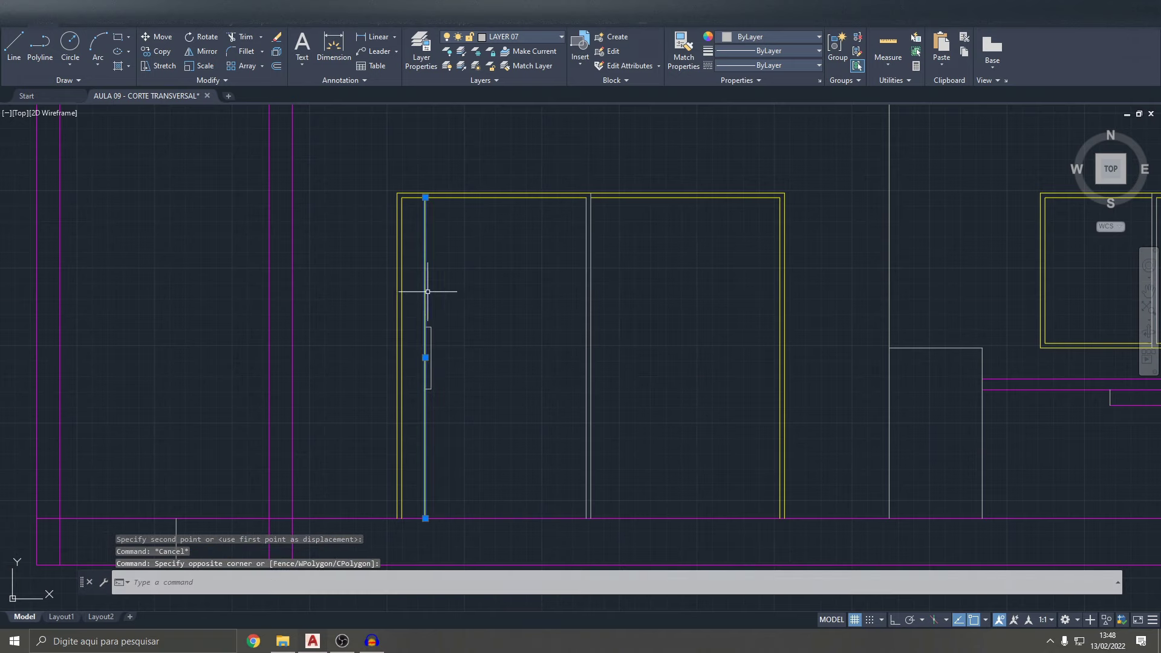
key(Delete)
scroll(563, 357, down, 5)
scroll(454, 311, up, 4)
scroll(415, 303, up, 4)
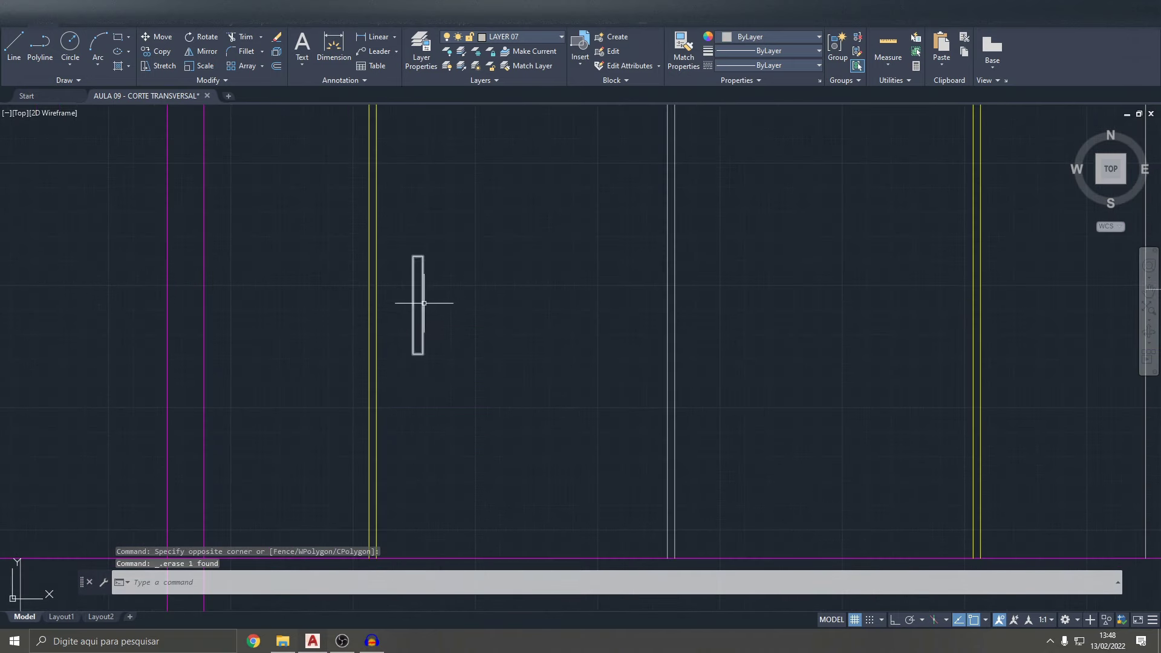
scroll(428, 315, down, 2)
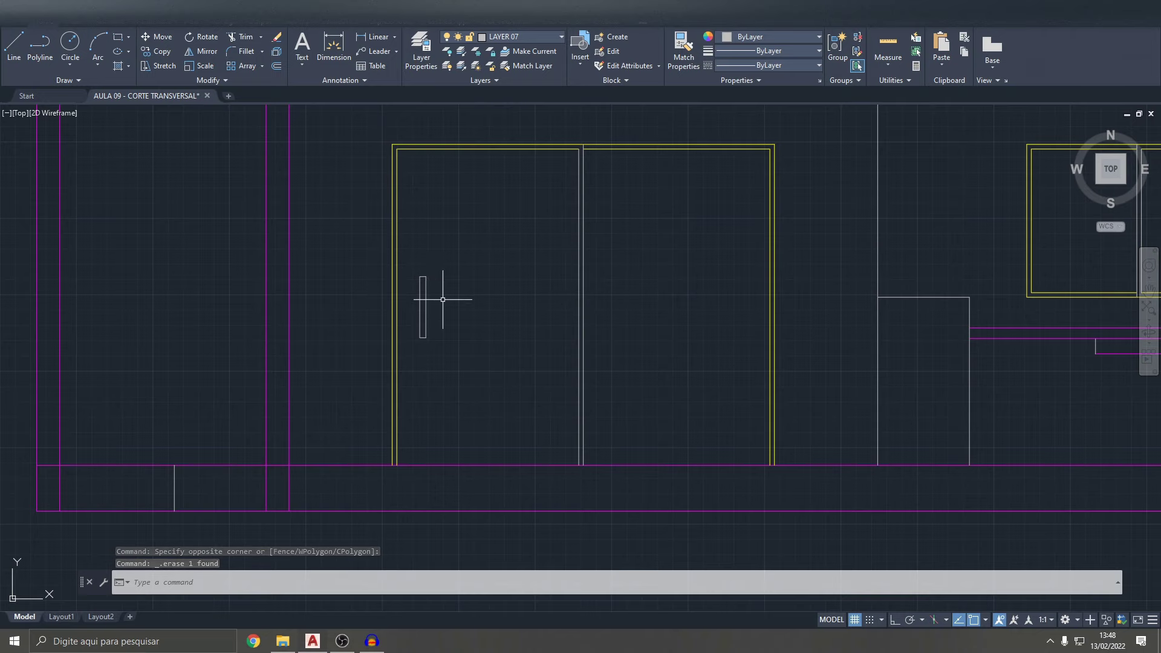
middle_drag(447, 313, 435, 310)
scroll(303, 298, up, 2)
scroll(291, 321, up, 2)
scroll(260, 325, down, 6)
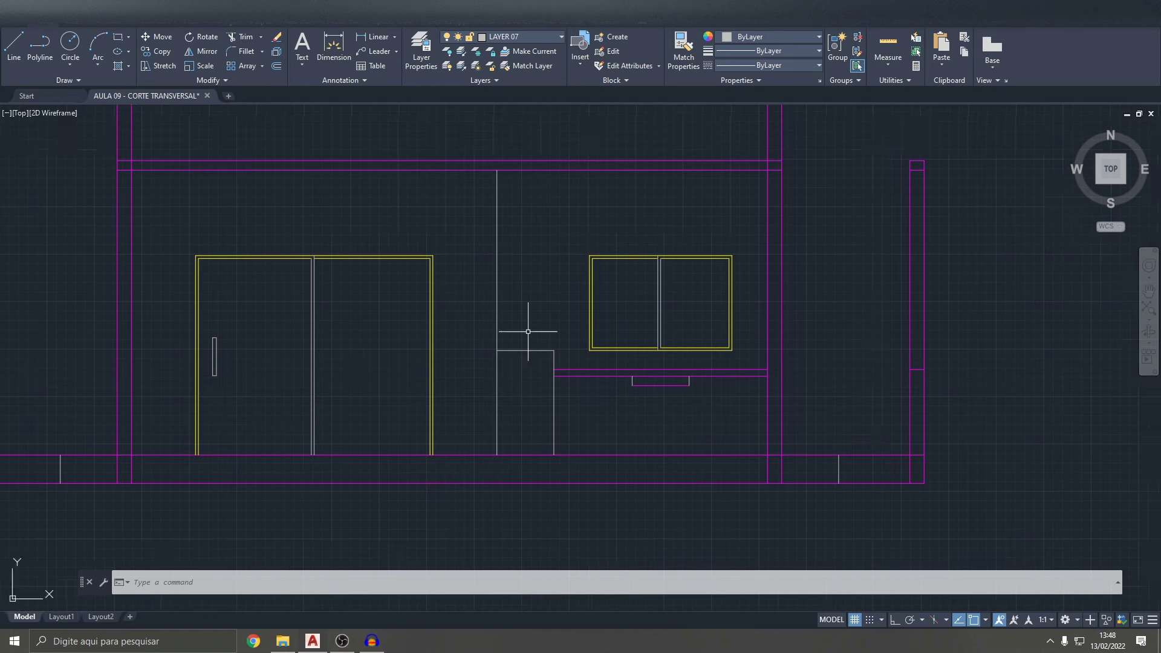
click(22, 54)
scroll(680, 303, up, 2)
- Offset the window frame line 8 inward into the right sash
scroll(575, 314, up, 2)
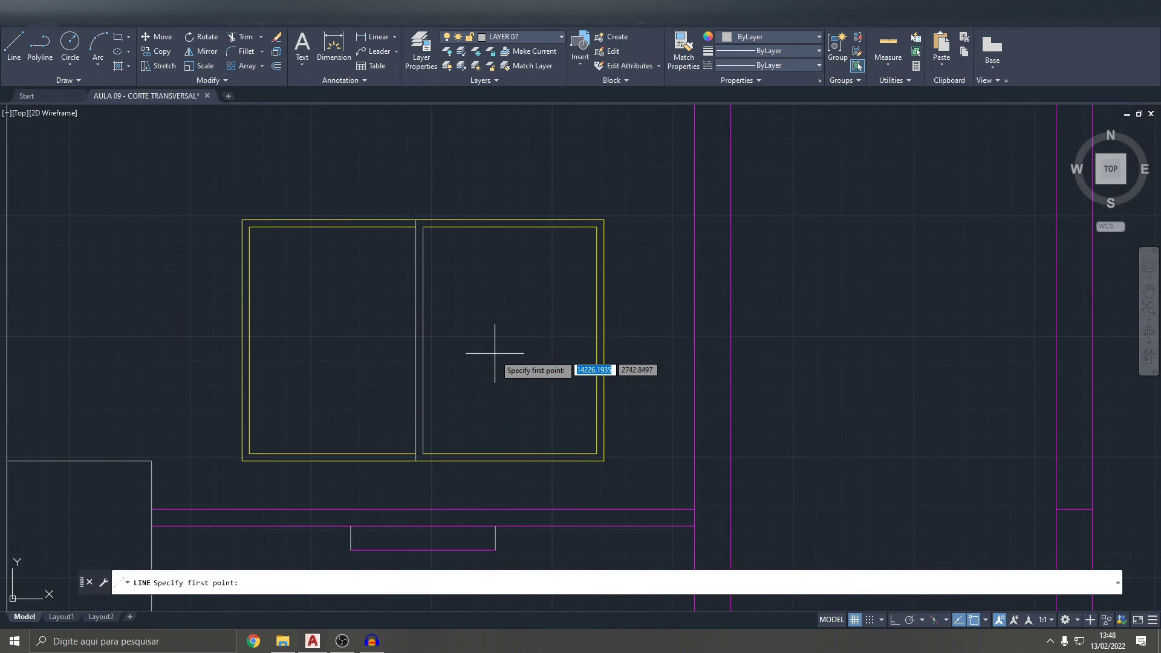
click(597, 340)
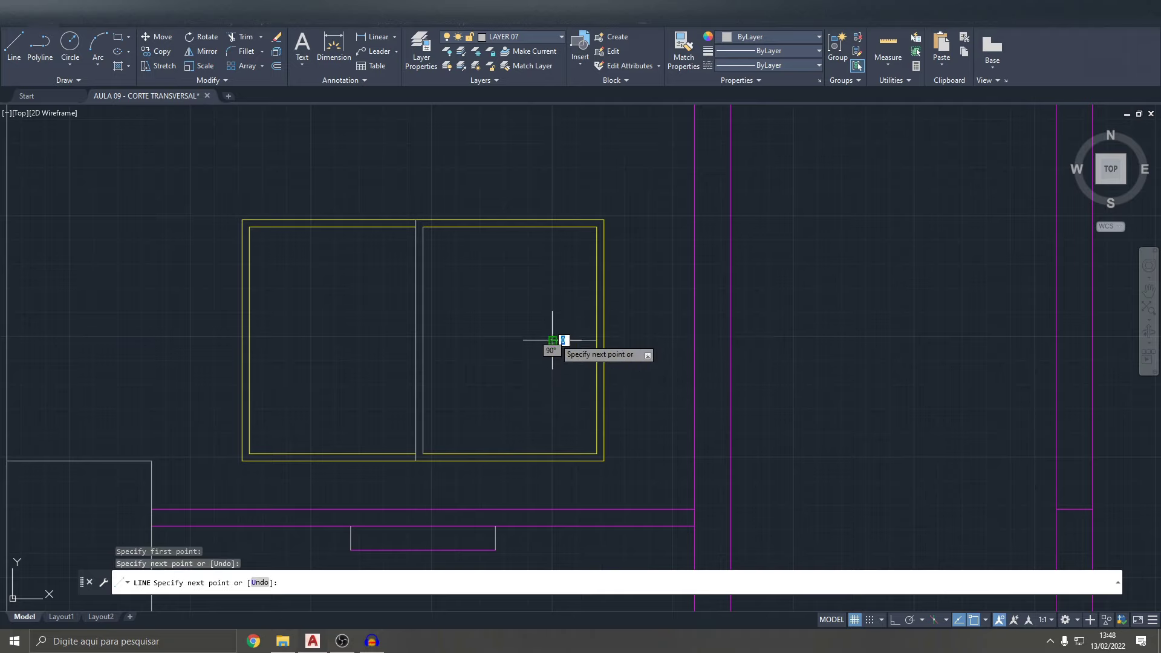
key(Escape)
scroll(598, 326, up, 5)
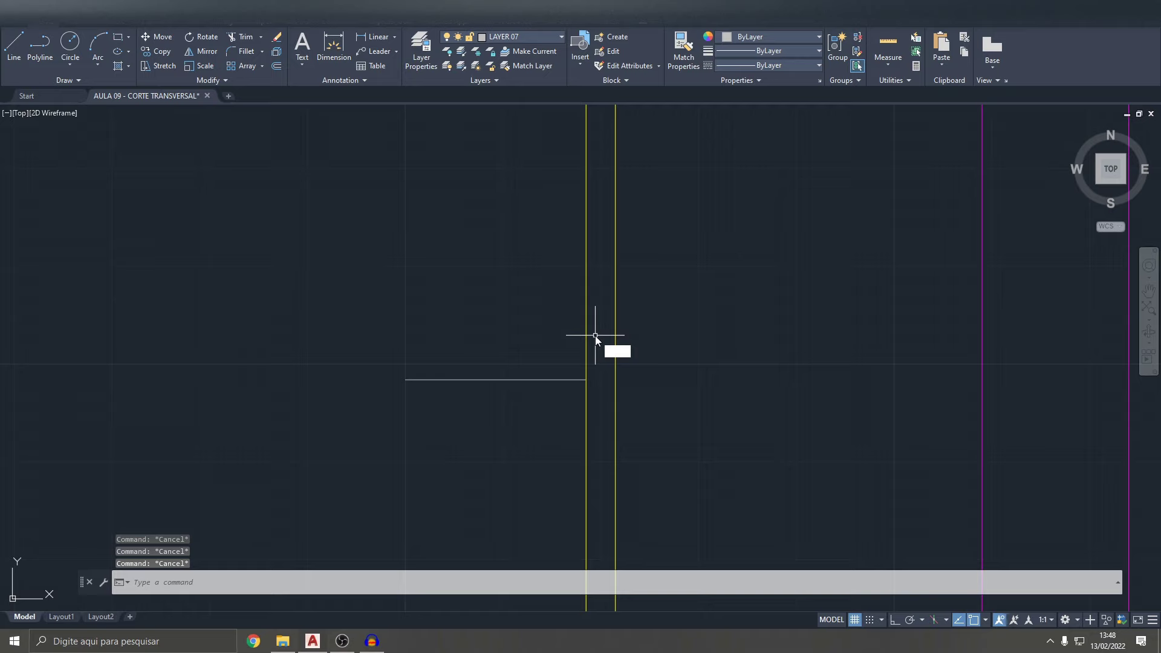
text(o)
key(Return)
key(Return)
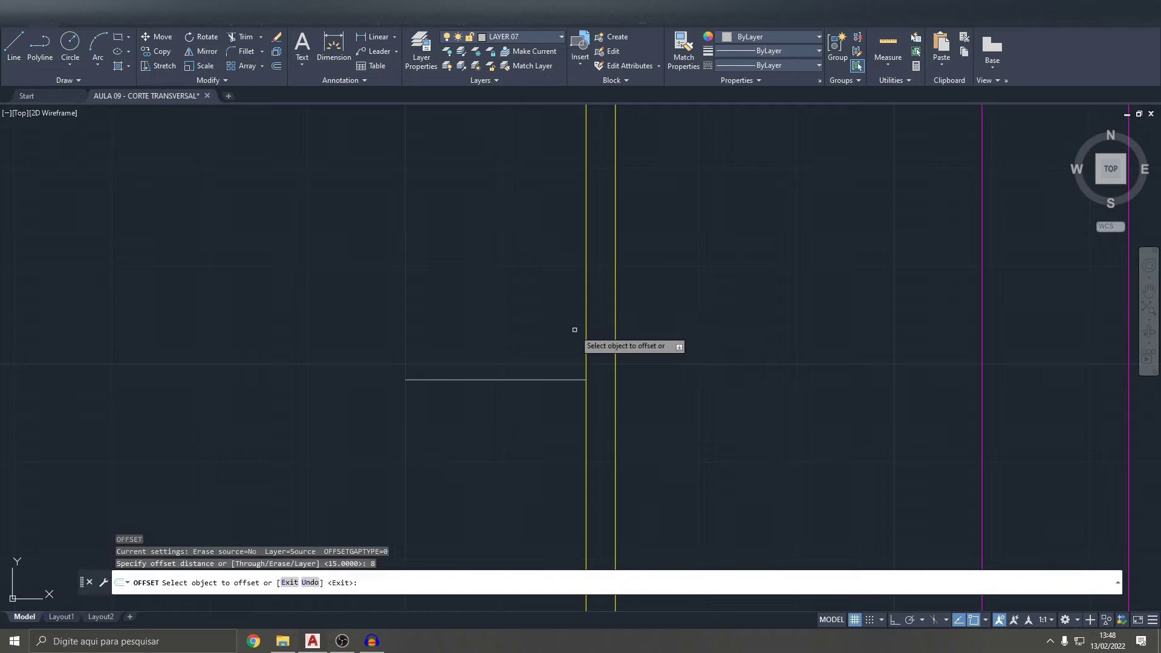
key(Escape)
key(Escape)
key(Escape)
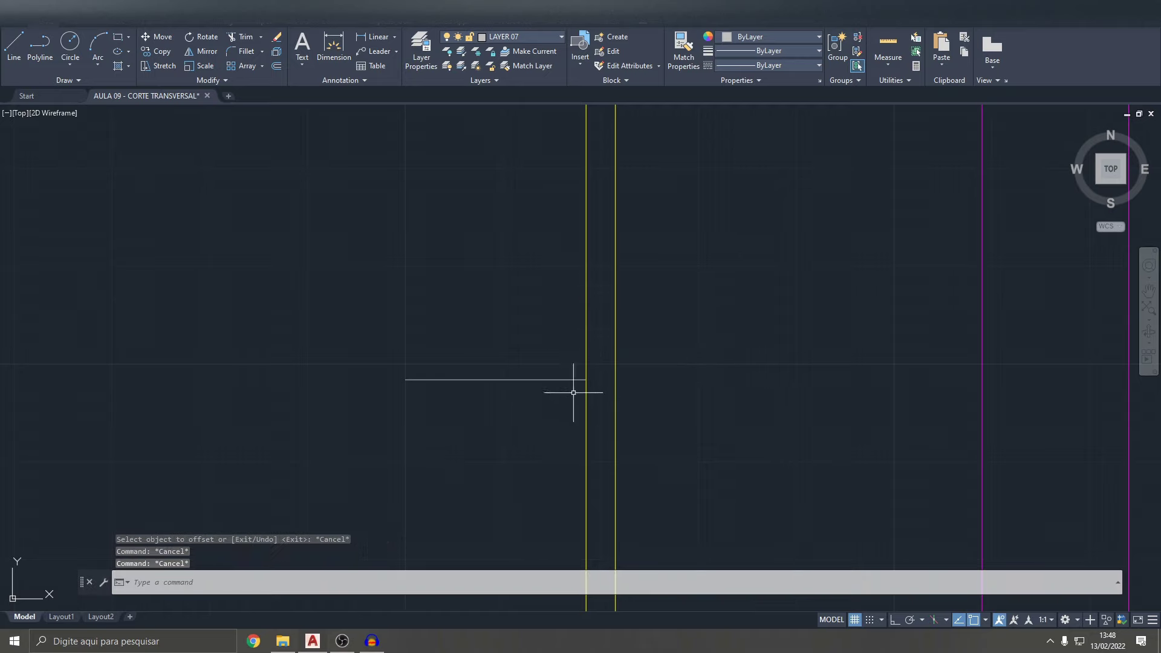
key(Escape)
key(Return)
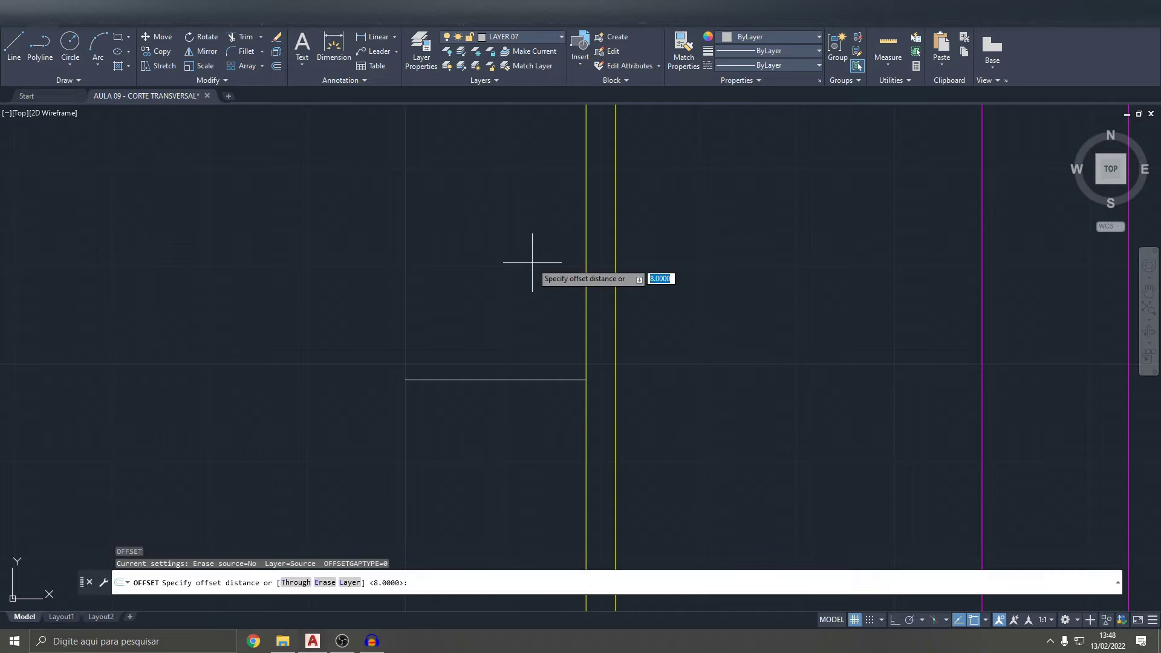
text(8)
key(Return)
click(584, 281)
click(508, 278)
scroll(575, 279, down, 4)
key(Escape)
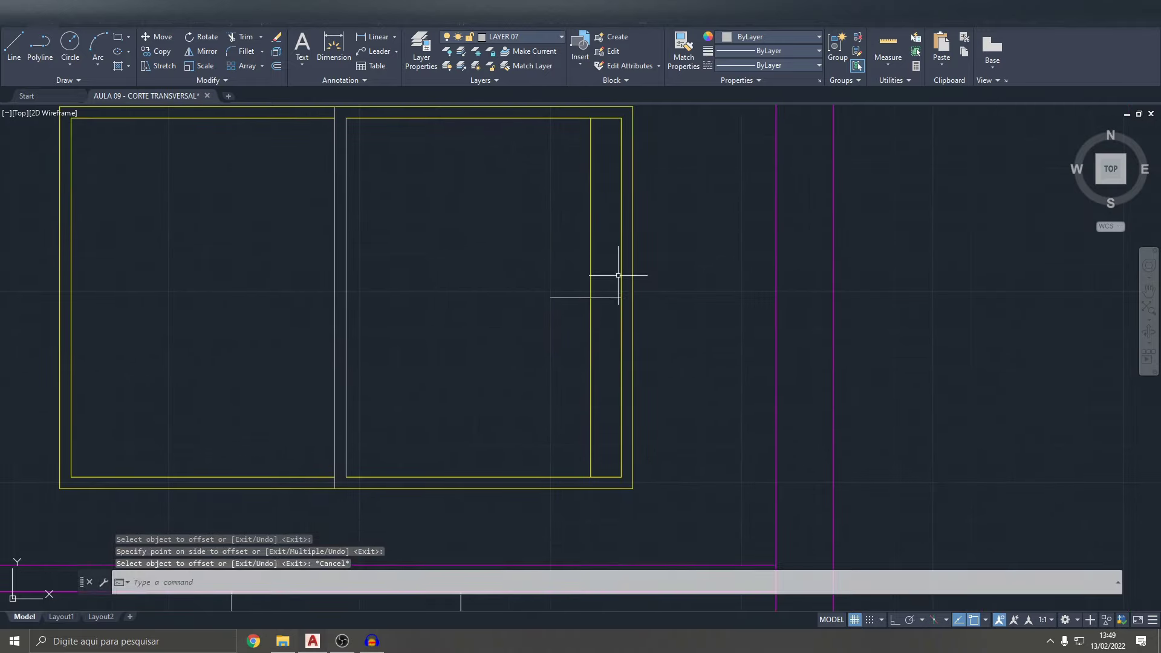
- Offset the horizontal sash line 5 below and 5 above
key(Escape)
key(Return)
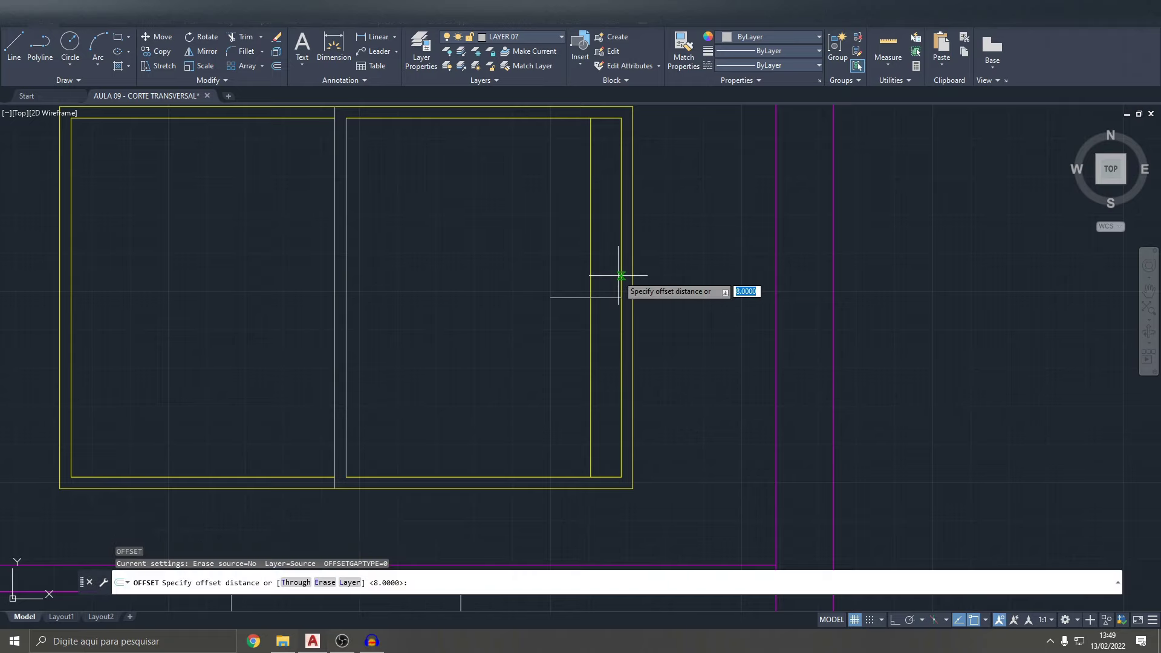
key(Return)
scroll(618, 279, up, 4)
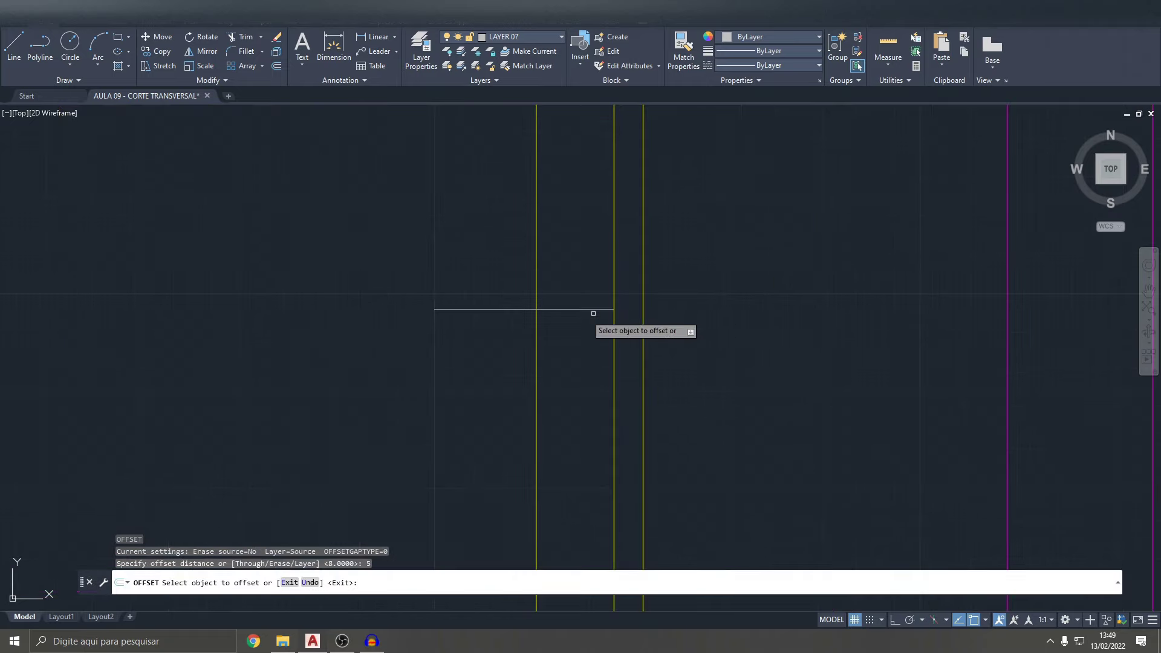
click(594, 310)
click(565, 329)
click(582, 311)
click(611, 269)
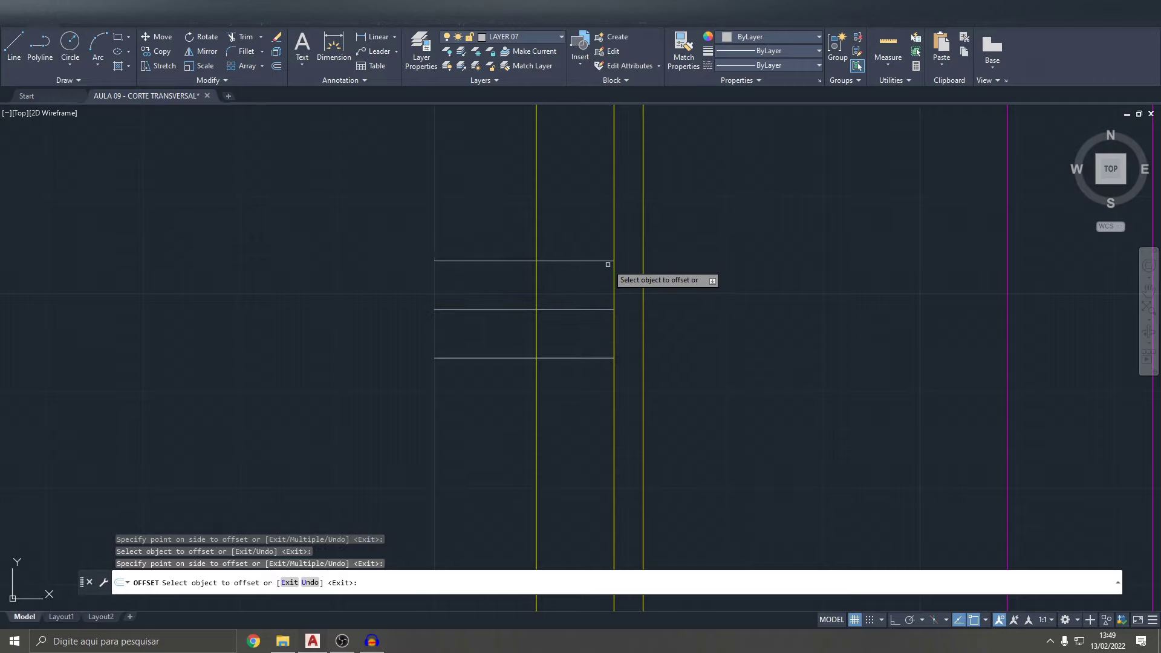
key(Escape)
key(Escape)
- Fence-trim the line ends and middle line to shape the handle outline
key(Return)
click(492, 212)
click(511, 413)
key(Return)
drag(567, 283, 599, 314)
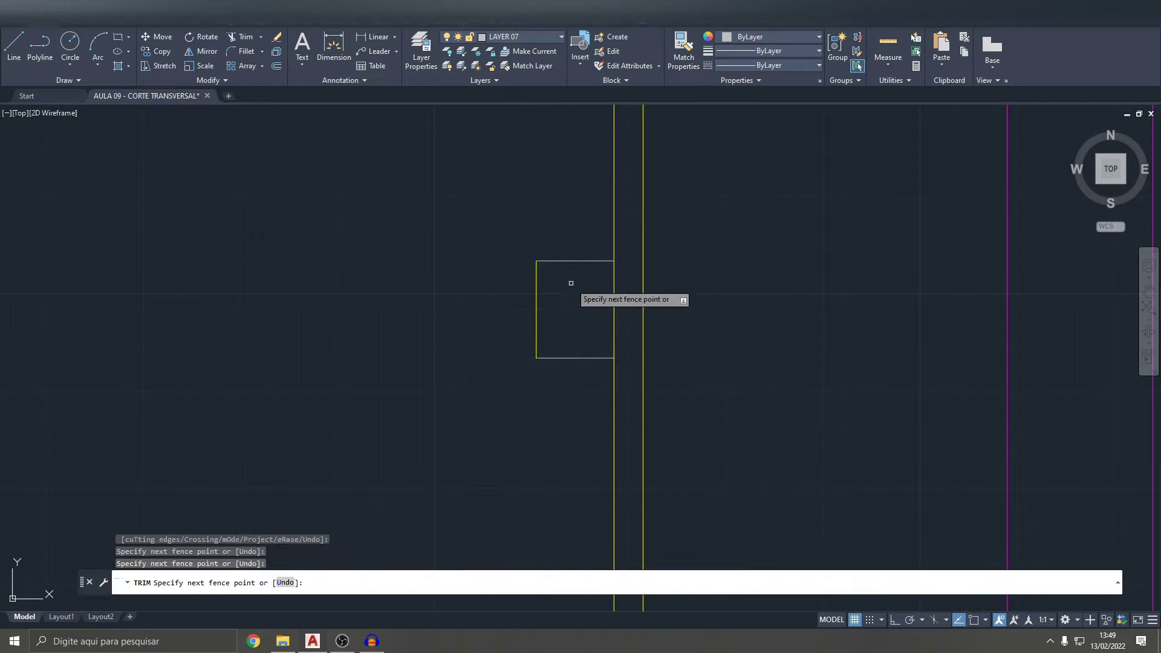
scroll(602, 311, down, 4)
key(Escape)
key(Escape)
scroll(675, 351, down, 5)
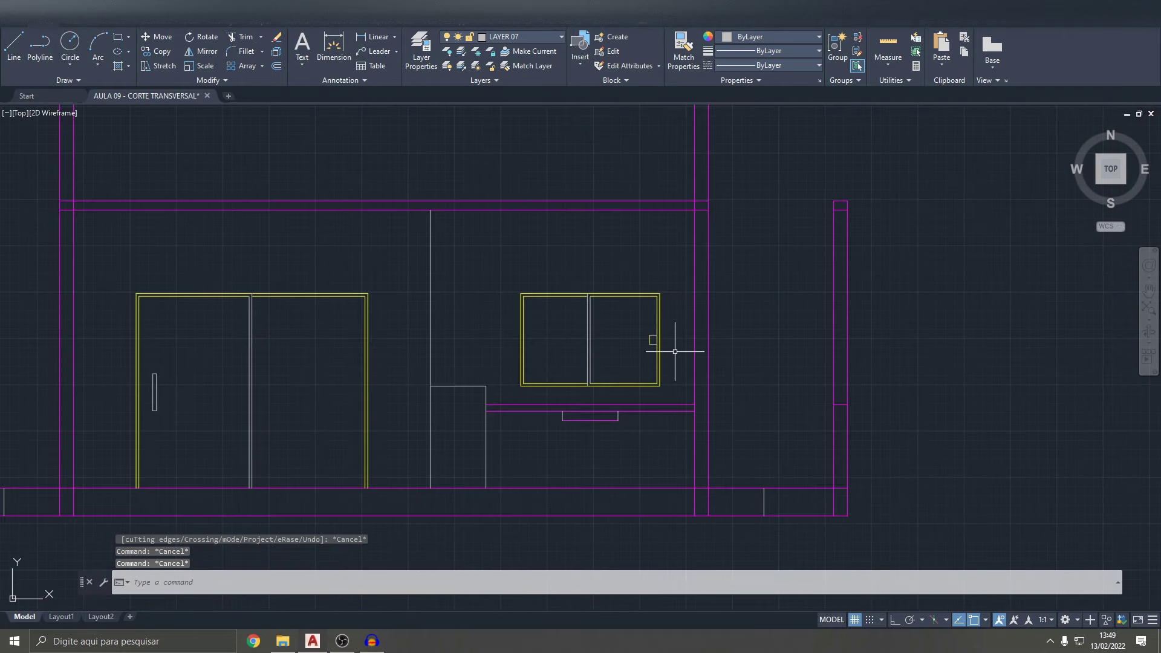
text(MA)
- Match the new window handle to the yellow window frame's properties
key(Return)
scroll(520, 257, up, 3)
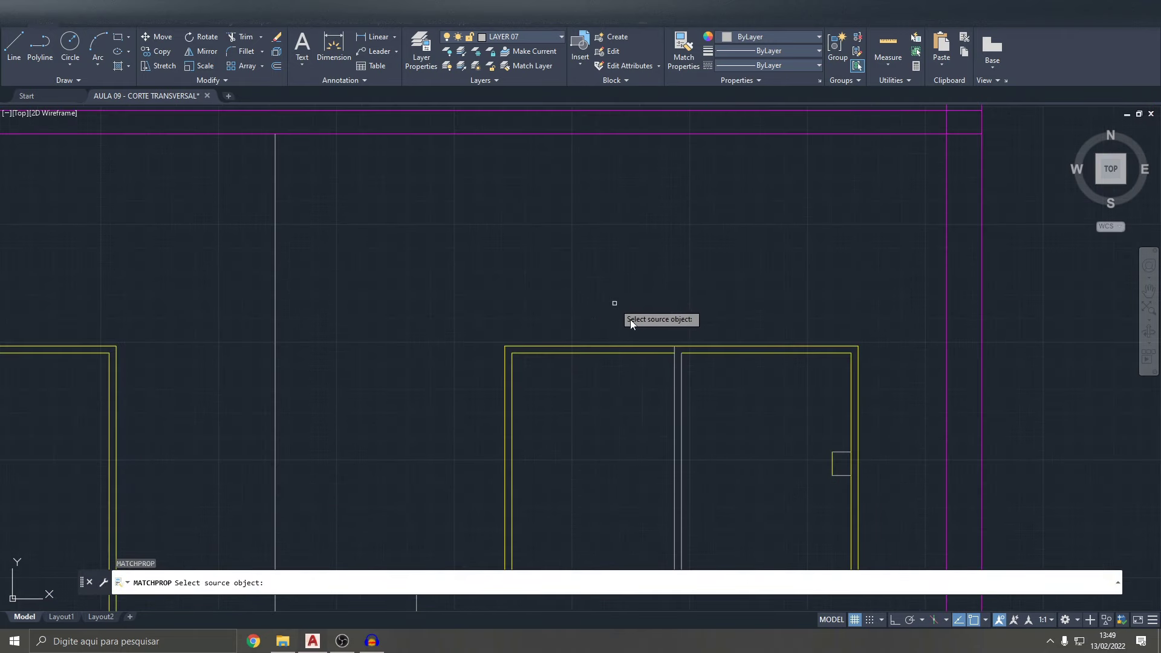
click(756, 343)
scroll(772, 357, down, 5)
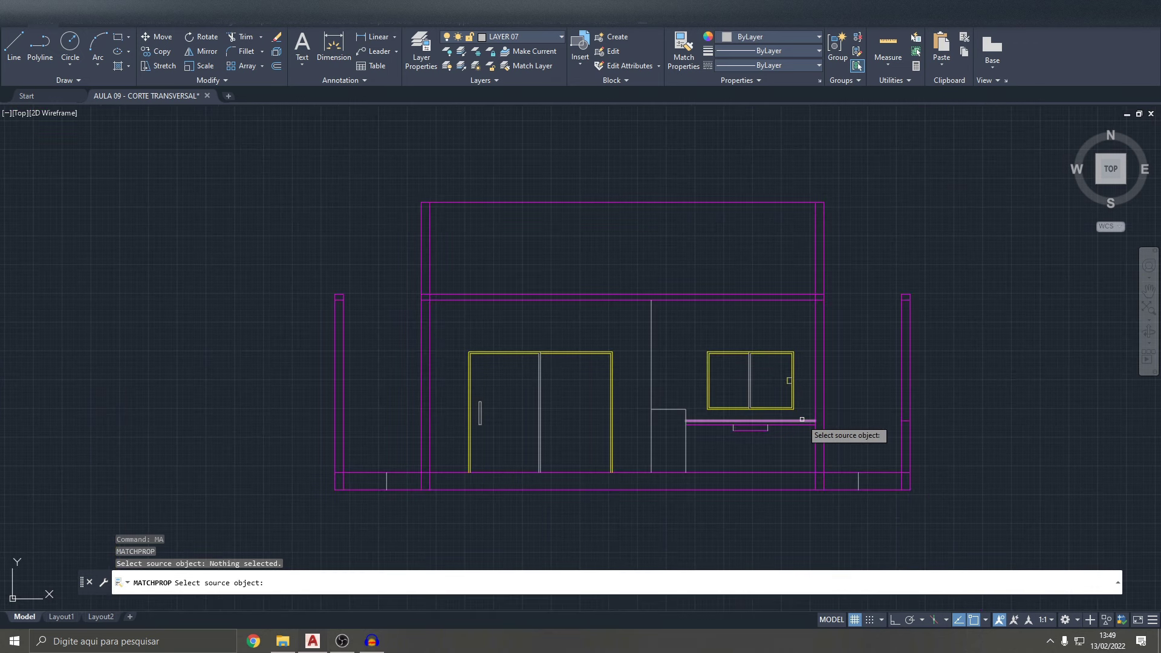
click(771, 353)
click(792, 416)
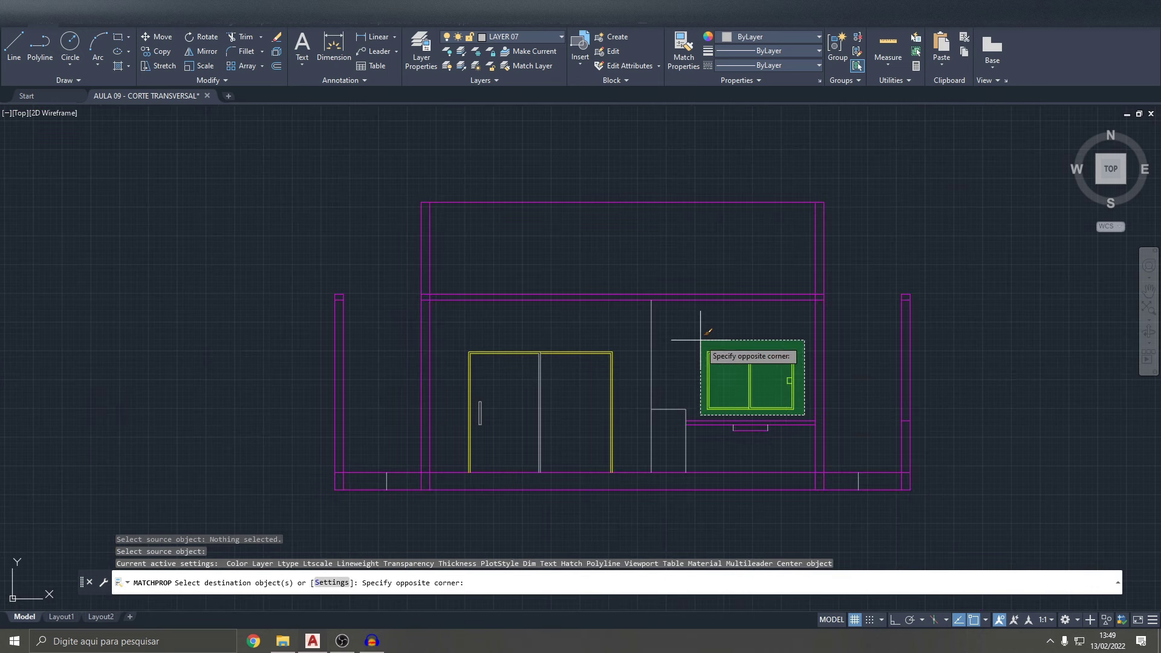
click(662, 311)
click(623, 461)
click(415, 310)
key(Escape)
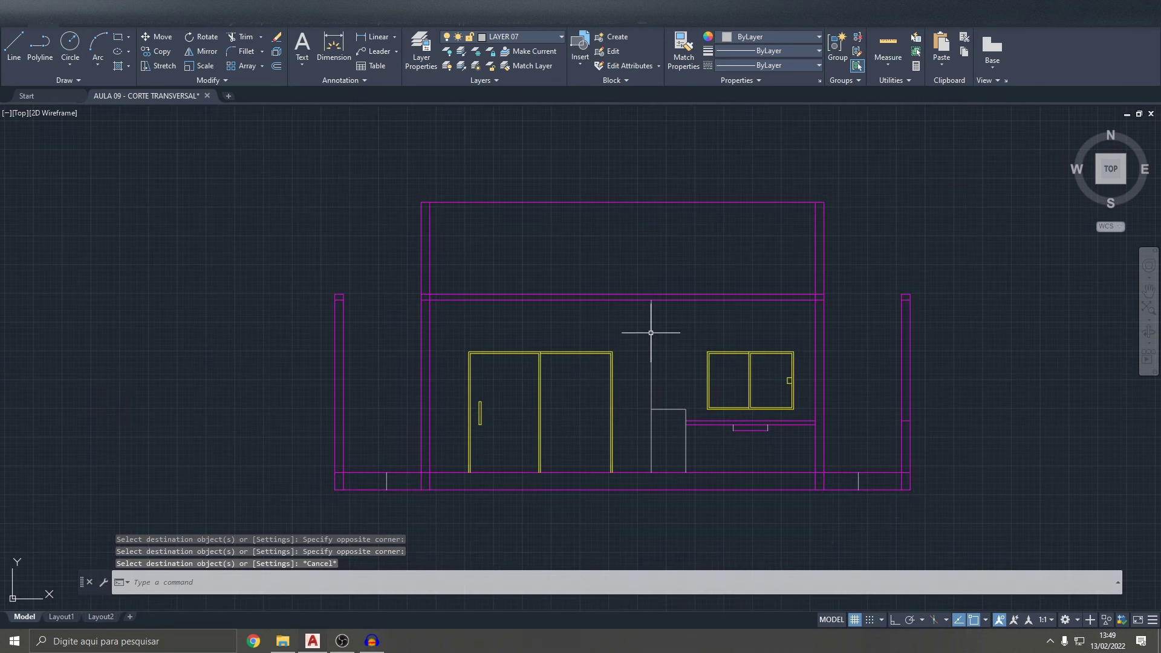
key(Escape)
key(Escape)
- Restyle the countertop lines below the window to match the blue legend line
key(Return)
scroll(670, 330, down, 5)
scroll(669, 375, down, 3)
scroll(266, 303, up, 8)
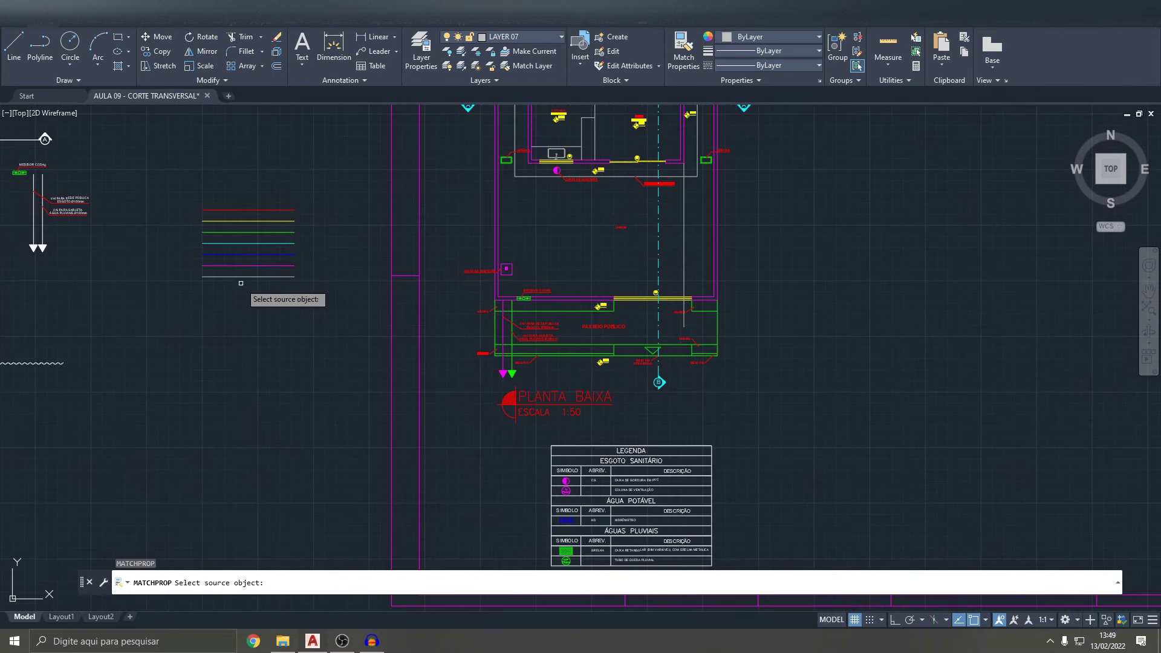
scroll(259, 273, up, 2)
click(248, 268)
scroll(695, 337, down, 5)
scroll(785, 306, up, 2)
scroll(586, 452, up, 3)
scroll(431, 338, up, 3)
scroll(584, 439, up, 4)
scroll(705, 405, up, 3)
click(798, 404)
click(363, 269)
click(438, 411)
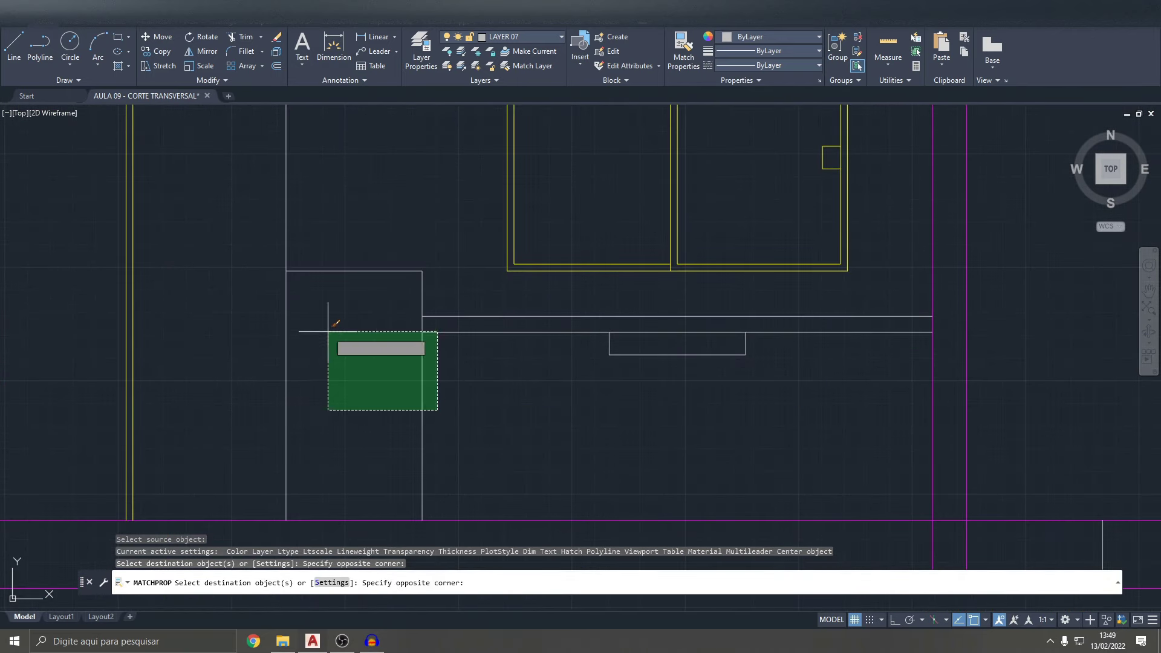
click(236, 197)
scroll(577, 335, down, 3)
scroll(545, 393, down, 2)
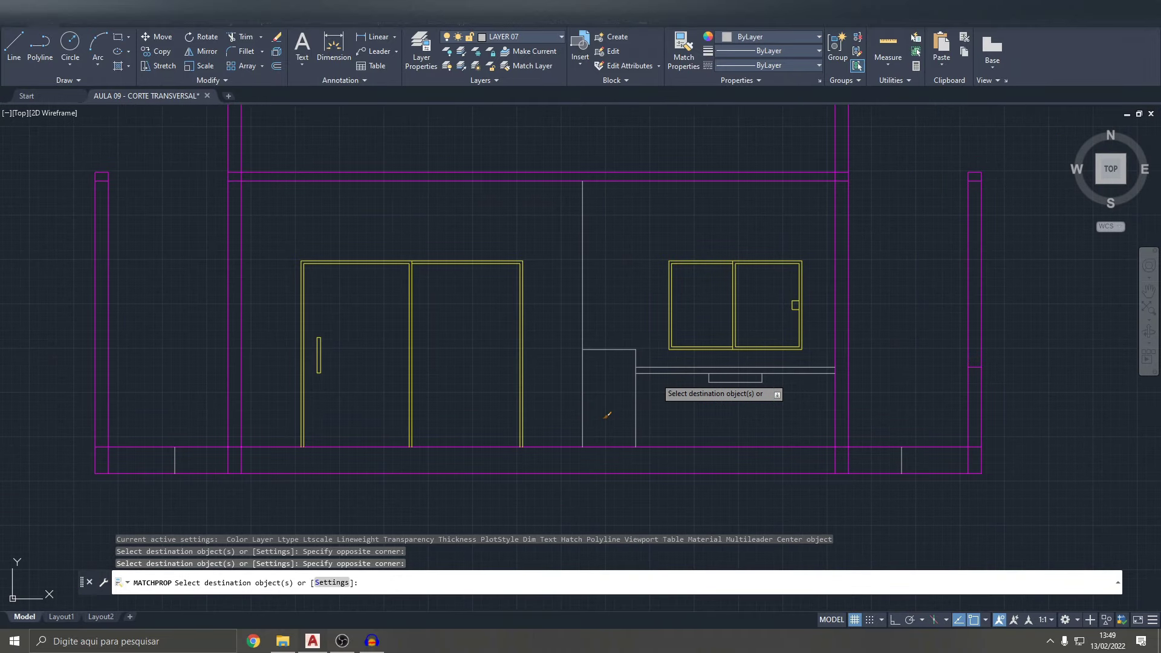
middle_drag(675, 402, 561, 378)
key(Escape)
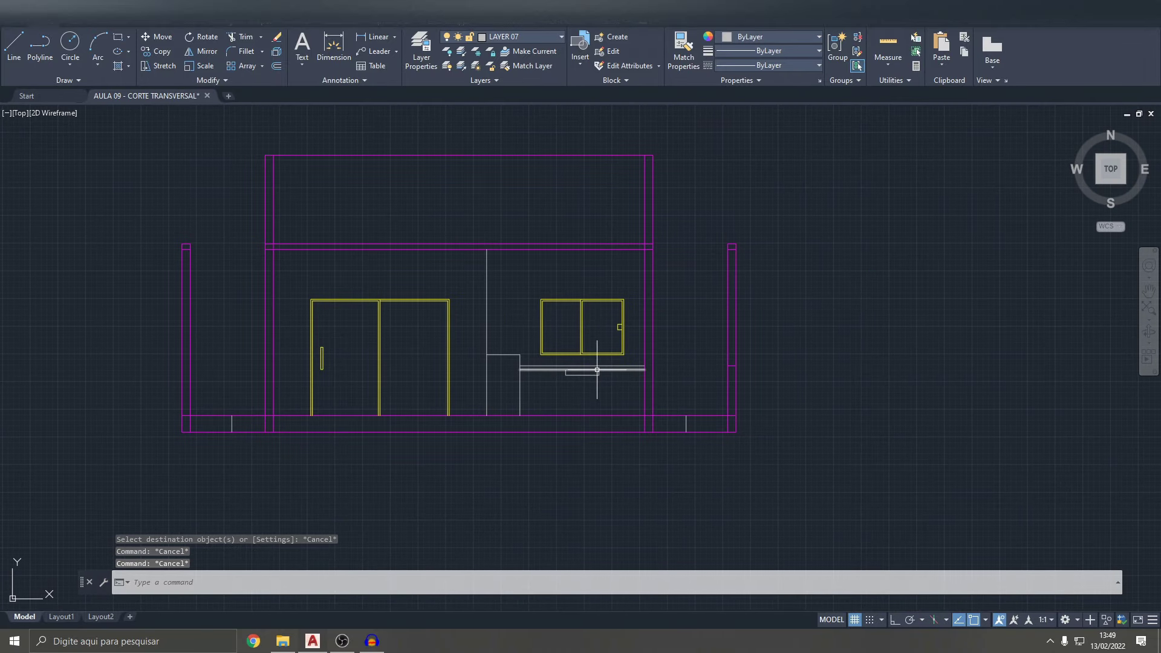
- Start TR and fence-trim the extra lines at the upper-left wall
scroll(553, 351, up, 1)
scroll(514, 336, down, 2)
scroll(533, 315, up, 1)
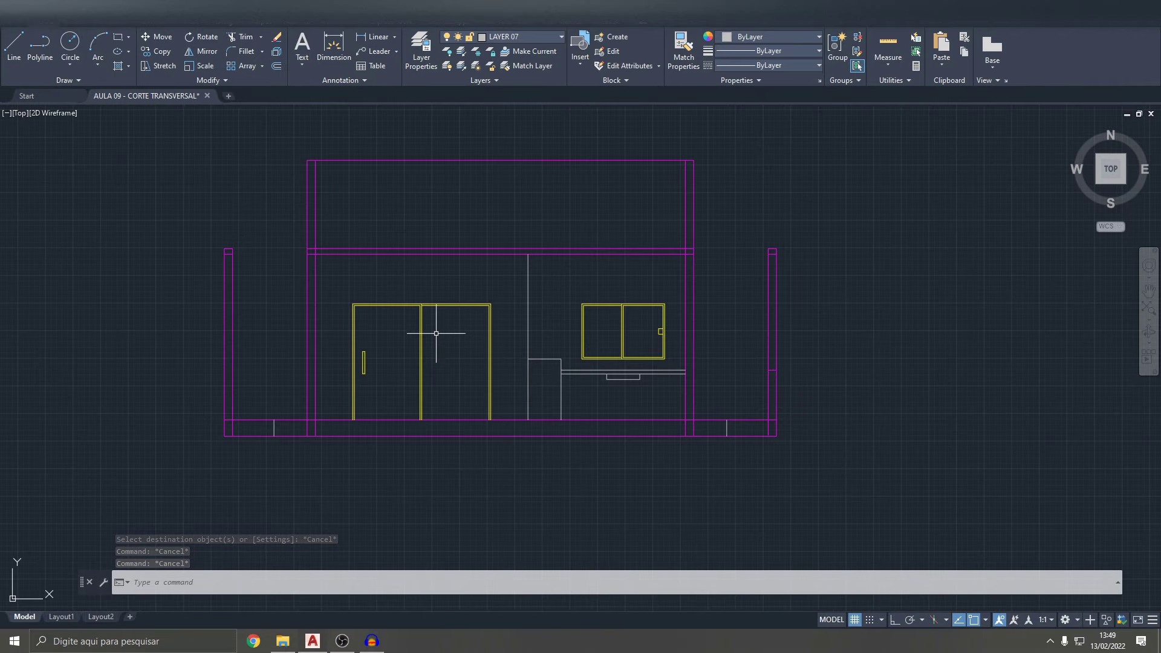
middle_drag(327, 305, 333, 269)
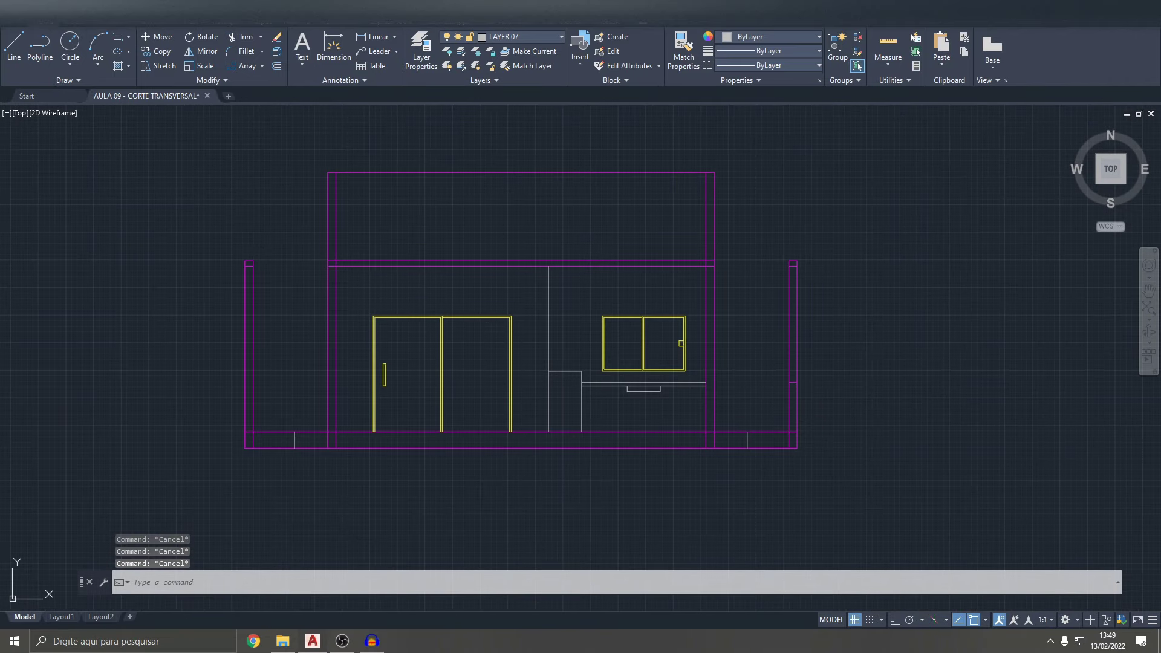
text(tr)
key(Return)
scroll(333, 273, up, 5)
drag(337, 251, 354, 244)
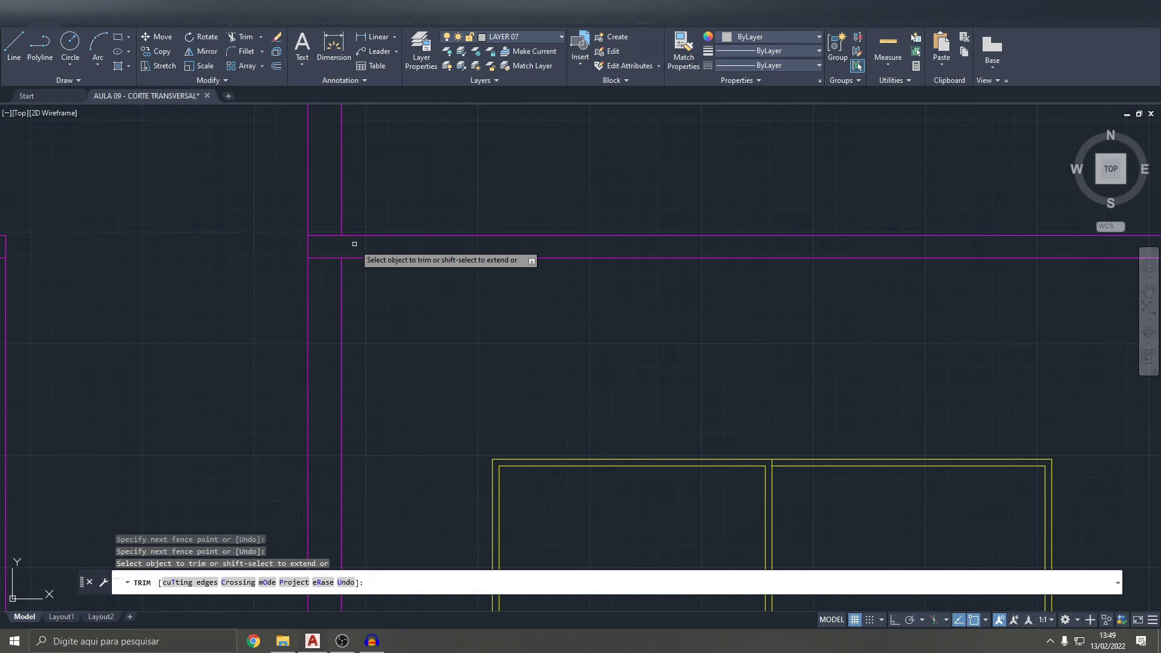
- Fence-trim the overlapping segments at the upper-right slab corner
scroll(361, 250, down, 5)
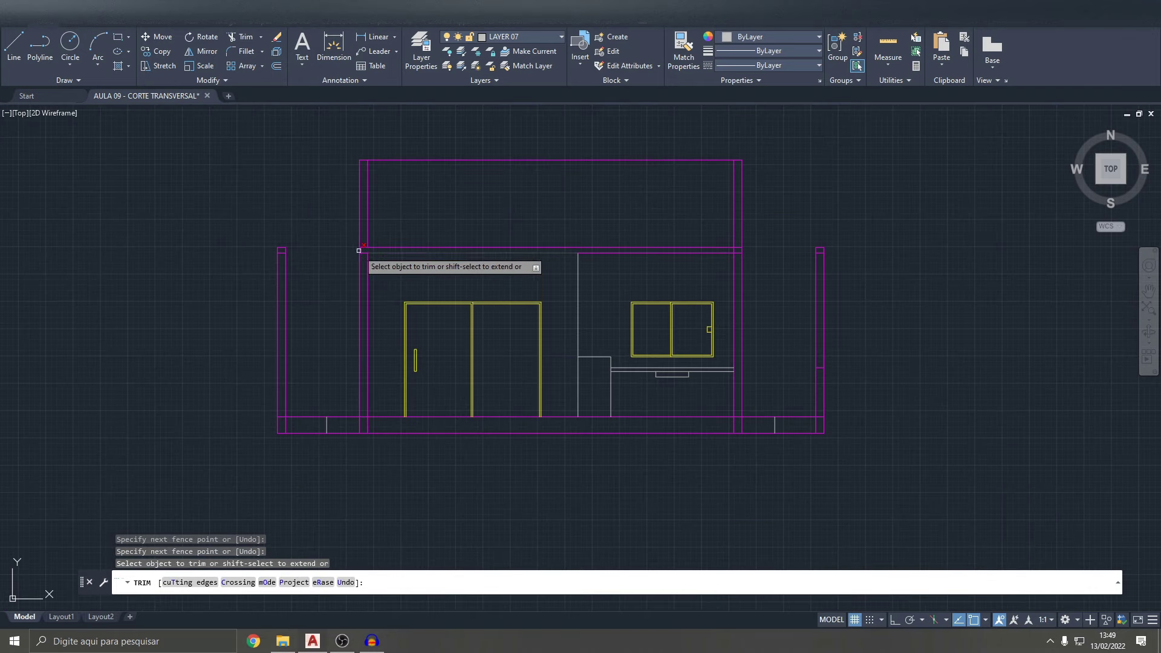
scroll(361, 233, up, 2)
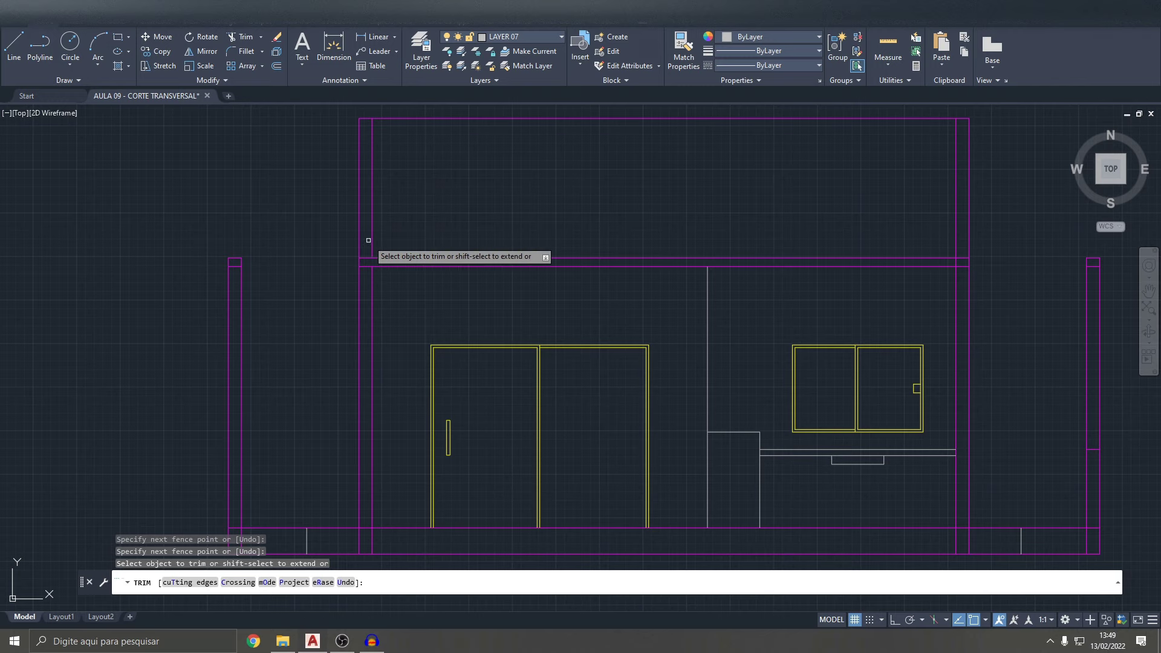
scroll(958, 268, up, 8)
drag(987, 249, 971, 233)
scroll(974, 240, down, 10)
key(Escape)
key(Escape)
mouse_move(855, 285)
middle_down()
mouse_move(635, 267)
mouse_move(650, 276)
middle_up()
key(Escape)
key(Escape)
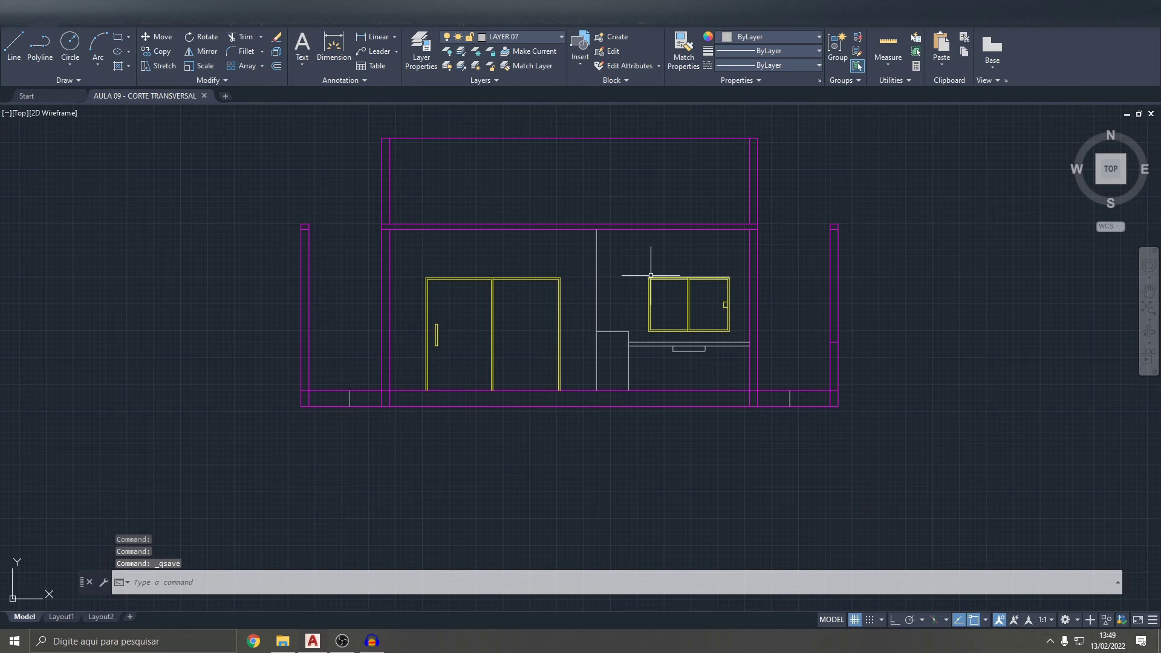
- Zoom and pan around the floor plan to check its +0.20 level
scroll(651, 276, down, 3)
middle_drag(651, 275, 671, 303)
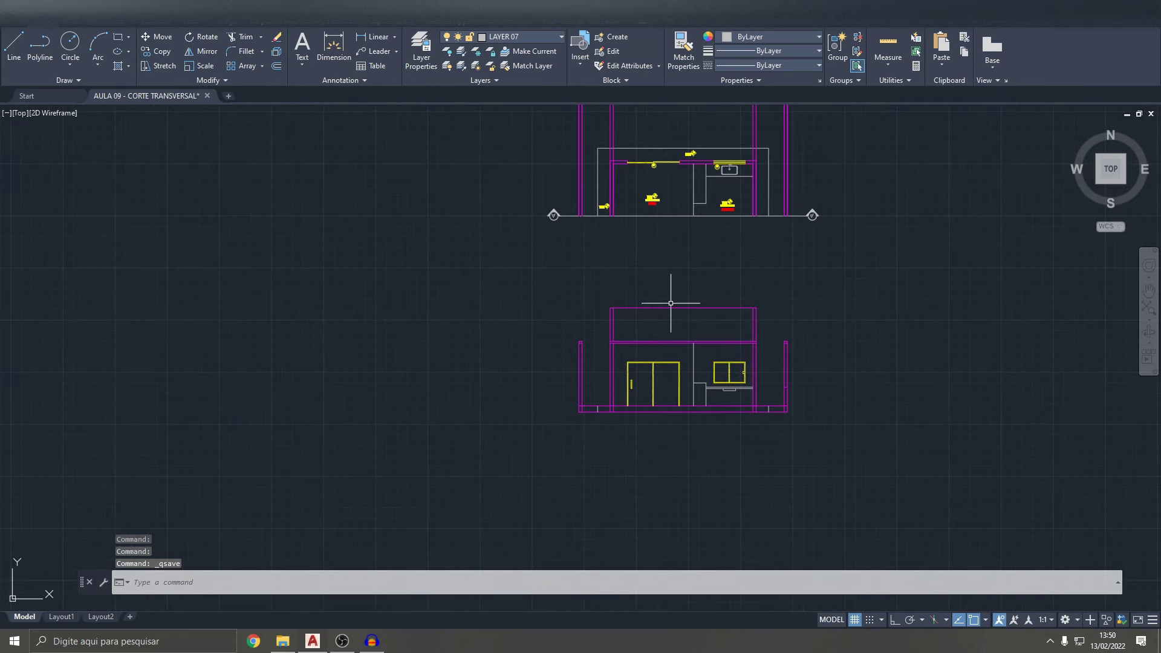
scroll(665, 308, down, 1)
scroll(641, 315, up, 2)
scroll(635, 290, down, 1)
middle_drag(635, 290, 613, 289)
scroll(545, 132, up, 4)
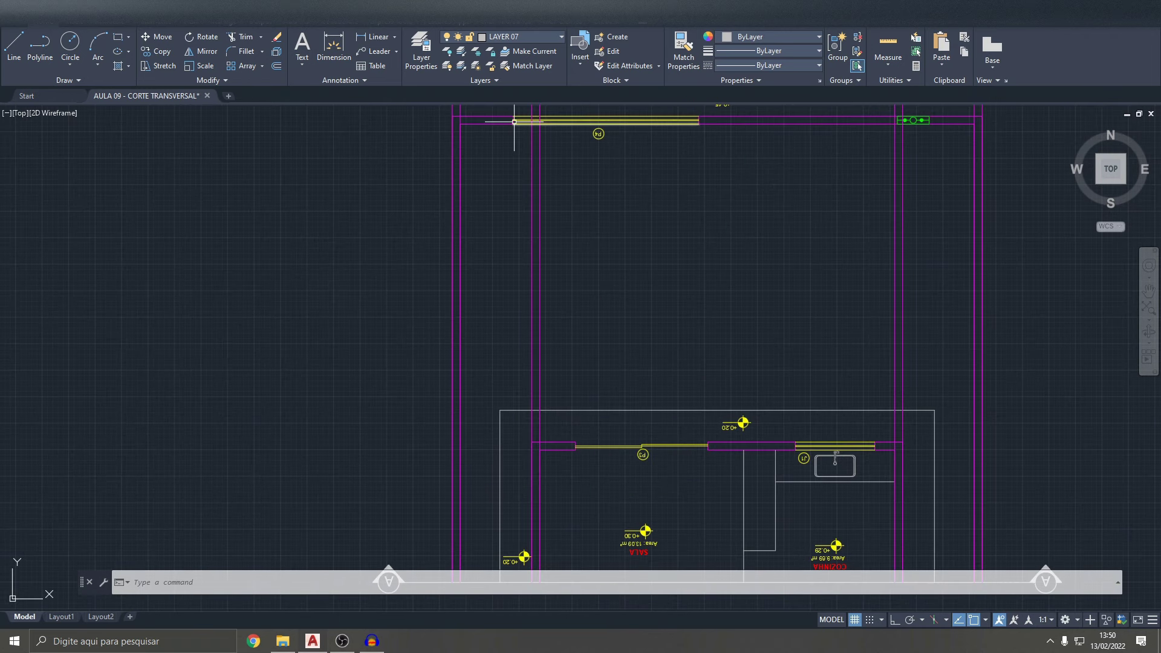
scroll(509, 181, down, 5)
scroll(511, 230, up, 3)
scroll(410, 234, up, 2)
scroll(489, 280, up, 1)
scroll(489, 280, up, 1)
scroll(505, 266, down, 5)
key(Escape)
key(Escape)
scroll(492, 290, down, 2)
middle_drag(492, 291, 627, 292)
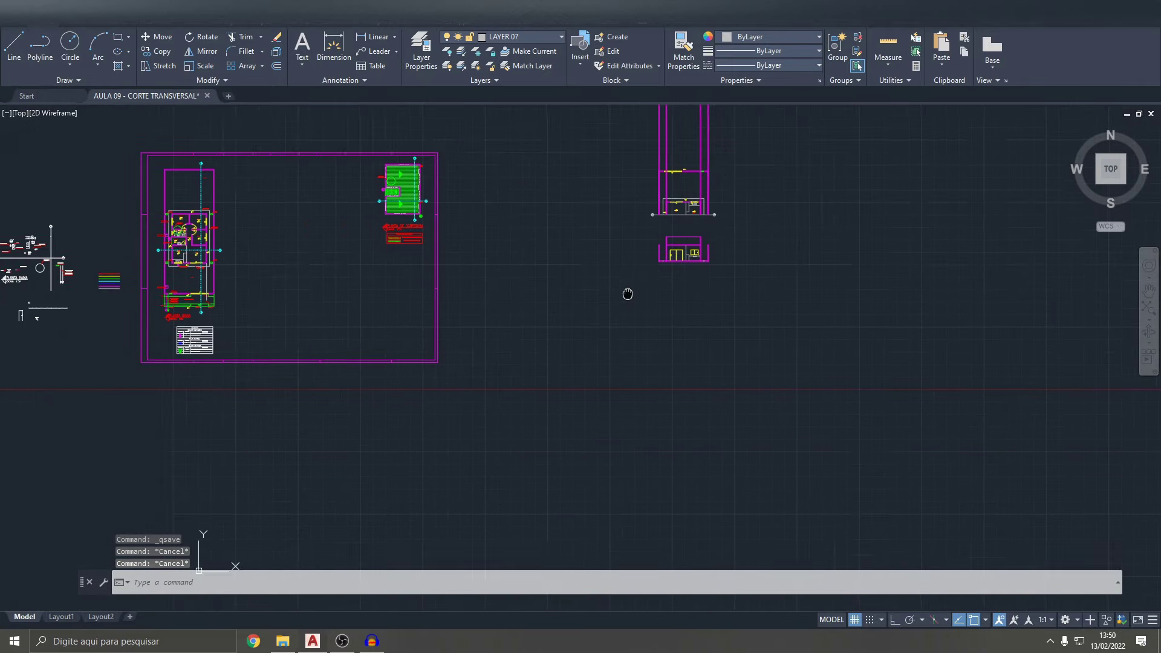
scroll(248, 247, up, 4)
scroll(161, 246, up, 2)
- Inspect the kitchen and living room area of the floor plan
middle_drag(161, 246, 330, 246)
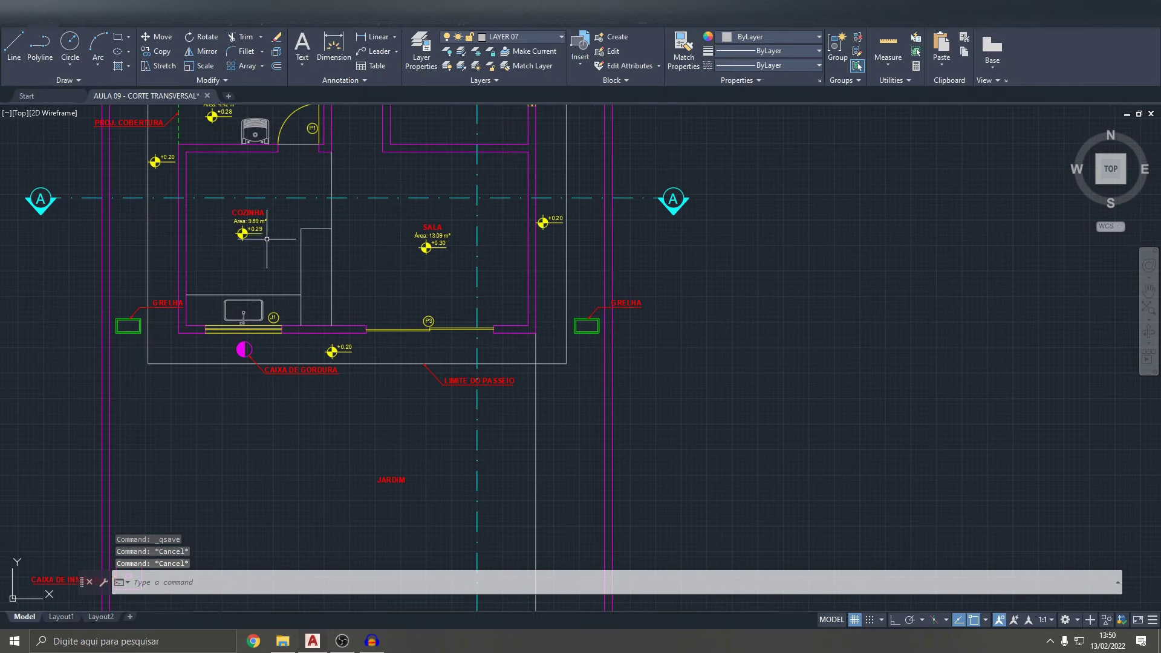
scroll(328, 247, up, 2)
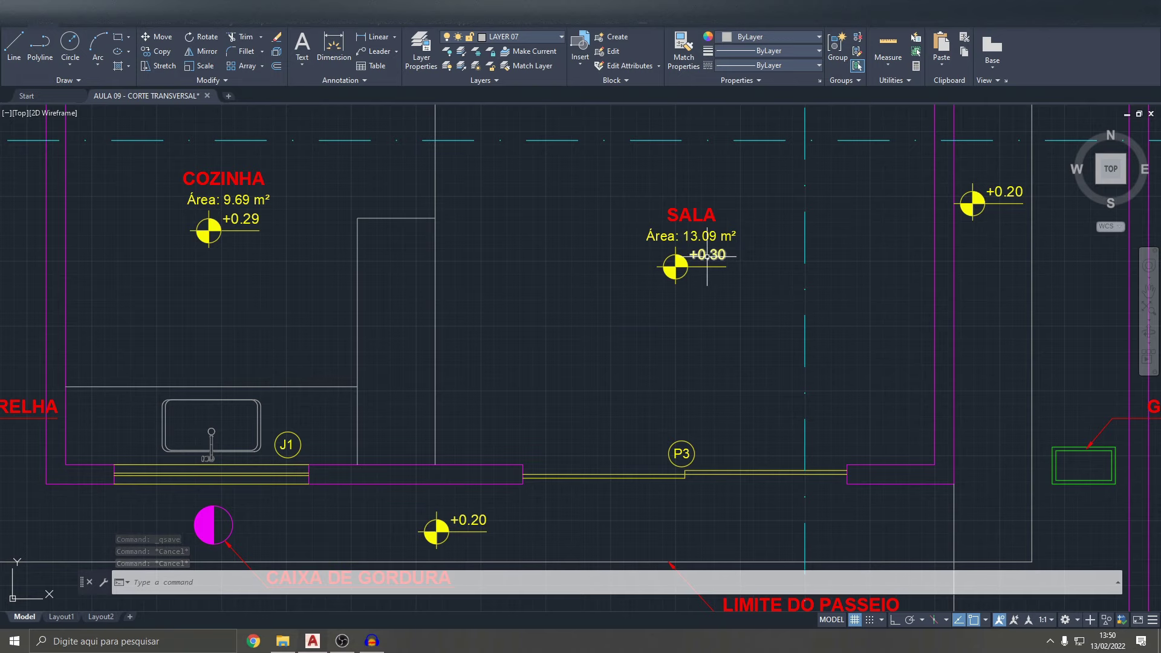
scroll(233, 218, down, 2)
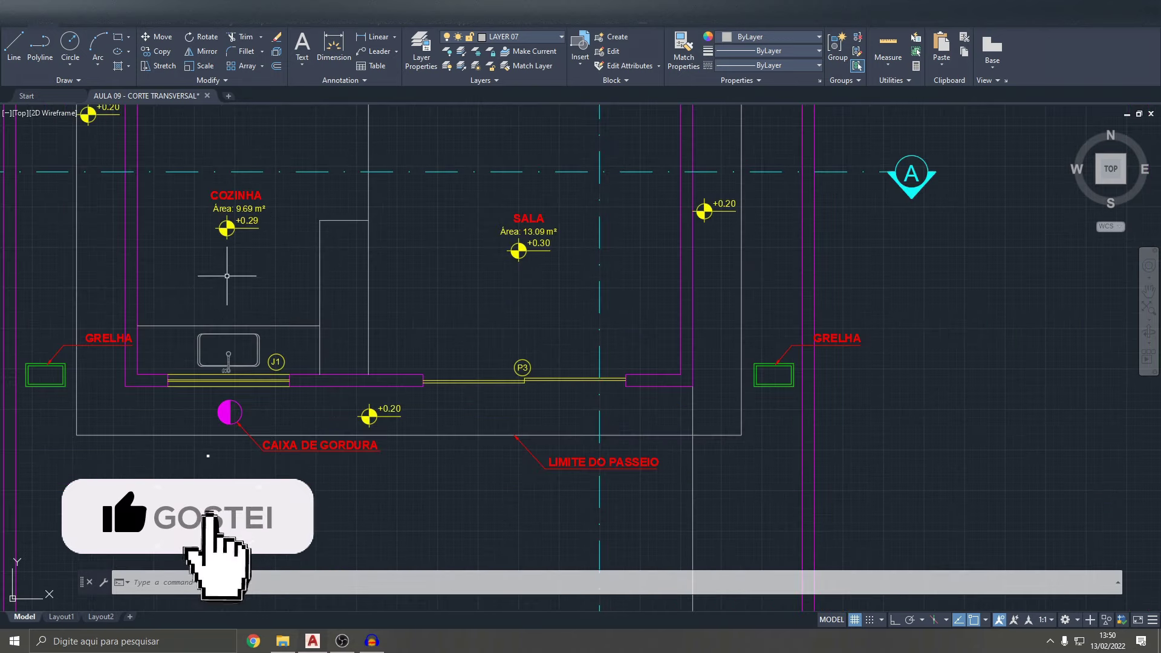
middle_drag(229, 266, 469, 228)
scroll(469, 229, down, 2)
scroll(459, 231, up, 4)
scroll(453, 232, down, 3)
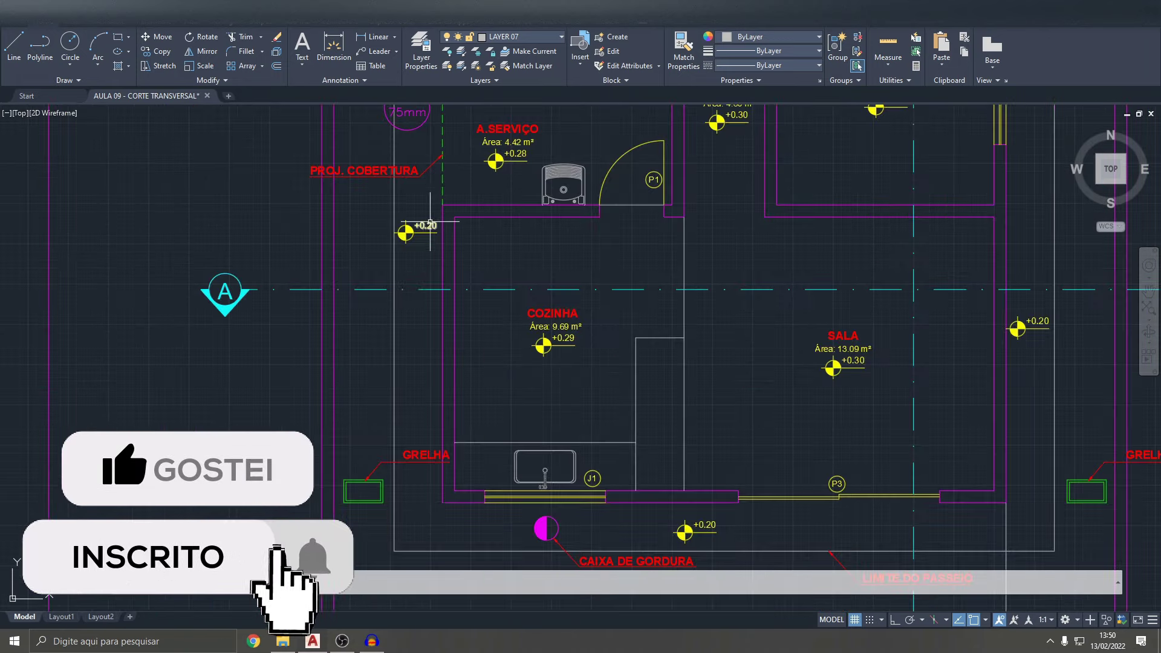
scroll(452, 233, up, 5)
scroll(492, 247, down, 3)
scroll(493, 254, up, 3)
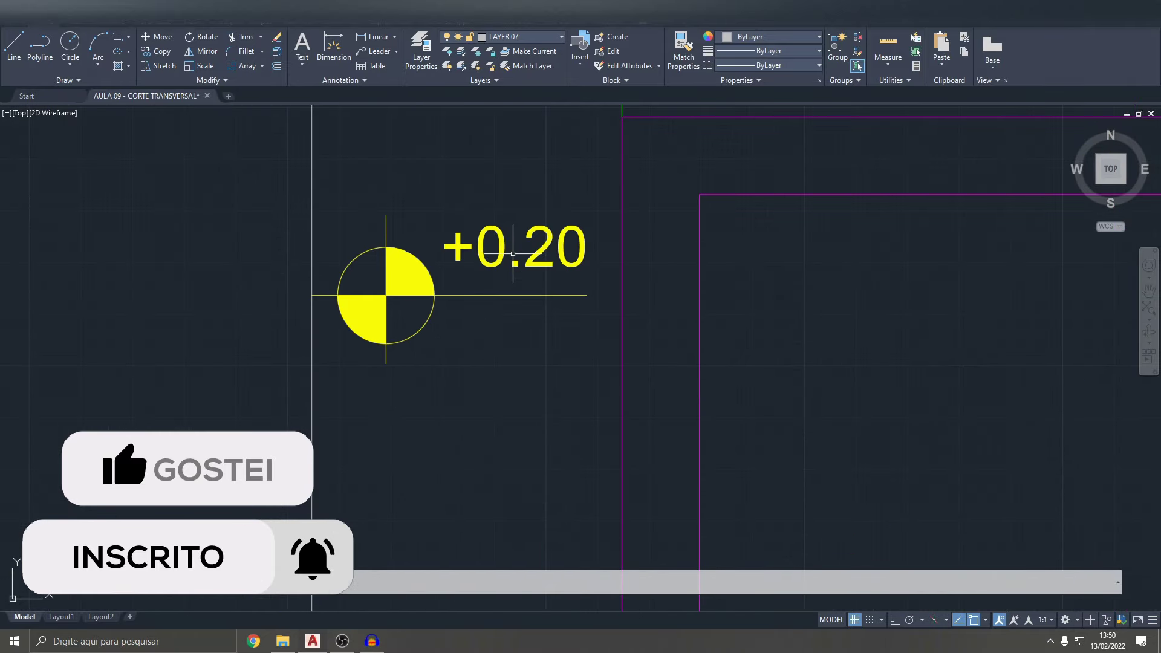
scroll(493, 254, down, 4)
middle_drag(605, 309, 533, 275)
scroll(533, 276, down, 3)
scroll(702, 290, down, 3)
- Pan to the cross-section, zoom in on its base lines and start Offset
middle_drag(701, 290, 279, 375)
mouse_move(1137, 285)
middle_down()
mouse_move(667, 348)
mouse_move(594, 318)
middle_up()
scroll(562, 302, up, 2)
scroll(539, 292, up, 5)
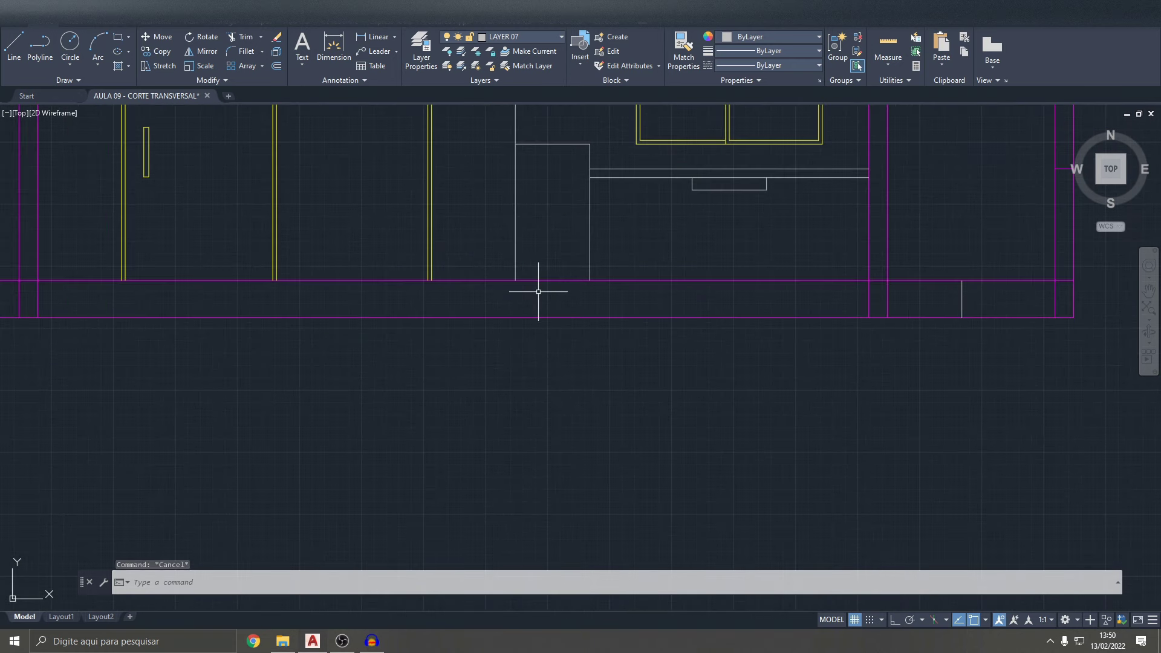
text(o)
key(Return)
- Offset the magenta floor line 10 units downward
text(10)
key(Return)
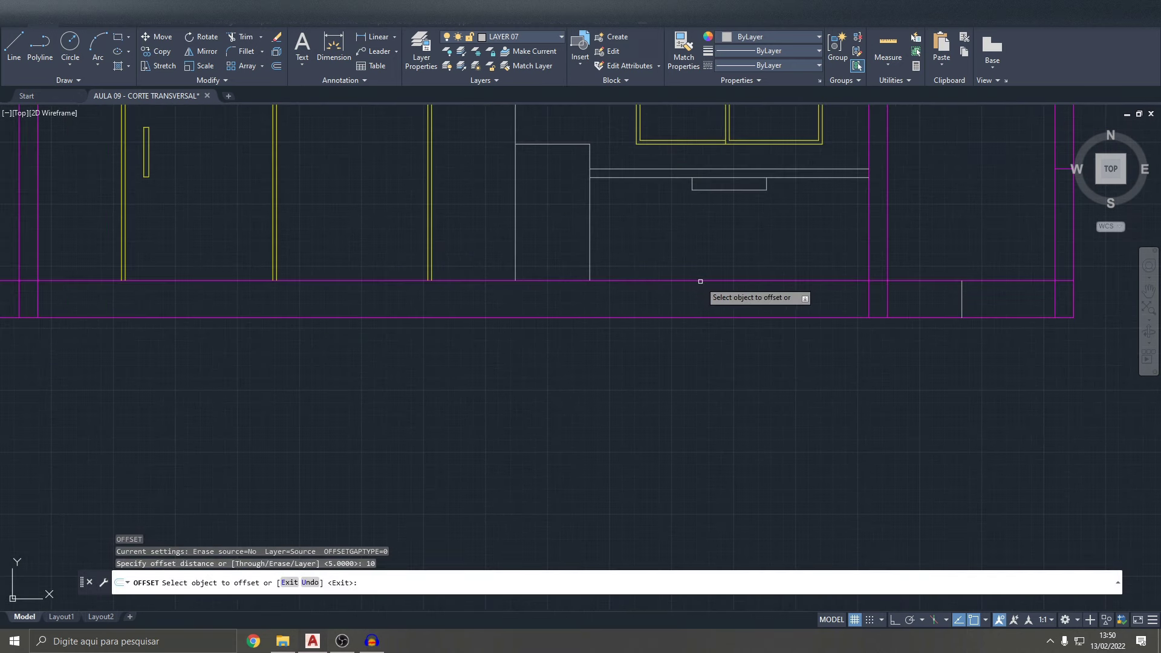
click(700, 281)
click(712, 330)
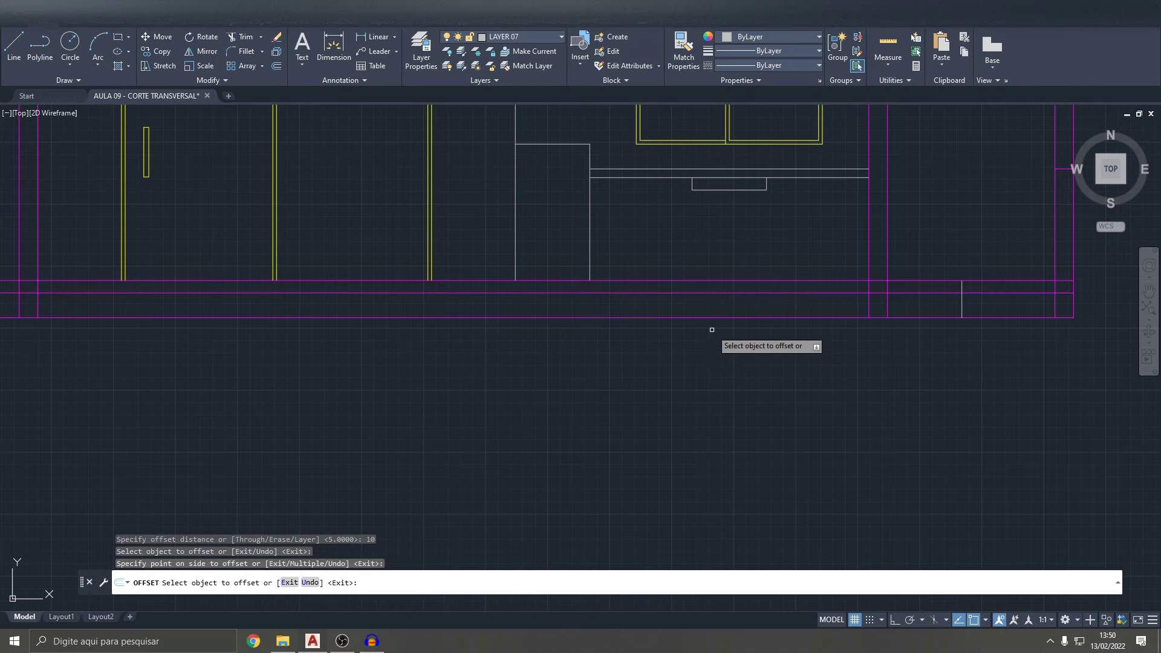
scroll(712, 329, down, 3)
scroll(465, 326, down, 2)
scroll(505, 305, up, 5)
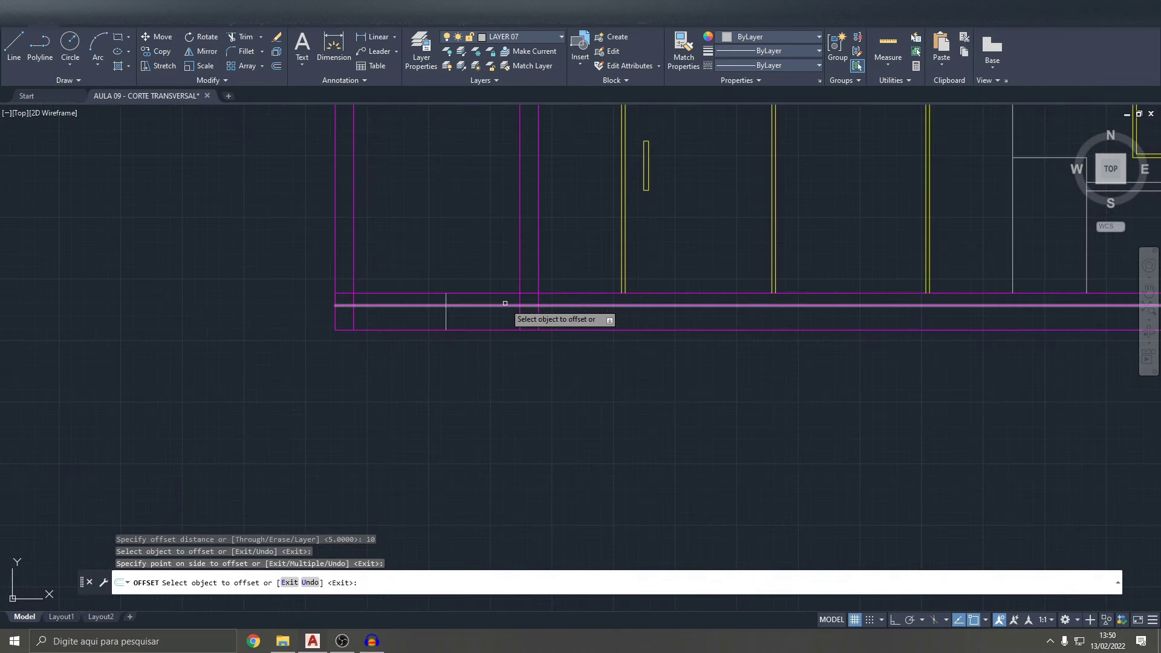
key(Escape)
key(Escape)
key(Escape)
- Fence-trim the excess floor lines at the left end of the base
key(Return)
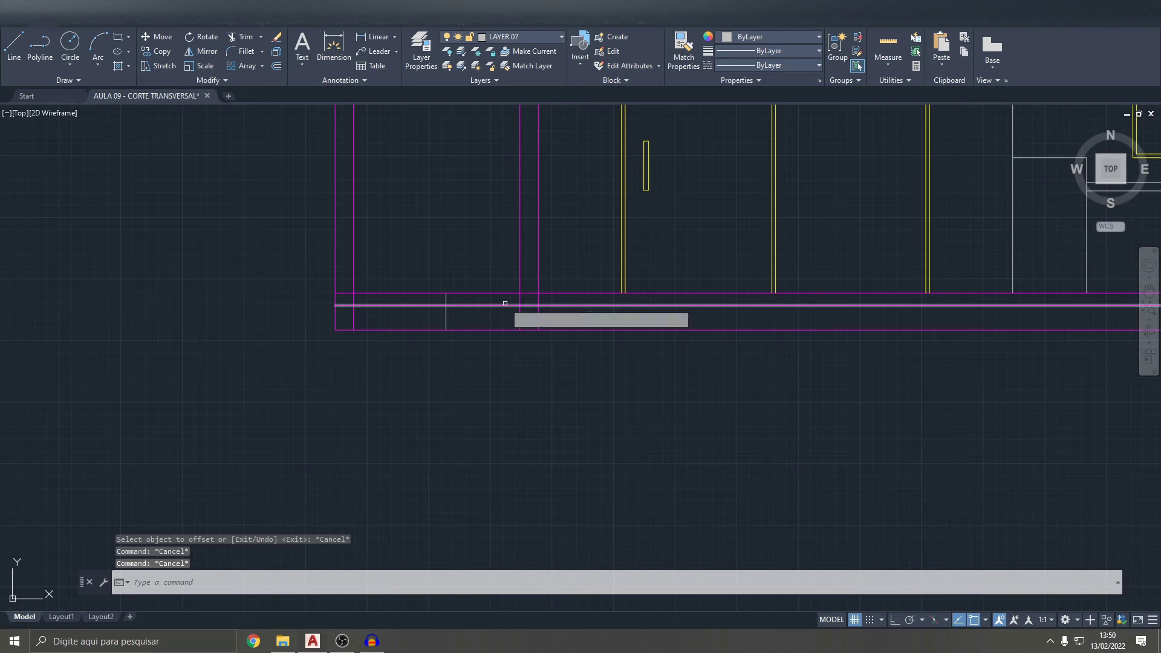
scroll(505, 303, up, 3)
click(499, 248)
click(503, 297)
key(Return)
click(363, 290)
click(296, 293)
key(Return)
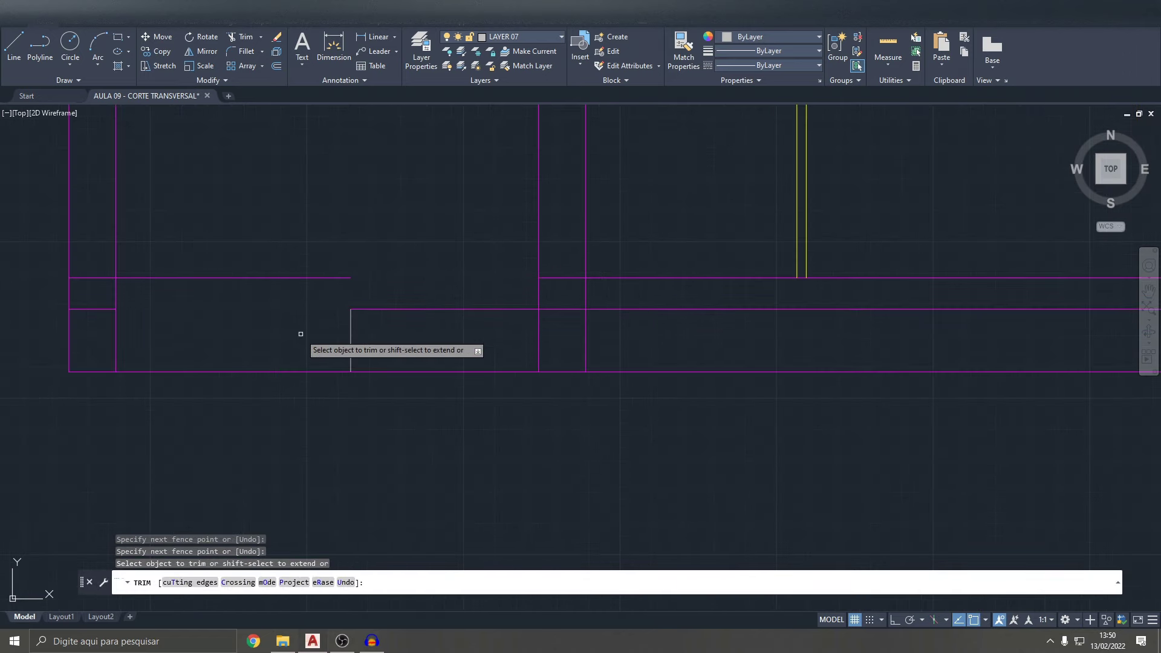
- Fence-trim the excess lines and stubs at the right end of the base
mouse_move(300, 334)
middle_down()
mouse_move(805, 370)
mouse_move(659, 311)
middle_up()
click(624, 292)
click(648, 329)
key(Return)
click(678, 322)
click(732, 364)
key(Return)
scroll(848, 280, down, 3)
scroll(847, 268, down, 2)
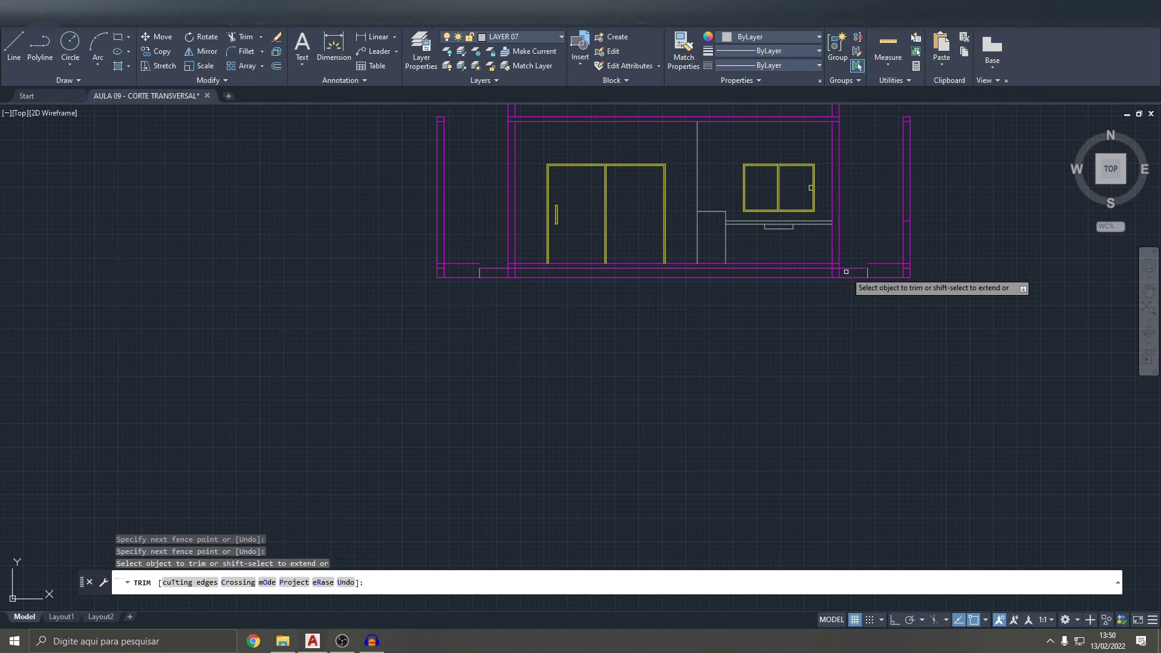
- Trim the short bottom lines and the small segment at the lower-left corner
click(846, 272)
click(500, 276)
key(Return)
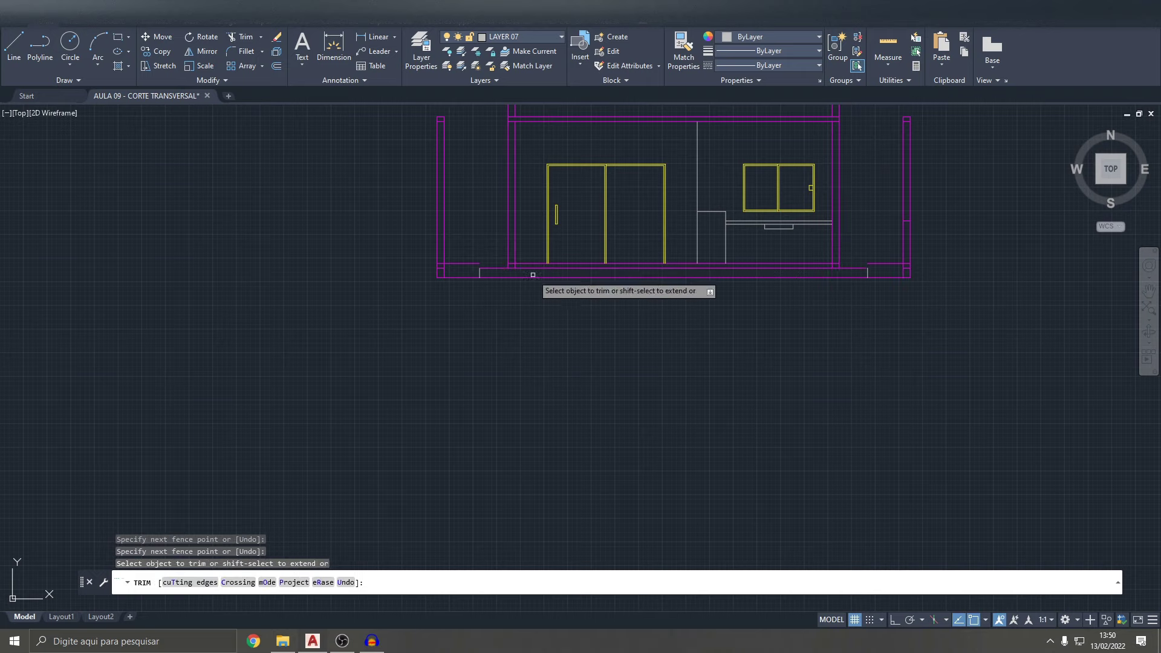
scroll(514, 265, up, 5)
click(528, 265)
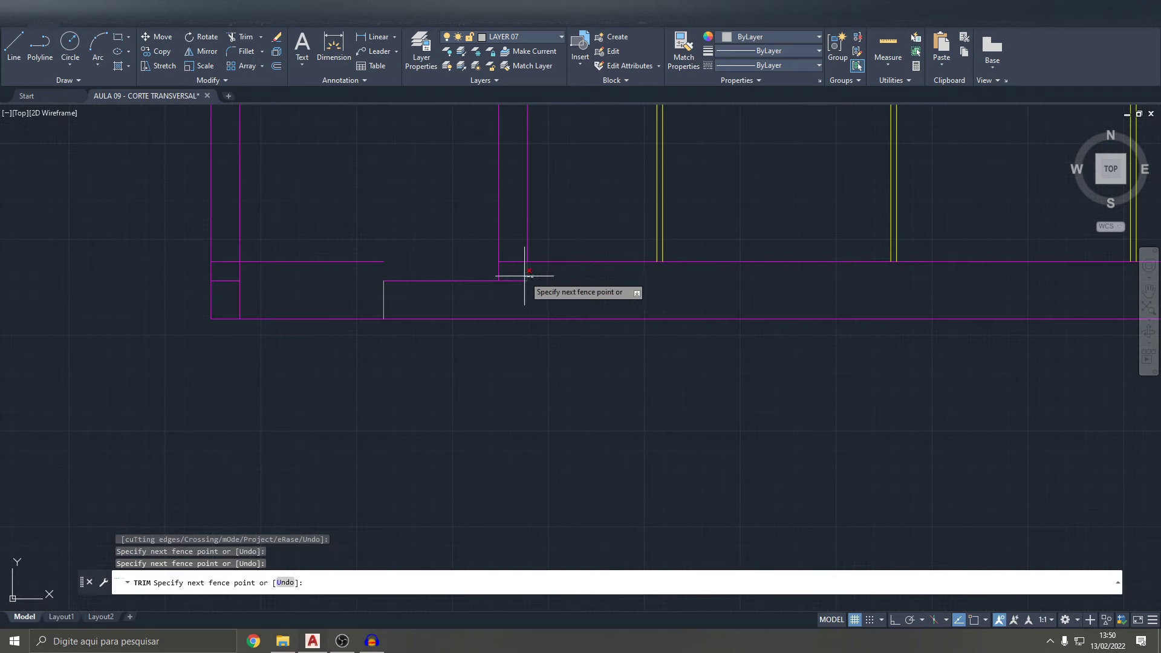
key(Return)
scroll(687, 313, up, 6)
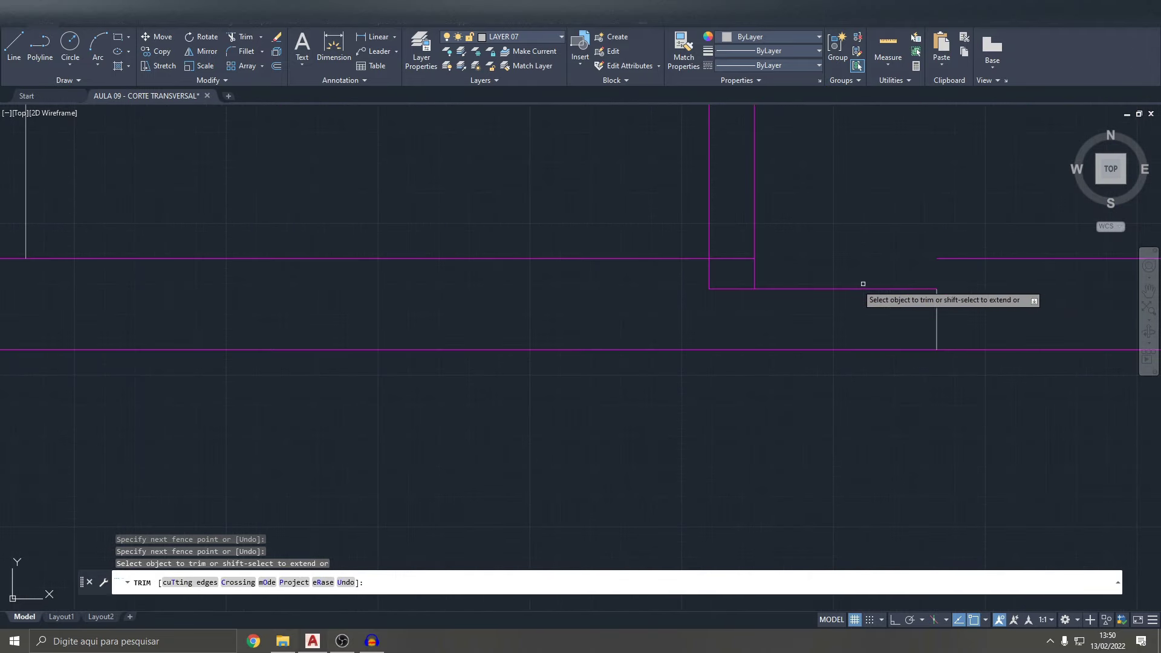
scroll(694, 311, up, 2)
scroll(731, 343, down, 10)
scroll(460, 312, up, 3)
key(Escape)
key(Escape)
- Window-select and delete the stray lines at the wall corner
drag(387, 296, 420, 278)
scroll(801, 430, up, 2)
middle_drag(801, 431, 388, 378)
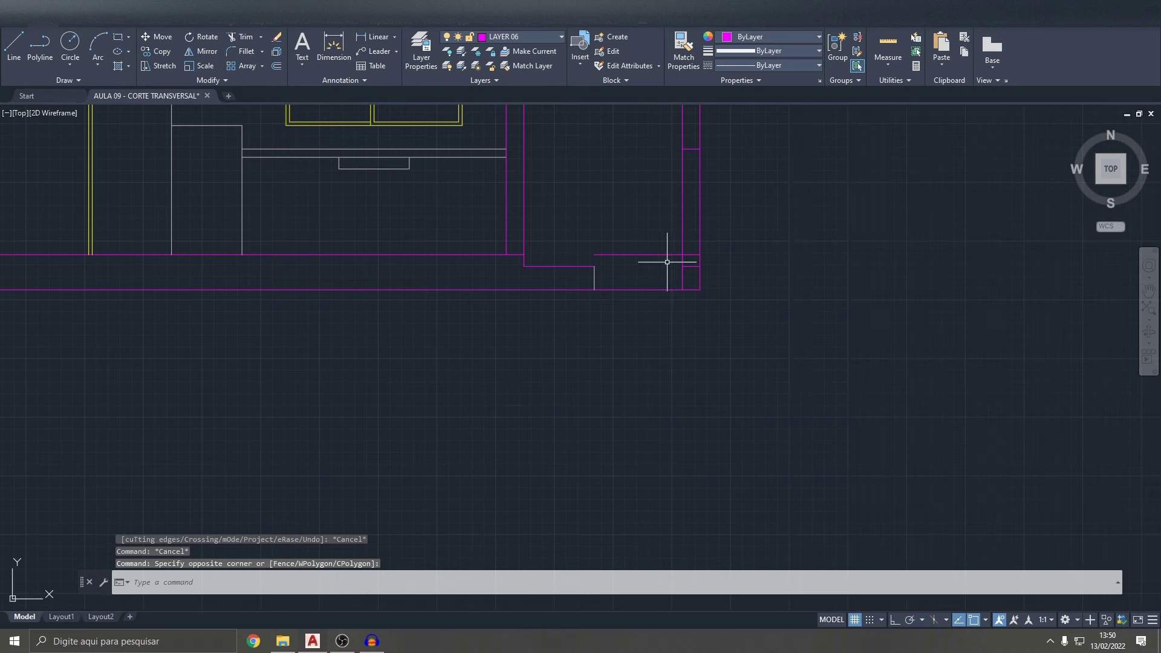
key(Delete)
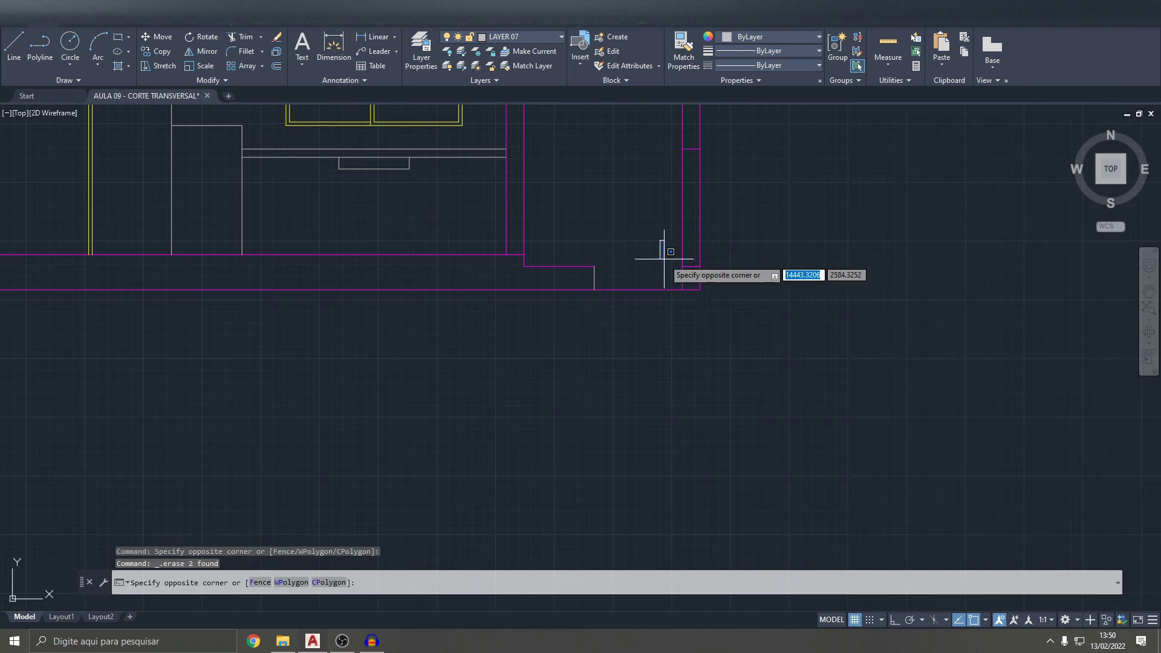
key(Escape)
key(Escape)
key(Escape)
- Delete another stray line and window-select the leftovers near the wall corner
click(668, 260)
click(726, 300)
key(Delete)
scroll(422, 314, down, 5)
scroll(513, 282, up, 6)
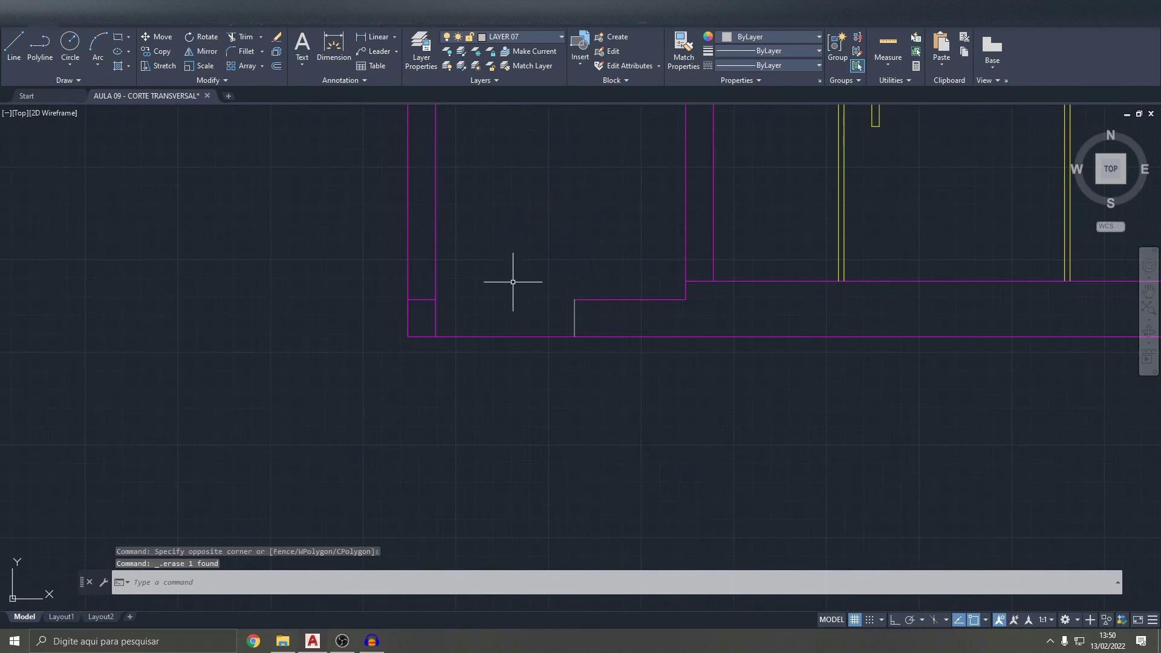
click(369, 278)
click(469, 321)
scroll(596, 337, down, 4)
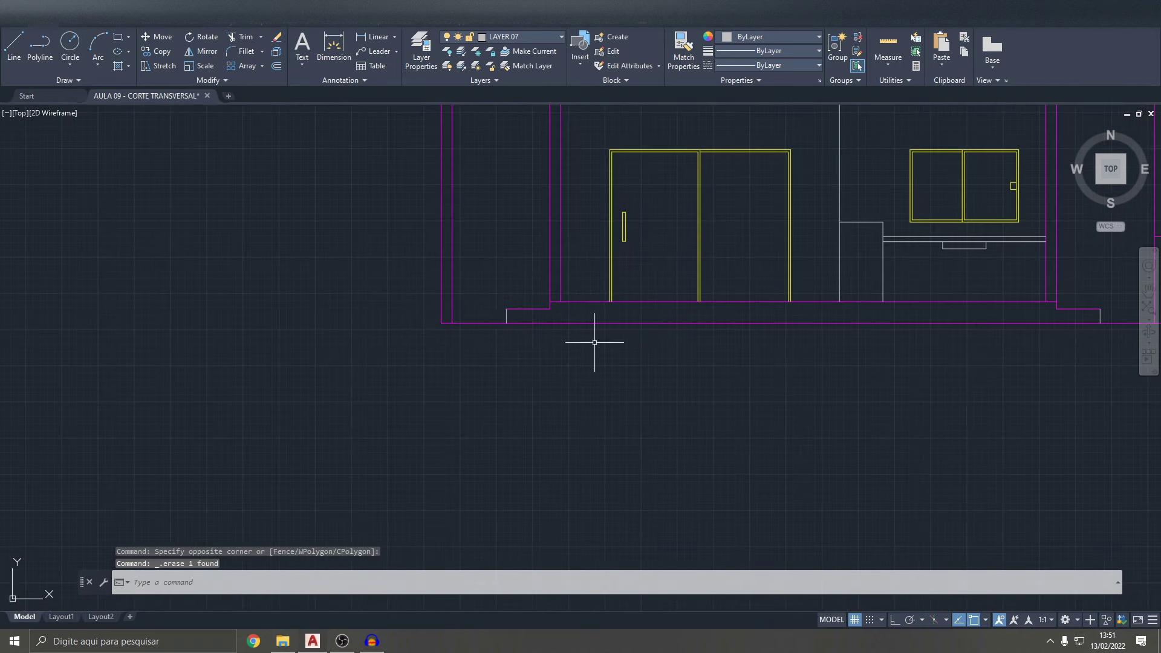
- Check the +0.15 sidewalk level on the plan, then bring the section back into view
scroll(849, 291, down, 4)
middle_drag(695, 321, 363, 487)
scroll(363, 487, up, 3)
scroll(434, 278, up, 3)
scroll(434, 278, up, 3)
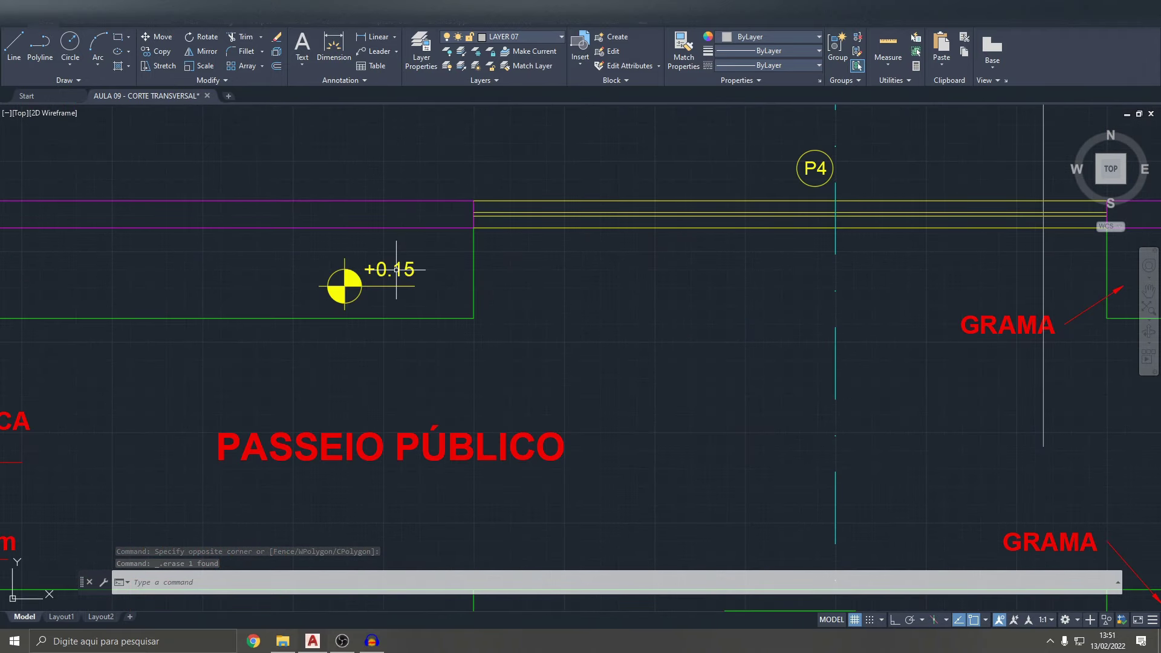
scroll(591, 306, down, 5)
scroll(998, 298, down, 2)
scroll(570, 254, up, 5)
middle_drag(570, 254, 544, 334)
middle_drag(1031, 305, 472, 311)
scroll(518, 285, up, 4)
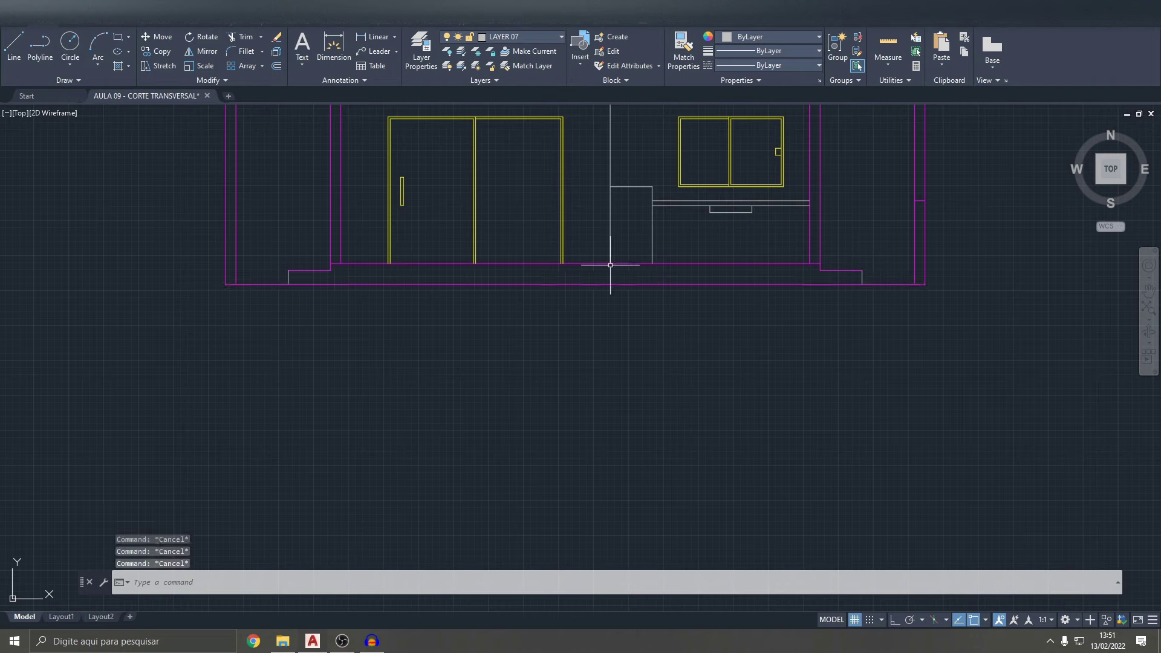
- Offset the section's bottom line 15 units upward to mark the sidewalk level
key(Return)
text(15)
key(Return)
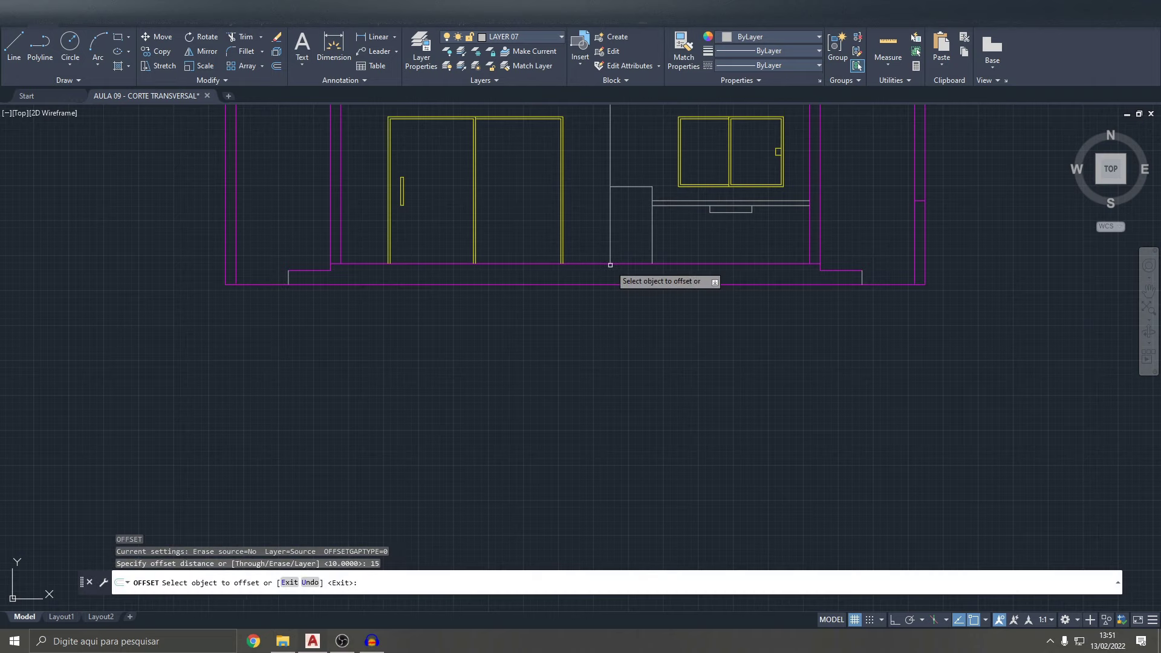
click(618, 284)
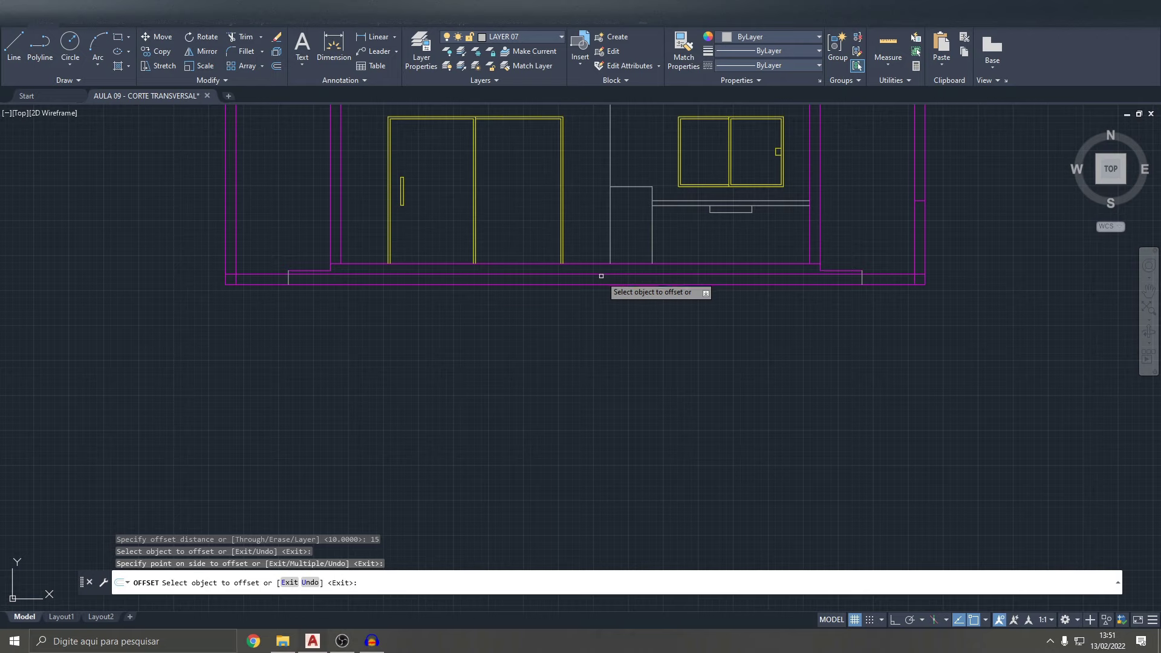
scroll(243, 275, up, 6)
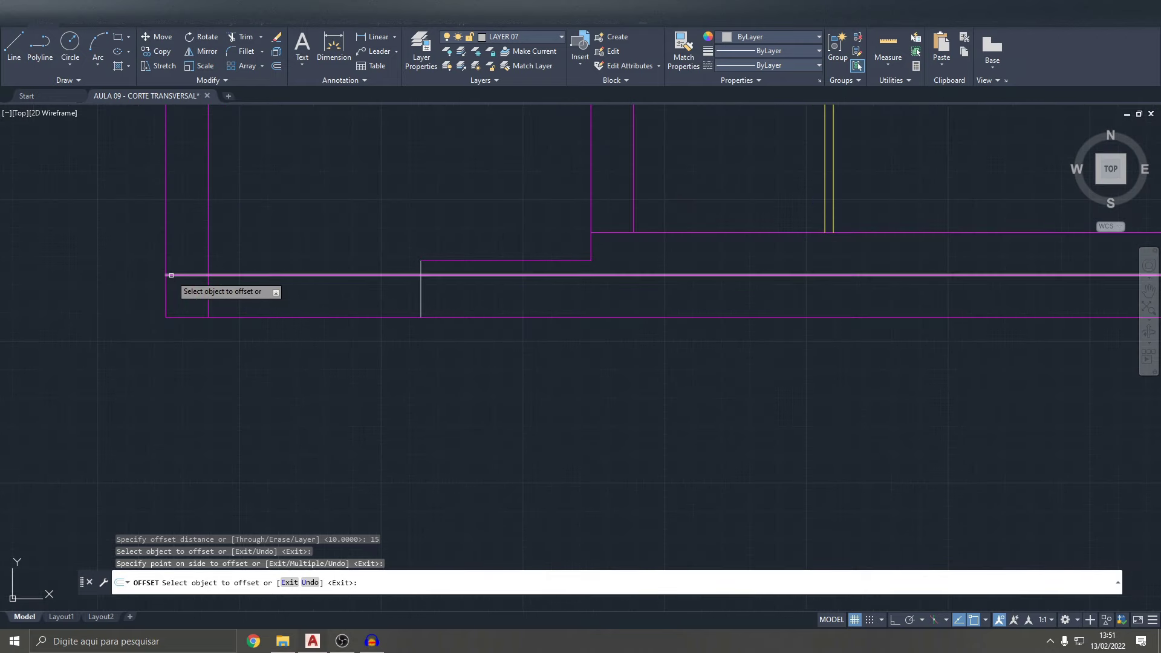
scroll(181, 283, down, 5)
scroll(254, 269, up, 2)
scroll(357, 281, down, 3)
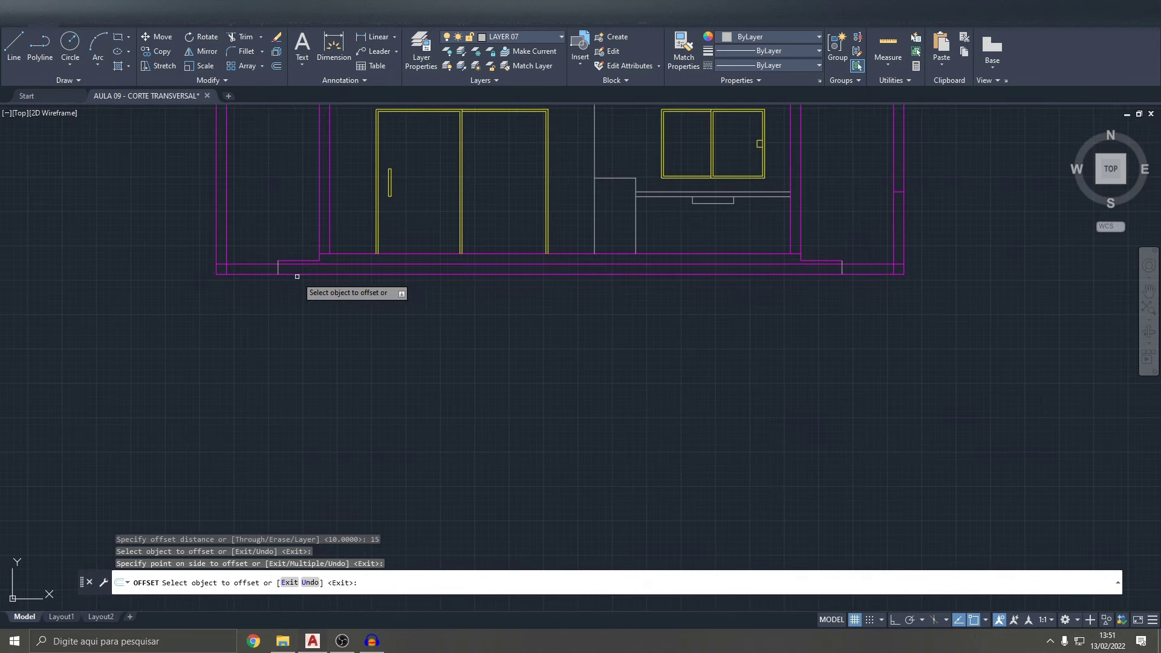
scroll(297, 277, up, 2)
key(Escape)
- Start trimming the new sidewalk line's ends with TR
text(tr)
key(Return)
scroll(301, 269, down, 1)
scroll(261, 248, down, 1)
scroll(493, 277, down, 3)
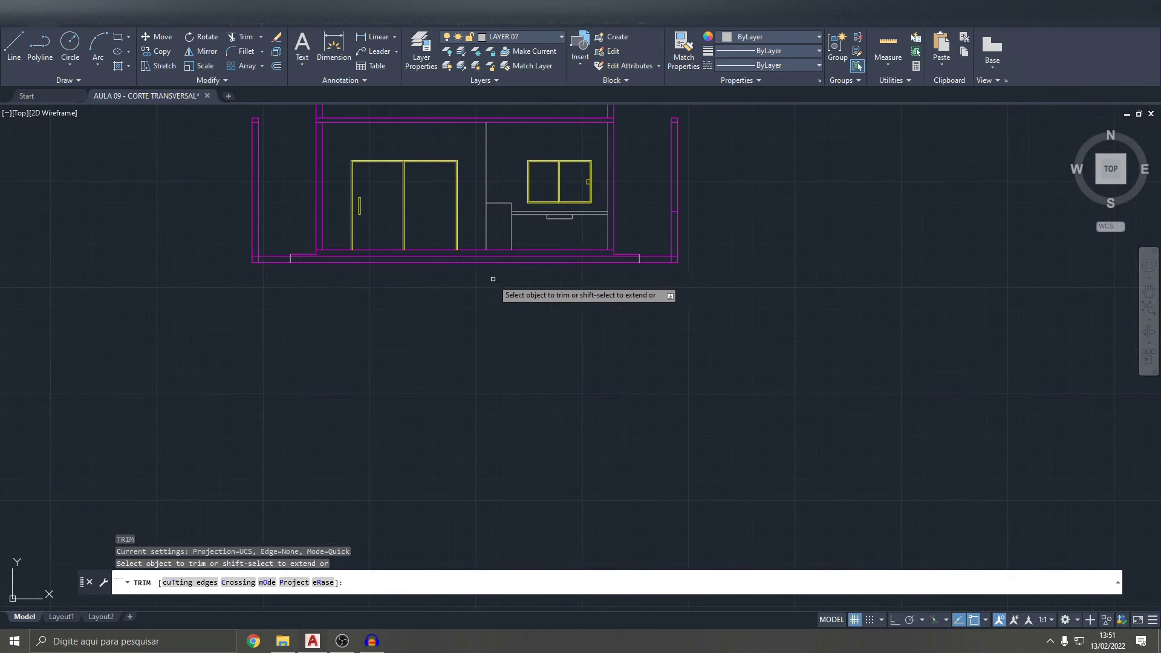
- Trim the floor line's excess end and fence-cut the slab line inside the left wall
click(563, 254)
scroll(300, 259, up, 3)
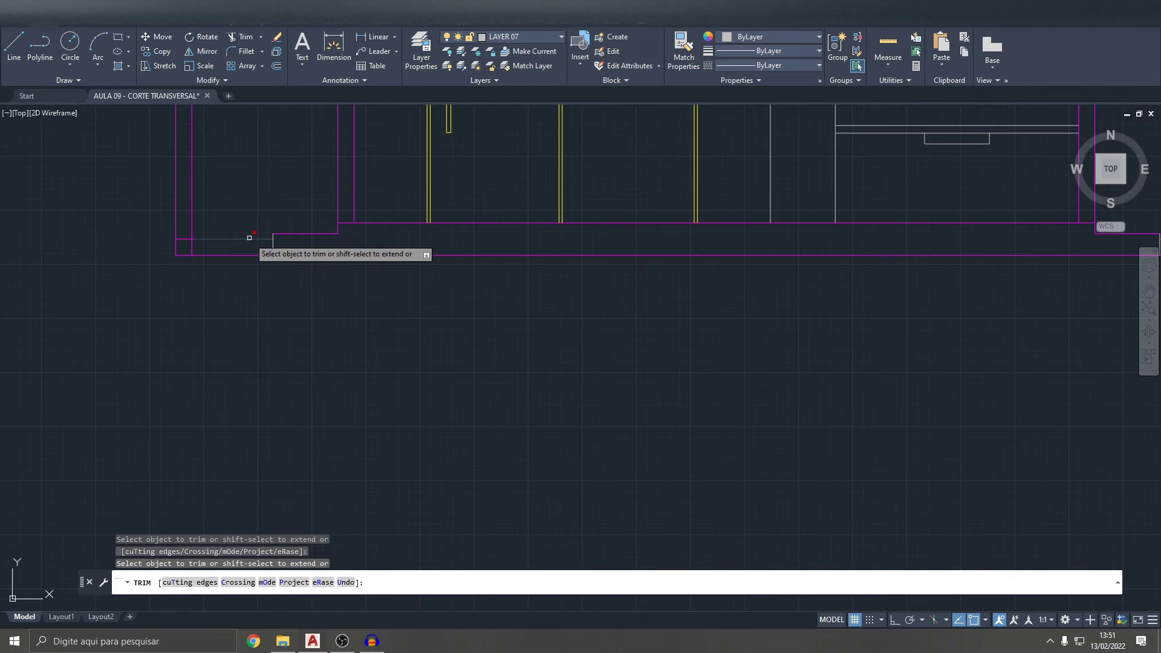
scroll(242, 255, up, 2)
scroll(327, 252, up, 2)
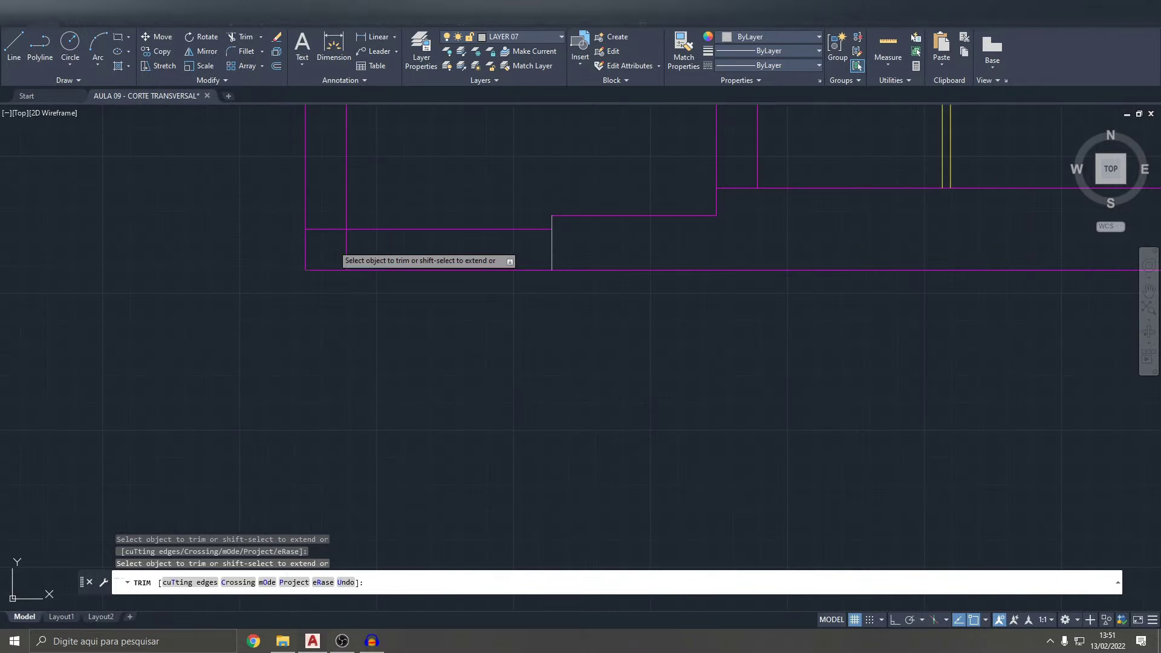
key(Escape)
key(Escape)
key(Escape)
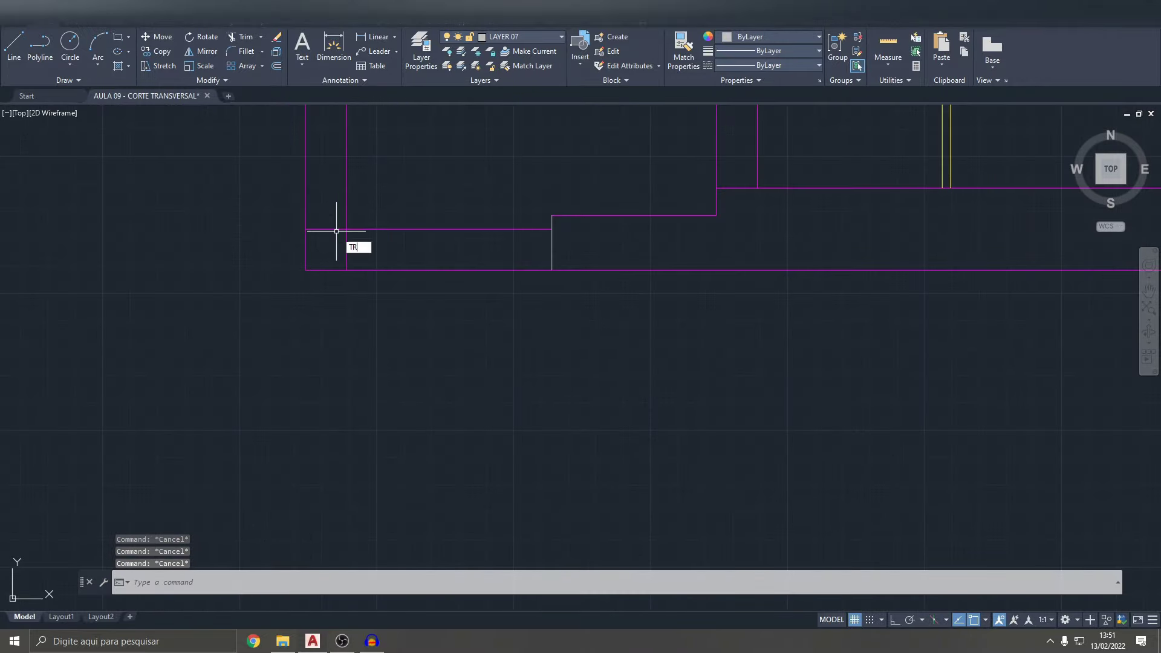
key(Return)
scroll(333, 233, up, 2)
drag(321, 215, 322, 242)
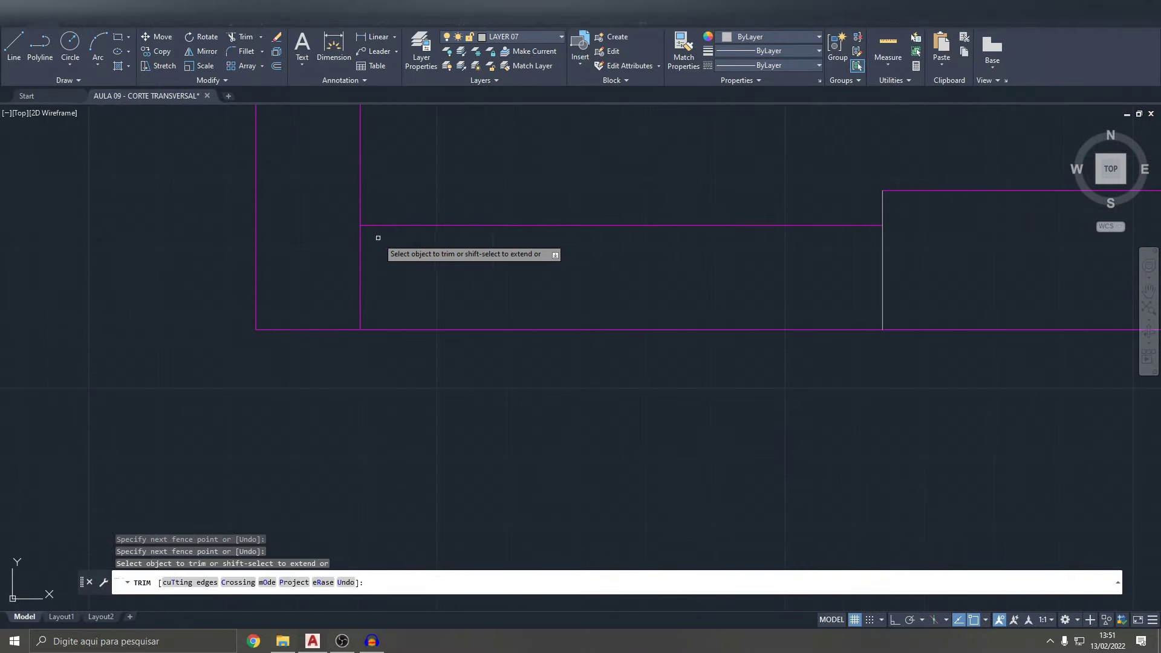
key(Escape)
- Draw a slab-level line across the left wall, from its inner face to its outer face
click(14, 45)
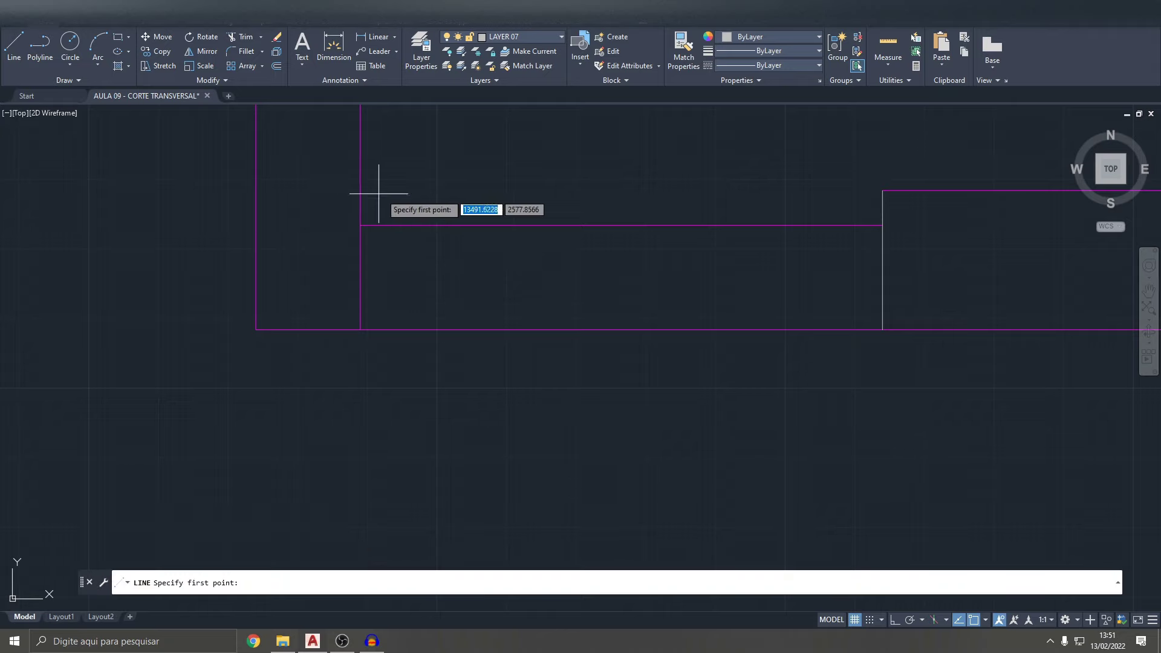
click(360, 225)
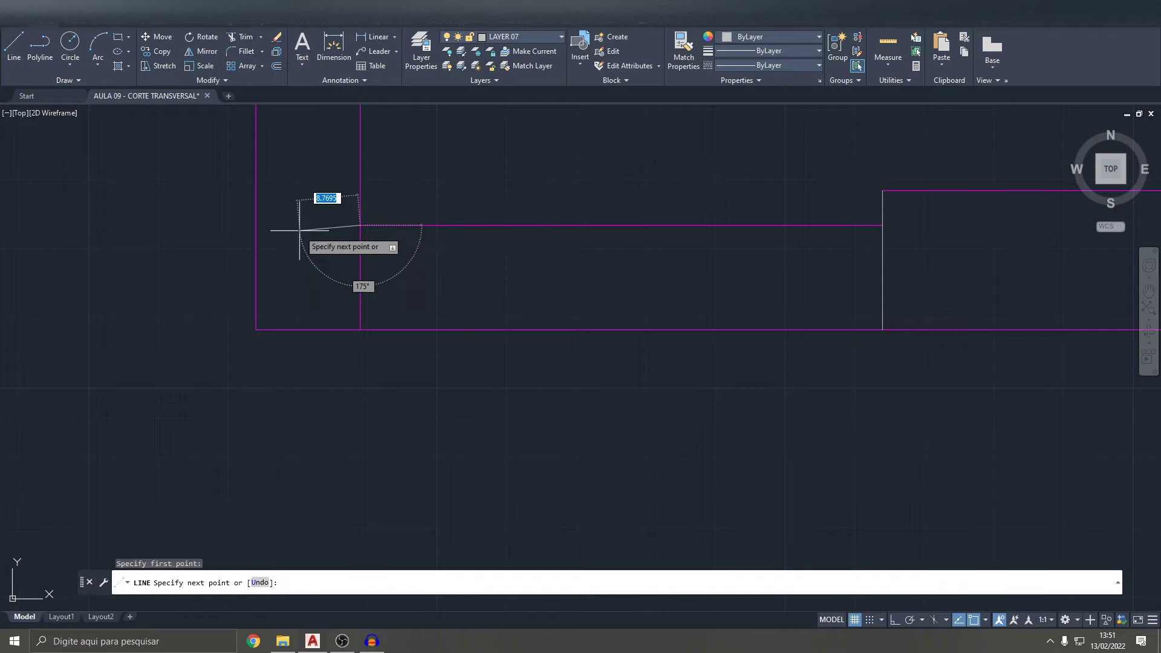
click(256, 225)
key(Escape)
key(Escape)
- Offset the new wall line 25 units down and extend the left wall's sides to it
text(o)
key(Return)
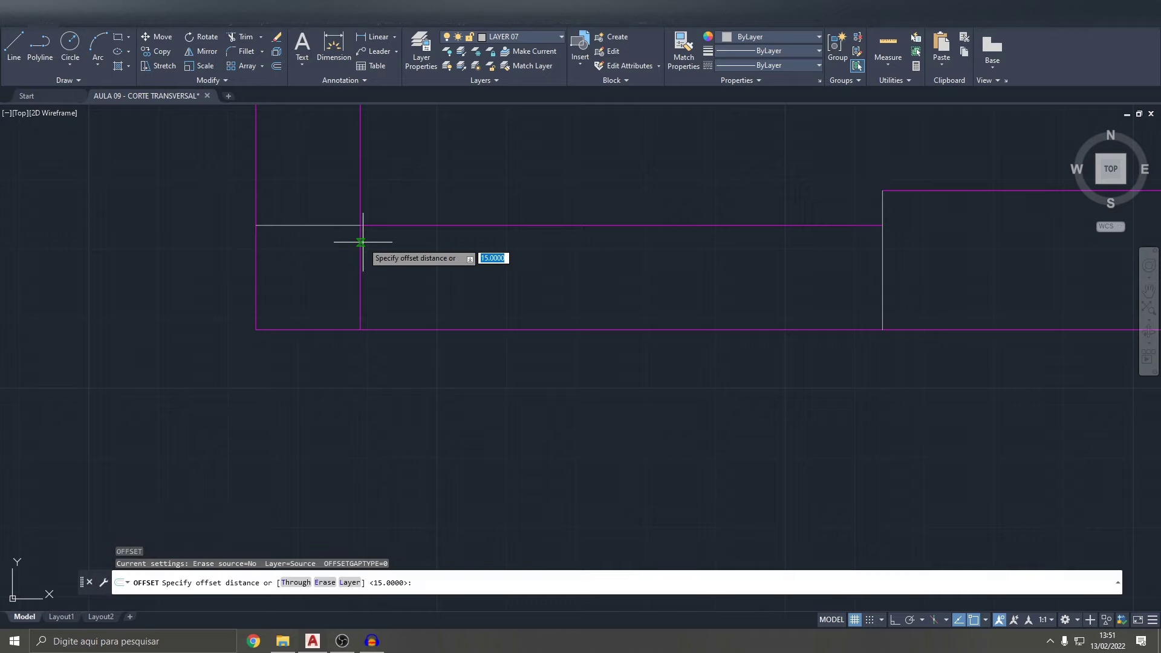
text(25)
key(Return)
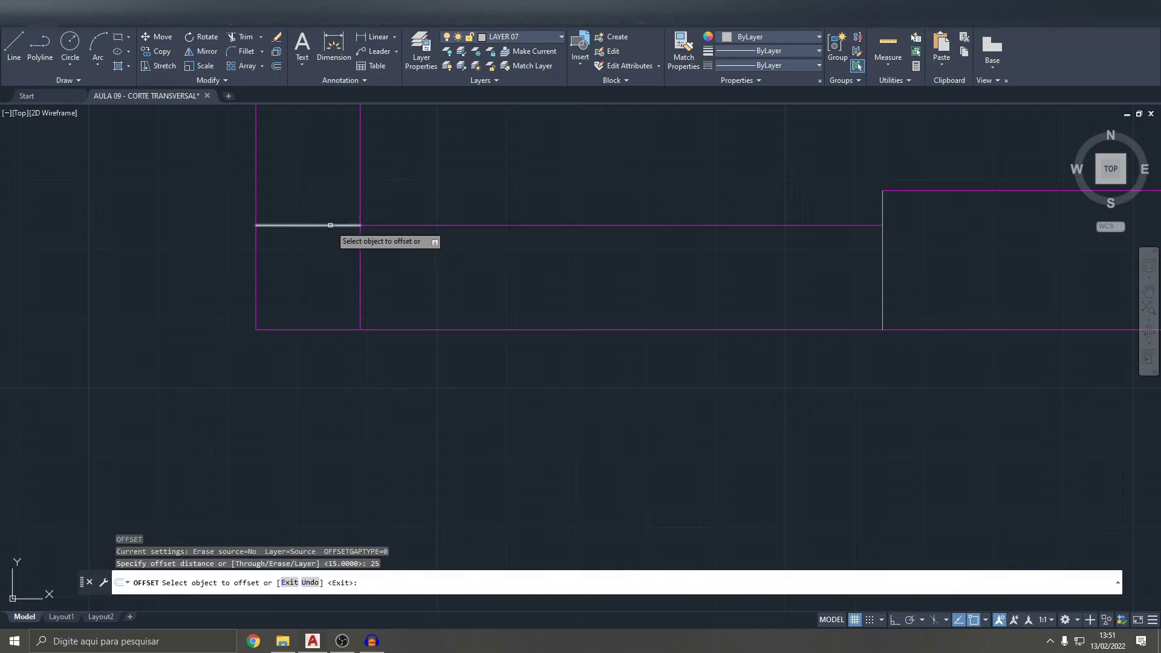
scroll(379, 320, down, 4)
key(Escape)
key(Escape)
text(ex)
key(Return)
drag(399, 302, 350, 295)
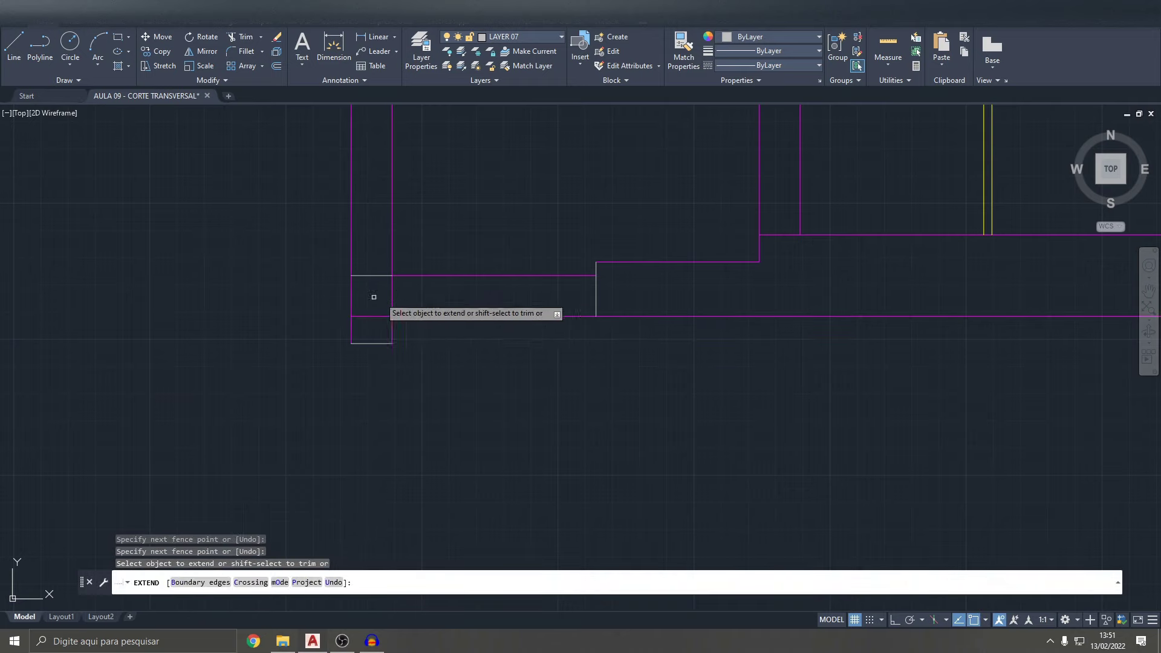
key(Escape)
- Trim the lower line back to the wall and the slab line between the left wall faces
text(tr)
key(Return)
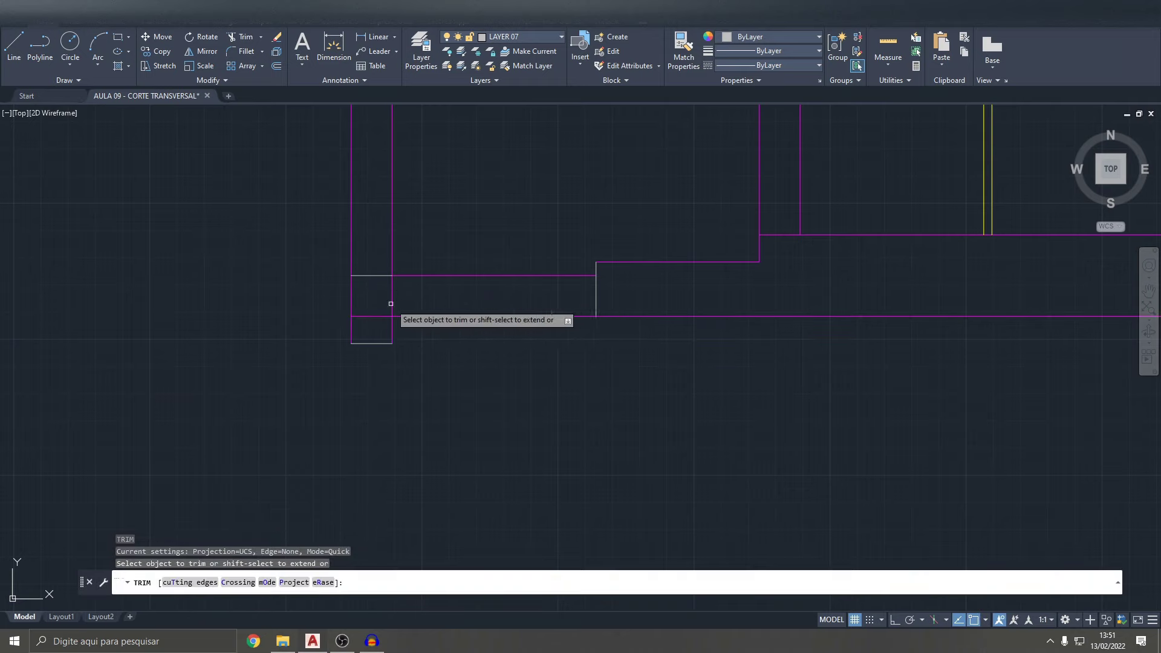
drag(374, 327, 480, 340)
scroll(471, 336, down, 4)
scroll(461, 303, up, 3)
scroll(456, 284, down, 2)
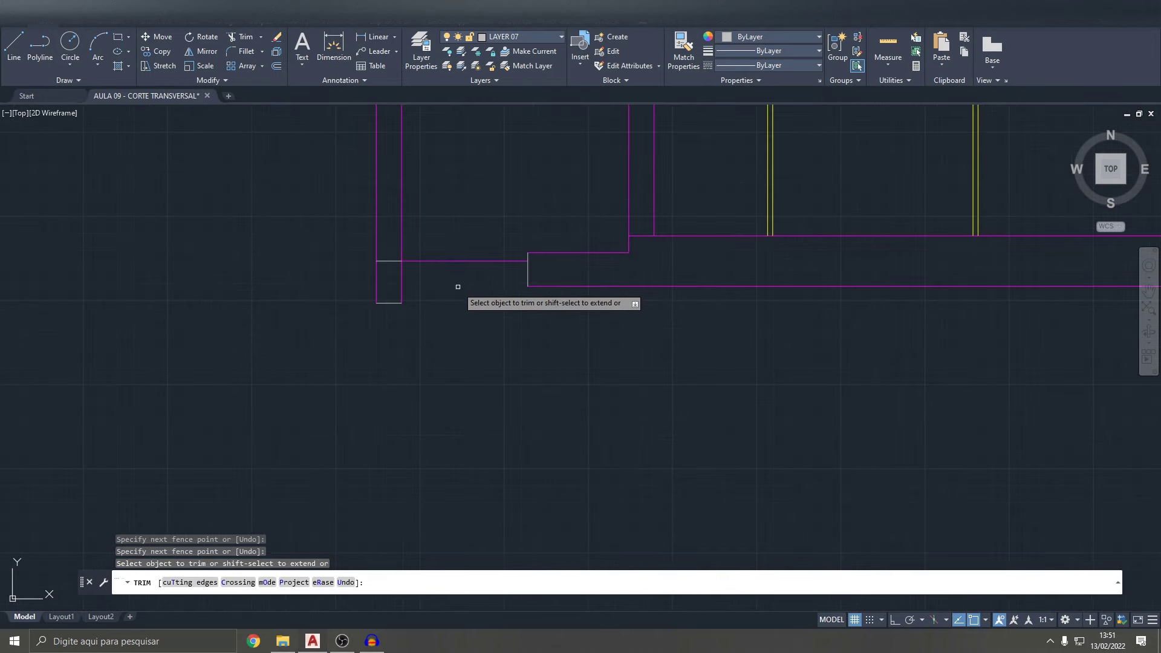
scroll(458, 287, down, 2)
scroll(679, 293, up, 3)
scroll(573, 275, up, 2)
click(542, 236)
click(545, 278)
key(Return)
key(Escape)
- Draw a line across the right wall at the slab intersection
text(l)
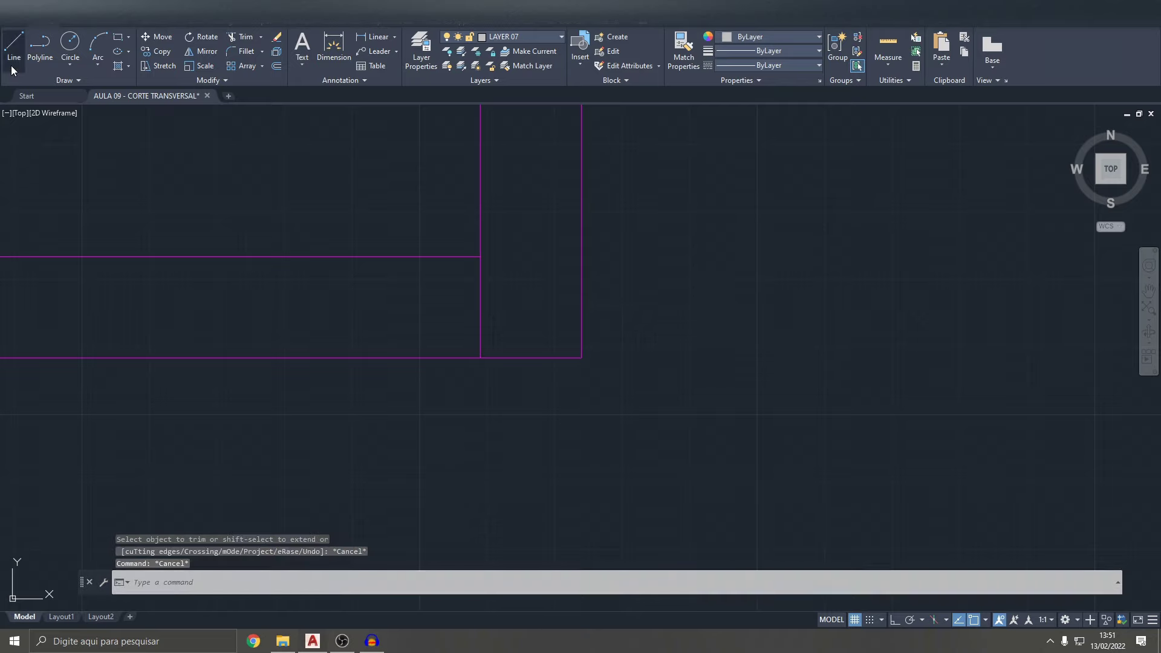
key(Return)
click(480, 256)
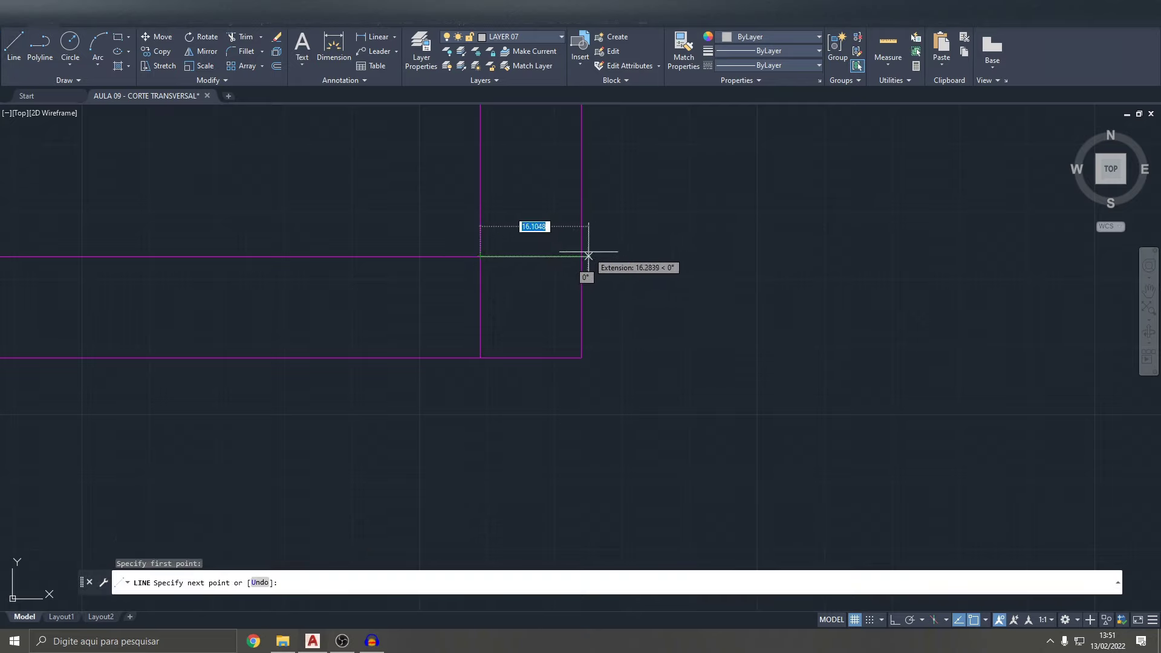
key(Escape)
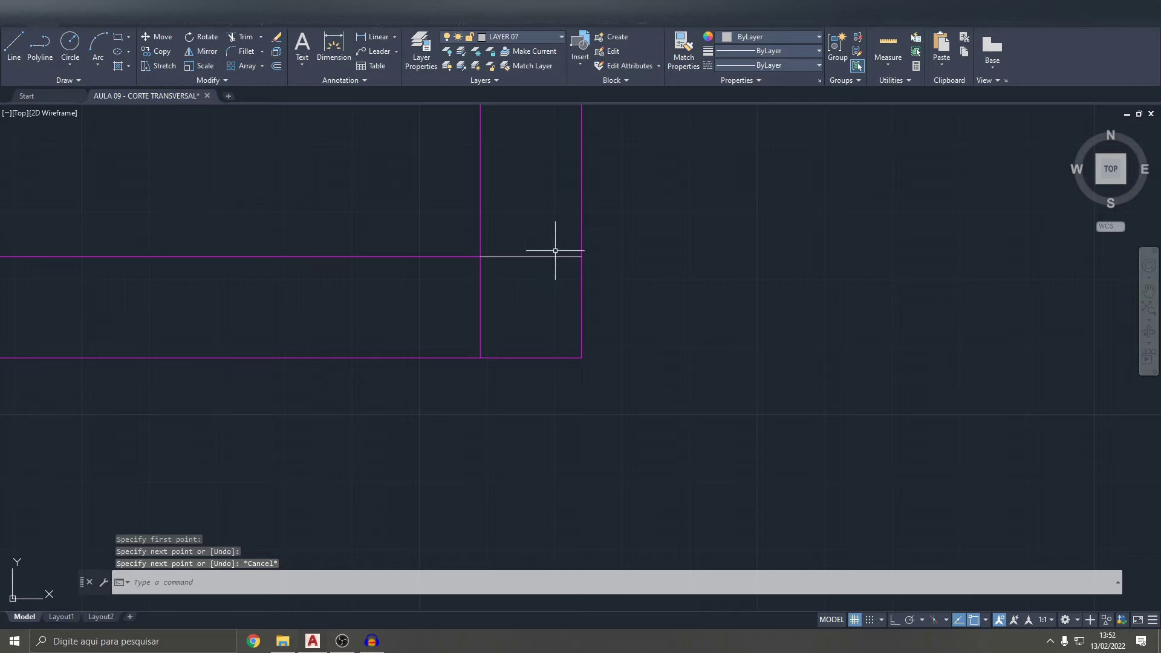
- Offset the right wall's new line 25 units downward
text(o)
key(Return)
text(25)
key(Return)
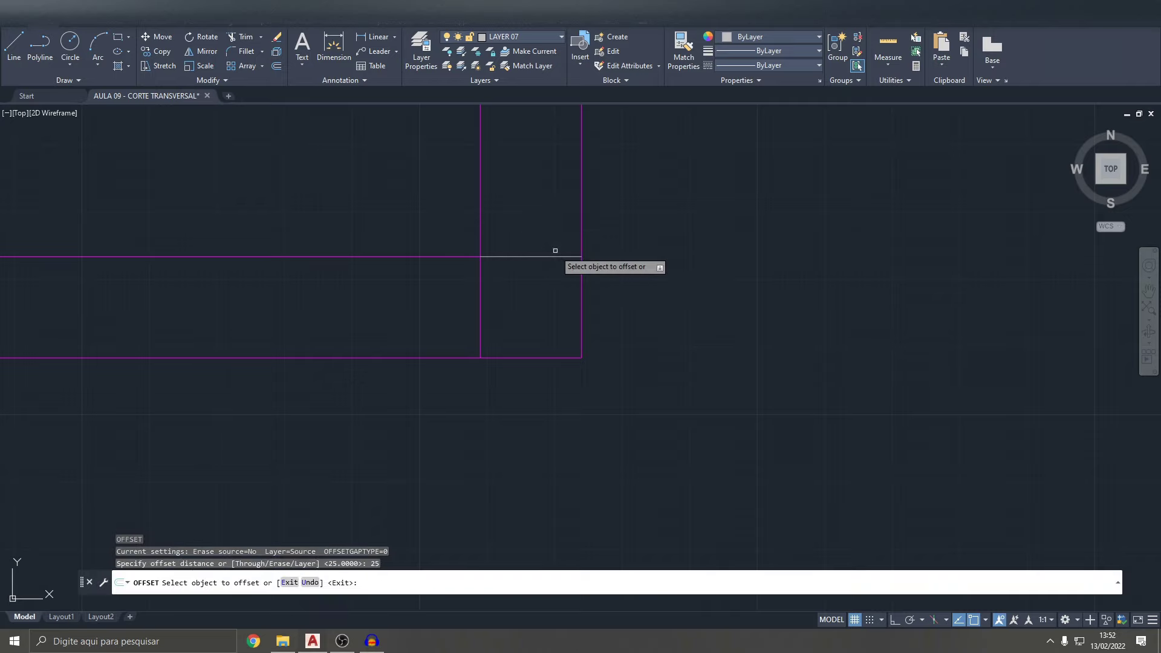
click(544, 256)
click(544, 321)
scroll(562, 324, down, 3)
key(Escape)
click(502, 346)
key(Escape)
- Trim the slab line inside the right wall and the wall's sides below the slab
text(tr)
key(Return)
drag(511, 327, 469, 361)
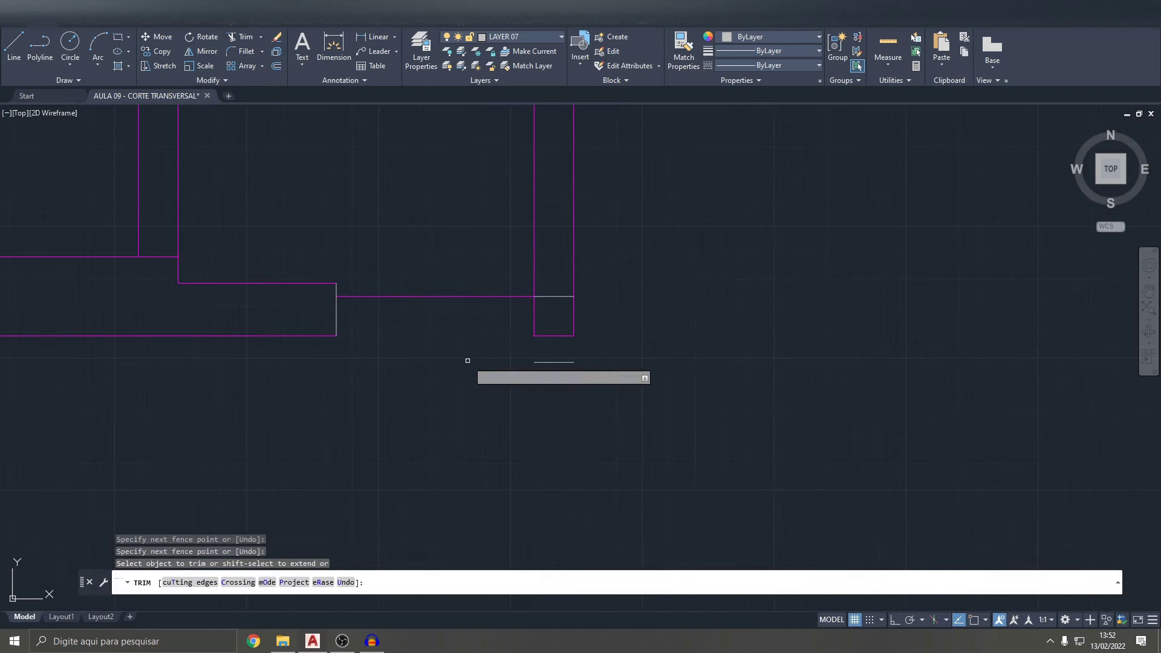
key(Escape)
text(TR)
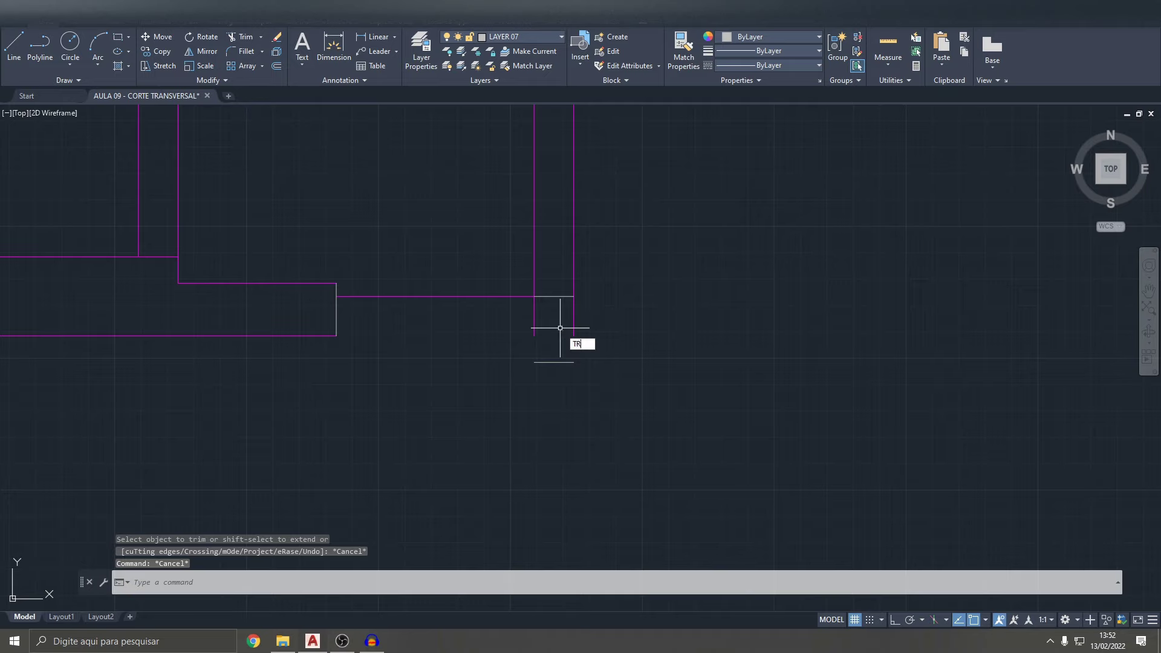
key(Return)
drag(586, 313, 526, 324)
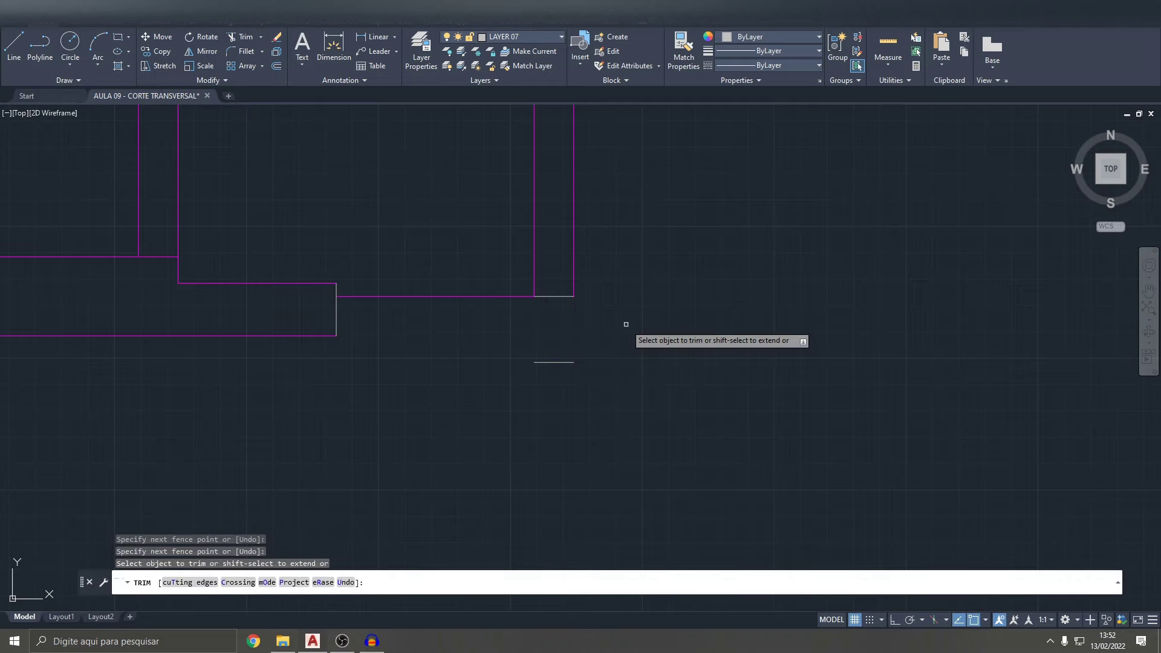
key(Escape)
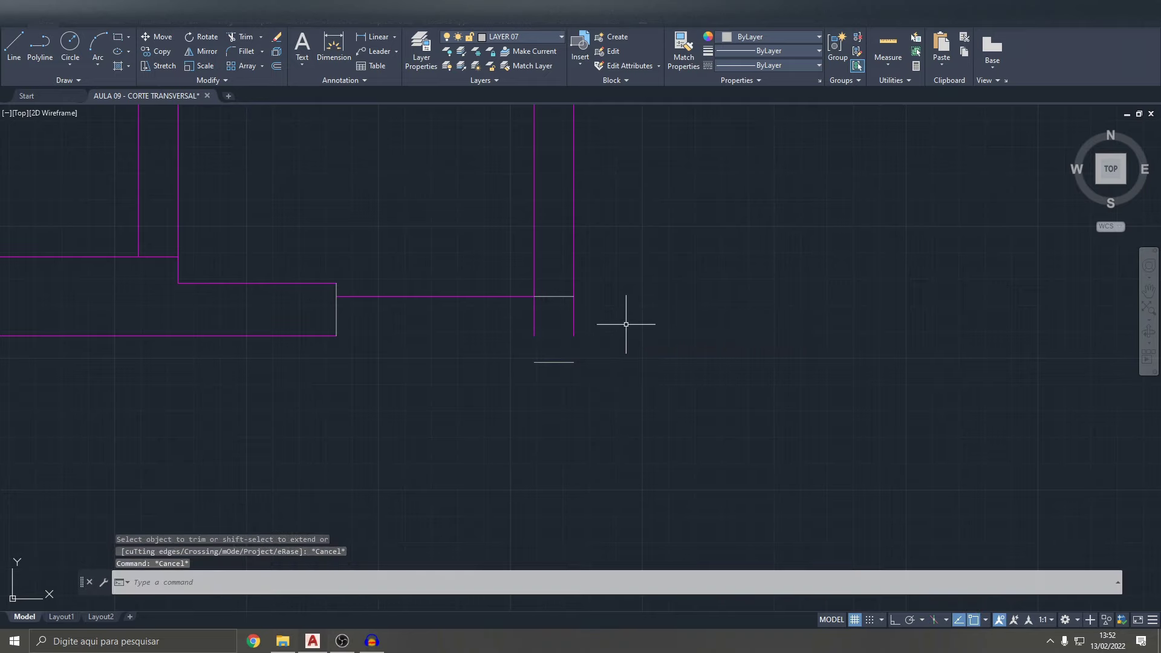
text(EX)
- Extend the right wall's sides down to the 25-unit offset line
key(Return)
drag(591, 307, 541, 324)
scroll(583, 326, down, 3)
scroll(599, 325, up, 3)
scroll(622, 329, down, 5)
scroll(632, 331, up, 1)
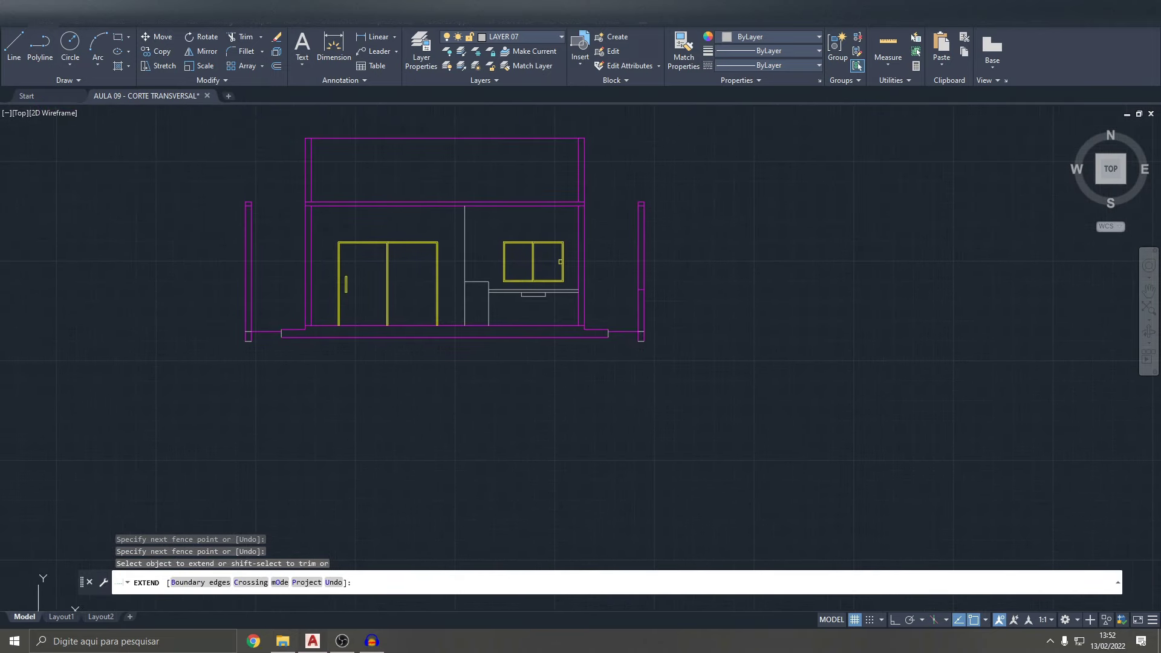
- Delete the stray short wall line near the far-right post
scroll(638, 320, up, 3)
key(Escape)
drag(609, 194, 691, 269)
key(Delete)
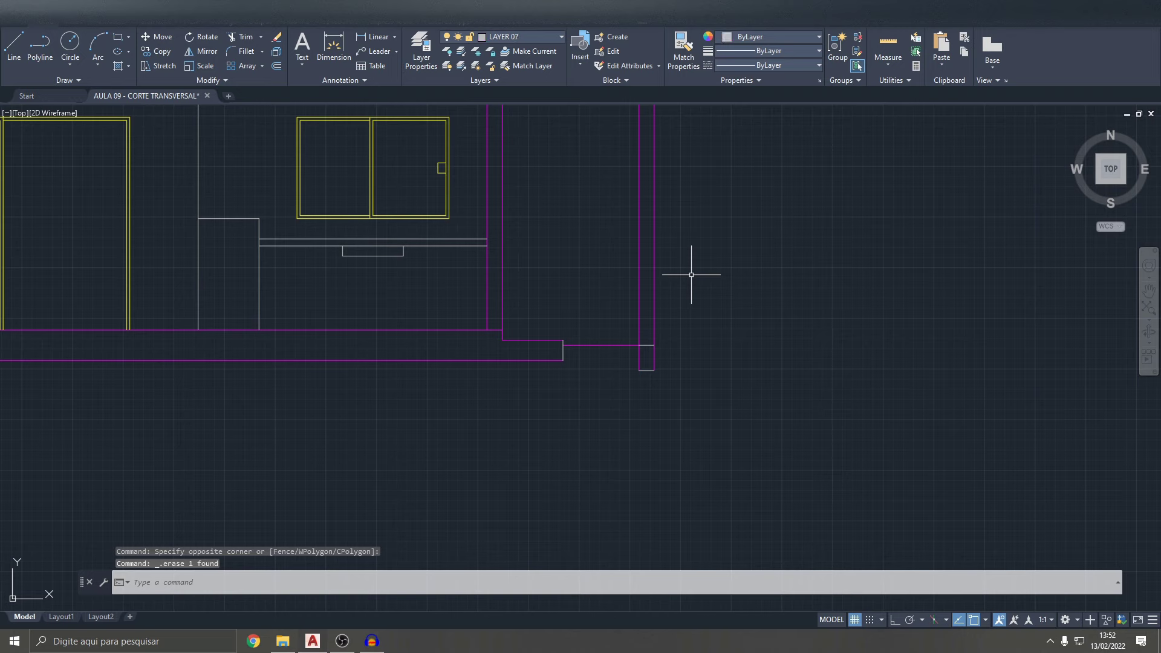
- Offset the far-right post's top edge 250 units downward
scroll(646, 344, up, 2)
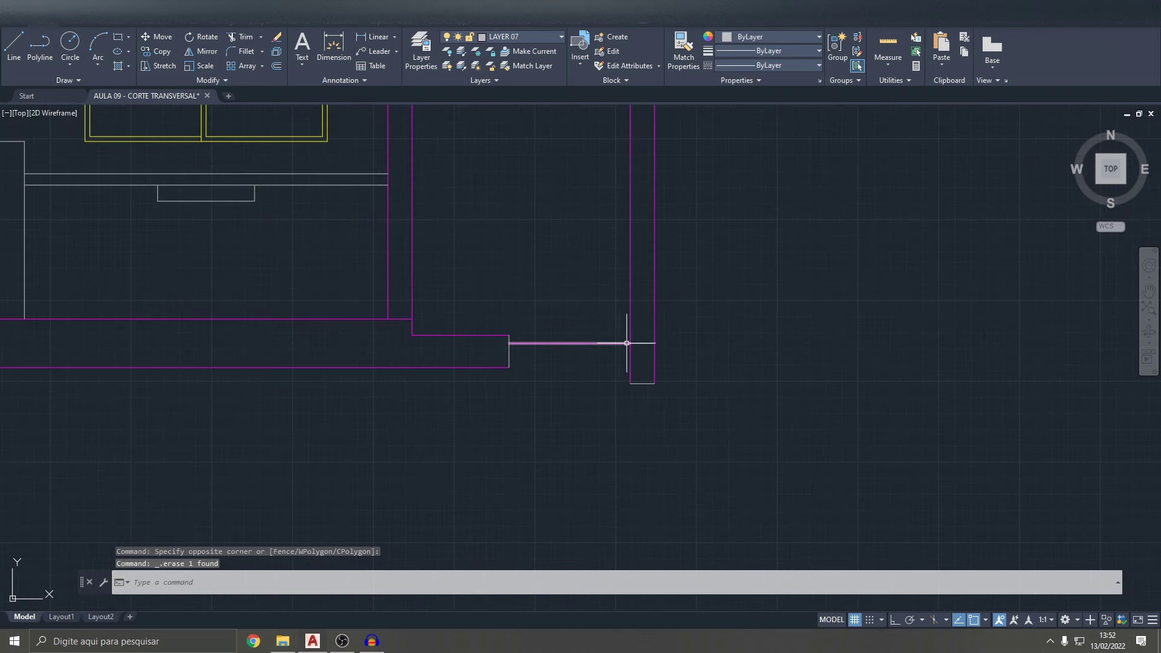
scroll(649, 352, down, 2)
middle_drag(635, 337, 629, 396)
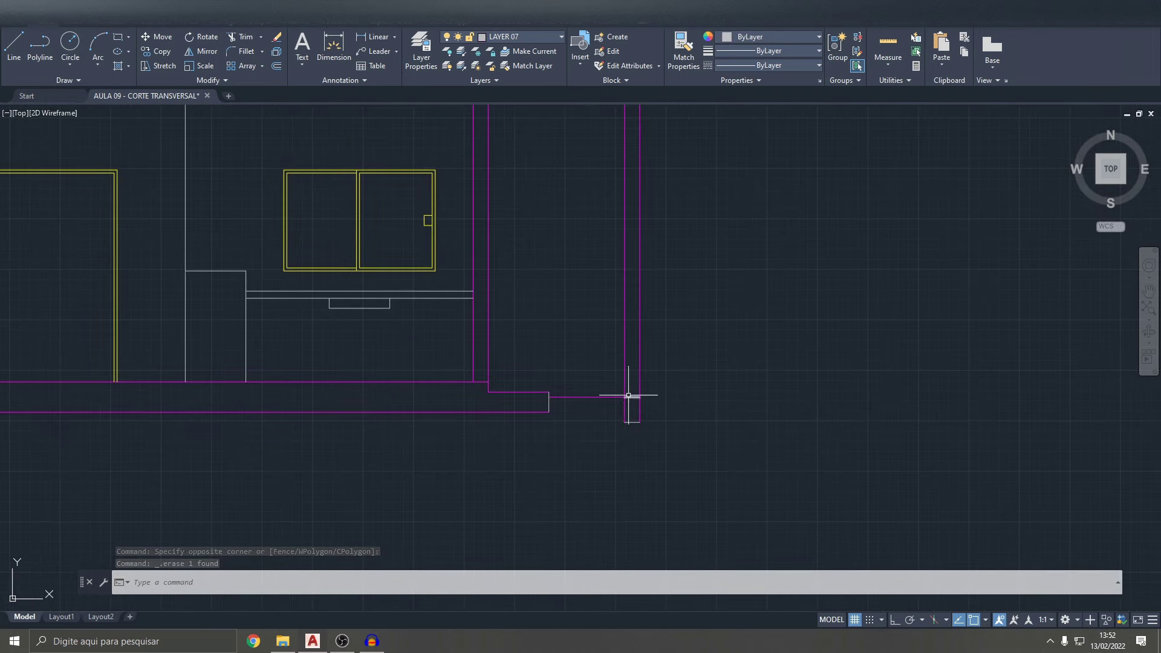
scroll(614, 396, up, 3)
scroll(629, 394, down, 3)
scroll(629, 396, up, 3)
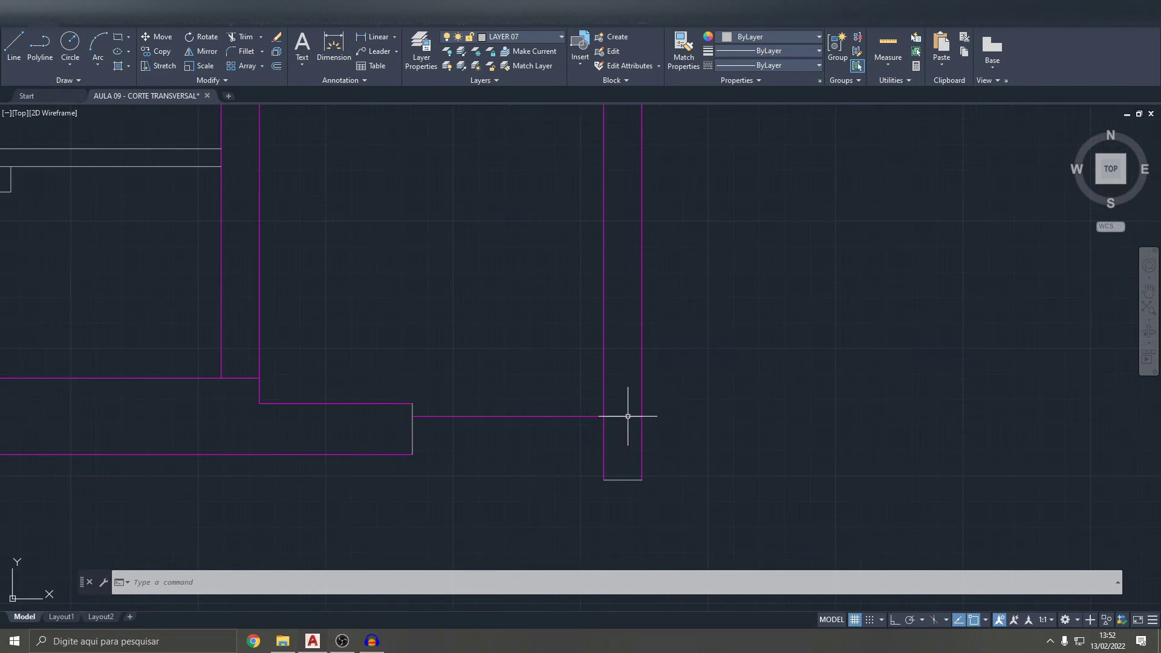
scroll(626, 346, down, 3)
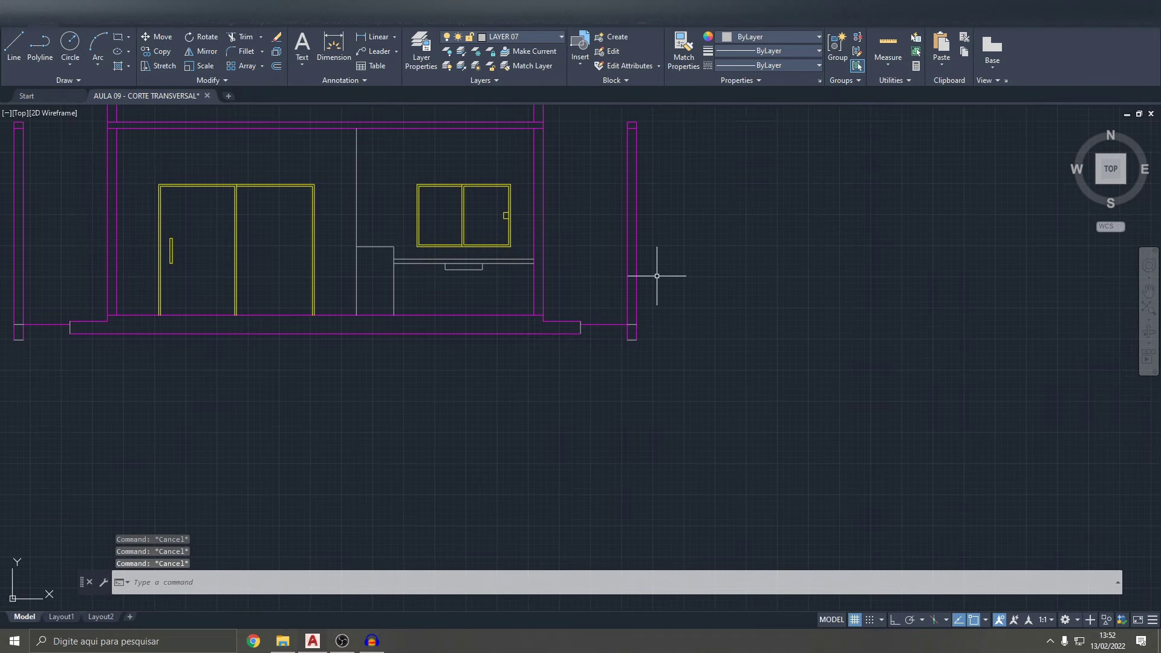
text(O)
key(Return)
text(250)
key(Return)
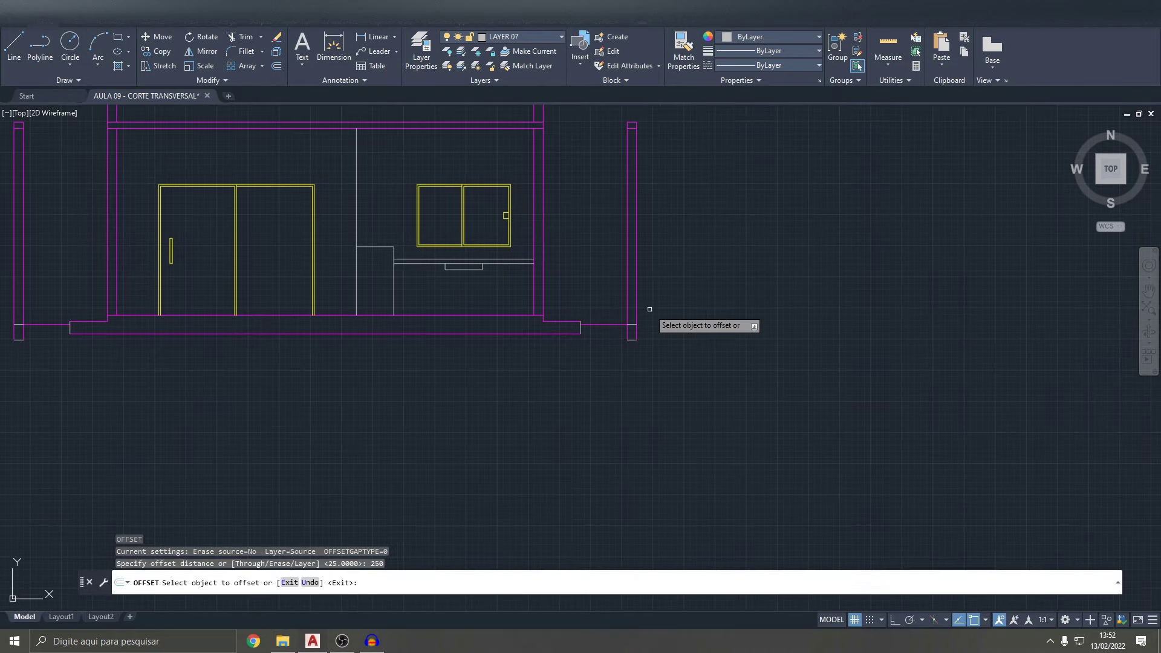
scroll(647, 311, up, 2)
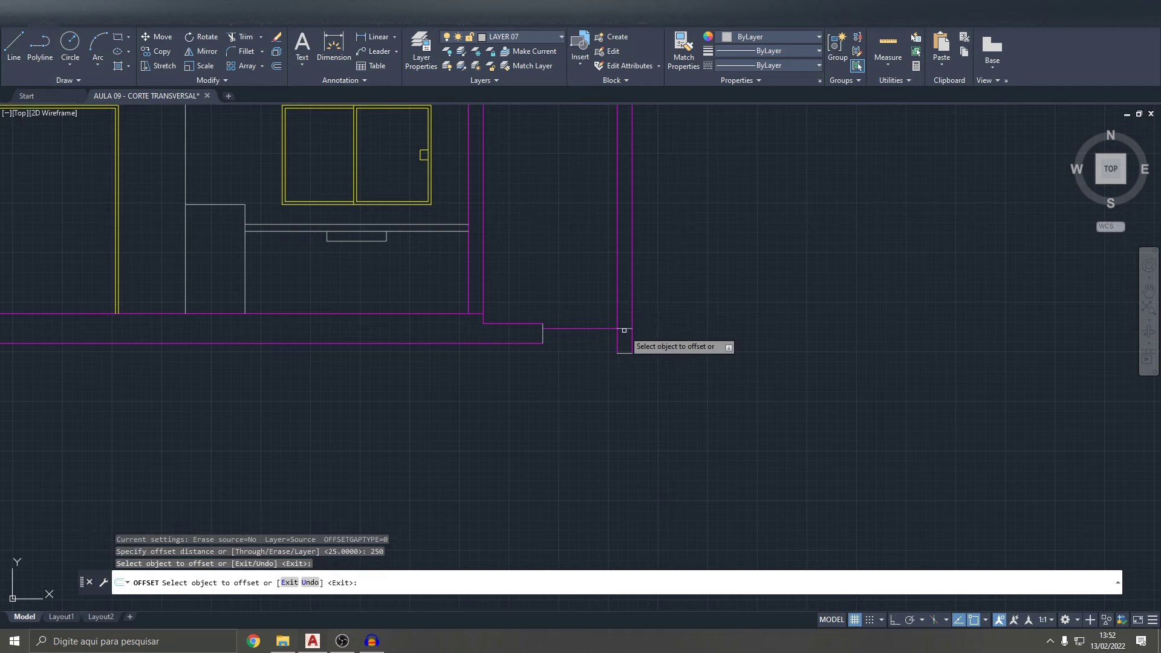
click(632, 336)
click(630, 277)
middle_drag(660, 161, 658, 290)
key(Escape)
key(Escape)
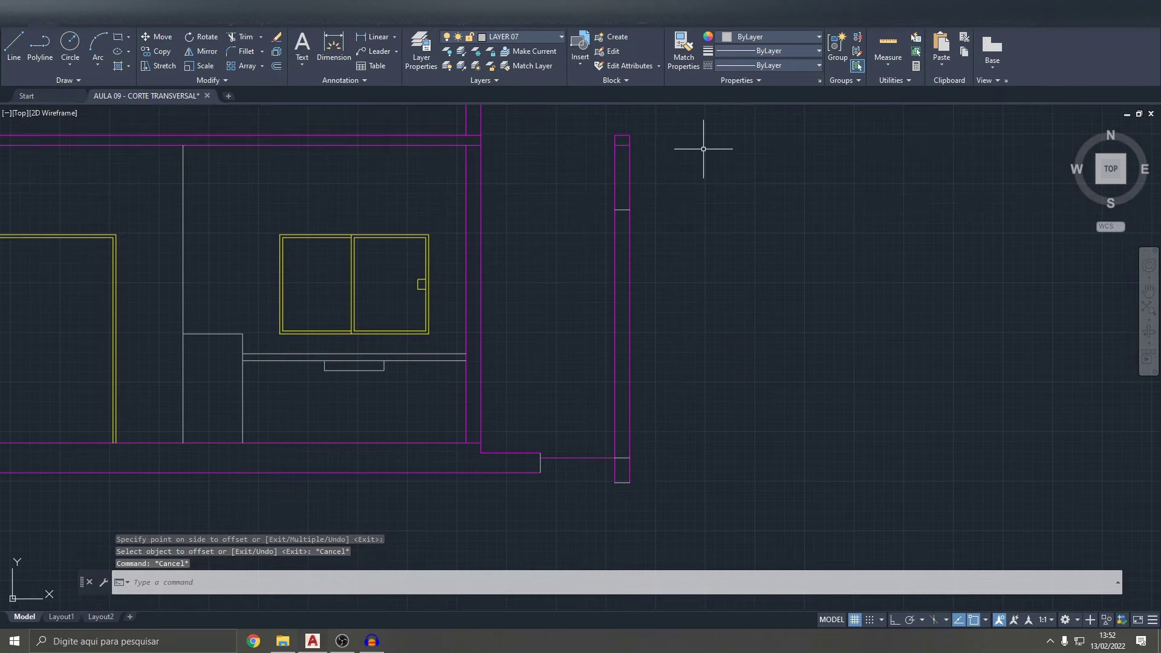
- Trim the post's sides above the new line and delete the cut-off top piece
text(tr)
key(Return)
mouse_move(642, 151)
mouse_down()
mouse_move(605, 156)
mouse_move(595, 117)
mouse_up()
key(Escape)
key(Delete)
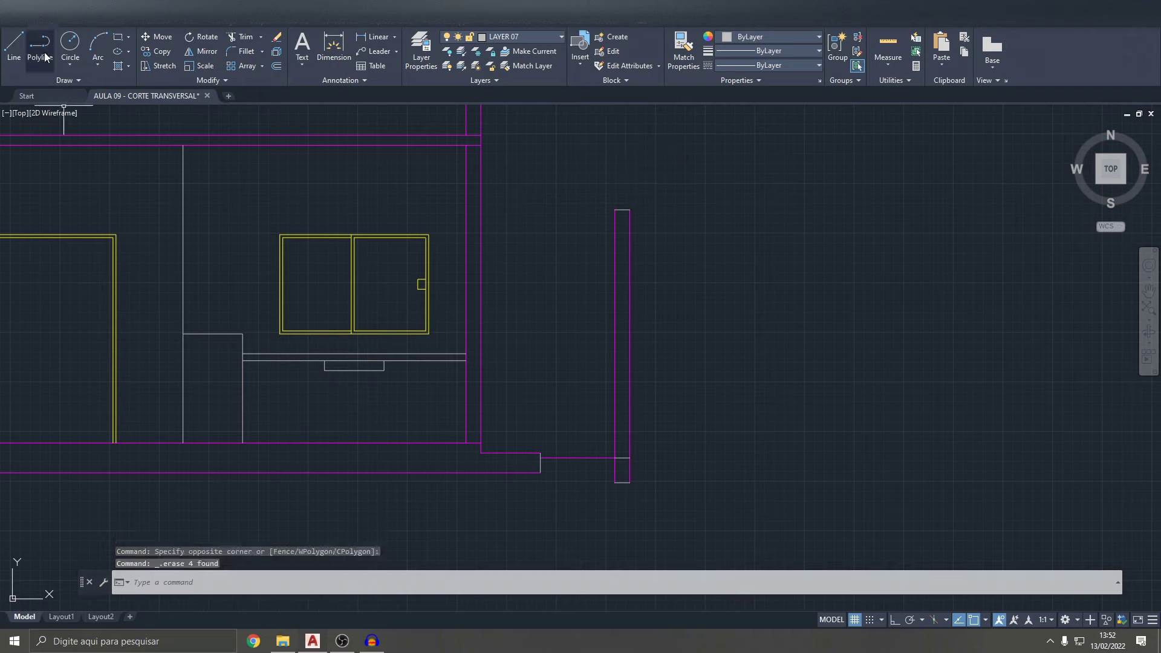
- Begin a line at the top of the right post, then cancel it
click(12, 48)
click(615, 210)
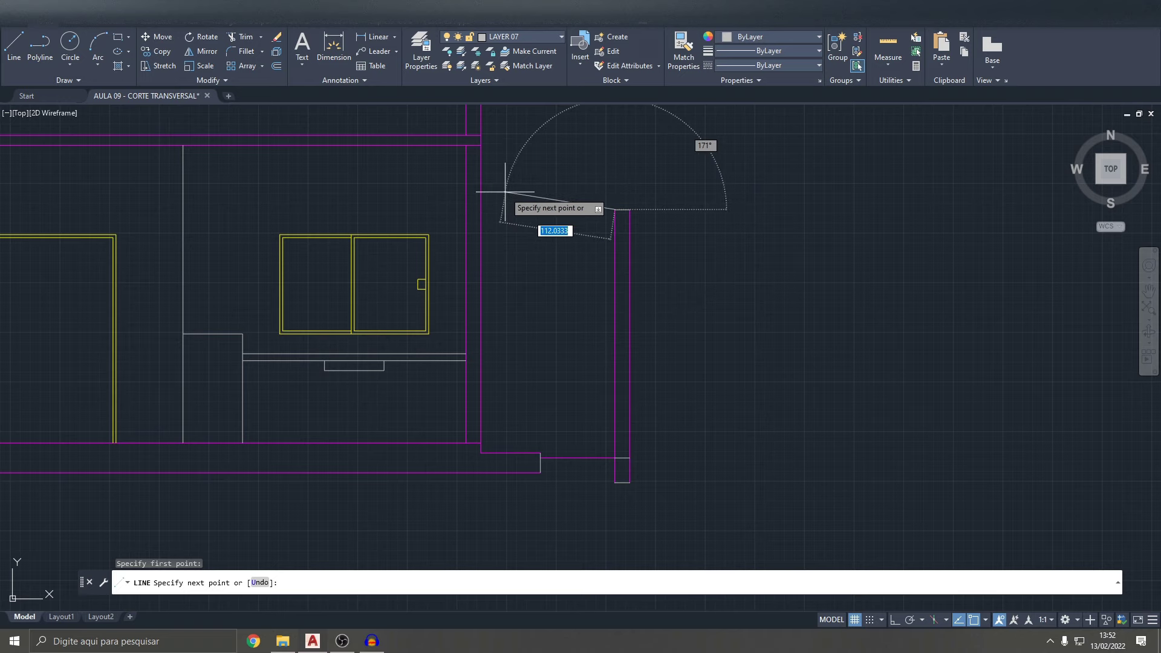
scroll(506, 198, up, 2)
key(Escape)
scroll(513, 212, down, 2)
scroll(712, 235, down, 5)
scroll(647, 224, up, 4)
scroll(499, 287, up, 5)
- Try offsetting a left pillar line by 250, then cancel the offset
key(Escape)
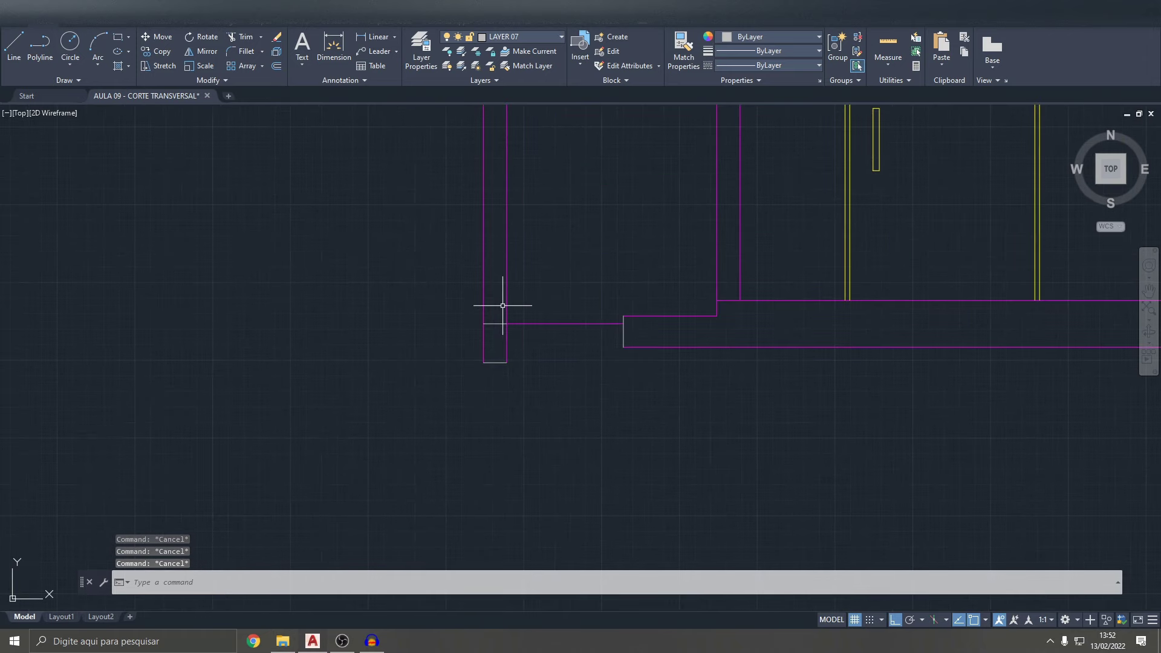
text(O)
key(Return)
key(Return)
scroll(503, 306, down, 4)
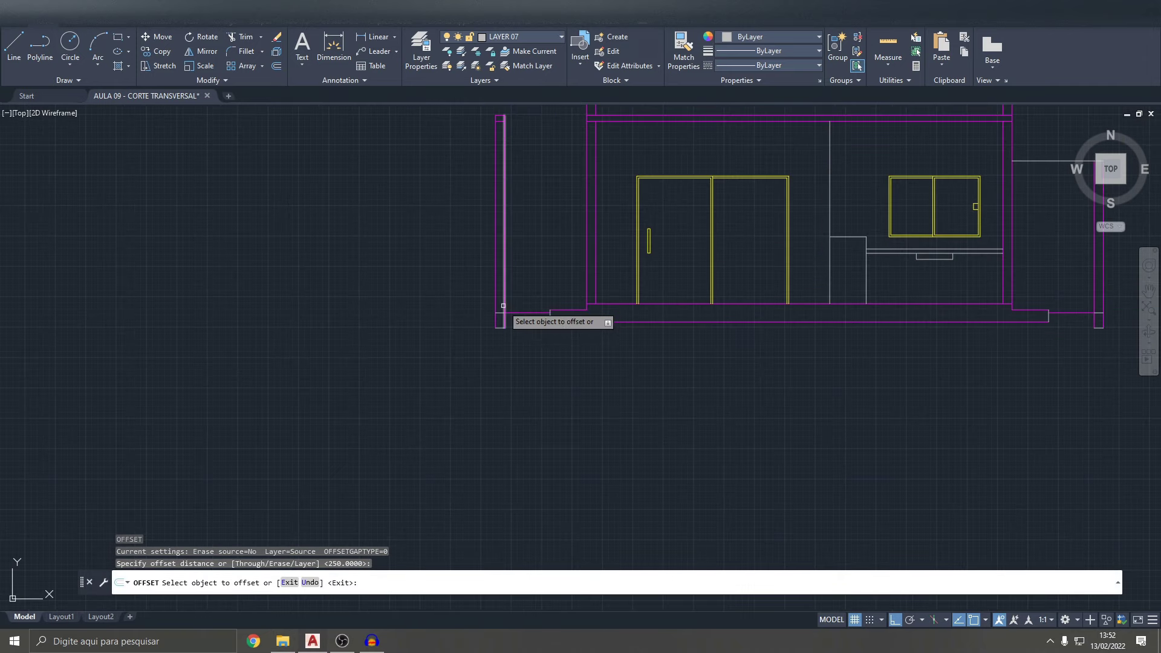
click(499, 312)
click(502, 275)
scroll(519, 145, up, 2)
scroll(532, 216, up, 2)
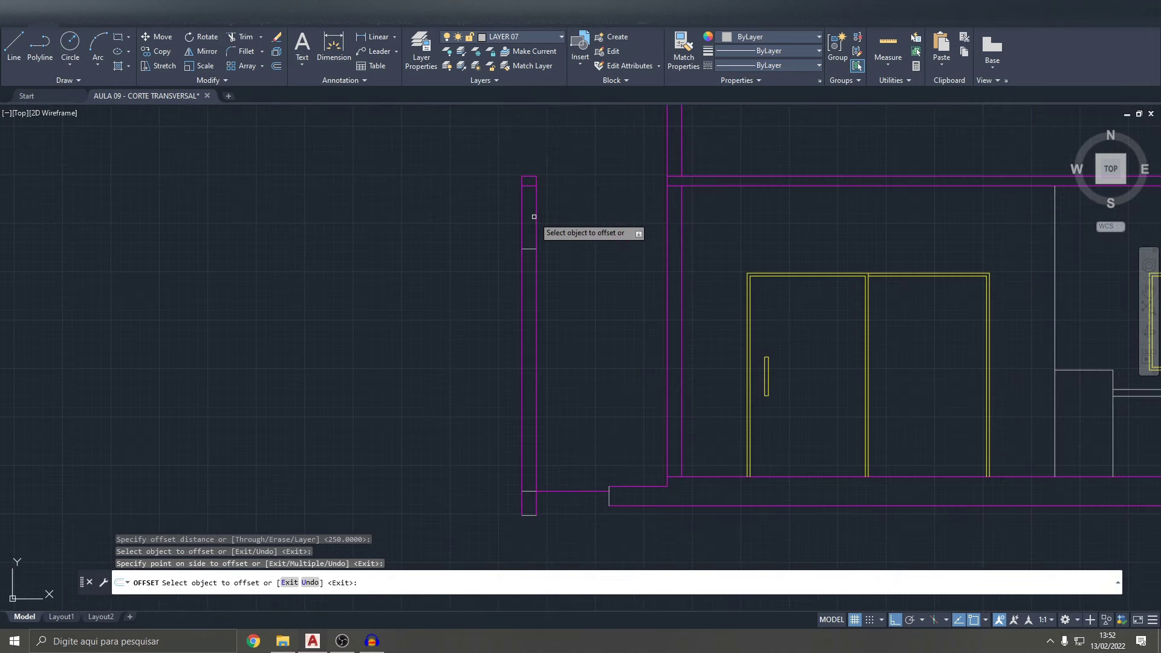
key(Escape)
key(Escape)
- Draw a top line from the left pillar edge to the building wall
click(11, 60)
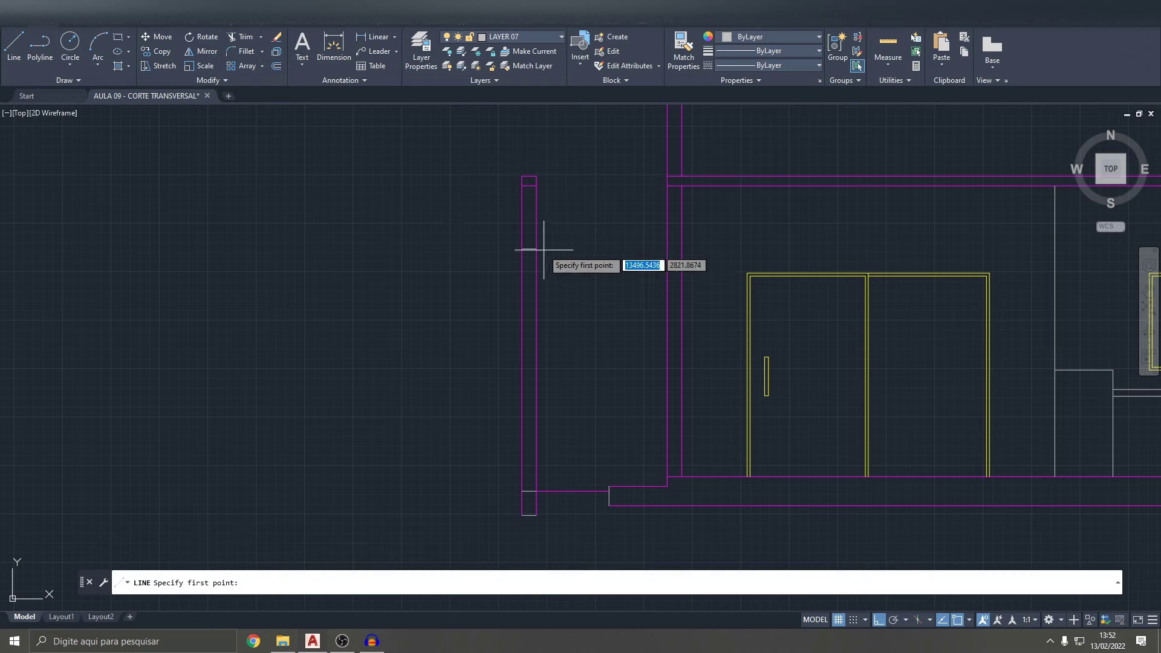
click(536, 249)
click(642, 235)
key(Return)
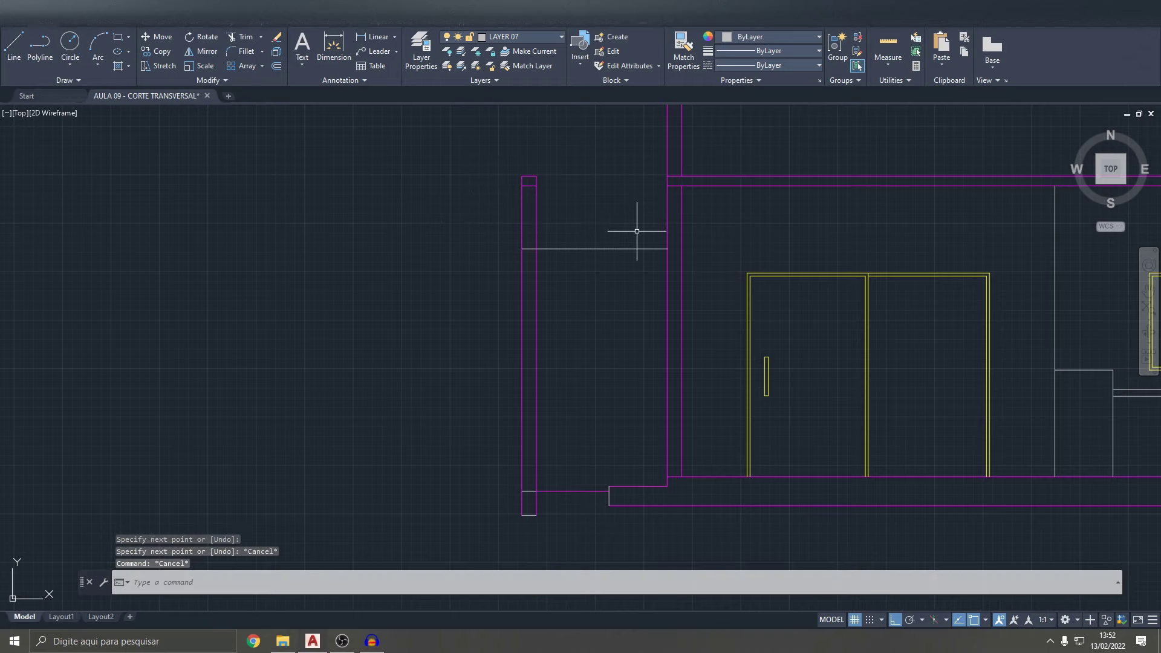
- Trim the left pillar lines above the new top line
text(tr)
key(Return)
drag(581, 218, 519, 174)
key(Escape)
click(493, 155)
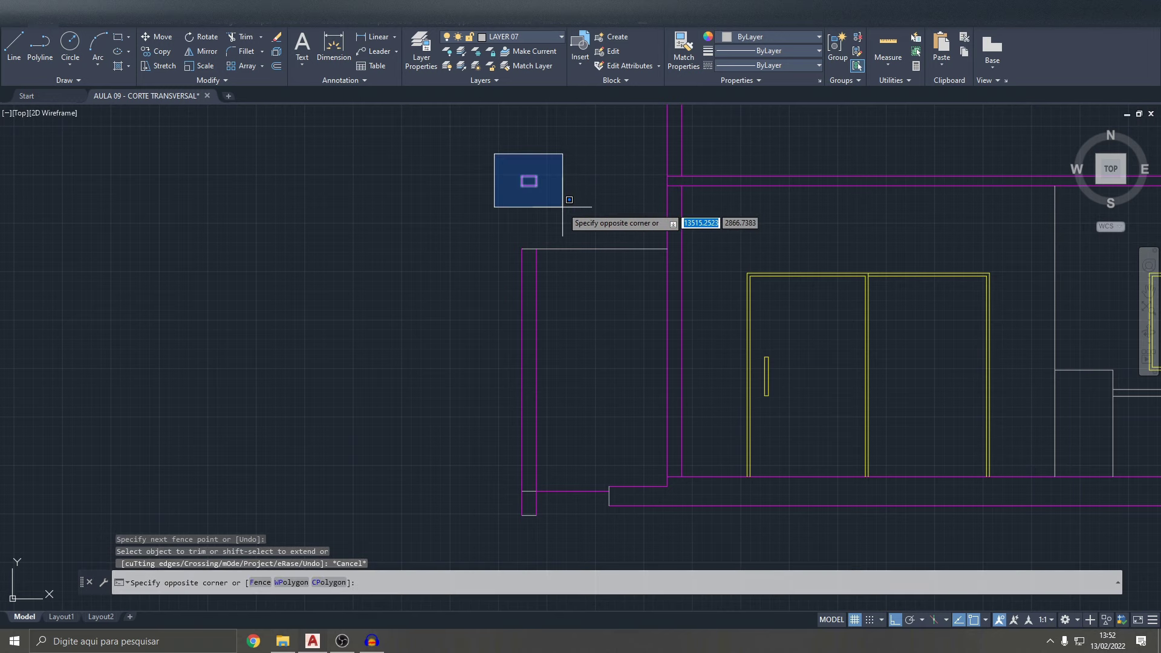
- Erase the leftover pillar cap and reframe the whole section
click(571, 206)
key(Delete)
scroll(570, 208, down, 3)
middle_drag(508, 220, 321, 189)
middle_drag(747, 279, 734, 293)
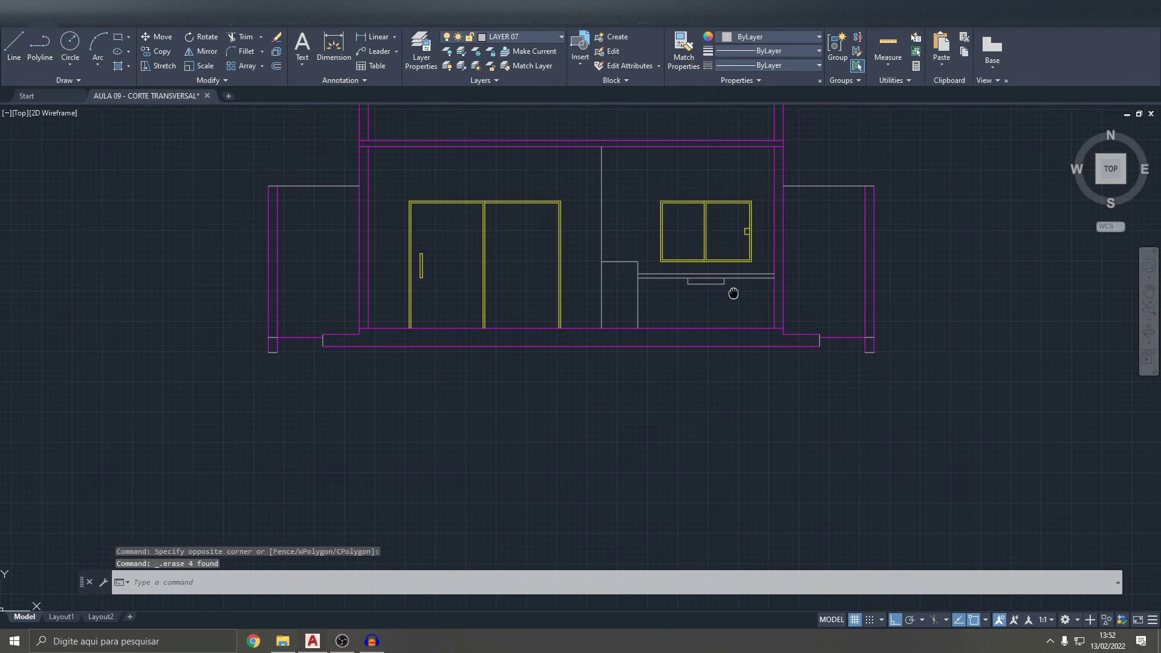
scroll(448, 348, down, 2)
scroll(388, 332, up, 2)
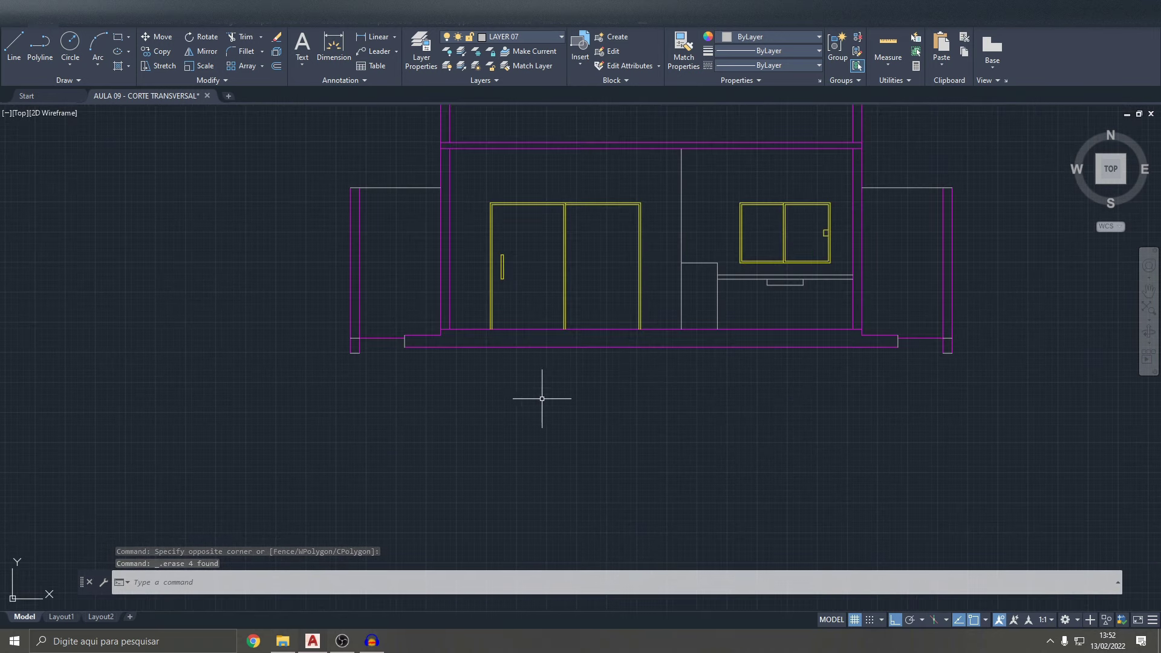
- Offset the section base line 50 units downward as a ground line
key(Escape)
key(Escape)
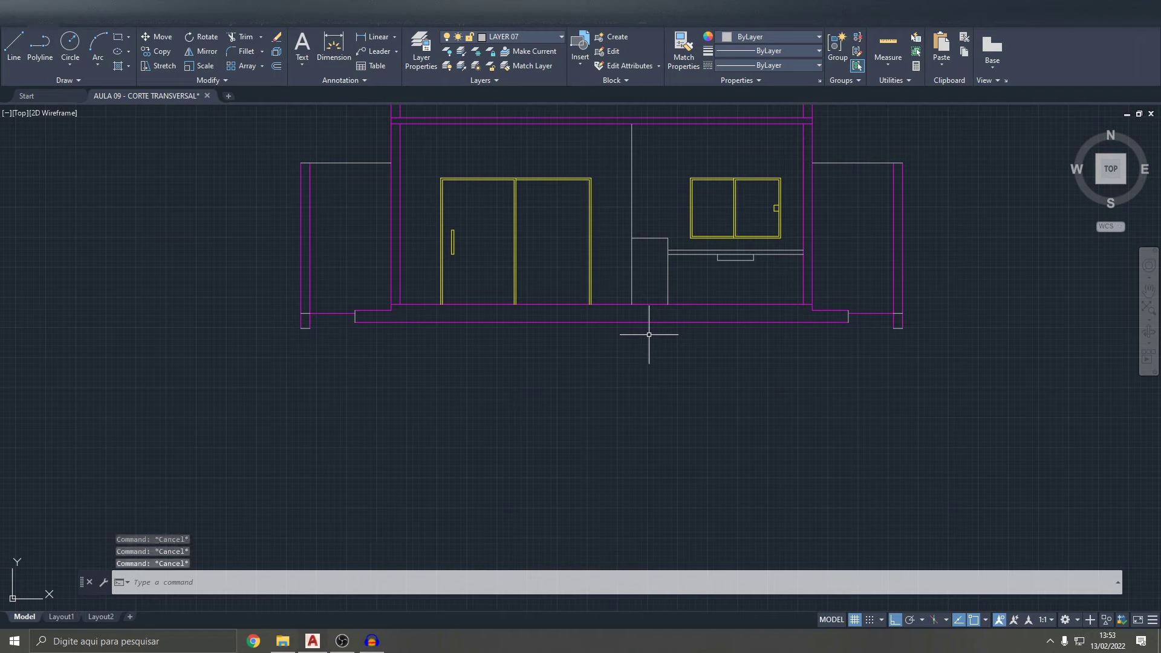
text(o)
key(Return)
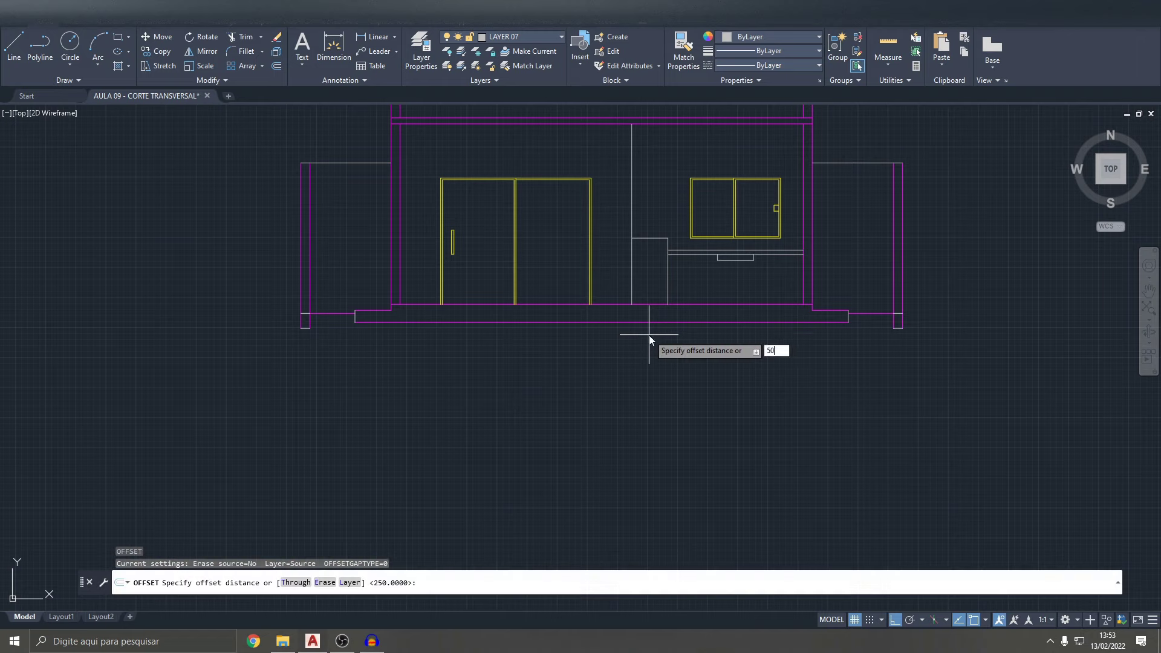
text(0)
key(Return)
click(629, 322)
click(579, 342)
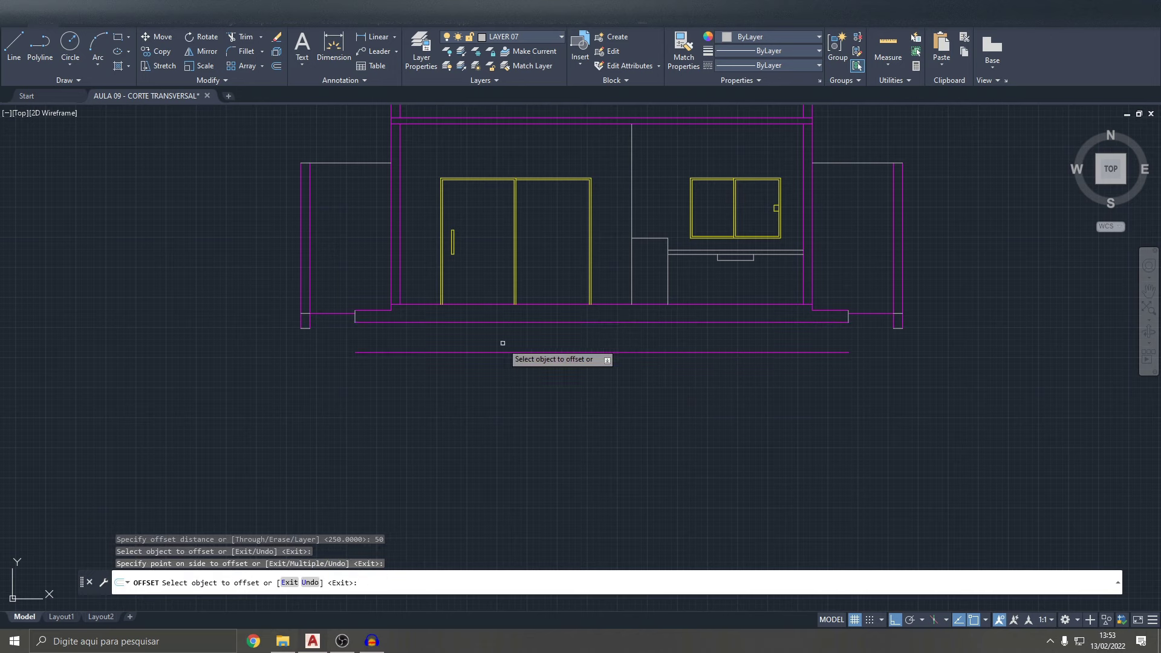
scroll(329, 337, up, 2)
key(Escape)
key(Escape)
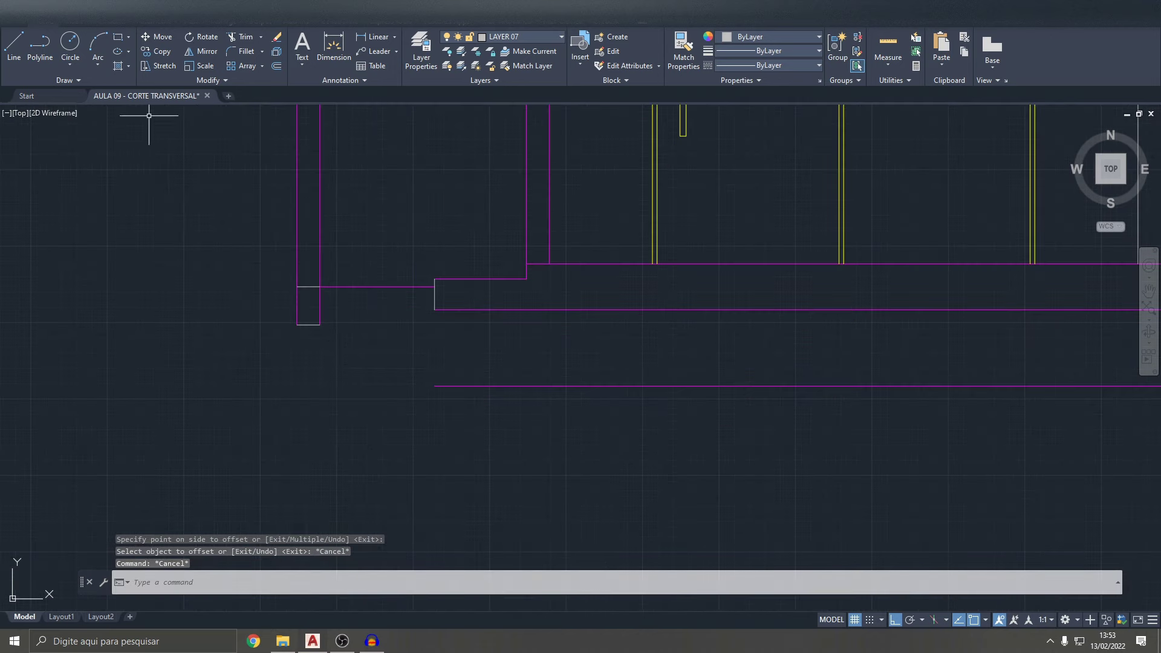
- Draw a vertical line down from the left wall's foot toward the ground line
click(14, 49)
click(297, 325)
click(297, 442)
key(Escape)
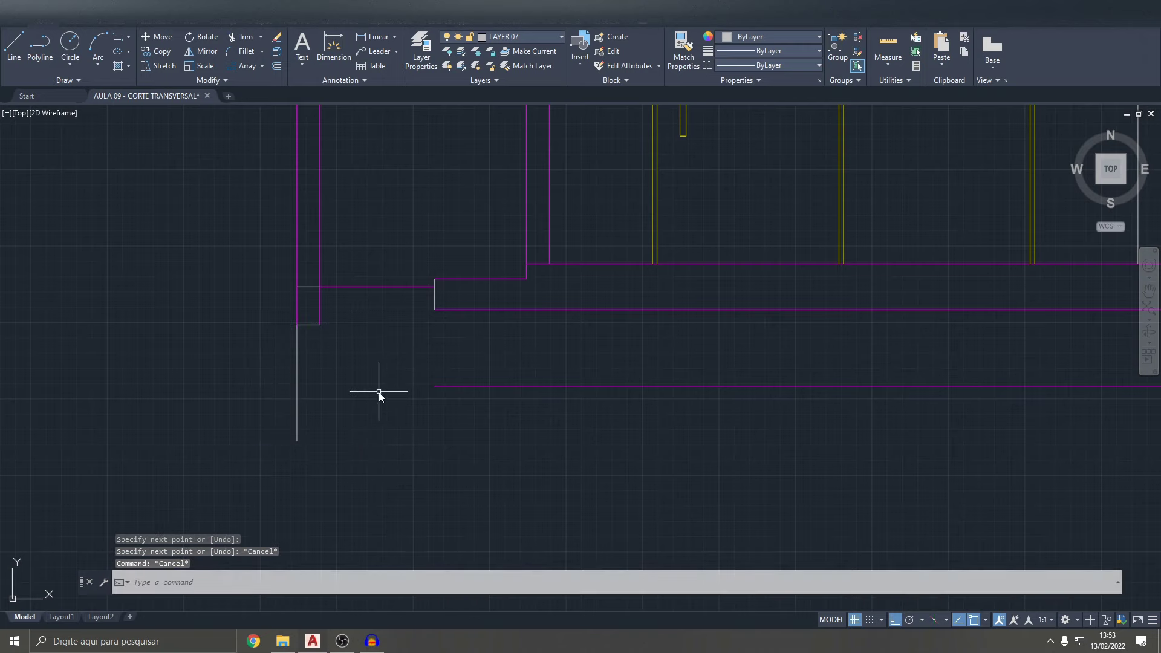
- Fillet the left vertical line with the new ground line into a corner
text(f)
key(Return)
click(299, 352)
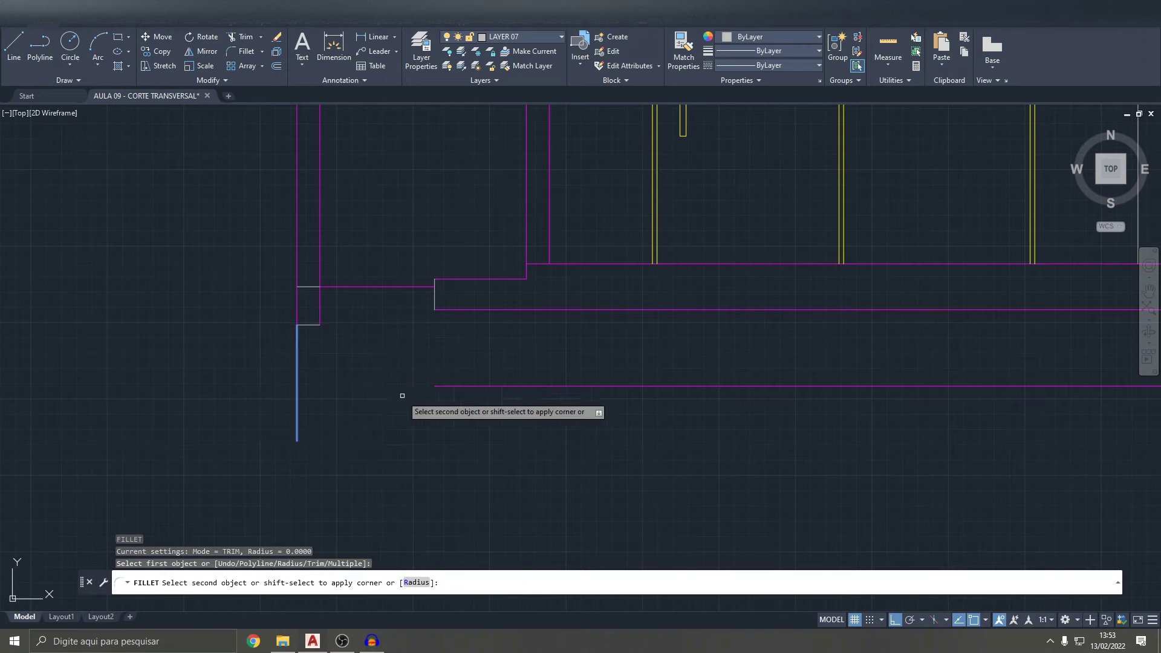
click(444, 386)
scroll(517, 393, down, 2)
key(Escape)
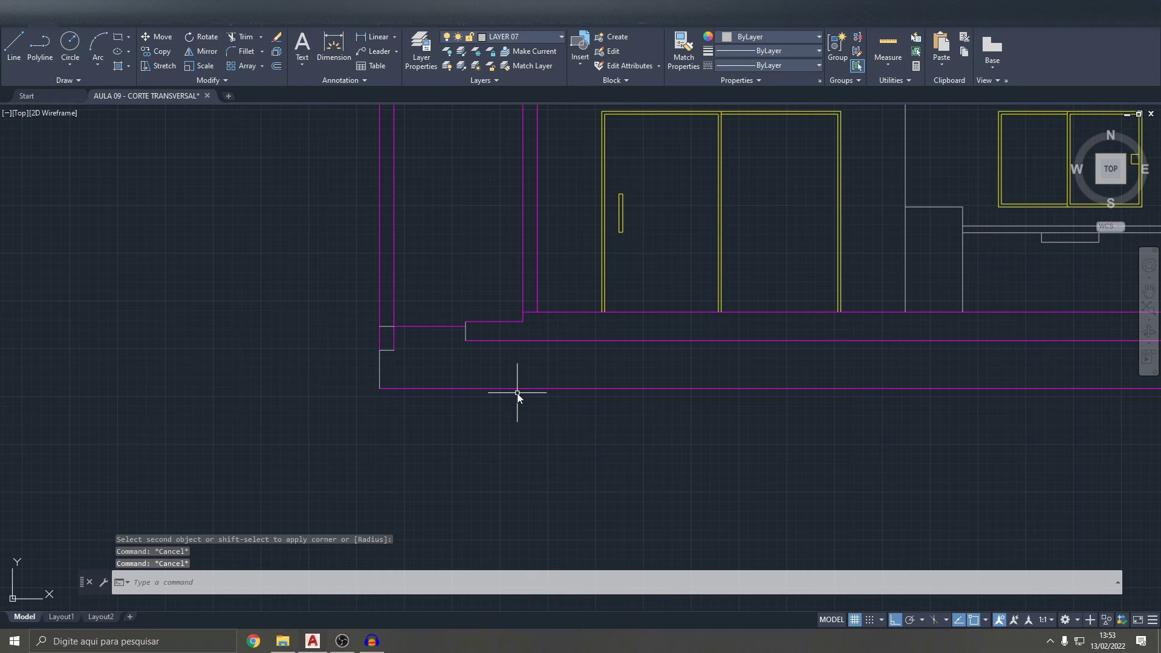
key(Return)
scroll(517, 392, down, 5)
scroll(614, 393, up, 3)
key(Escape)
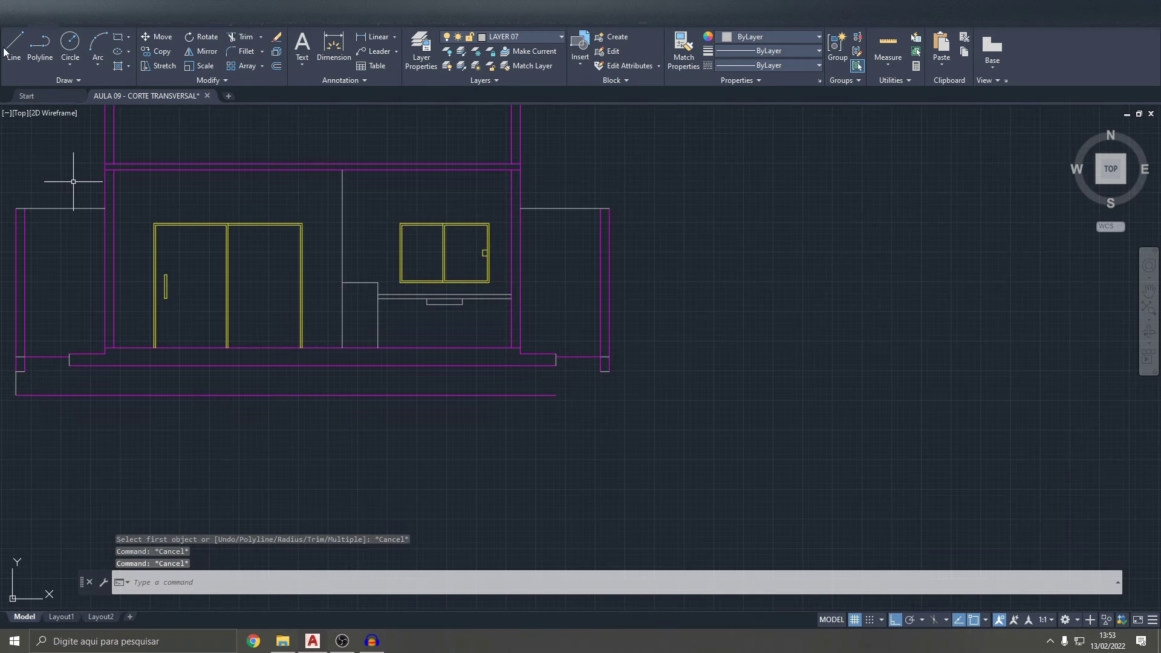
- Add a short vertical at the right wall's foot and fillet it to the ground line
click(12, 45)
scroll(544, 363, up, 4)
click(709, 379)
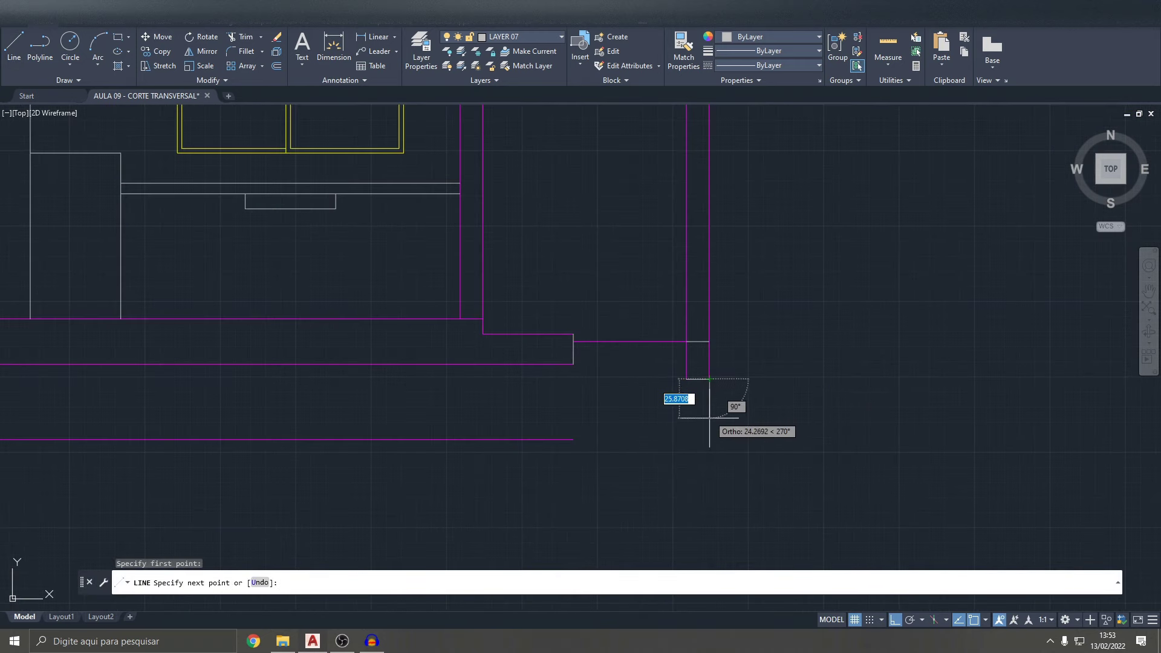
key(Escape)
key(Return)
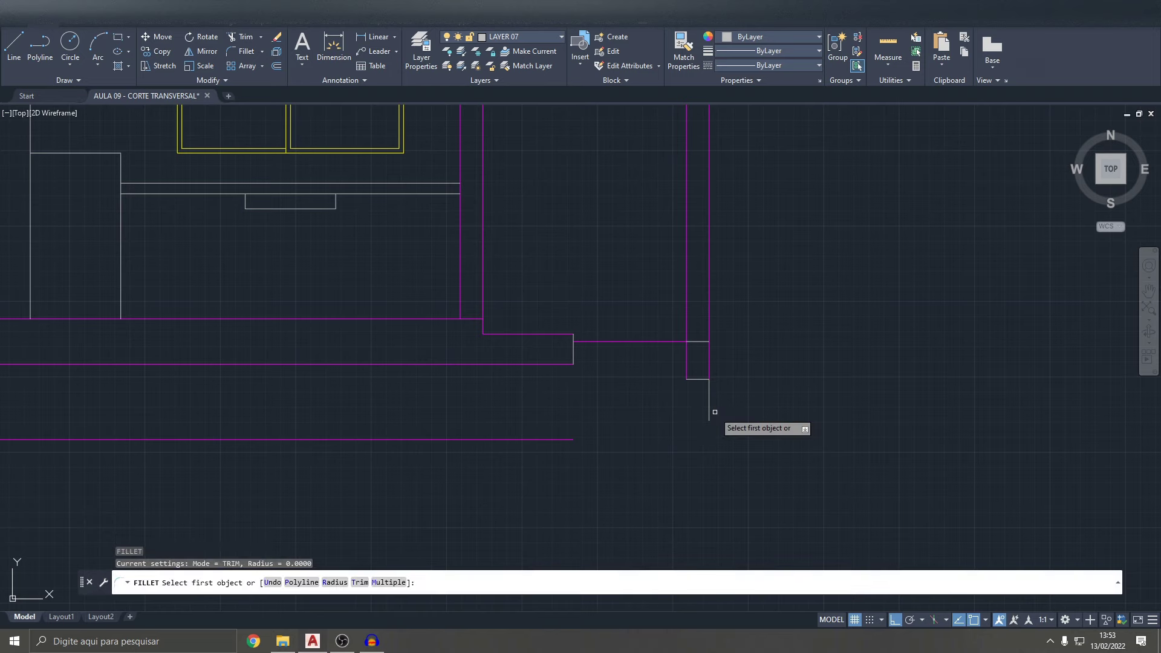
click(710, 366)
click(541, 439)
scroll(605, 448, down, 3)
scroll(488, 446, down, 2)
scroll(381, 441, up, 1)
key(Escape)
key(Escape)
scroll(340, 402, up, 4)
key(Escape)
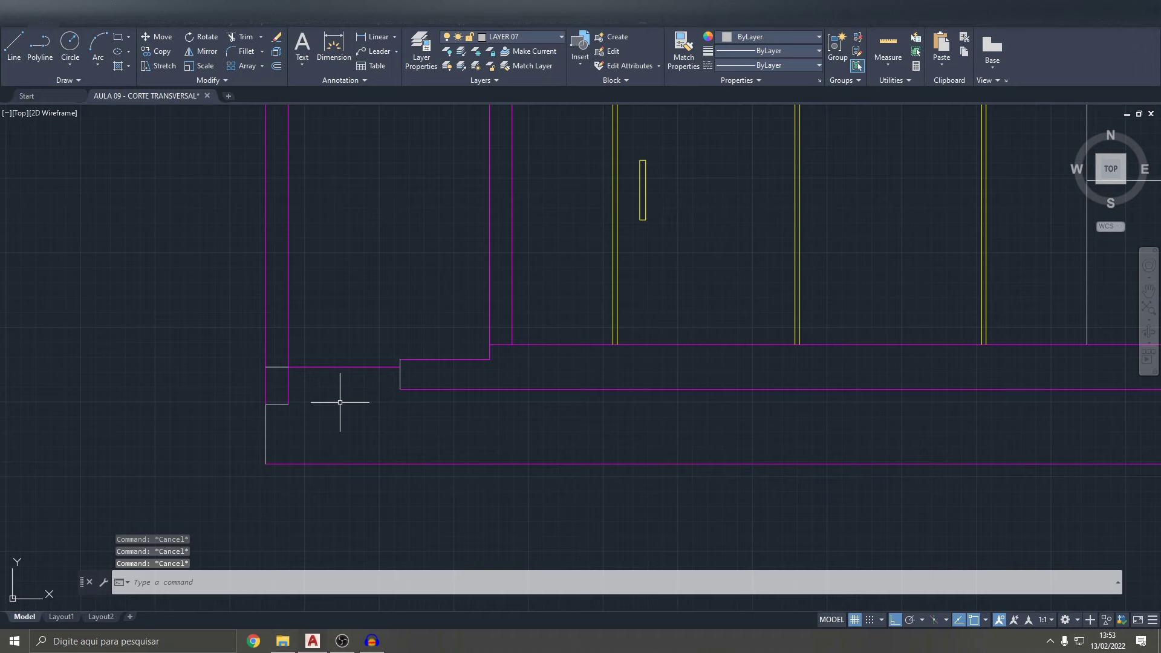
text(MA)
- Match properties from a section line onto several base lines
key(Return)
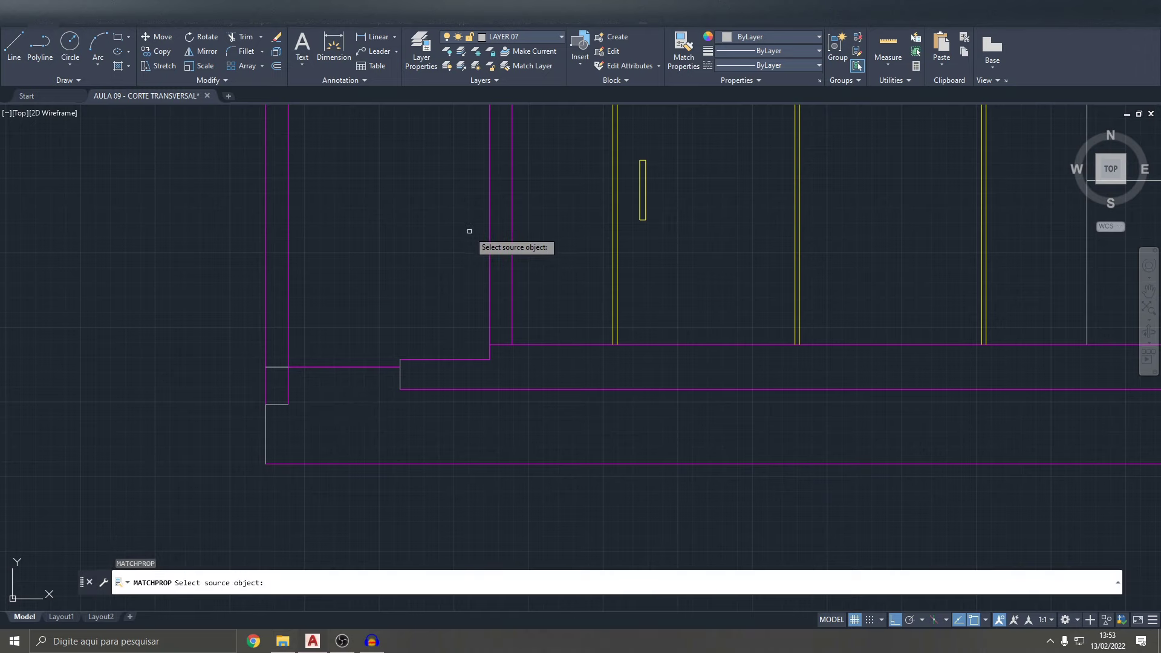
click(491, 242)
scroll(435, 407, down, 3)
drag(439, 411, 237, 263)
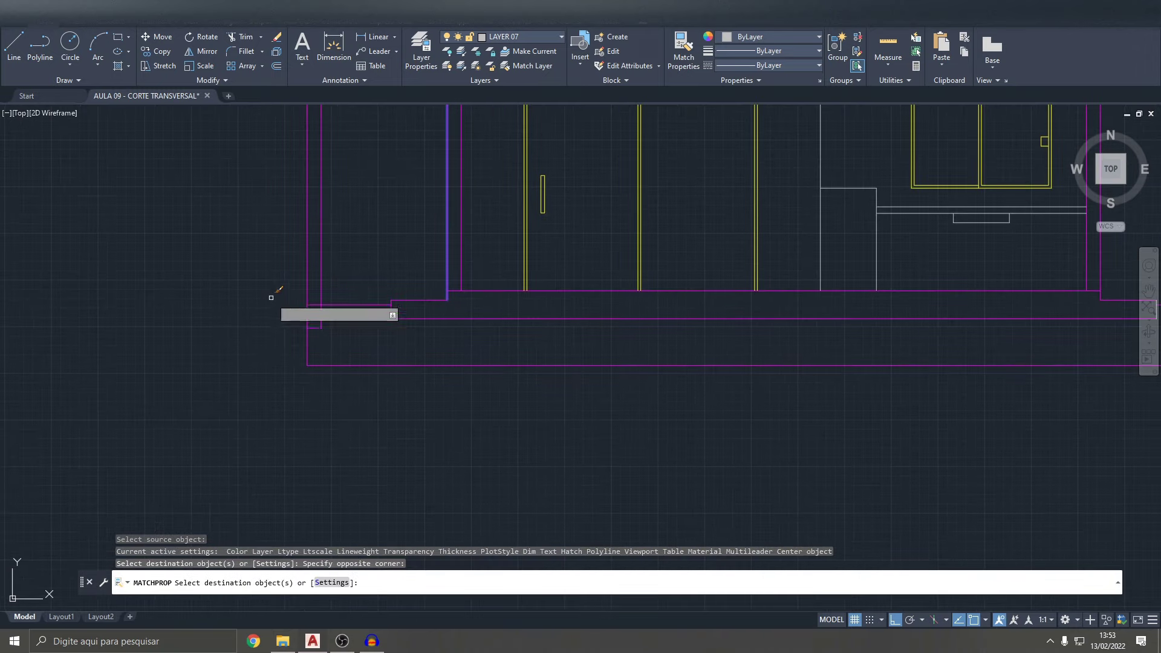
scroll(499, 338, down, 2)
click(605, 363)
click(448, 225)
scroll(475, 260, down, 4)
scroll(417, 291, up, 6)
key(Escape)
scroll(474, 280, down, 3)
scroll(480, 290, down, 2)
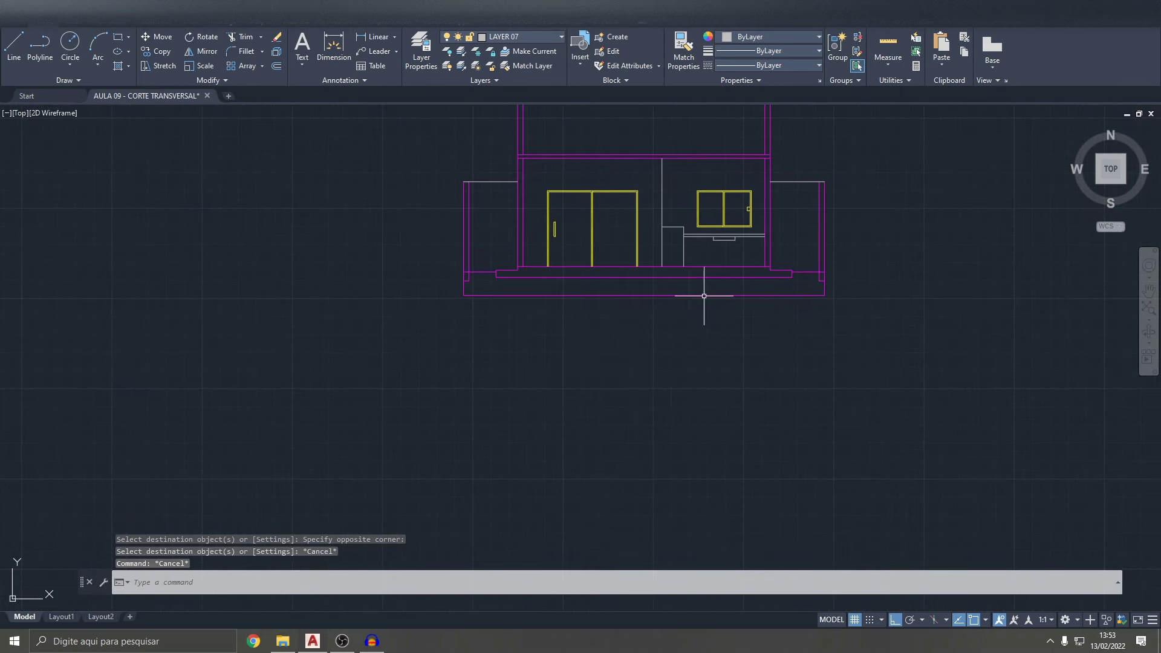
key(Escape)
middle_drag(695, 296, 616, 317)
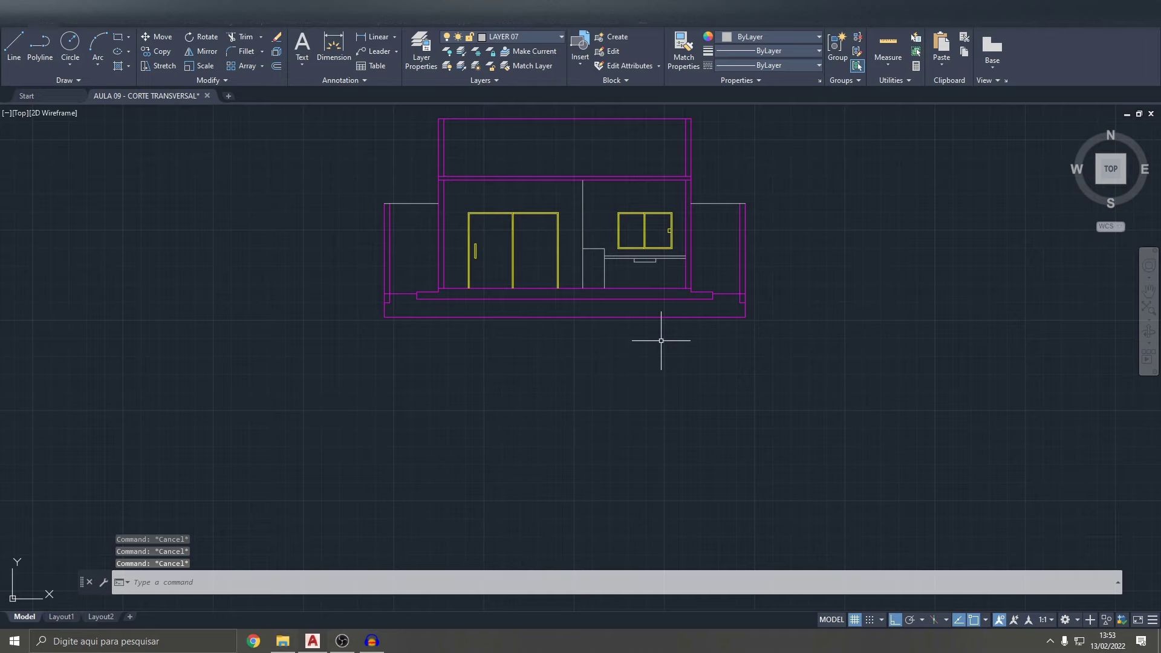
- Pick the cyan line in the floor plan's legend as the match-properties source
key(space)
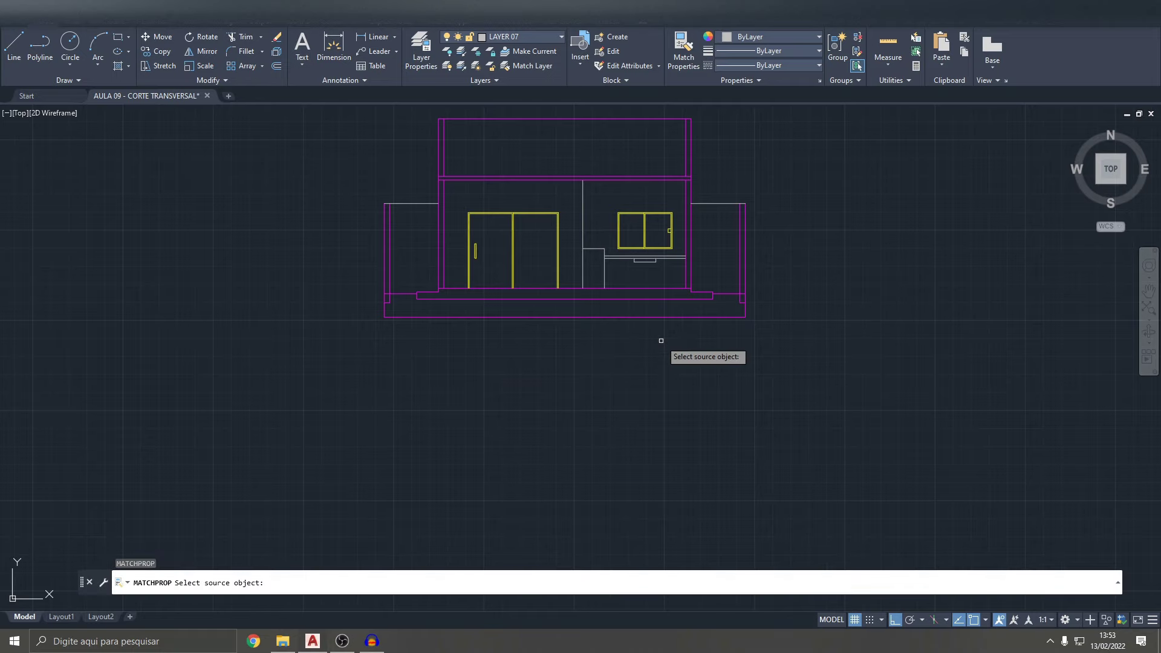
scroll(629, 448, down, 5)
middle_drag(384, 446, 306, 311)
scroll(198, 396, up, 3)
scroll(197, 396, up, 5)
scroll(324, 337, up, 2)
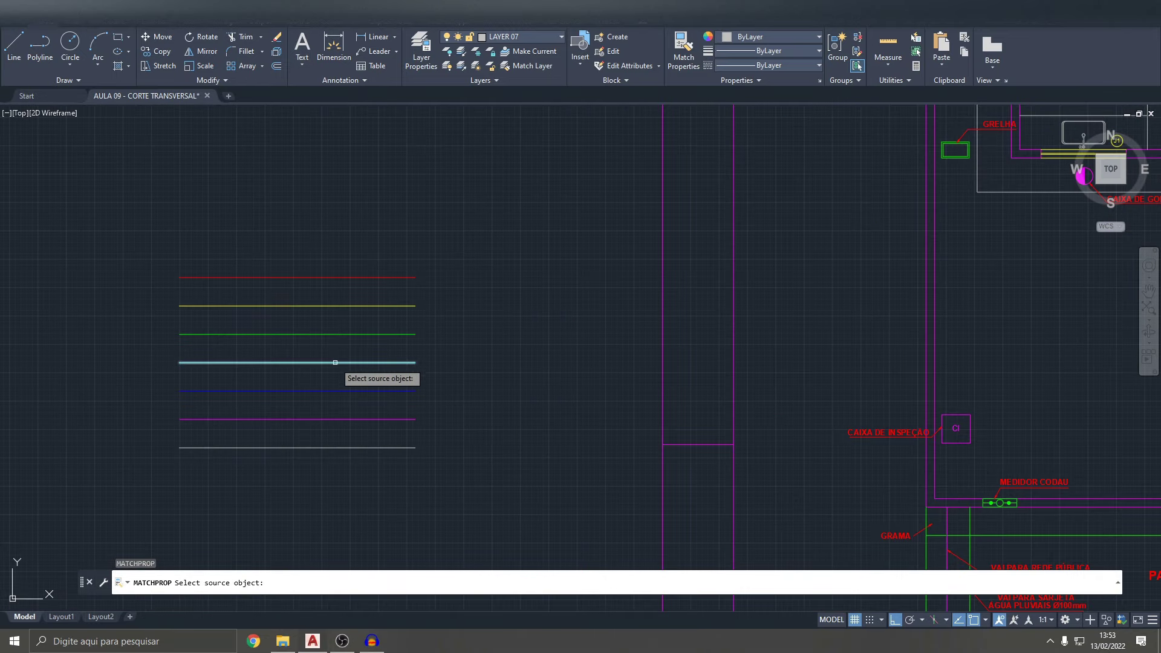
click(335, 362)
scroll(349, 402, down, 5)
middle_drag(861, 366, 747, 371)
scroll(746, 371, down, 2)
scroll(786, 375, up, 3)
scroll(635, 363, up, 3)
- Apply the cyan line style to the section's ground lines
click(562, 332)
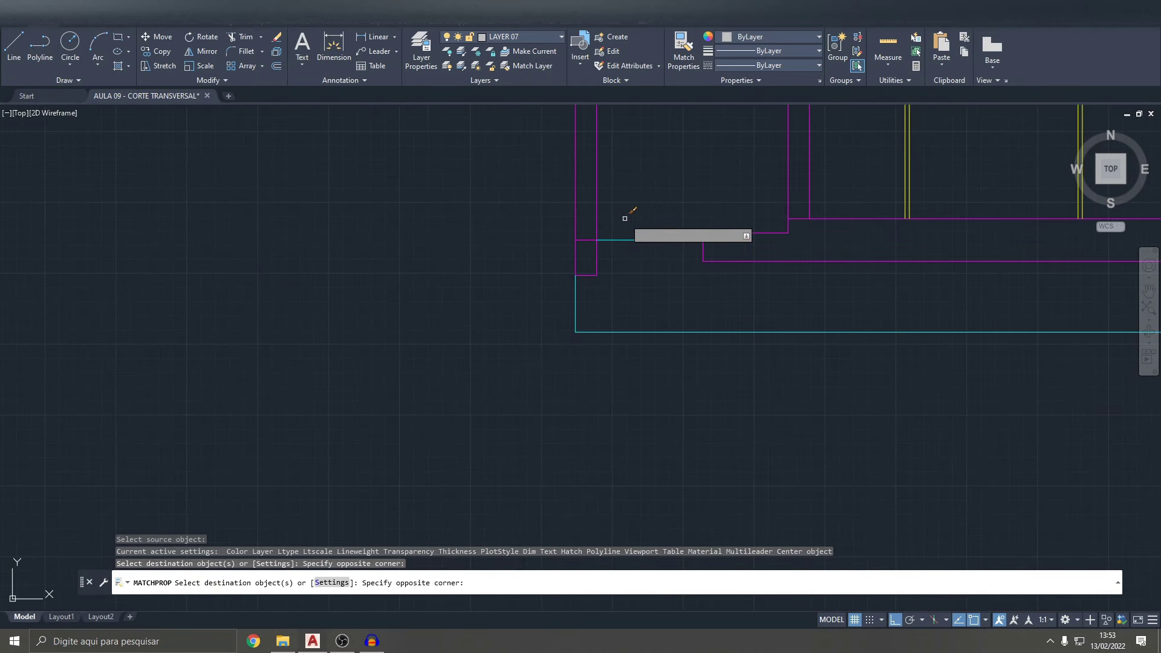
scroll(756, 291, down, 3)
scroll(895, 339, up, 3)
click(892, 301)
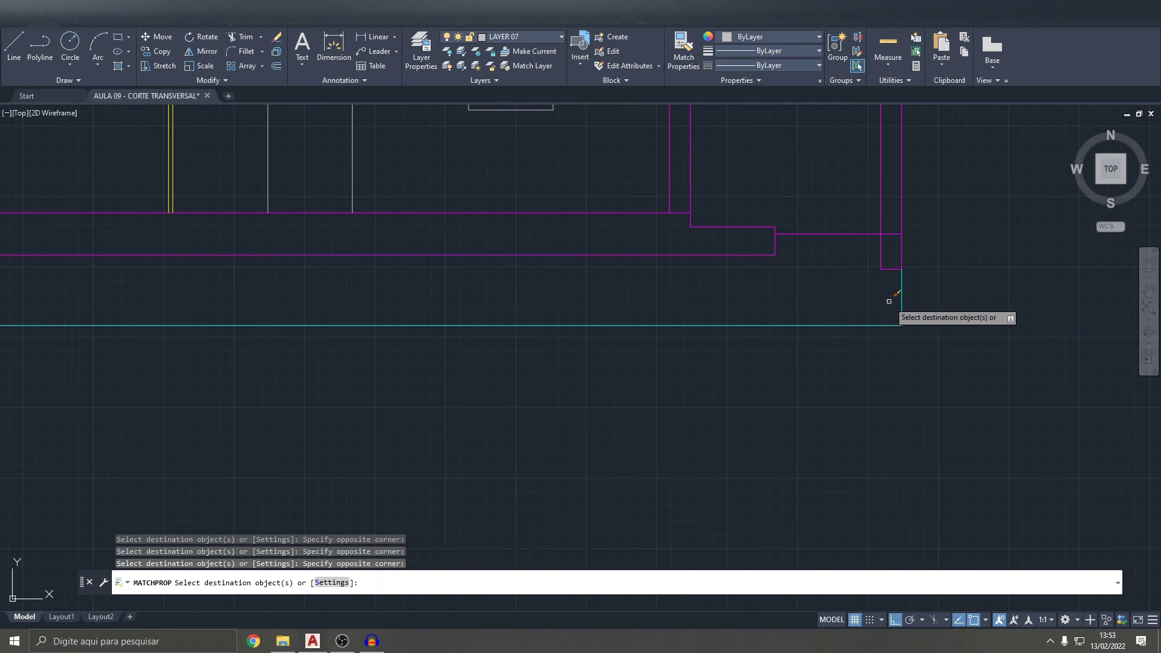
scroll(849, 263, down, 3)
scroll(544, 260, up, 1)
scroll(546, 287, up, 3)
scroll(546, 287, down, 3)
scroll(596, 259, down, 1)
scroll(790, 278, up, 1)
click(857, 249)
key(Escape)
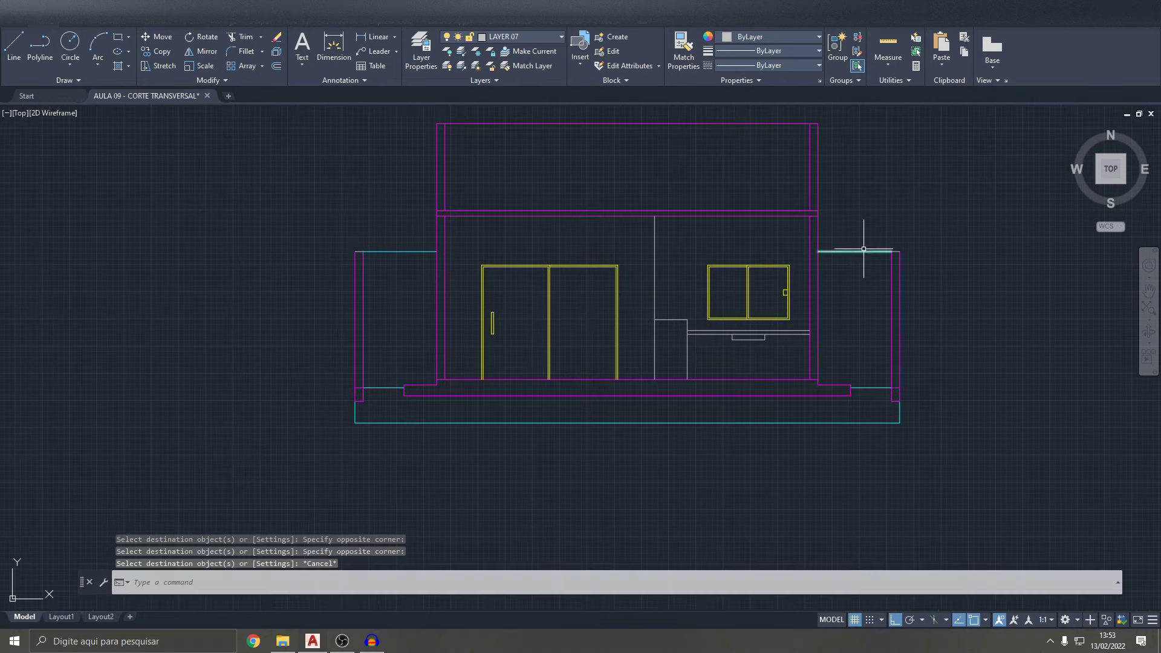
scroll(860, 251, up, 3)
key(Escape)
key(Escape)
scroll(844, 333, down, 3)
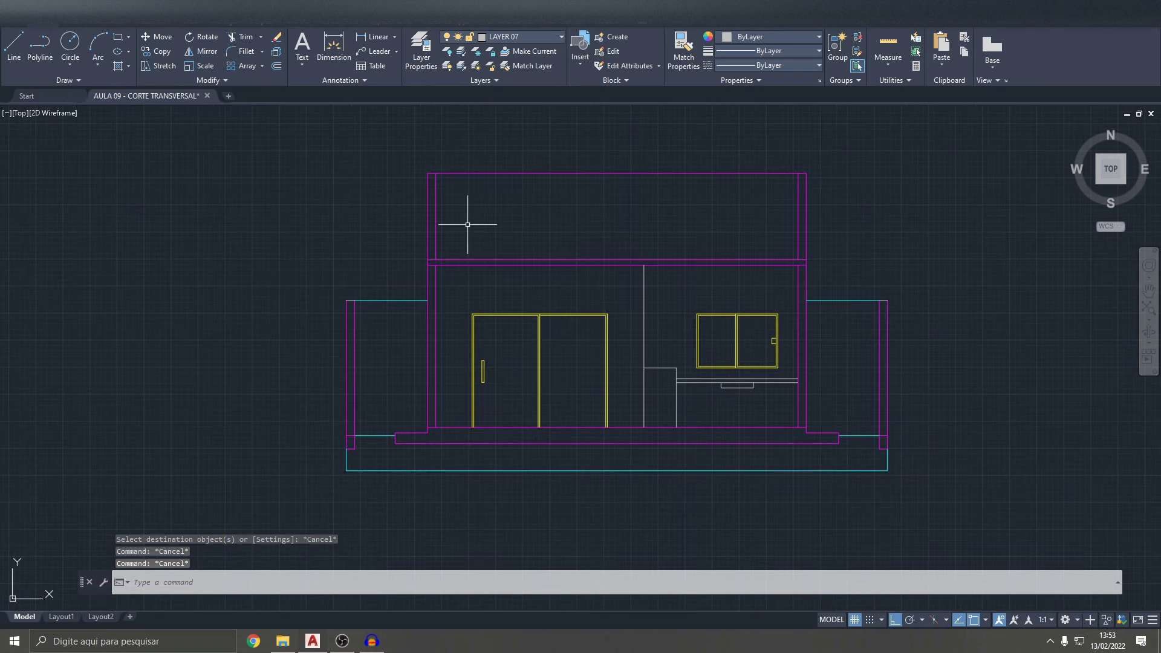
- Match properties from a source line onto the left wall lines, then reframe the section
text(Ma)
key(Return)
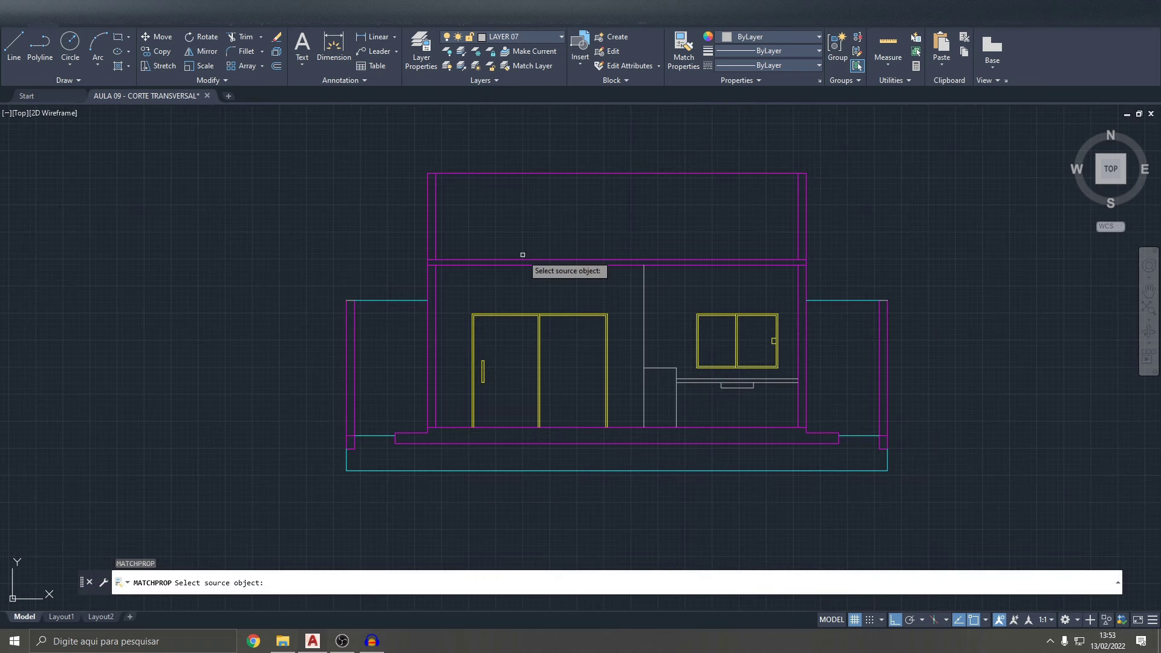
scroll(329, 337, up, 5)
scroll(326, 337, up, 2)
click(428, 191)
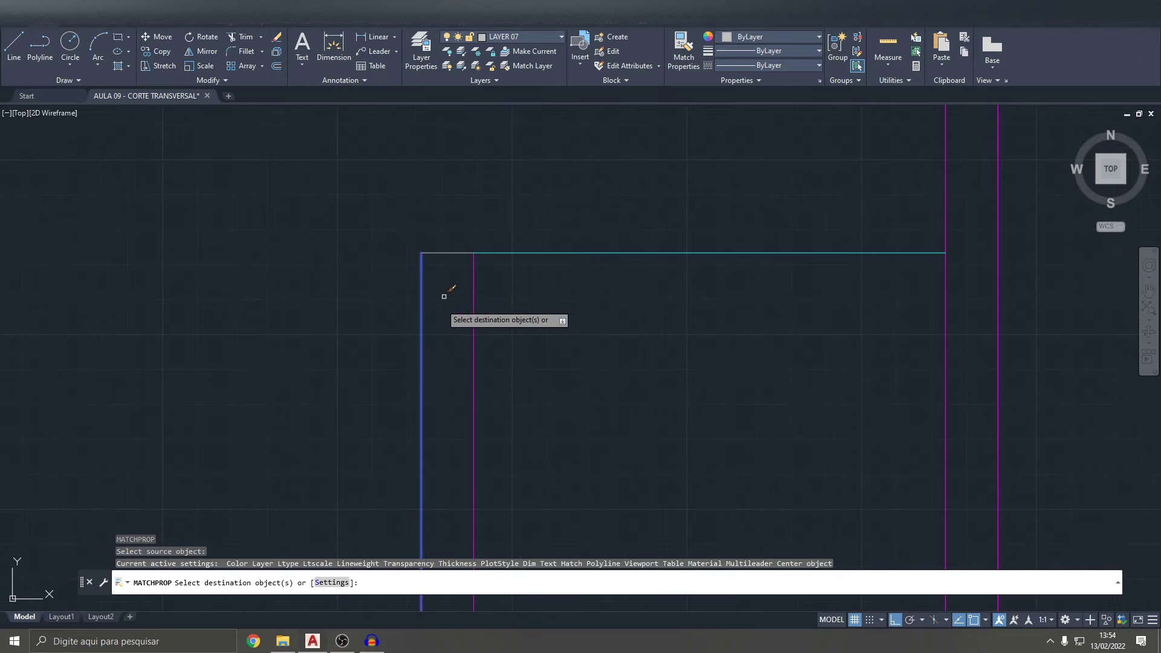
drag(445, 290, 446, 229)
scroll(407, 262, down, 3)
scroll(301, 226, up, 3)
drag(302, 226, 306, 202)
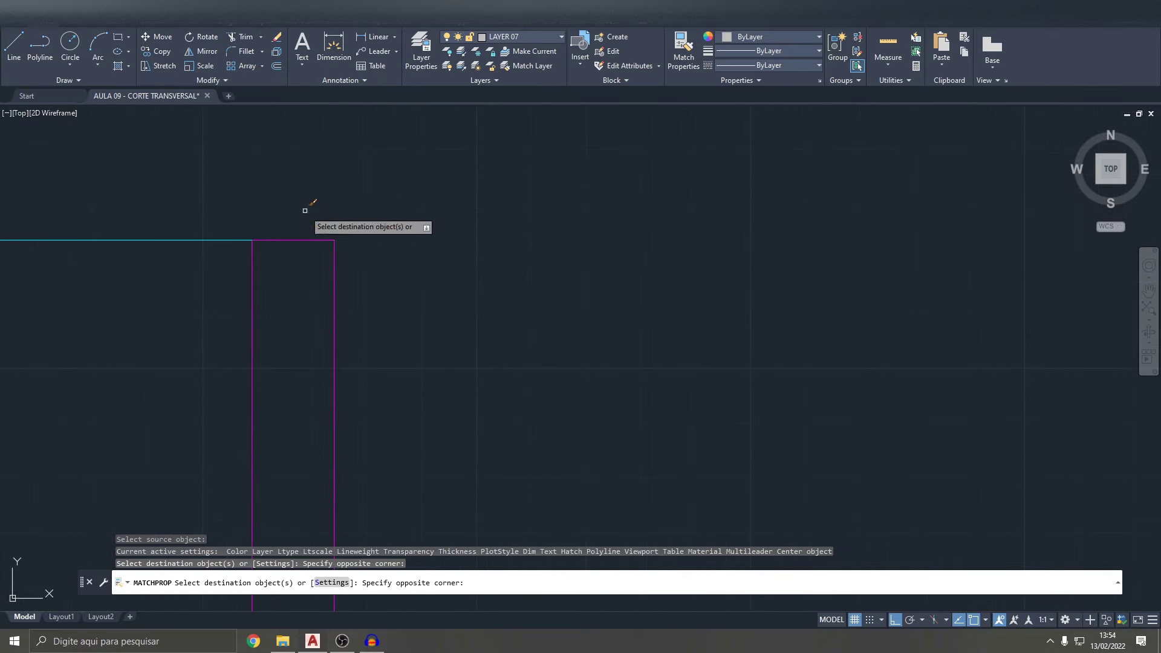
scroll(500, 303, down, 3)
key(Escape)
scroll(680, 318, down, 4)
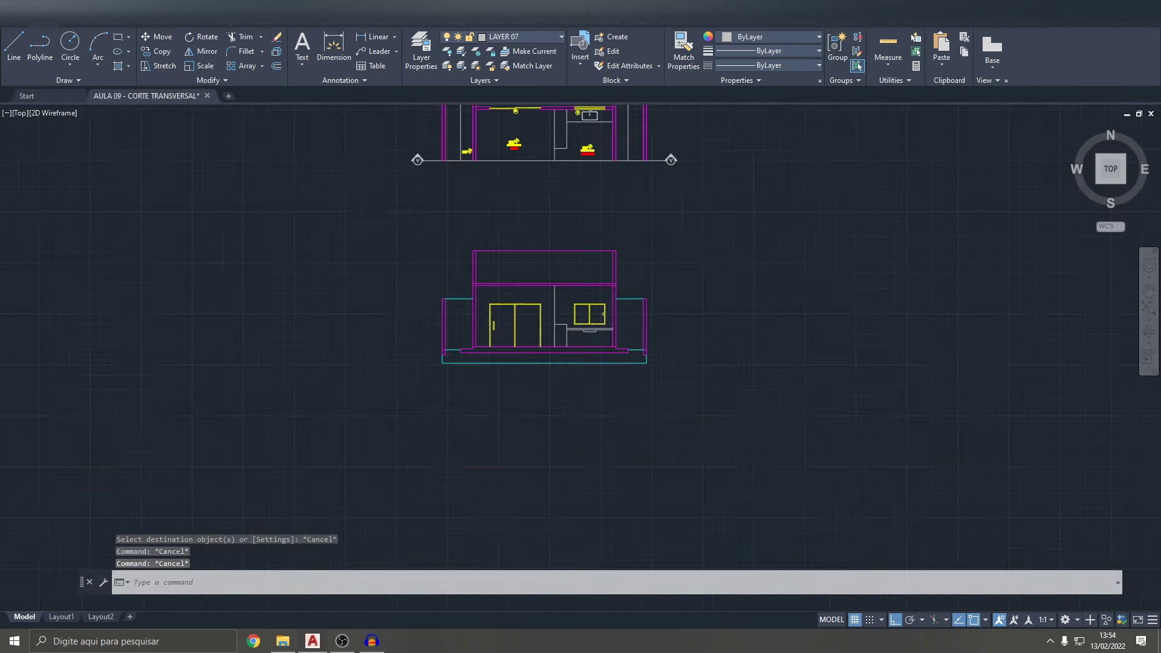
mouse_move(665, 320)
middle_down()
mouse_move(642, 332)
mouse_move(590, 325)
middle_up()
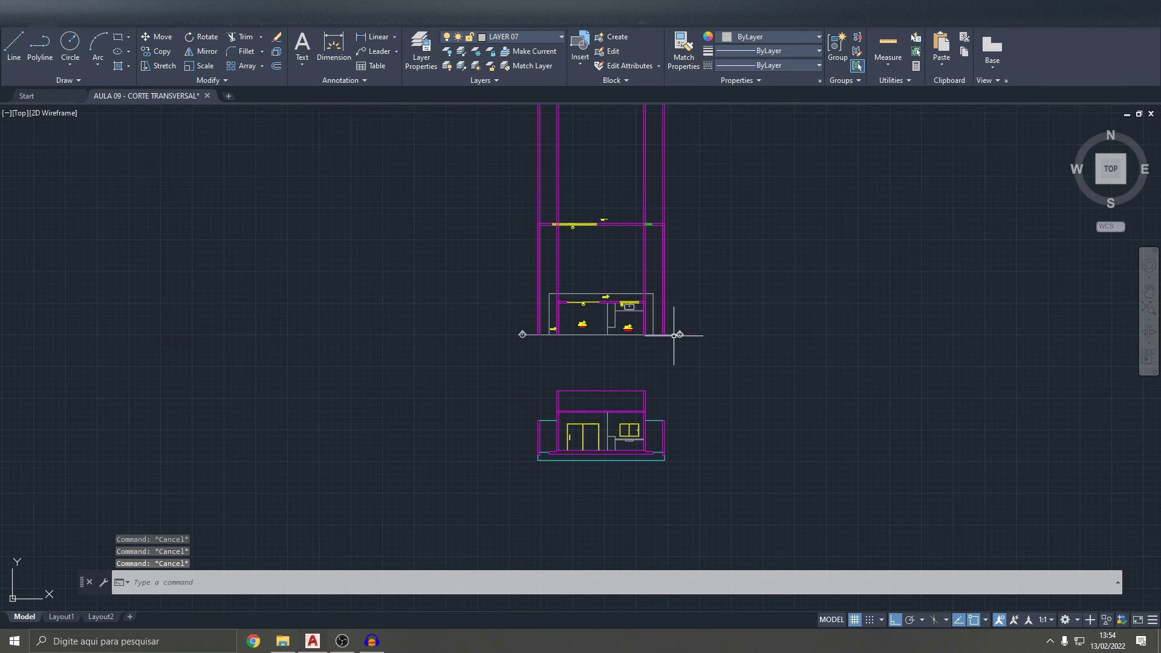
- Frame the elevation and start a vertical construction line from the expanded Draw panel
scroll(674, 335, down, 4)
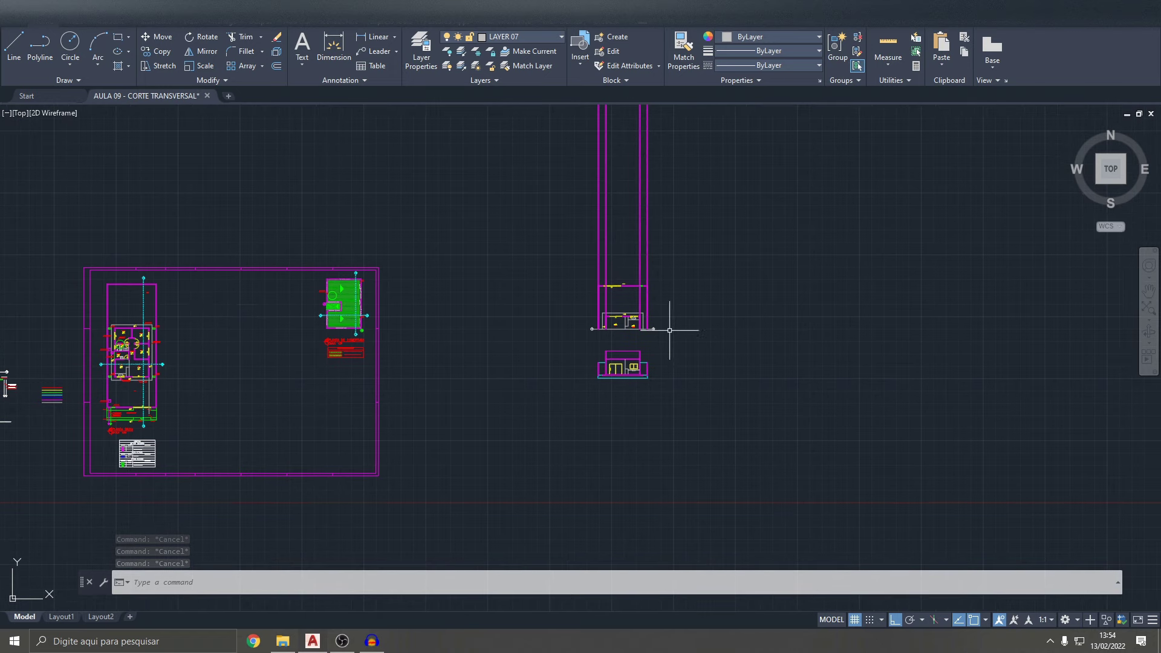
scroll(659, 366, up, 4)
scroll(581, 357, up, 2)
scroll(581, 357, up, 2)
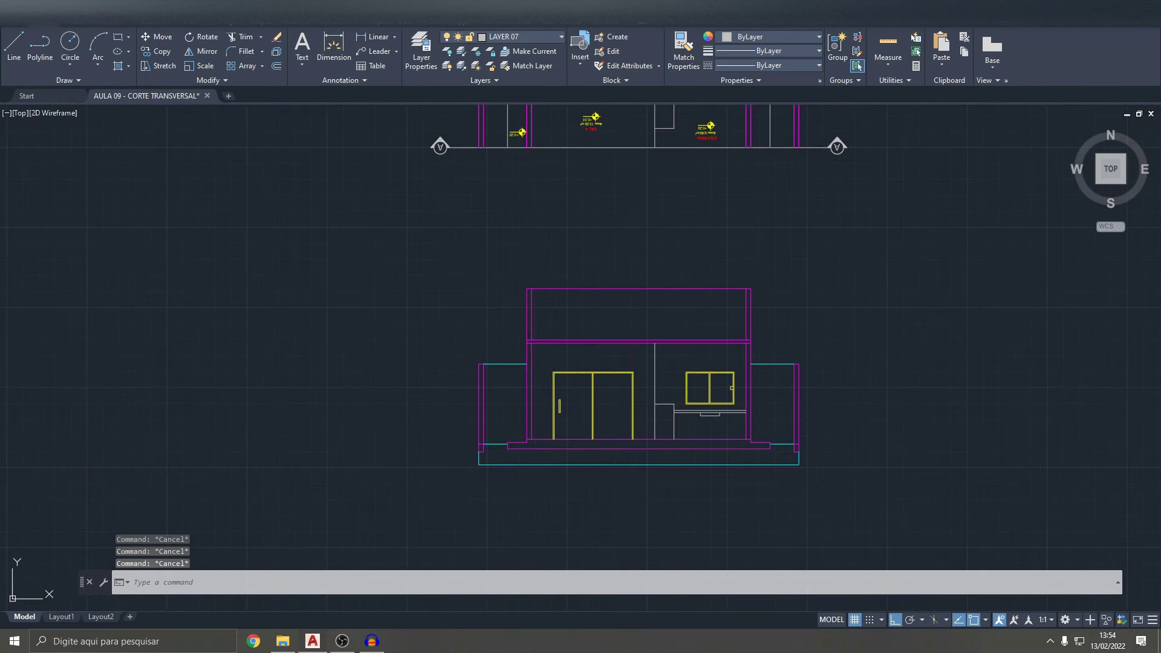
middle_drag(446, 344, 483, 404)
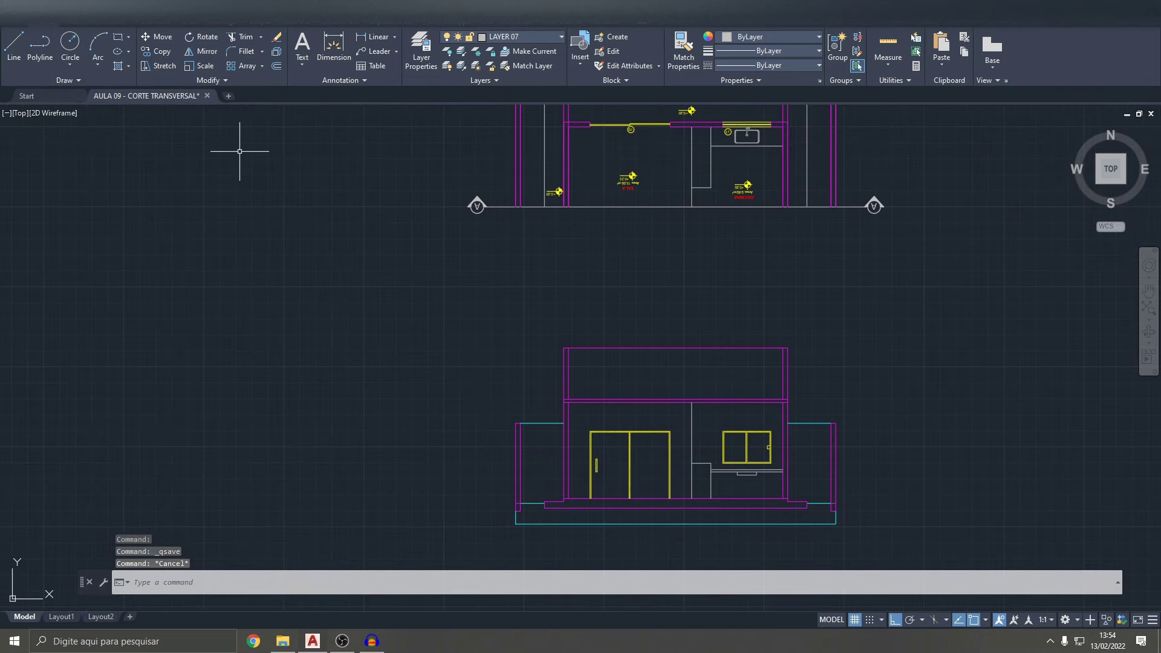
click(75, 80)
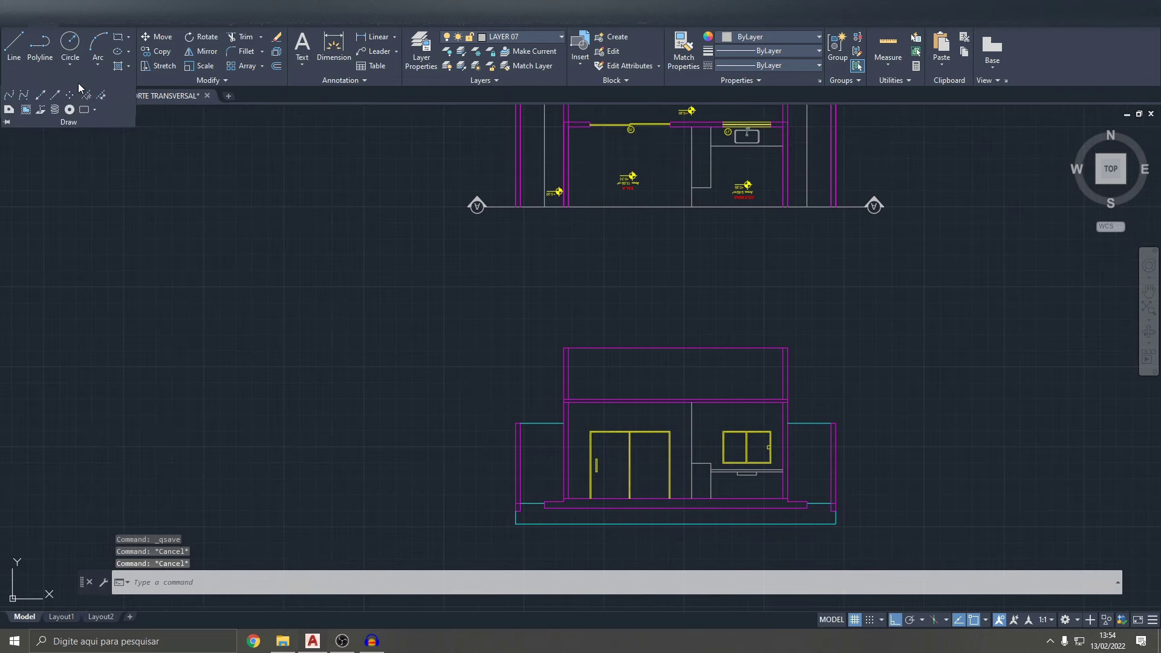
click(42, 96)
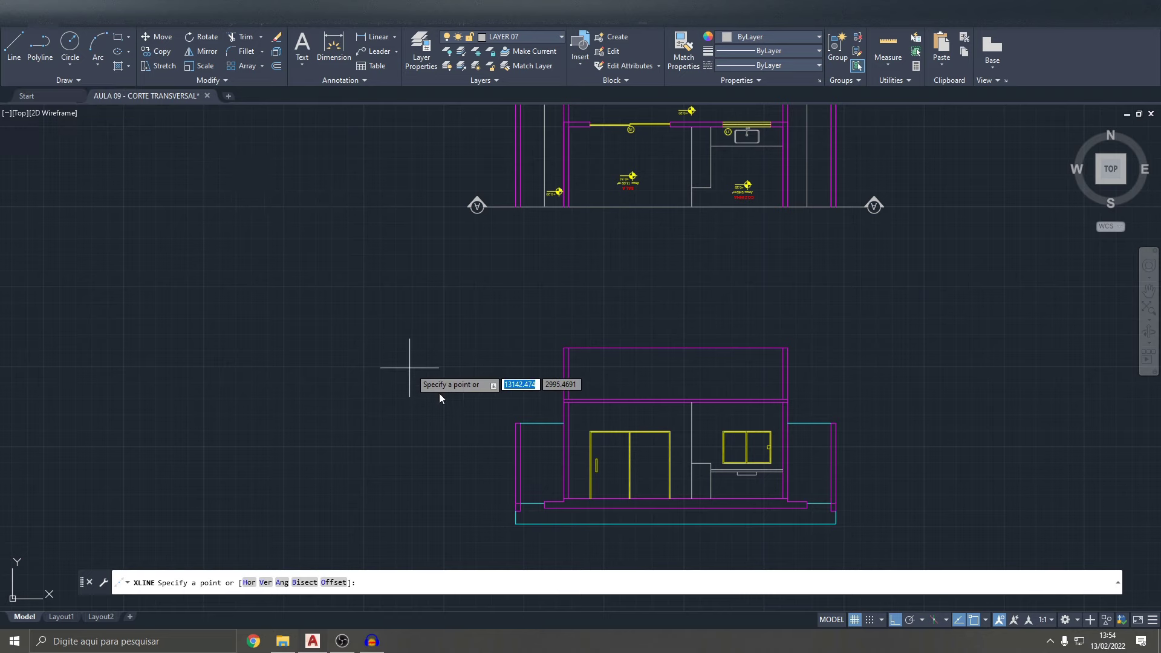
key(Return)
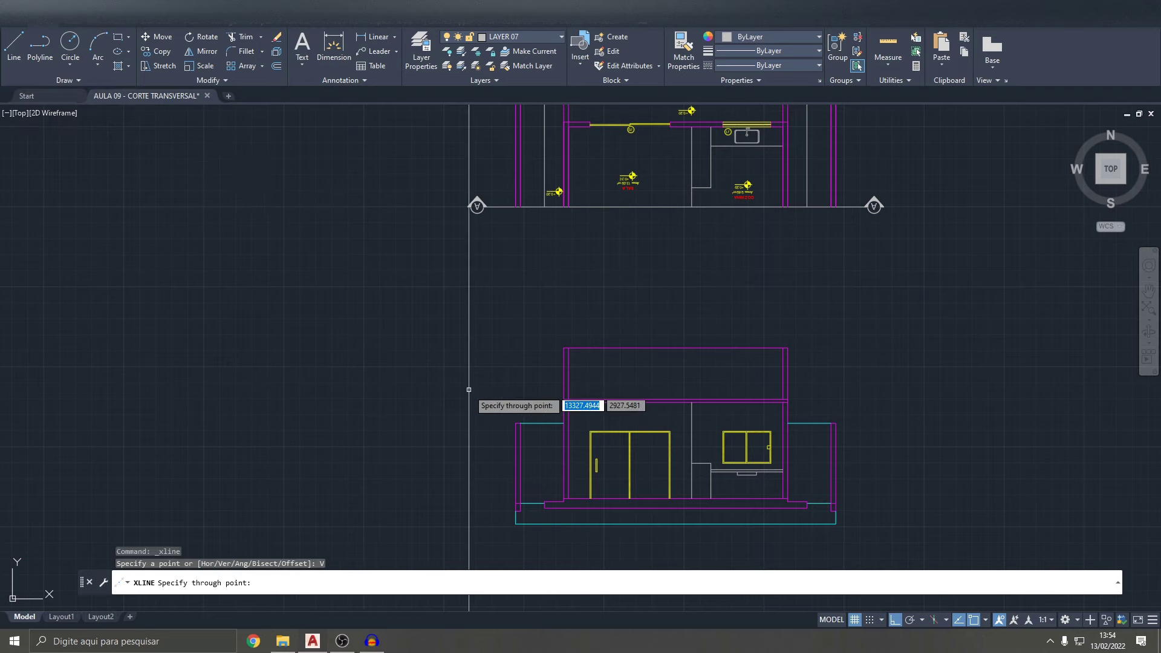
- Place the vertical construction line through the floor plan's left wall
middle_drag(707, 323, 677, 606)
scroll(526, 199, up, 5)
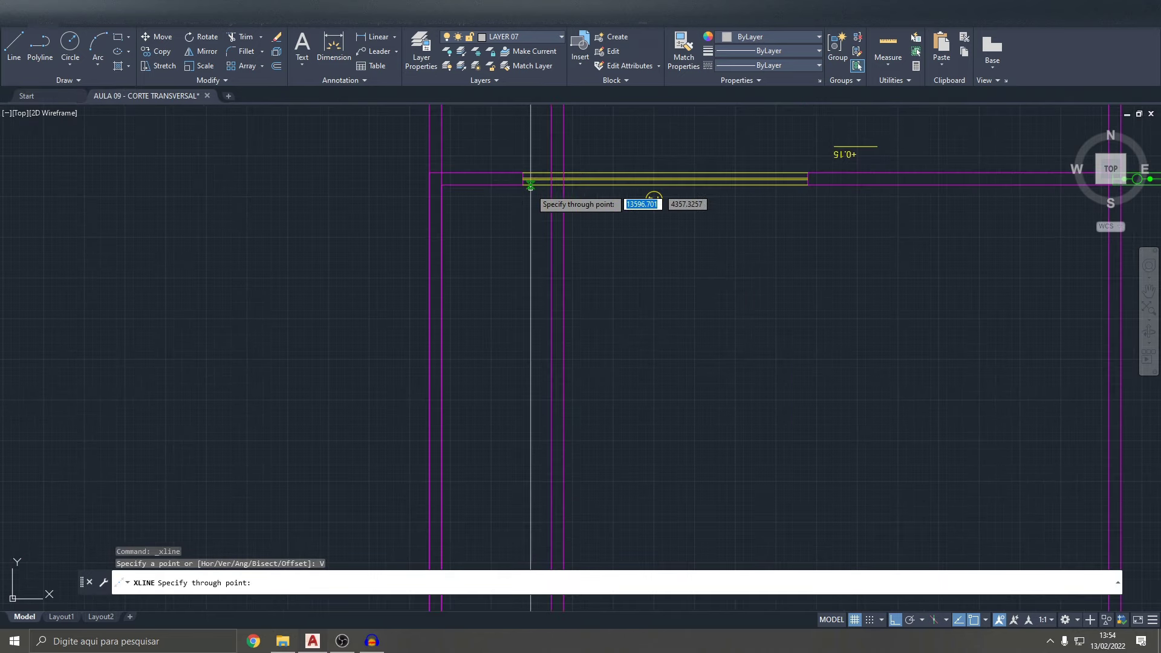
scroll(563, 181, down, 7)
middle_drag(562, 182, 569, 165)
scroll(550, 358, up, 2)
scroll(575, 280, up, 4)
middle_drag(568, 317, 557, 306)
key(Escape)
key(Escape)
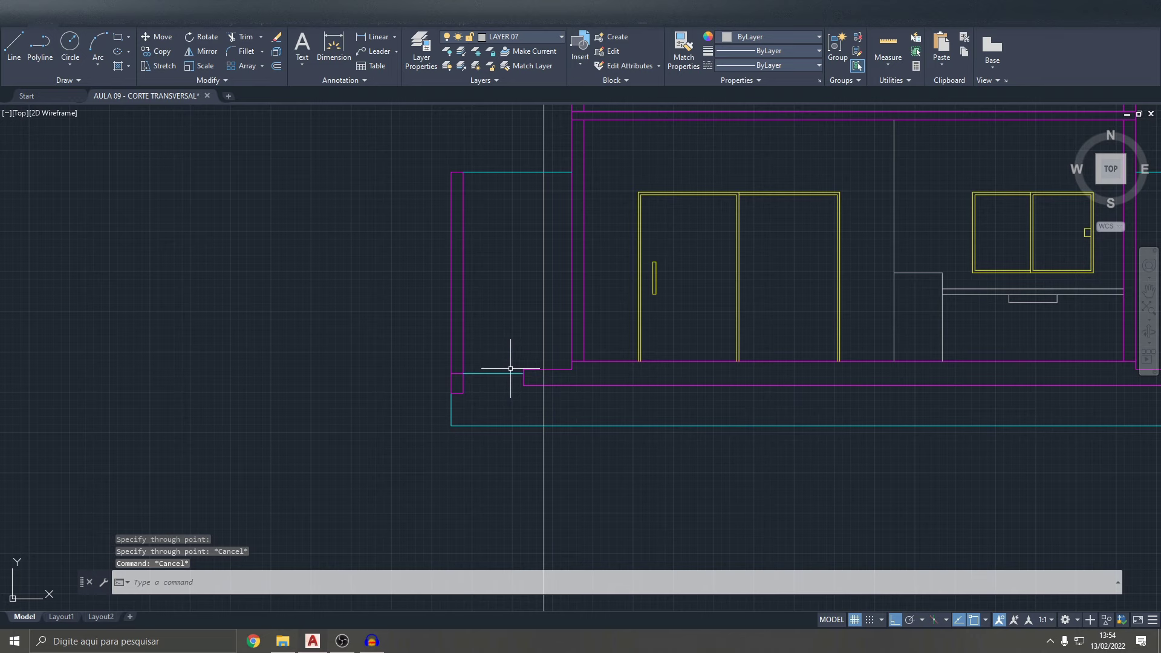
- Stretch the short cyan ground line's right end out past the wall
scroll(510, 375, down, 5)
scroll(508, 374, up, 3)
scroll(507, 374, up, 6)
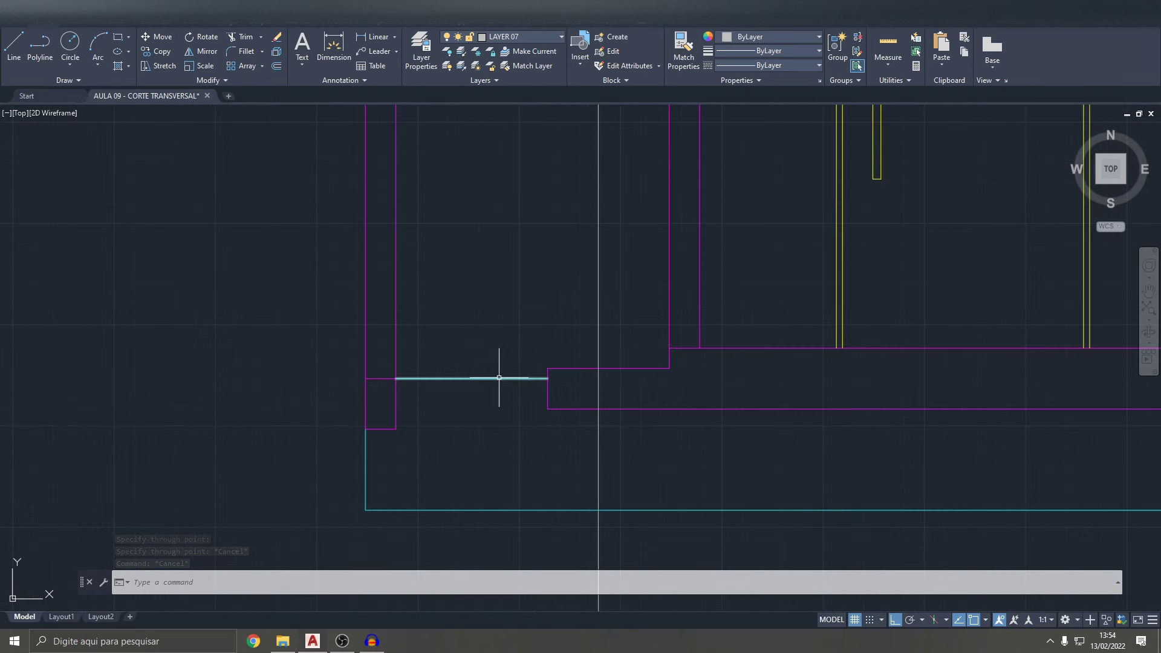
click(499, 378)
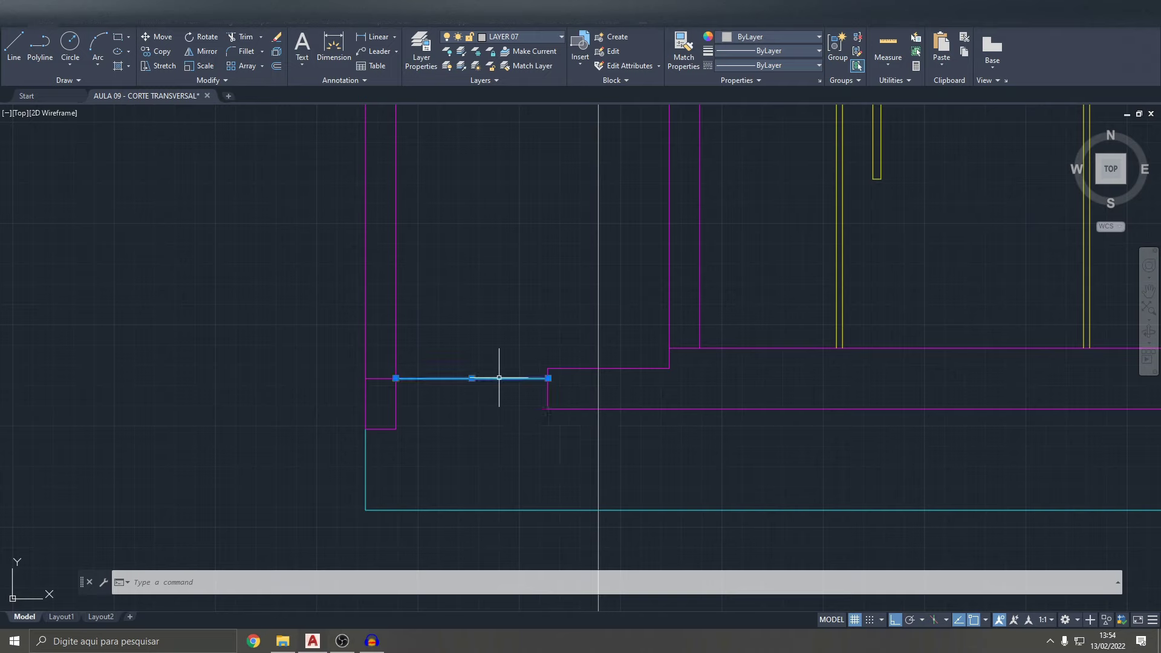
click(548, 378)
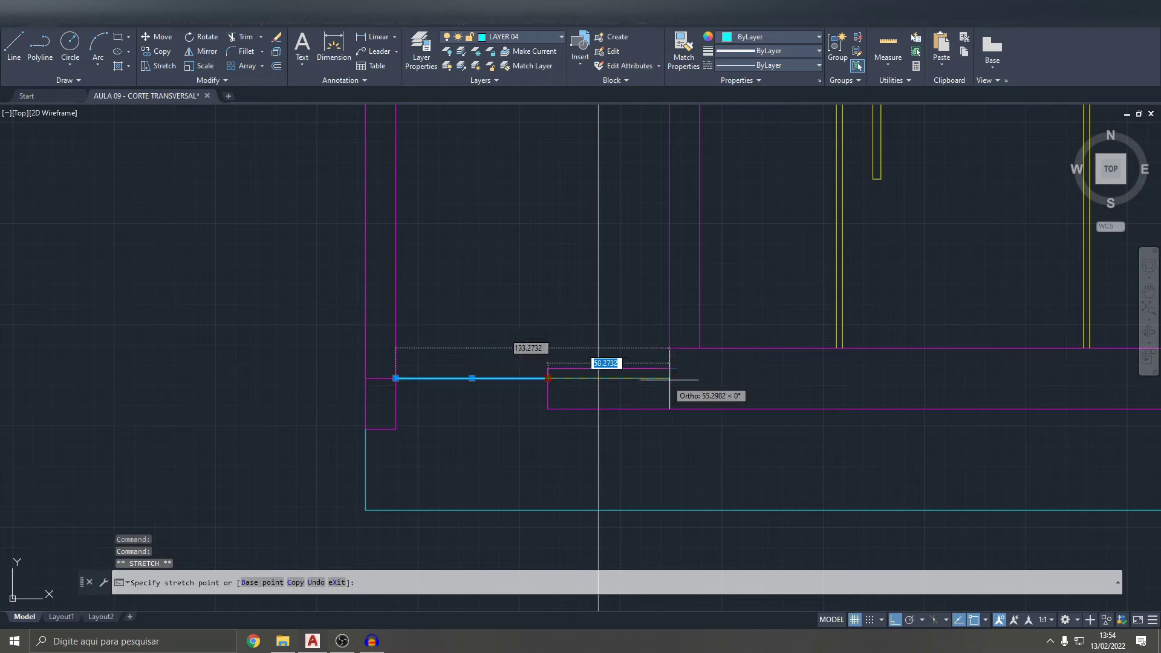
click(772, 379)
key(Escape)
- Begin a new line on the ground line, then cancel it
click(13, 45)
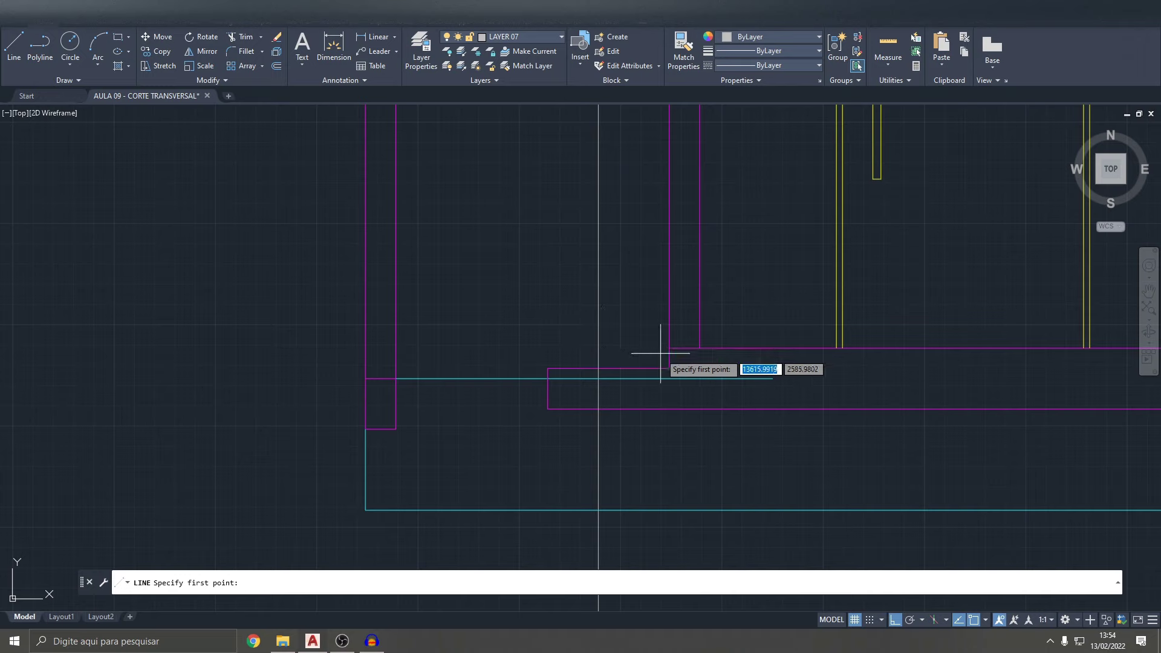
scroll(666, 337, up, 3)
click(743, 326)
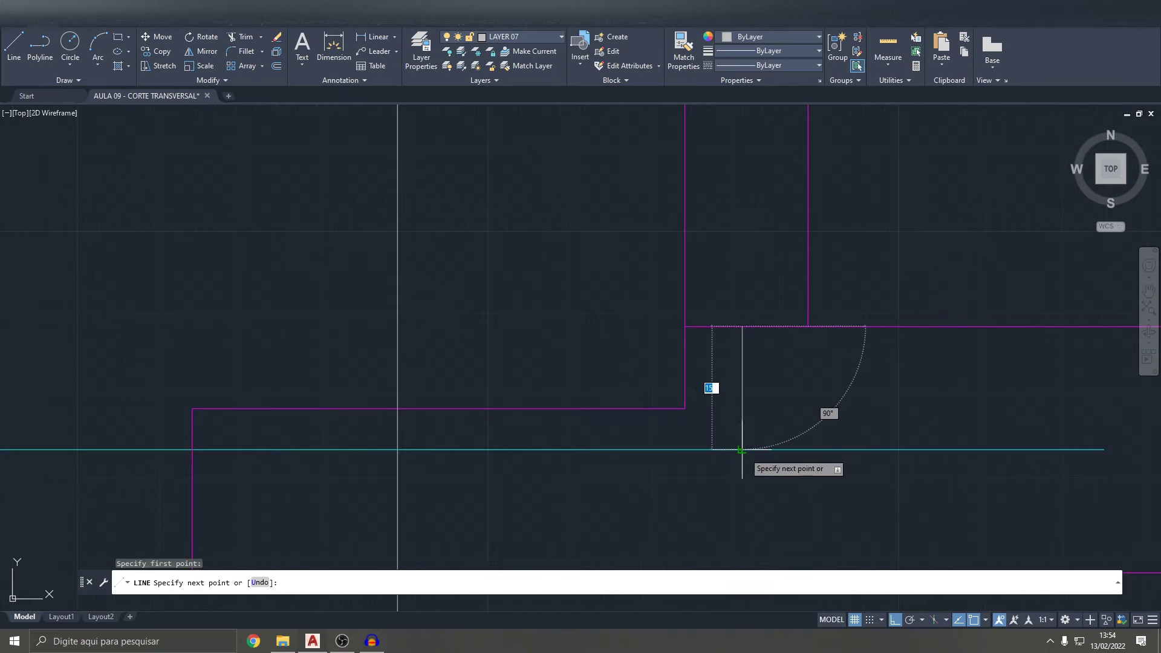
scroll(742, 450, down, 3)
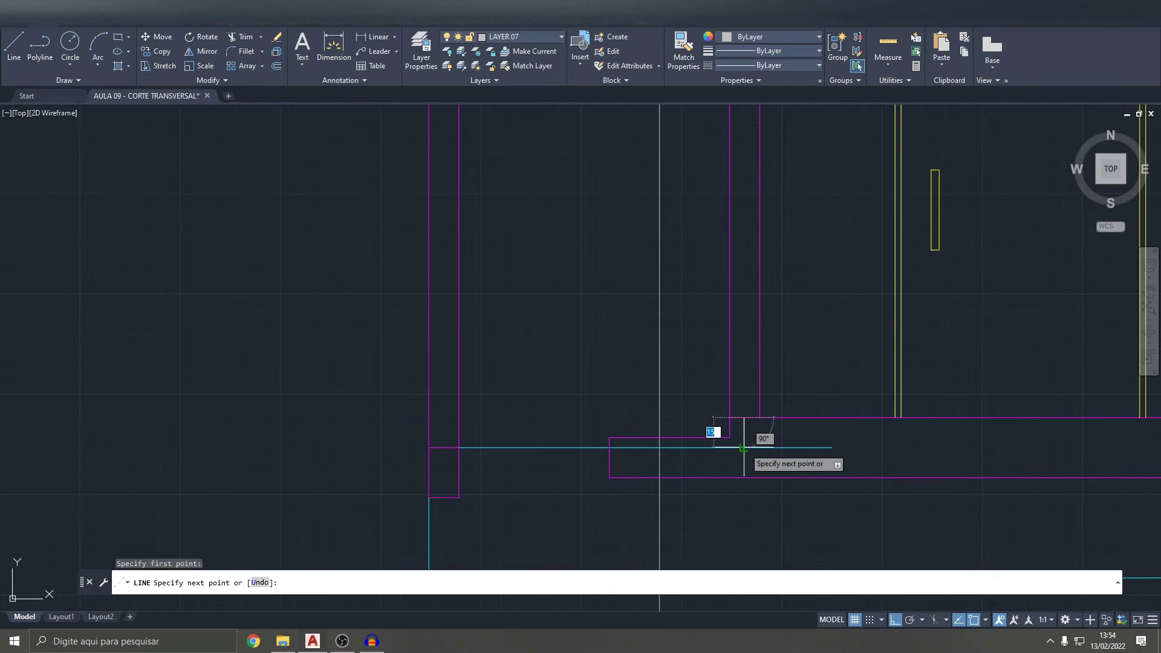
key(Escape)
key(Escape)
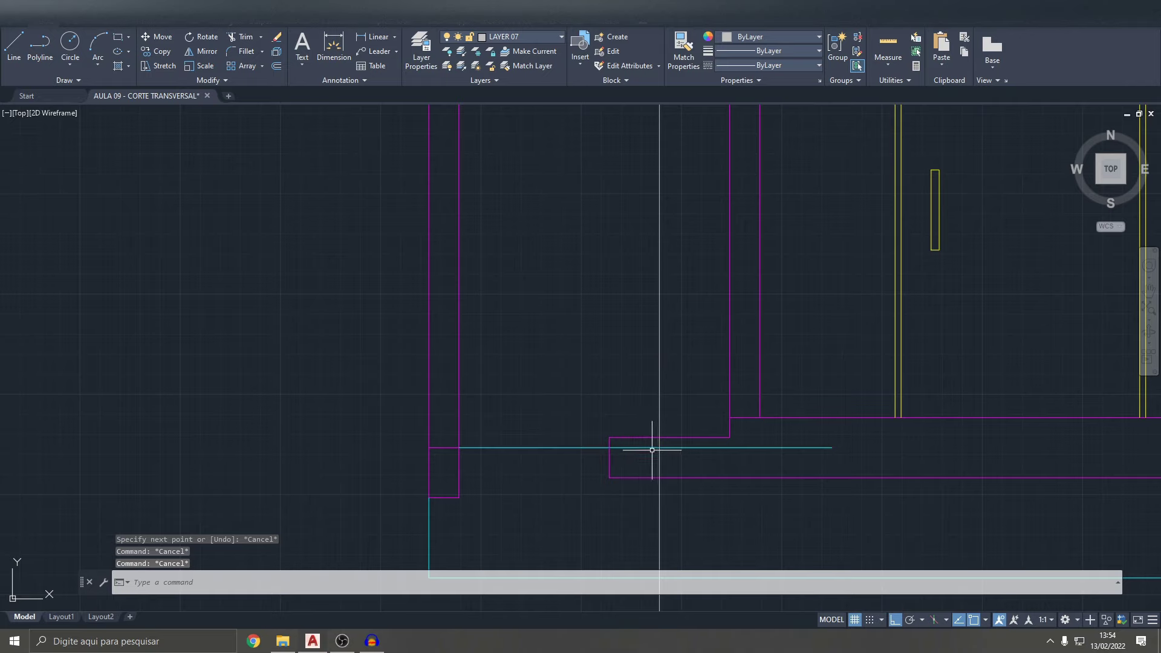
key(Escape)
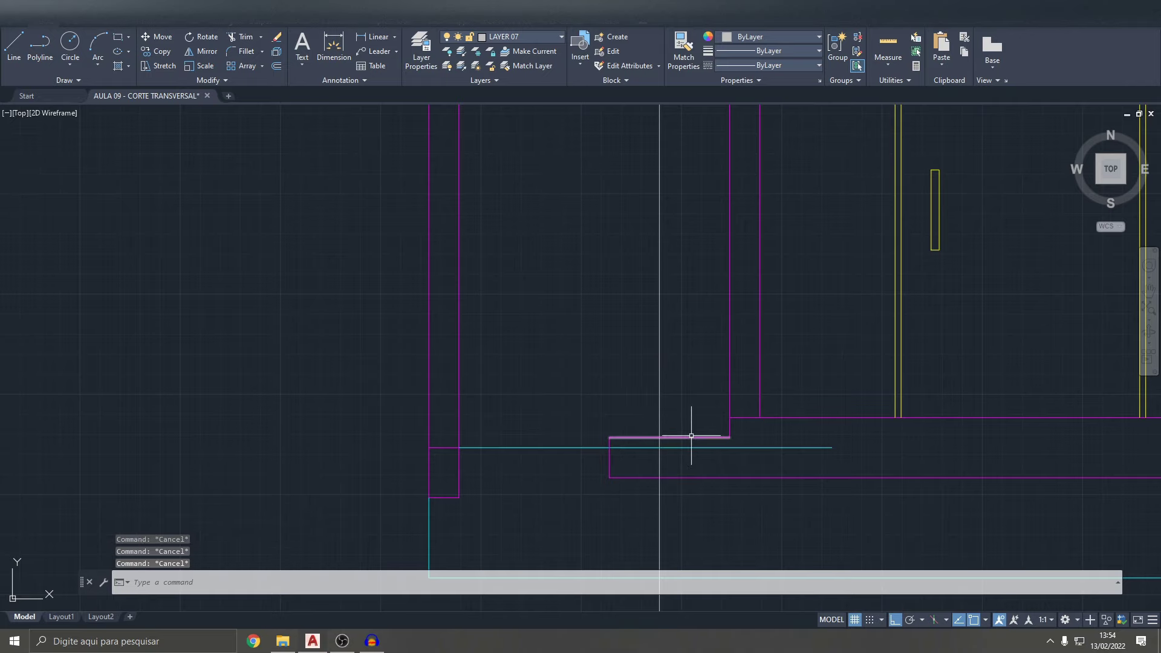
- Start OFFSET with a 210 offset distance
text(o)
key(Return)
text(0)
key(Return)
scroll(696, 439, down, 3)
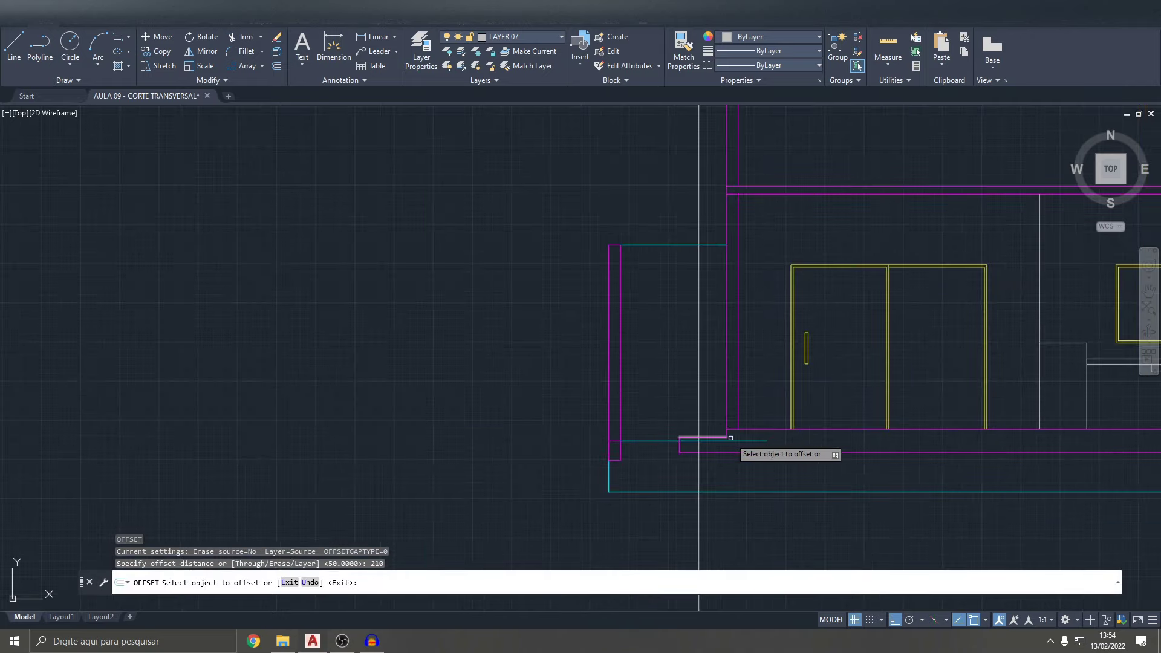
- Offset the cyan ground line 210 and fence-trim the excess segments
click(737, 441)
key(Escape)
text(tr)
key(Return)
scroll(702, 262, up, 4)
click(702, 262)
click(680, 239)
key(Return)
scroll(657, 347, down, 2)
key(Escape)
- Window-select and delete the stray line
click(687, 292)
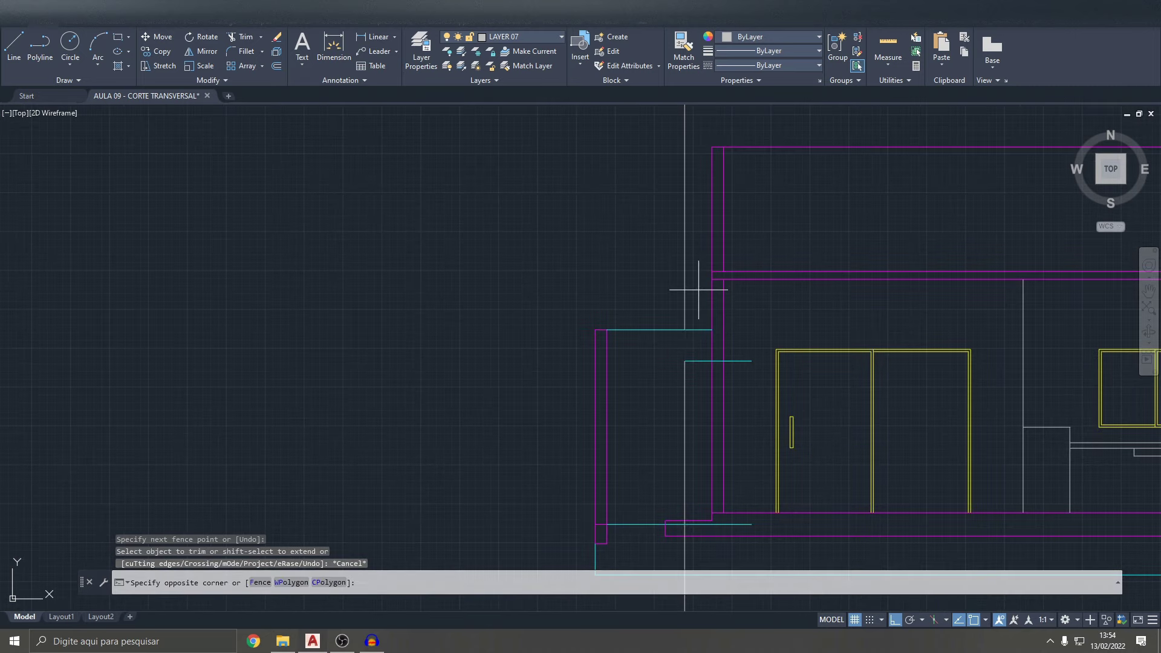
click(672, 271)
key(Delete)
scroll(729, 380, down, 1)
key(Escape)
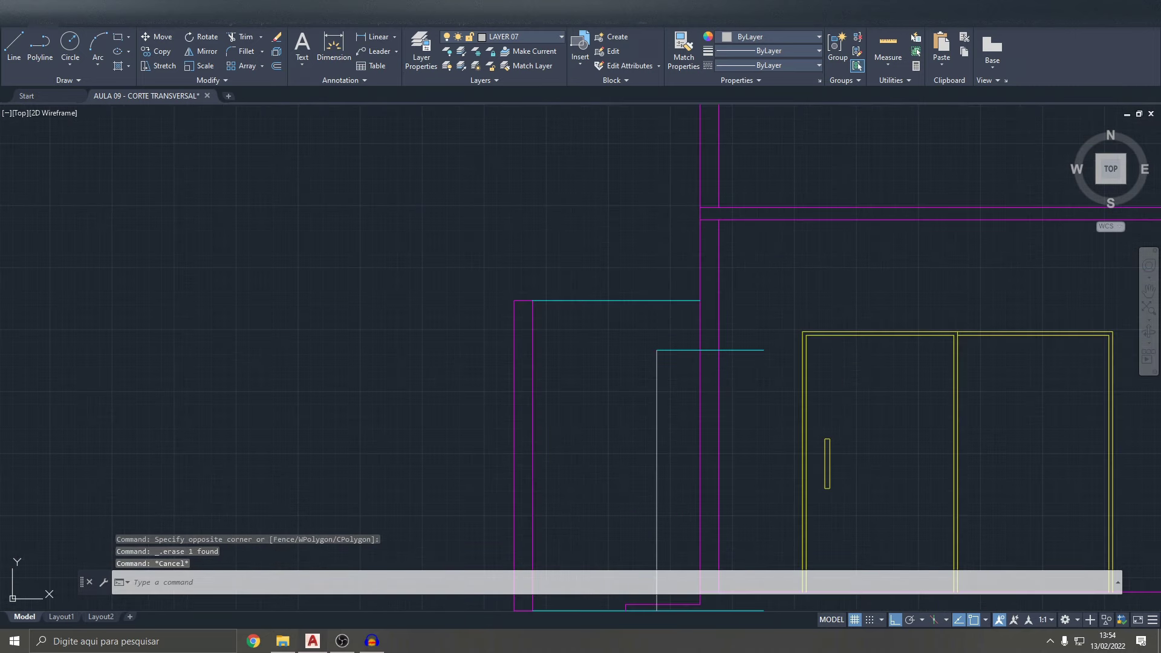
- Fence-trim the leftover line ends around the 210-high opening
text(tr)
key(Return)
scroll(707, 363, up, 2)
click(694, 325)
key(Return)
click(792, 311)
scroll(807, 411, down, 2)
scroll(756, 272, down, 1)
scroll(747, 284, up, 3)
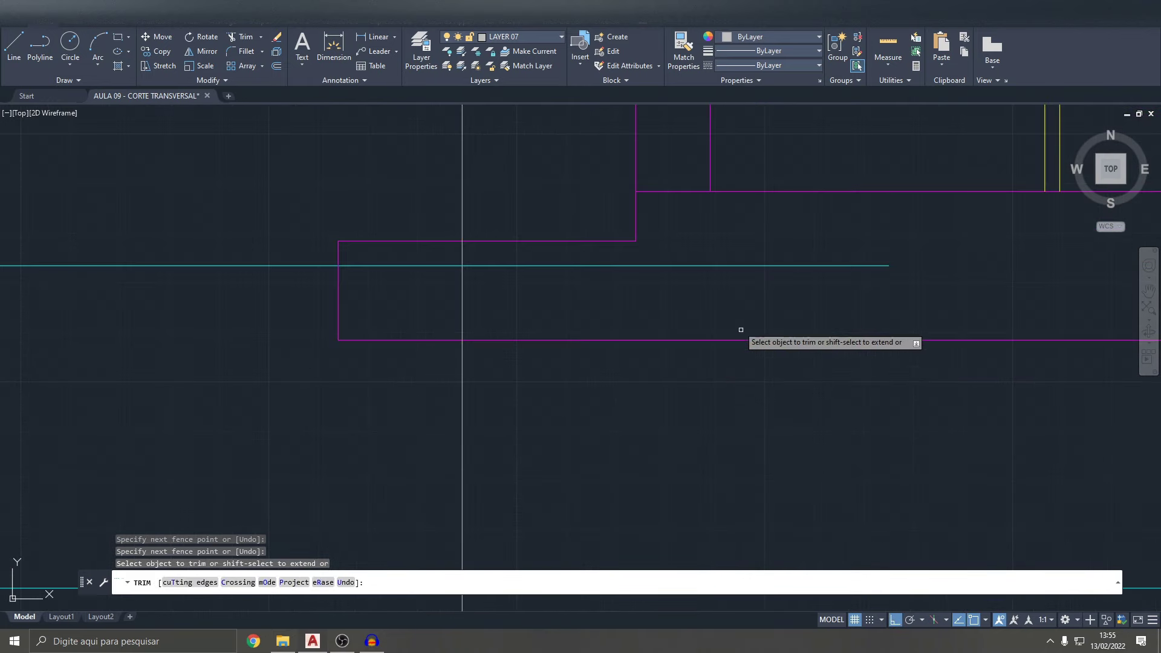
key(Return)
click(445, 266)
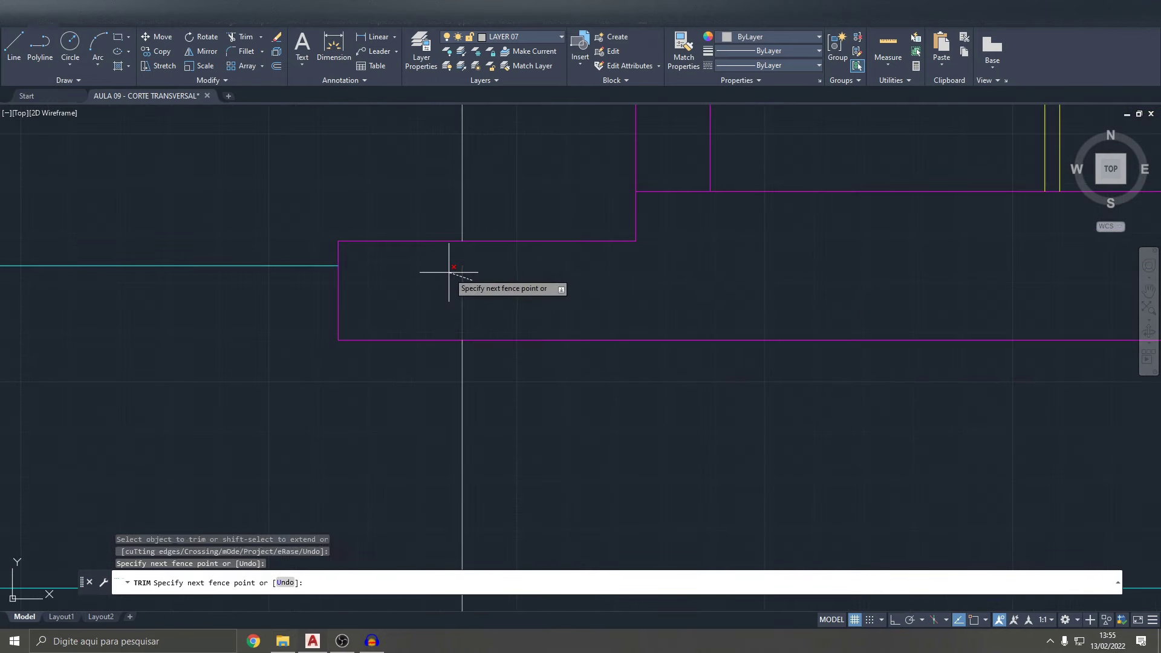
key(Return)
scroll(509, 347, down, 2)
key(Escape)
- Erase the vertical line below the floor, then start MATCHPROP
click(510, 347)
click(480, 395)
key(Delete)
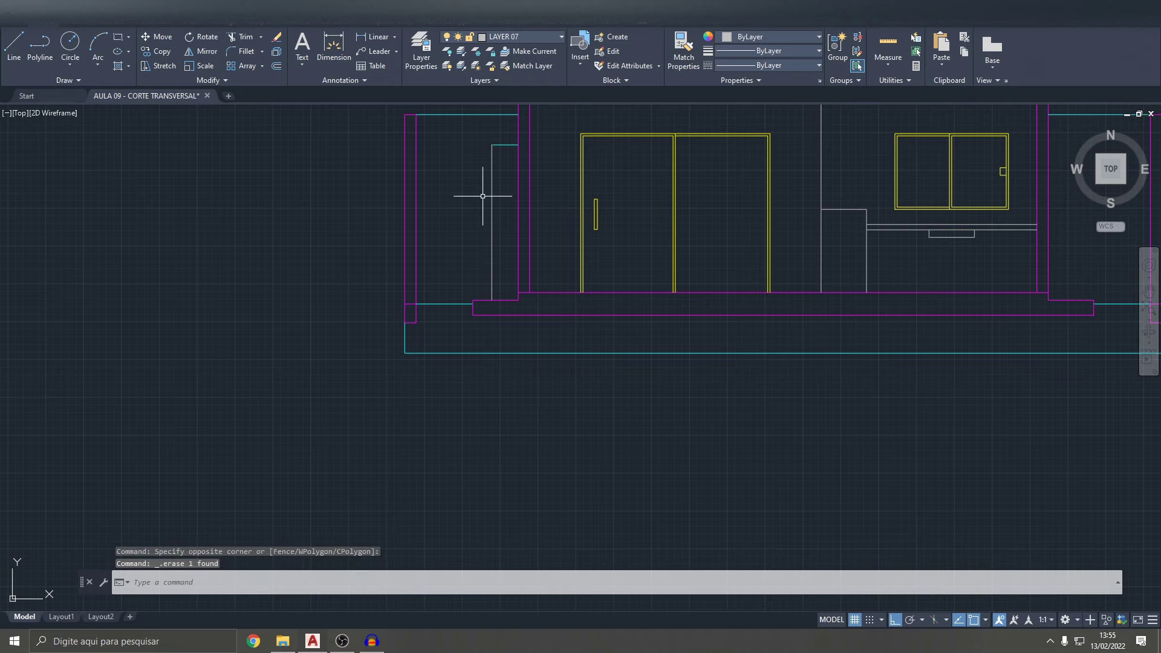
text(ma)
key(Return)
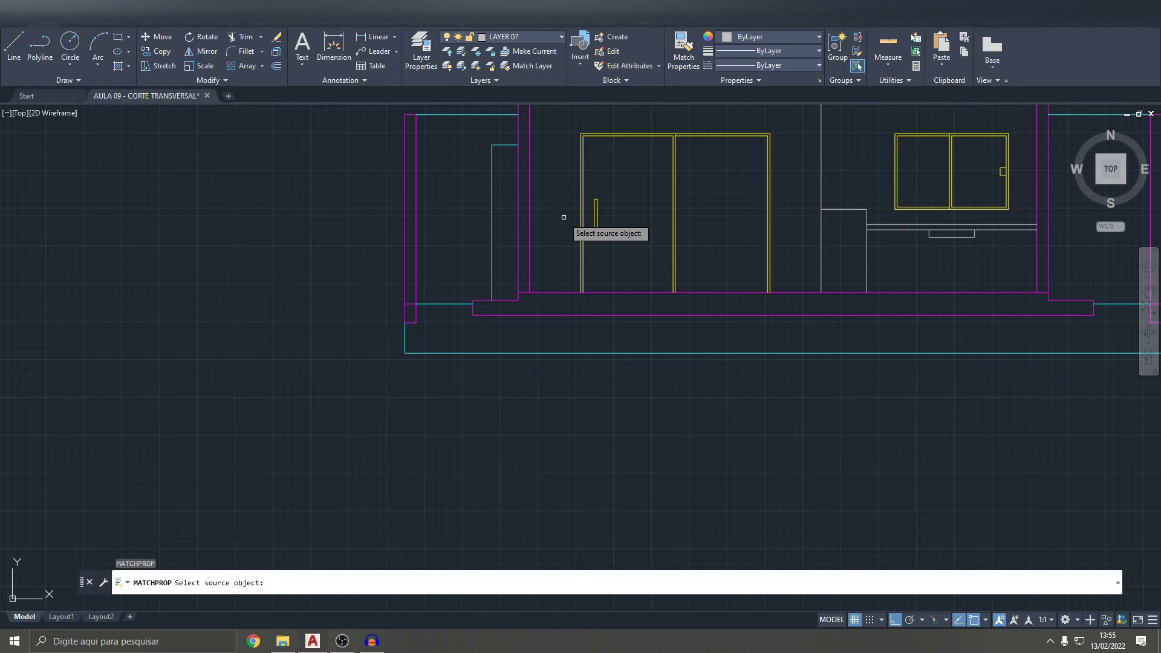
- Give the short cyan line the door-frame line's properties
click(581, 156)
scroll(498, 162, up, 4)
click(522, 158)
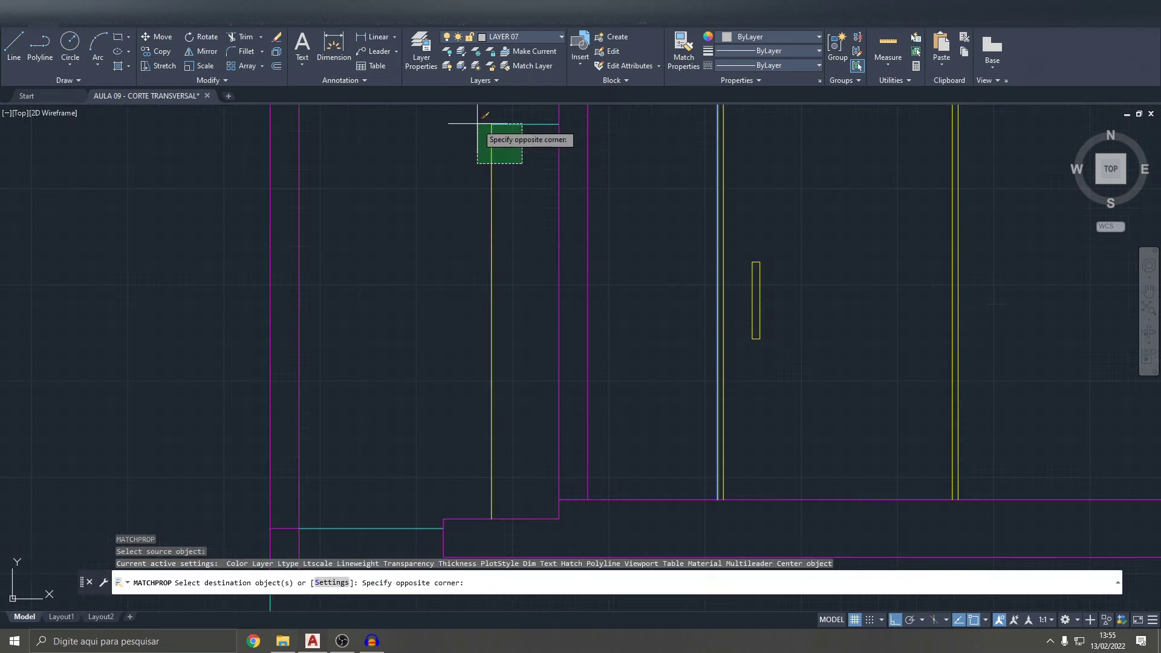
click(481, 129)
middle_drag(482, 129, 495, 227)
key(Escape)
- Offset the yellow opening line 5 units into the opening
text(o)
key(Return)
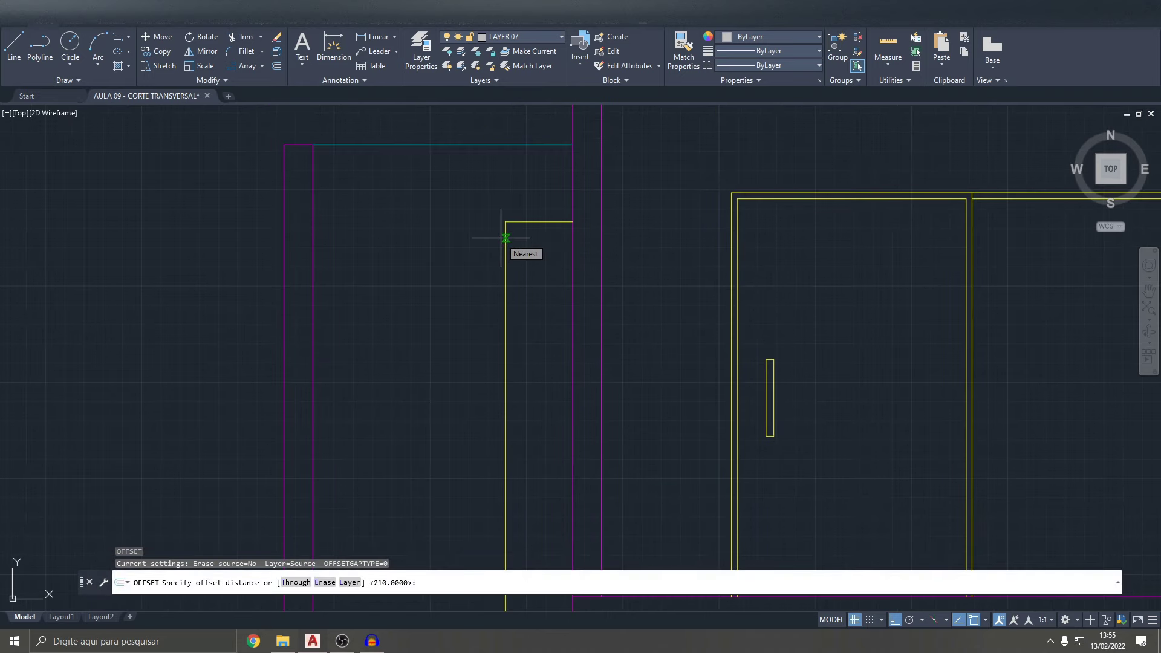
text(5)
key(Return)
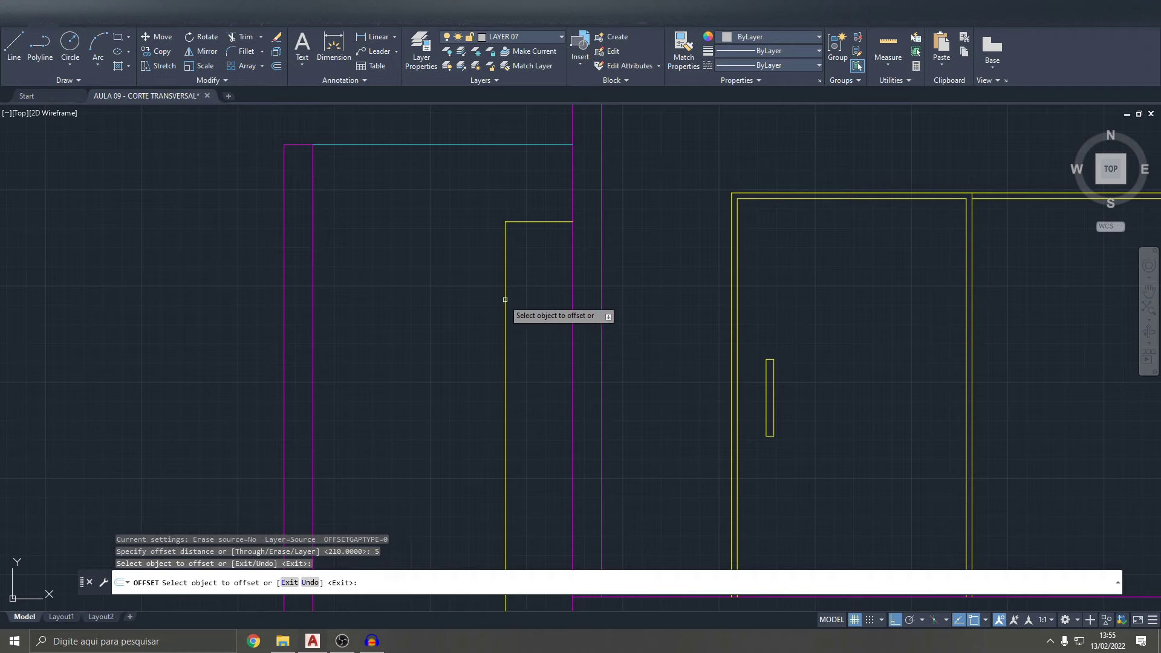
click(506, 306)
click(532, 306)
- Offset the side door's top line 5 units downward
scroll(541, 316, down, 5)
scroll(527, 298, down, 3)
scroll(536, 264, up, 5)
scroll(536, 264, up, 1)
scroll(549, 238, up, 3)
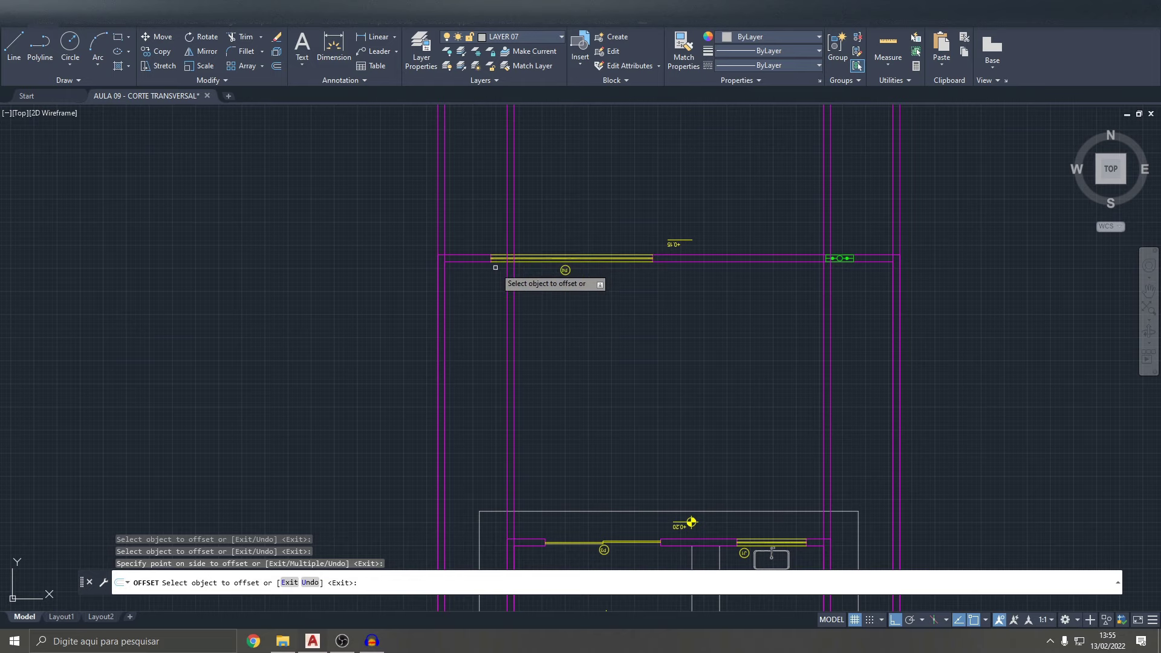
scroll(530, 305, down, 4)
middle_drag(526, 339, 526, 179)
scroll(498, 306, up, 5)
scroll(526, 260, up, 3)
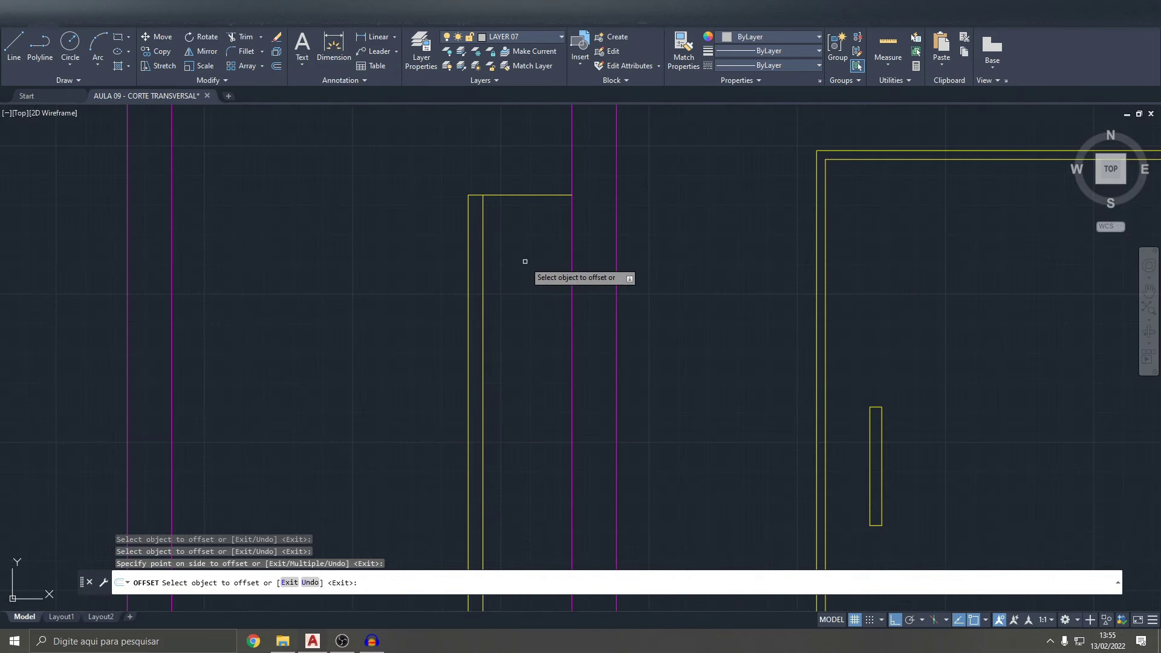
click(529, 197)
key(Return)
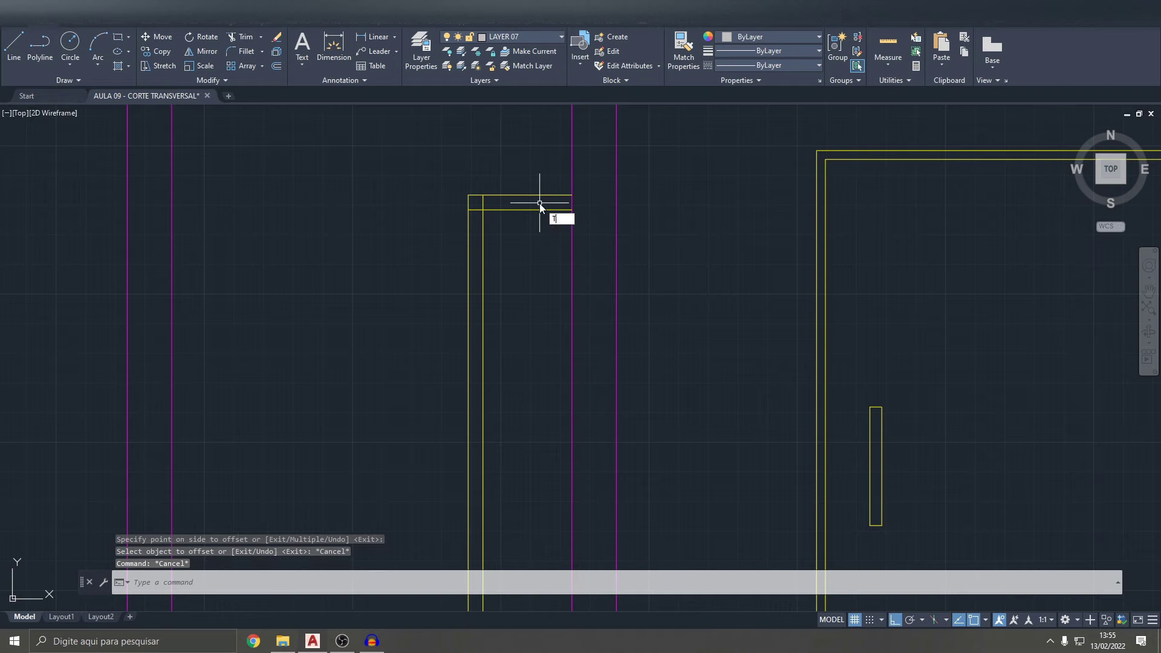
- Trim the overlapping ends of the doubled frame lines at the jambs
text(tr)
key(Return)
scroll(478, 197, up, 2)
drag(481, 181, 487, 188)
scroll(531, 255, down, 5)
middle_drag(529, 258, 496, 200)
key(Escape)
key(Escape)
key(Escape)
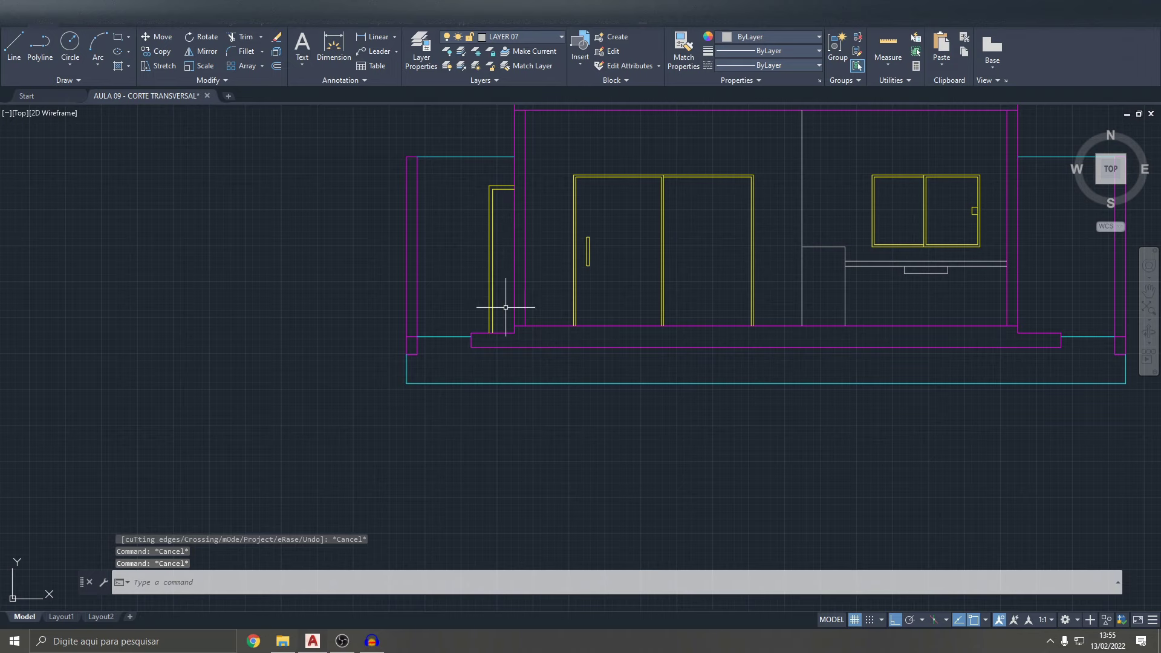
scroll(484, 314, down, 2)
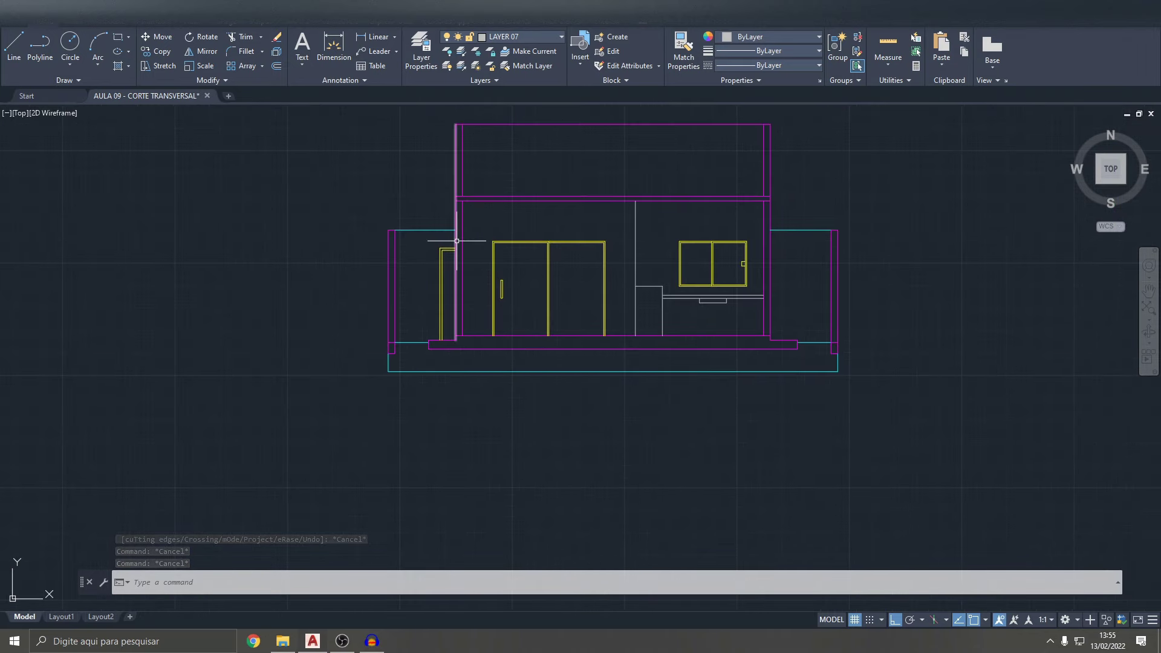
scroll(557, 228, up, 4)
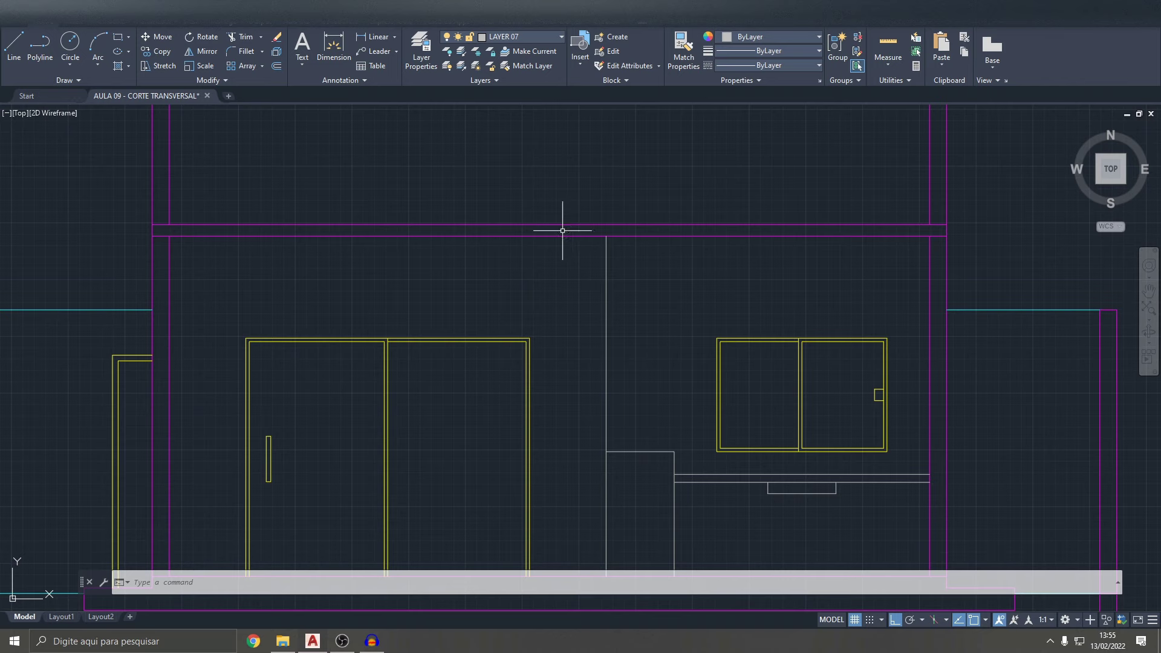
scroll(576, 229, down, 4)
scroll(572, 259, up, 4)
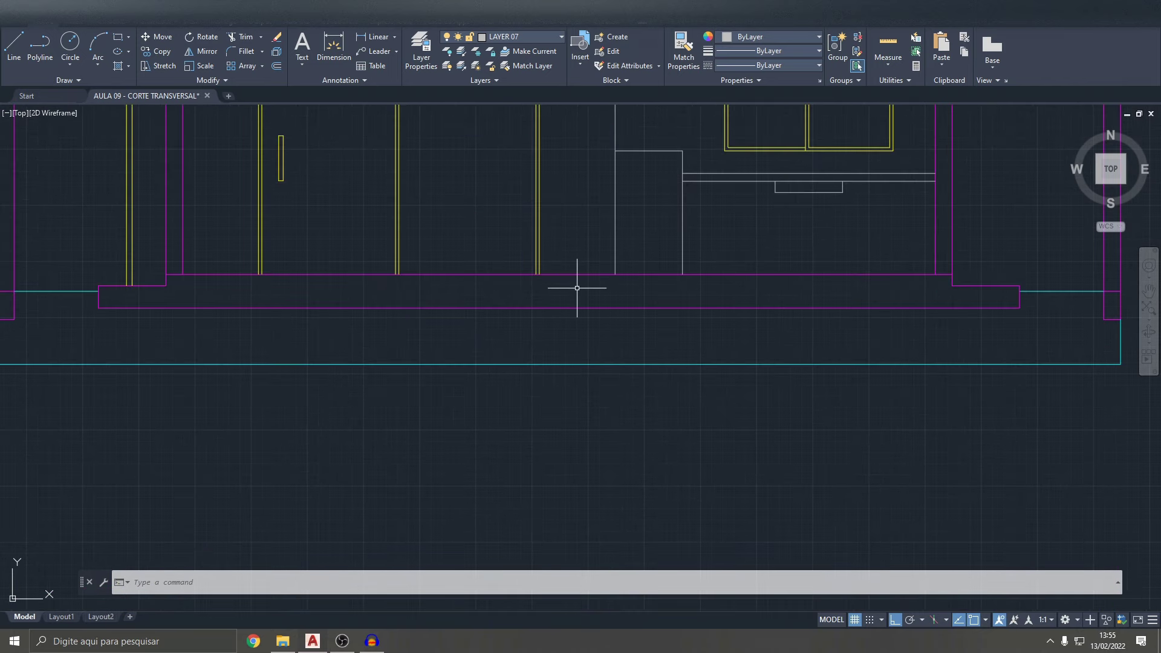
scroll(586, 297, down, 2)
scroll(562, 296, down, 2)
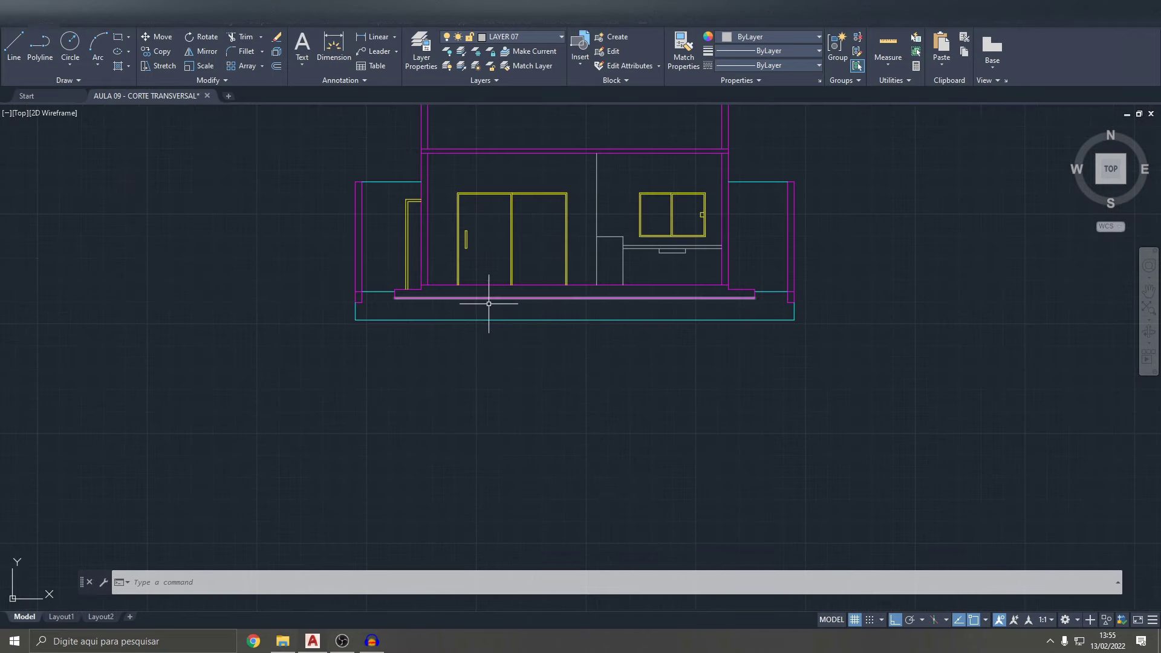
scroll(423, 306, up, 4)
scroll(635, 350, down, 2)
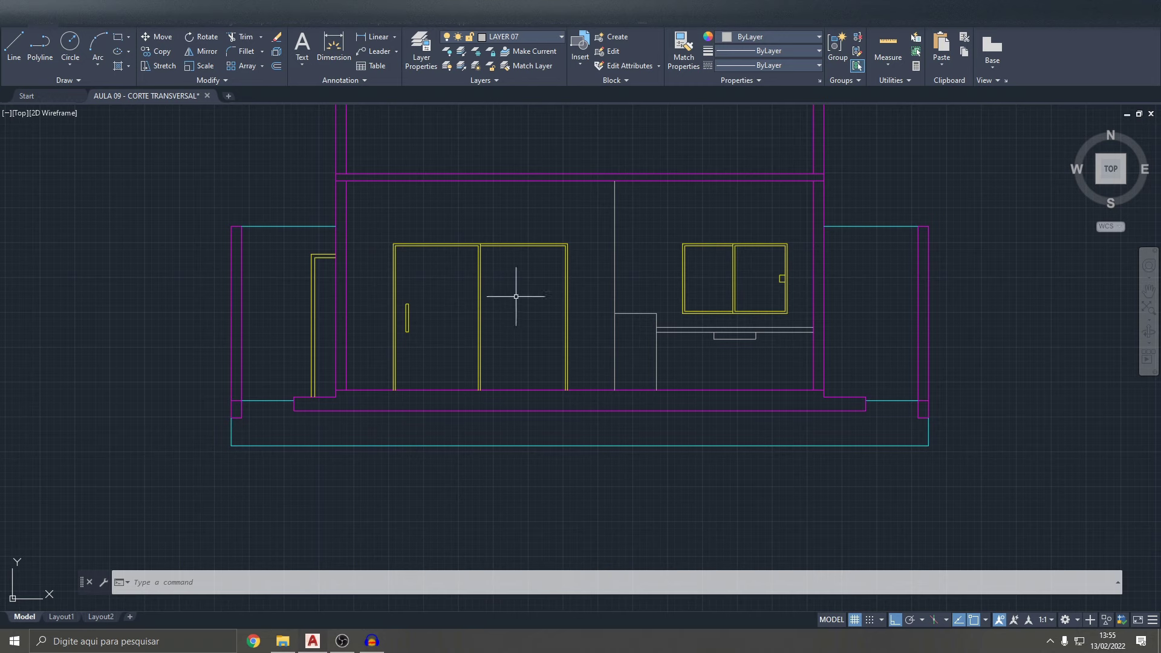
scroll(321, 266, up, 2)
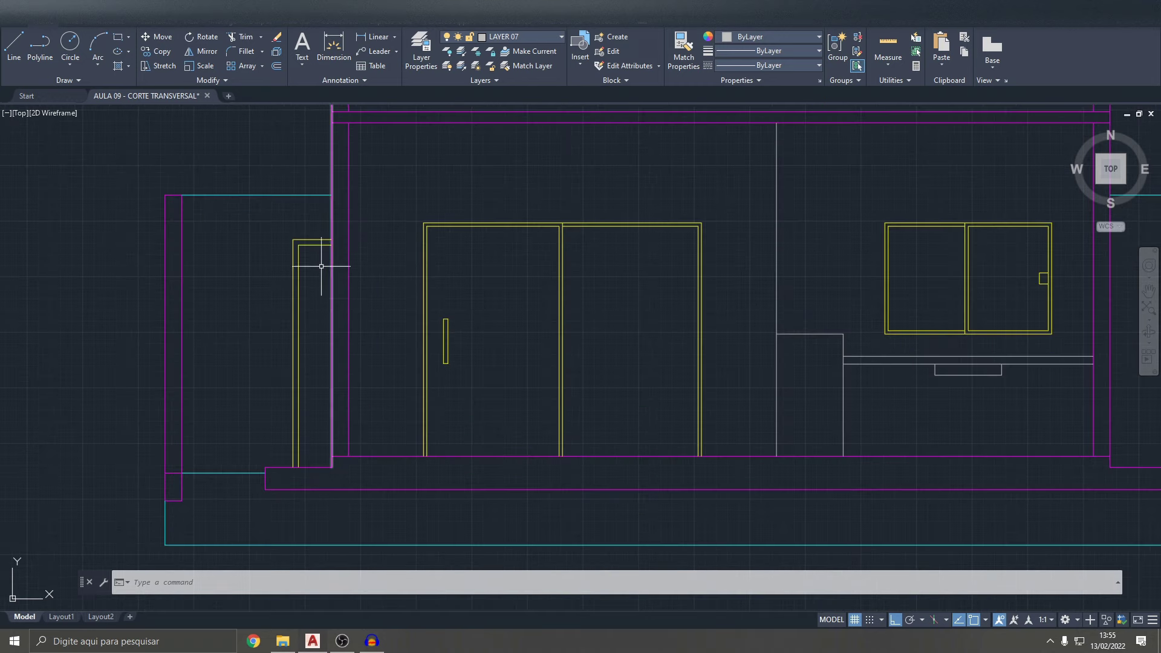
scroll(321, 328, down, 2)
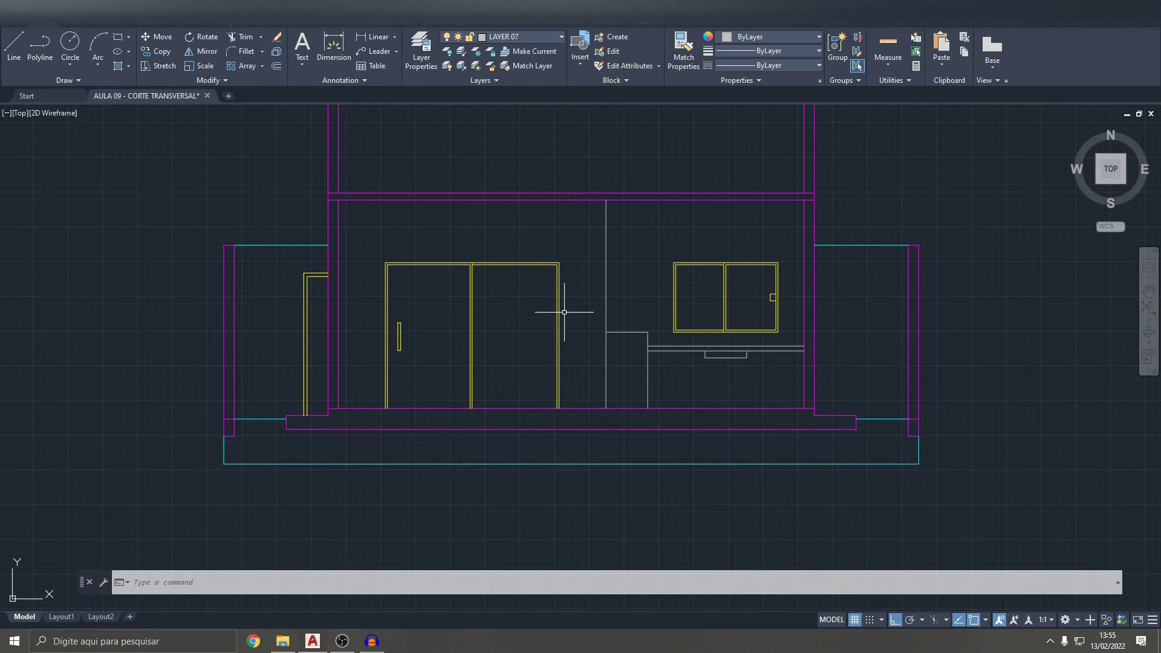
scroll(565, 312, down, 3)
scroll(556, 305, down, 2)
scroll(550, 300, up, 1)
scroll(550, 228, up, 3)
mouse_move(550, 228)
middle_down()
mouse_move(557, 208)
mouse_move(662, 324)
middle_up()
scroll(661, 324, up, 2)
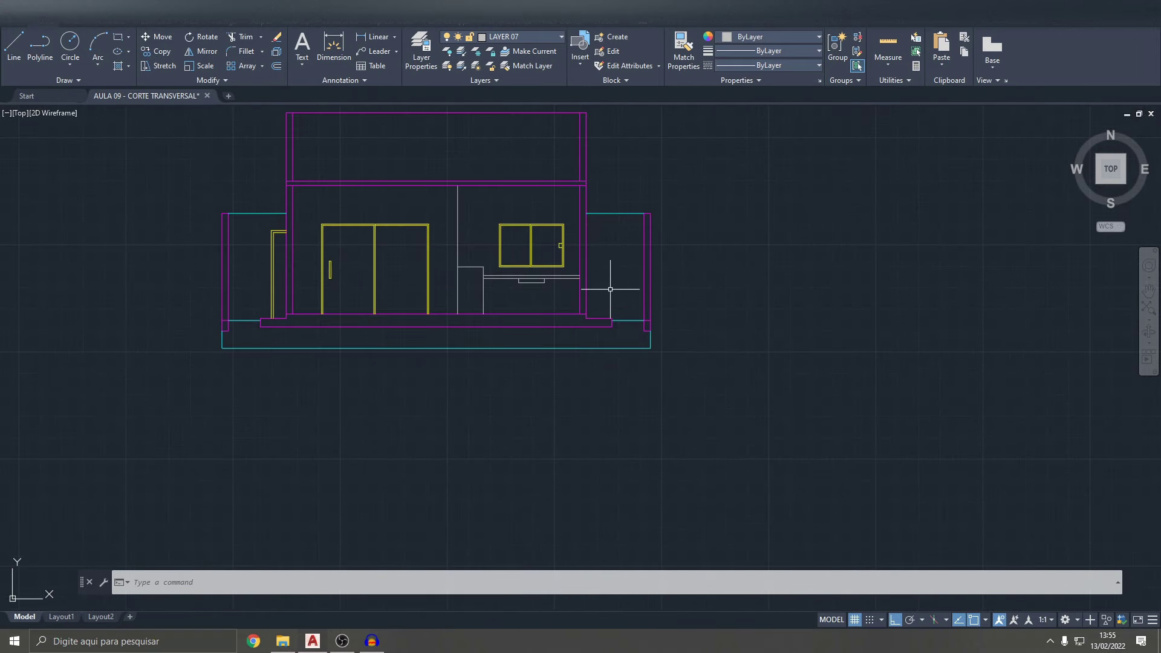
scroll(596, 273, up, 1)
scroll(596, 274, down, 3)
scroll(598, 284, down, 1)
scroll(611, 336, down, 2)
scroll(617, 165, up, 2)
mouse_move(617, 166)
middle_down()
mouse_move(617, 433)
mouse_move(622, 394)
middle_up()
scroll(576, 332, up, 3)
middle_drag(575, 332, 583, 252)
scroll(556, 223, down, 2)
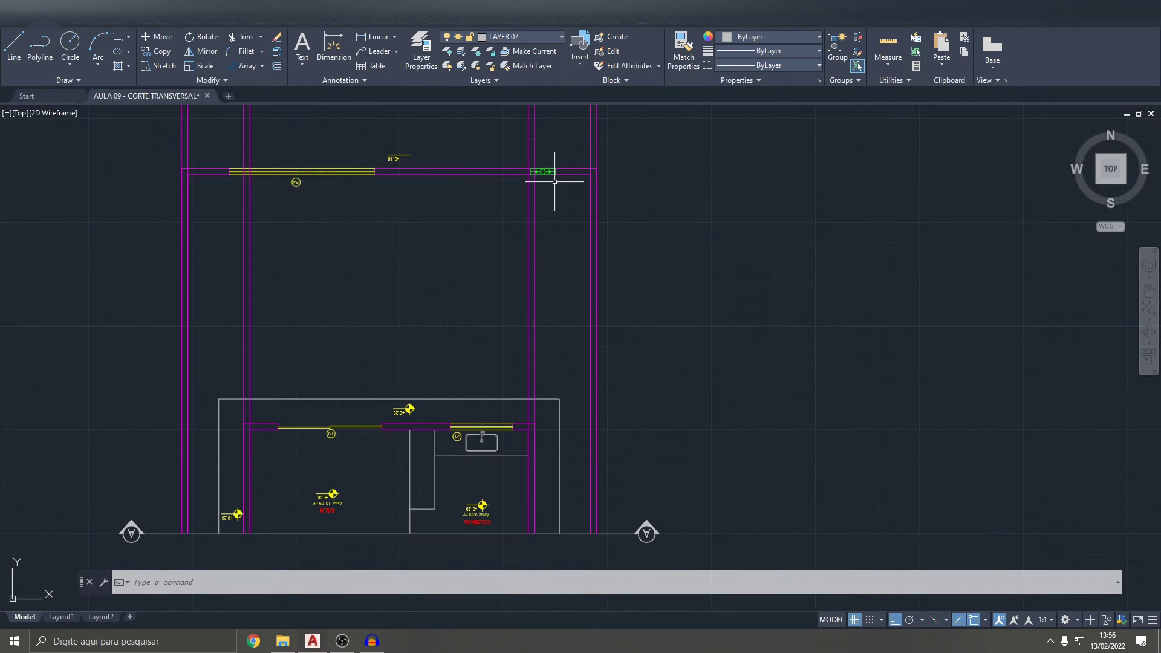
scroll(554, 182, down, 2)
mouse_move(557, 285)
middle_down()
mouse_move(557, 194)
mouse_move(622, 415)
middle_up()
key(Escape)
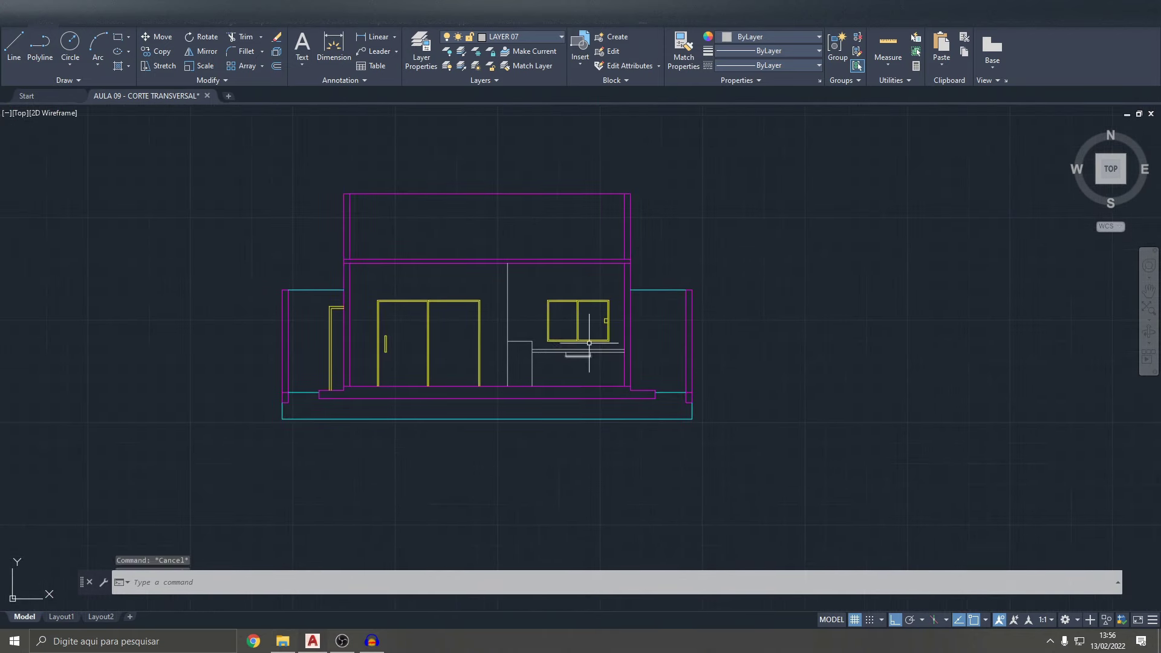
- Delete the leftover plan copy above the elevation
key(Escape)
key(Escape)
scroll(583, 355, down, 2)
middle_drag(591, 330, 605, 429)
scroll(697, 358, down, 3)
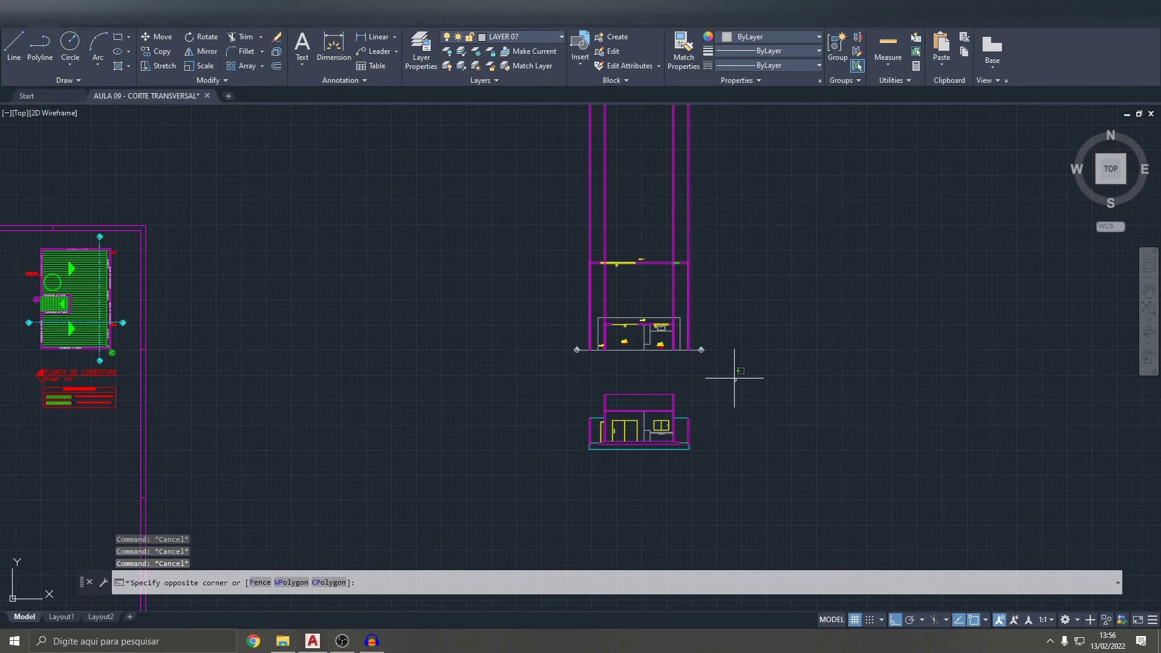
click(545, 195)
scroll(633, 335, up, 2)
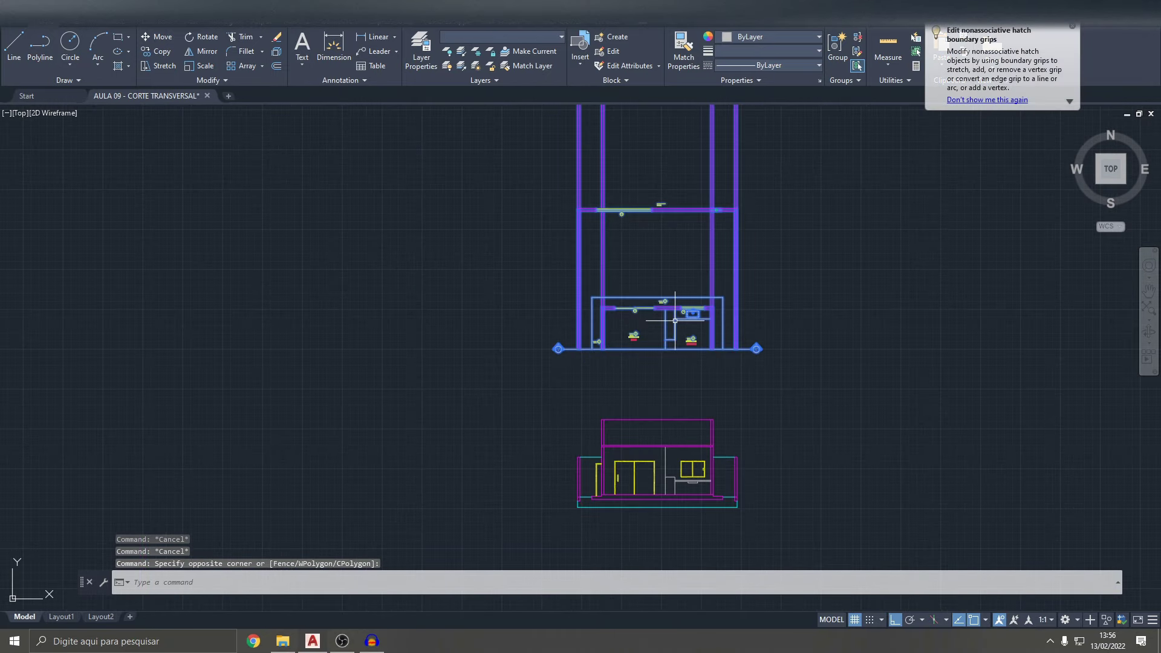
key(Delete)
- Move the elevation onto the sheet between the floor plan and roof plan
scroll(674, 321, down, 3)
click(696, 355)
click(558, 292)
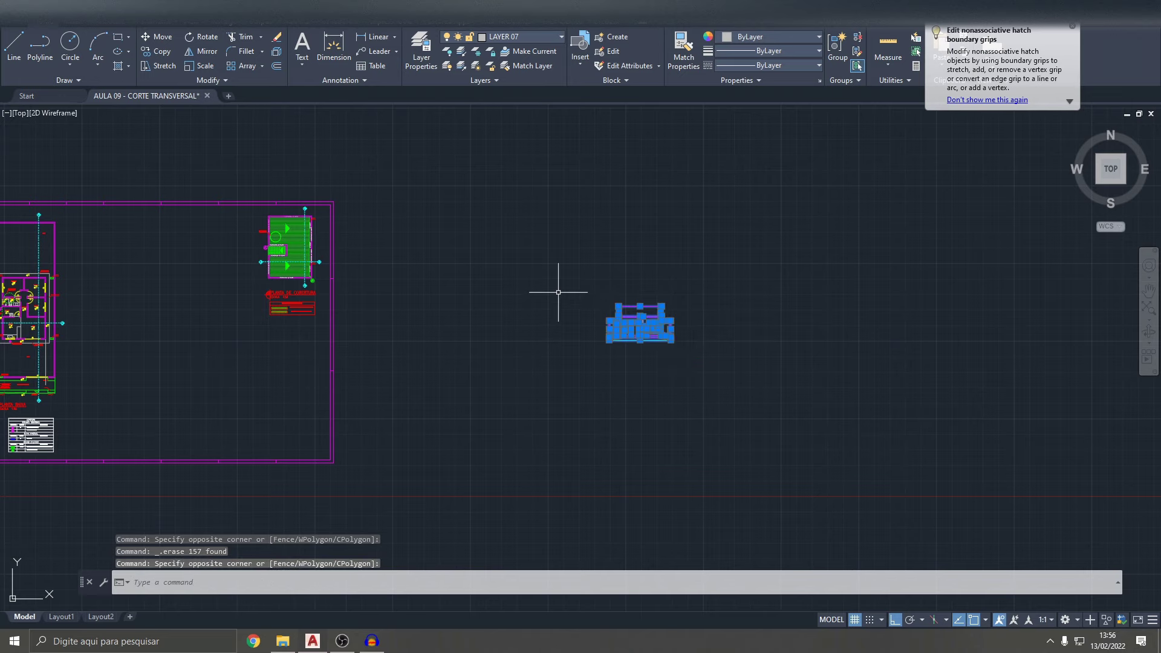
text(M)
key(Return)
click(617, 300)
middle_drag(326, 279, 496, 305)
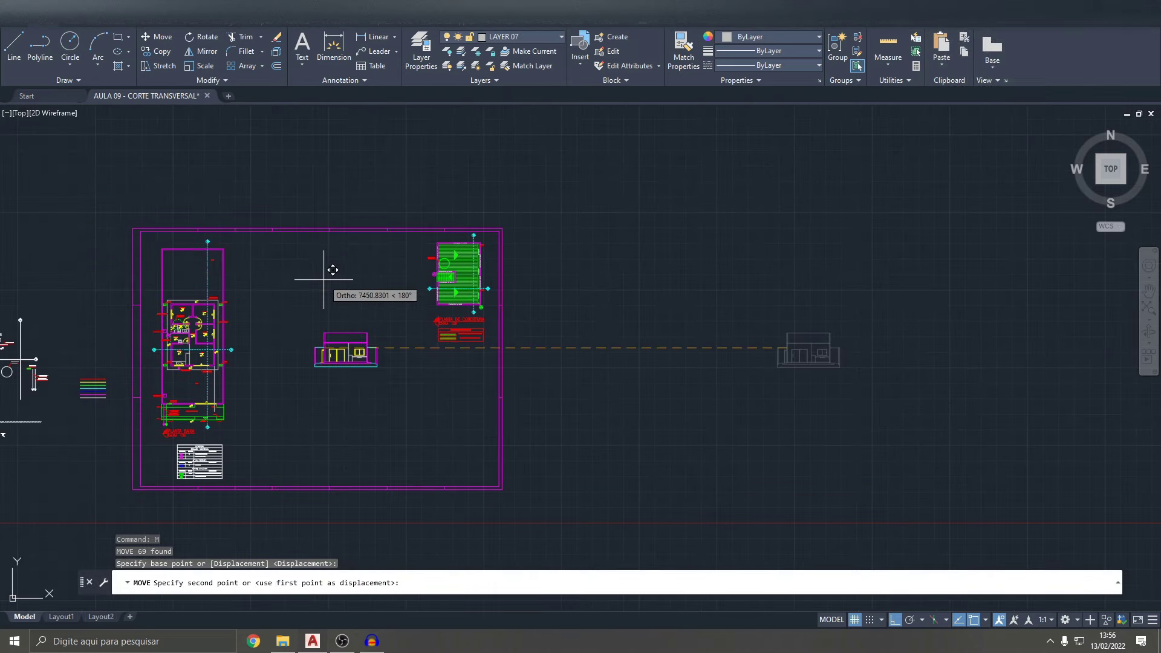
key(F8)
middle_drag(324, 267, 428, 332)
scroll(423, 332, up, 3)
click(388, 353)
key(Escape)
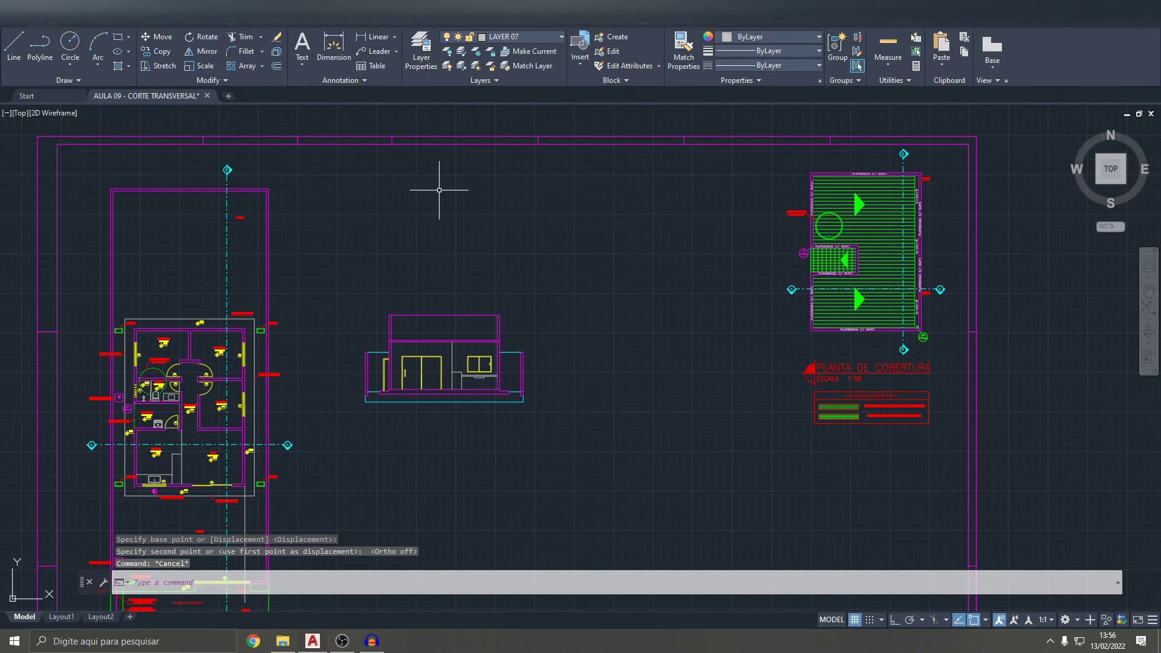
- Check the elevation's placement in the plot preview, then close it
scroll(374, 424, up, 4)
key(Escape)
key(Escape)
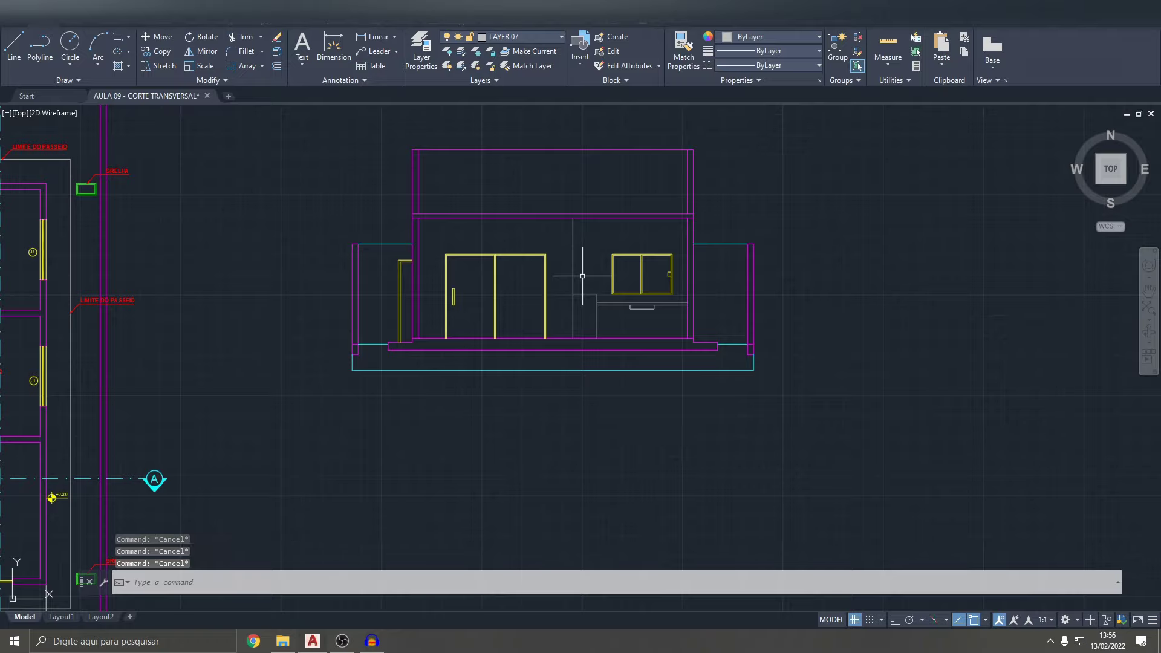
key(ctrl+p)
click(396, 467)
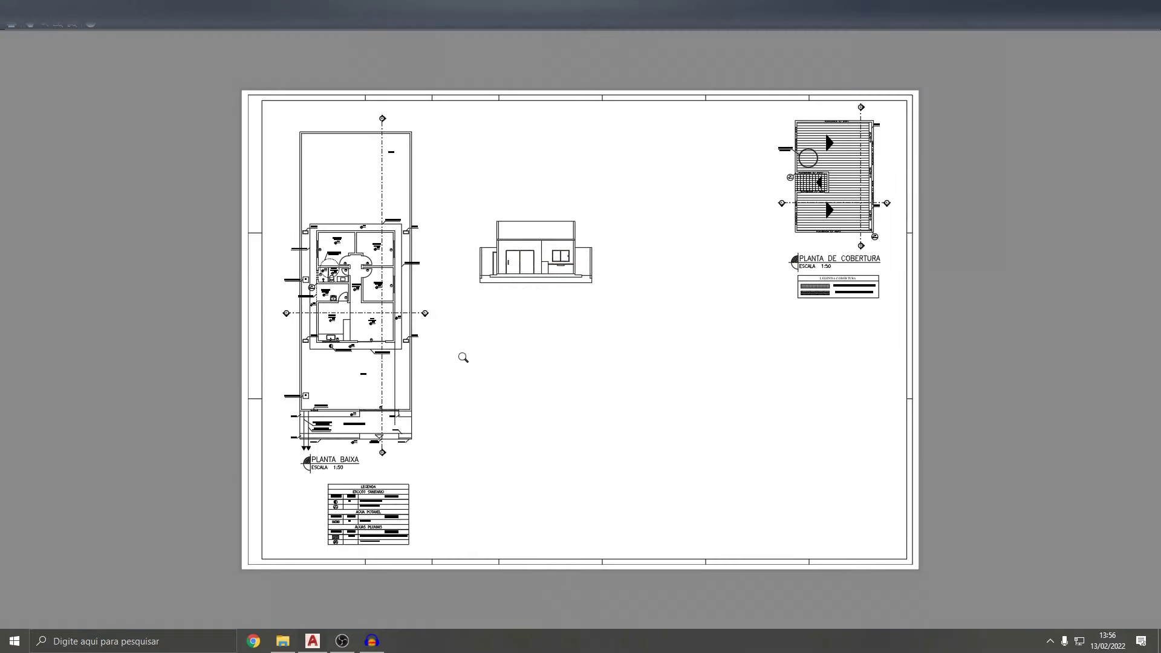
scroll(490, 291, up, 5)
scroll(507, 227, up, 2)
scroll(488, 311, down, 2)
scroll(527, 256, up, 2)
middle_drag(528, 255, 534, 299)
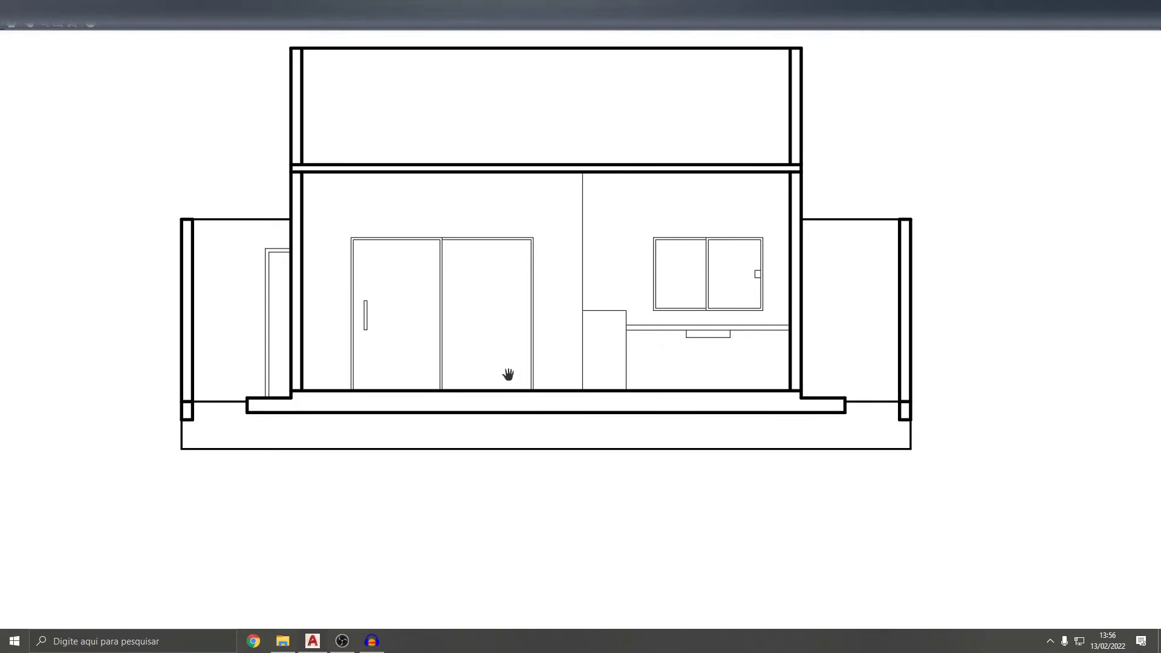
key(Escape)
key(Escape)
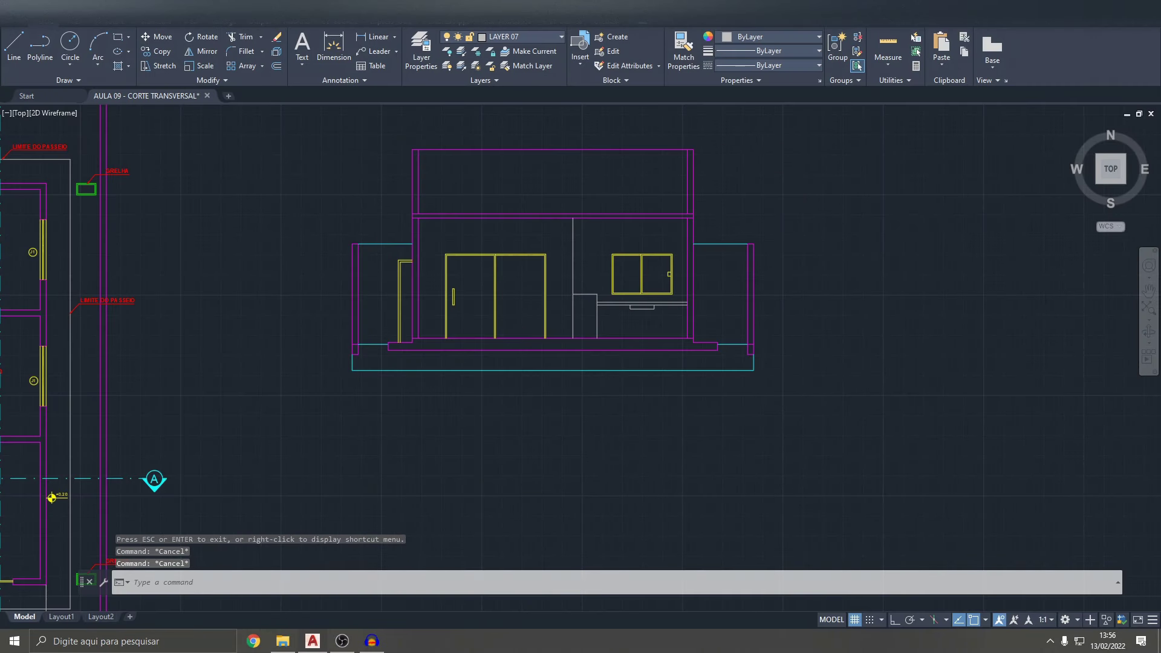
scroll(515, 259, down, 4)
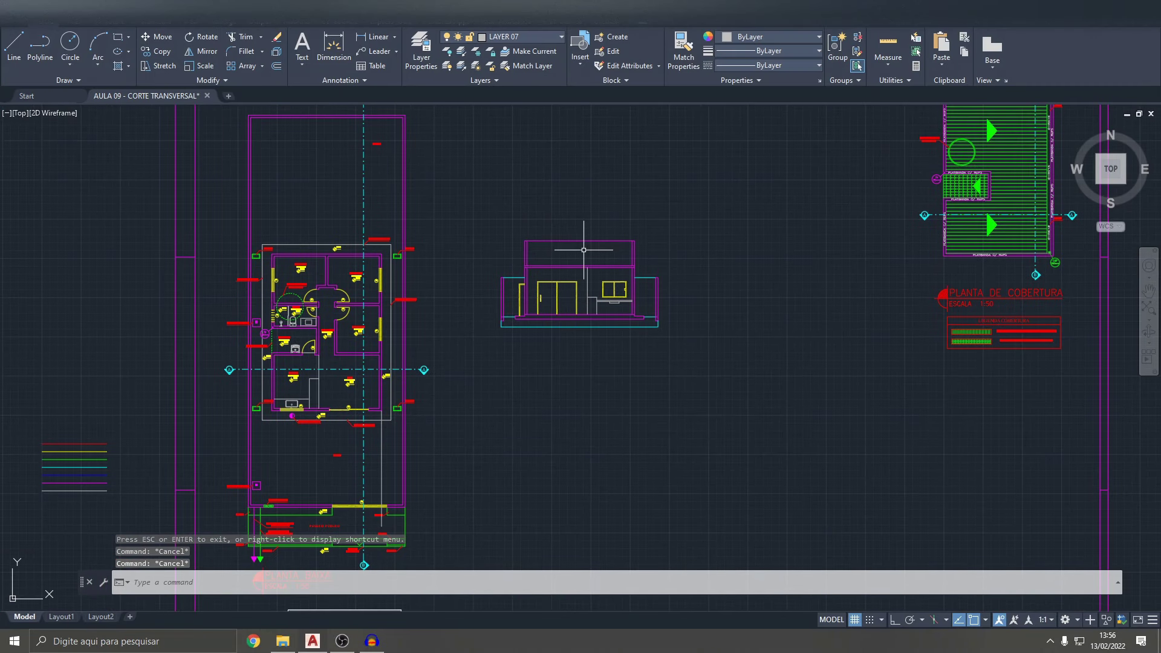
- Window-select the roof plan on the sheet and copy it to the clipboard
scroll(581, 246, up, 4)
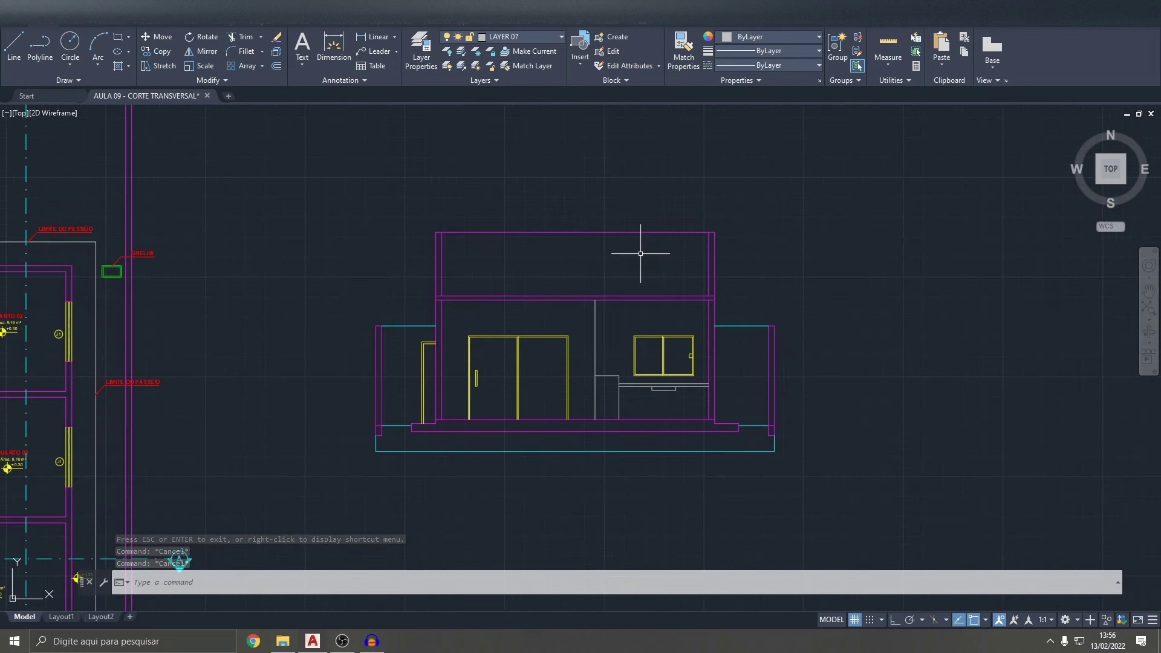
middle_drag(640, 254, 609, 252)
scroll(414, 268, up, 4)
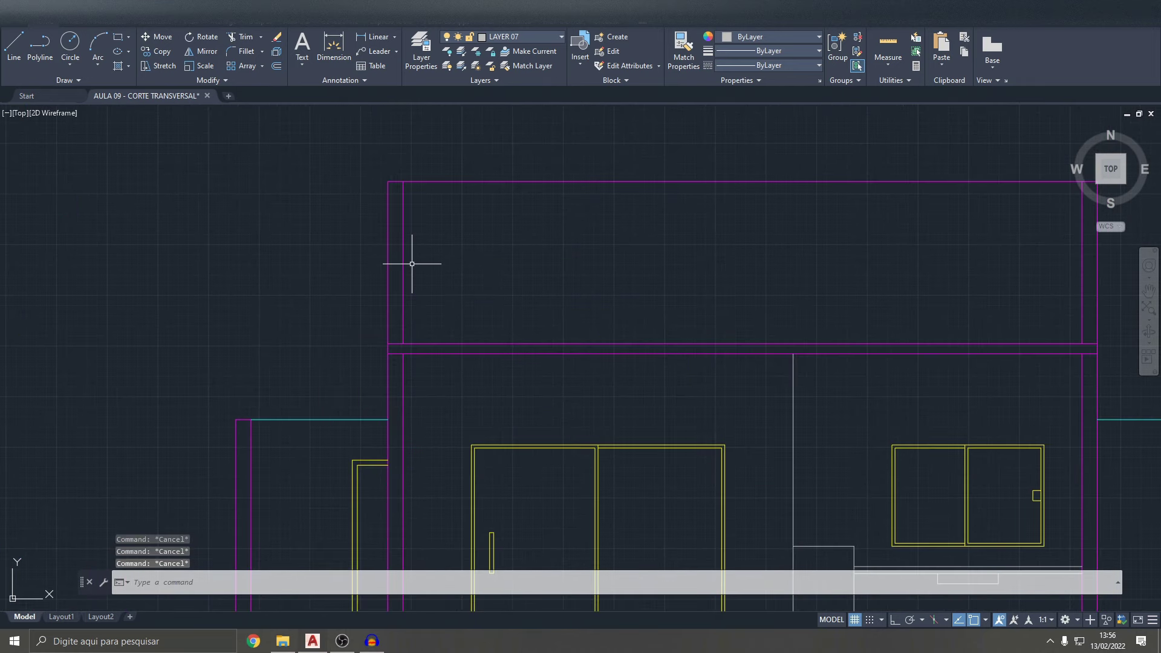
scroll(412, 264, down, 8)
middle_drag(444, 282, 389, 313)
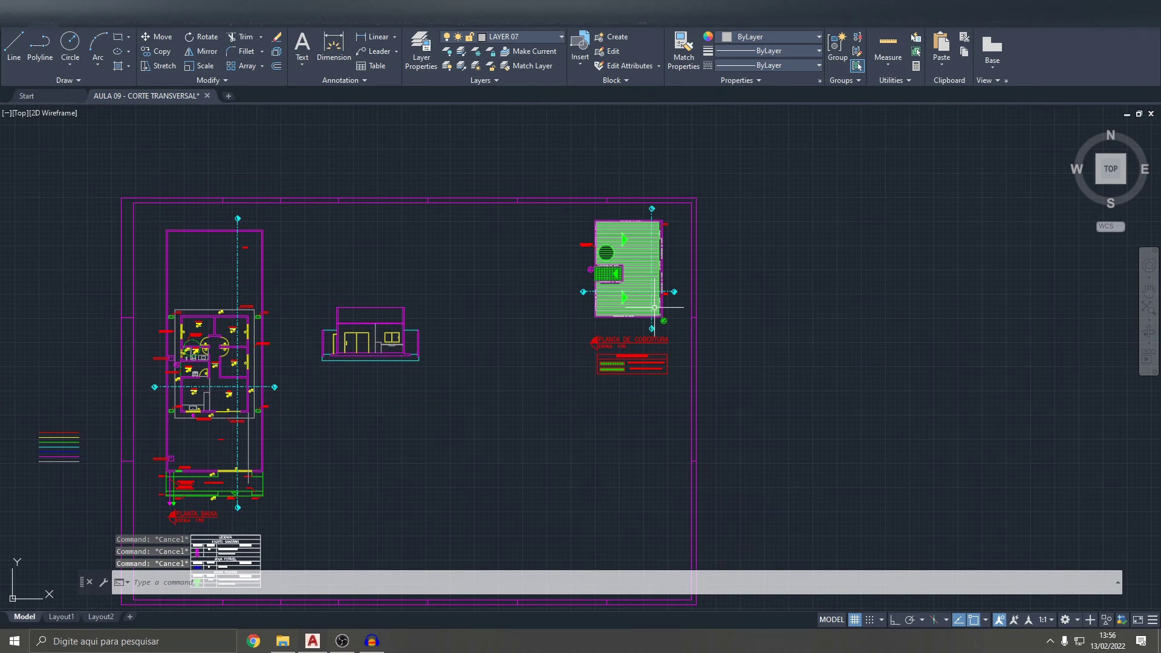
click(689, 336)
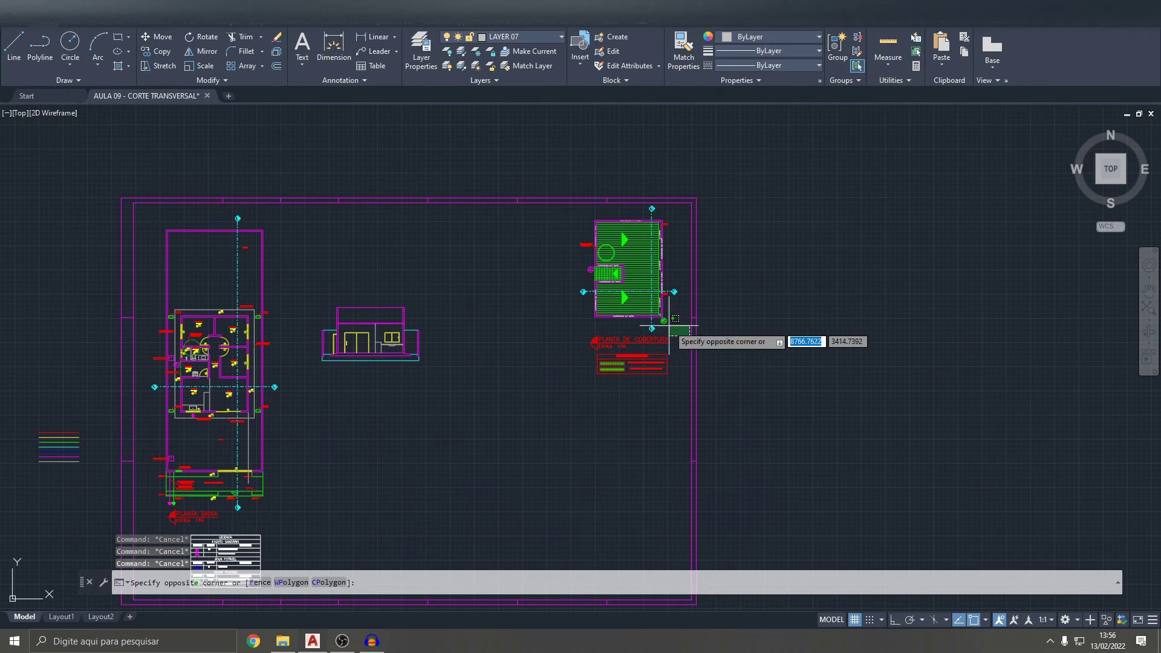
click(561, 206)
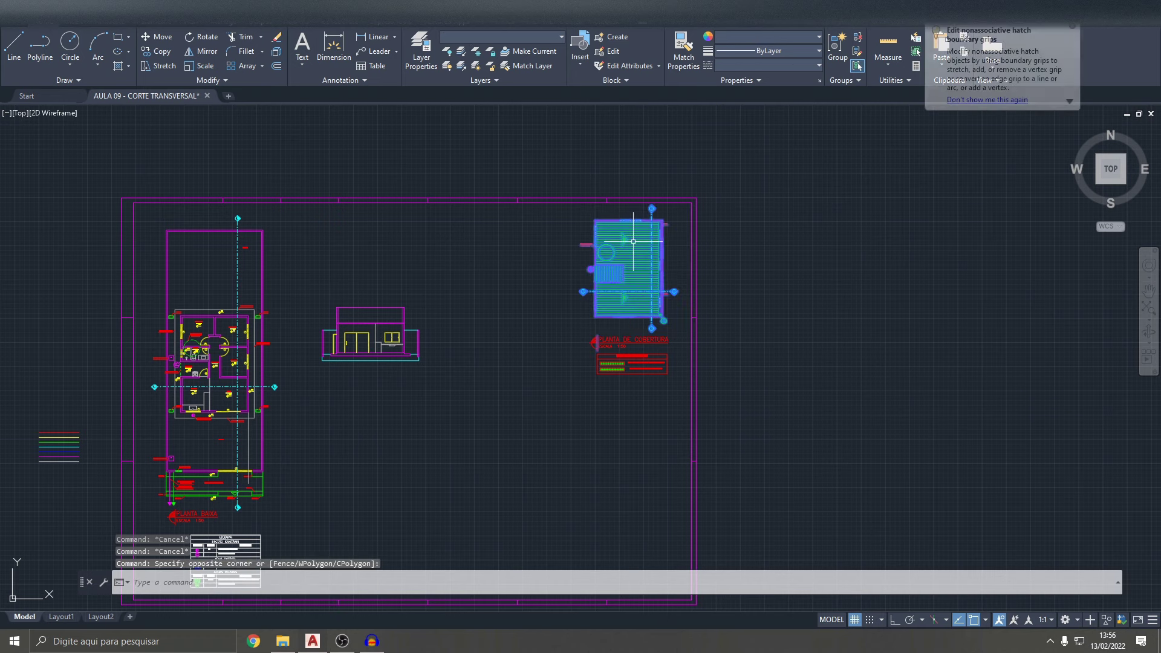
key(ctrl+c)
key(ctrl+v)
- Paste the roof plan copy into the empty space to its right
middle_drag(674, 275, 445, 265)
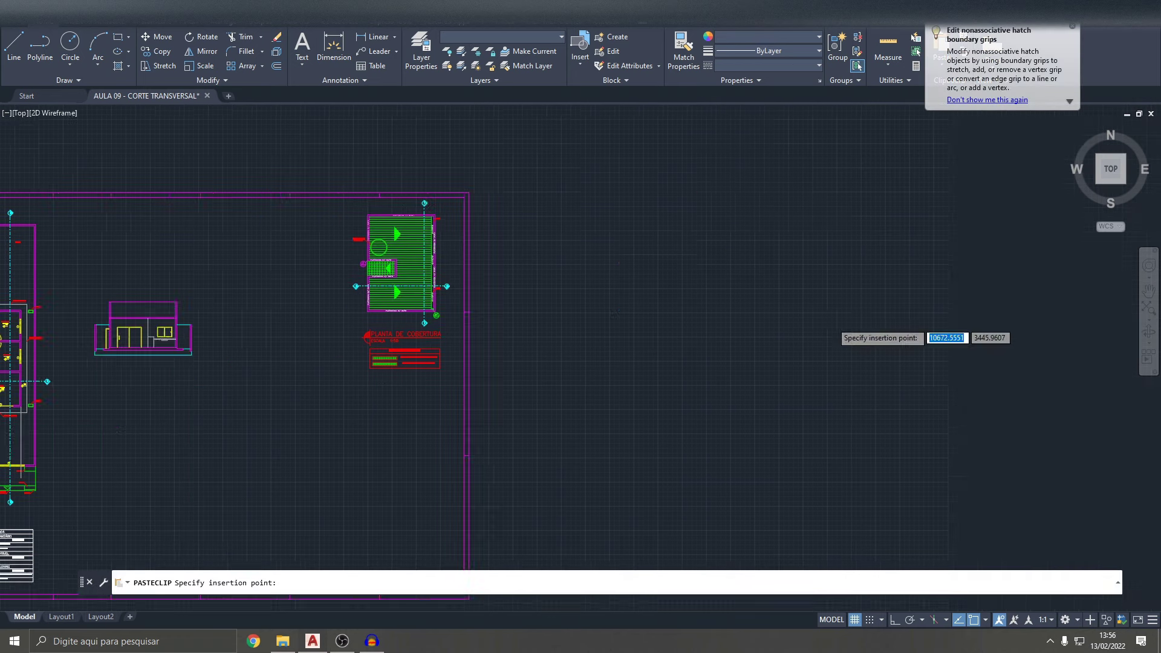
middle_drag(932, 382, 673, 371)
click(673, 370)
key(Escape)
- Rotate the pasted roof plan copy 180° about a base point on it
click(634, 176)
click(820, 430)
text(RO)
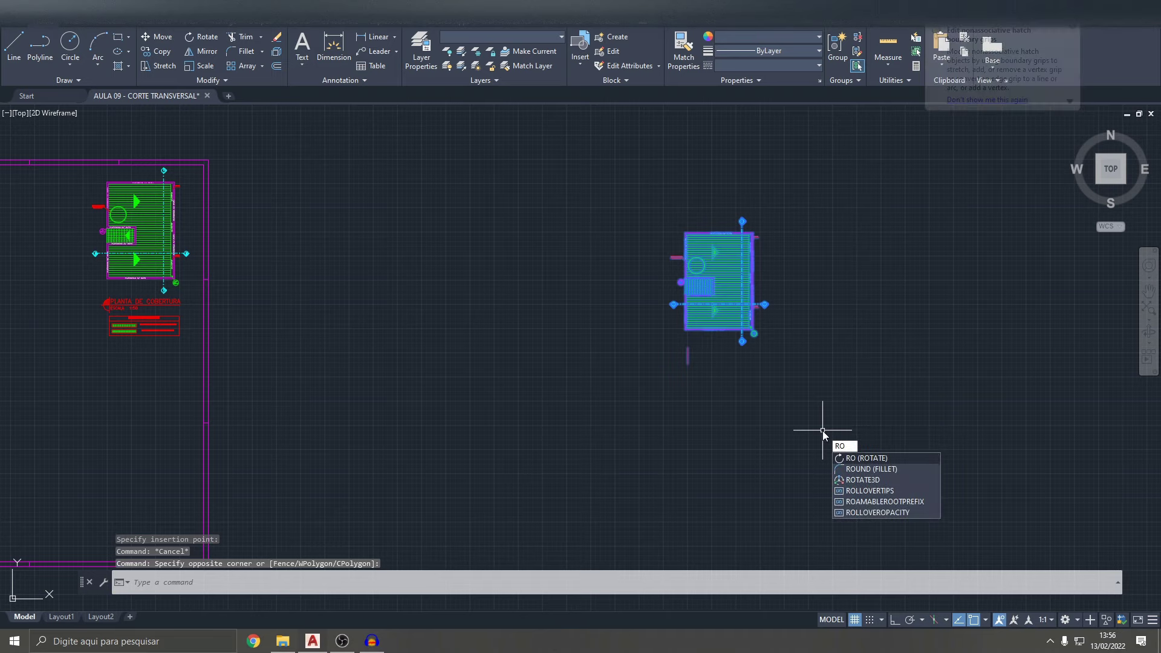
key(Return)
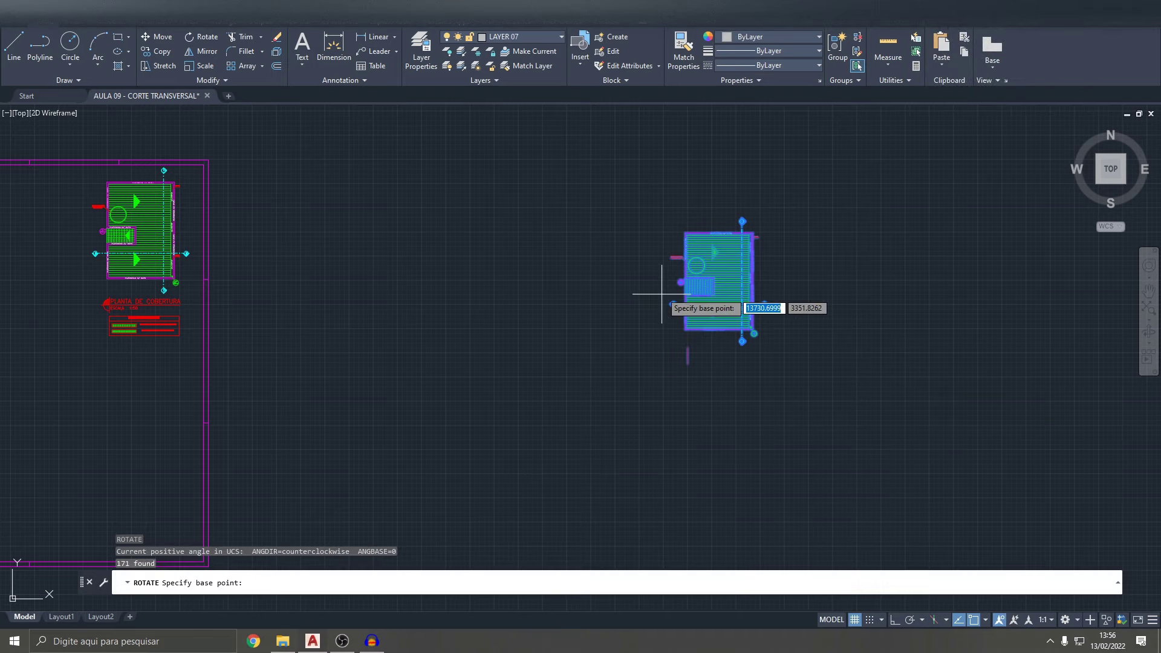
click(687, 281)
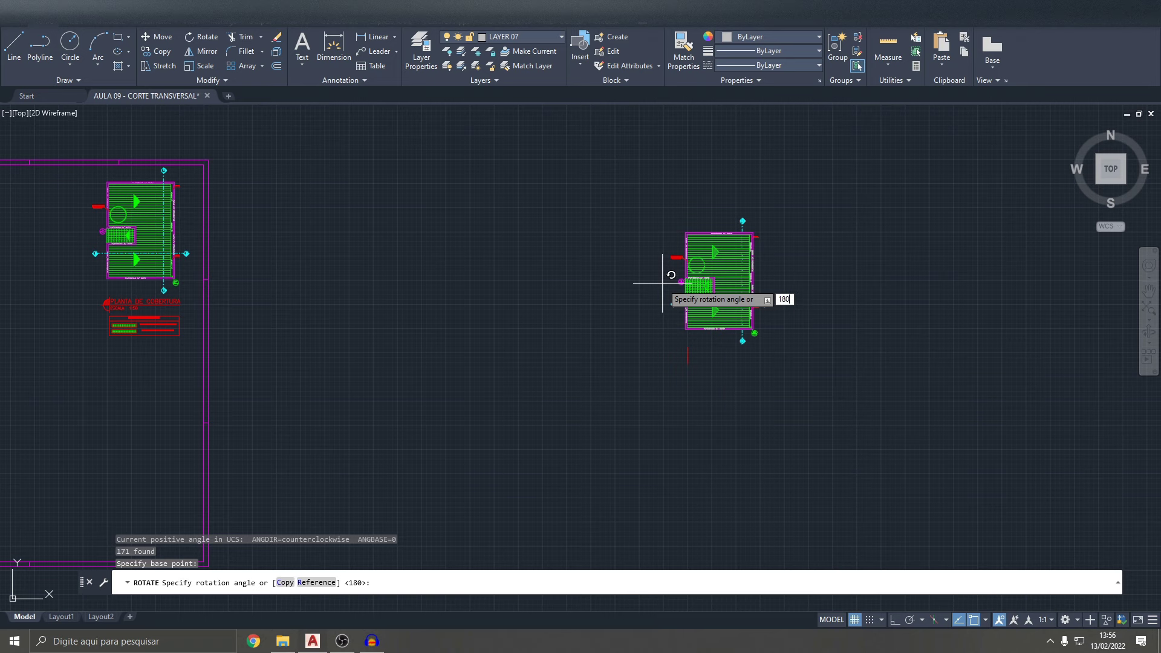
key(Return)
scroll(665, 263, up, 6)
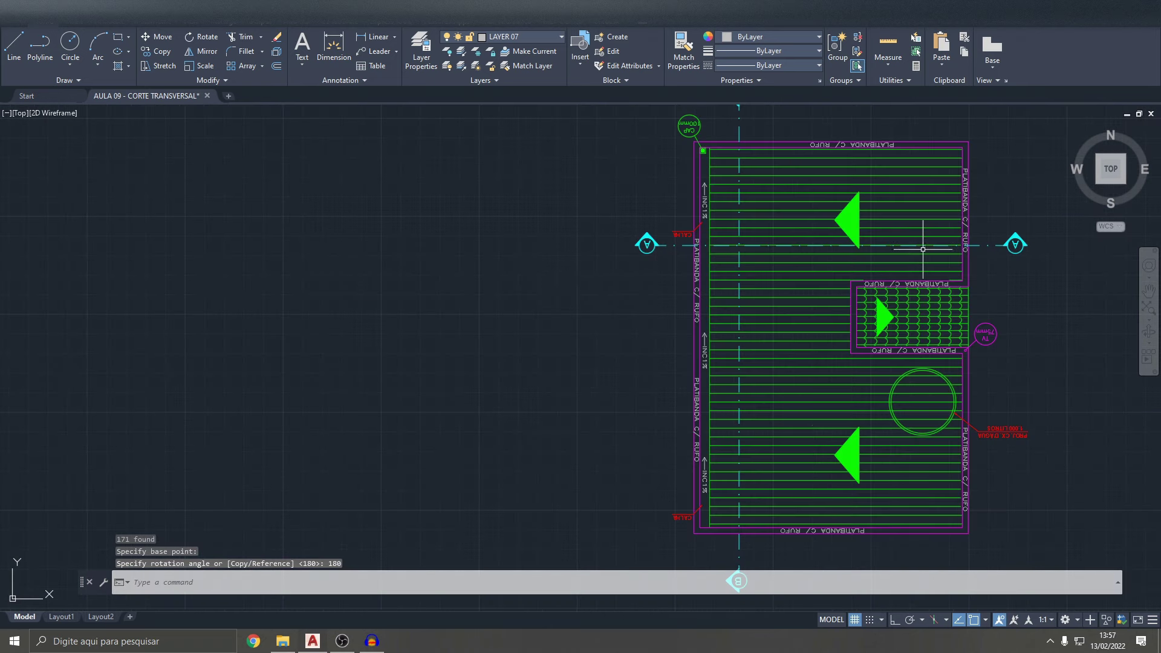
scroll(823, 259, up, 2)
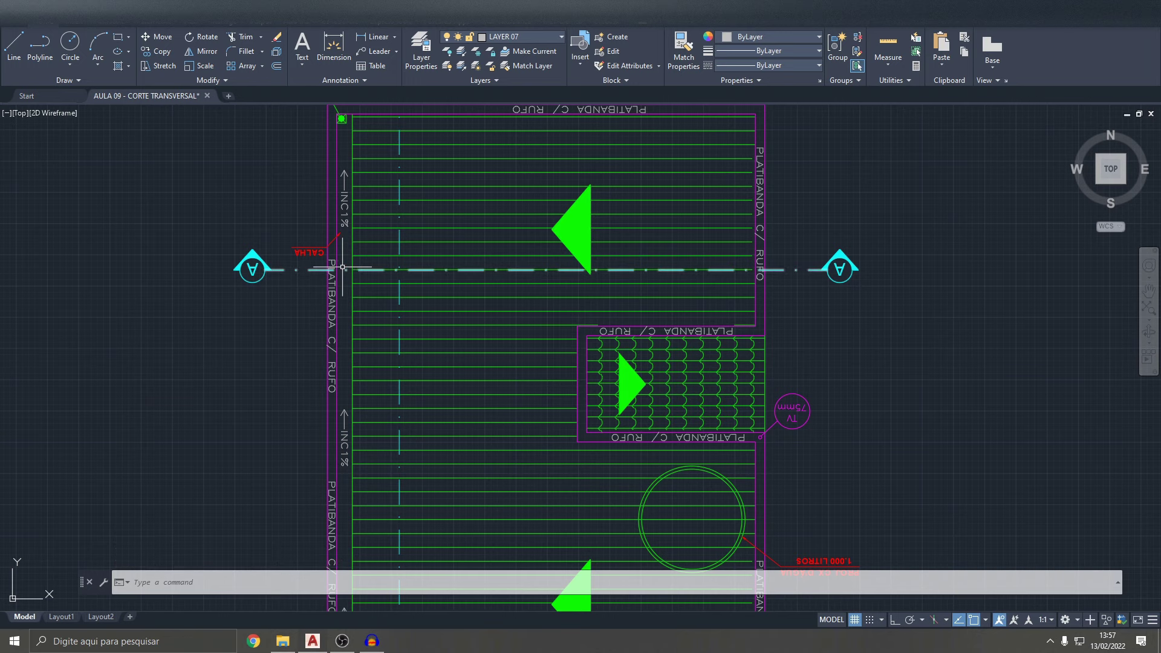
- Start a line near the CALHA label, then cancel it unfinished
text(l)
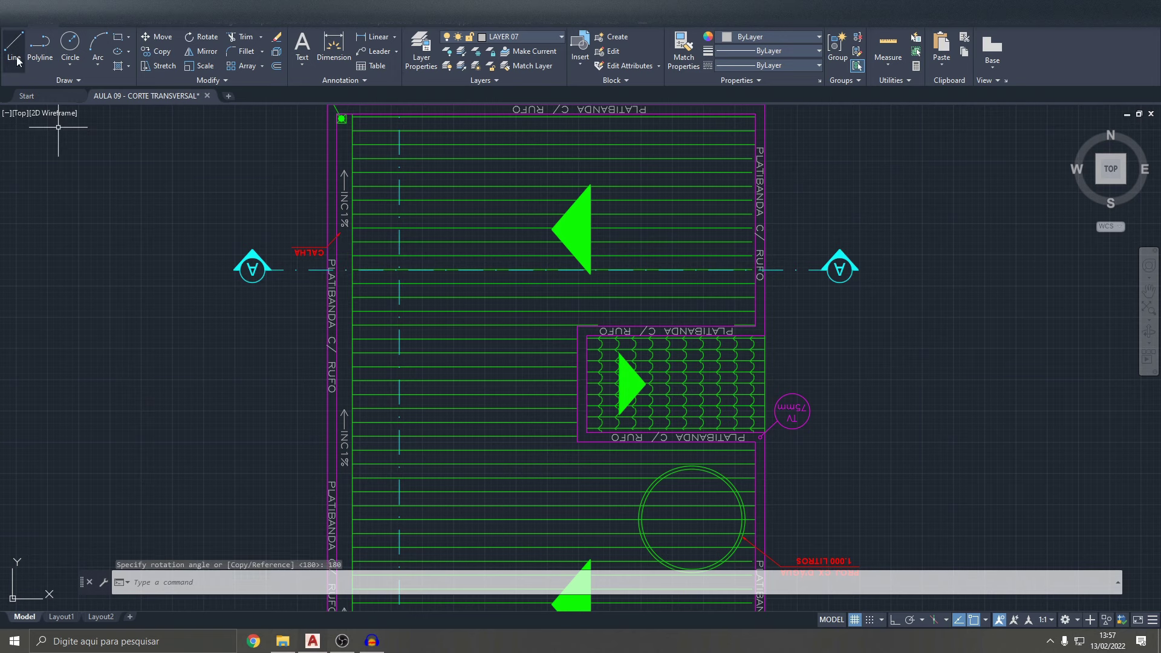
key(Return)
scroll(327, 296, up, 6)
click(334, 239)
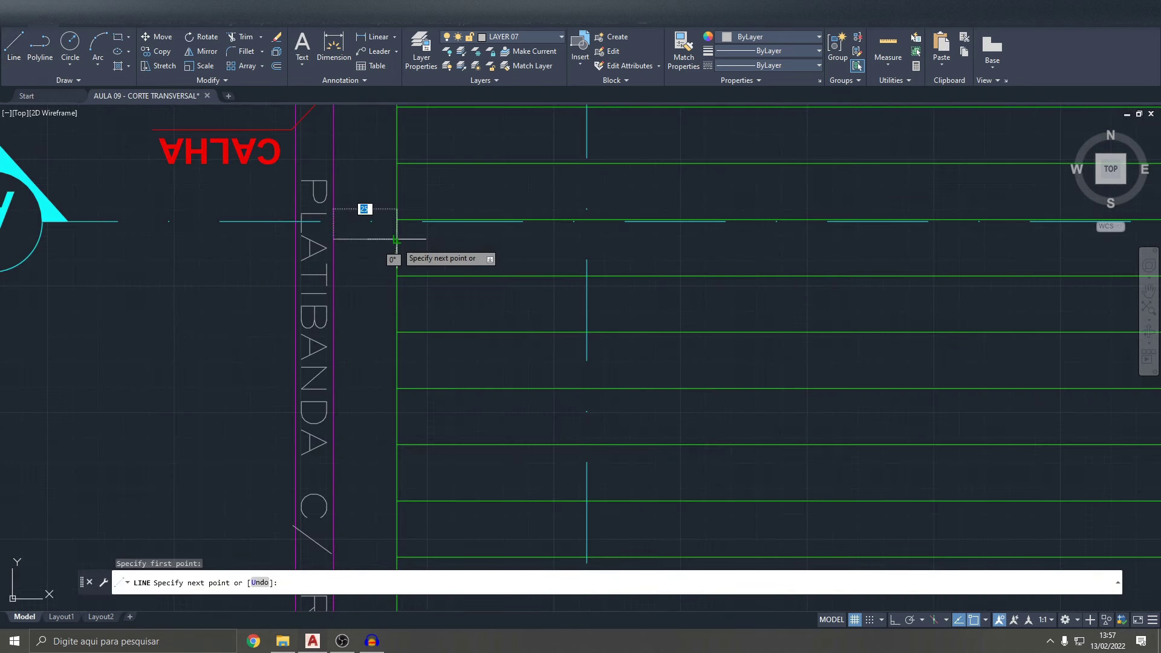
scroll(396, 238, down, 5)
middle_drag(387, 230, 324, 248)
key(Escape)
key(Escape)
- Pan and zoom across the sheet back to the cross-section elevation
middle_drag(677, 240, 671, 309)
scroll(420, 211, down, 5)
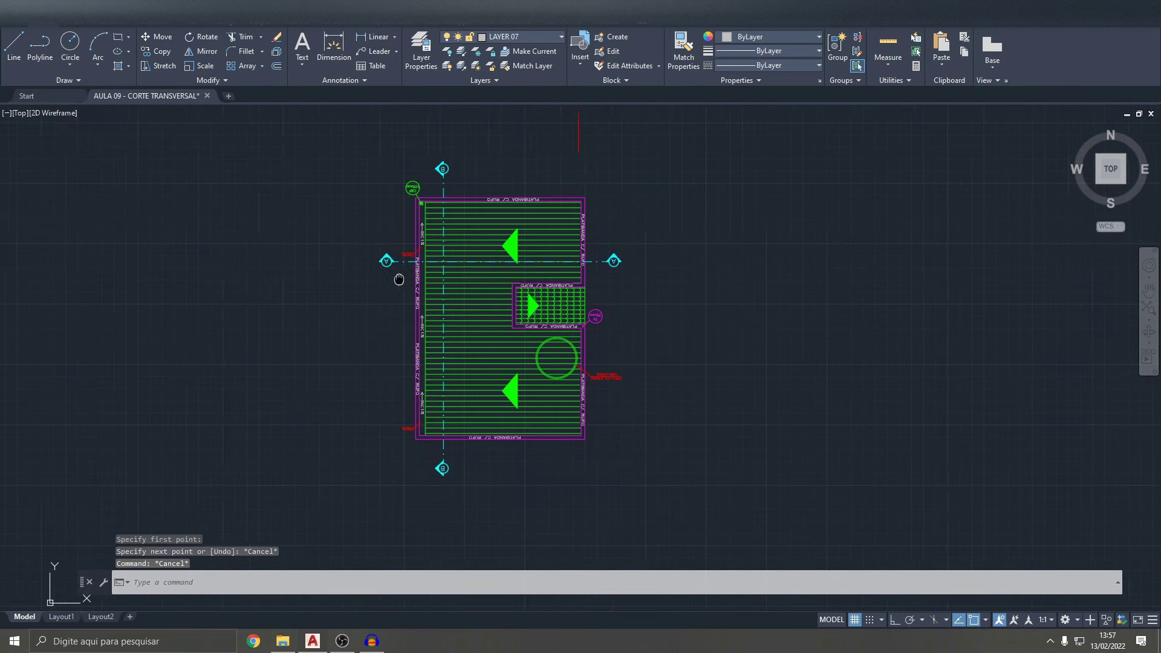
scroll(490, 218, down, 7)
scroll(510, 229, up, 3)
scroll(493, 230, up, 2)
scroll(496, 227, up, 3)
scroll(478, 227, up, 3)
- Offset the top parapet line 5 units downward with OFFSET
scroll(544, 226, up, 1)
text(o)
key(Return)
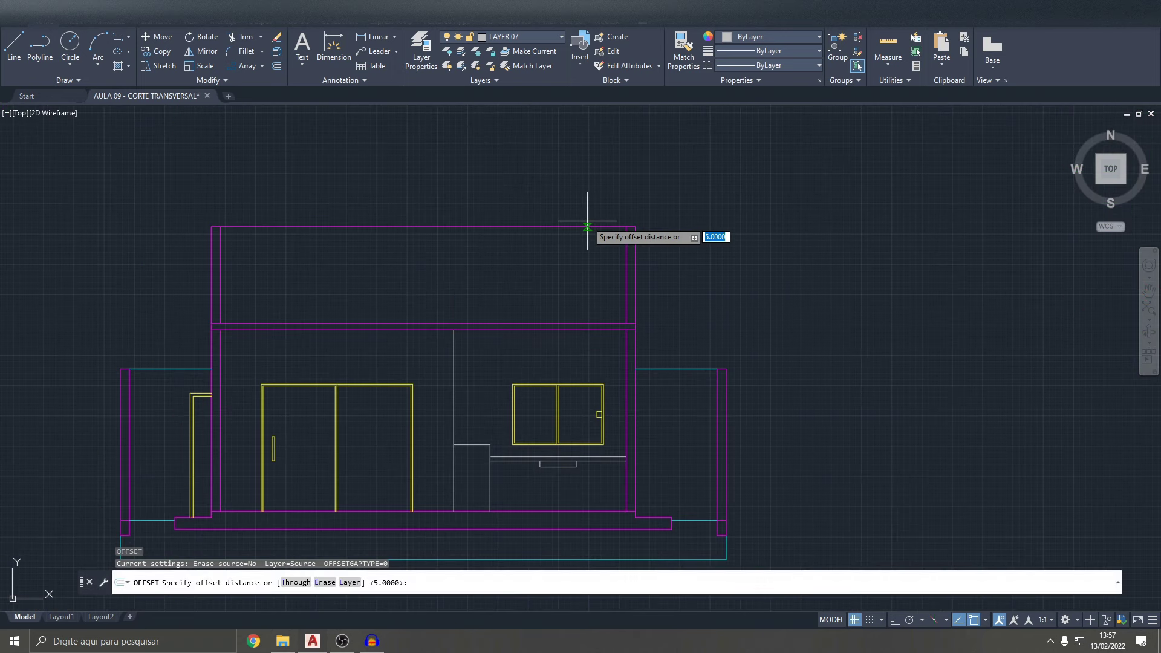
text(5)
key(Return)
scroll(604, 230, up, 6)
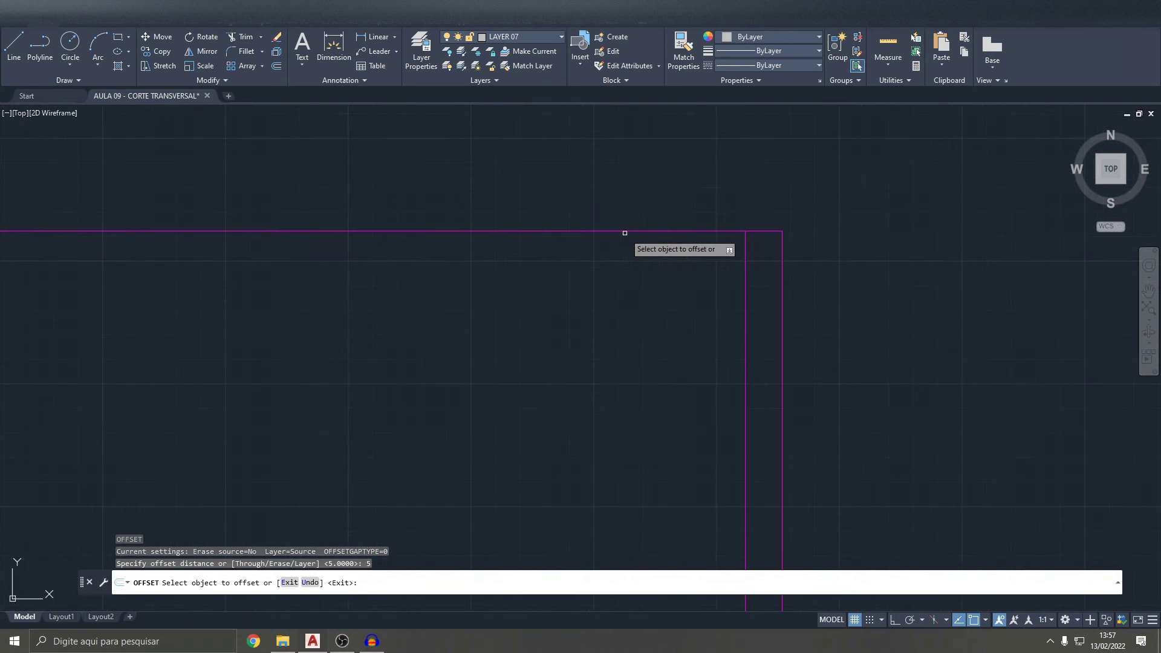
click(625, 233)
click(695, 239)
scroll(721, 233, down, 4)
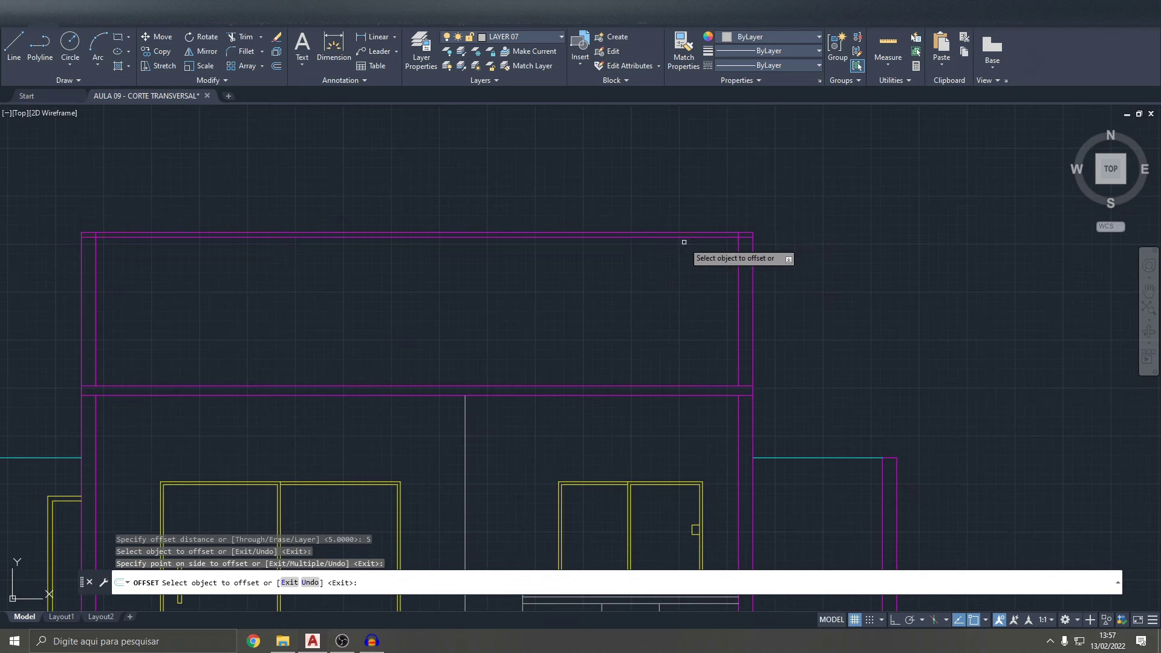
scroll(451, 230, down, 3)
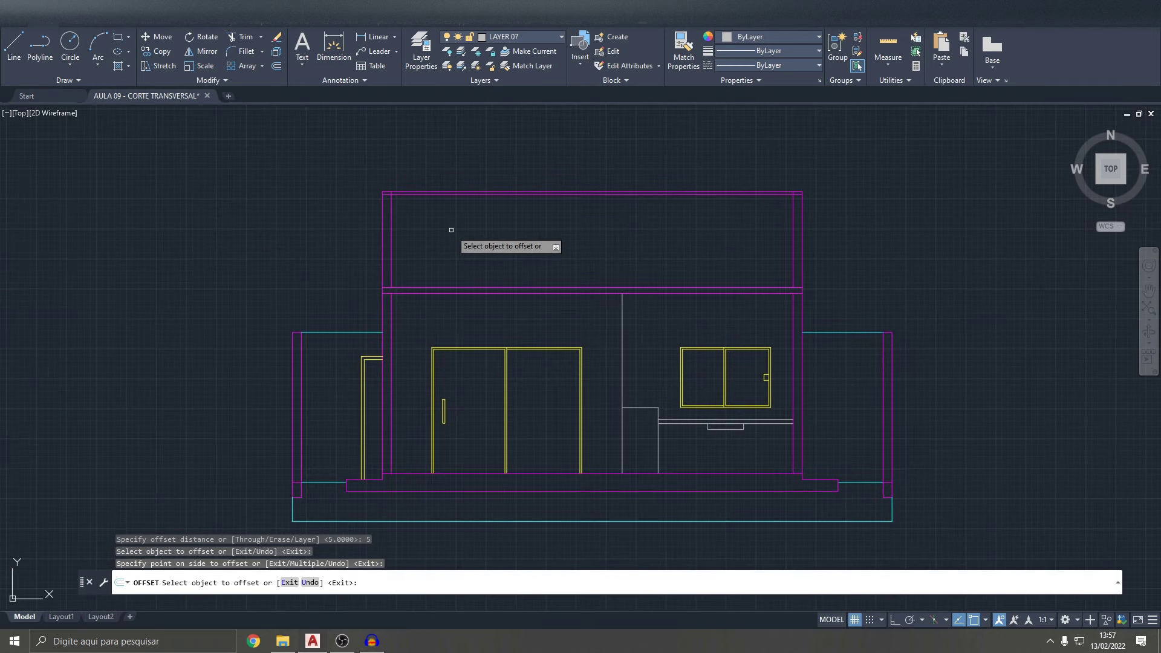
key(Escape)
key(Escape)
key(Escape)
- Start a line near the top-left wall along the upper slab, then cancel it
click(18, 52)
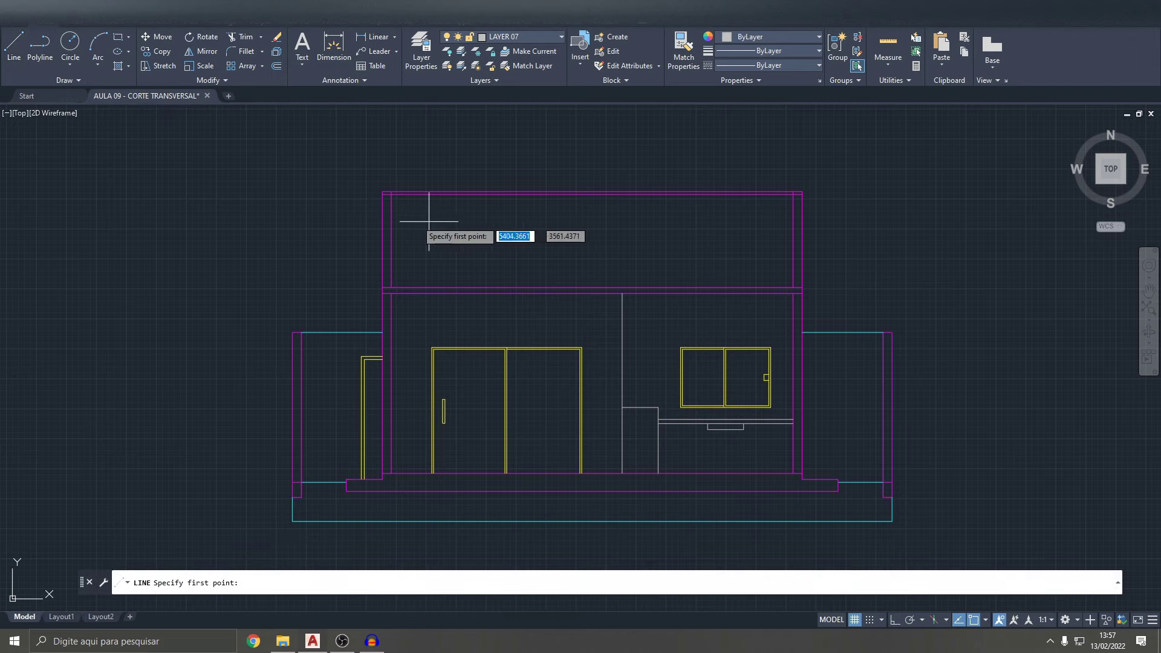
click(391, 215)
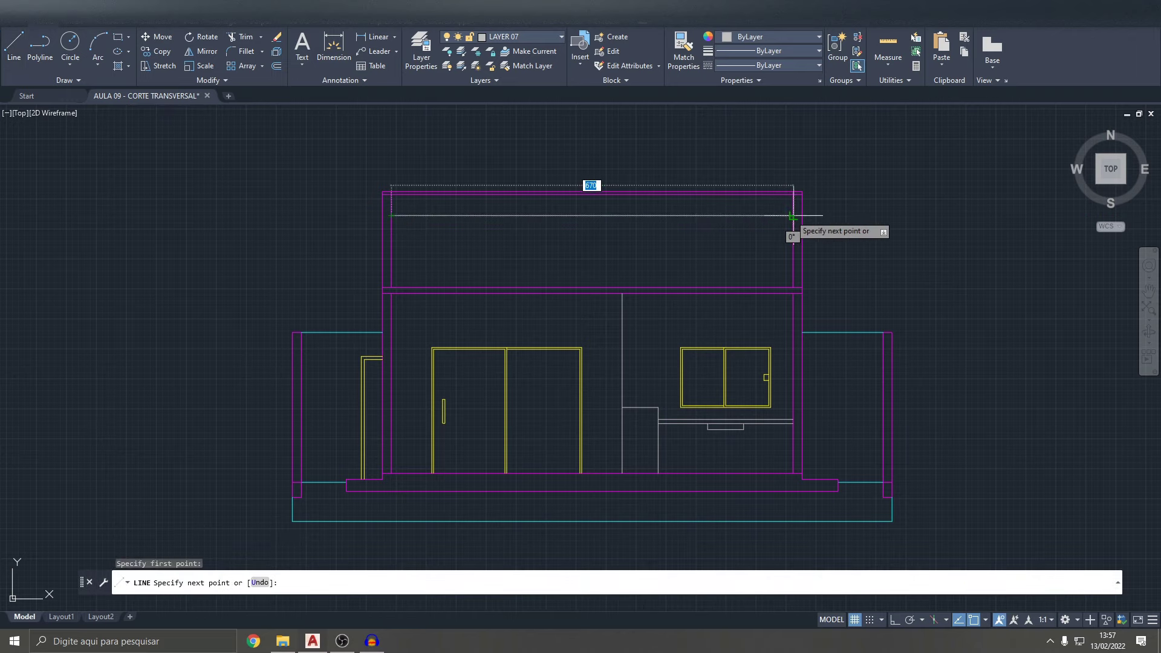
scroll(793, 216, up, 2)
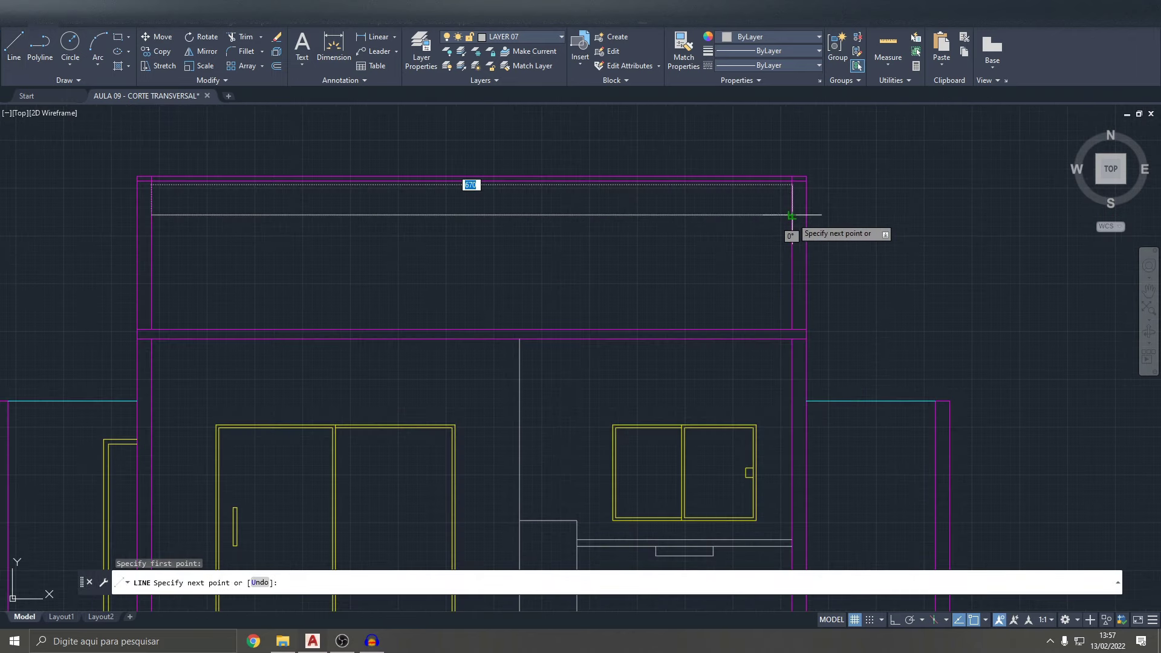
scroll(792, 216, down, 3)
key(Escape)
key(Escape)
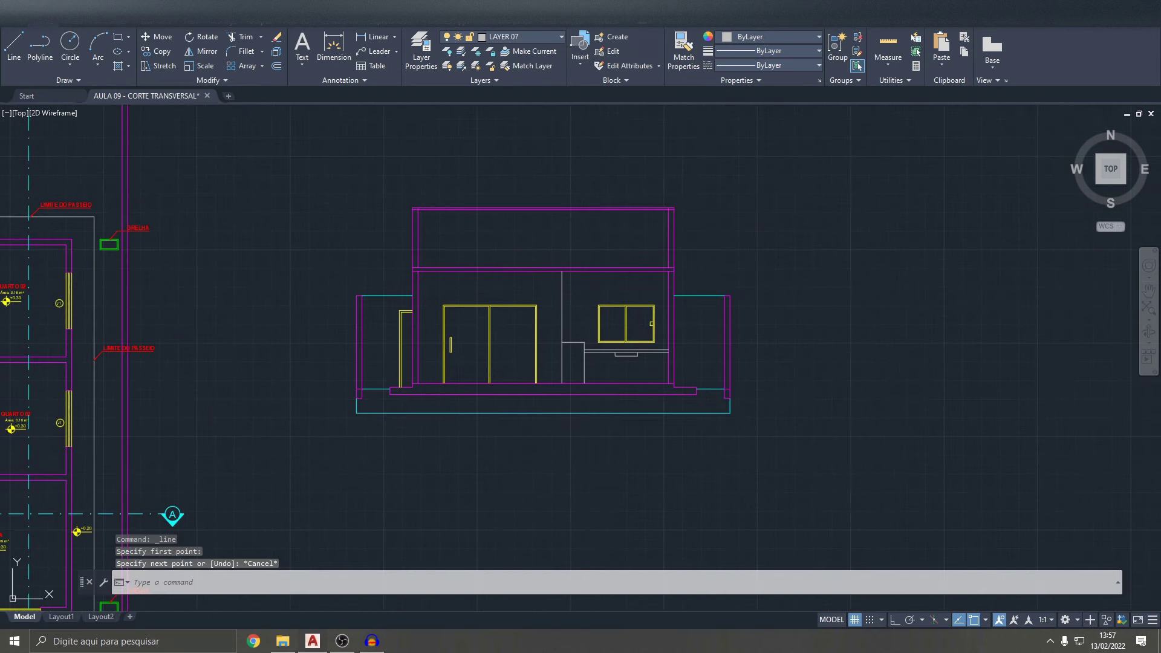
scroll(583, 215, up, 2)
text(CAL)
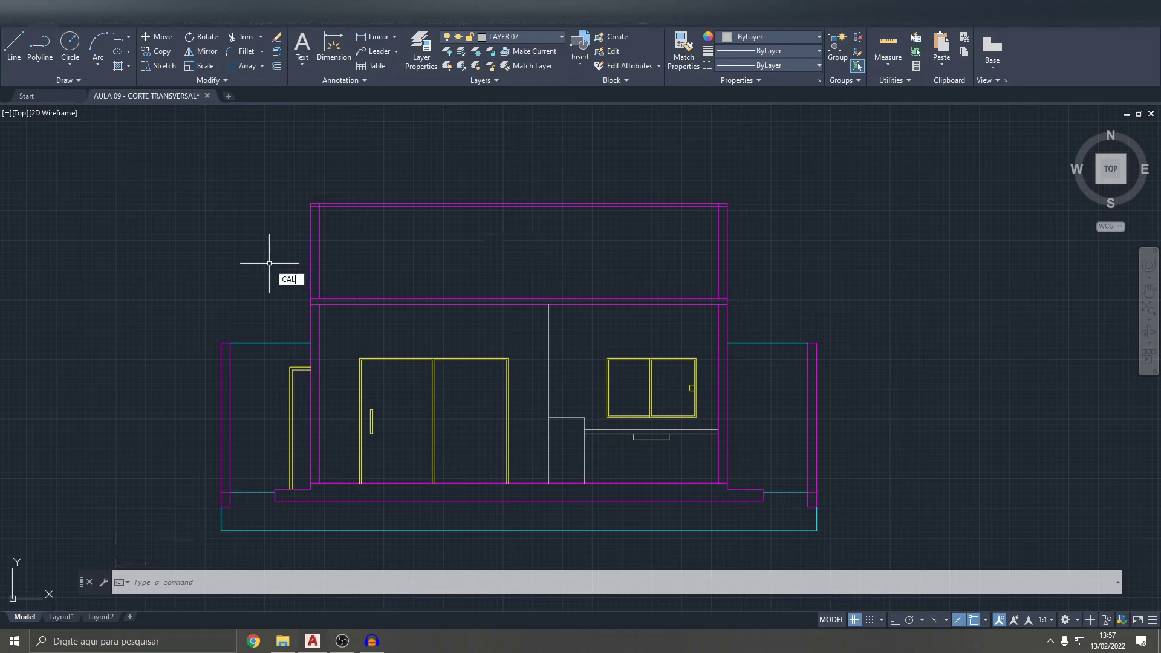
- Open QuickCalc with Ctrl+8 and evaluate 670*0.15 to get 100.5
key(Return)
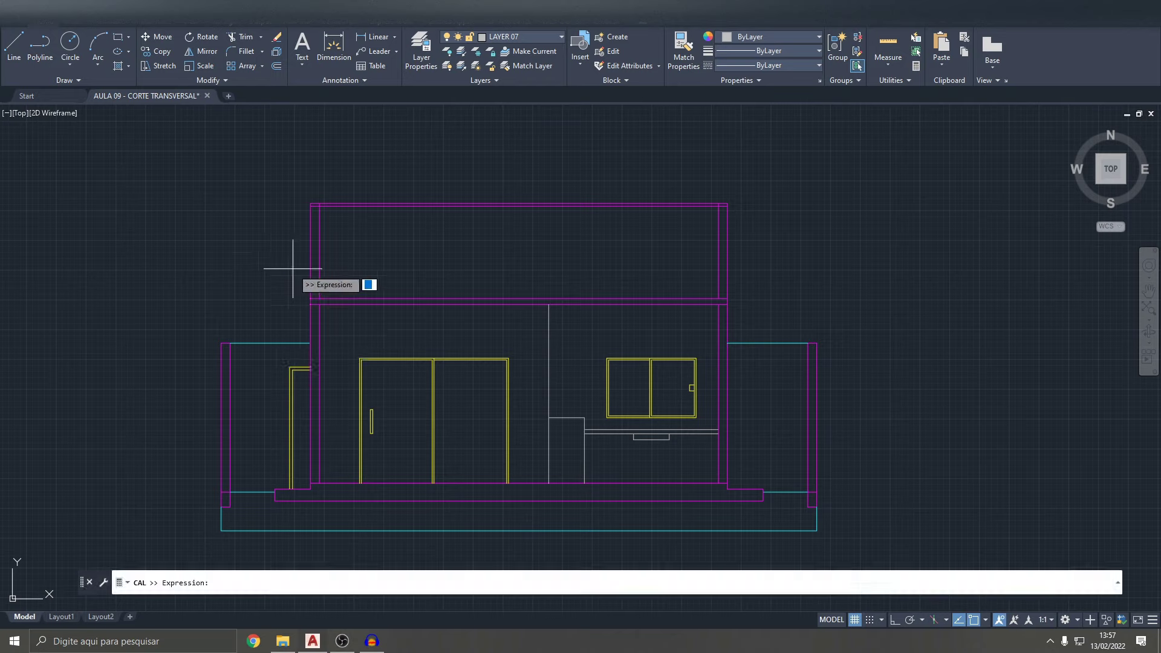
key(Escape)
text(CALC)
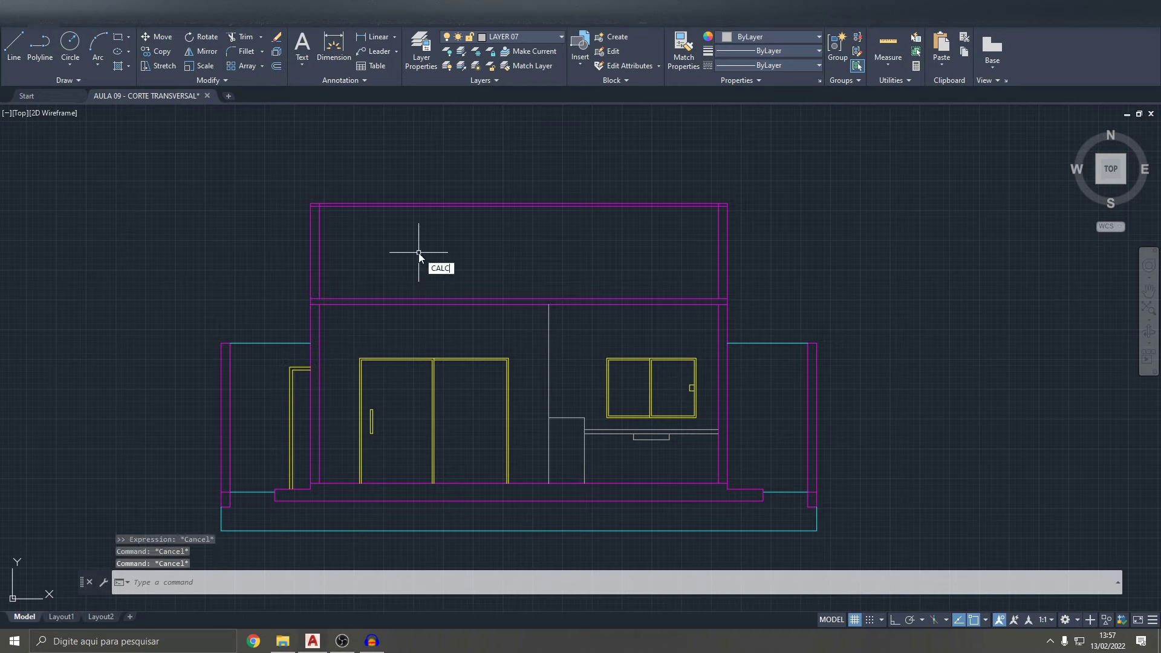
key(Escape)
key(ctrl+8)
text(670*0.15)
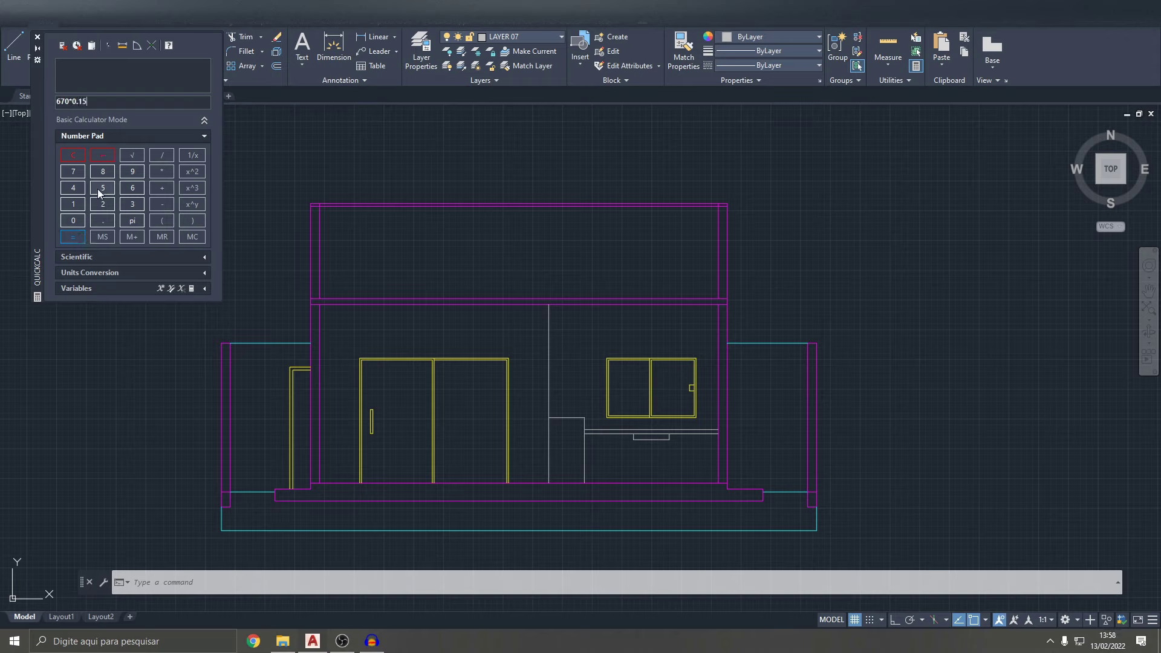
key(Return)
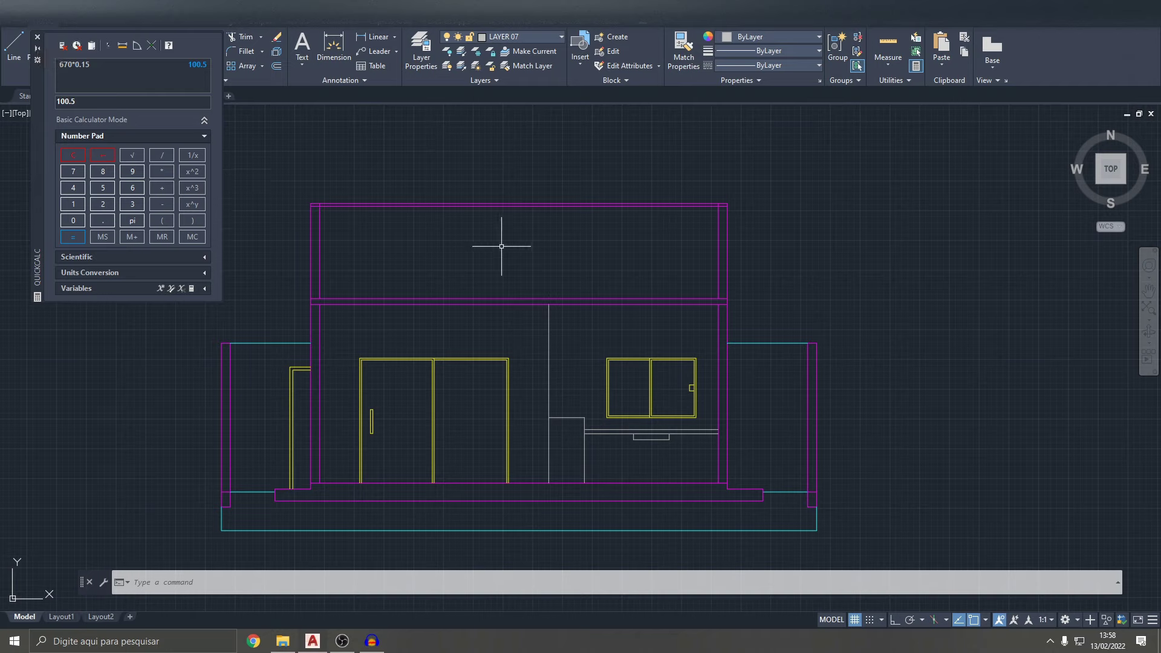
- Close QuickCalc and offset a copy of the top wall line 100.5 units below it
click(36, 38)
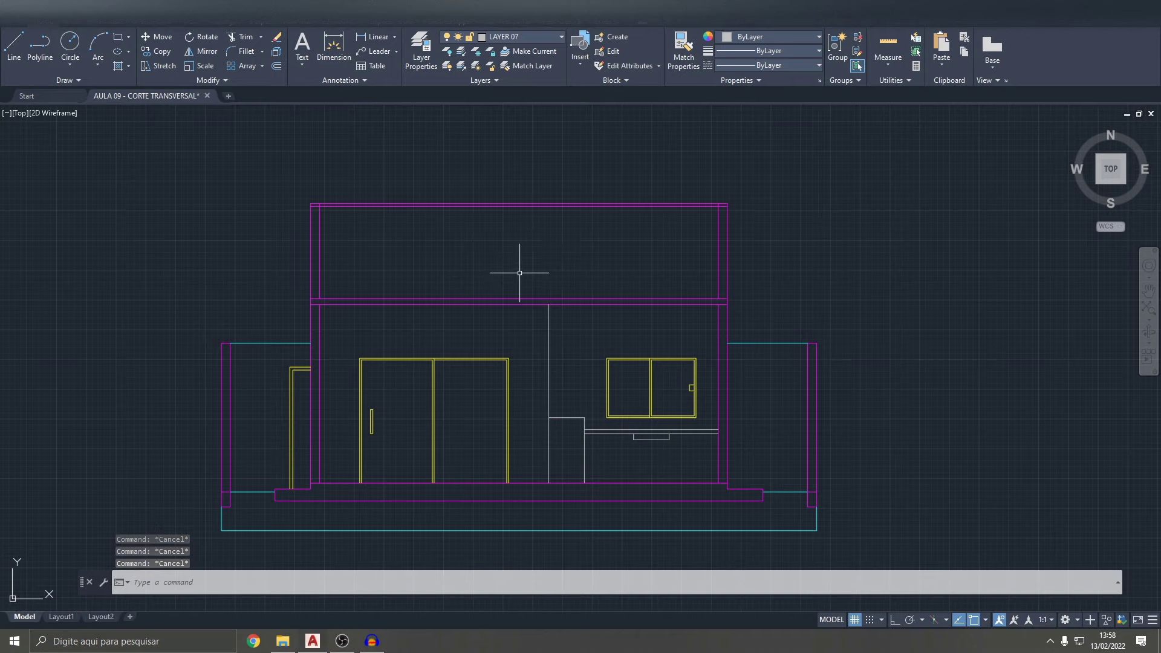
middle_drag(529, 266, 503, 260)
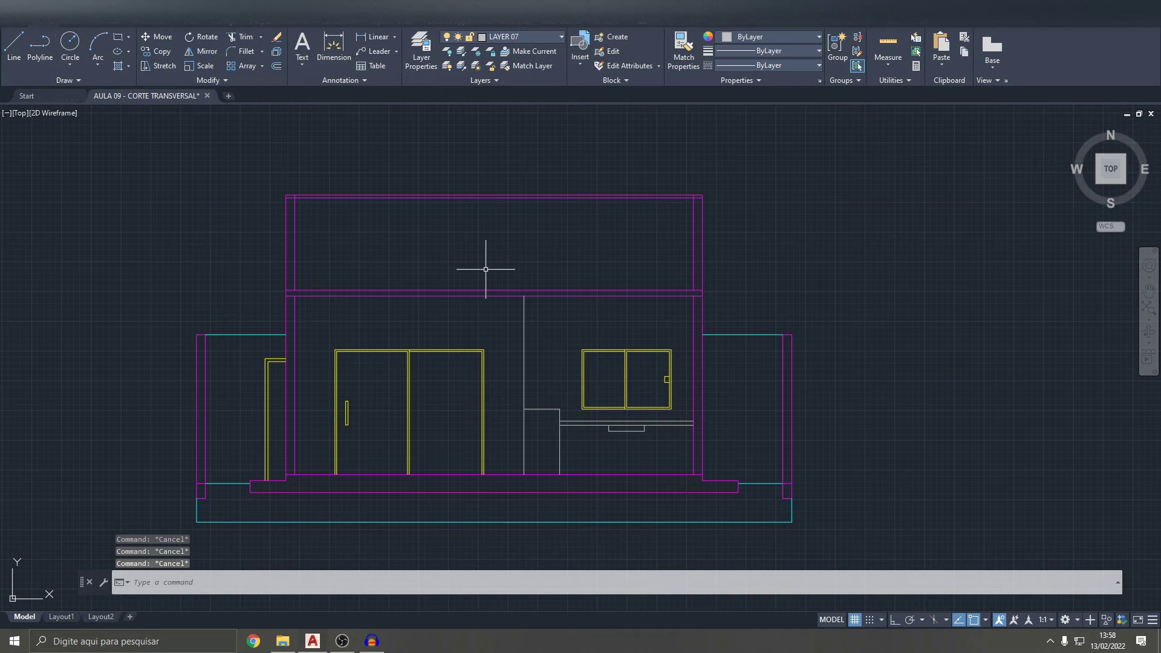
text(o)
key(Return)
text(100)
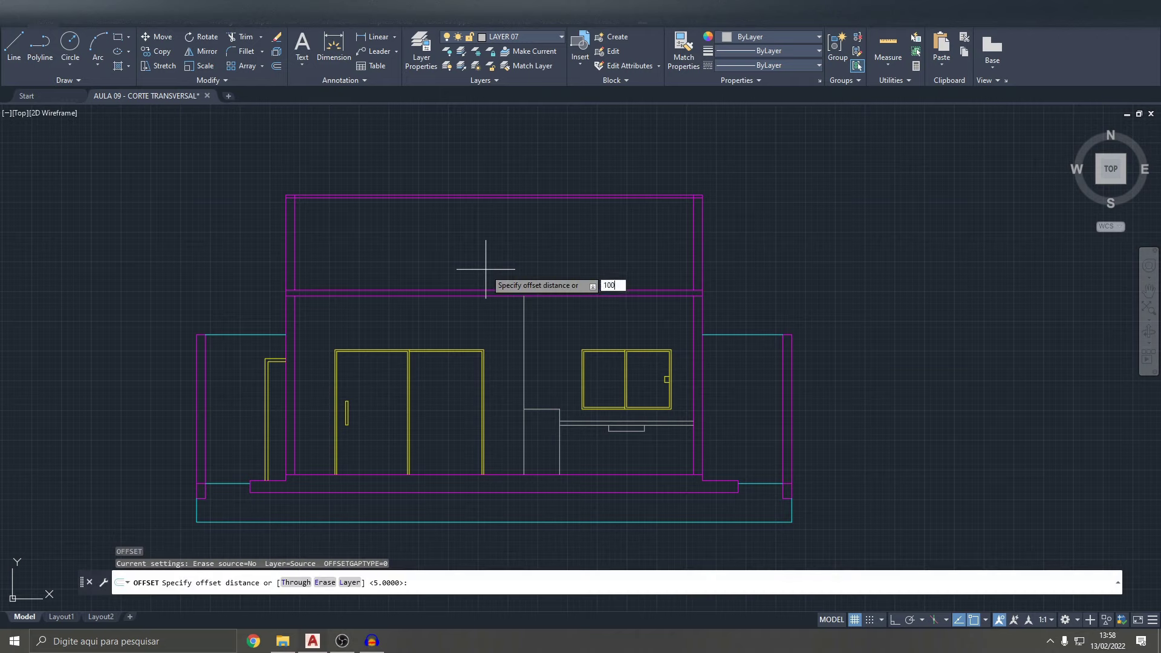
key(Escape)
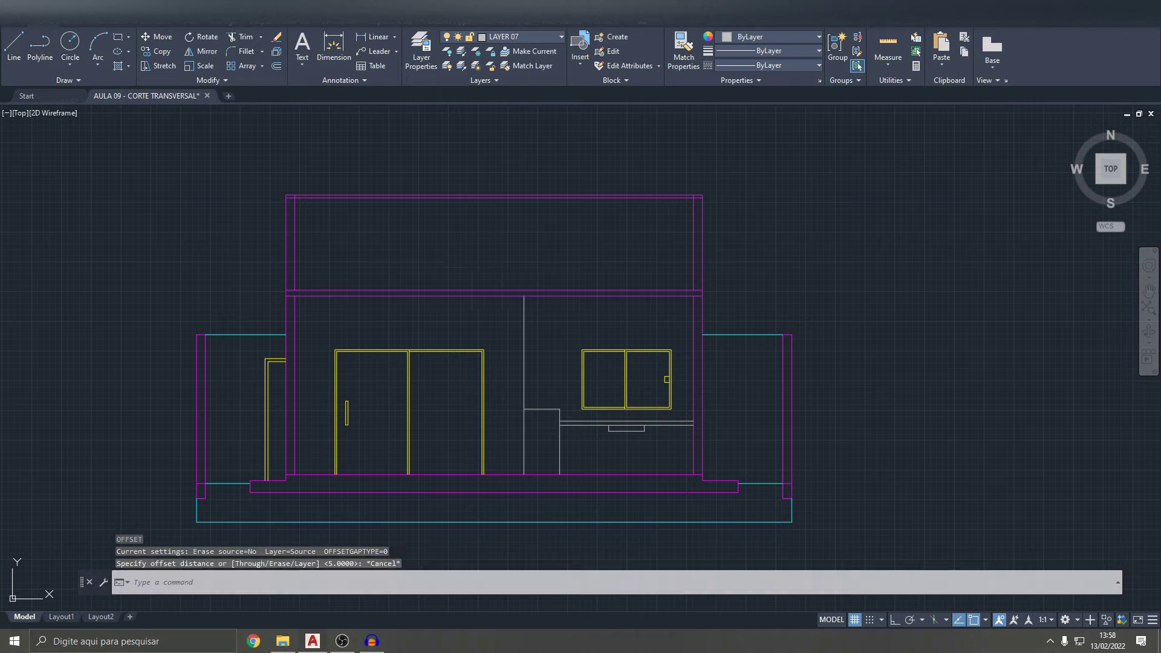
key(Return)
text(100)
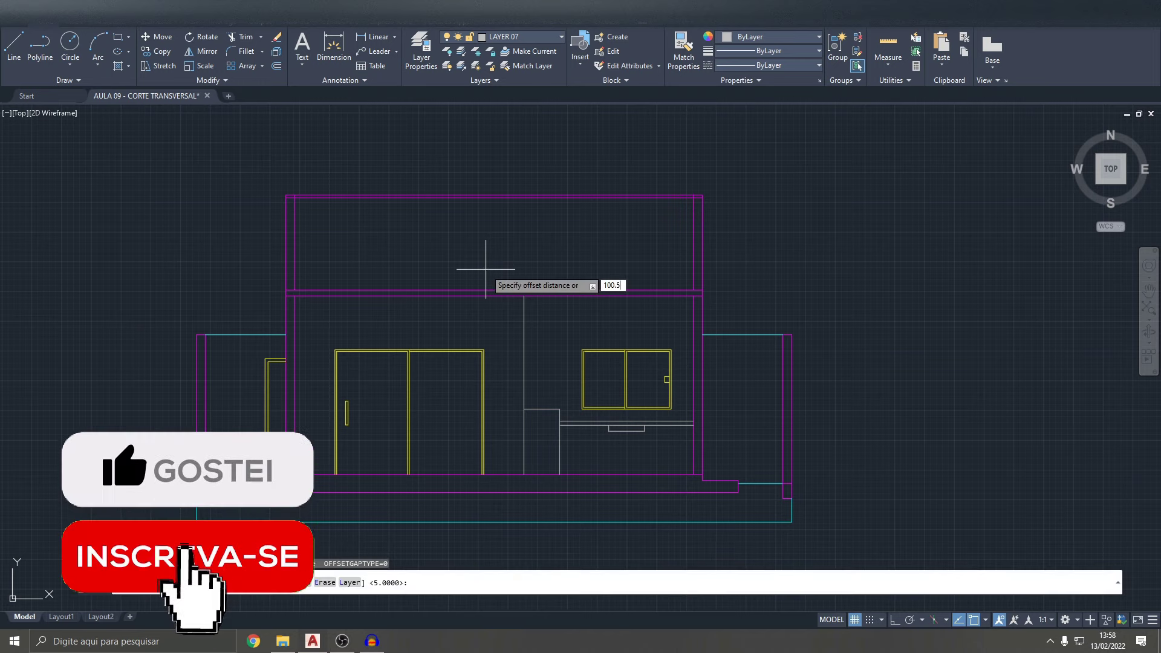
text(.5)
key(Return)
click(515, 199)
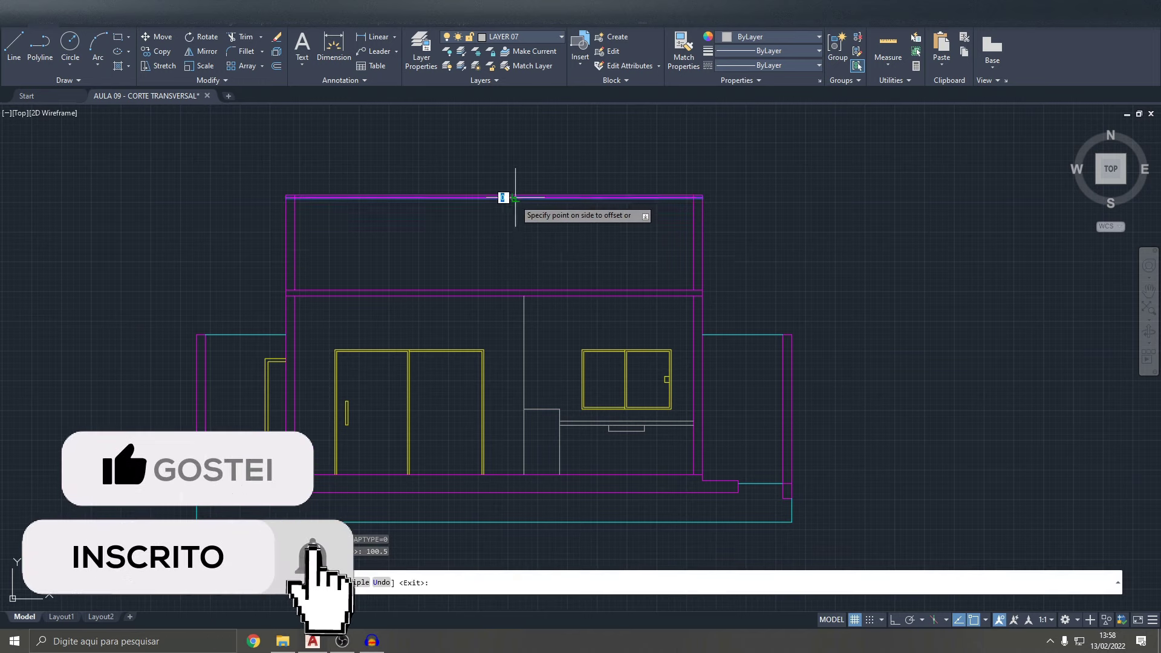
click(516, 208)
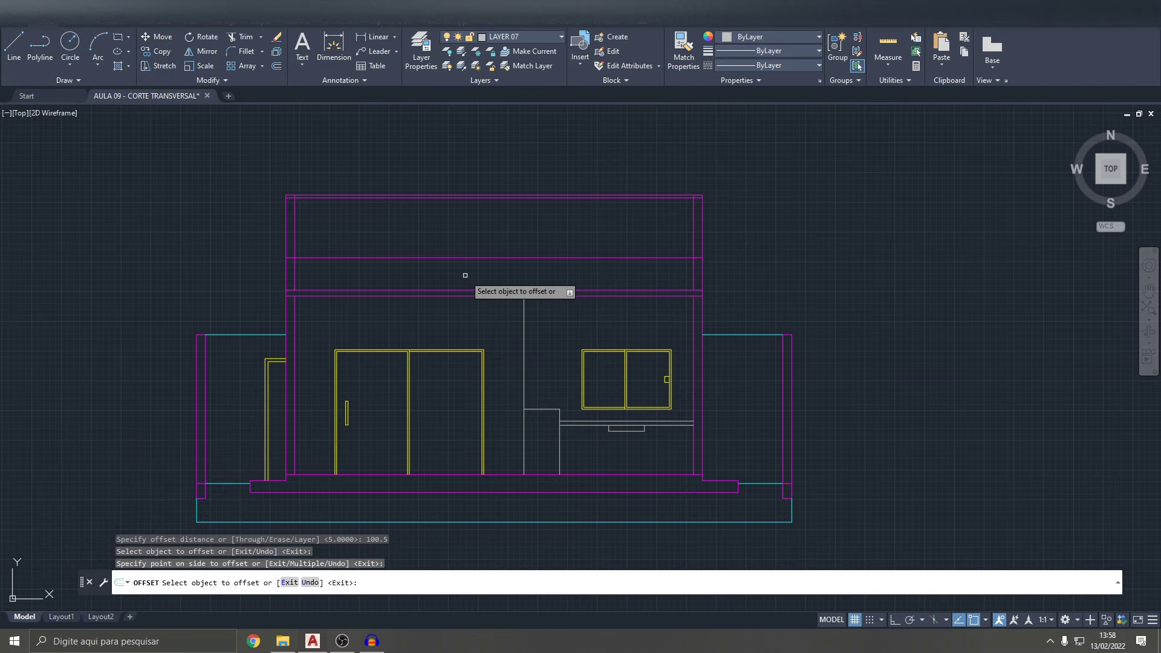
key(Escape)
scroll(465, 275, down, 5)
- Window-select the small U-shaped gutter near the floor plans, then abandon a move attempt
middle_drag(118, 385, 484, 269)
scroll(200, 372, up, 8)
click(194, 211)
click(266, 307)
text(m)
key(Return)
click(239, 280)
middle_drag(1028, 200, 90, 318)
scroll(312, 319, down, 5)
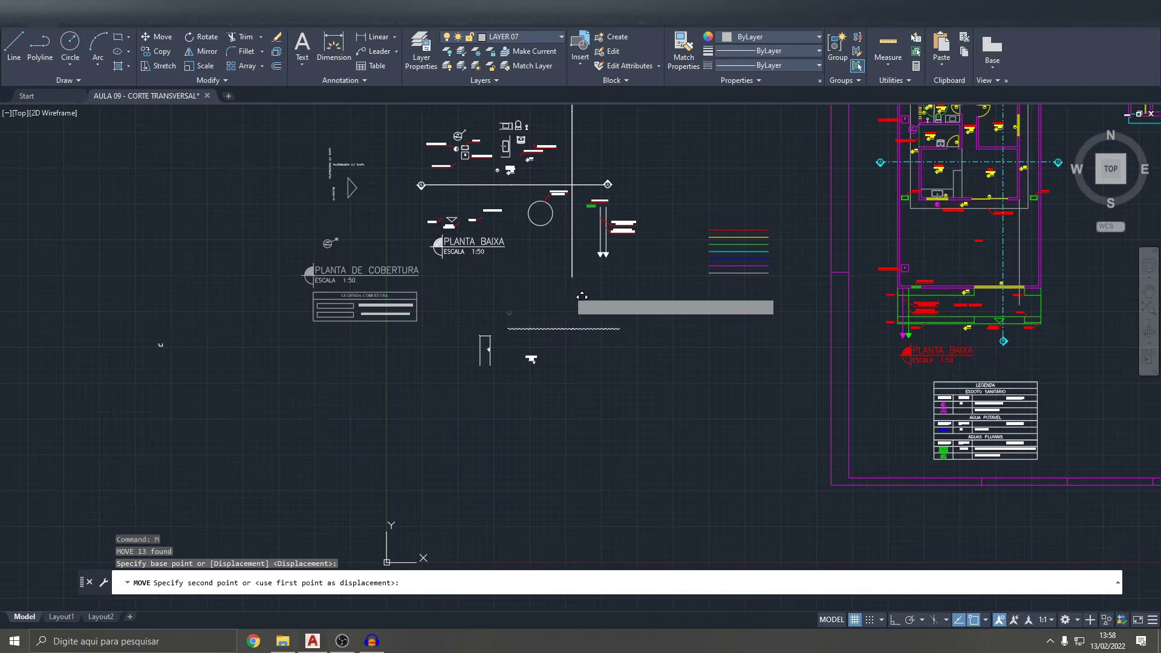
scroll(563, 350, up, 5)
key(Escape)
key(Escape)
- Select the gutter shape and paste a copy, carrying it over to the house section
click(566, 342)
click(520, 311)
key(ctrl+v)
scroll(681, 315, down, 4)
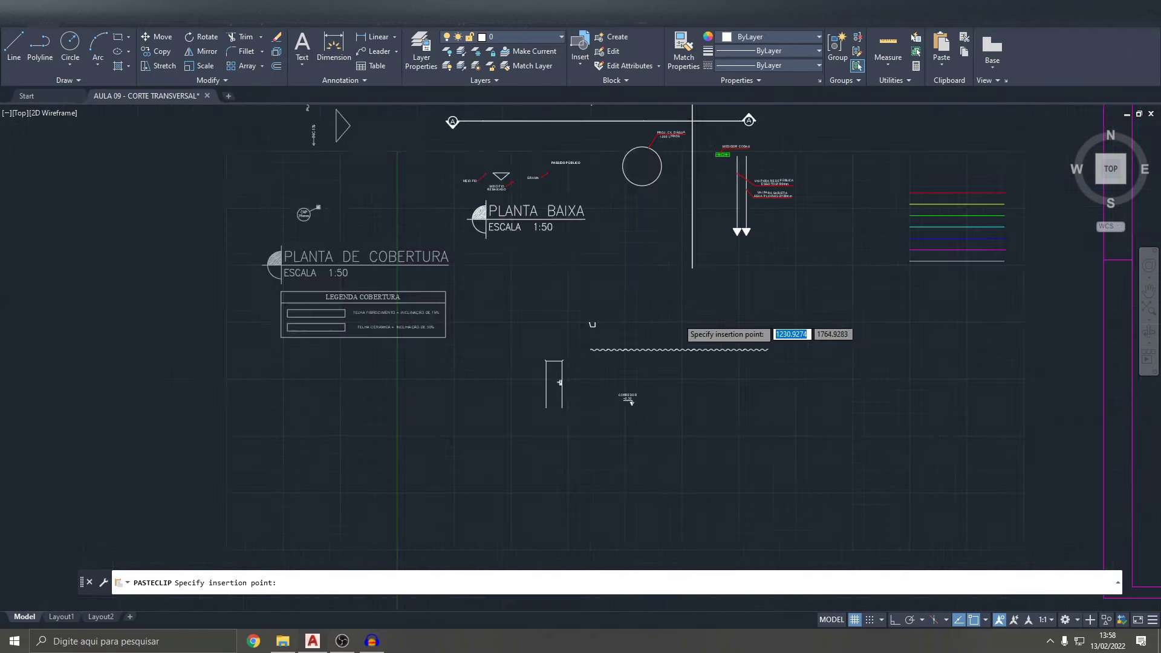
scroll(546, 363, up, 2)
scroll(275, 347, up, 3)
middle_drag(275, 347, 801, 313)
scroll(272, 311, up, 4)
scroll(363, 286, up, 2)
scroll(339, 297, up, 2)
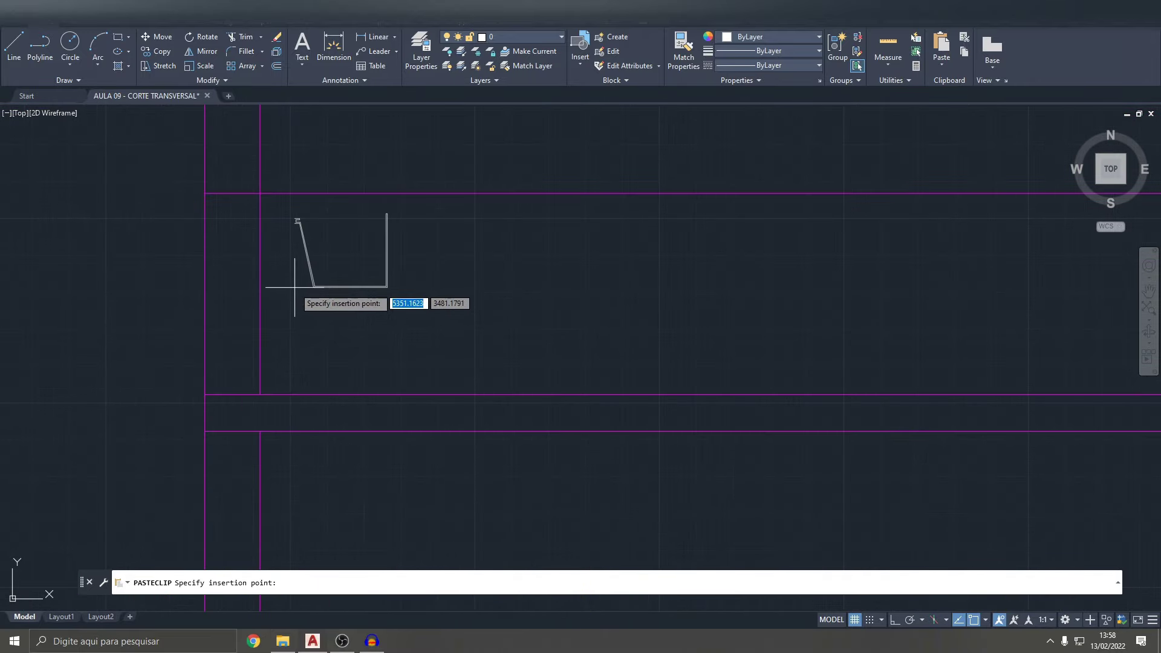
key(Escape)
key(Escape)
- Select the pasted gutter and position it by its top corner at the left wall top
click(238, 196)
click(432, 311)
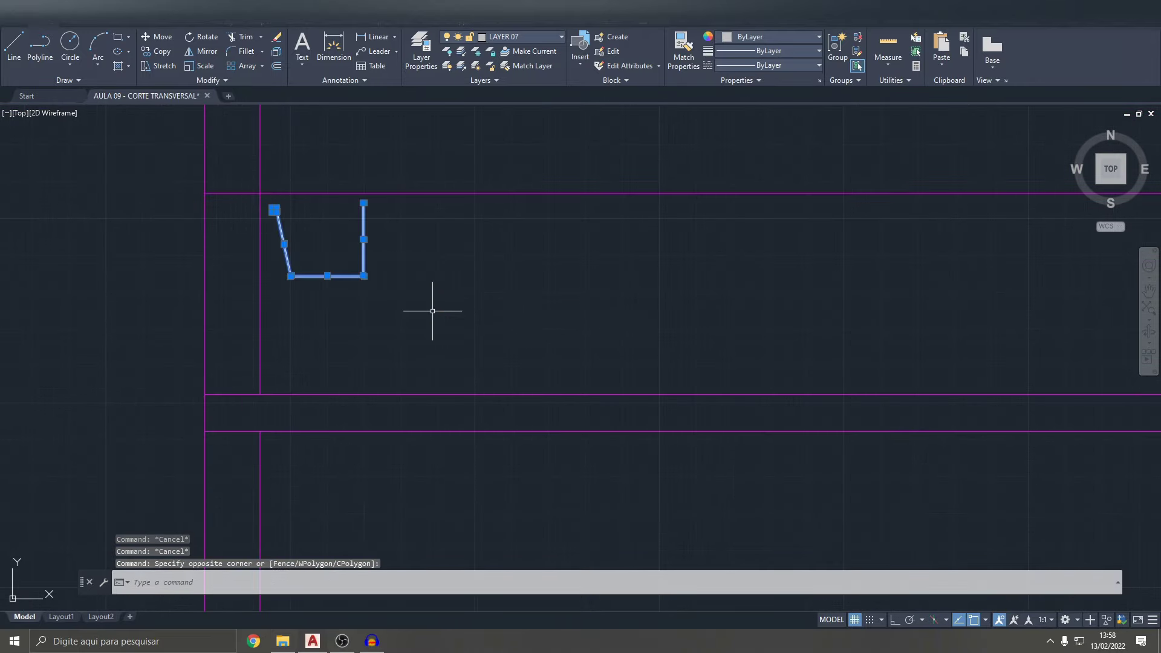
text(M)
key(Return)
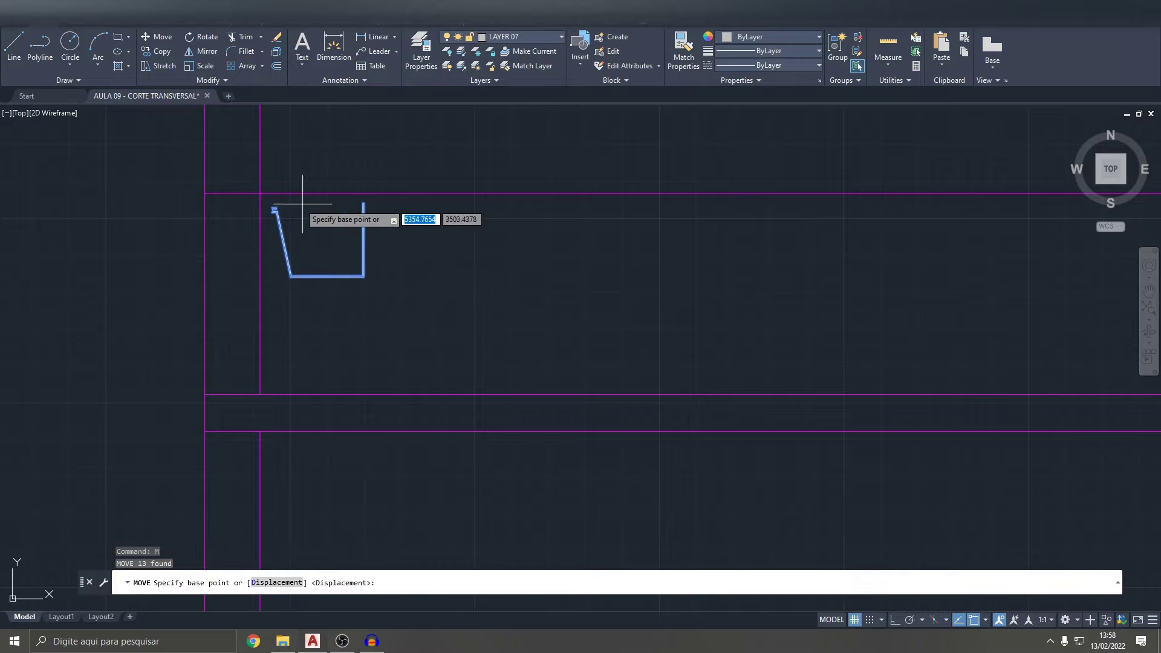
scroll(272, 217, up, 4)
scroll(206, 260, up, 2)
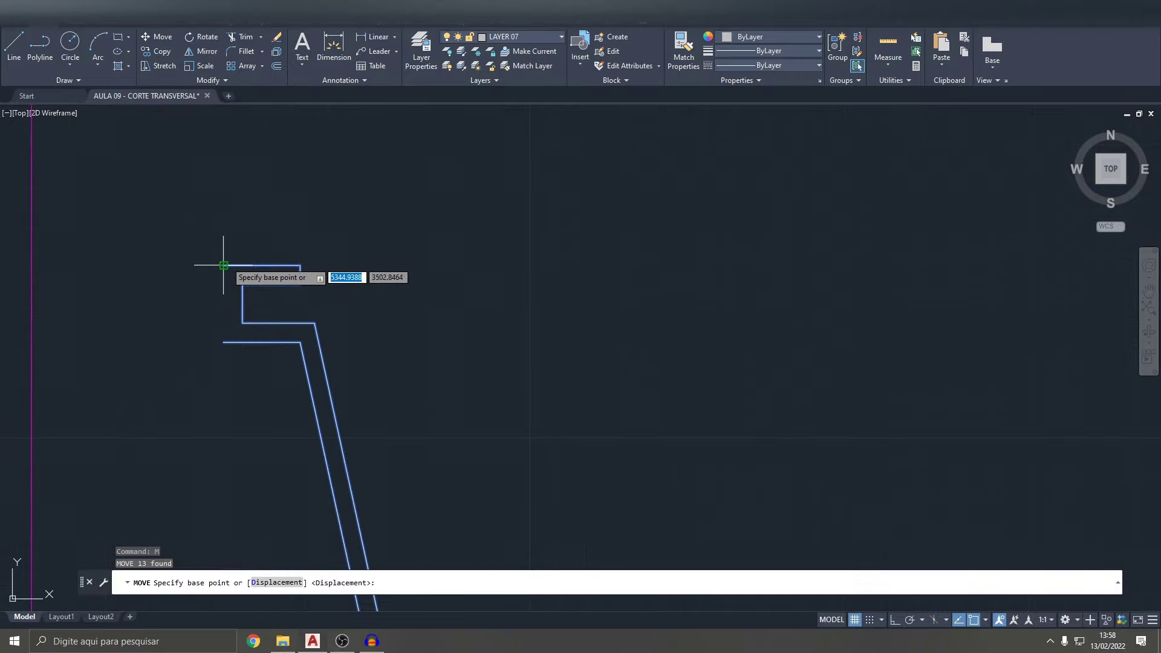
click(223, 265)
scroll(228, 246, down, 2)
scroll(228, 242, up, 2)
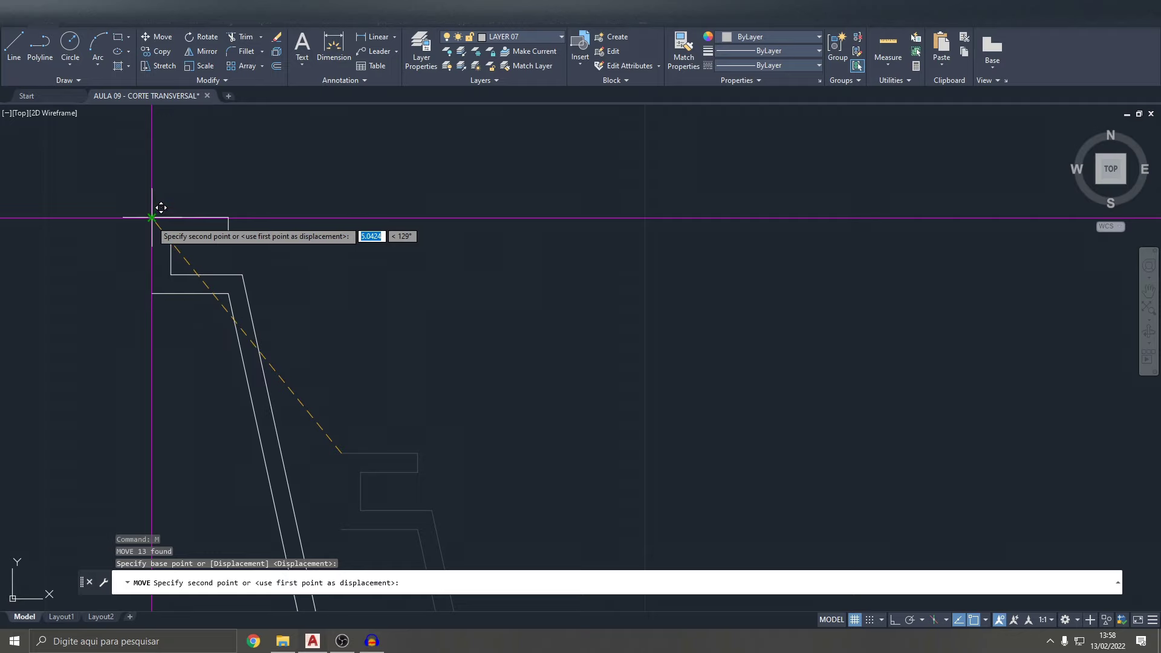
key(Escape)
scroll(337, 267, down, 2)
key(Escape)
scroll(376, 270, down, 3)
scroll(415, 332, down, 2)
middle_drag(534, 345, 565, 337)
middle_drag(267, 303, 631, 307)
- Draw a line from the gutter's inner top edge to the section's upper right corner
click(9, 54)
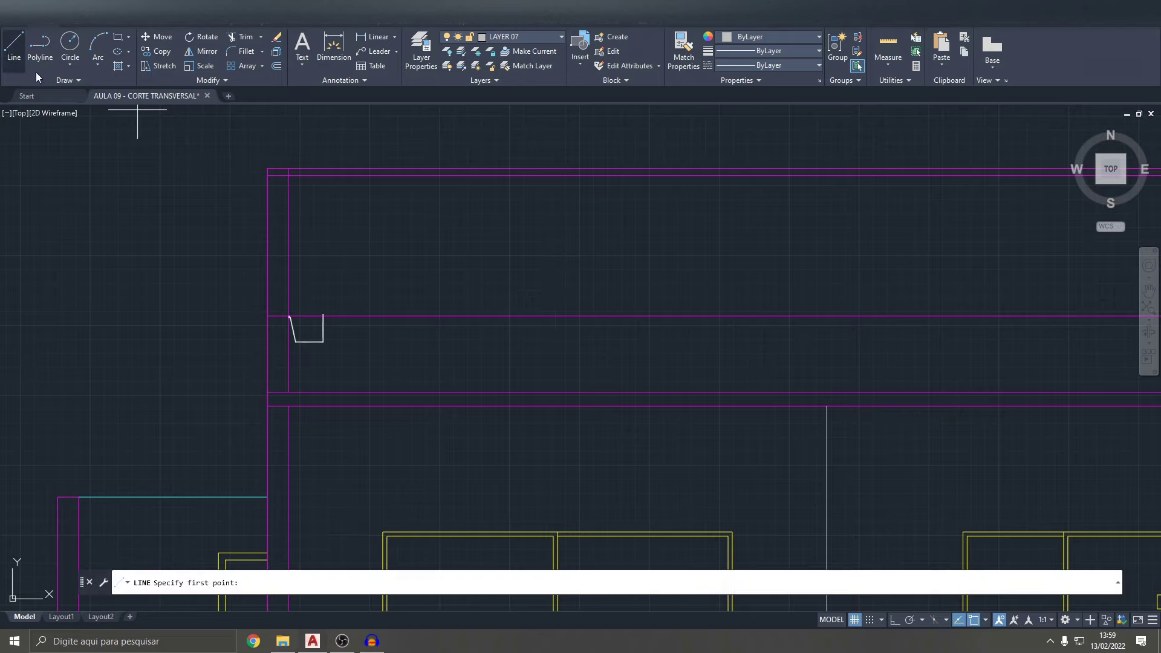
scroll(303, 326, up, 2)
scroll(308, 332, up, 3)
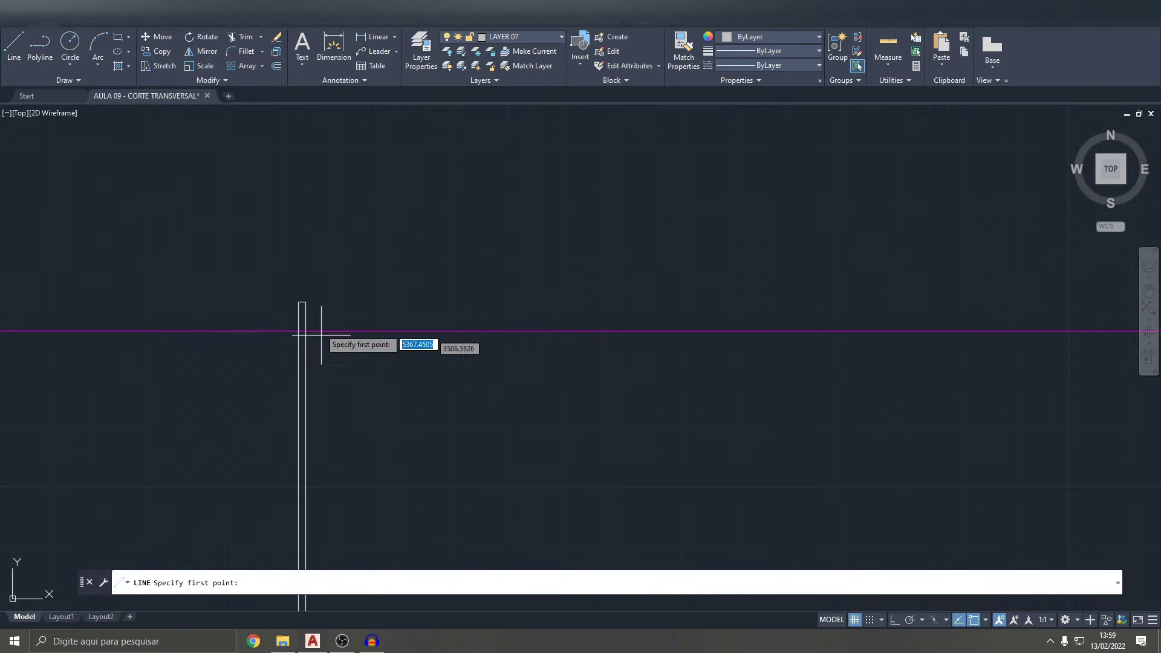
click(299, 301)
scroll(362, 290, down, 2)
scroll(298, 327, down, 3)
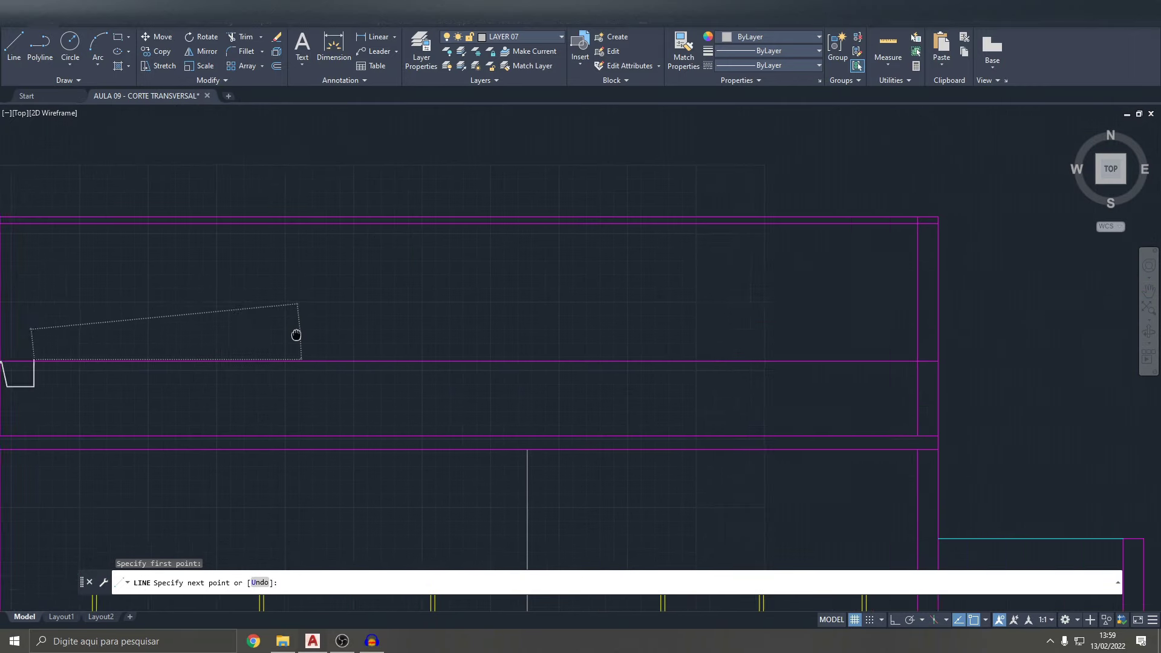
scroll(555, 332, down, 4)
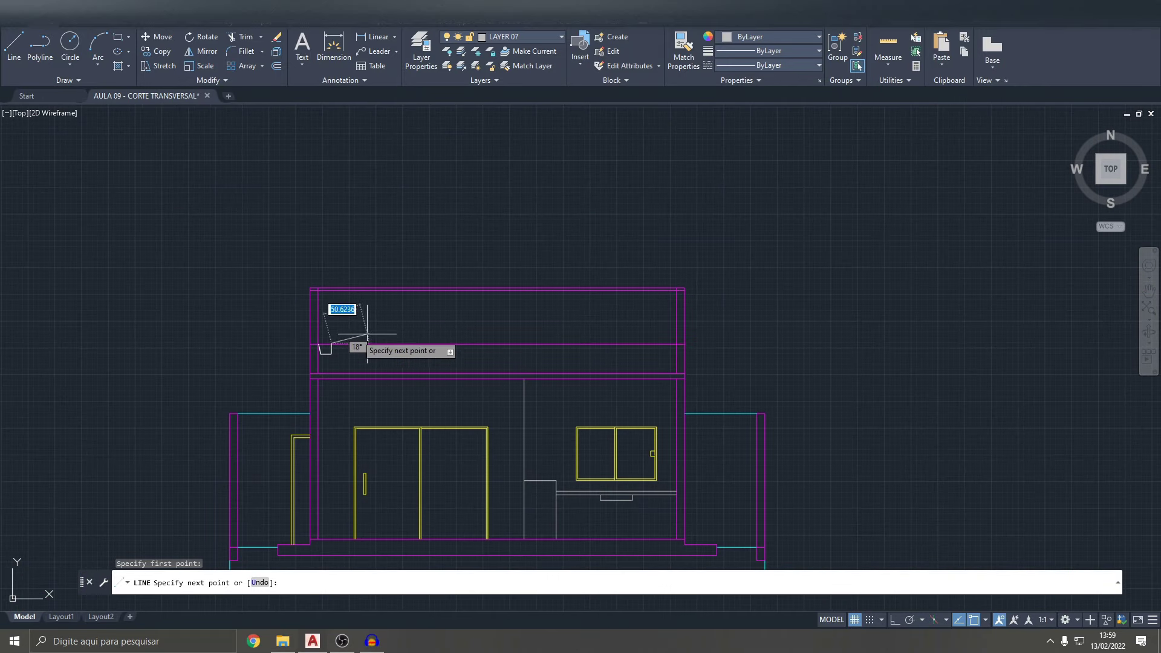
scroll(367, 334, up, 5)
click(458, 327)
scroll(459, 327, down, 3)
key(Escape)
- Grab the sloped line's lower endpoint grip and turn on Ortho with F8 to adjust it
middle_drag(242, 399, 521, 337)
scroll(391, 393, up, 2)
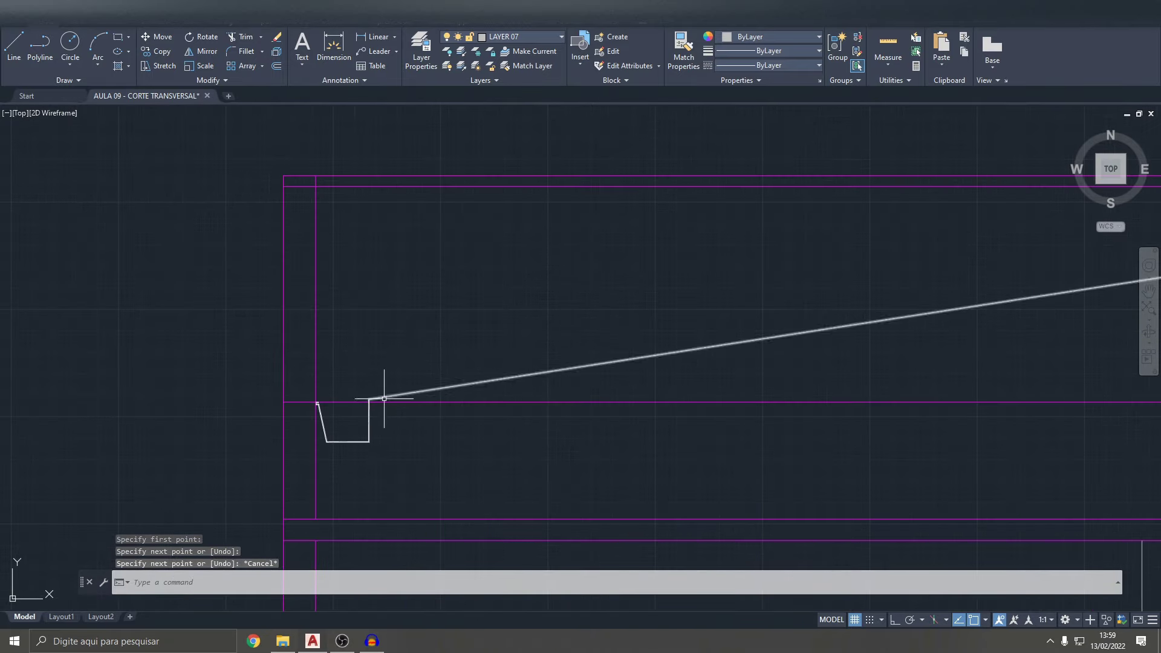
scroll(403, 393, down, 2)
scroll(423, 381, up, 5)
key(Escape)
click(478, 371)
click(451, 369)
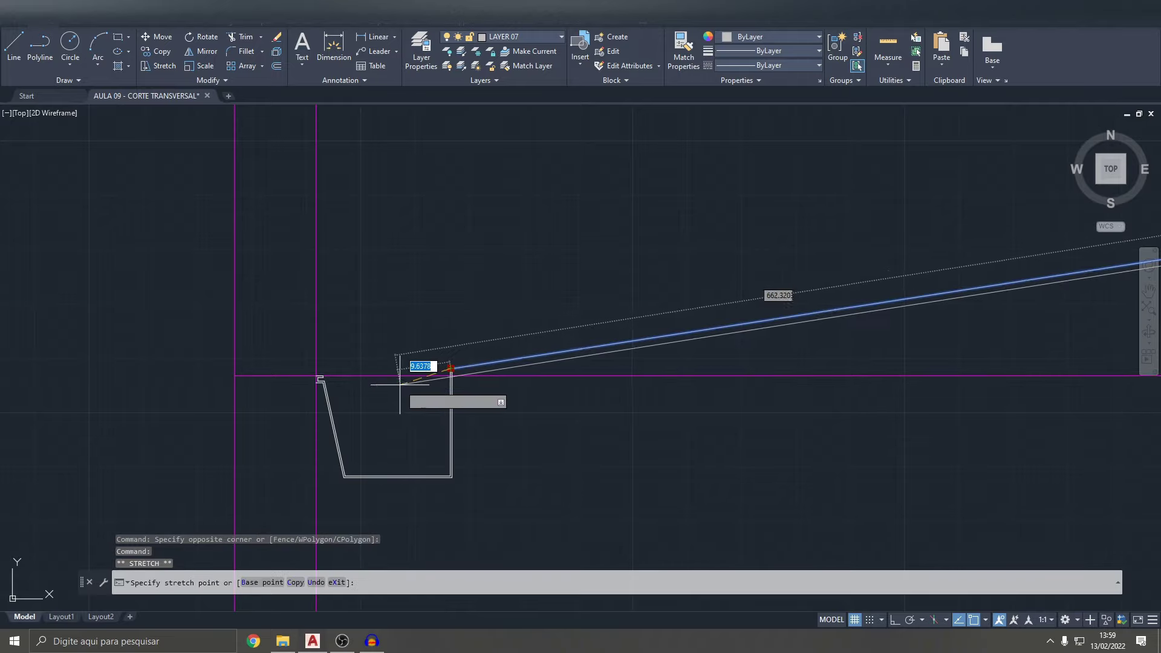
scroll(397, 376, up, 5)
key(F8)
key(Escape)
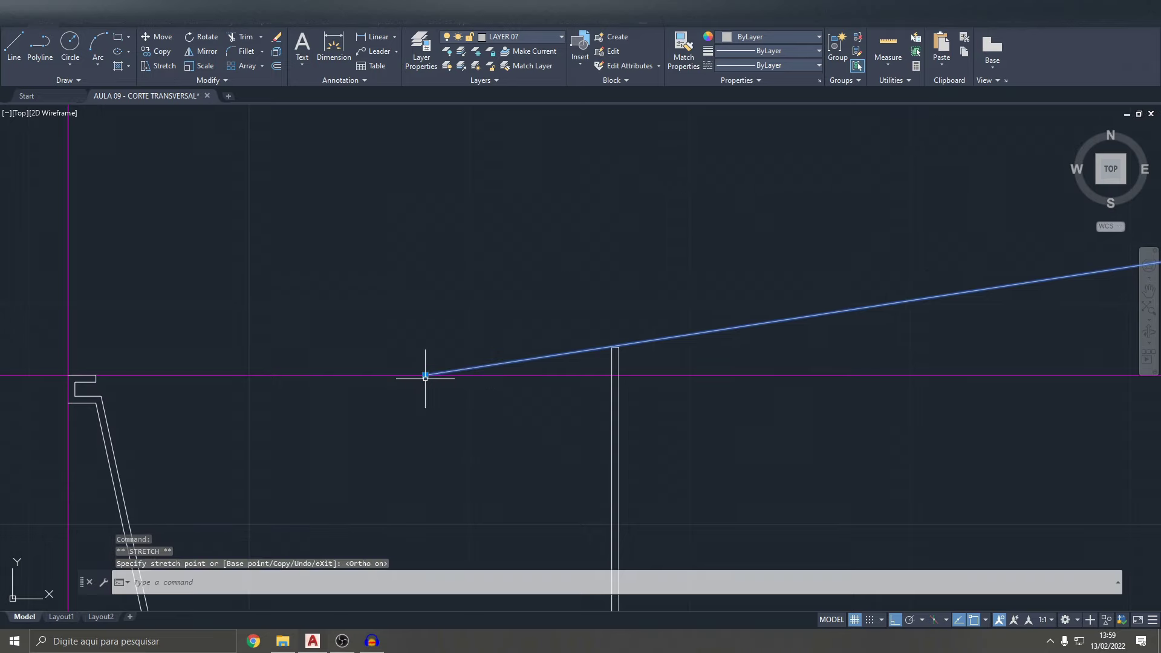
- Reselect the sloped roof line to check it, then clear the selection
scroll(635, 345, up, 6)
click(351, 350)
click(376, 394)
scroll(376, 394, down, 2)
scroll(661, 355, down, 3)
scroll(760, 389, down, 3)
scroll(783, 318, down, 2)
middle_drag(783, 319, 730, 317)
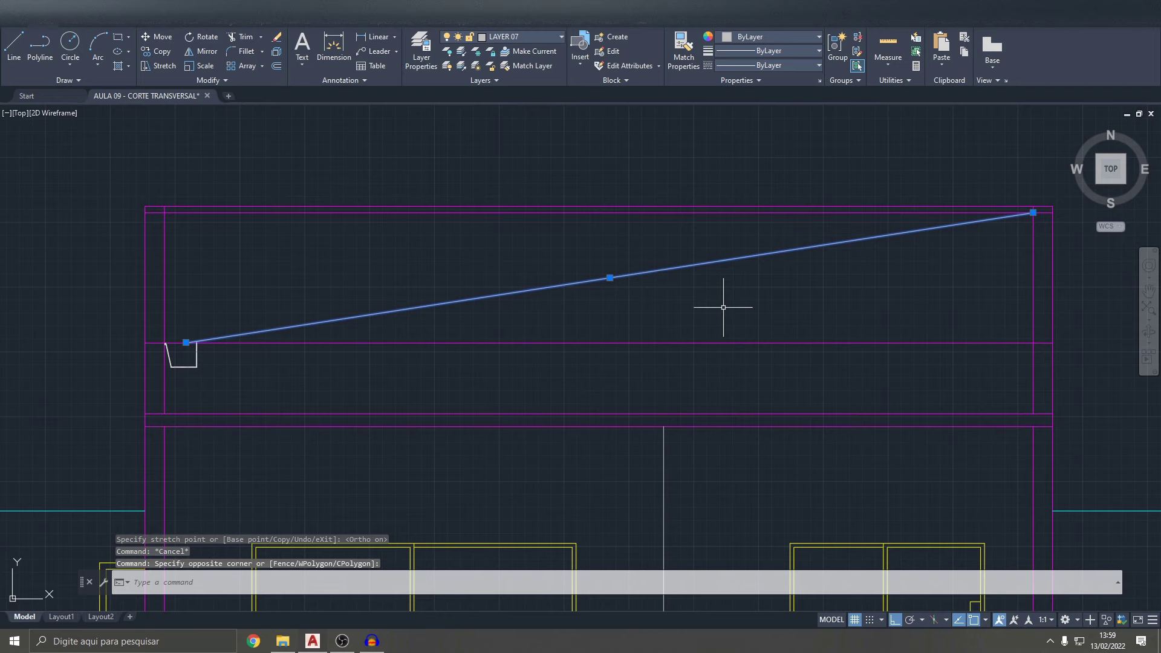
key(Escape)
key(Escape)
key(Escape)
- Offset the sloped roof line 6 units below it
key(Return)
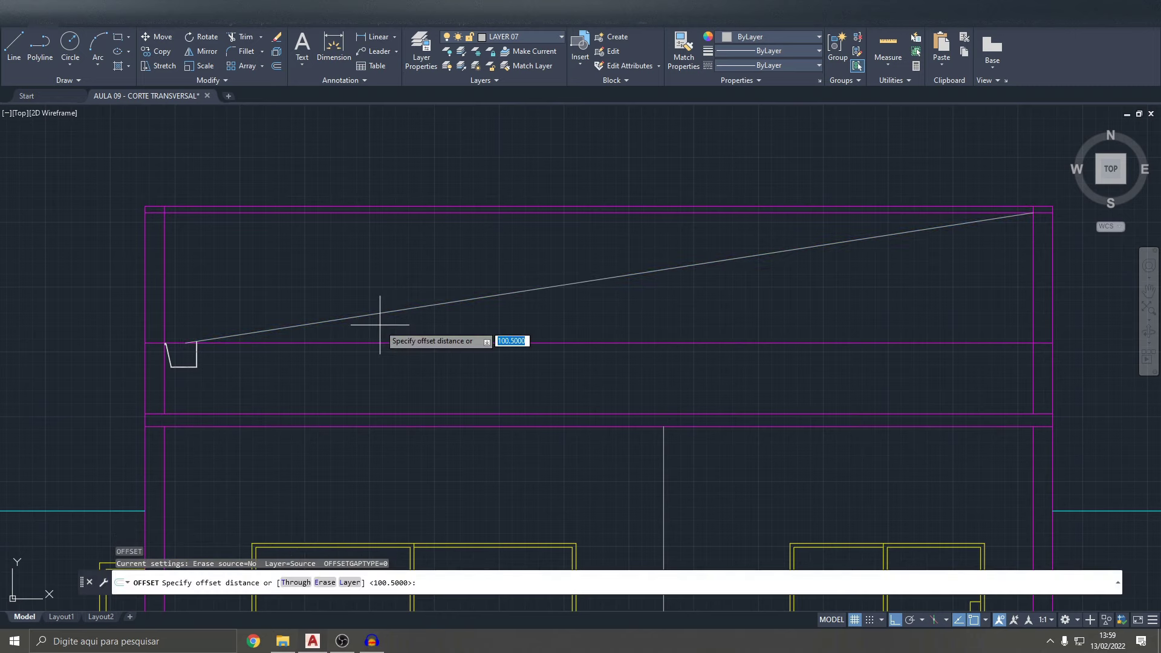
key(Return)
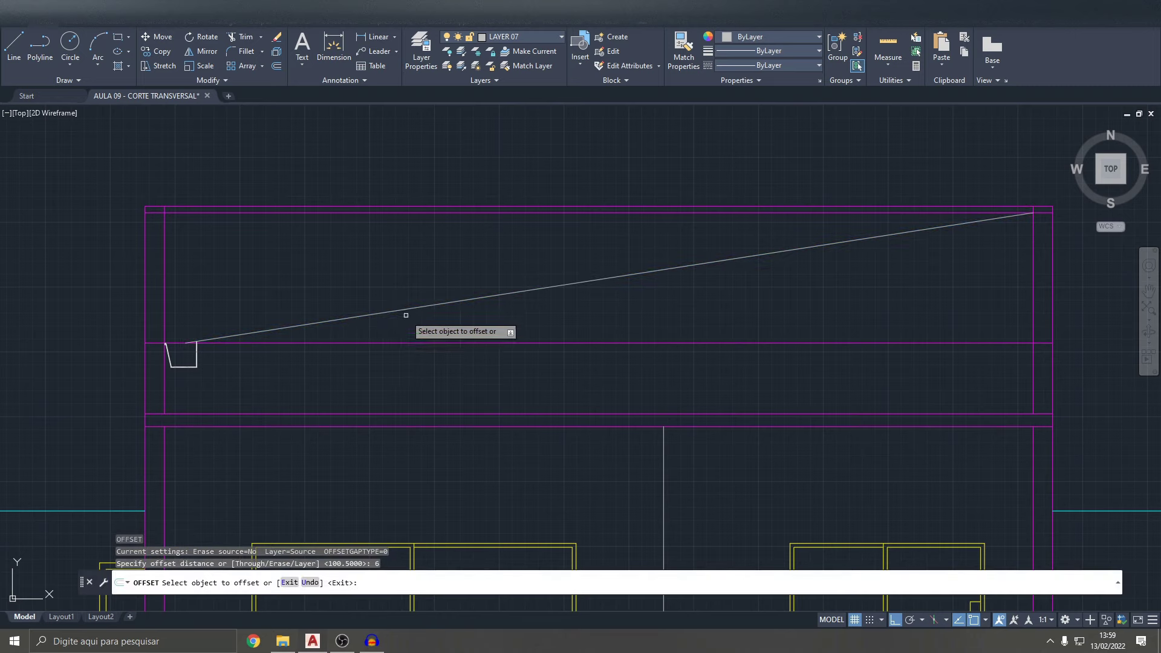
click(446, 304)
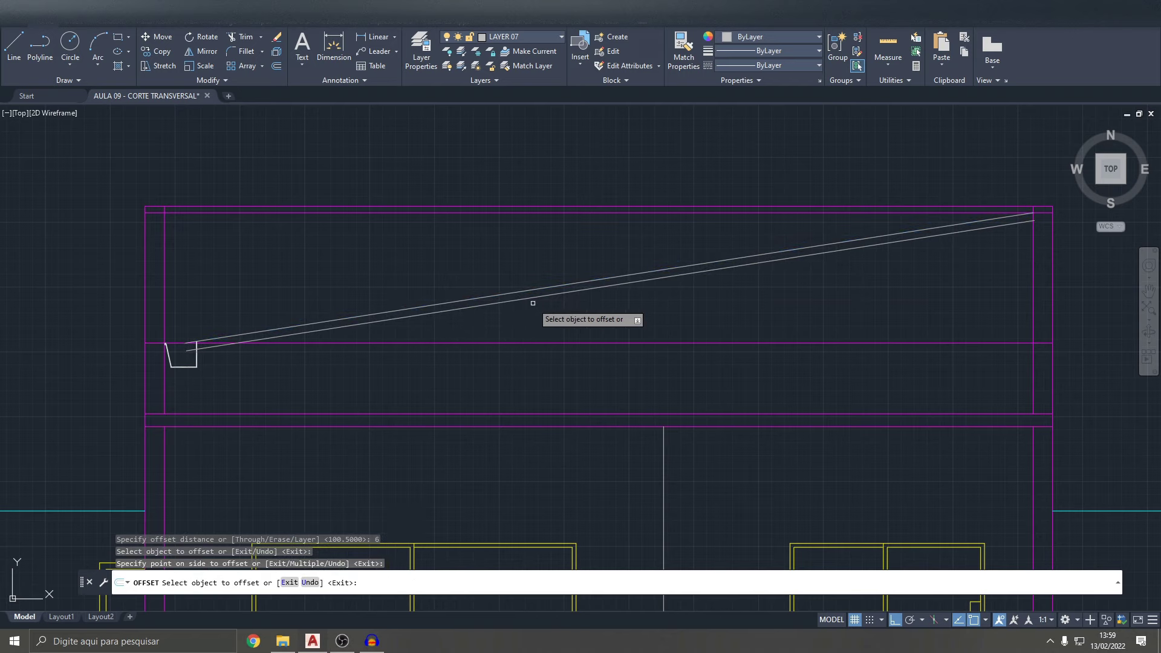
middle_drag(552, 305, 543, 299)
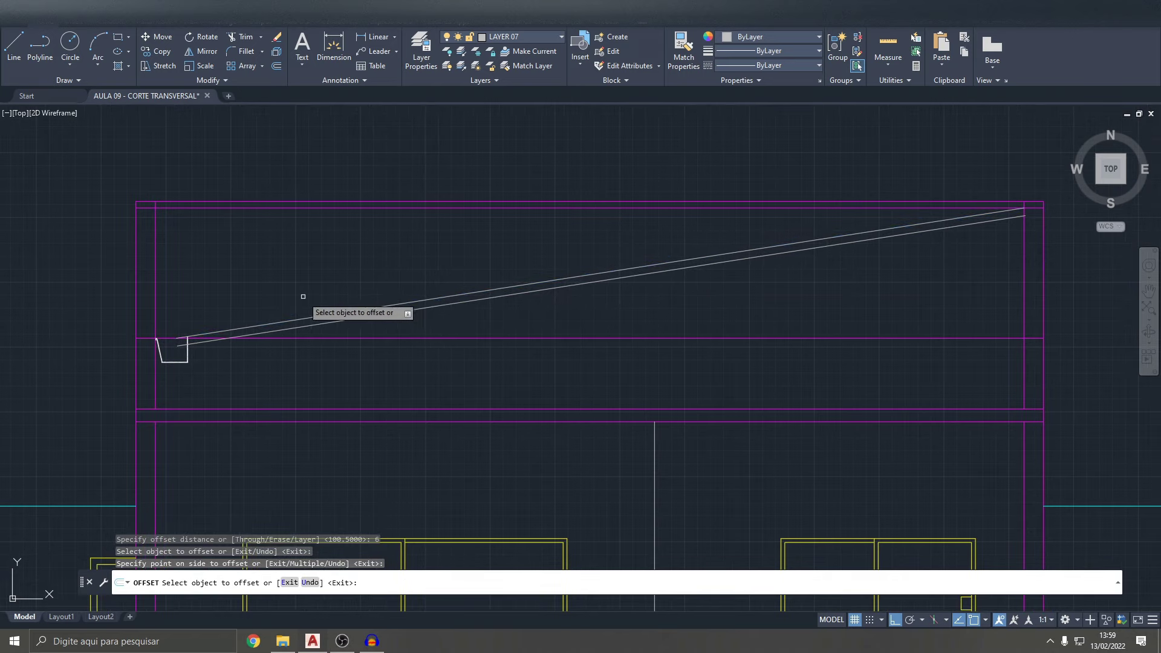
middle_drag(292, 299, 350, 274)
middle_drag(558, 293, 538, 294)
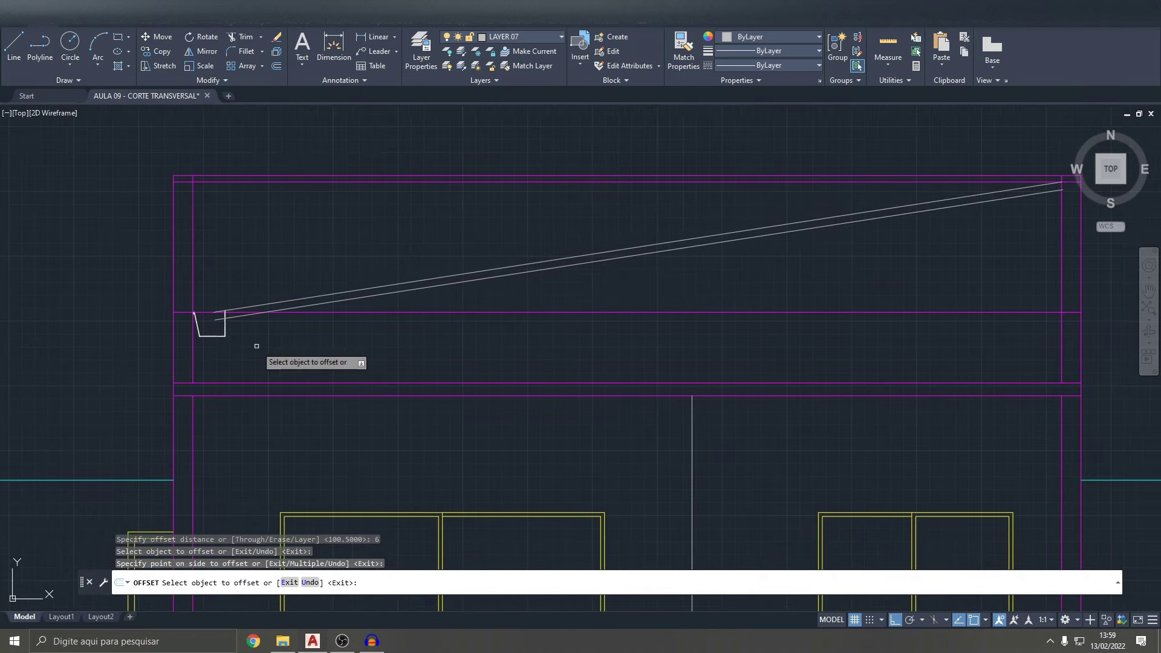
key(Escape)
key(Escape)
- Delete the extra lower sloped line and stretch the roof line's lower end toward the gutter
click(316, 304)
key(Delete)
scroll(266, 309, up, 2)
click(281, 303)
scroll(371, 373, up, 2)
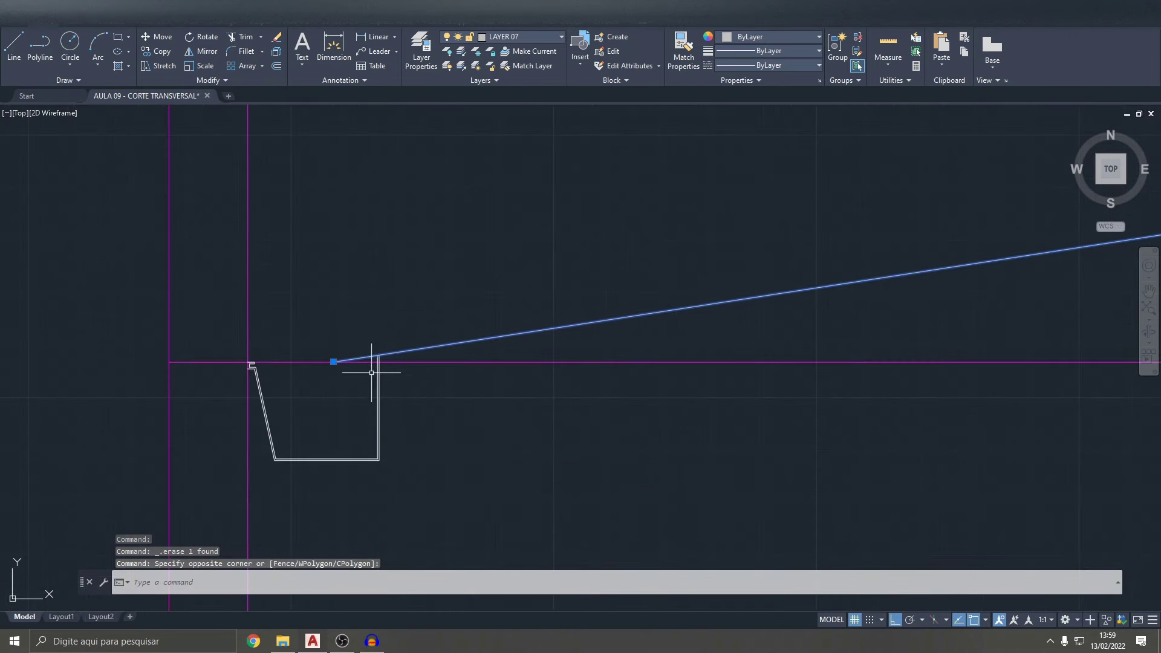
click(333, 362)
scroll(333, 344, up, 2)
scroll(333, 343, up, 2)
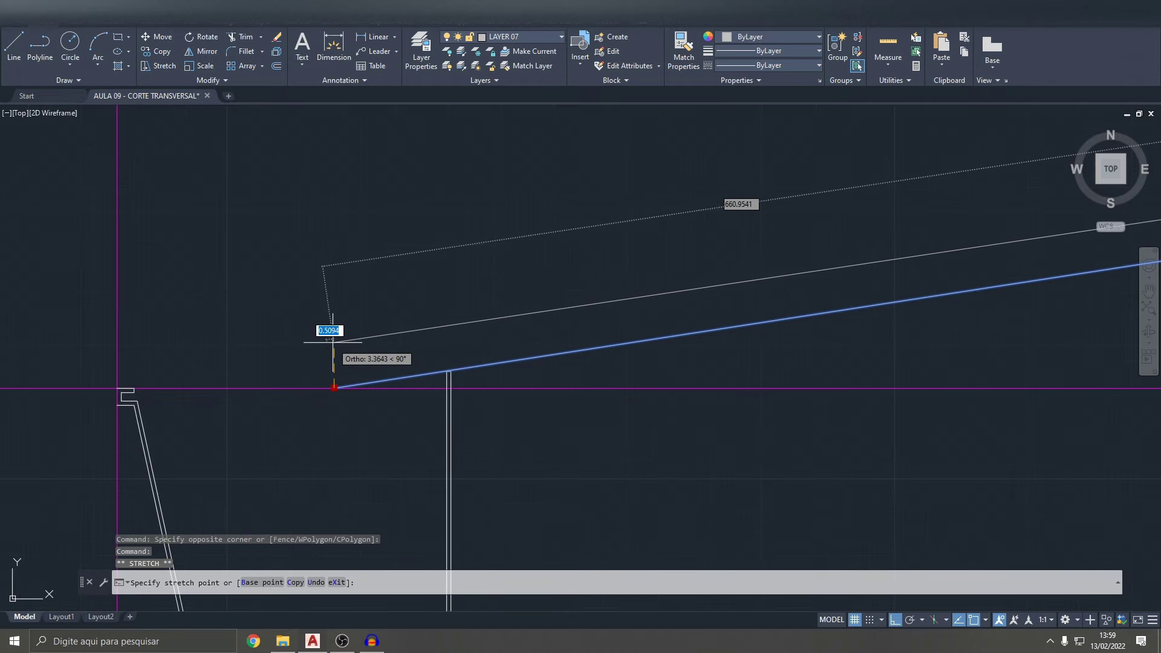
click(331, 342)
key(Escape)
scroll(363, 363, down, 5)
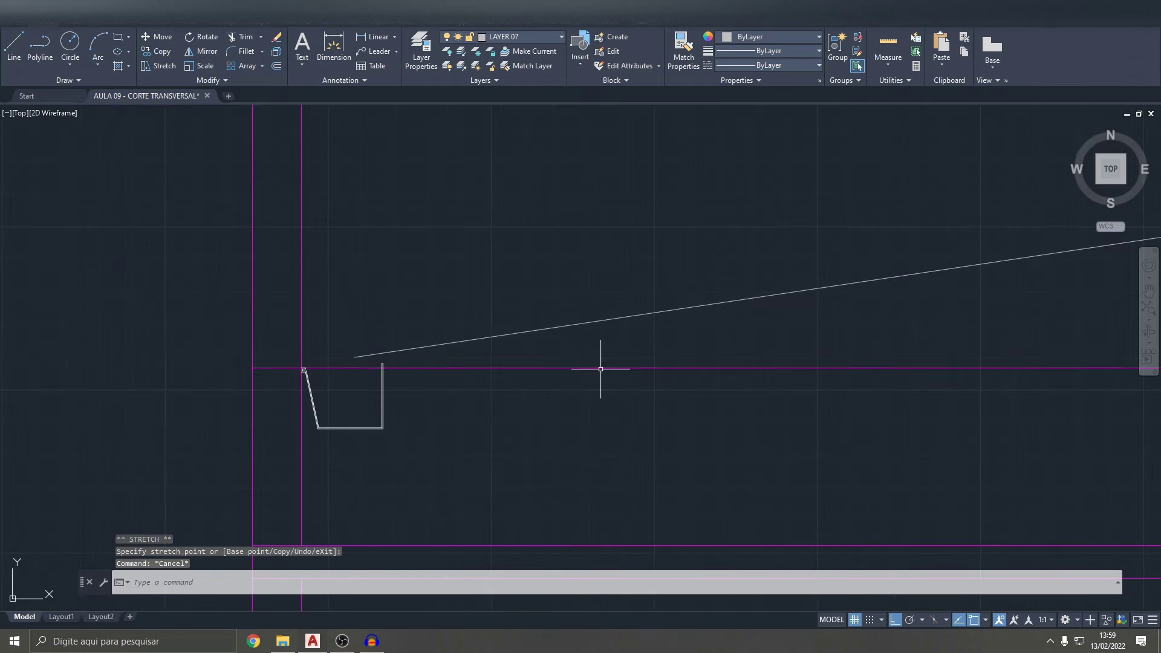
- Offset a new copy below the sloped roof line and bring its gutter end into view
text(o)
key(Return)
key(Return)
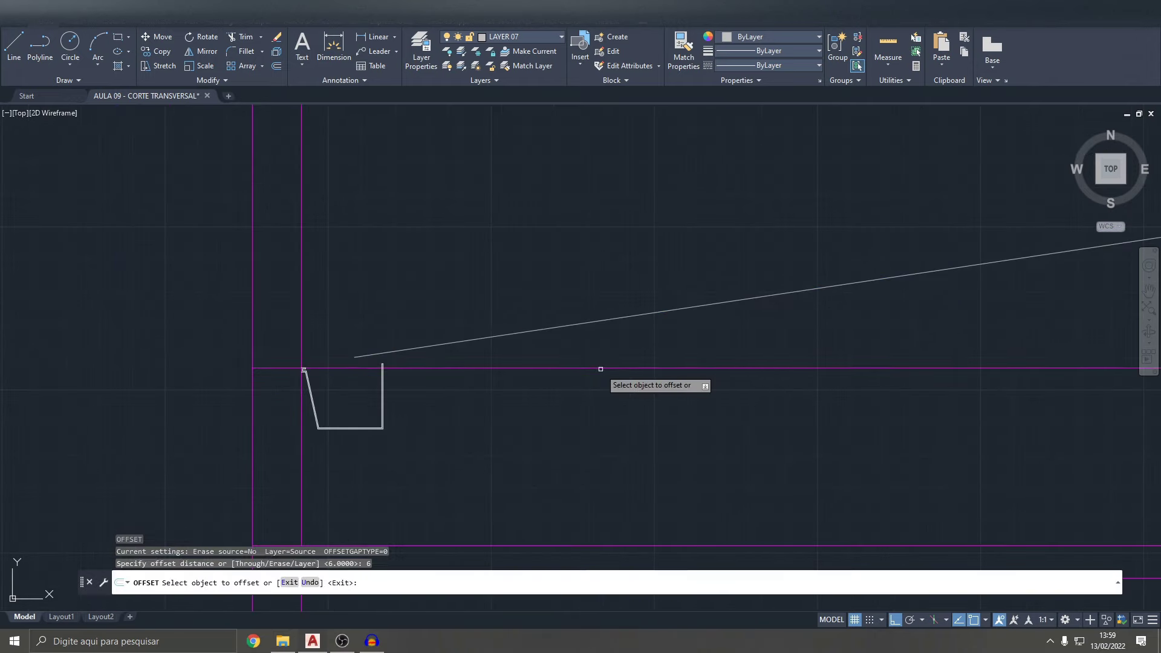
click(575, 325)
click(586, 332)
scroll(617, 337, down, 5)
scroll(756, 291, up, 3)
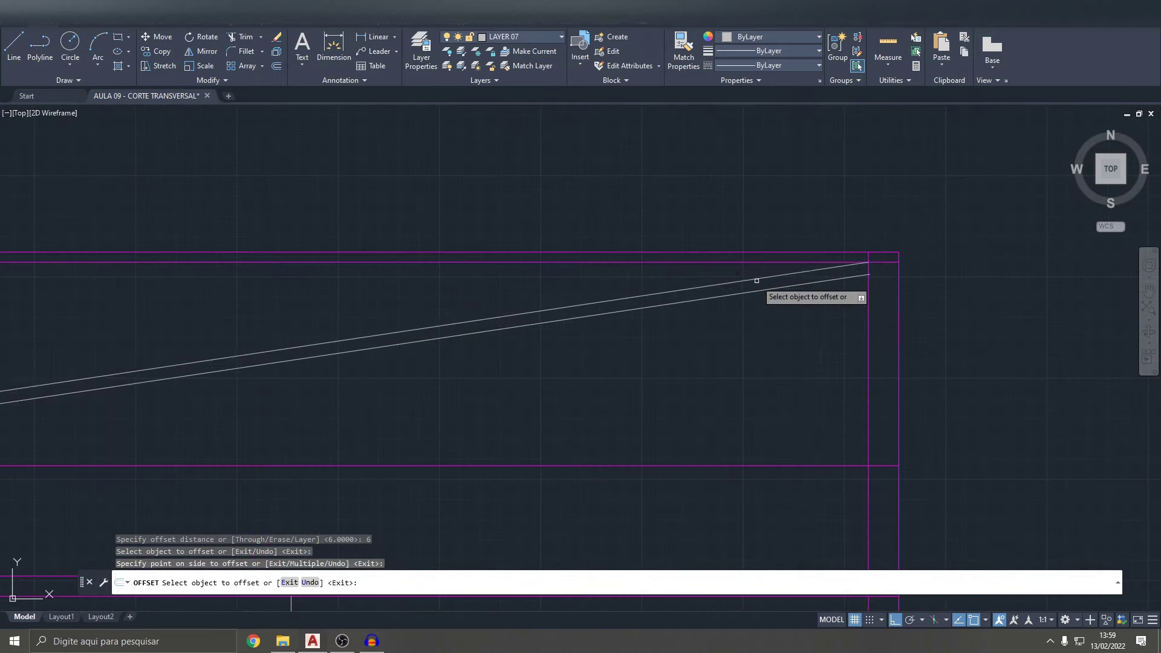
middle_drag(769, 272, 605, 339)
scroll(334, 353, up, 5)
key(Escape)
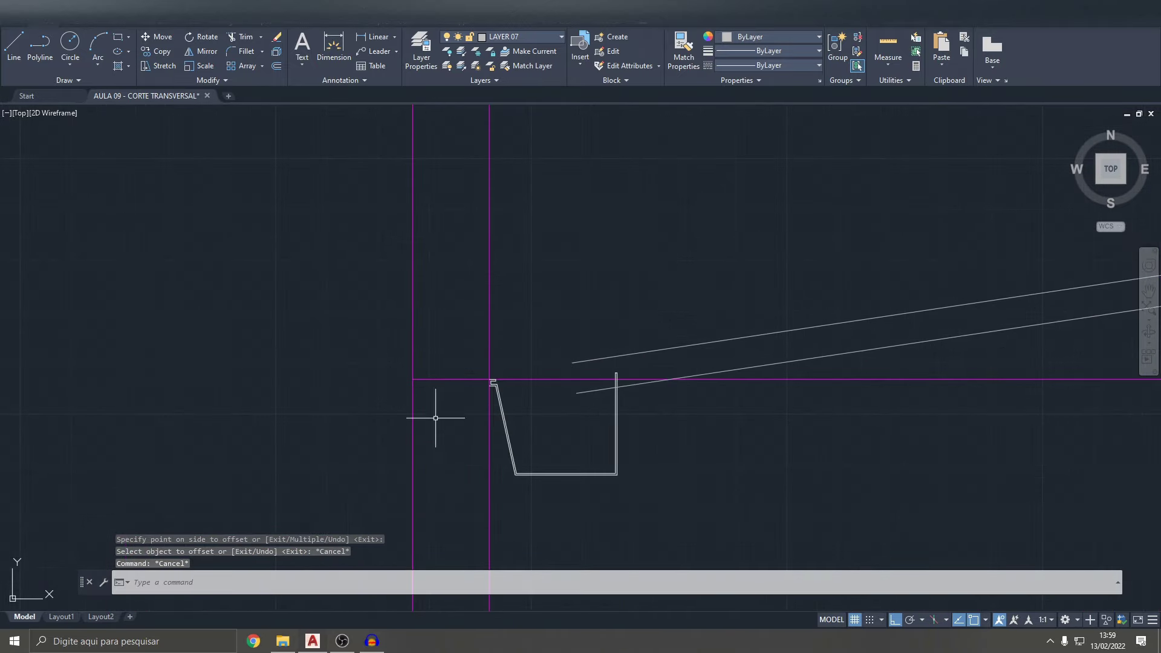
click(13, 46)
- Cap the roof slab's gutter end with a line and trim the vertical lines above the edge
click(573, 363)
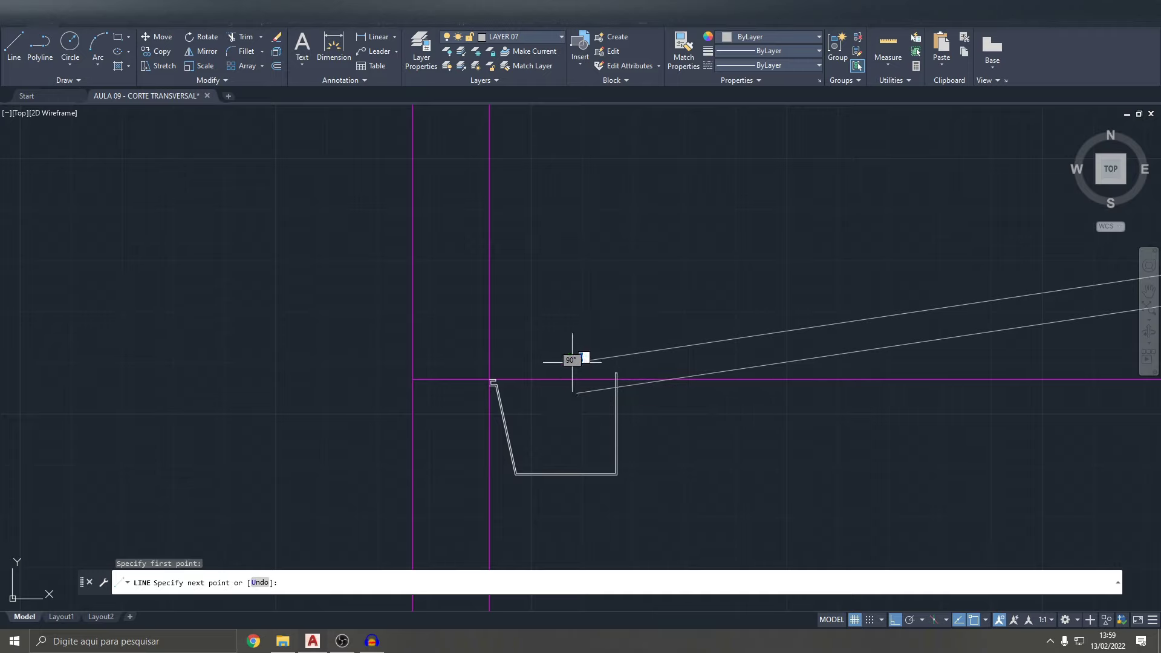
click(577, 392)
key(Escape)
text(tr)
key(Return)
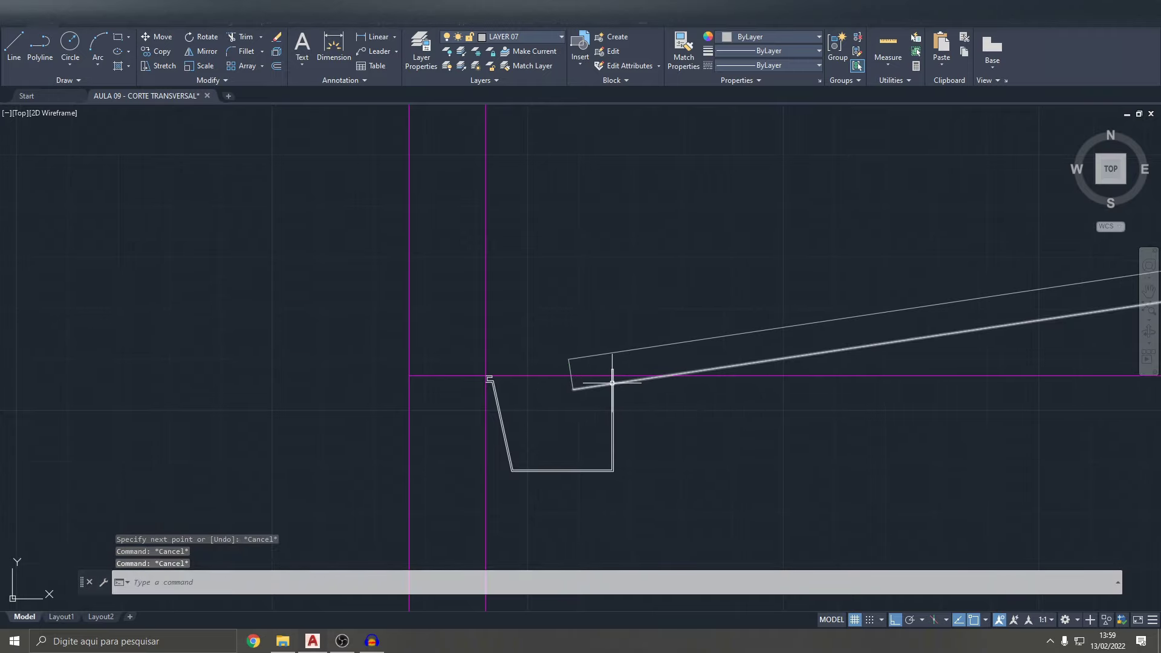
click(611, 380)
scroll(614, 384, up, 5)
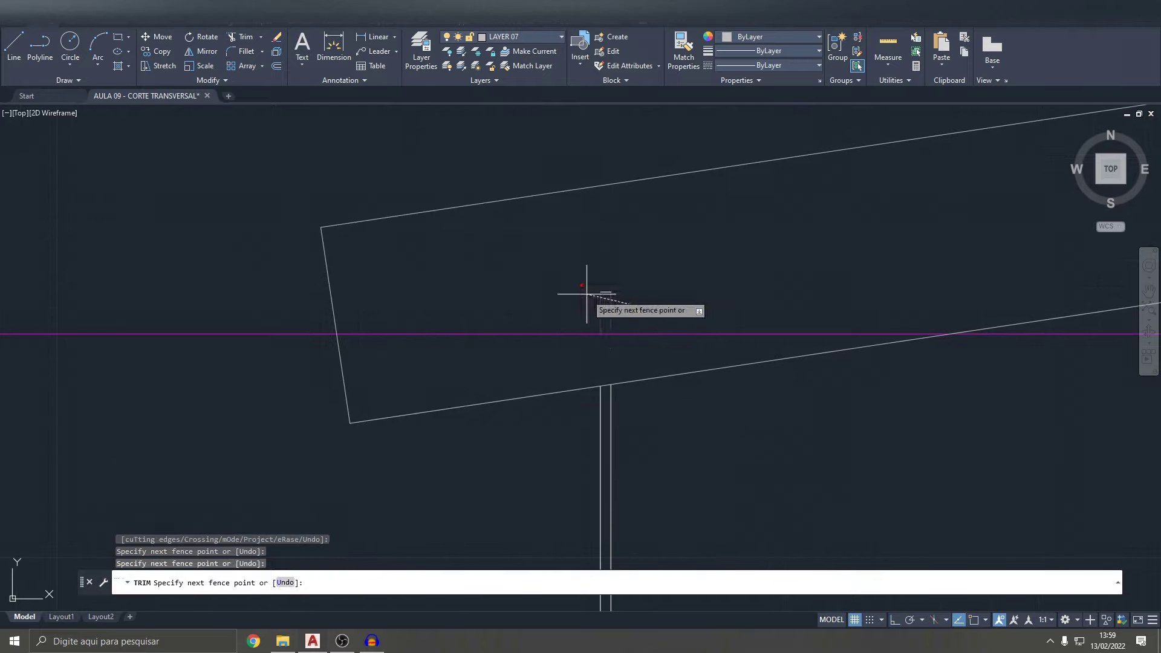
key(Return)
key(Escape)
key(Escape)
- Delete the two stray purple horizontal lines
click(532, 319)
scroll(532, 318, down, 3)
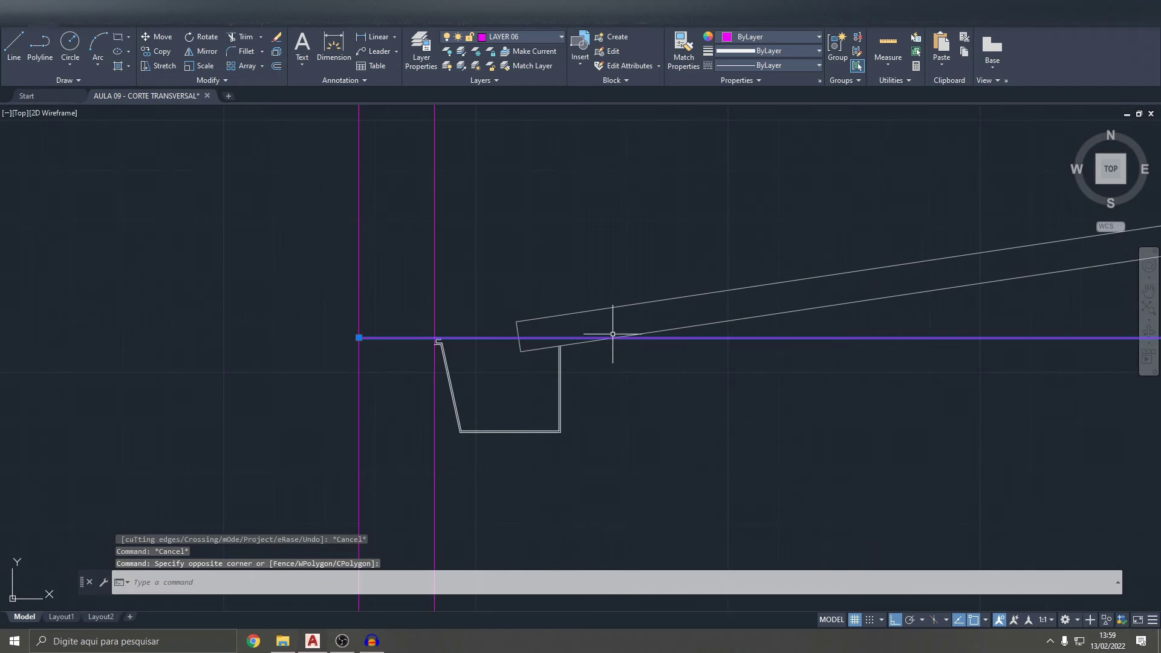
key(Delete)
scroll(615, 332, down, 4)
scroll(700, 363, up, 2)
scroll(815, 288, up, 2)
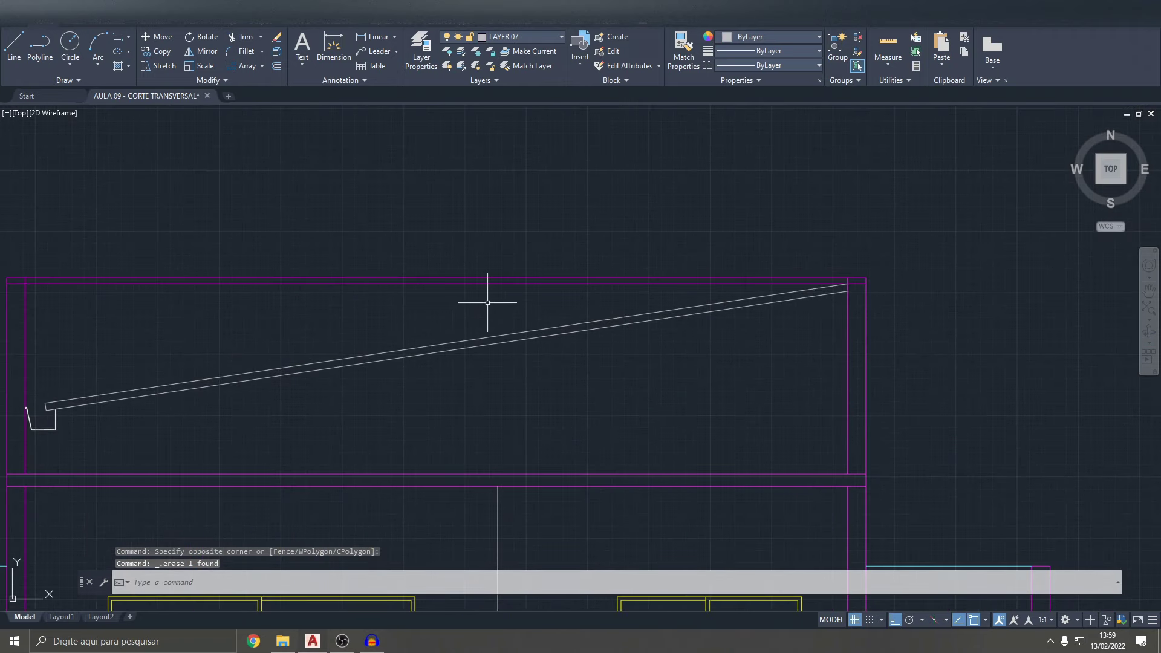
click(482, 282)
key(Delete)
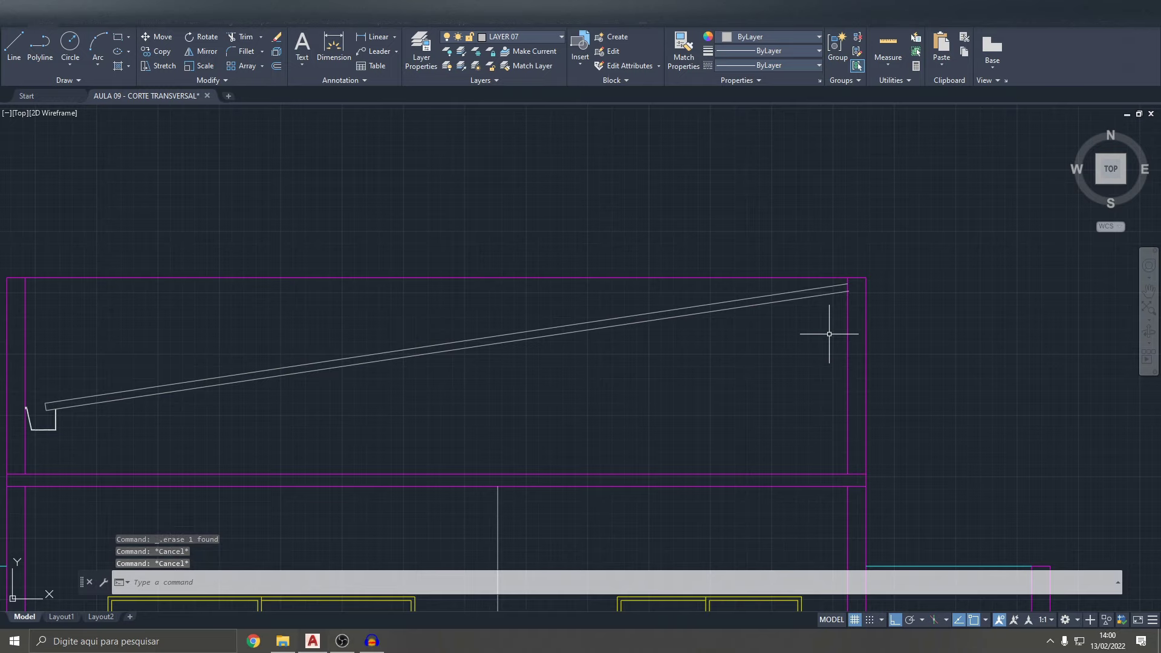
- Trim the lower roof line's overhang past the wall at the right end
text(tr)
key(Return)
scroll(838, 306, up, 3)
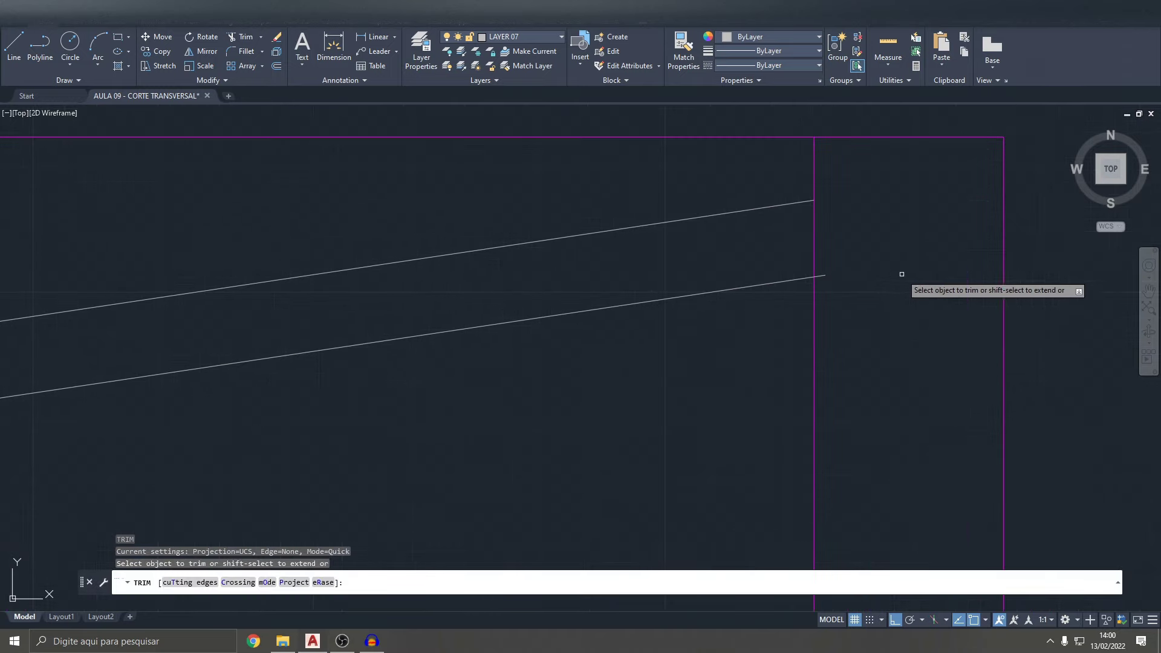
click(825, 278)
scroll(825, 278, down, 5)
mouse_move(556, 384)
middle_down()
mouse_move(228, 364)
mouse_move(114, 394)
middle_up()
scroll(480, 342, down, 4)
scroll(473, 345, up, 5)
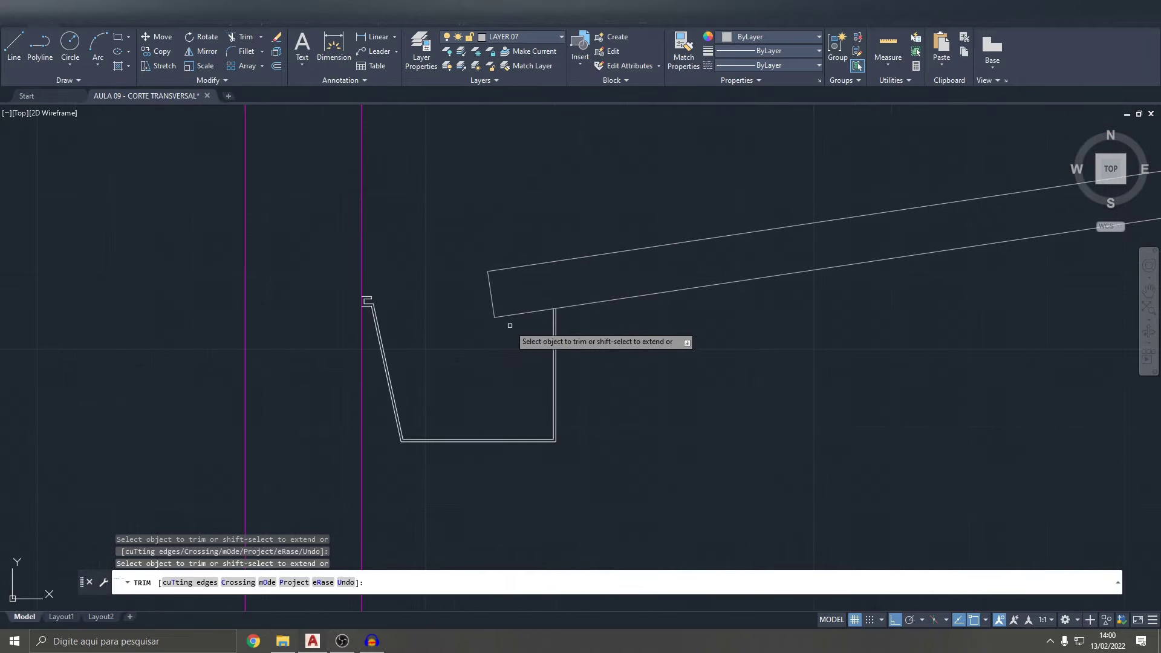
key(Escape)
key(Escape)
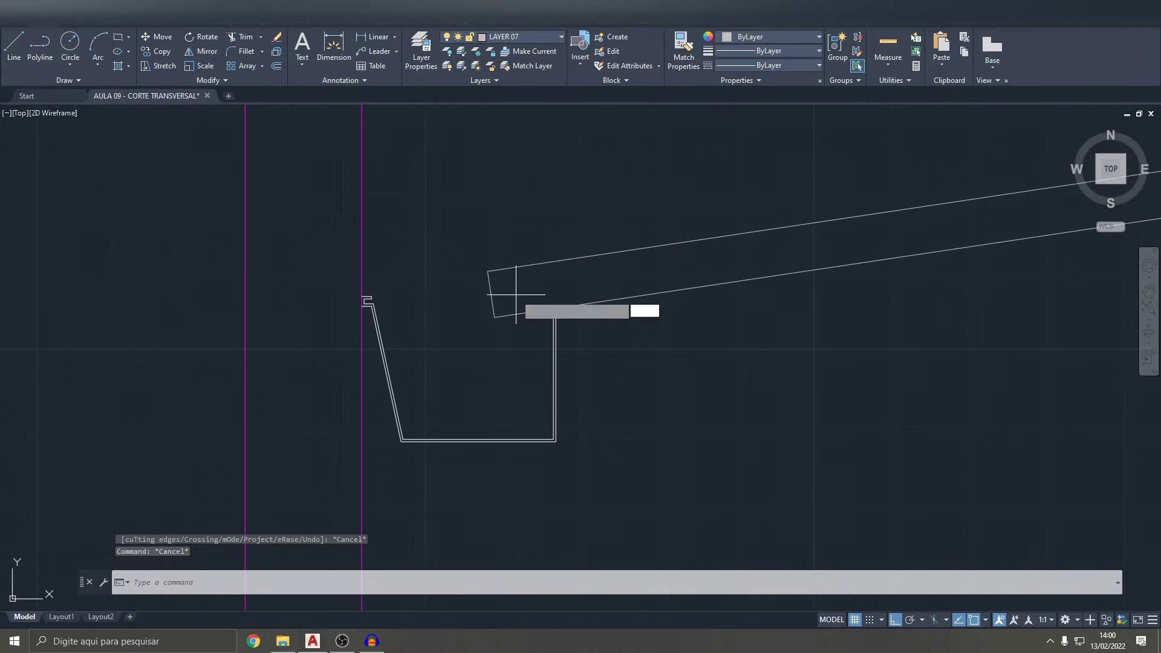
text(5)
- Offset the short left roof edge by 5 and trim the lines at the left end
key(Return)
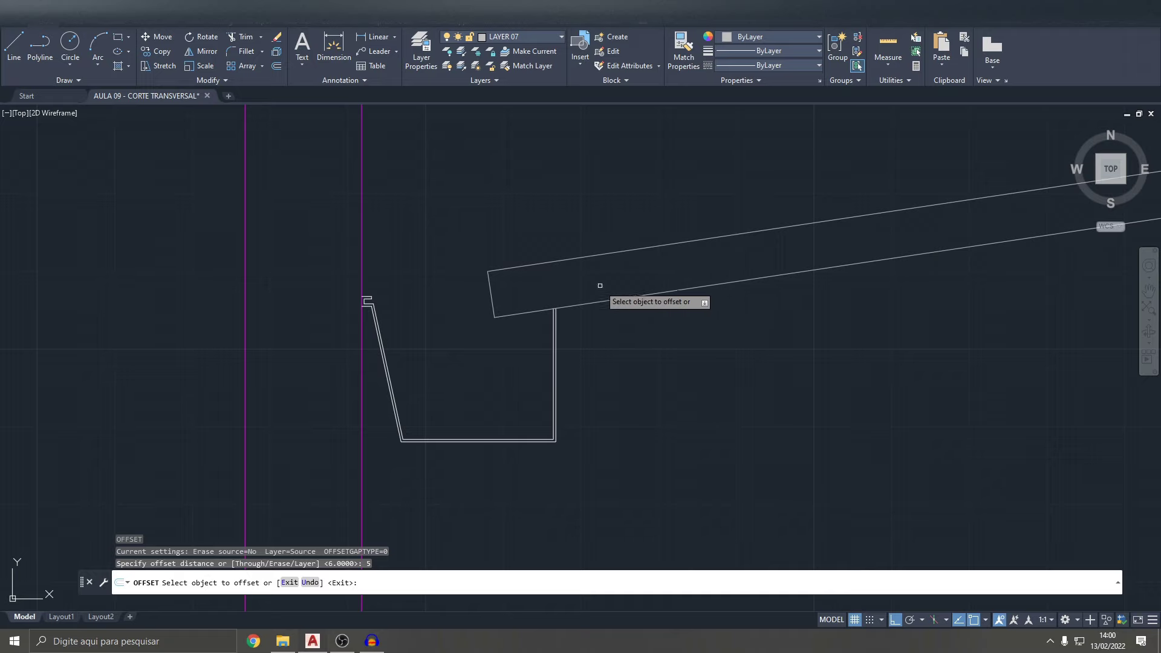
click(491, 292)
click(534, 293)
key(Escape)
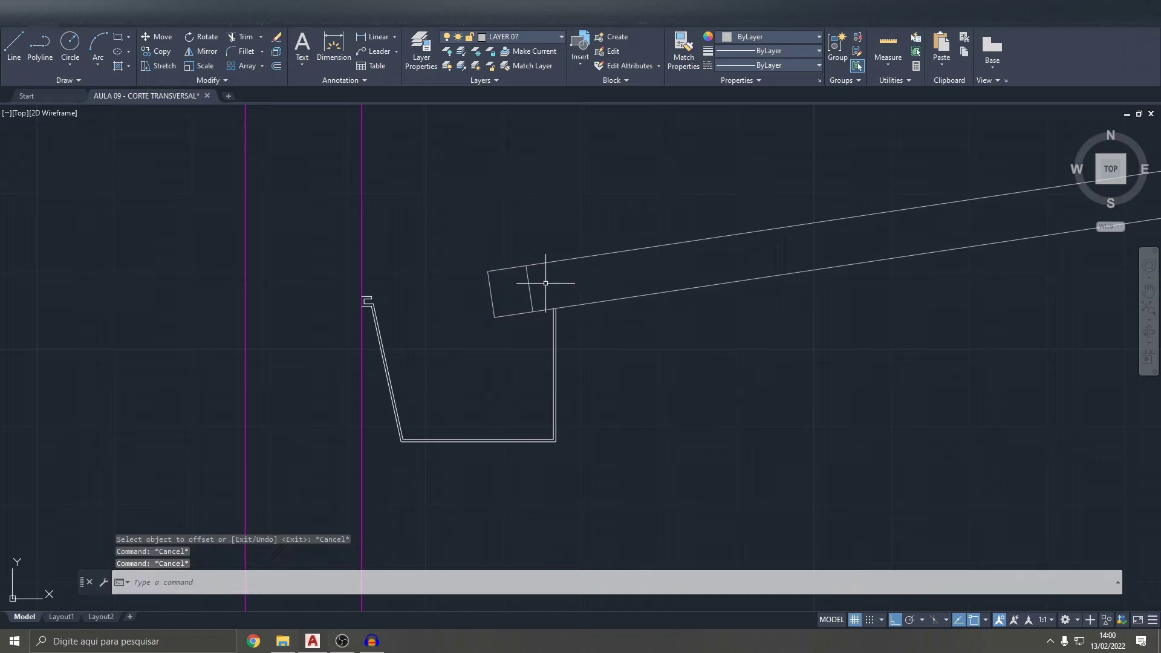
text(tr)
key(Return)
click(501, 302)
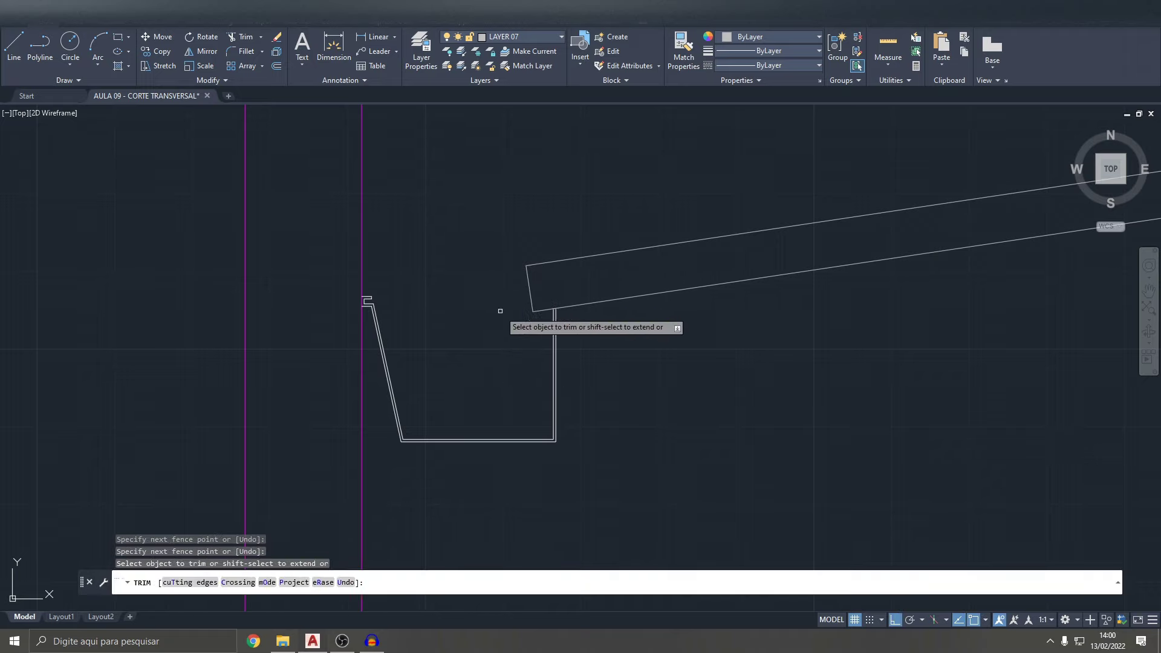
scroll(602, 342, down, 8)
key(Escape)
middle_drag(727, 347, 562, 302)
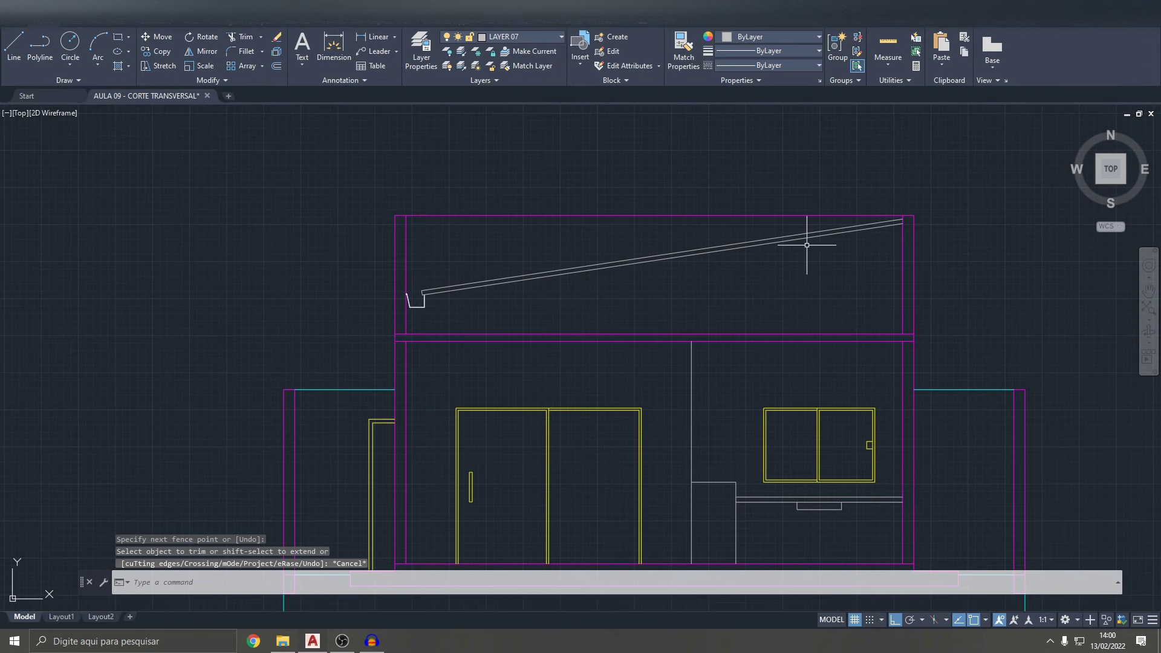
- Match the grey interior line's properties onto the gutter lines using two selection windows
key(Escape)
key(Escape)
scroll(605, 239, down, 2)
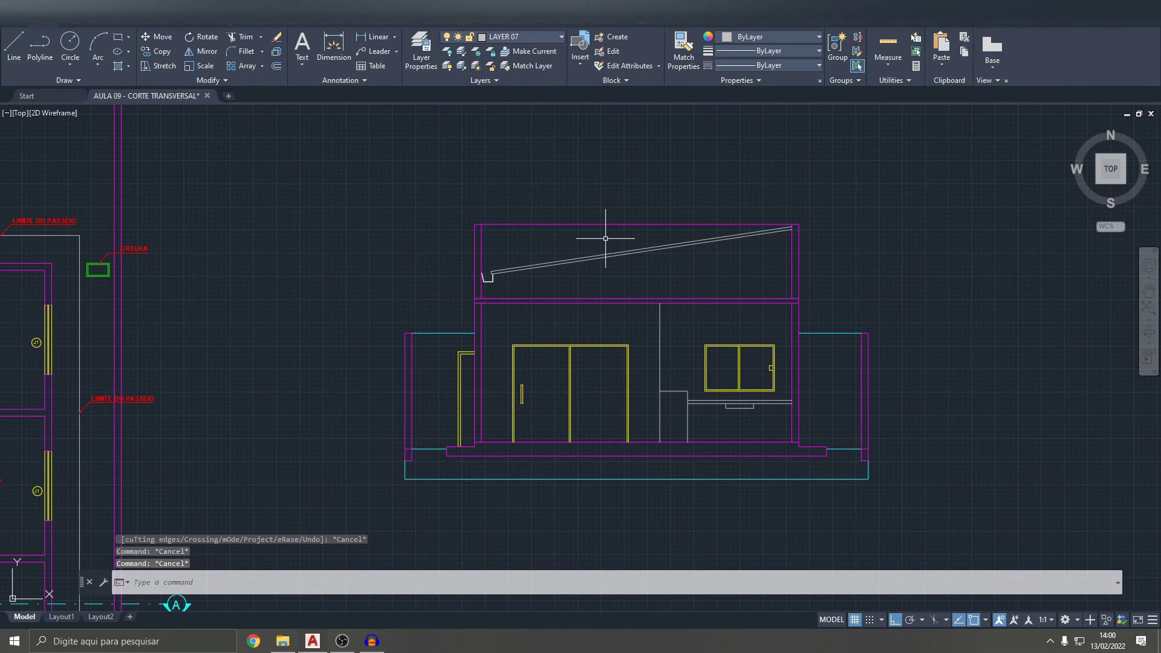
scroll(544, 254, up, 3)
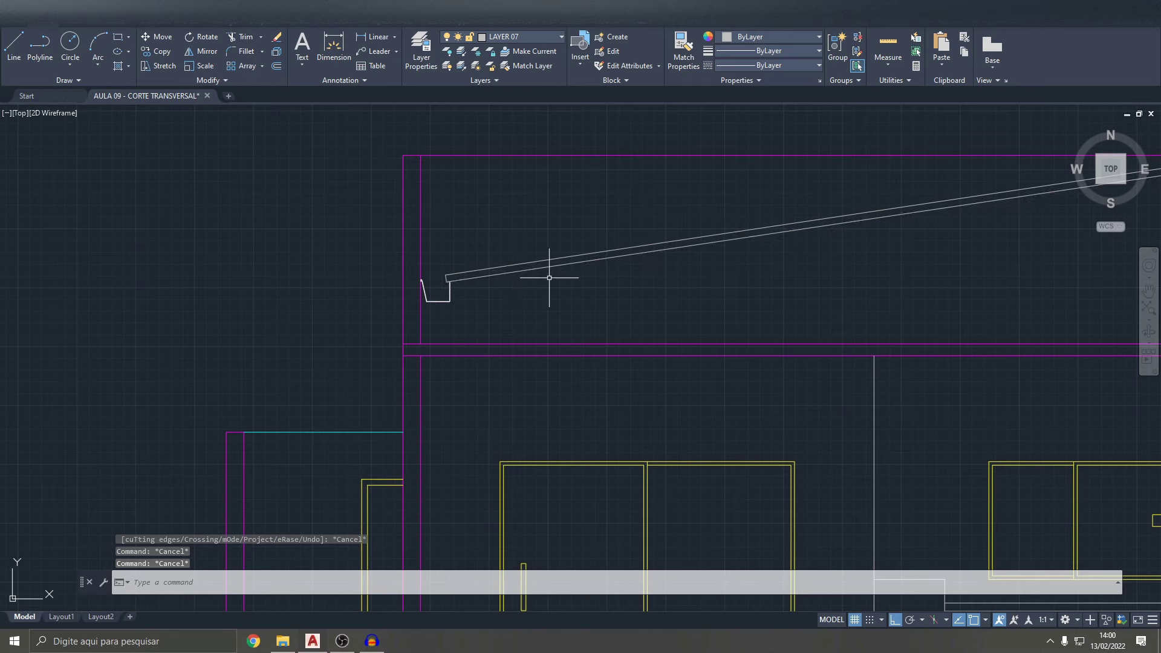
scroll(496, 275, up, 1)
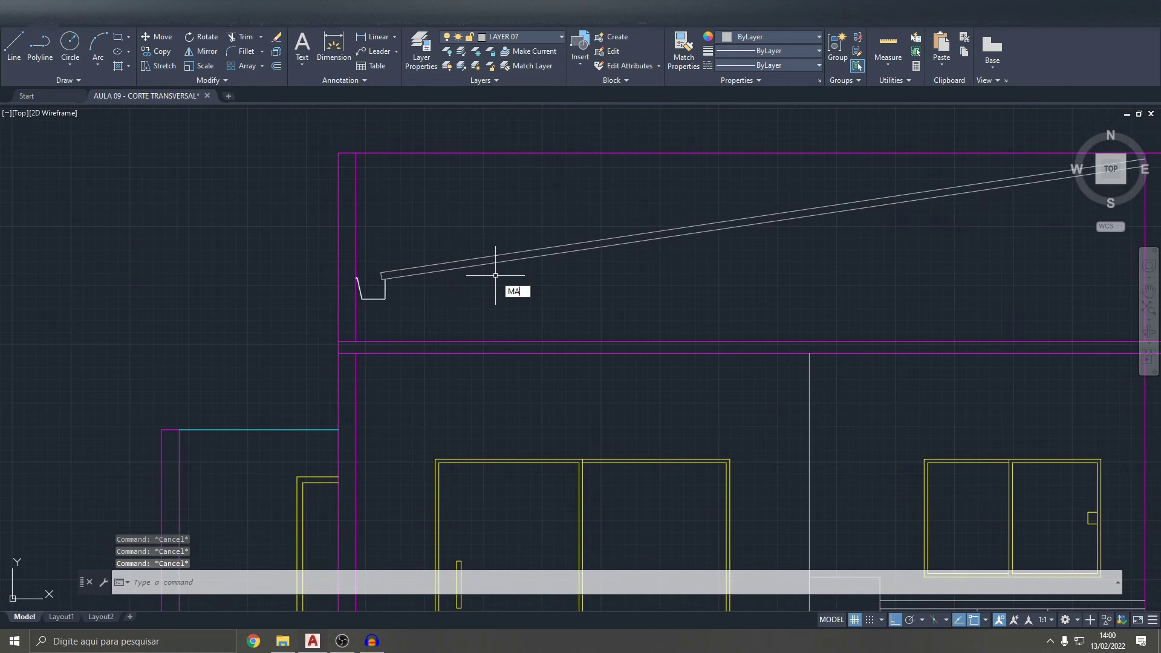
key(Return)
scroll(493, 277, down, 3)
scroll(638, 307, up, 3)
click(638, 306)
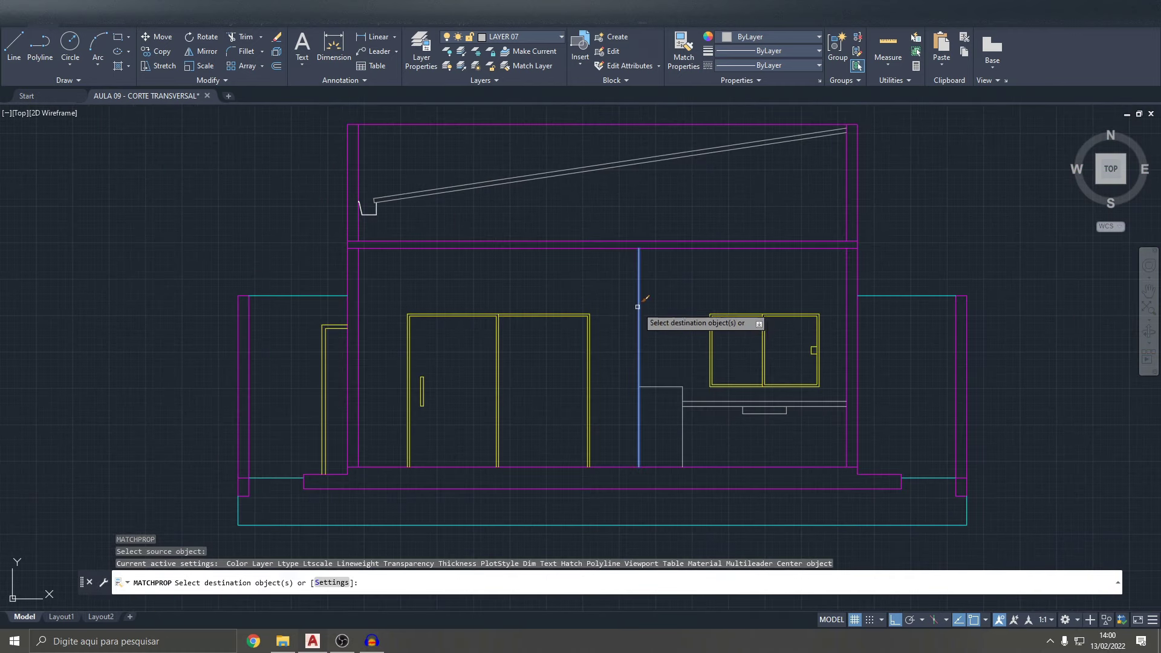
scroll(390, 216, up, 5)
click(424, 217)
click(350, 121)
click(273, 115)
click(413, 226)
- Cancel a stray window at the roof's right end, save the drawing, and shift the view right
scroll(414, 226, down, 1)
scroll(765, 330, up, 1)
scroll(732, 197, down, 2)
scroll(738, 199, up, 2)
scroll(738, 197, up, 1)
click(767, 228)
scroll(737, 194, down, 5)
key(Escape)
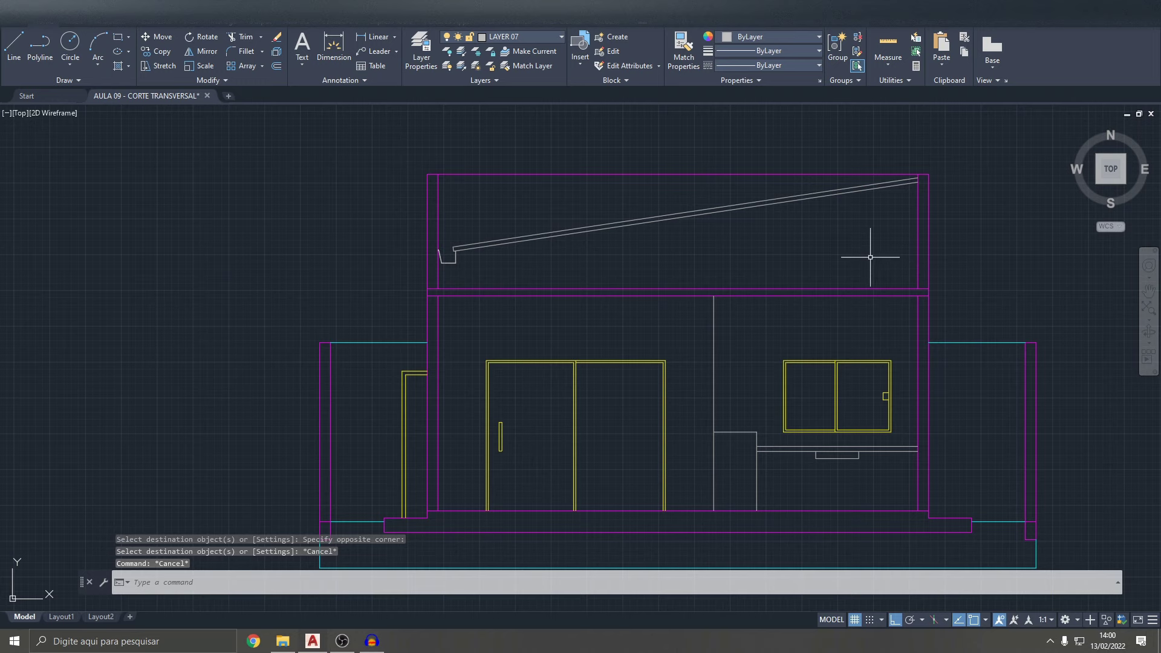
scroll(446, 194, up, 4)
scroll(586, 298, down, 4)
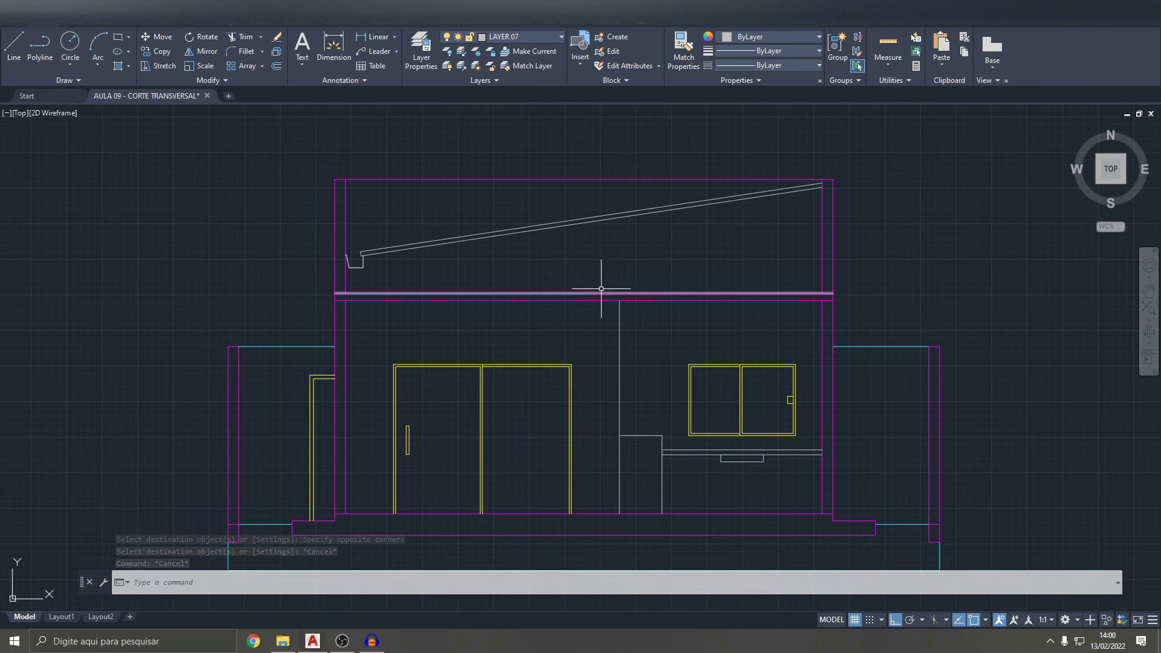
key(Escape)
key(Escape)
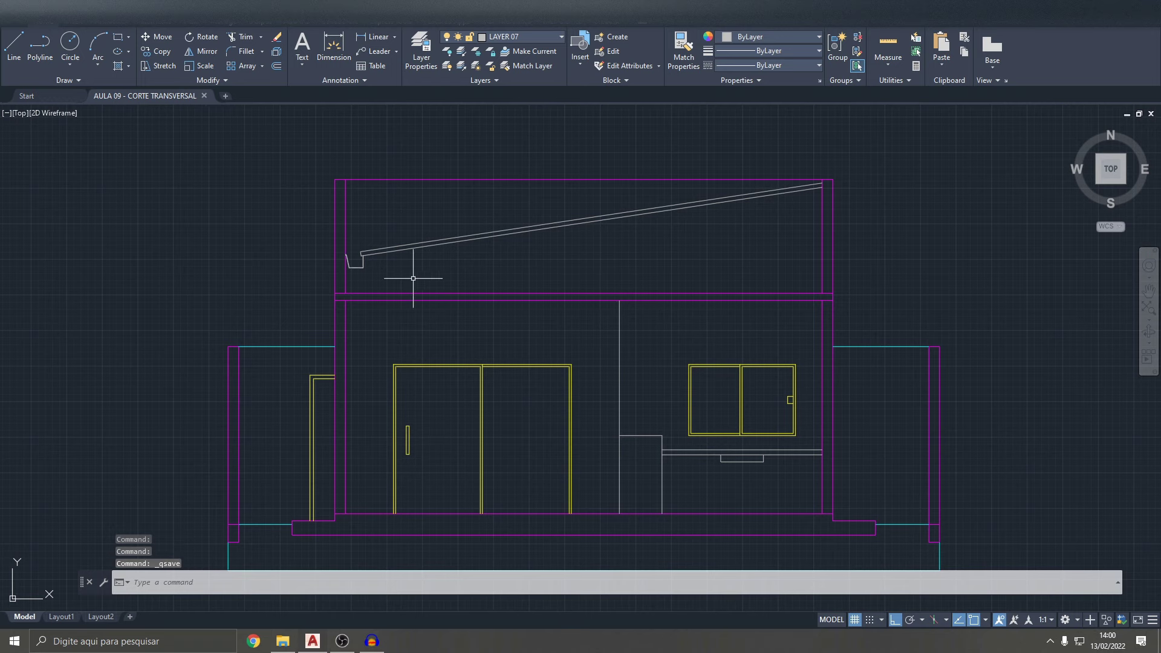
middle_drag(449, 264, 520, 265)
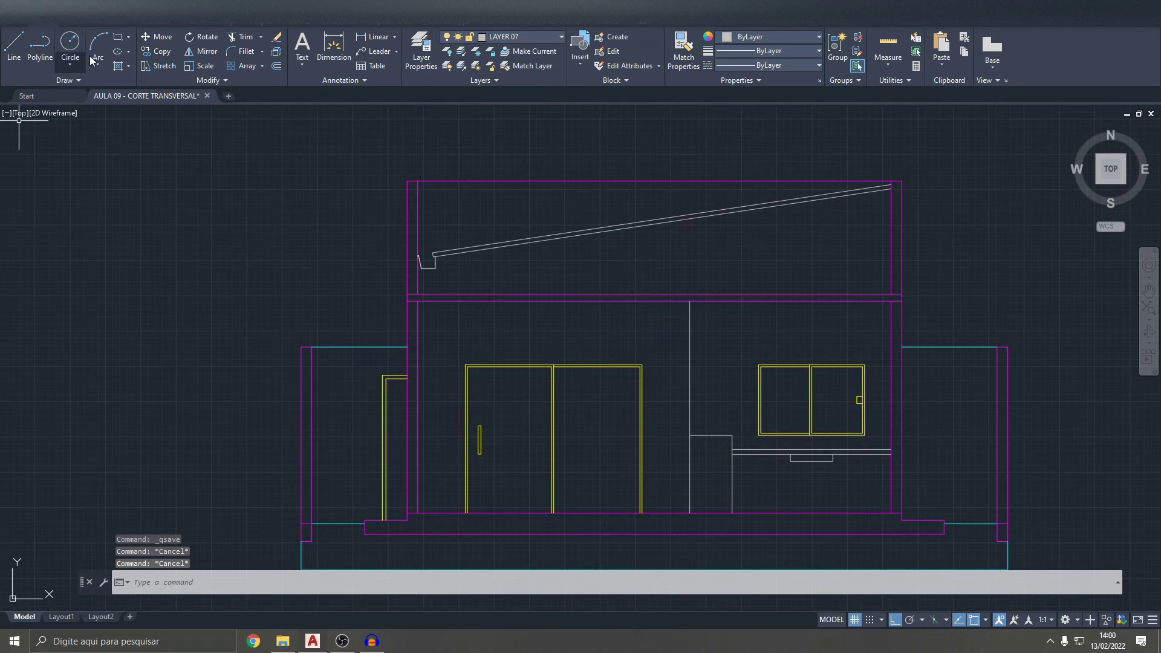
click(119, 41)
- Draw a 5 by 15 rectangle just below the roof
click(537, 261)
text(5)
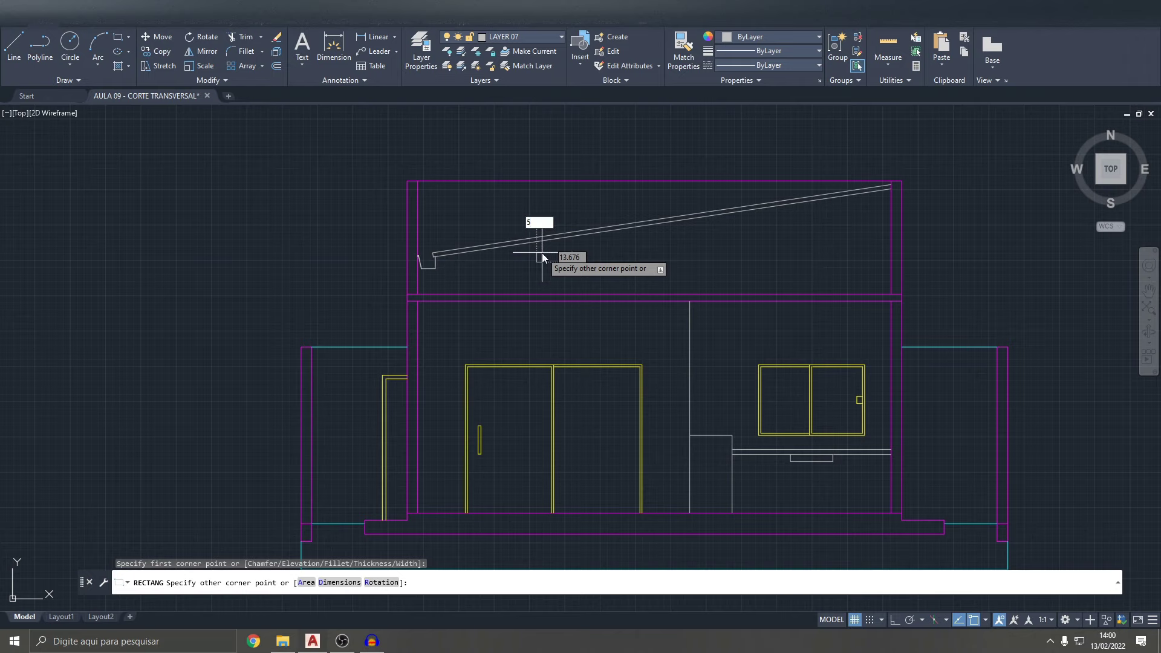
text(,15)
key(Return)
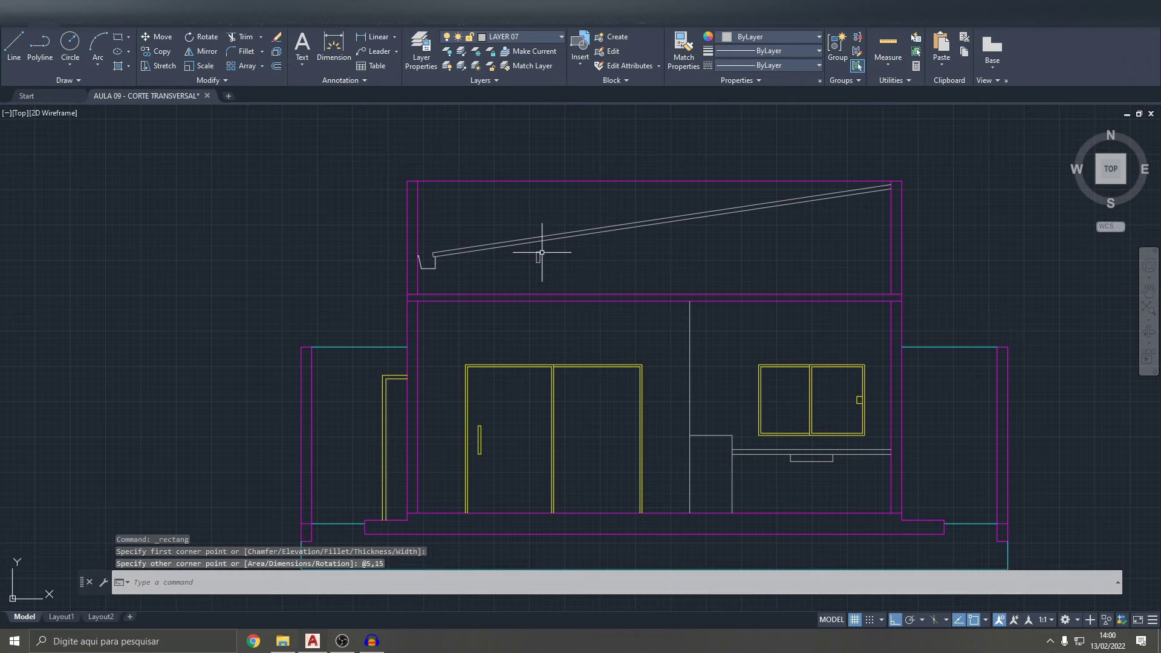
scroll(554, 233, up, 4)
key(Escape)
- Move the small rectangle up against the roof line
drag(481, 270, 559, 314)
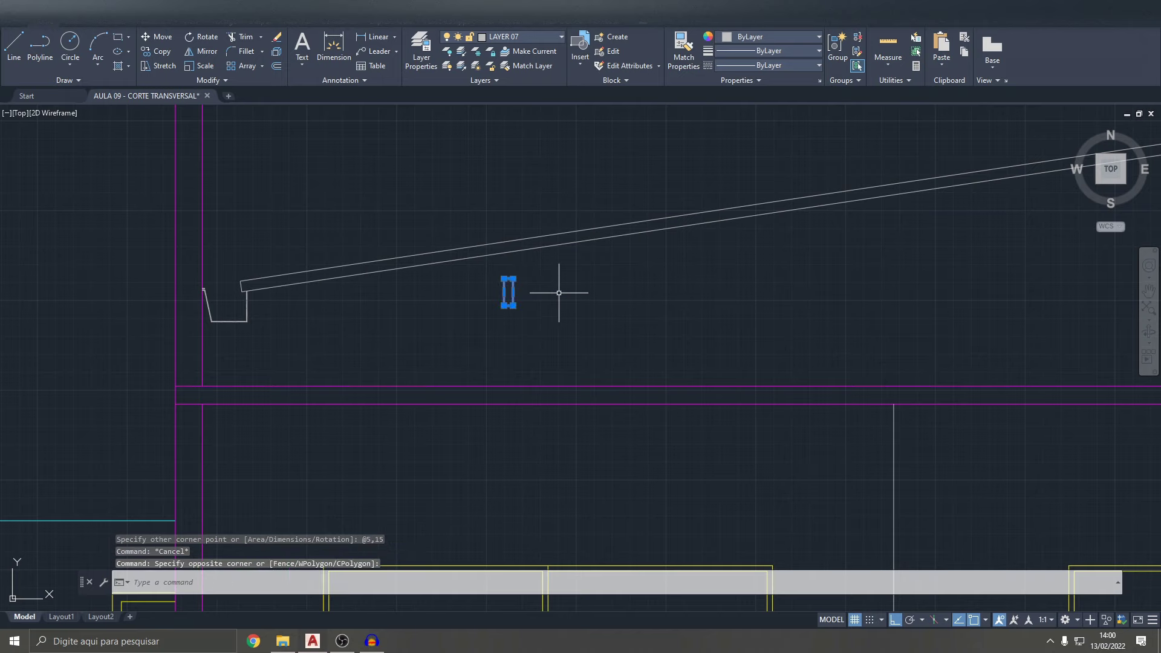
text(m)
key(Return)
click(510, 275)
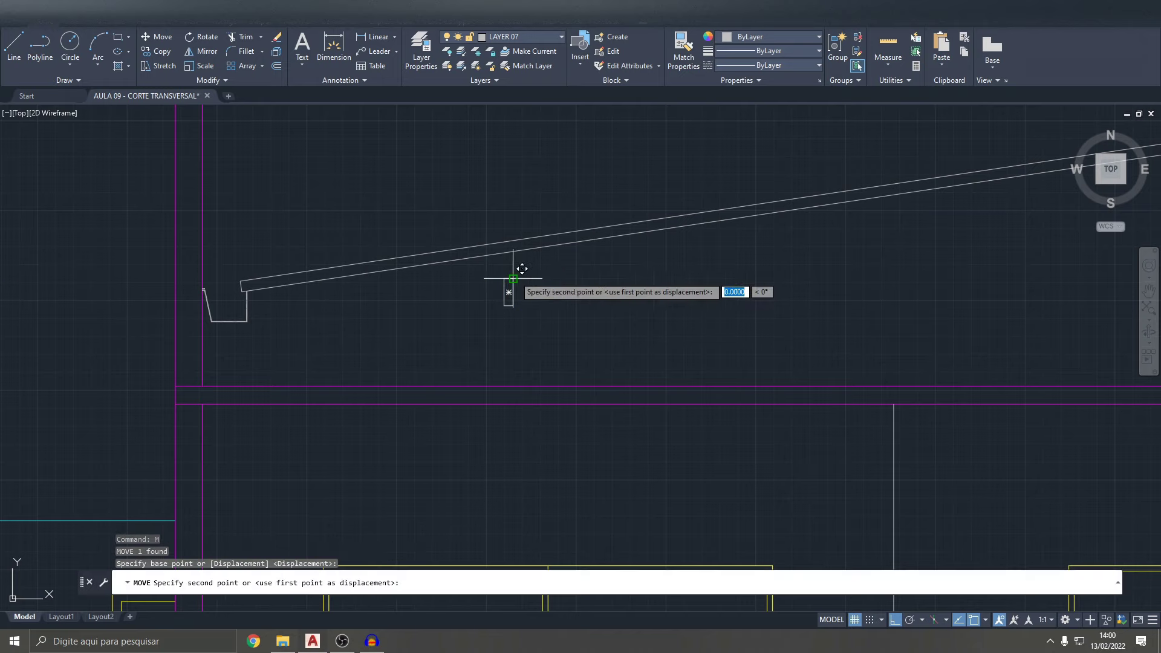
click(535, 249)
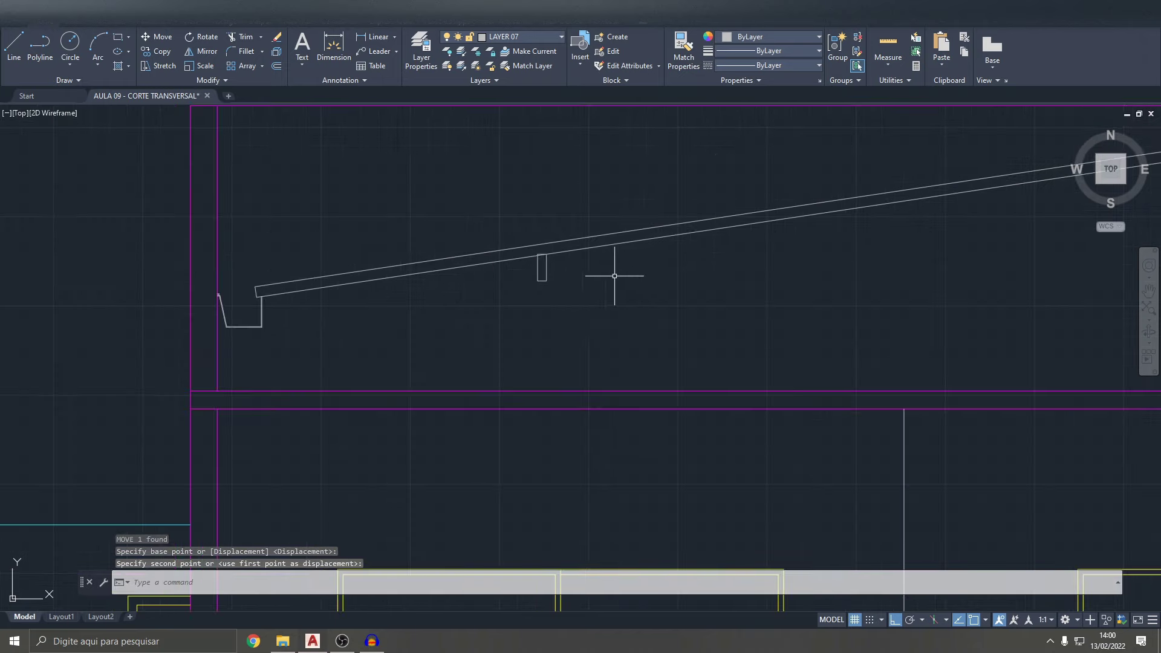
scroll(599, 266, down, 5)
key(Escape)
key(Escape)
- Erase the small rectangle beside the roof slope and clear the selection
scroll(679, 282, up, 5)
drag(679, 283, 642, 253)
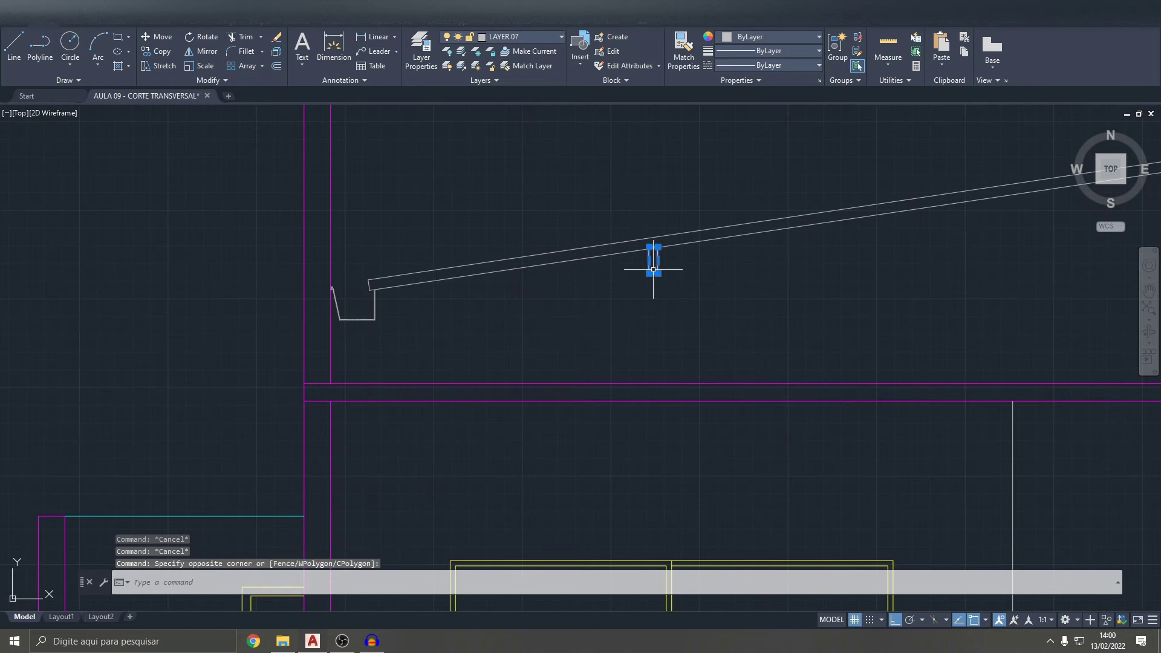
key(Delete)
scroll(638, 298, down, 5)
scroll(731, 274, down, 2)
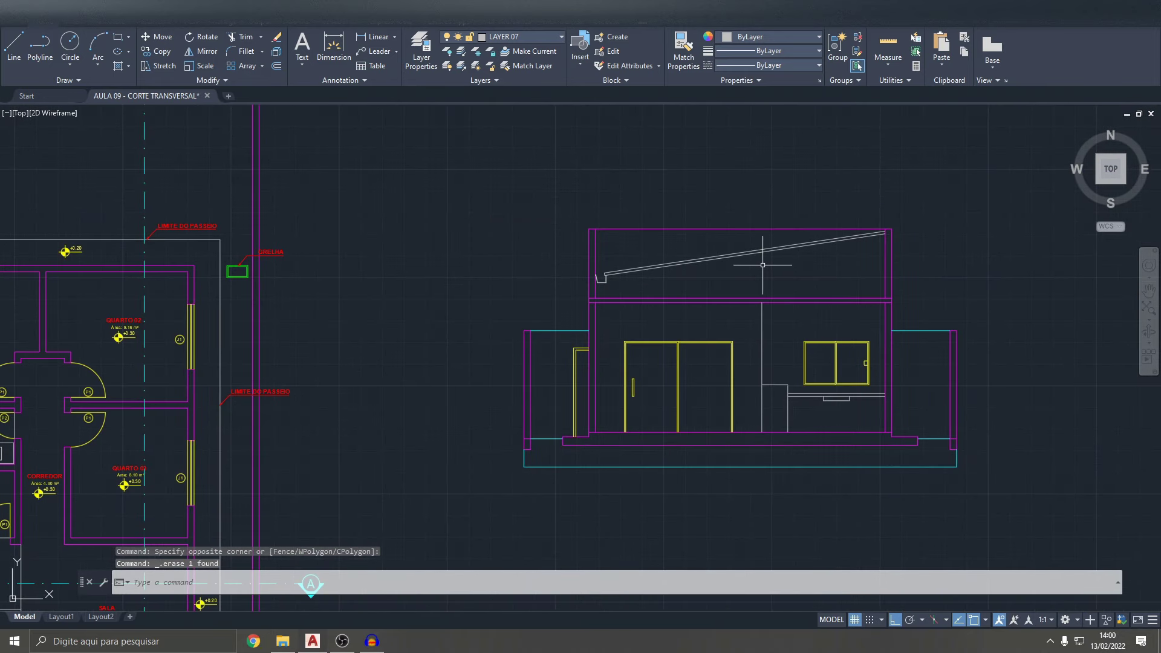
scroll(635, 282, up, 4)
scroll(607, 269, down, 4)
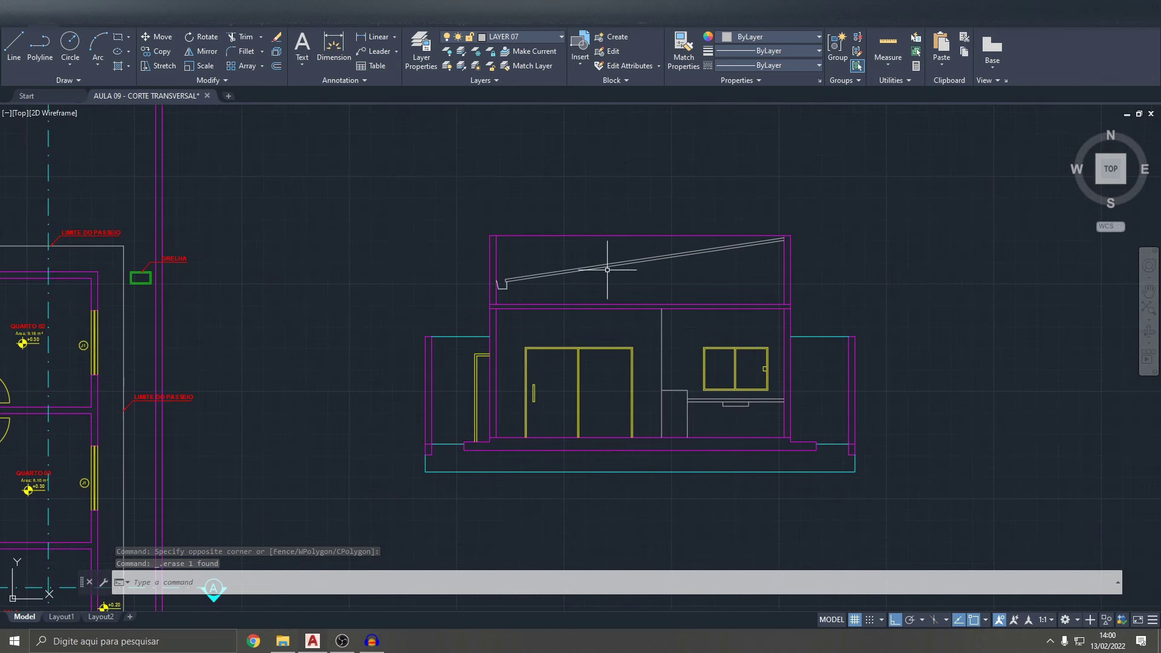
click(711, 261)
key(Escape)
key(Escape)
middle_drag(656, 273, 644, 265)
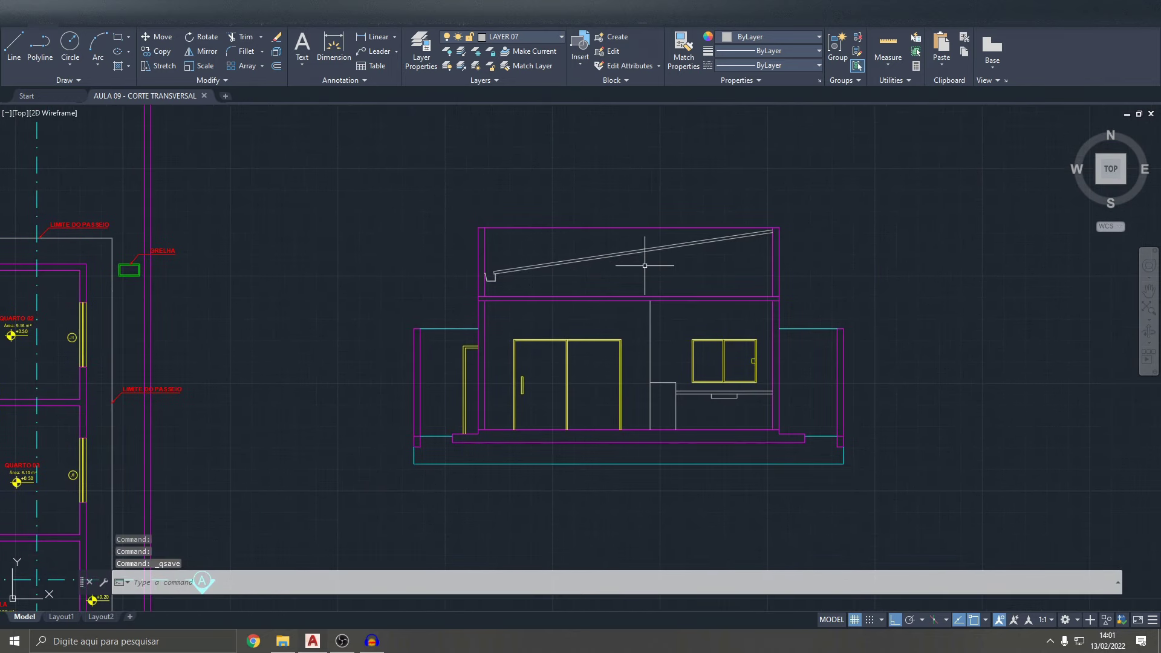
key(ctrl+p)
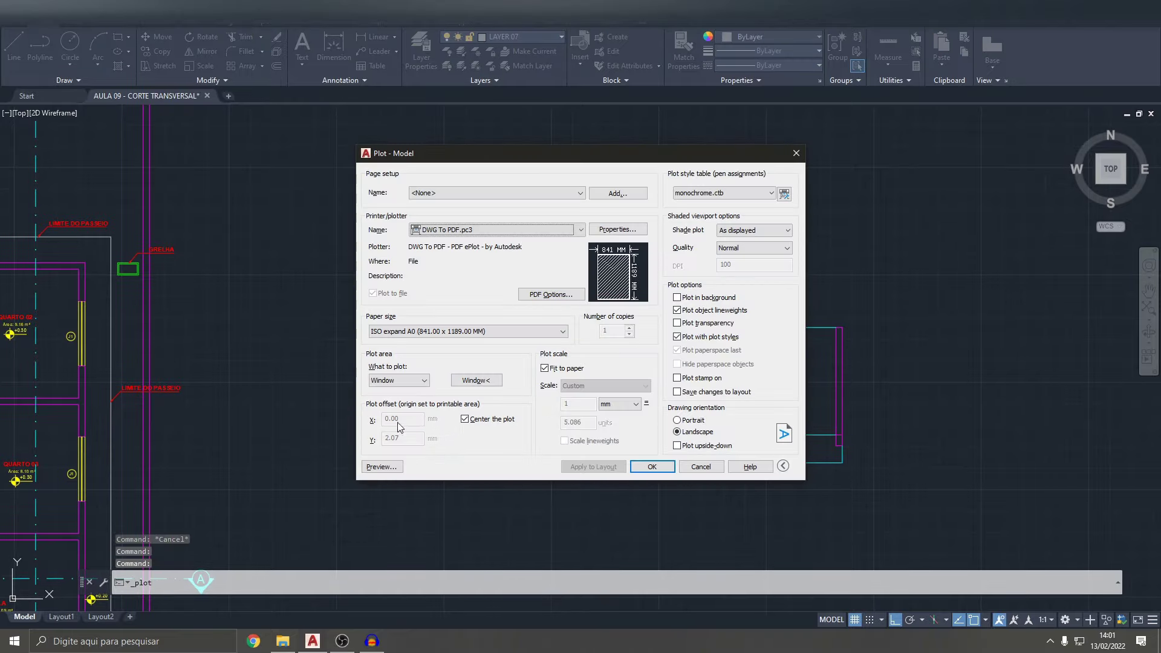
click(394, 468)
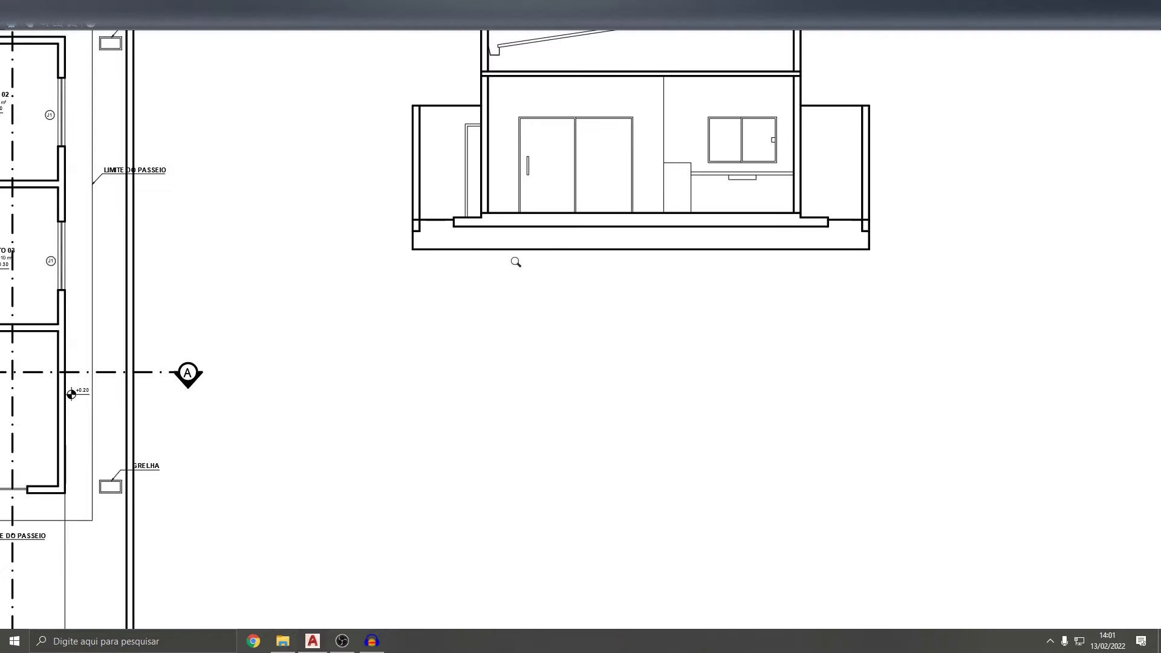
middle_drag(515, 262, 506, 339)
scroll(529, 248, up, 2)
scroll(588, 264, down, 2)
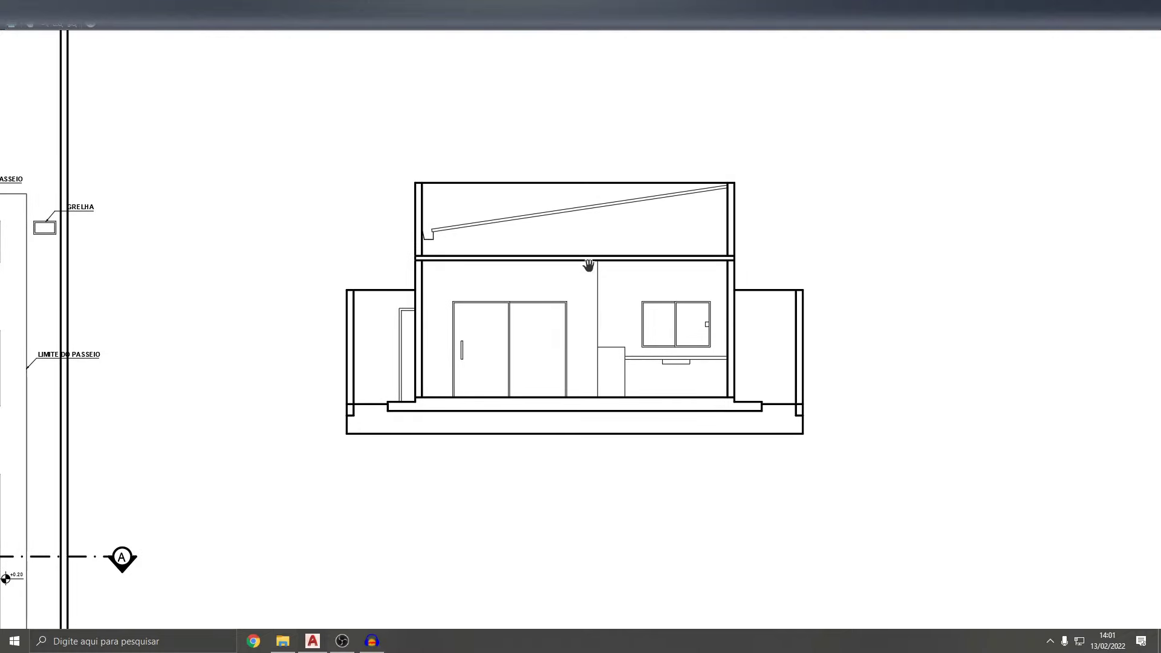
key(Escape)
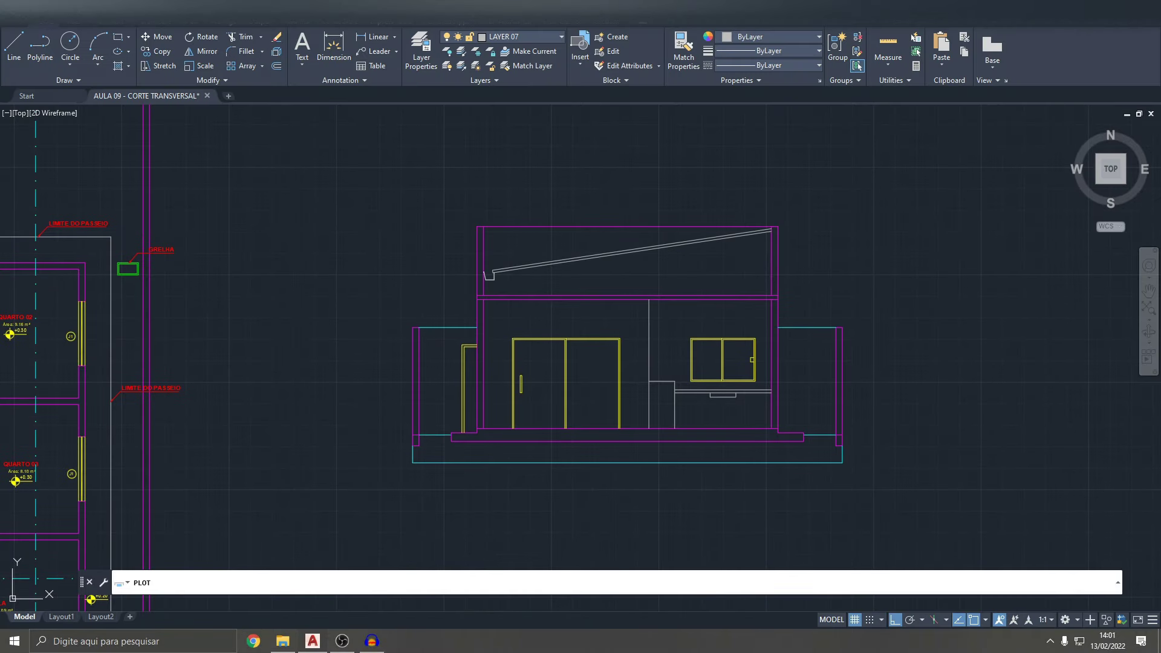
- Draw a top horizontal line and a downward vertical line right of the section
middle_drag(668, 371, 594, 286)
scroll(582, 316, down, 3)
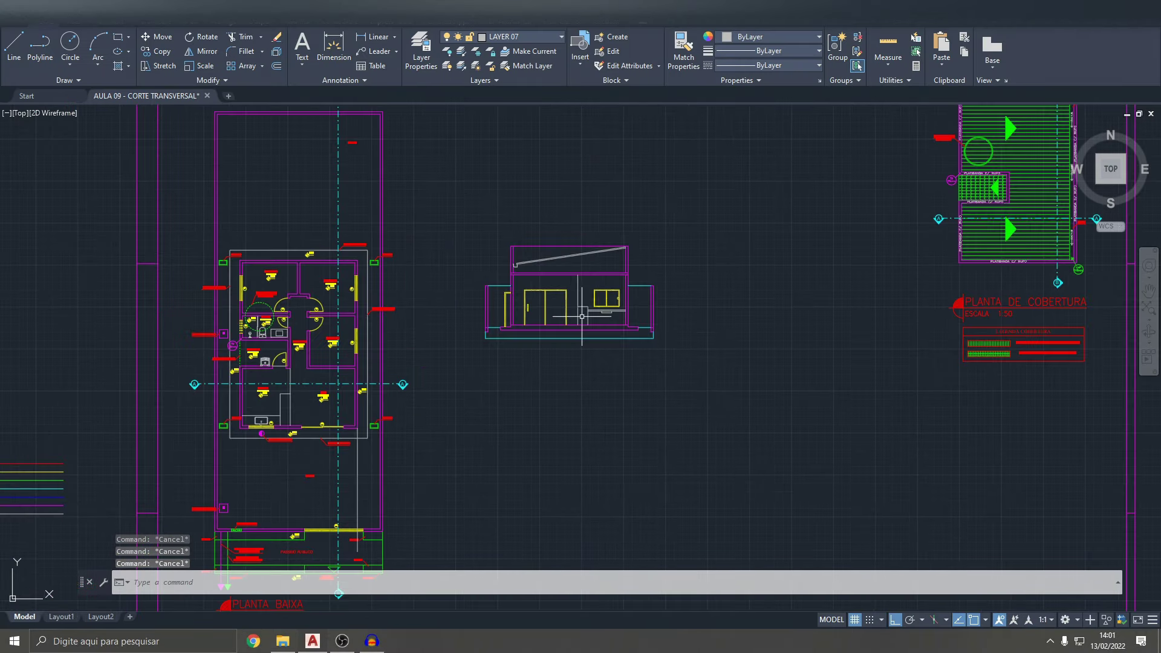
scroll(582, 318, up, 5)
scroll(549, 222, up, 3)
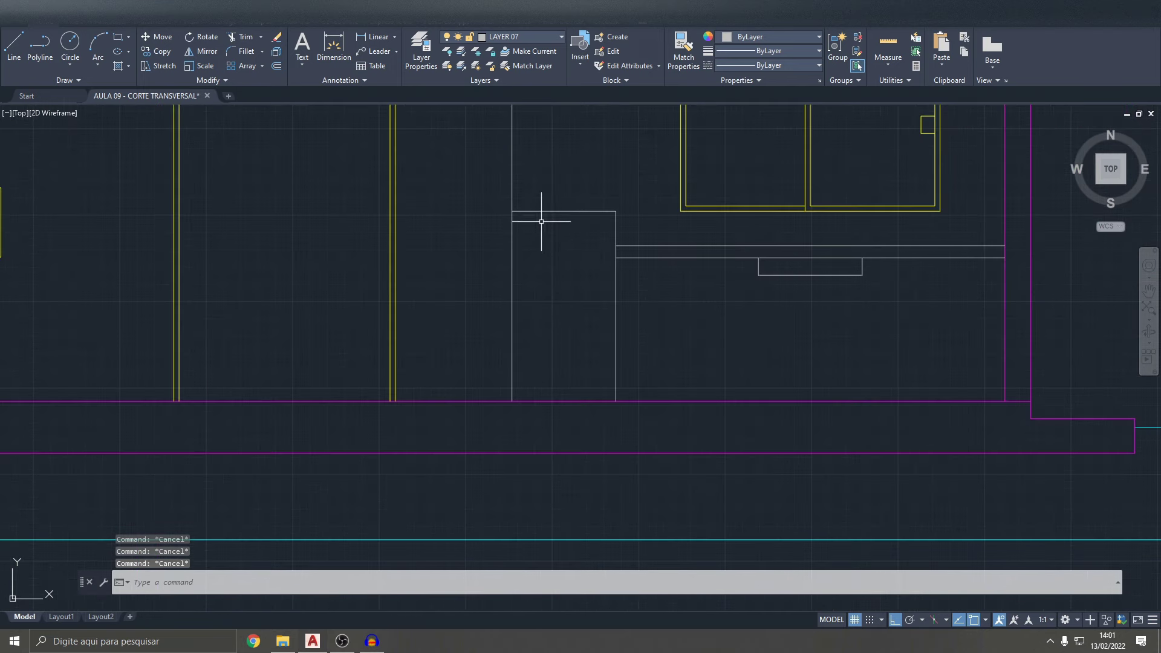
scroll(619, 379, down, 5)
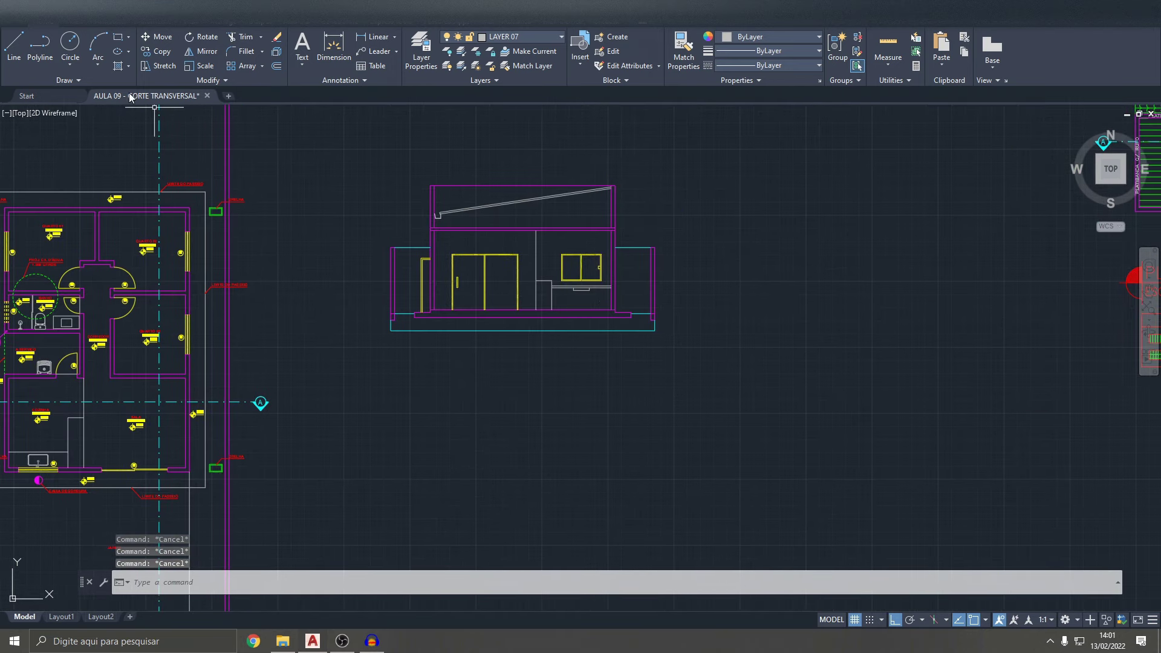
click(13, 45)
click(758, 241)
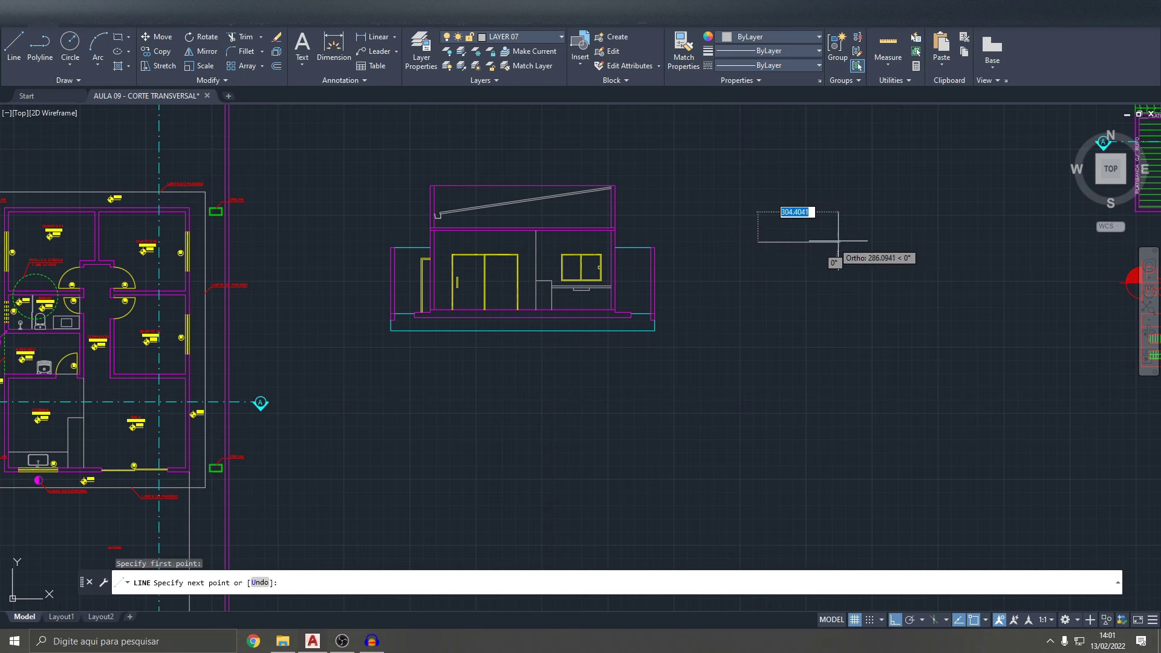
scroll(823, 243, up, 4)
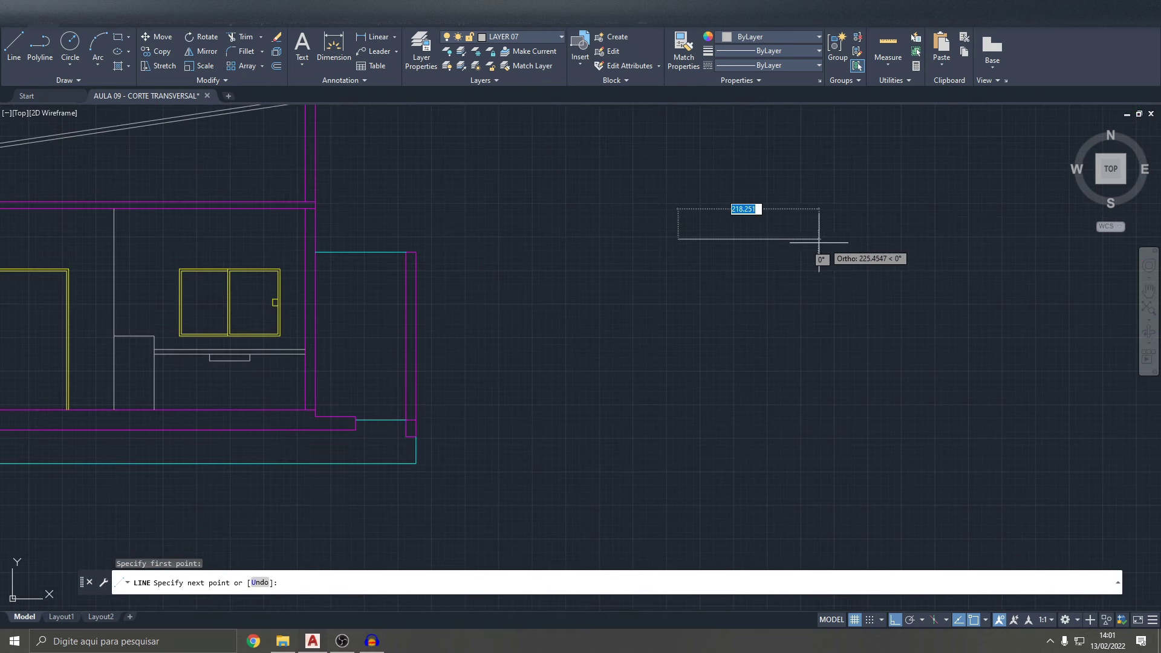
click(802, 239)
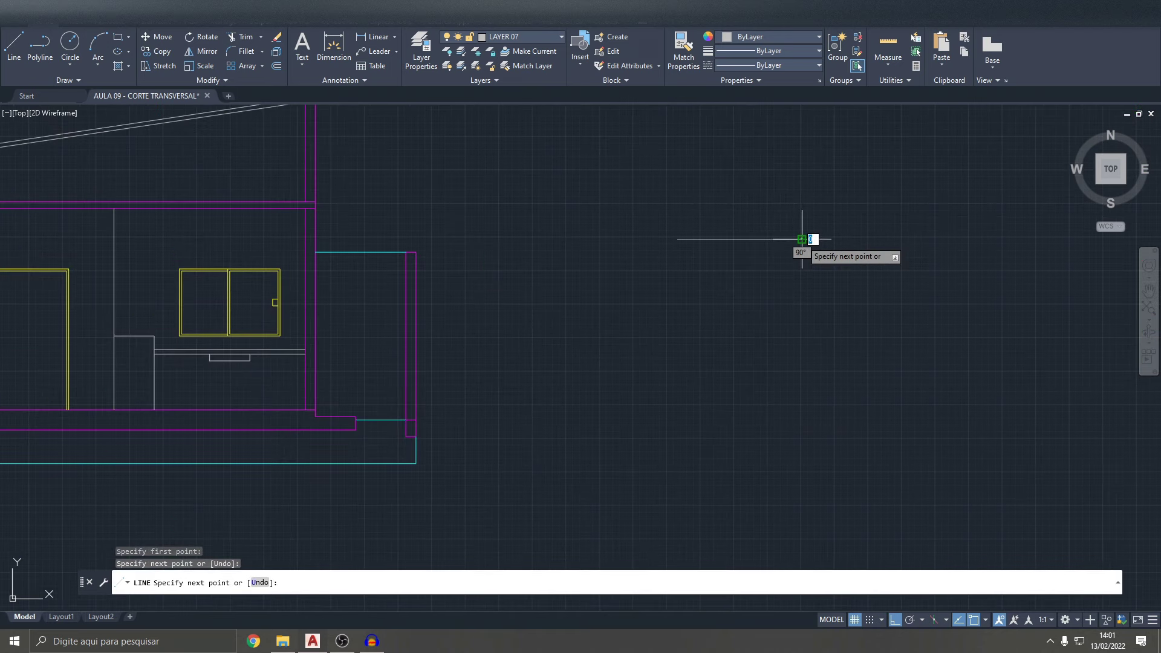
click(802, 239)
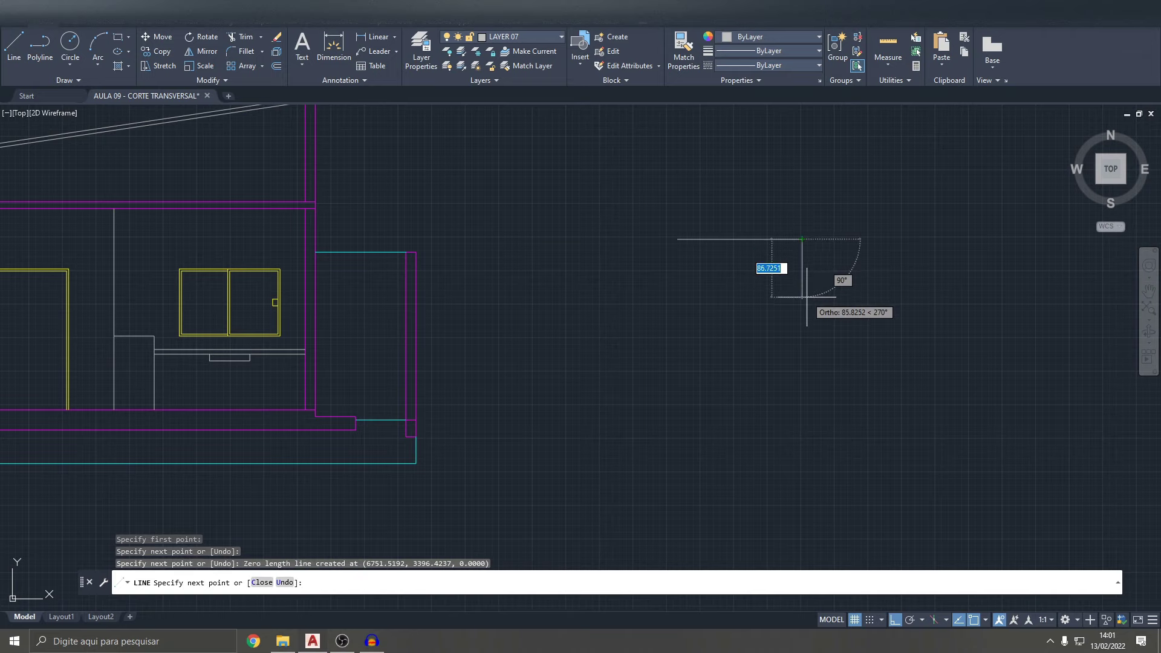
click(802, 297)
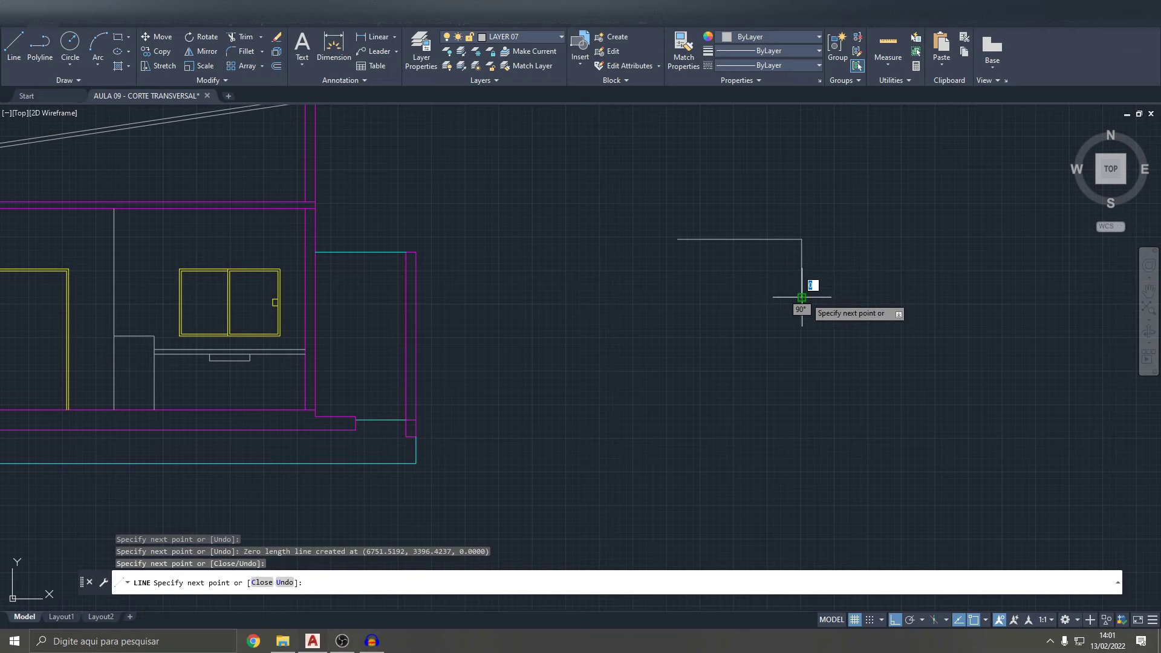
key(Return)
- Draw a long horizontal base line beneath the corner
key(space)
click(651, 298)
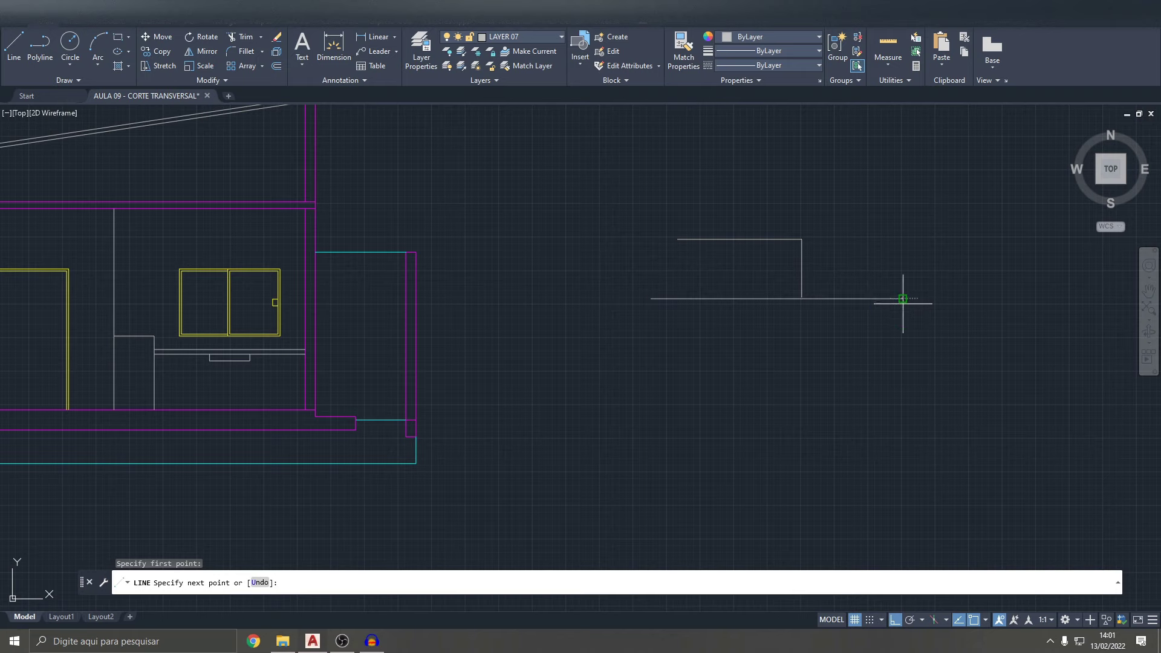
click(903, 299)
key(Return)
scroll(782, 243, up, 6)
- Offset the top and vertical lines inward by 7
text(o)
key(Return)
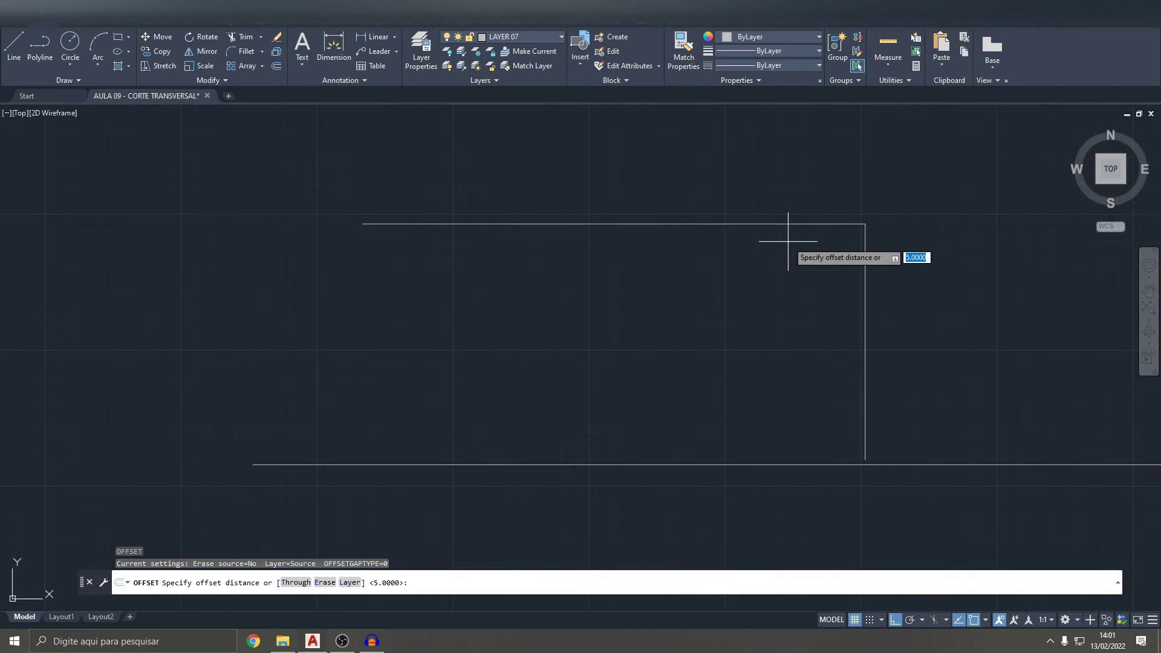
key(Return)
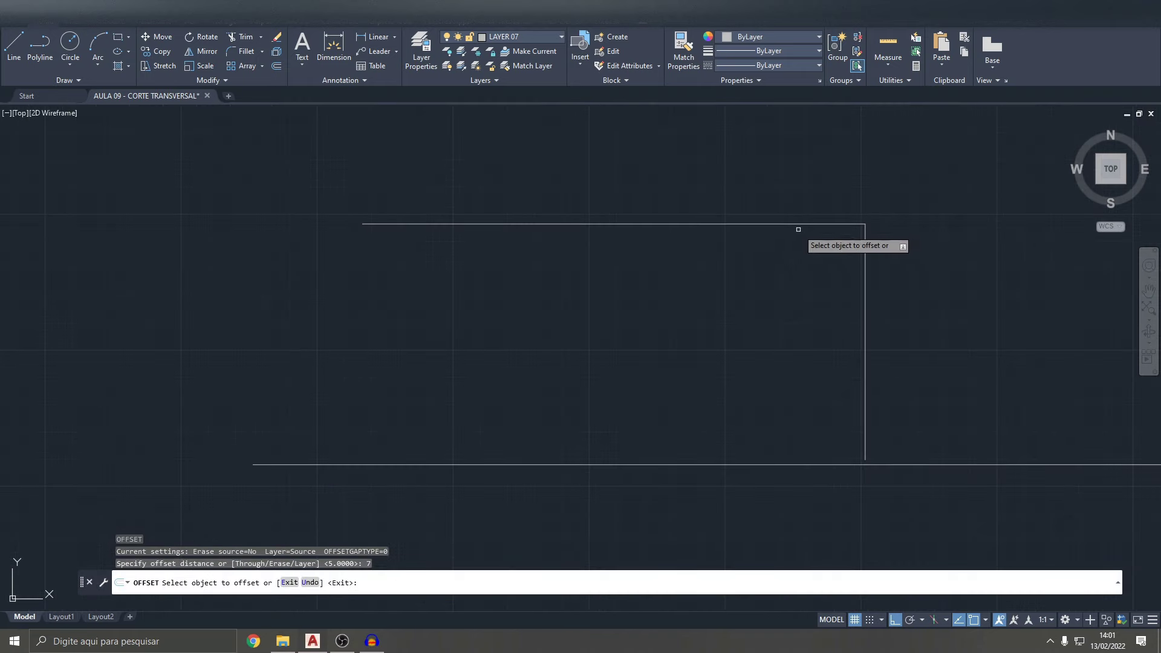
click(798, 225)
click(816, 261)
click(865, 305)
click(861, 283)
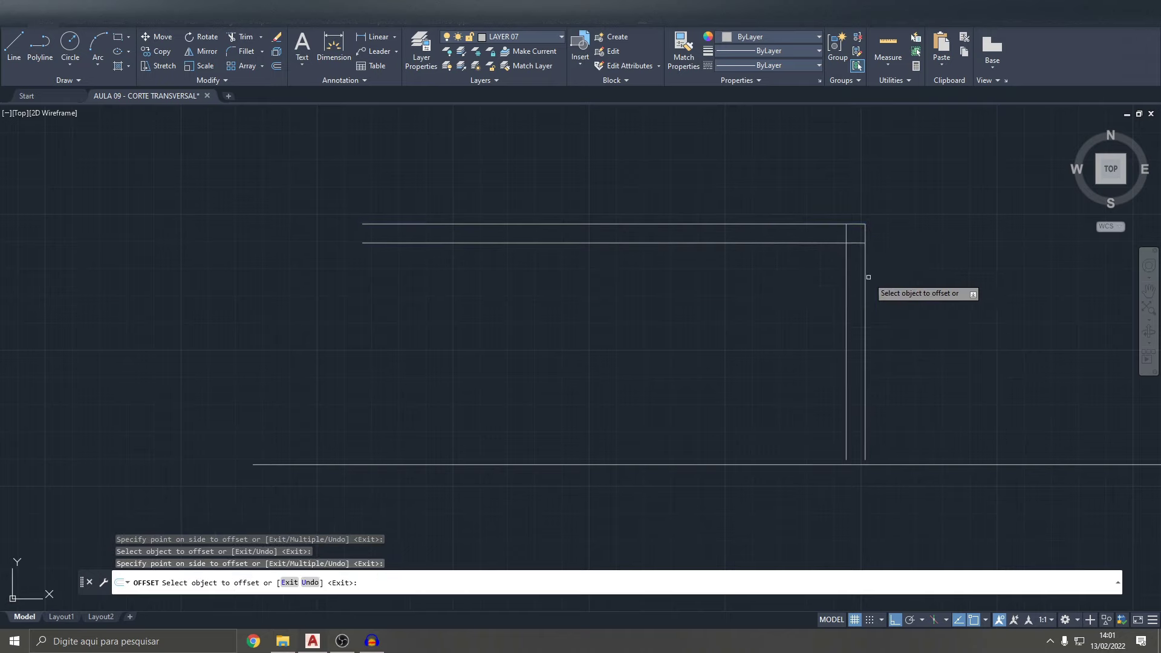
key(Escape)
key(Escape)
- Trim the overlapping line ends to form the inner corner
key(Return)
scroll(881, 337, up, 4)
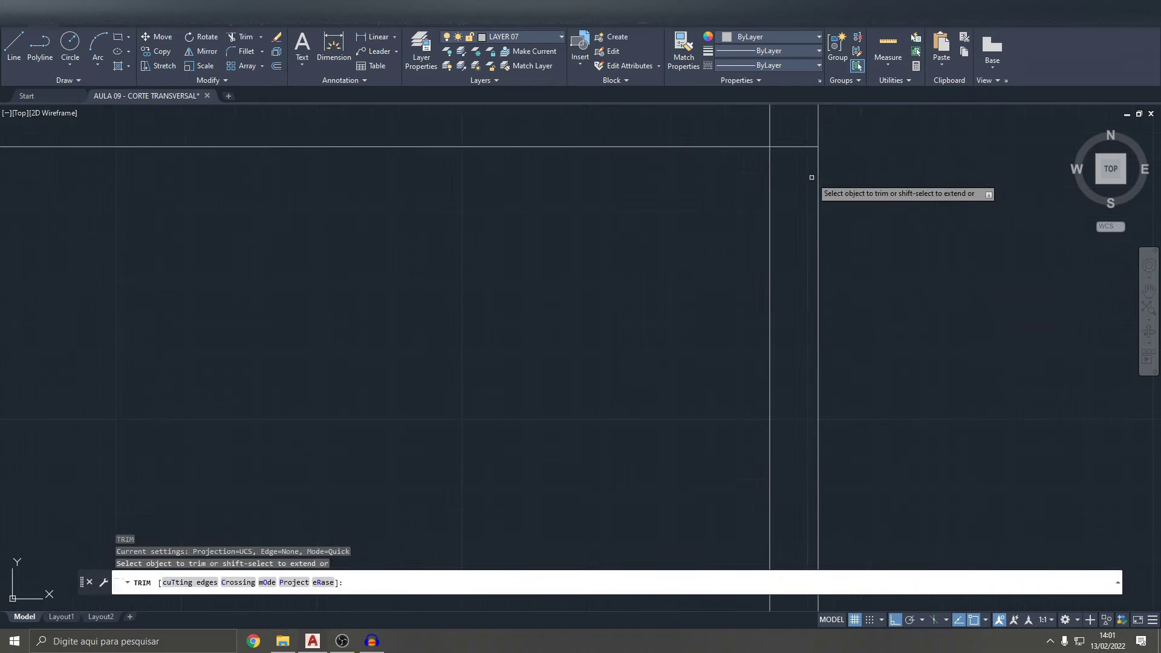
drag(811, 176, 825, 125)
scroll(816, 217, down, 4)
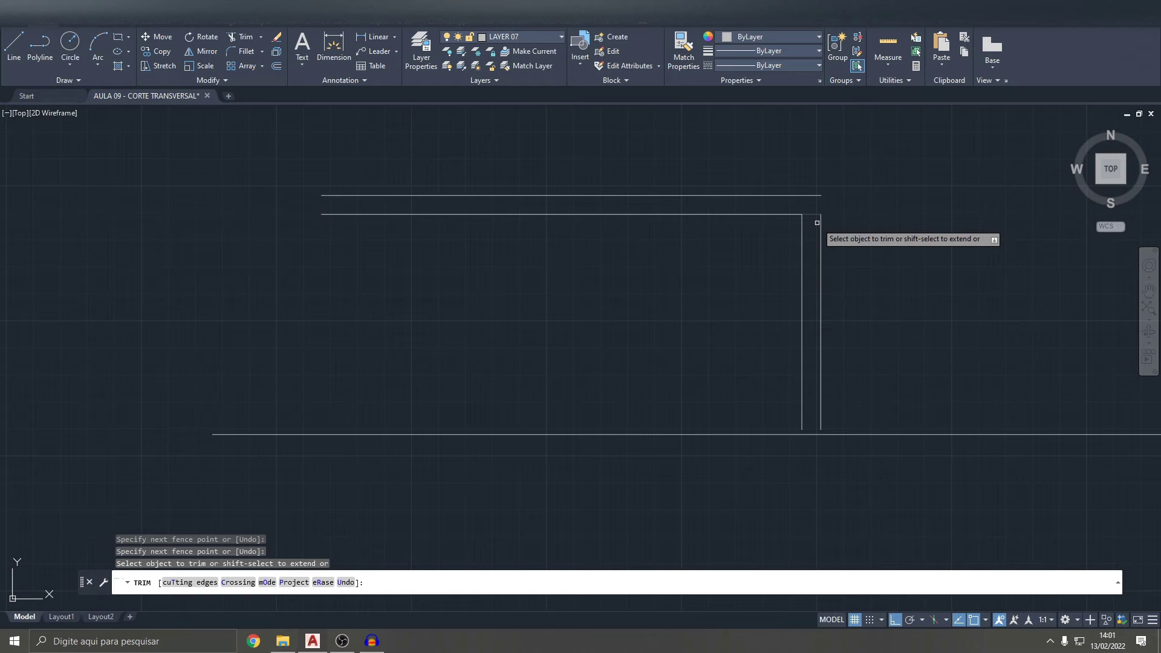
middle_drag(805, 199, 848, 235)
key(Escape)
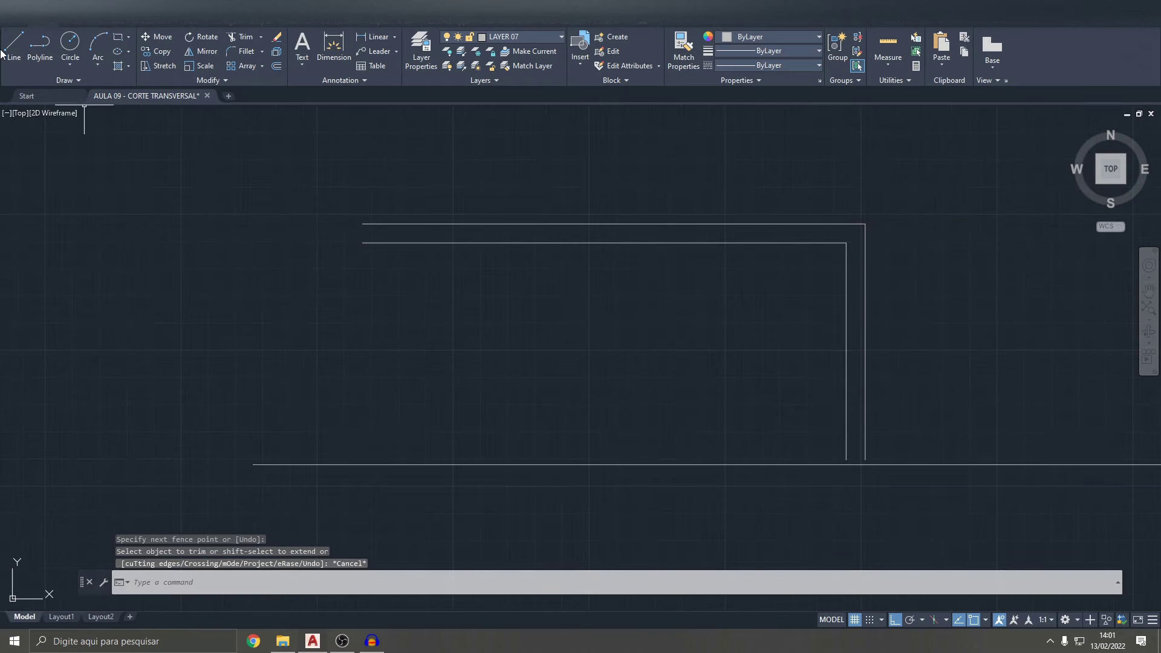
- Draw a diagonal mitre line joining the inner and outer corners
click(14, 46)
click(846, 243)
click(865, 224)
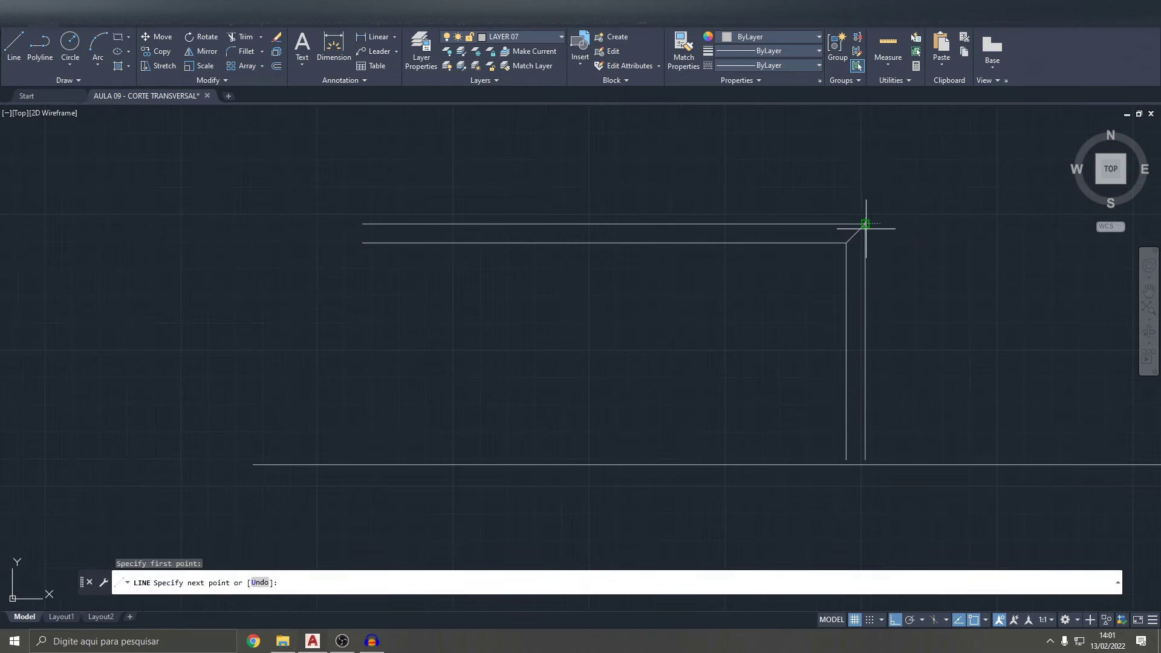
key(Escape)
scroll(919, 242, down, 3)
scroll(881, 257, up, 2)
scroll(881, 256, down, 2)
scroll(816, 268, up, 2)
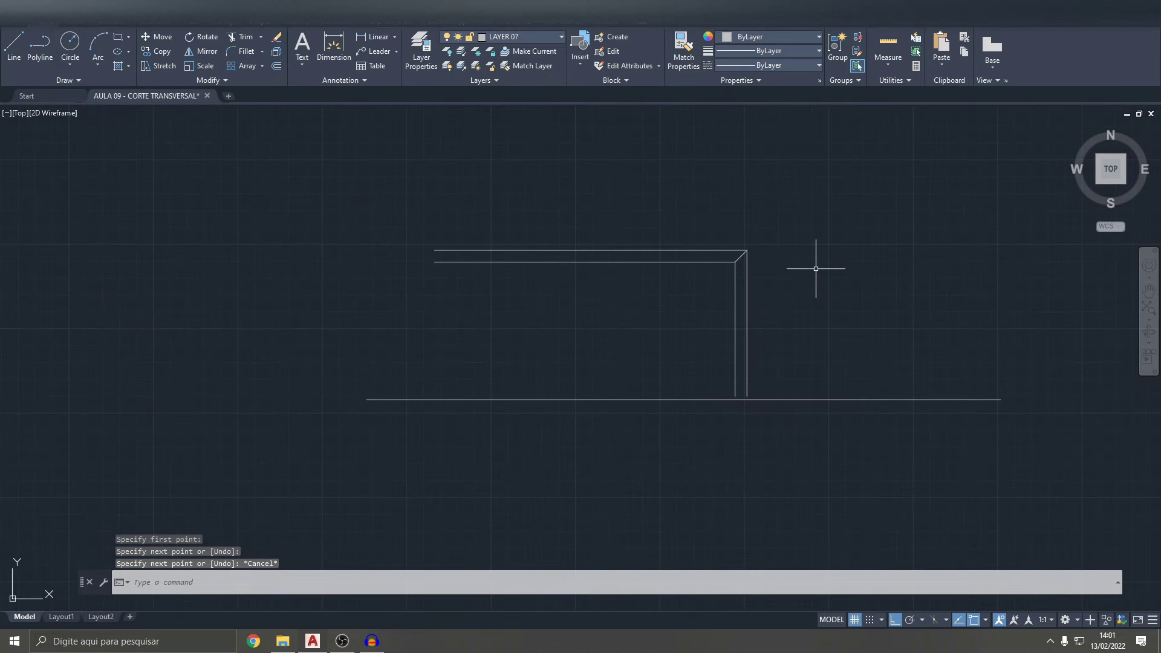
scroll(816, 269, down, 2)
scroll(770, 293, down, 5)
scroll(726, 303, up, 4)
scroll(786, 327, down, 3)
middle_drag(820, 334, 566, 356)
click(753, 332)
click(679, 278)
key(Delete)
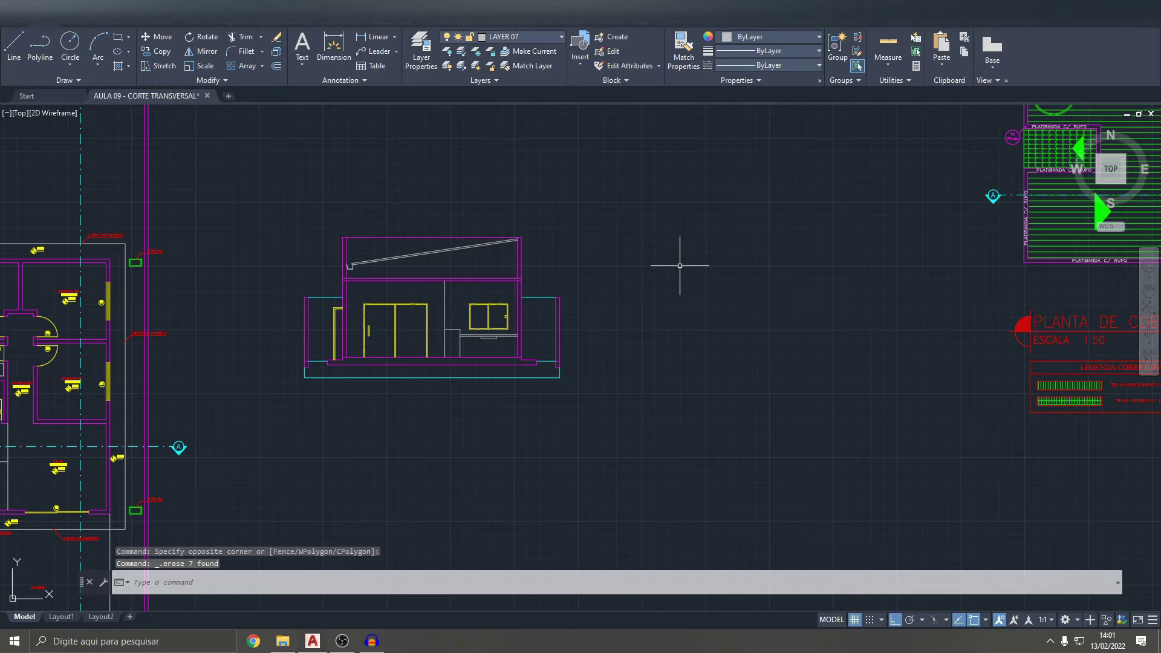
scroll(682, 266, down, 4)
scroll(540, 306, up, 3)
scroll(626, 296, up, 5)
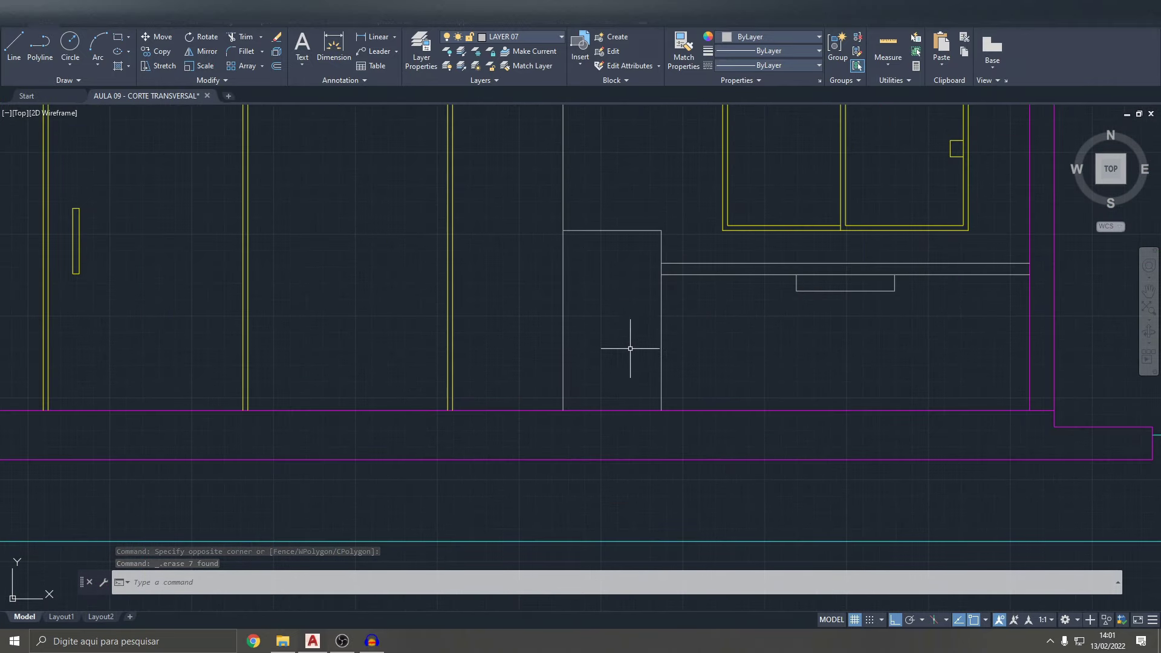
key(Escape)
key(Escape)
scroll(625, 335, down, 3)
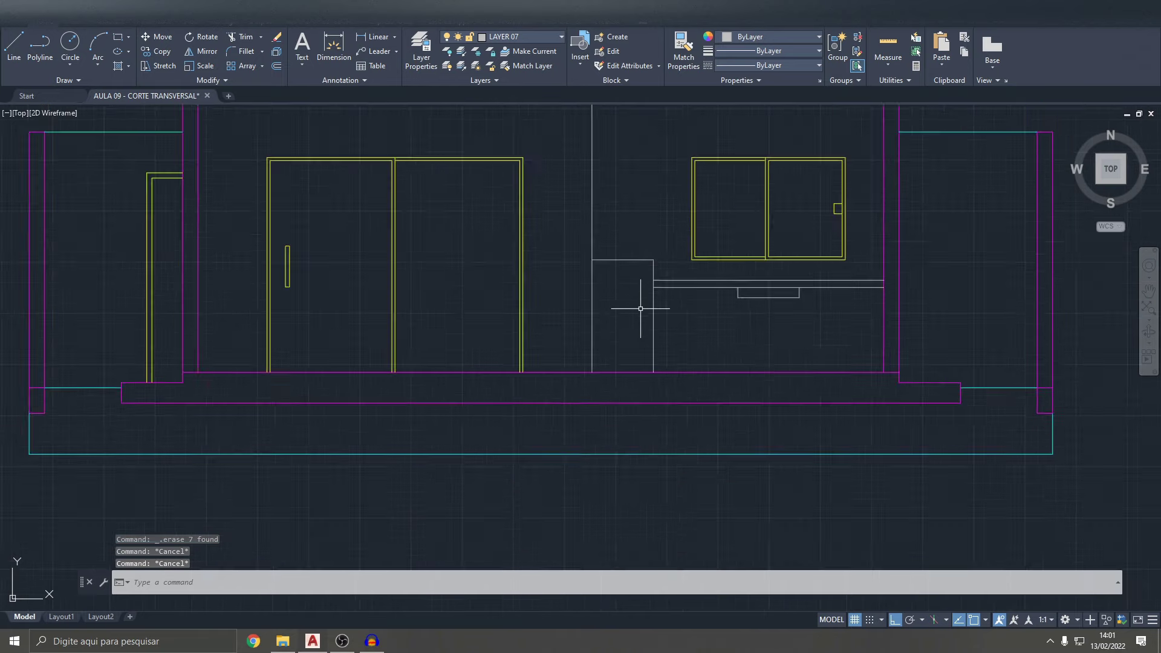
scroll(635, 306, down, 4)
scroll(454, 329, up, 2)
scroll(421, 448, up, 4)
middle_drag(421, 447, 459, 370)
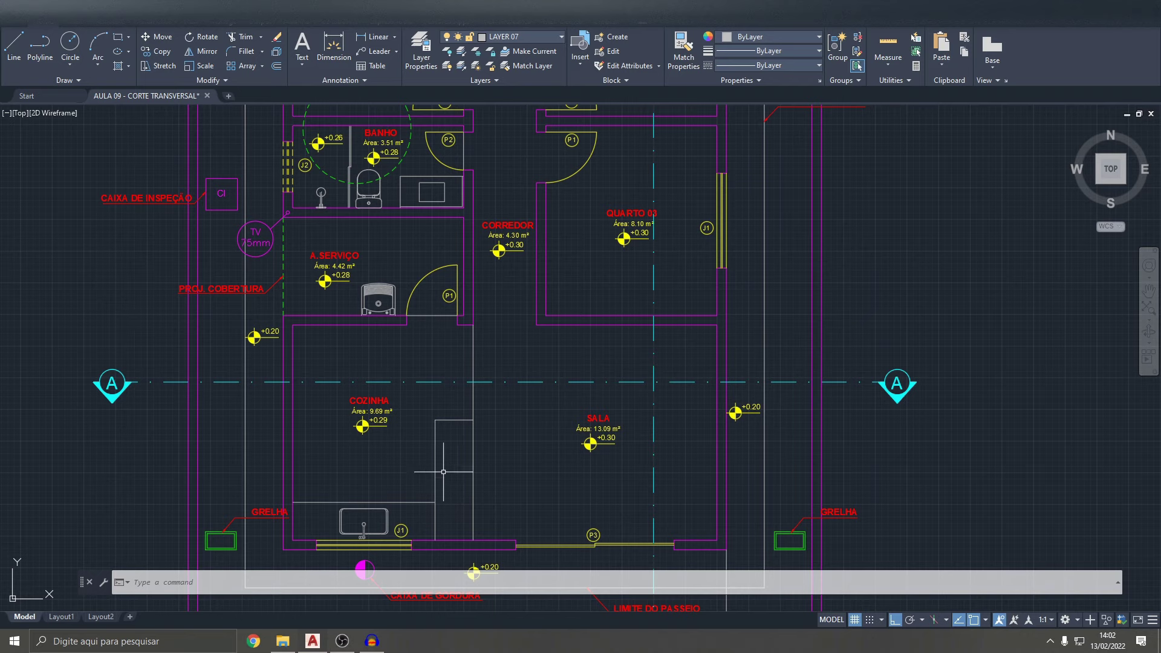
scroll(490, 441, down, 5)
scroll(544, 363, up, 3)
middle_drag(726, 338, 508, 297)
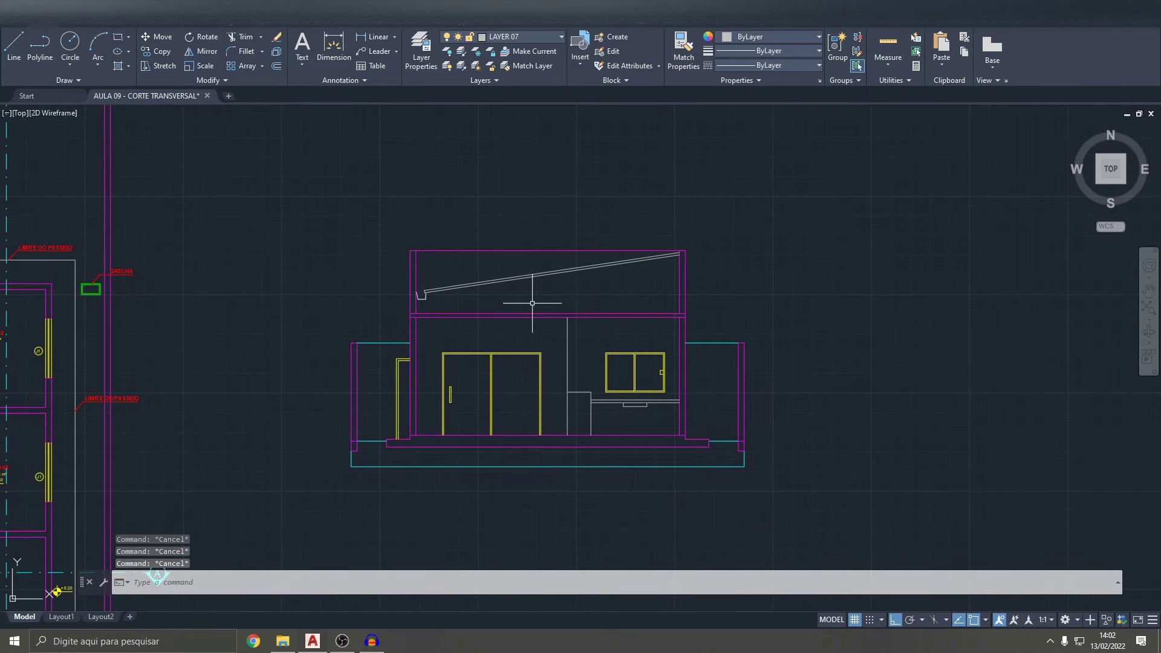
middle_drag(526, 287, 560, 275)
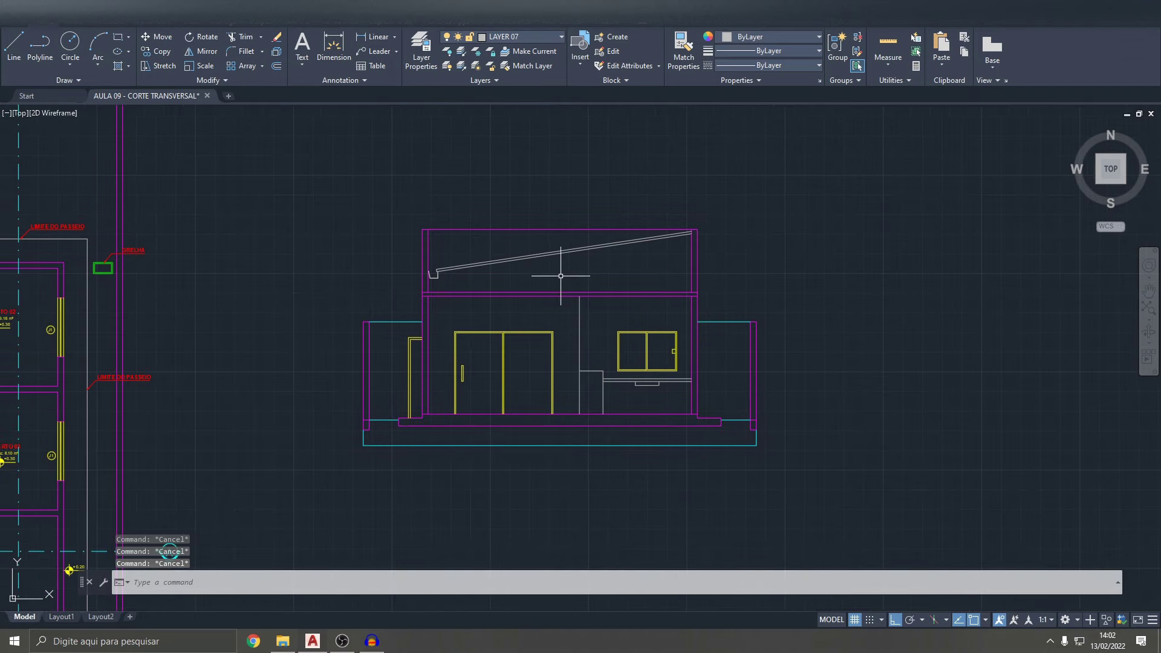
middle_drag(663, 334, 664, 338)
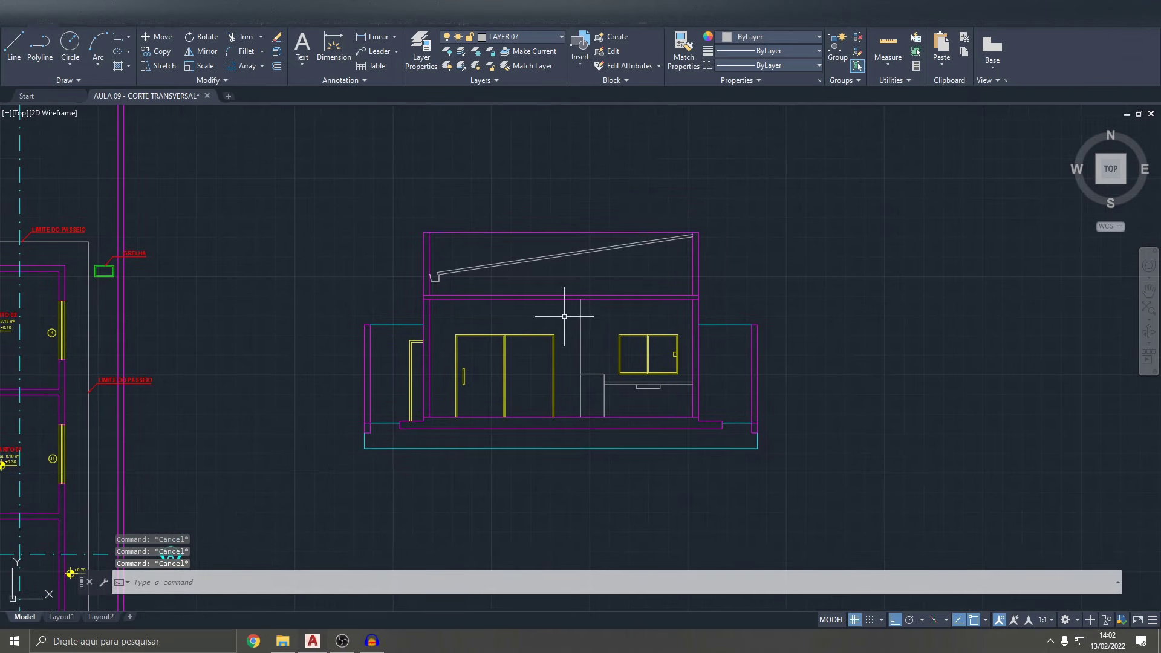
scroll(566, 316, down, 5)
scroll(384, 293, up, 5)
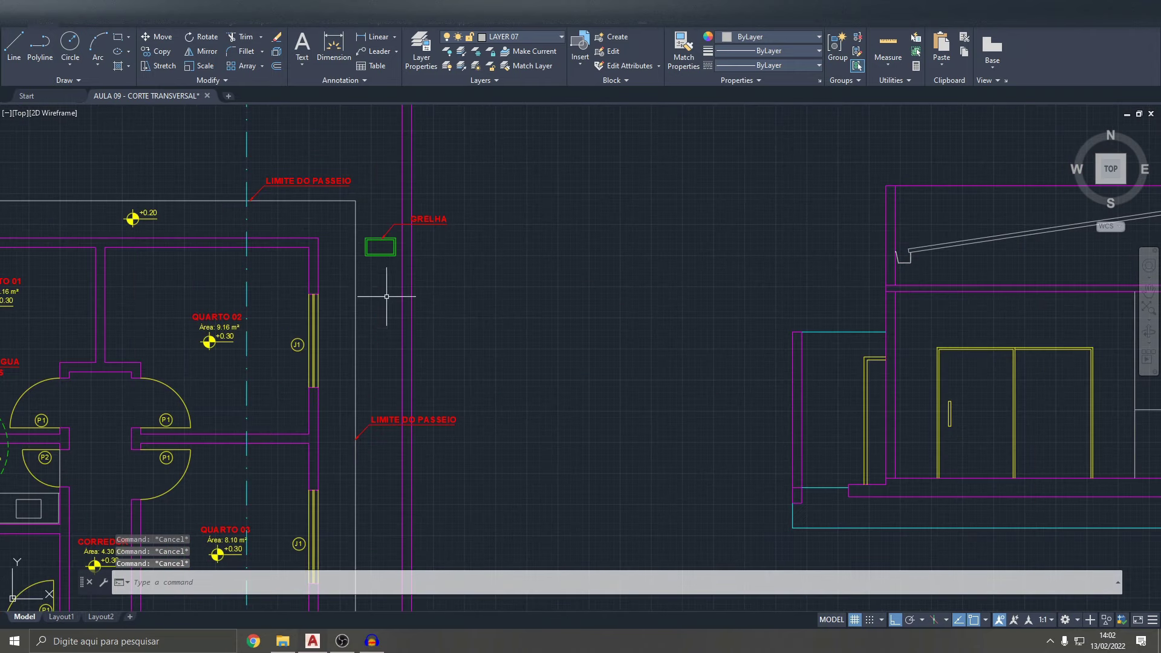
scroll(420, 243, up, 2)
scroll(415, 252, down, 3)
- Copy the GRELHA leader label and paste a duplicate beside the house section
scroll(473, 258, up, 5)
click(461, 271)
click(427, 212)
click(378, 275)
click(292, 234)
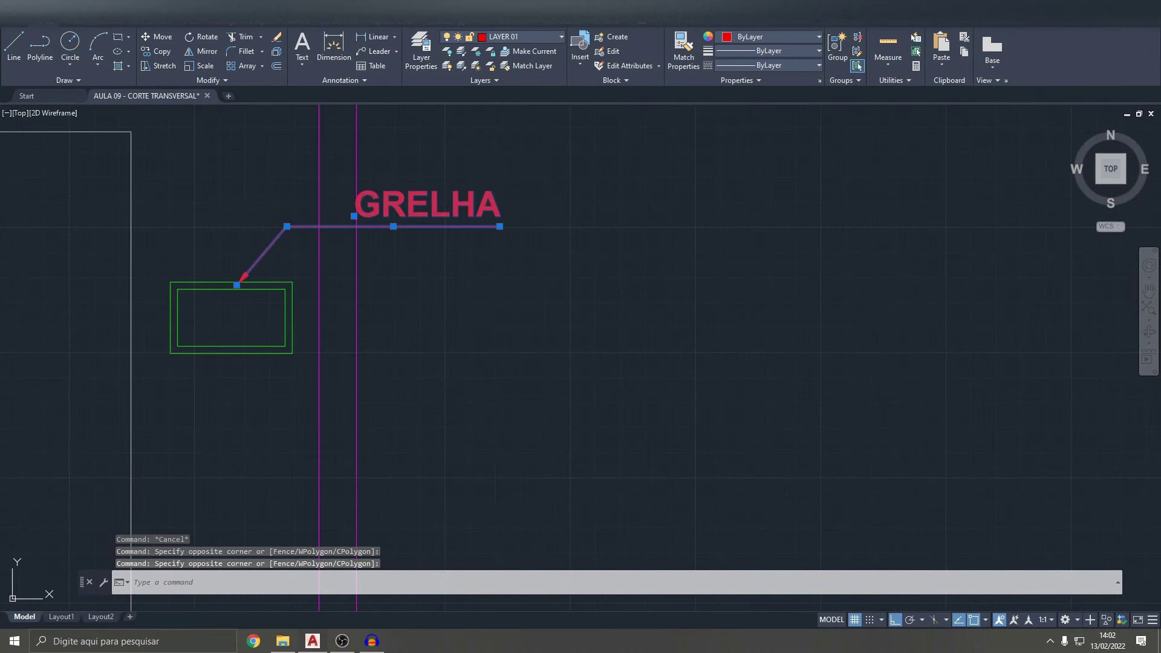
key(ctrl+c)
key(ctrl+v)
scroll(466, 259, down, 2)
scroll(614, 267, down, 3)
scroll(615, 259, up, 5)
scroll(648, 374, up, 3)
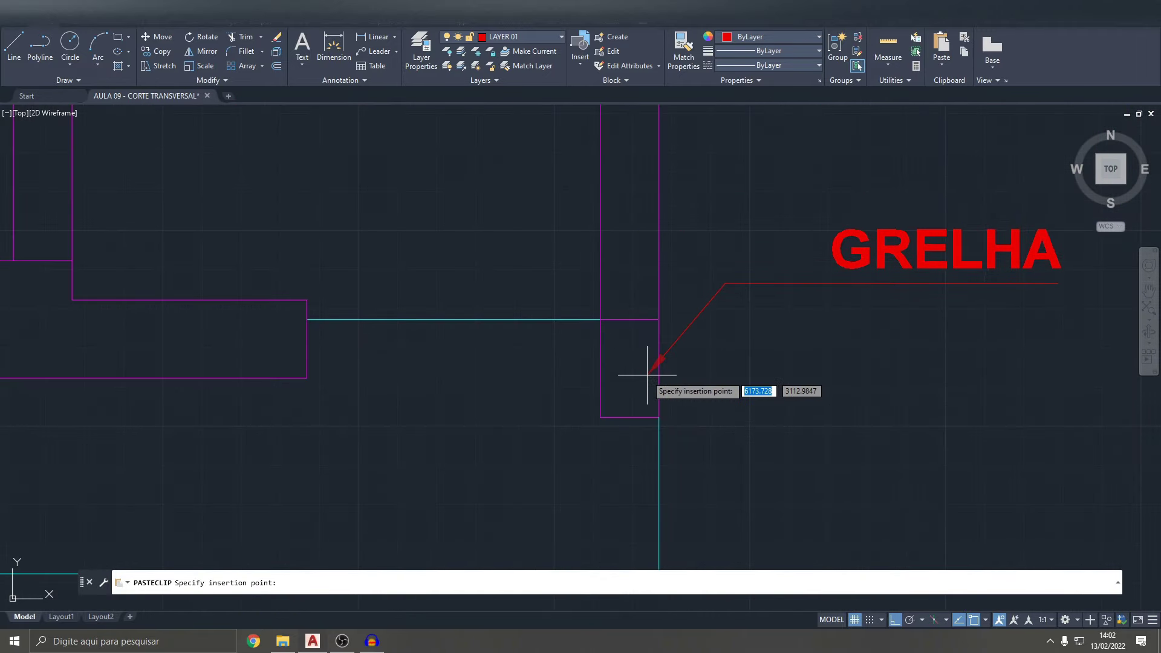
key(Escape)
middle_drag(648, 375, 585, 396)
- Change the pasted label's text from GRELHA to VIGA BALDRAME MURO
click(791, 292)
click(794, 268)
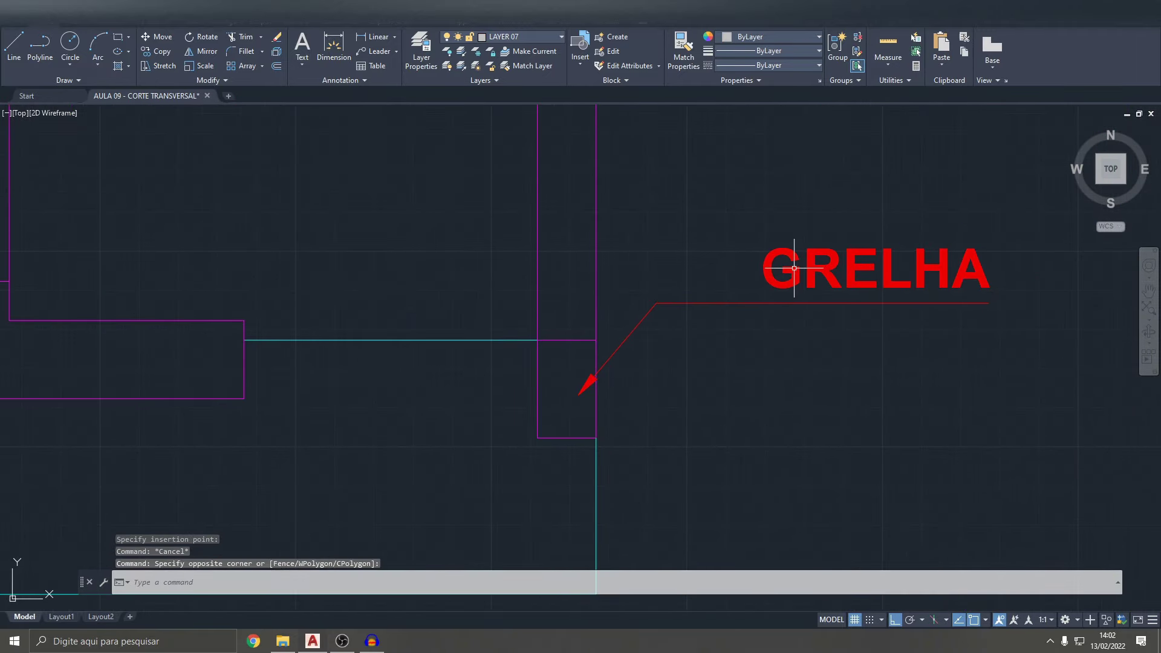
click(786, 271)
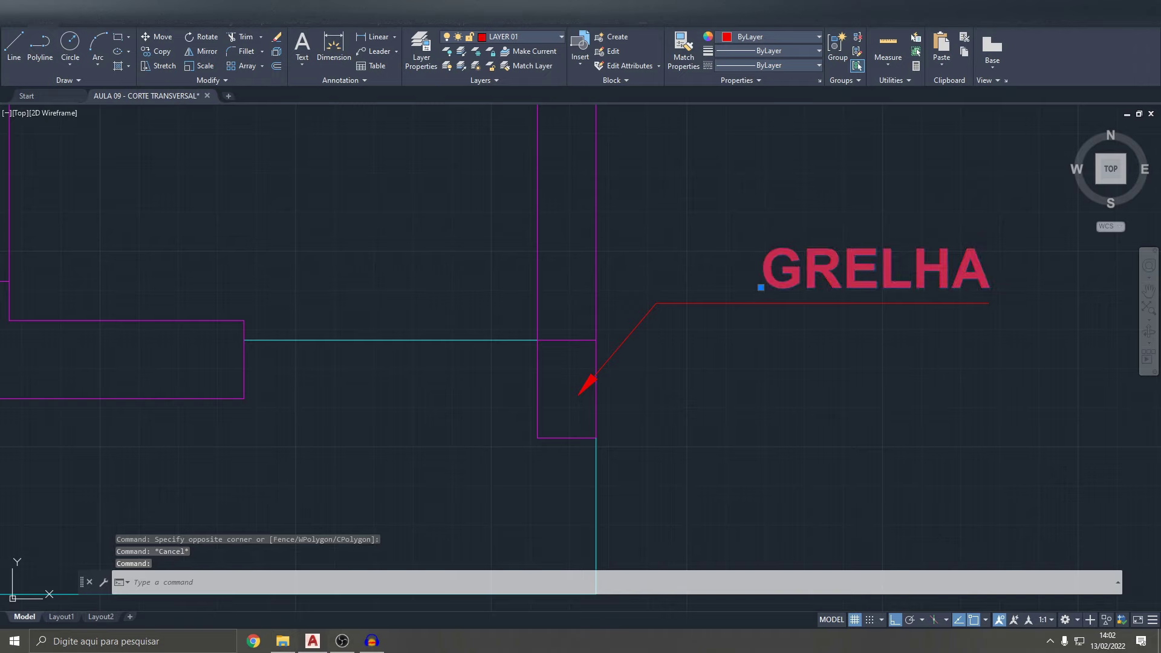
double_click(767, 269)
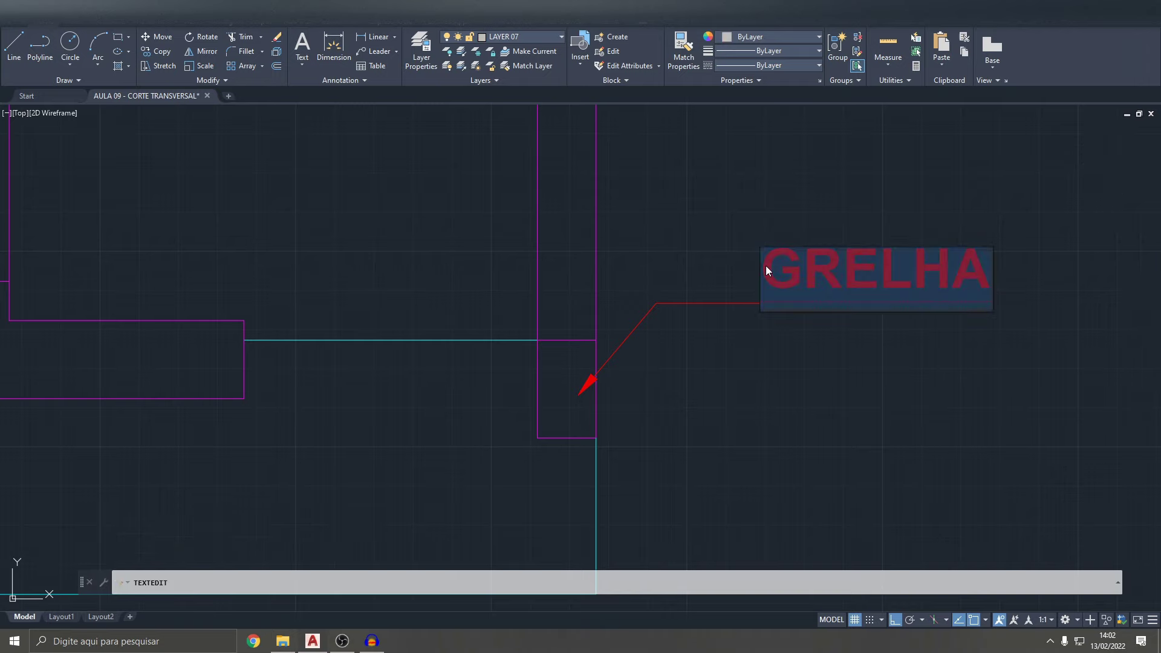
text(VIGA)
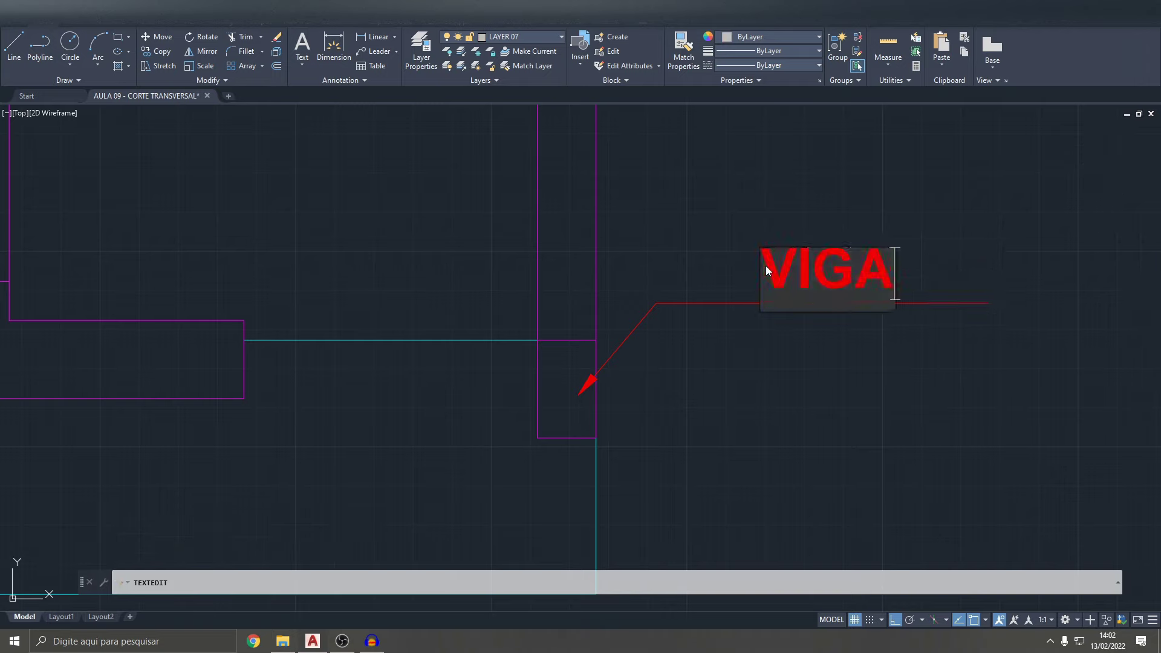
text( BALD)
key(BackSpace)
text(LD)
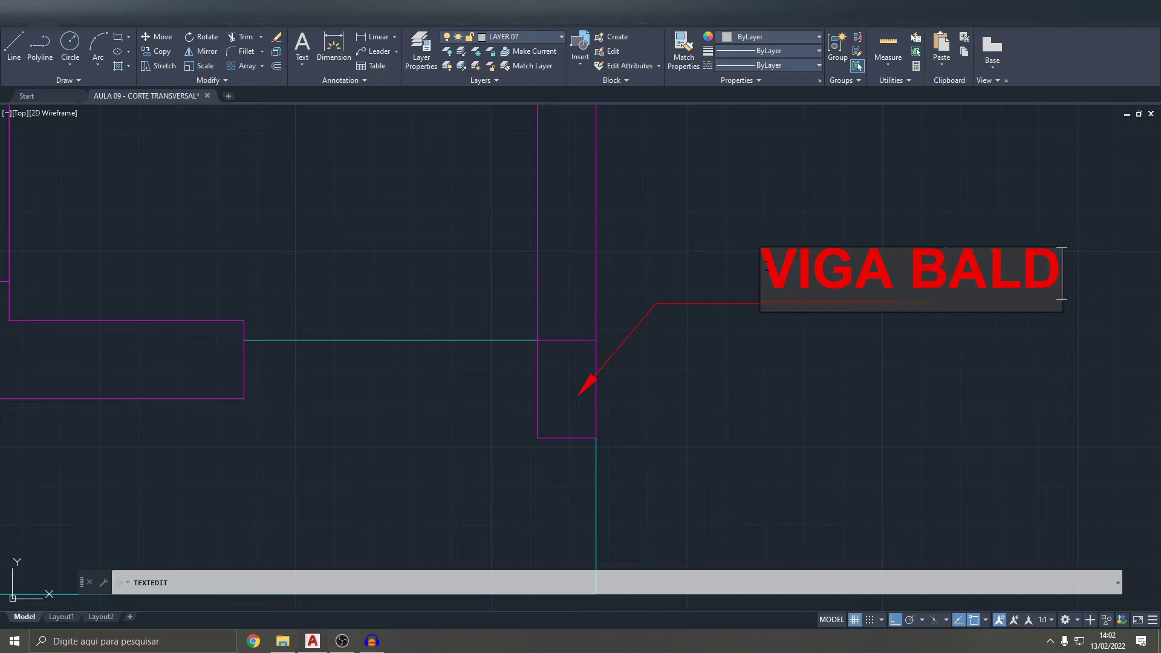
text(RAME M)
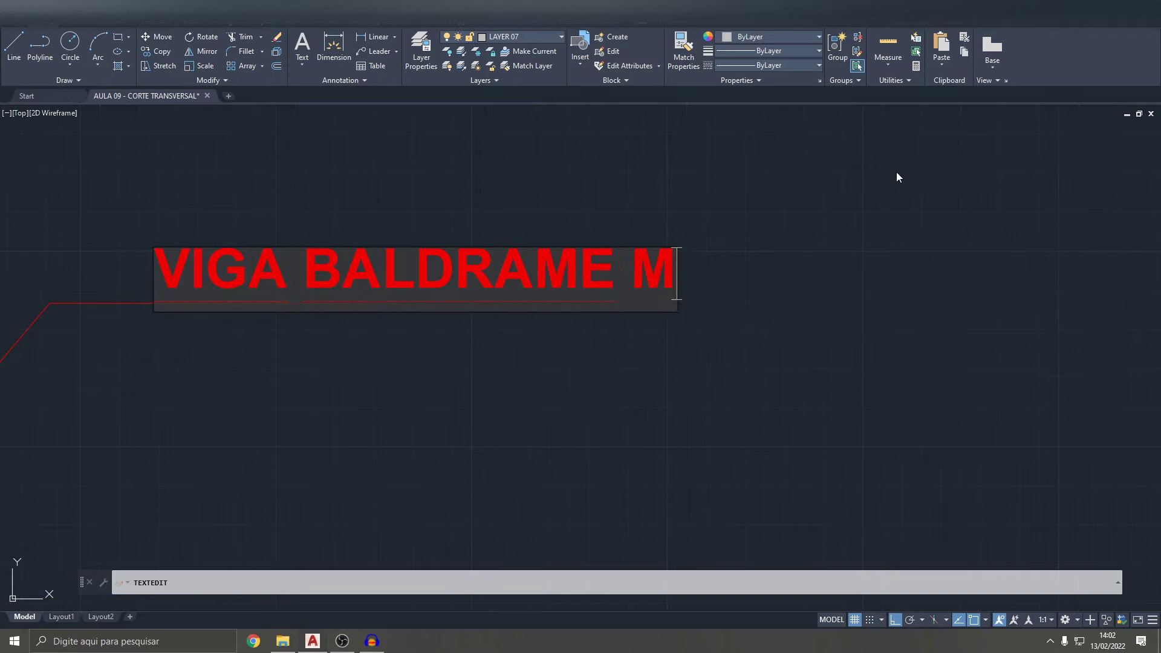
text(URO)
key(Return)
scroll(896, 171, down, 4)
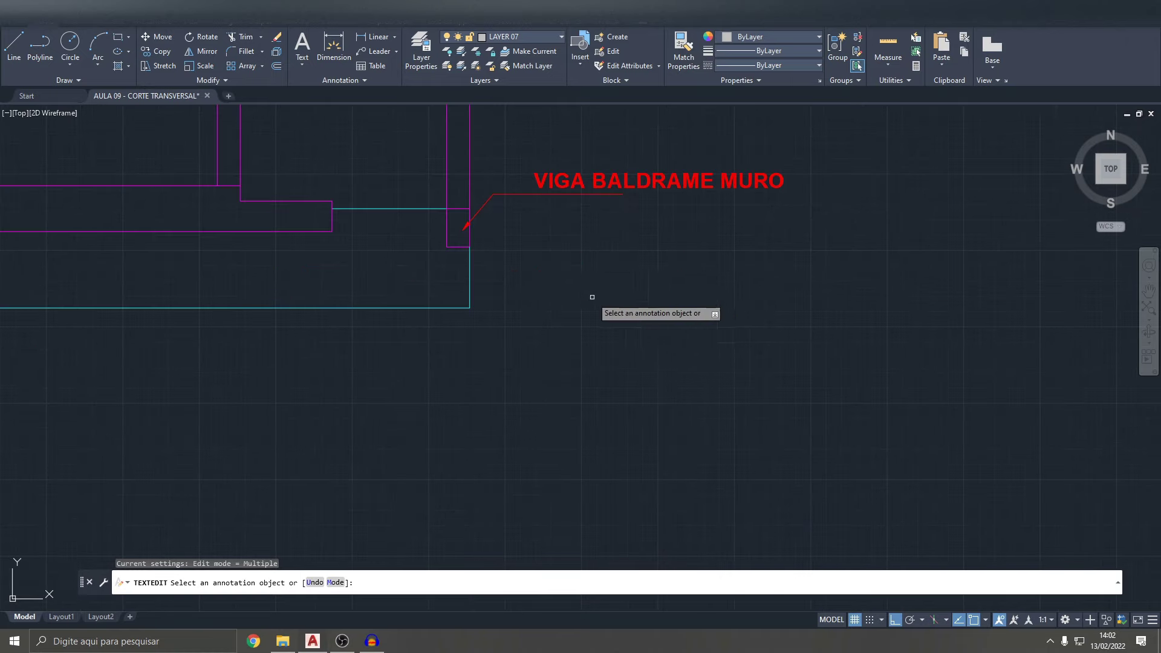
key(Escape)
- Move the VIGA BALDRAME MURO text to a new position and adjust its leader line
text(M)
key(Return)
scroll(604, 194, up, 3)
click(508, 174)
click(407, 171)
key(Escape)
click(591, 219)
click(653, 208)
click(686, 208)
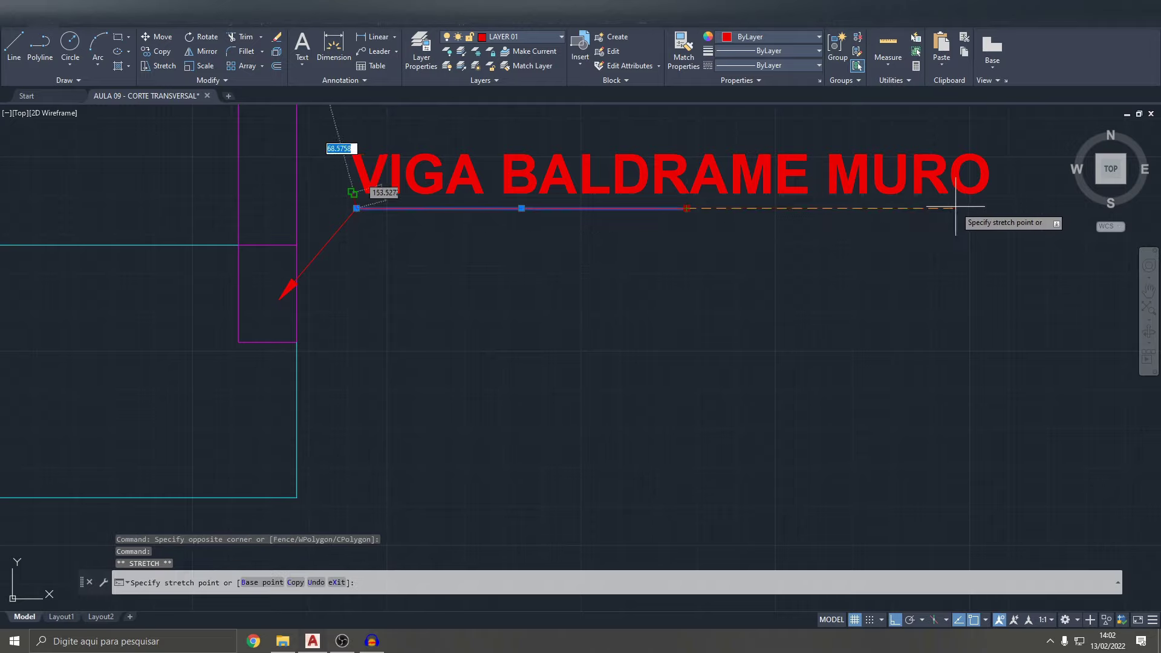
scroll(982, 209, up, 3)
scroll(979, 212, up, 2)
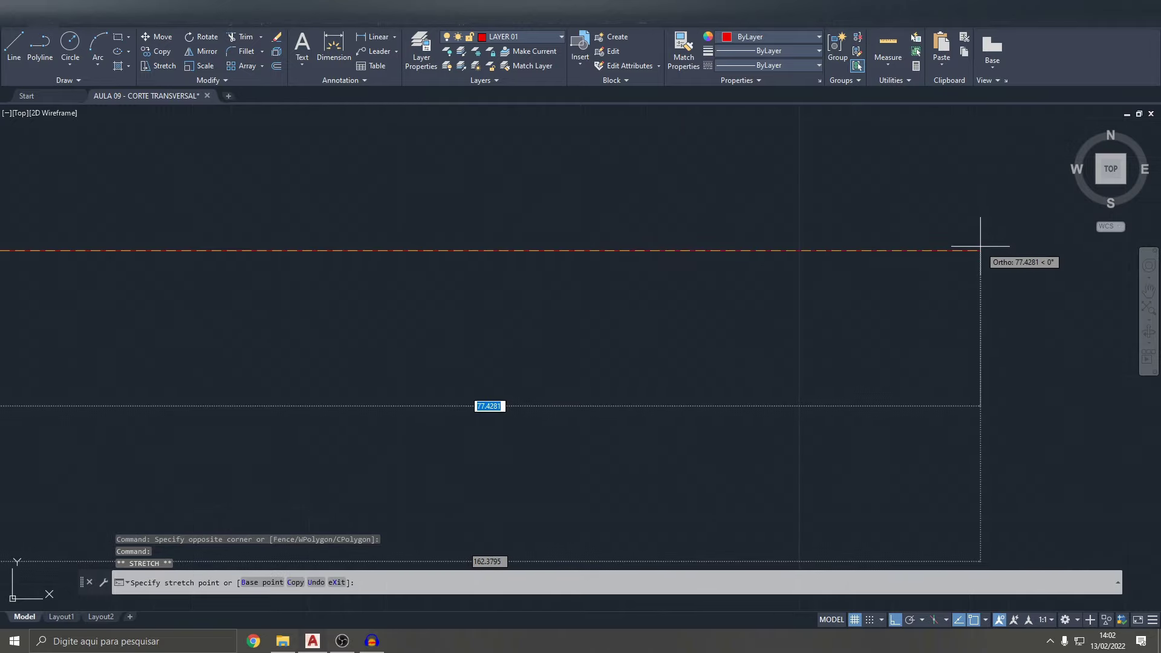
key(Escape)
key(Escape)
scroll(983, 251, down, 3)
scroll(982, 254, down, 4)
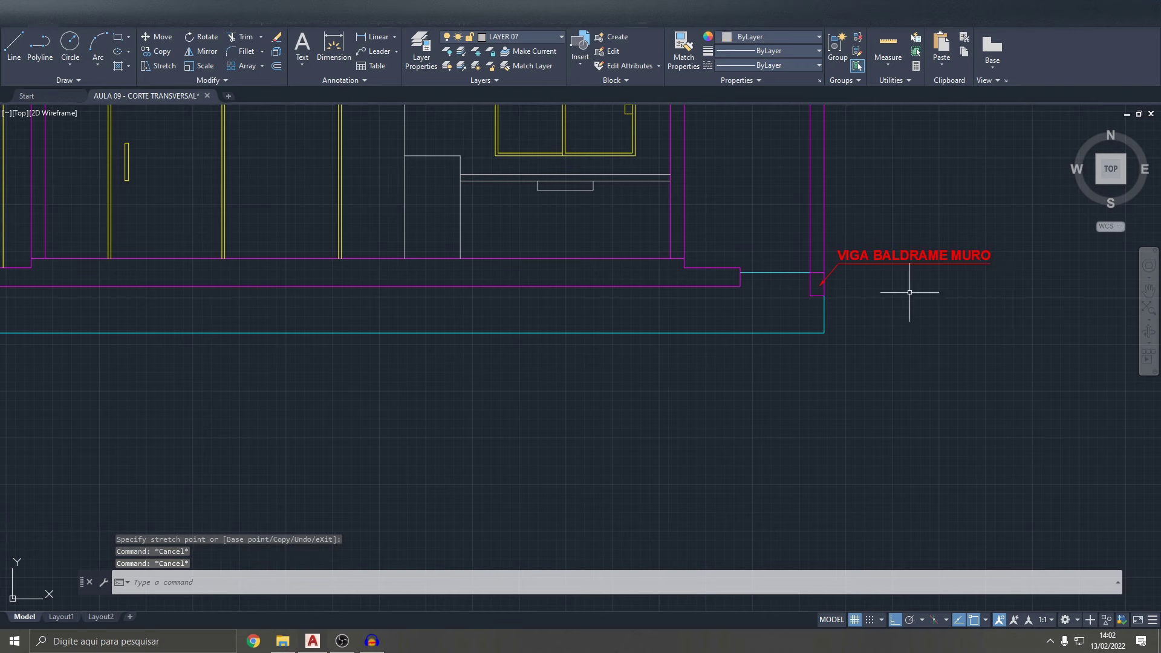
- Select the VIGA BALDRAME MURO leader and text and start mirroring it
click(868, 265)
click(841, 275)
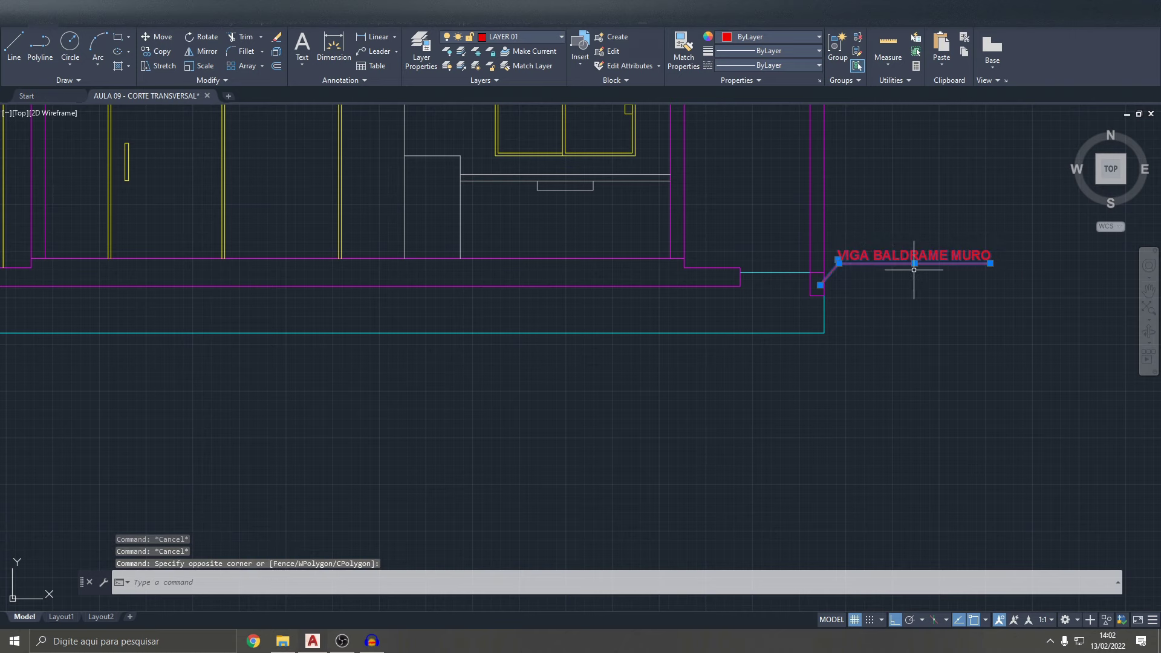
text(MI)
key(Return)
- Mirror the VIGA BALDRAME MURO label onto the left wall, keeping the original
scroll(914, 269, down, 4)
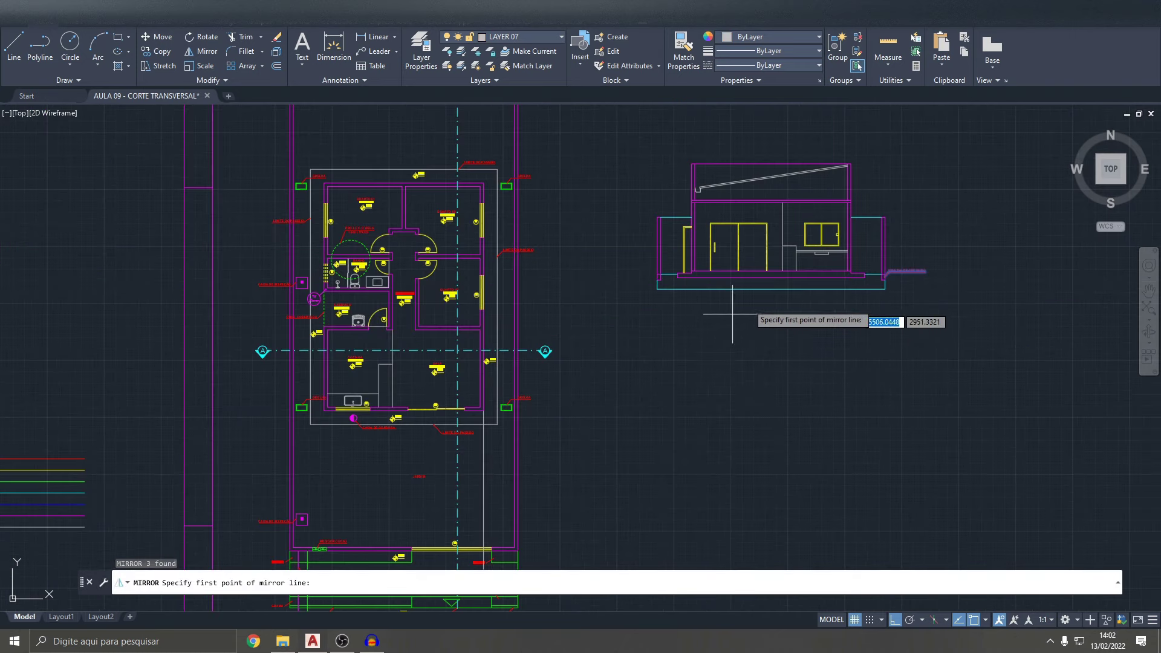
click(771, 292)
click(771, 327)
click(792, 363)
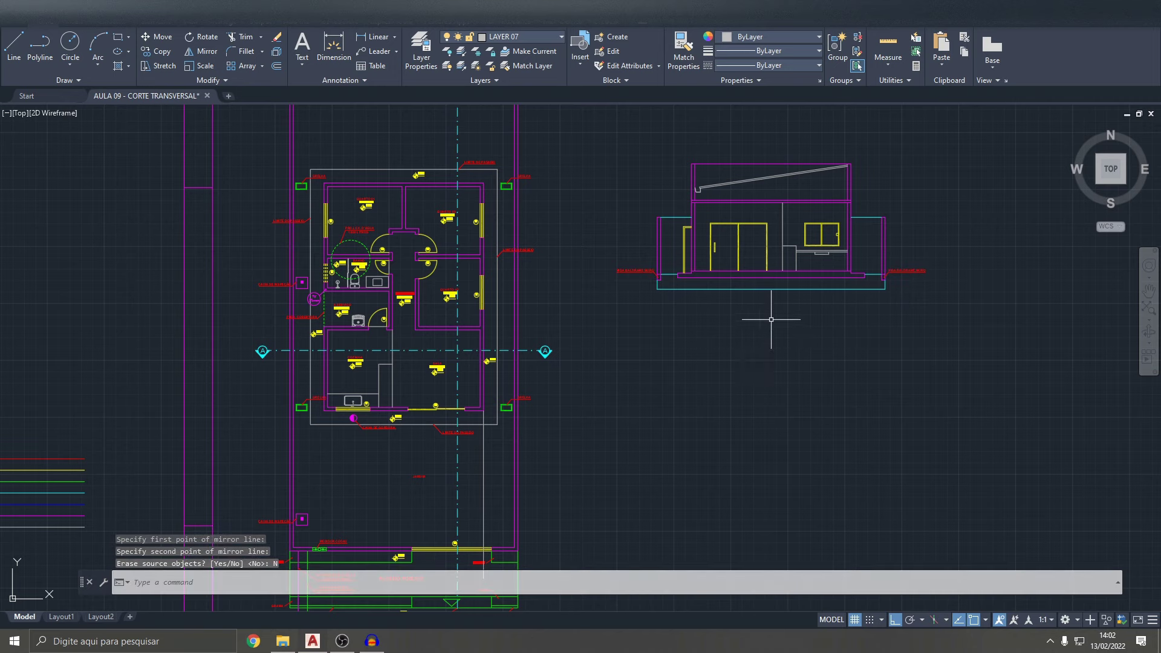
scroll(640, 280, up, 5)
scroll(679, 287, down, 5)
scroll(768, 314, up, 3)
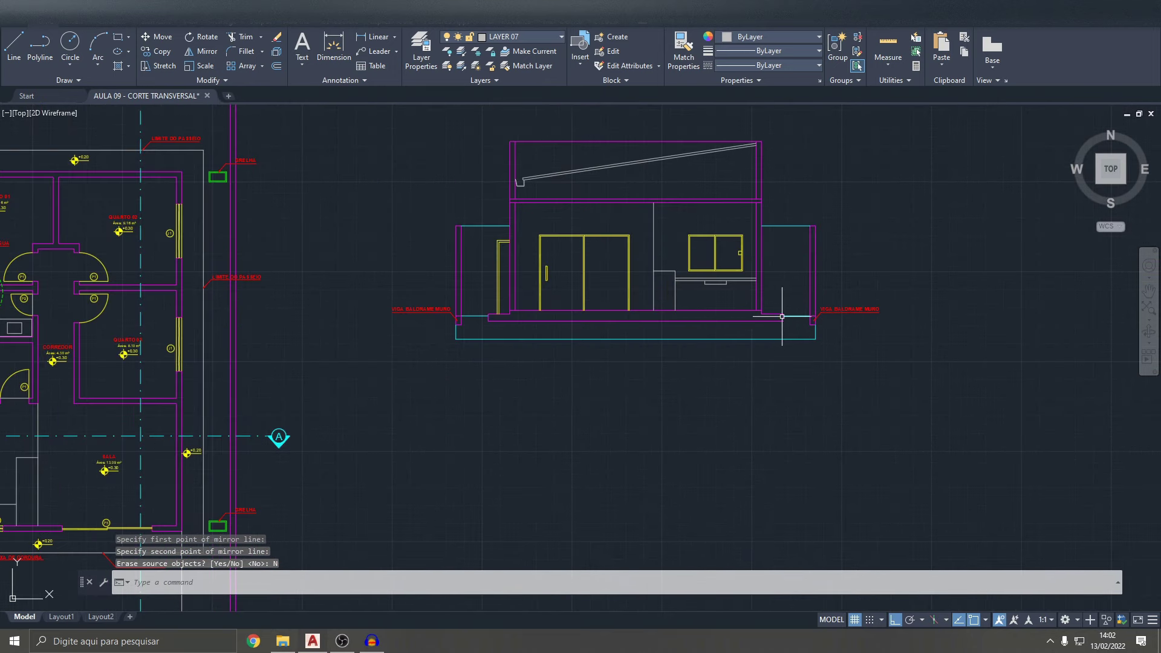
key(Escape)
key(Escape)
key(Escape)
scroll(802, 312, up, 4)
scroll(802, 312, up, 2)
- Paste a copy of the right-side label above the roof, arrowhead on the roof sheet line
click(841, 365)
click(763, 237)
key(ctrl+c)
key(ctrl+v)
scroll(847, 291, down, 5)
scroll(781, 266, up, 1)
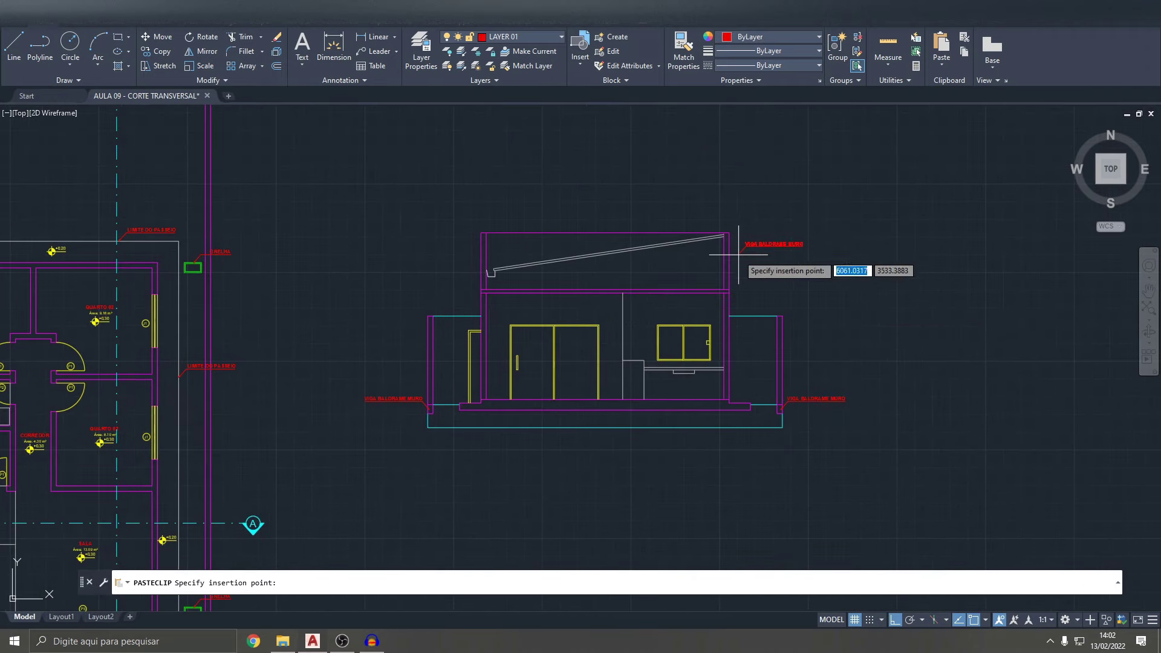
scroll(753, 314, up, 3)
scroll(764, 347, up, 5)
scroll(692, 334, down, 1)
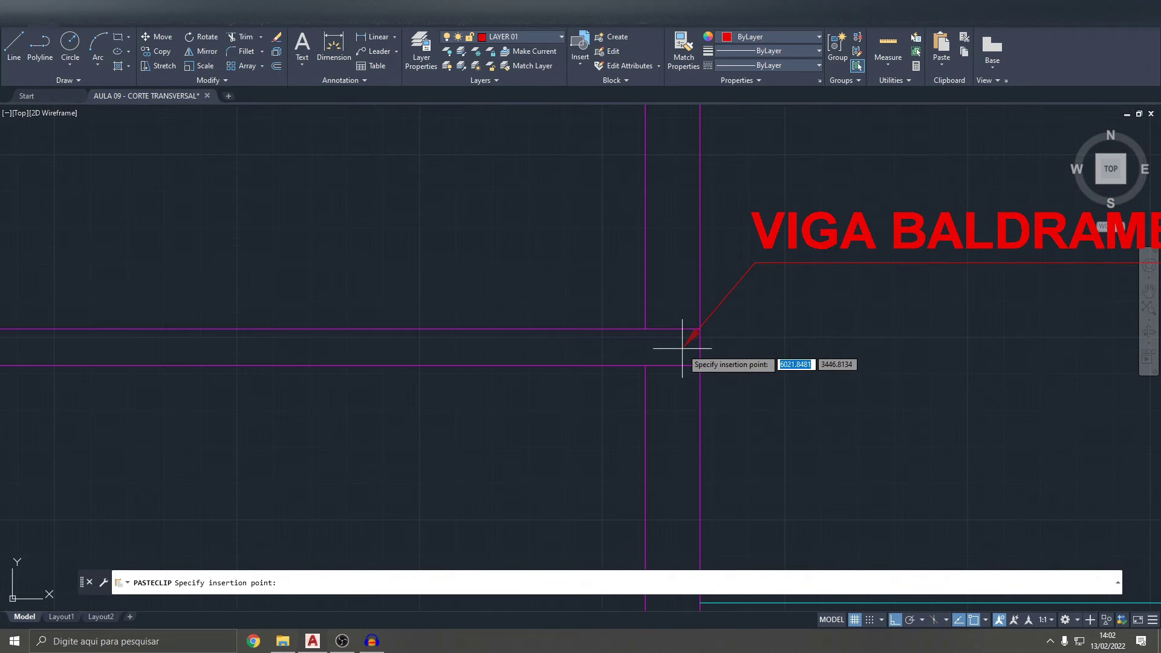
scroll(693, 336, down, 6)
scroll(691, 248, up, 3)
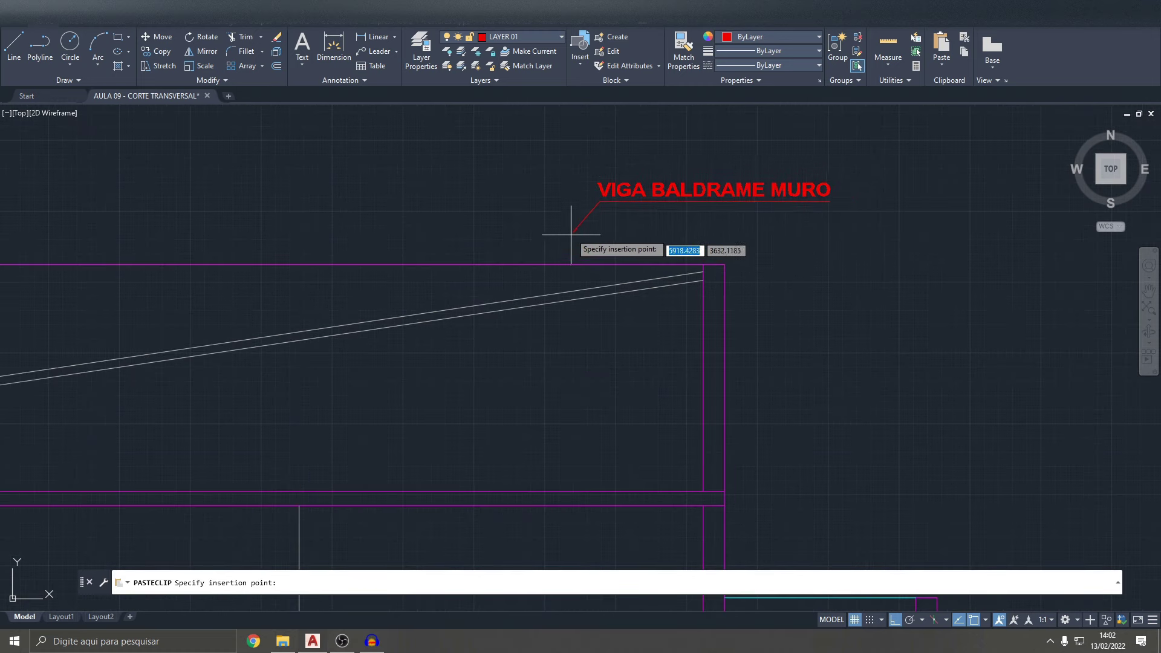
click(570, 181)
click(575, 176)
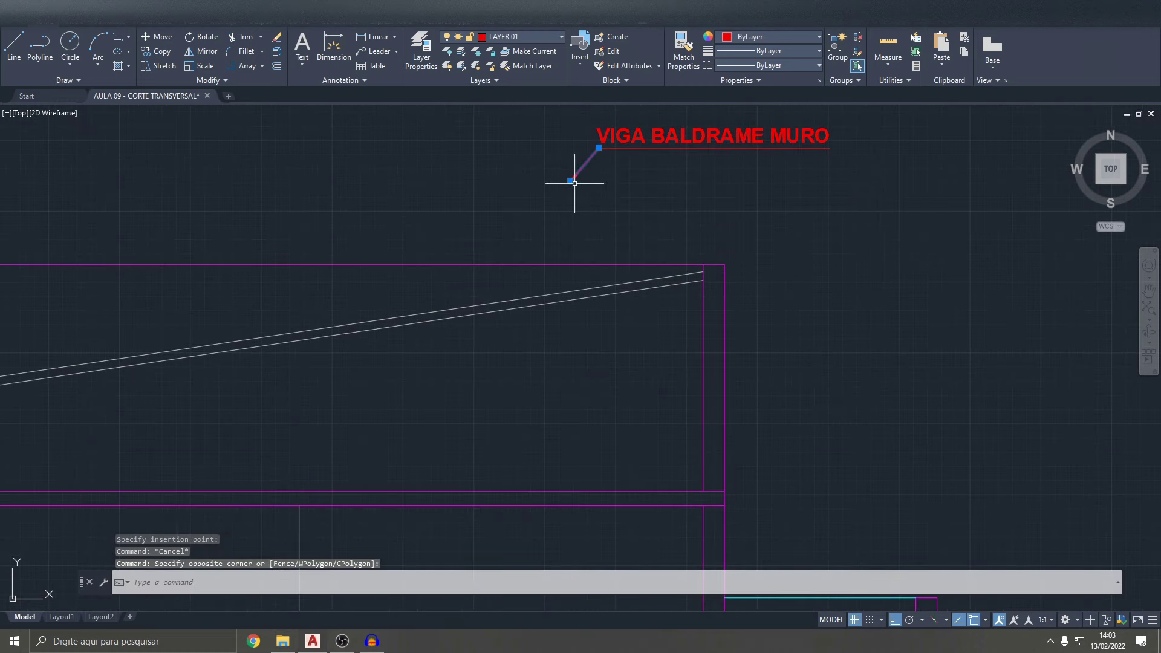
click(554, 290)
key(Escape)
middle_drag(586, 301, 560, 408)
- Retype the copied label as TELHA FIBROCIMENTO and check its leader line
click(623, 251)
double_click(617, 245)
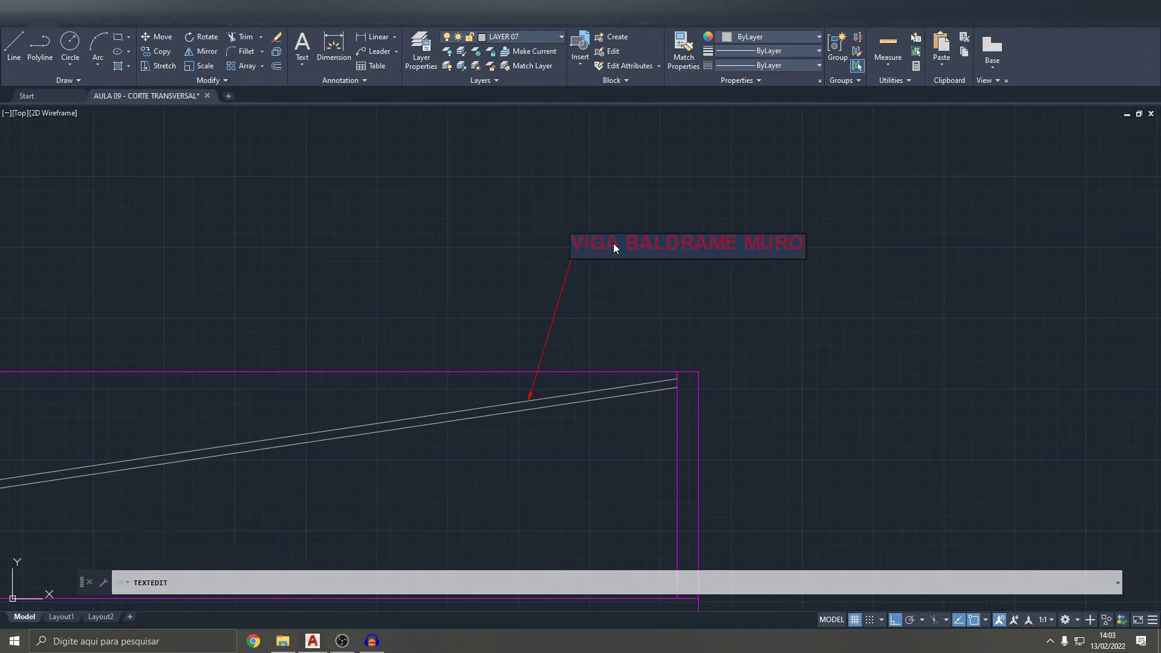
text(TELHA FIBROCIMENTO)
key(Return)
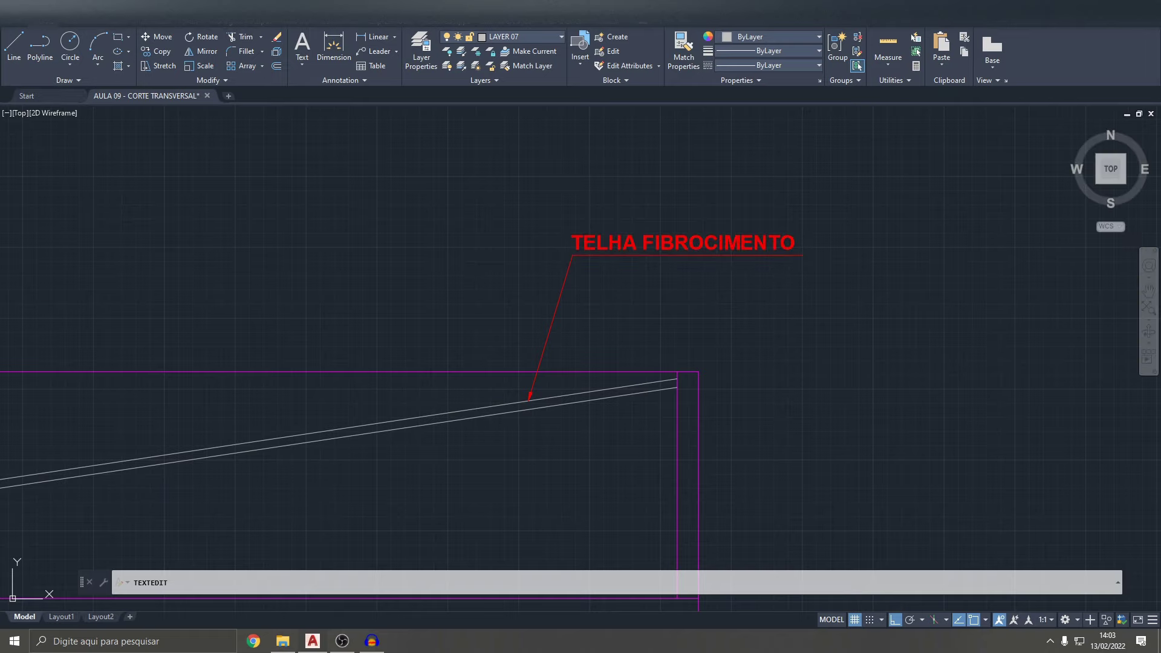
key(Escape)
scroll(790, 253, up, 5)
click(787, 278)
click(779, 287)
key(Escape)
key(Escape)
scroll(635, 324, down, 5)
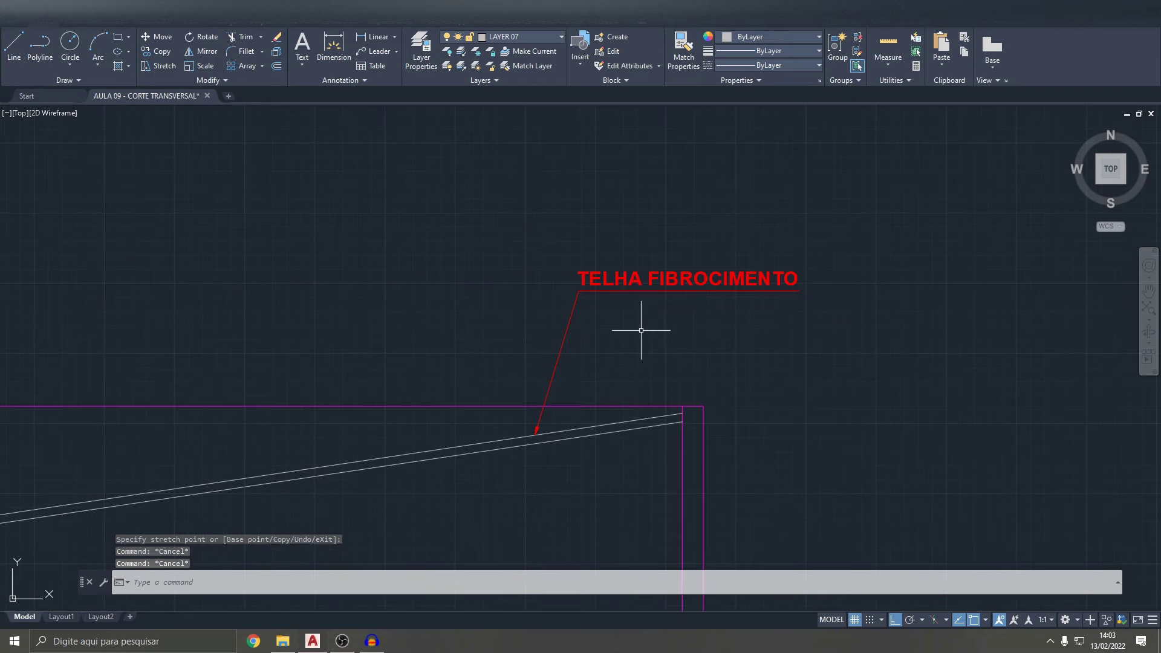
click(631, 288)
- Copy the TELHA FIBROCIMENTO label above the roof with its arrow on the roof sheet
key(ctrl+c)
scroll(633, 298, down, 5)
key(ctrl+v)
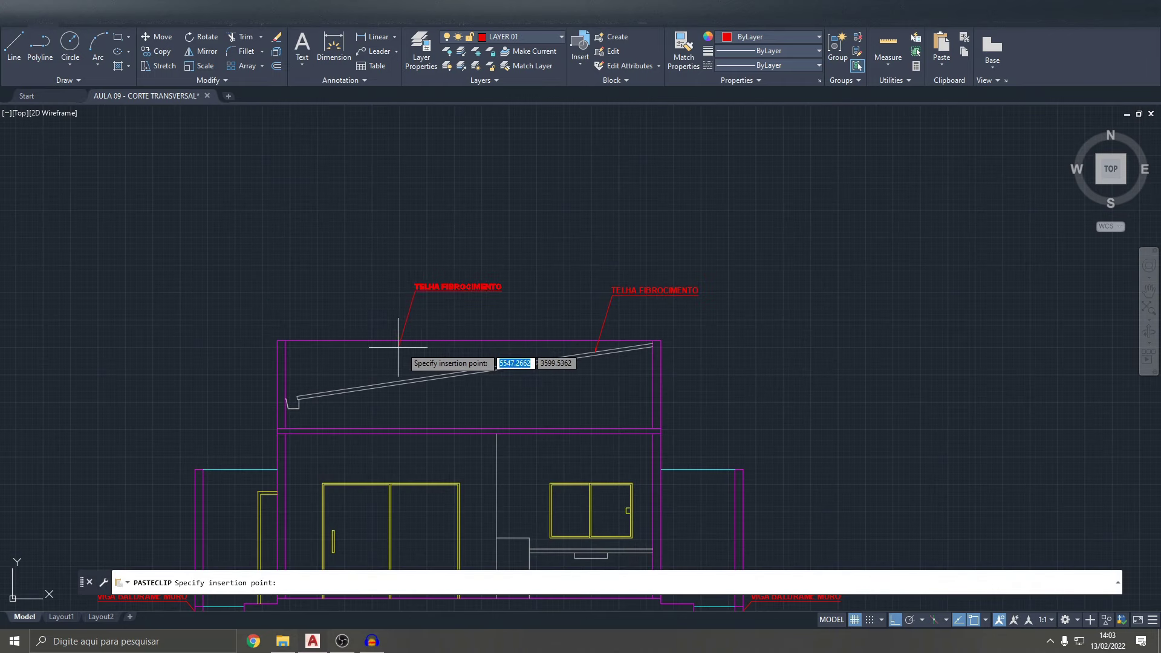
click(408, 359)
scroll(439, 328, up, 4)
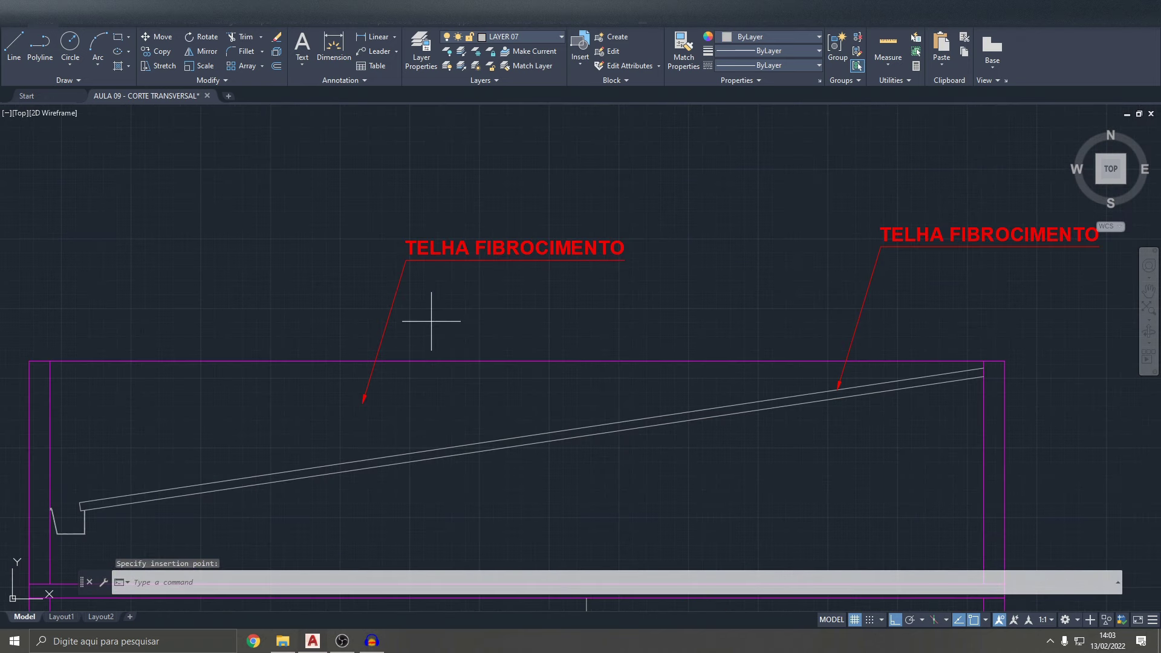
click(380, 386)
click(362, 403)
click(357, 460)
key(Escape)
- Paste another roof label copy beside the section and try repositioning its leader arrow
scroll(496, 290, down, 4)
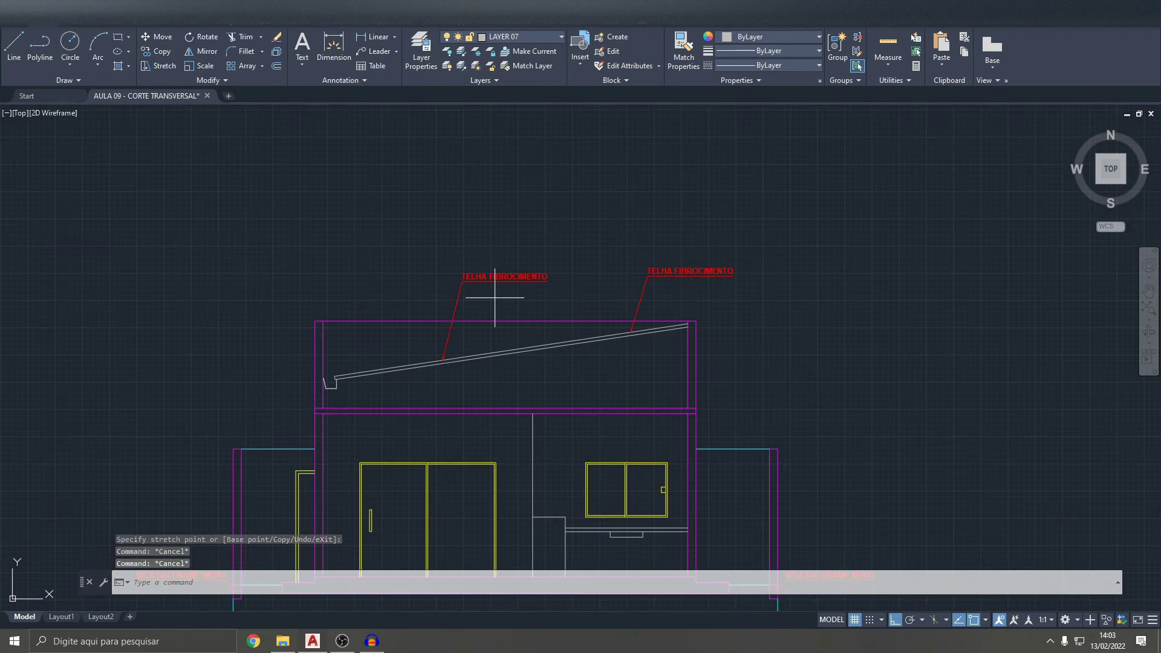
click(484, 277)
click(458, 254)
key(ctrl+v)
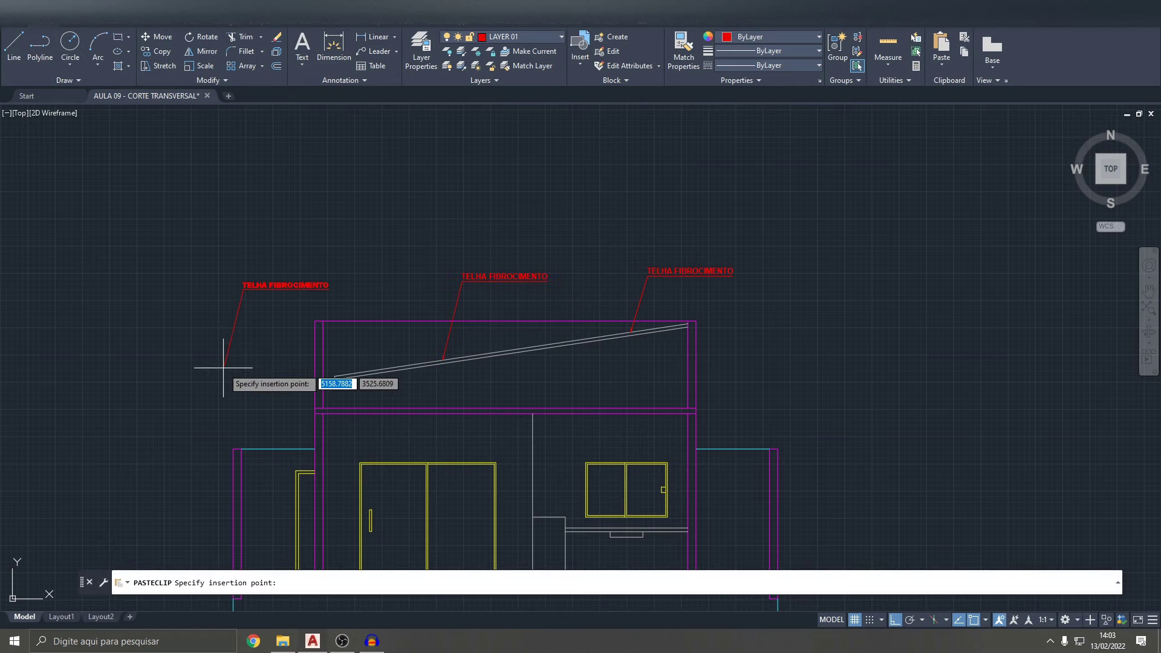
click(230, 367)
click(246, 349)
click(229, 318)
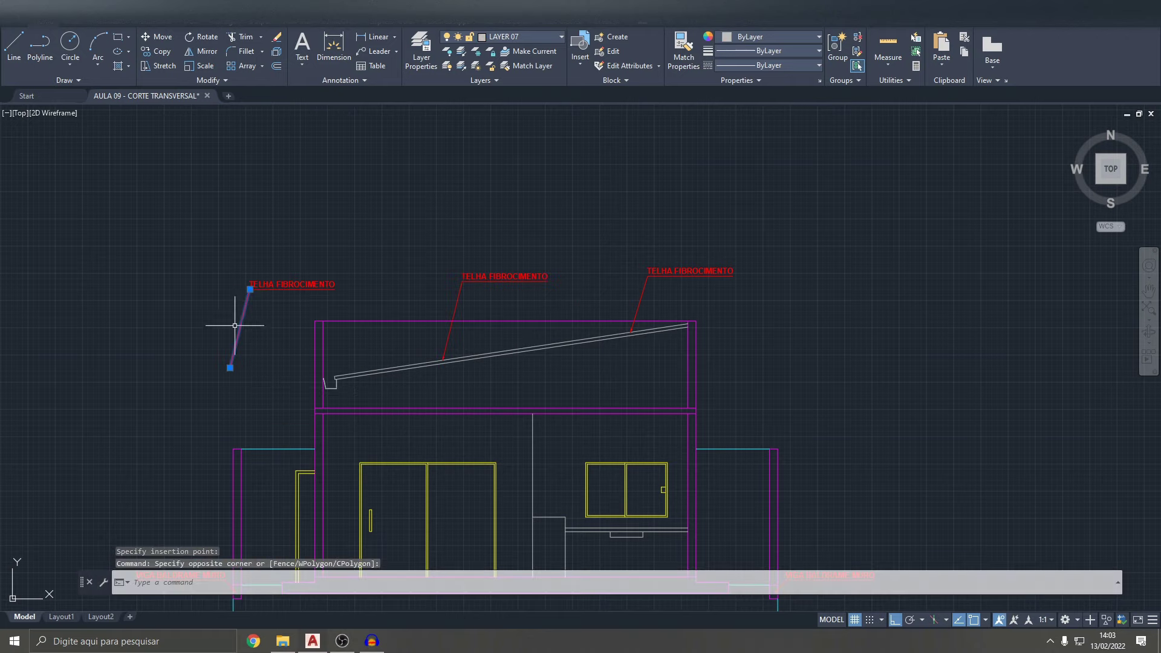
click(230, 367)
scroll(379, 371, up, 4)
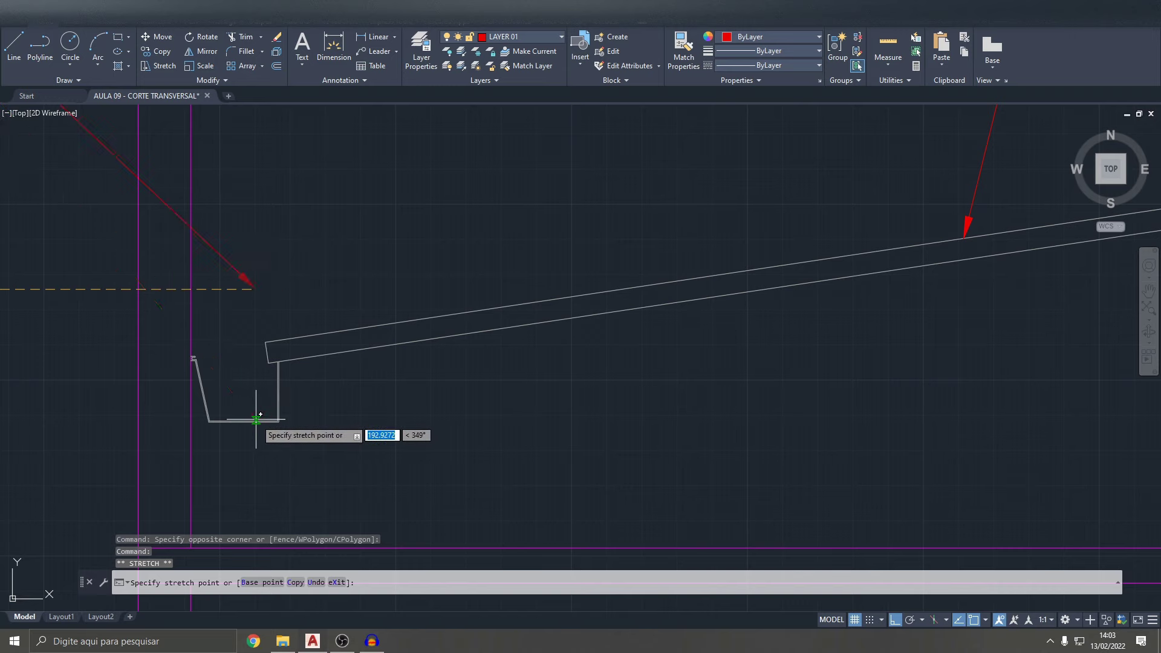
scroll(267, 409, down, 2)
key(Escape)
- Try stretching the leader end under the pasted label, then cancel and deselect
scroll(366, 293, up, 4)
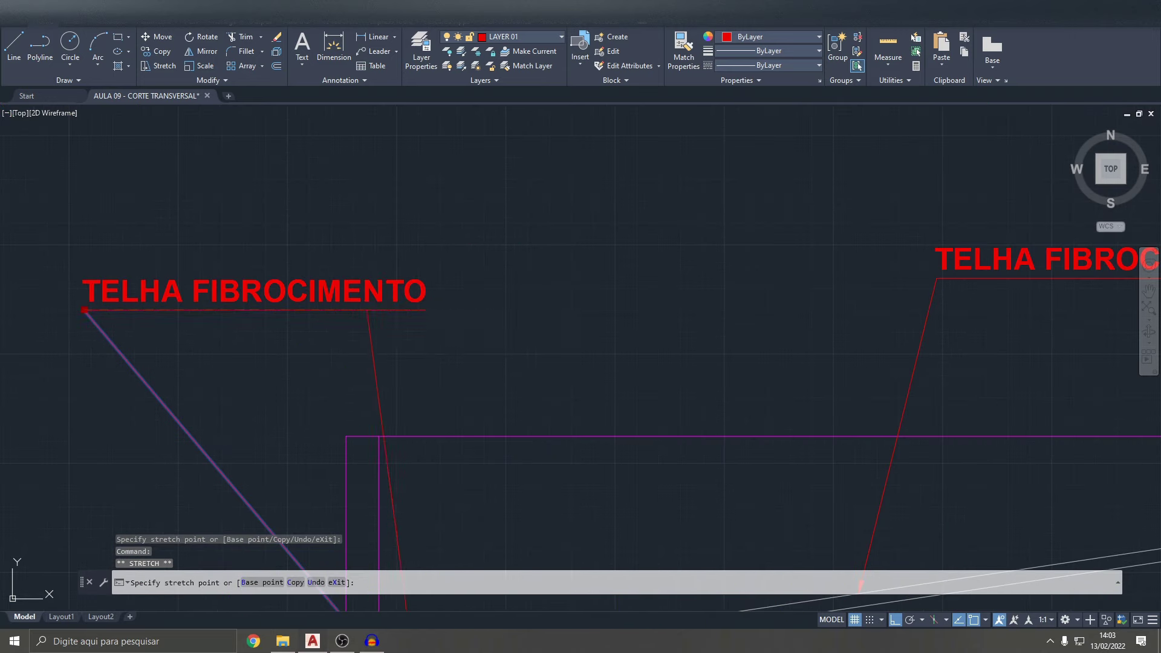
scroll(404, 310, up, 4)
click(438, 304)
click(467, 301)
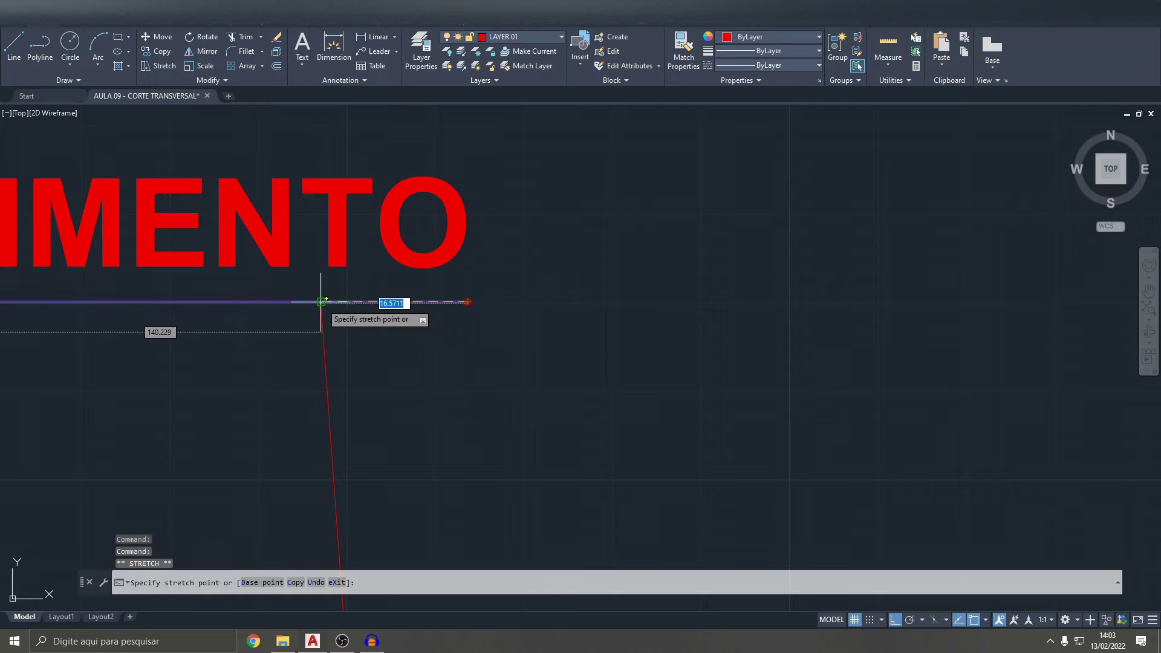
key(Escape)
scroll(424, 309, down, 3)
click(436, 298)
- Change the pasted label's text to CALHA
double_click(422, 267)
text(CALHA)
scroll(490, 289, down, 4)
scroll(419, 256, up, 2)
scroll(419, 254, up, 2)
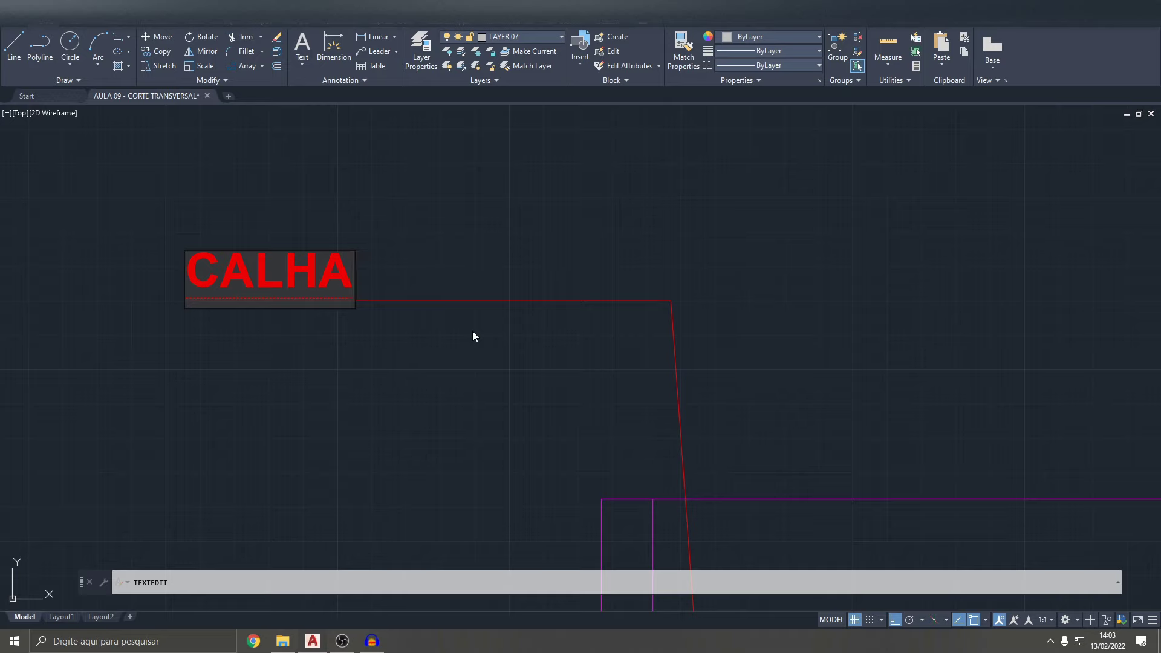
click(429, 300)
key(Escape)
- Reattach the sloped leader's top end to the underline beneath CALHA
click(392, 288)
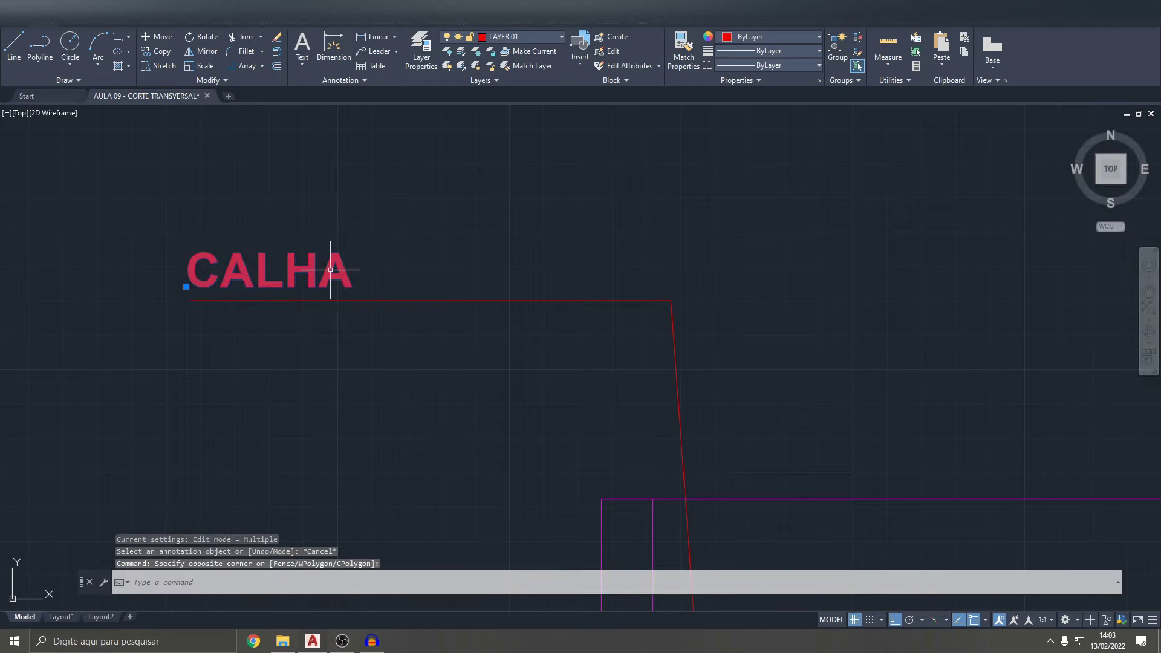
drag(717, 331, 670, 325)
click(671, 300)
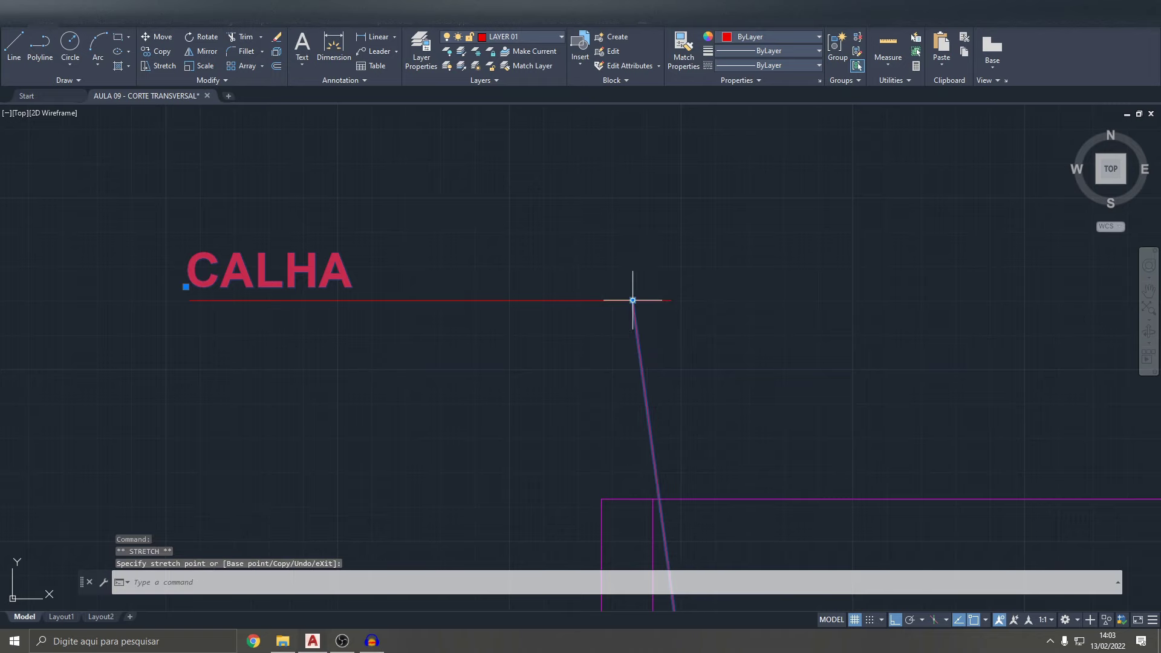
click(633, 300)
click(657, 300)
key(Escape)
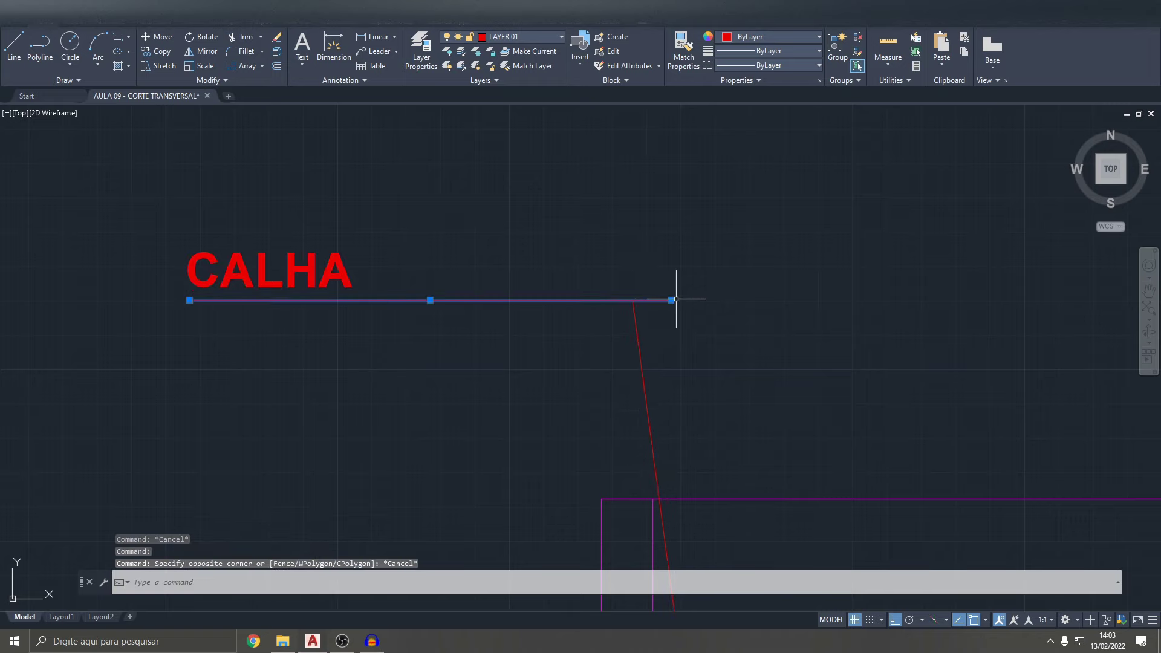
key(Escape)
click(671, 302)
- Try moving the CALHA text with MOVE, then cancel
click(187, 336)
click(474, 236)
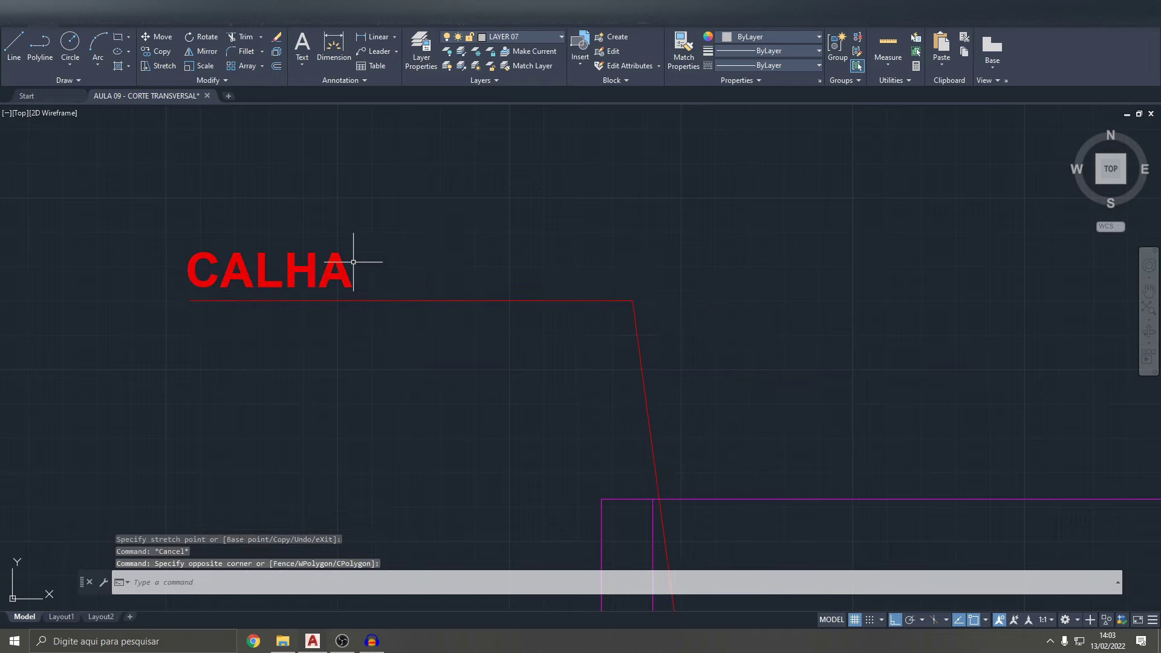
click(331, 263)
text(m)
key(Return)
click(363, 271)
scroll(597, 282, up, 4)
key(Escape)
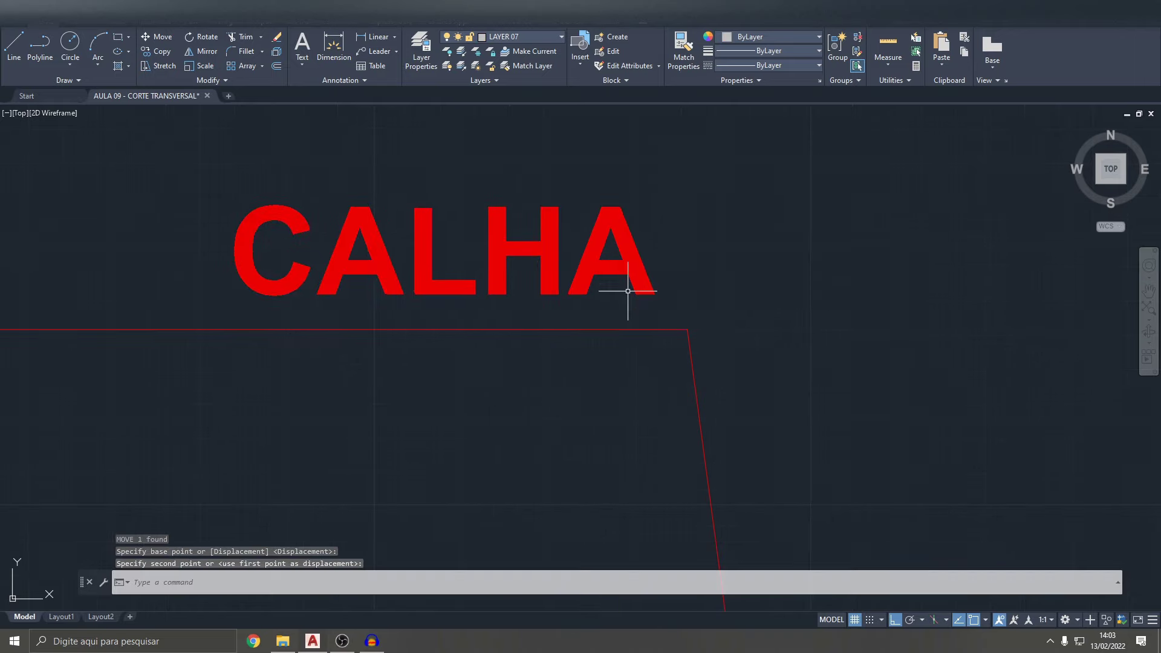
scroll(622, 298, down, 4)
- Try stretching the CALHA underline's end point, then cancel and pan across the roof
click(462, 309)
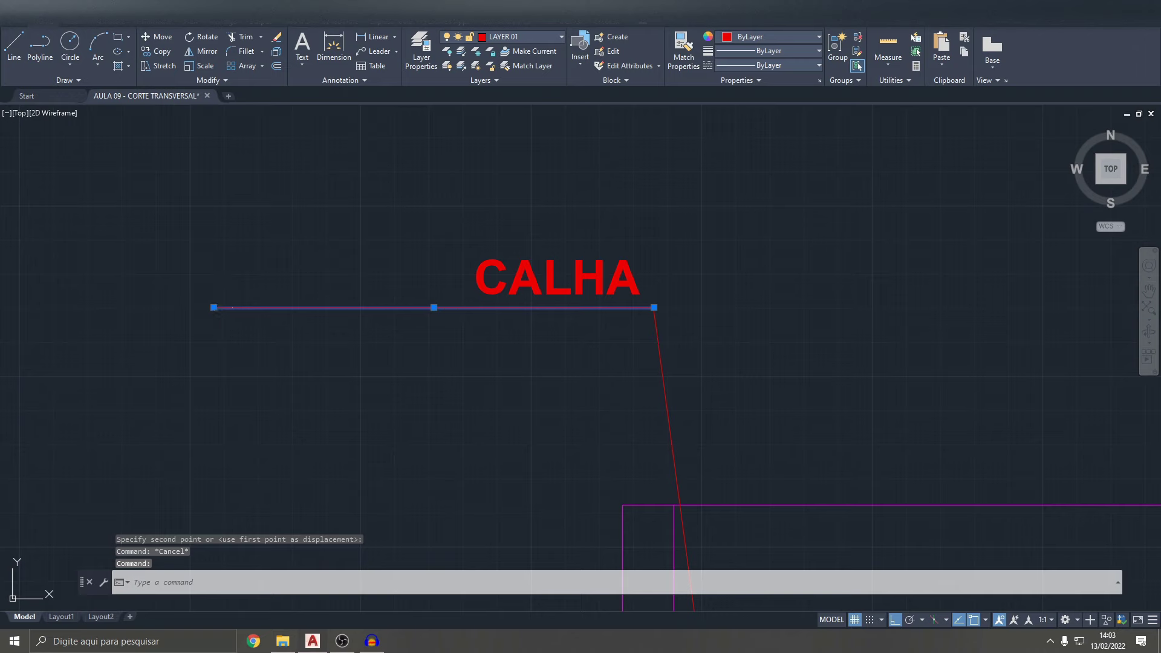
click(213, 307)
key(Escape)
scroll(596, 313, down, 5)
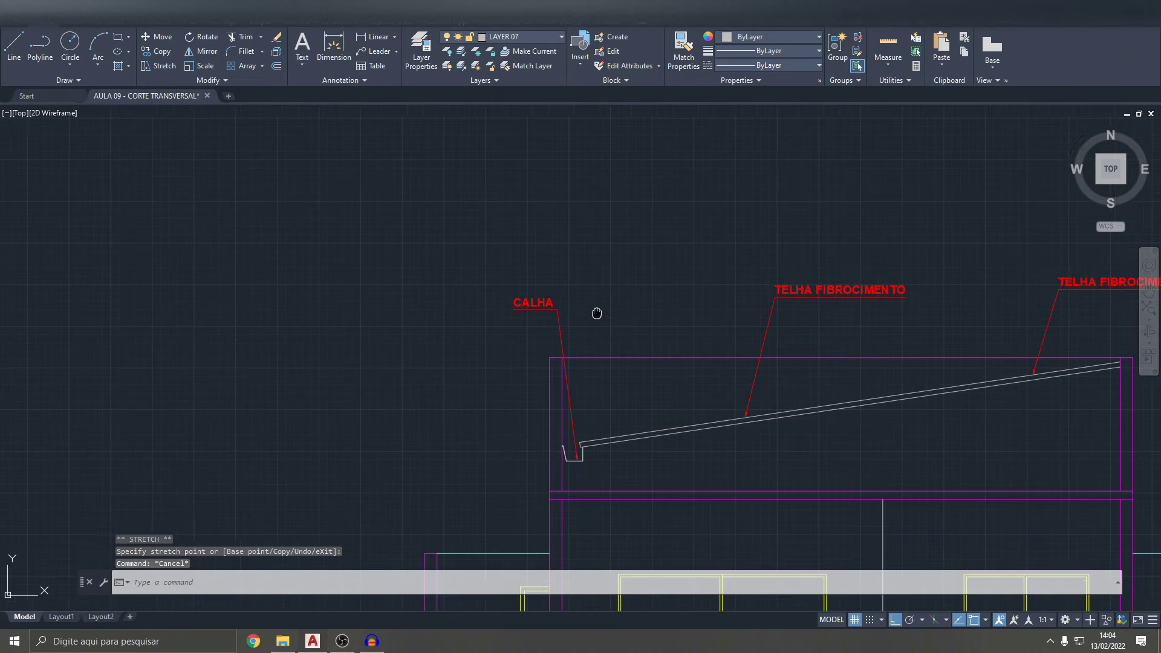
middle_drag(597, 314, 577, 287)
key(Escape)
key(Escape)
scroll(641, 248, down, 4)
- Save the drawing and pan to review the CALHA and TELHA FIBROCIMENTO labels
key(ctrl+s)
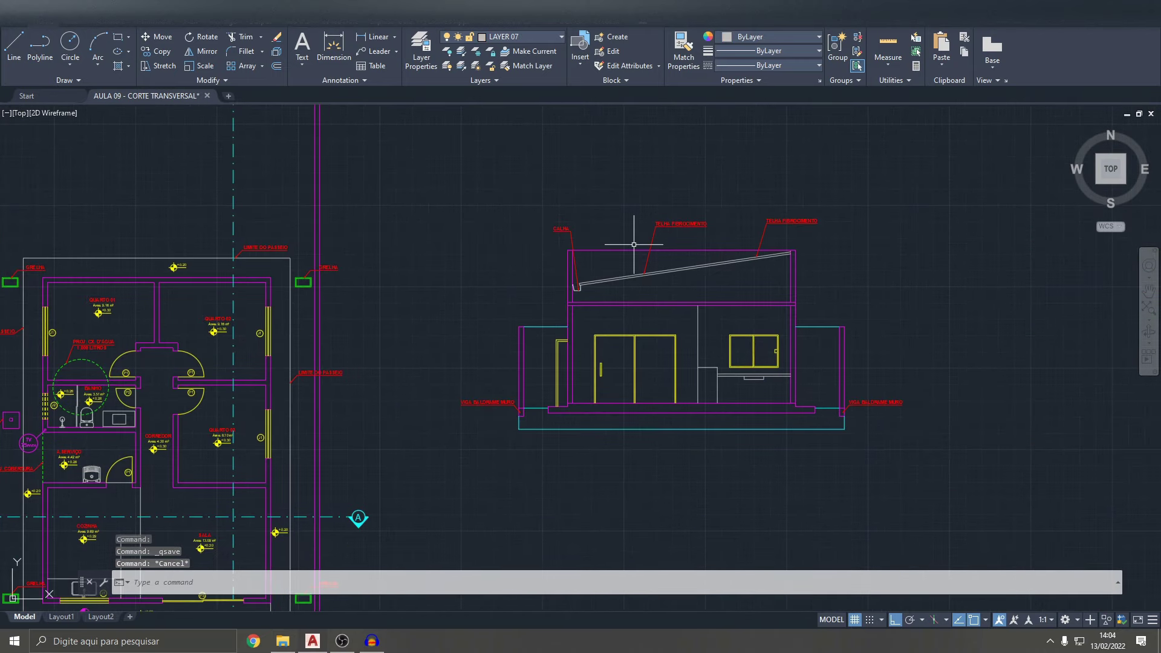
scroll(666, 242, down, 1)
scroll(719, 236, up, 1)
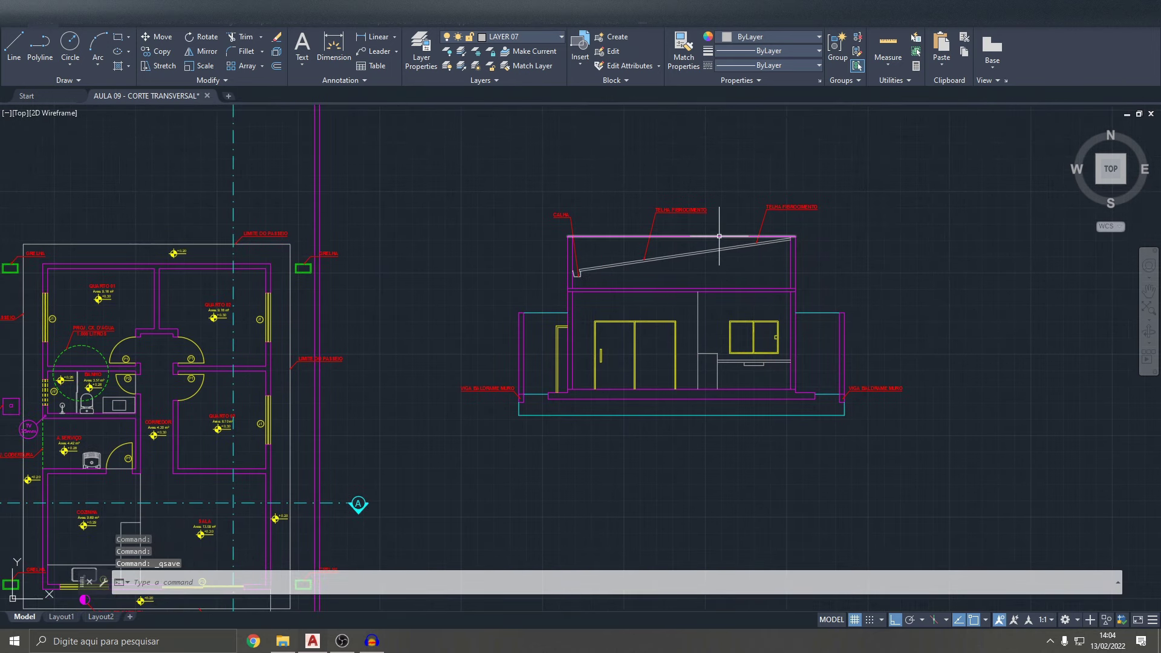
middle_drag(666, 323, 650, 304)
scroll(591, 239, up, 4)
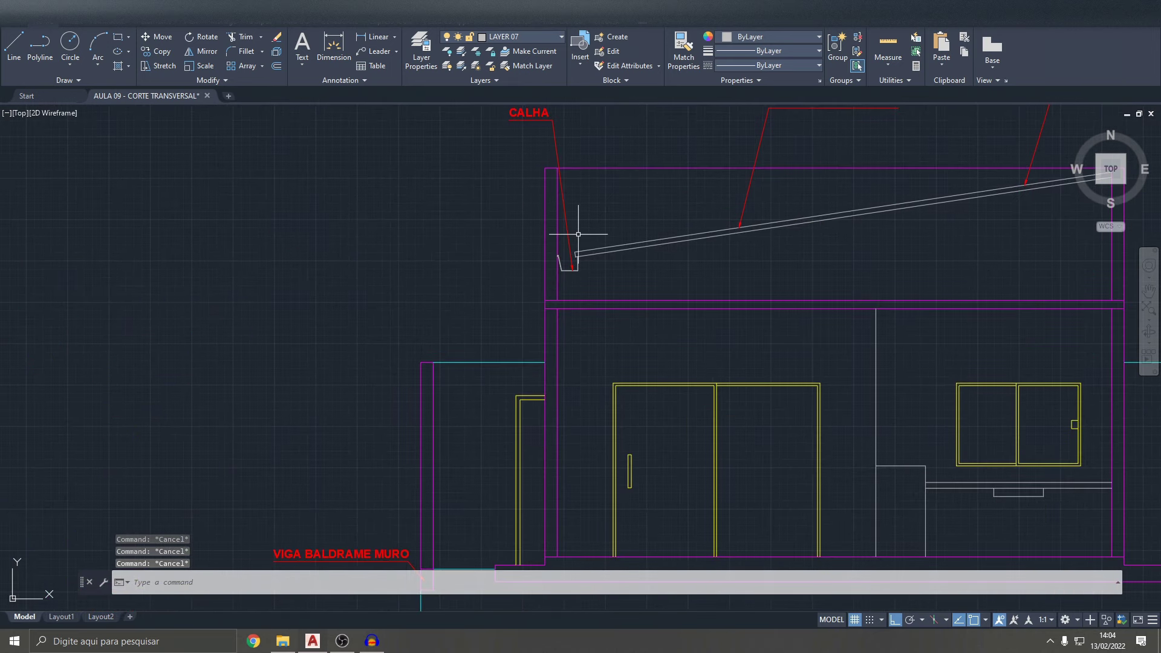
middle_drag(590, 172, 592, 245)
middle_drag(800, 229, 803, 252)
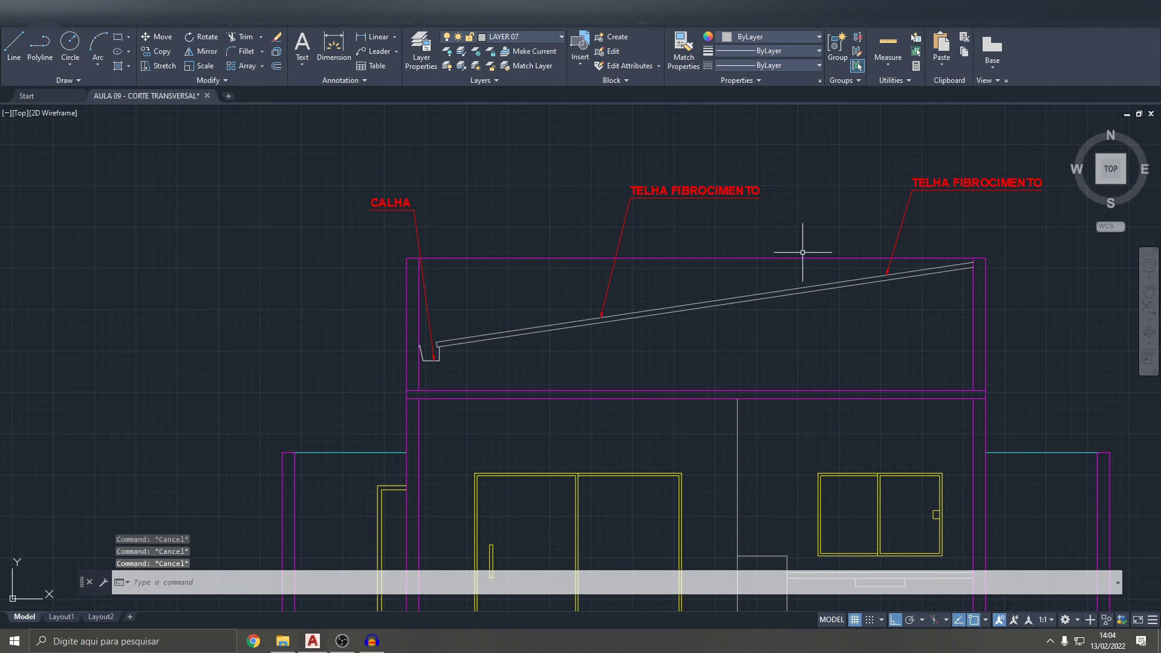
click(503, 229)
- Copy the CALHA label with its leader and paste it beside the left wall
click(375, 169)
key(ctrl+c)
key(ctrl+v)
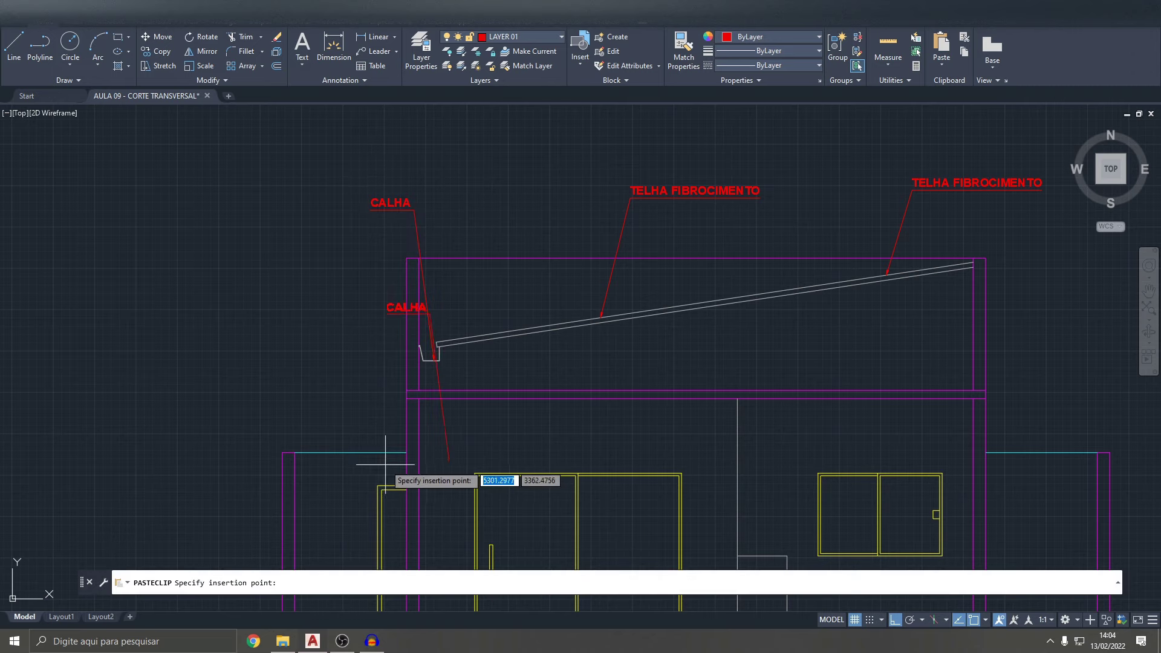
click(330, 494)
- Reattach the copy's leader to the underline's left end and extend the underline leftward
click(381, 361)
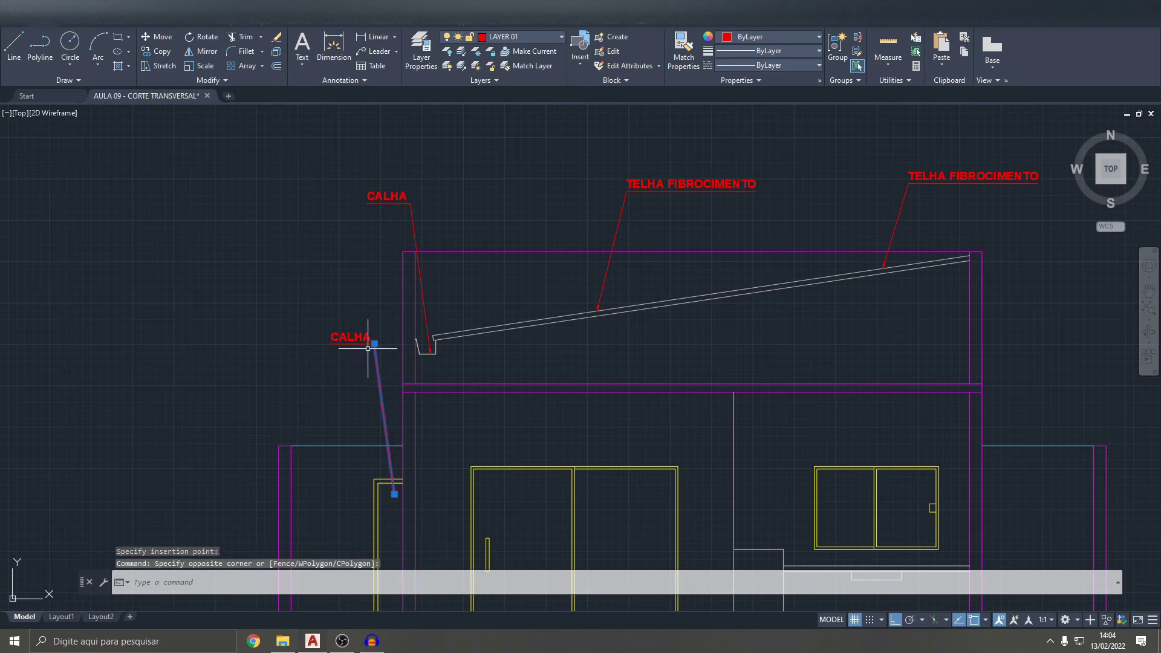
scroll(384, 344, up, 4)
click(376, 344)
click(267, 345)
key(Escape)
click(265, 344)
click(37, 345)
- Change the copied label's text to PORTÃO DE CORRER
double_click(302, 328)
text(PORTÃO DE CORRER)
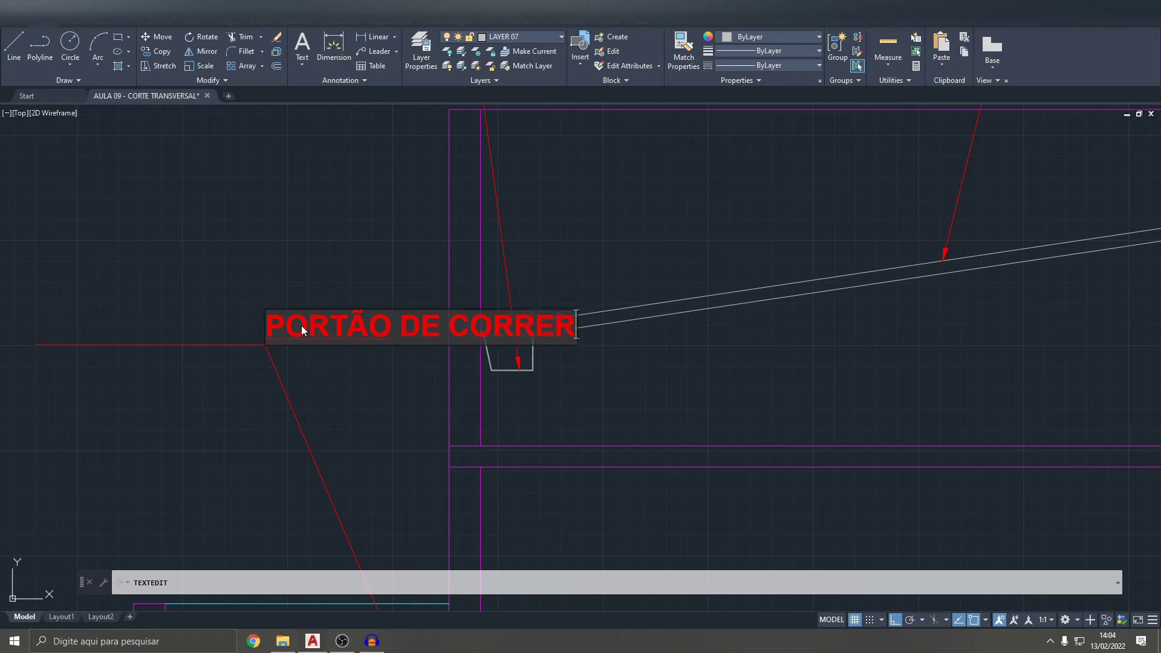
key(Return)
key(Escape)
- Move the PORTÃO DE CORRER text left onto its underline
click(337, 290)
click(313, 329)
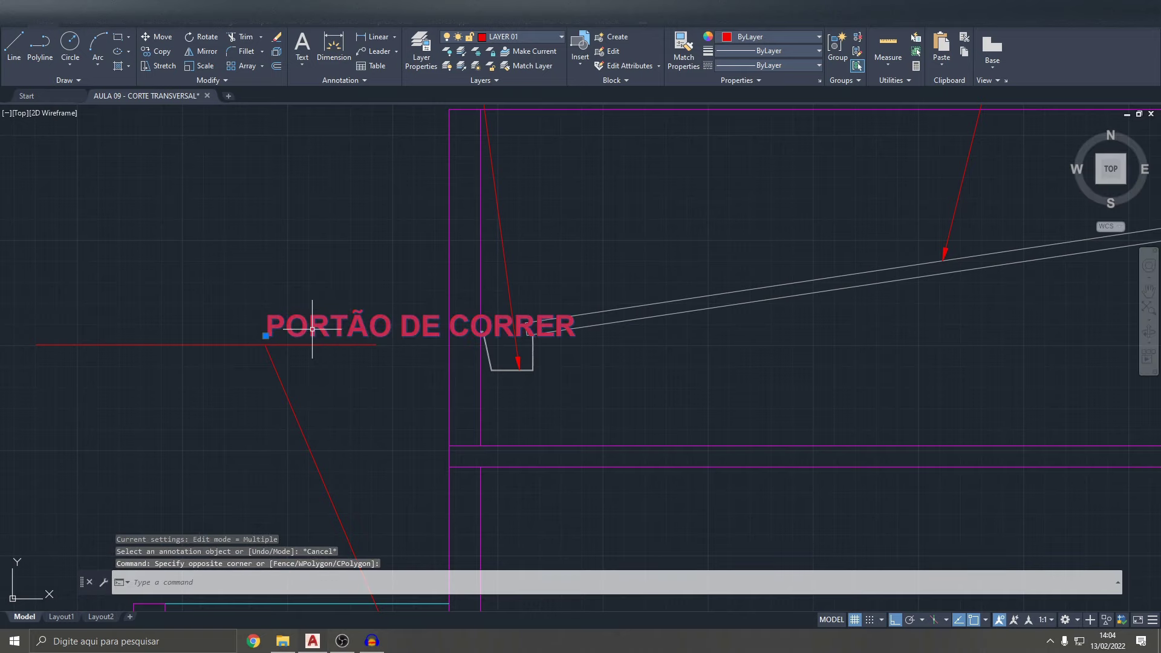
text(m)
key(Return)
click(312, 330)
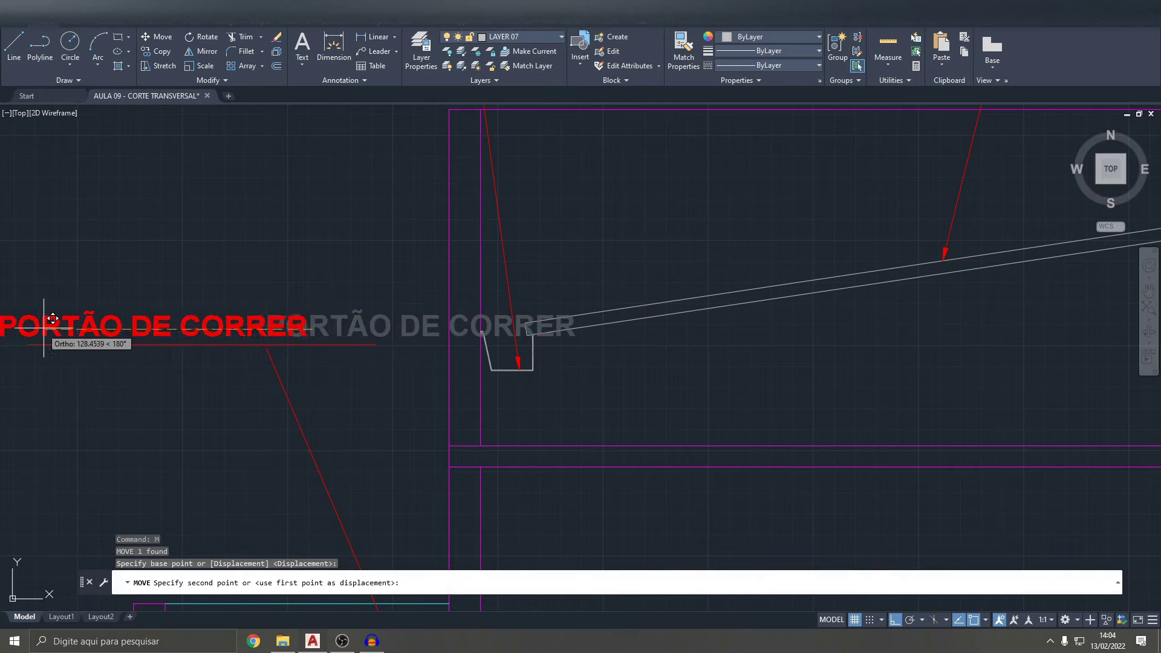
middle_drag(55, 324, 199, 323)
click(151, 308)
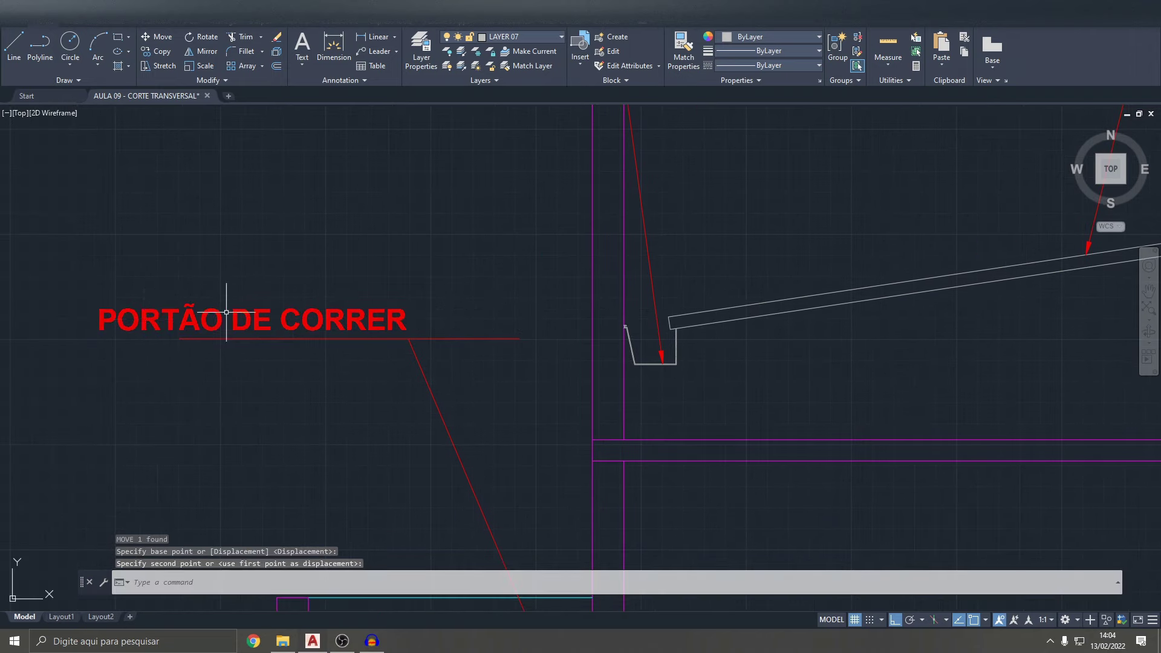
key(Escape)
key(Escape)
- Inspect the PORTÃO DE CORRER underline's end point, leaving its length unchanged
key(Return)
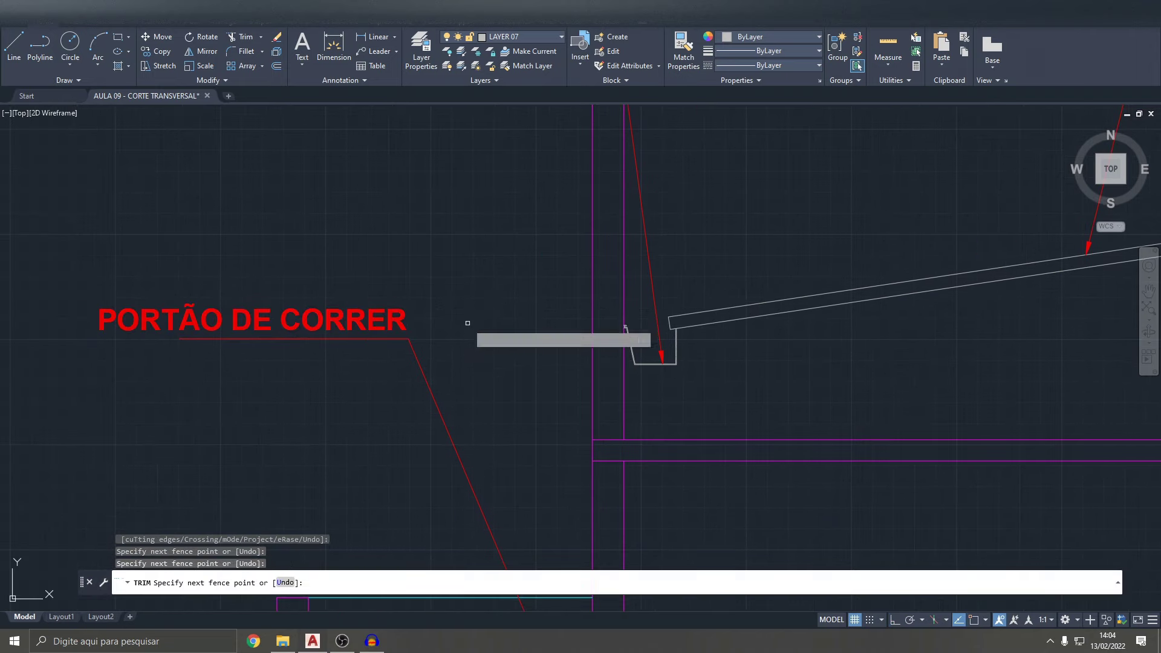
key(Escape)
scroll(188, 332, up, 4)
click(172, 353)
middle_drag(171, 357, 535, 353)
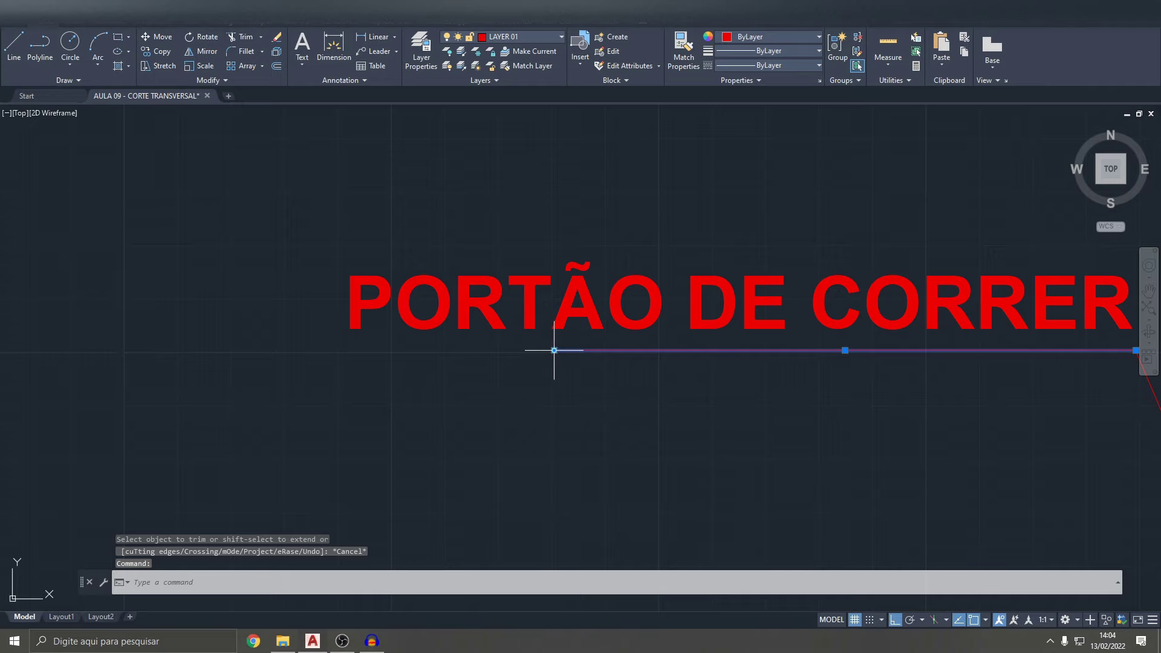
click(554, 351)
key(Escape)
scroll(542, 339, down, 10)
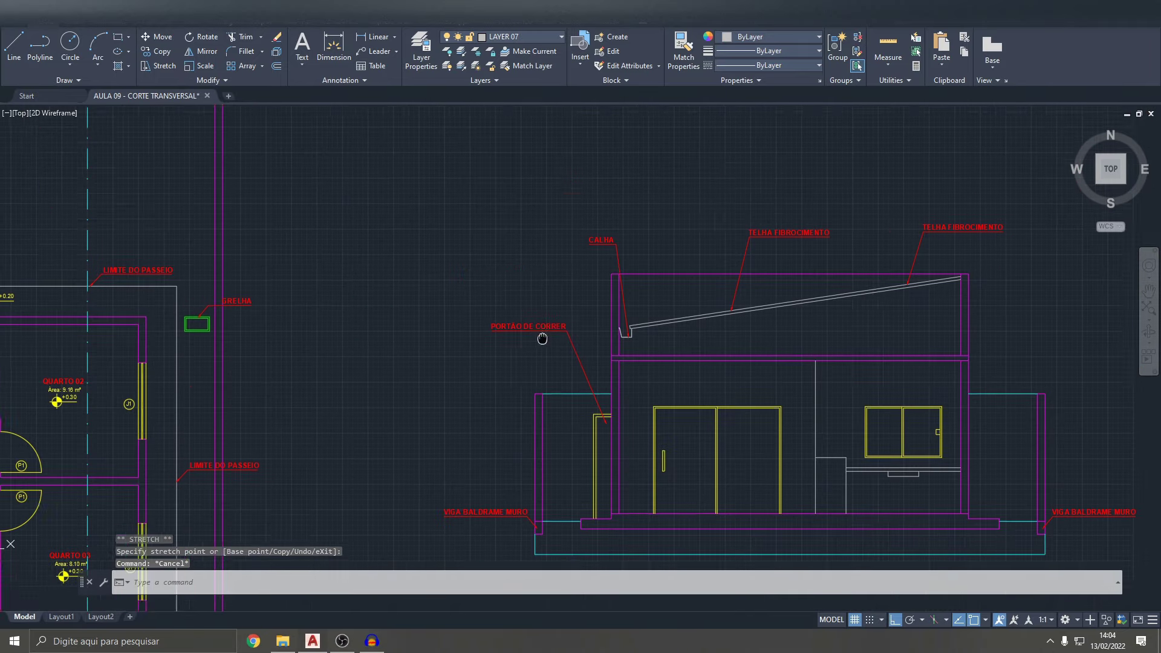
- Zoom and pan around the section to review the CALHA, roof and PORTÃO DE CORRER labels
key(Escape)
key(Escape)
scroll(555, 394, up, 2)
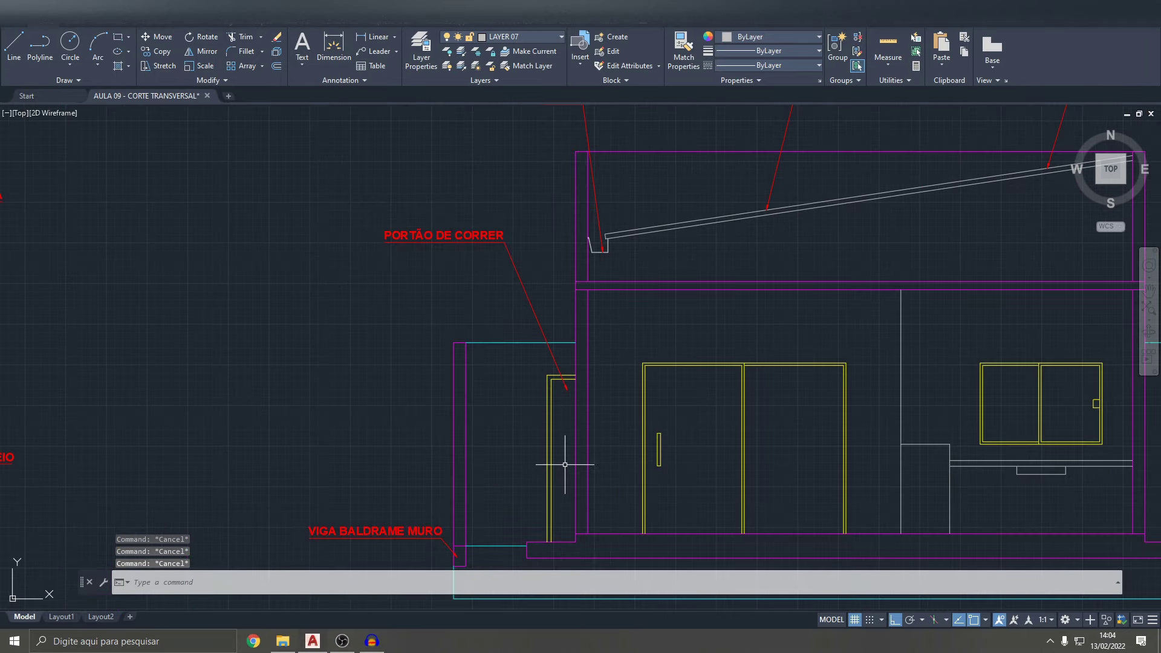
middle_drag(565, 464, 535, 414)
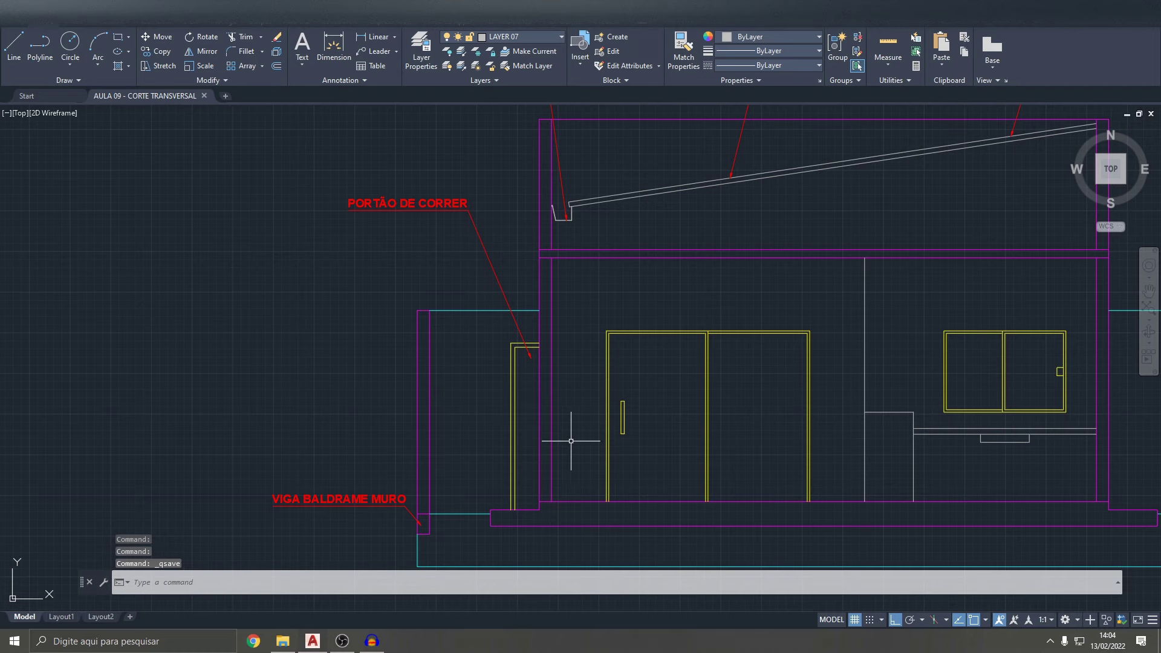
scroll(571, 441, down, 3)
scroll(635, 306, up, 1)
scroll(604, 298, up, 1)
scroll(750, 320, up, 2)
scroll(777, 306, down, 4)
scroll(617, 321, up, 2)
middle_drag(617, 321, 694, 263)
key(Escape)
key(Escape)
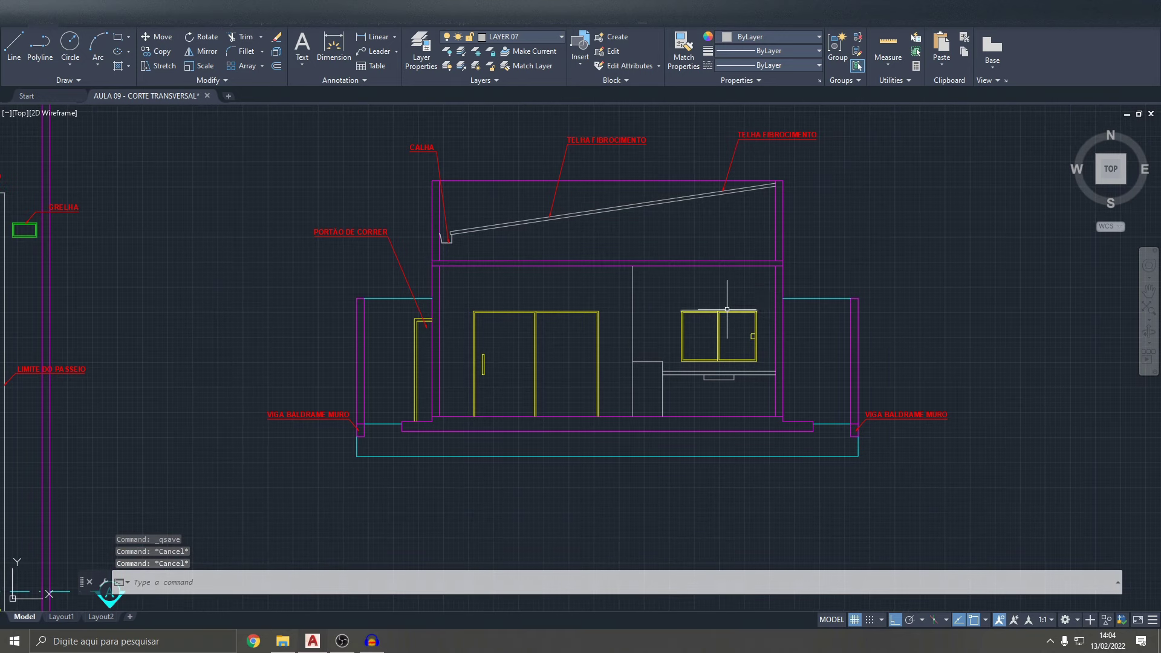
scroll(613, 344, down, 2)
middle_drag(613, 343, 692, 339)
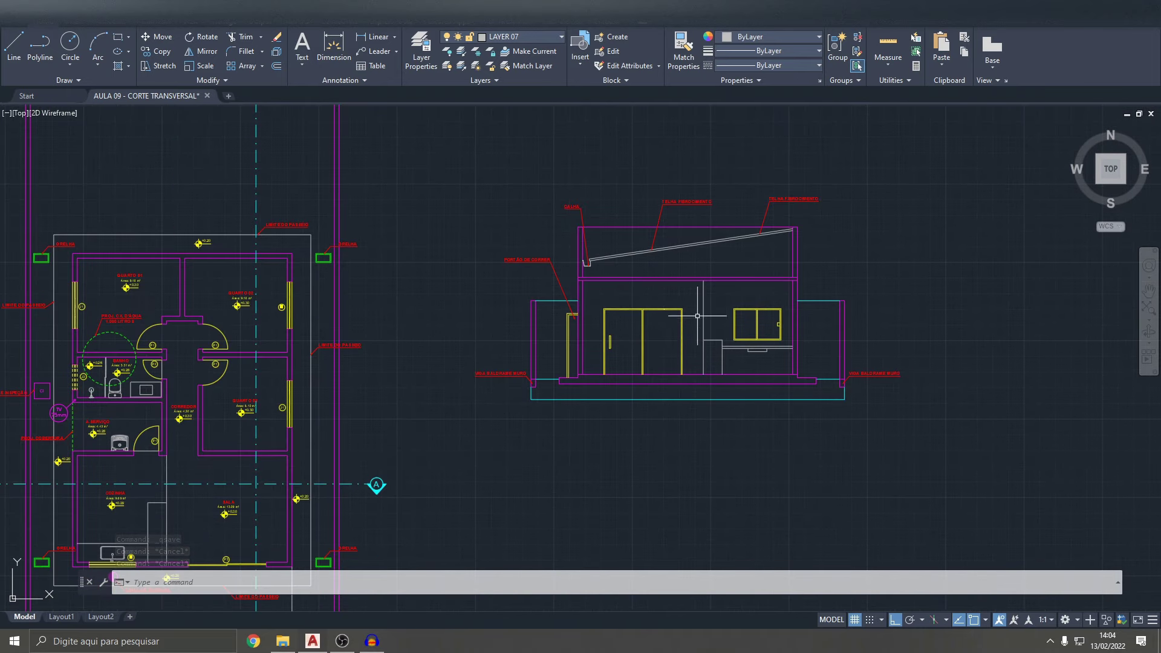
- Copy the CORREDOR +0.30 level marker from the plan and paste it onto the section floor line
middle_drag(561, 385, 681, 300)
mouse_move(480, 370)
middle_down()
mouse_move(597, 291)
mouse_move(661, 116)
middle_up()
scroll(661, 117, down, 2)
scroll(489, 251, up, 7)
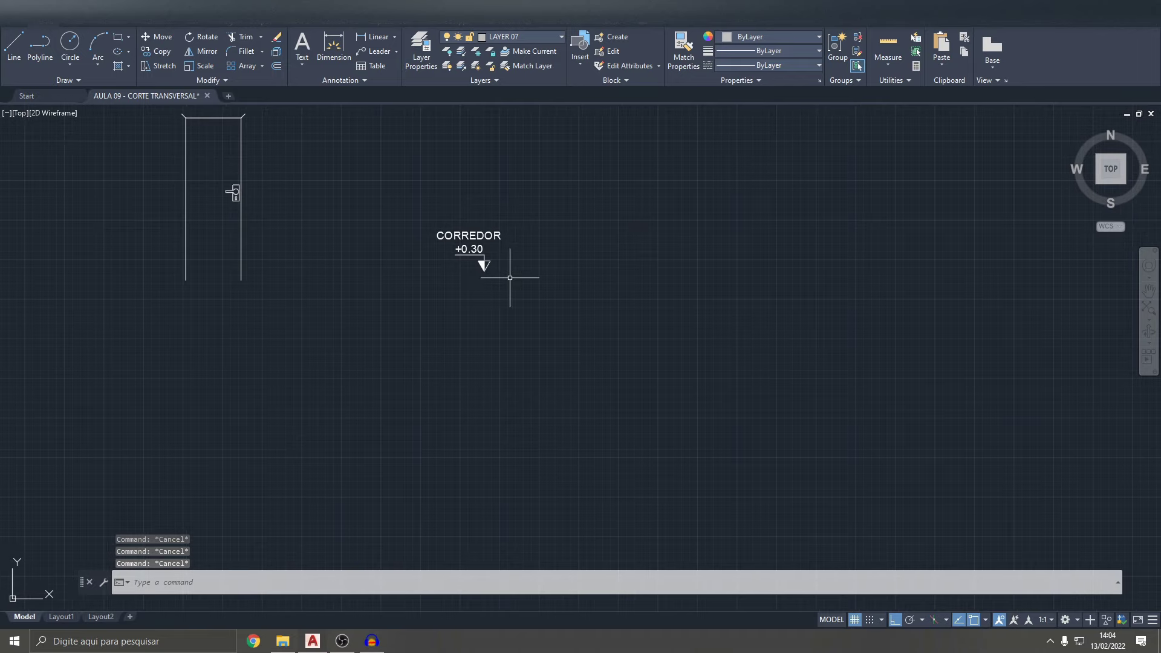
drag(511, 270, 453, 187)
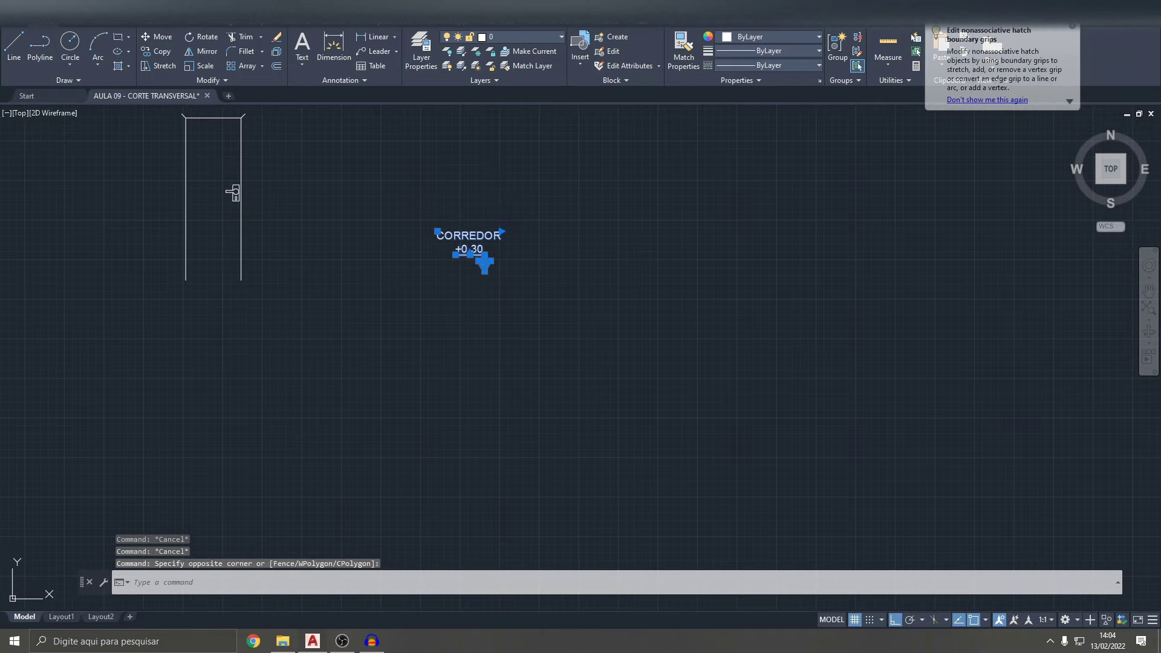
key(ctrl+c)
key(ctrl+v)
scroll(260, 393, down, 3)
scroll(350, 427, down, 2)
scroll(350, 428, up, 4)
mouse_move(666, 363)
middle_down()
mouse_move(364, 447)
mouse_move(563, 453)
middle_up()
scroll(617, 390, up, 6)
scroll(563, 389, up, 4)
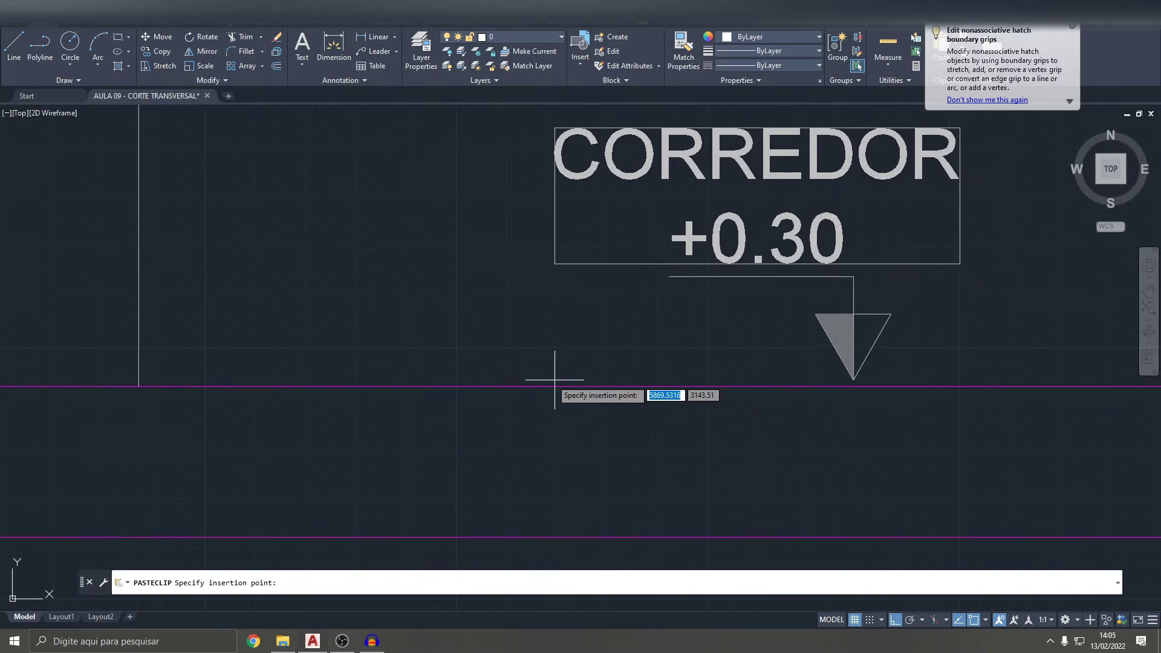
key(Escape)
key(Escape)
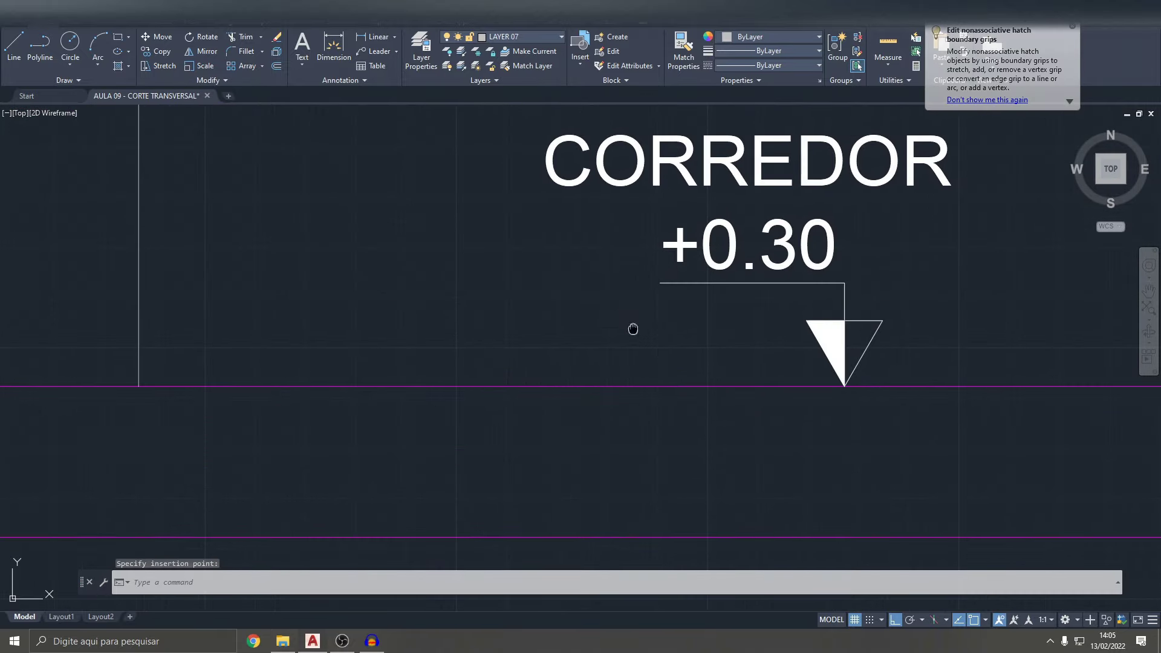
middle_drag(635, 324, 575, 370)
- Rename the pasted label from CORREDOR to COZINHA
click(673, 211)
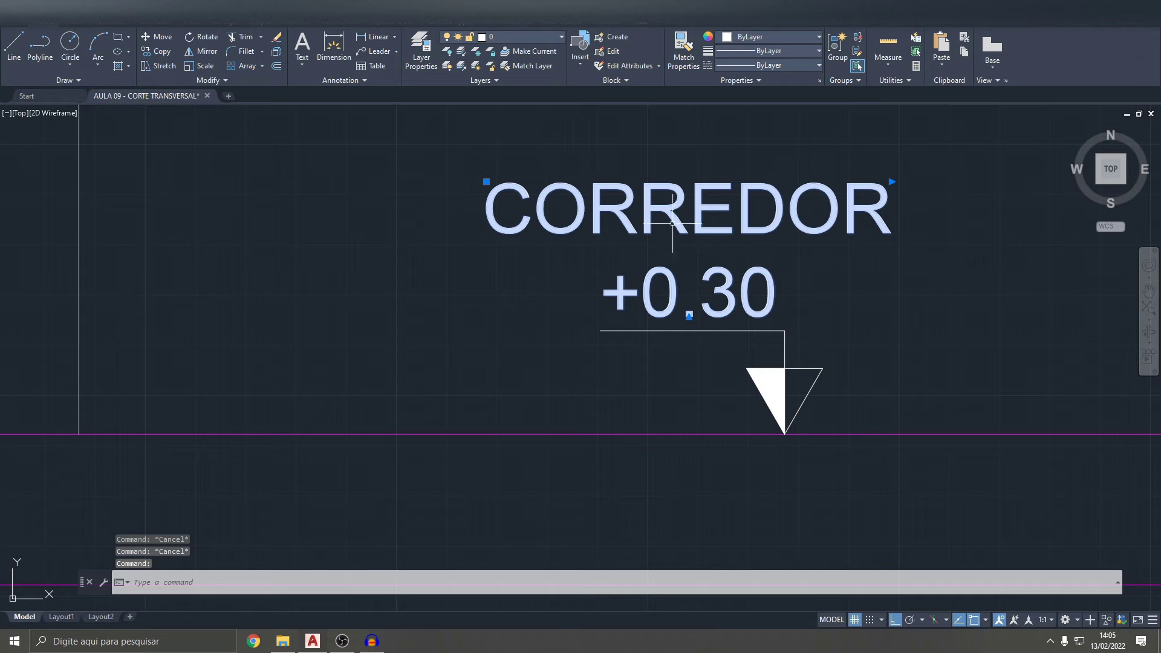
double_click(674, 211)
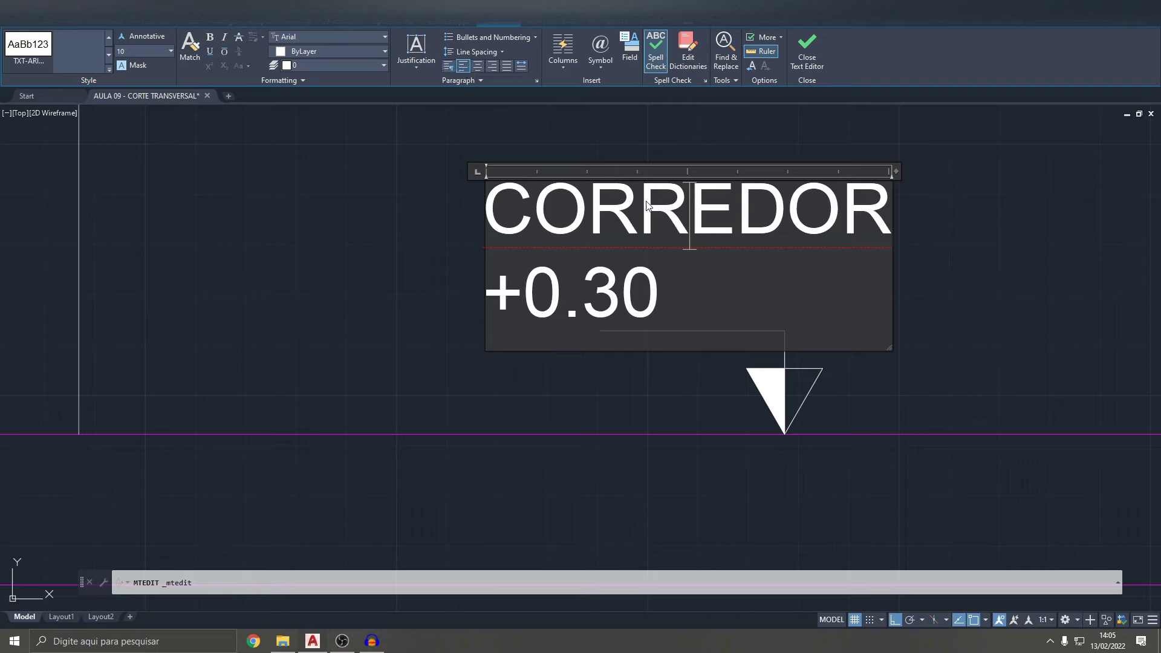
key(ctrl+a)
triple_click(668, 224)
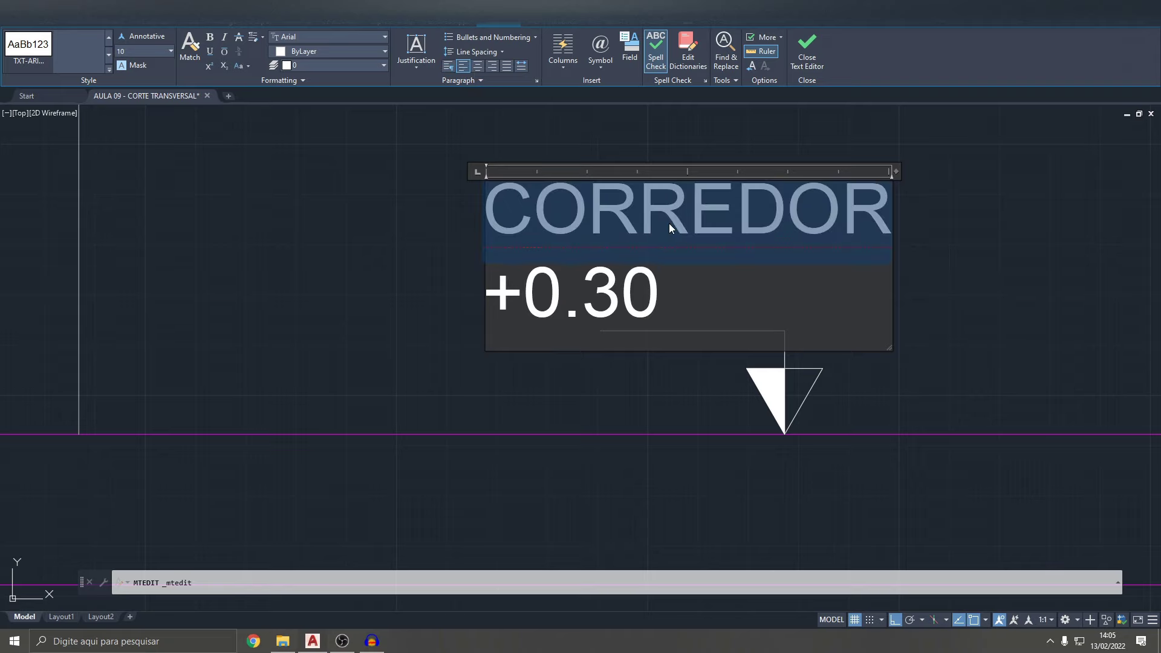
text(COZINHA)
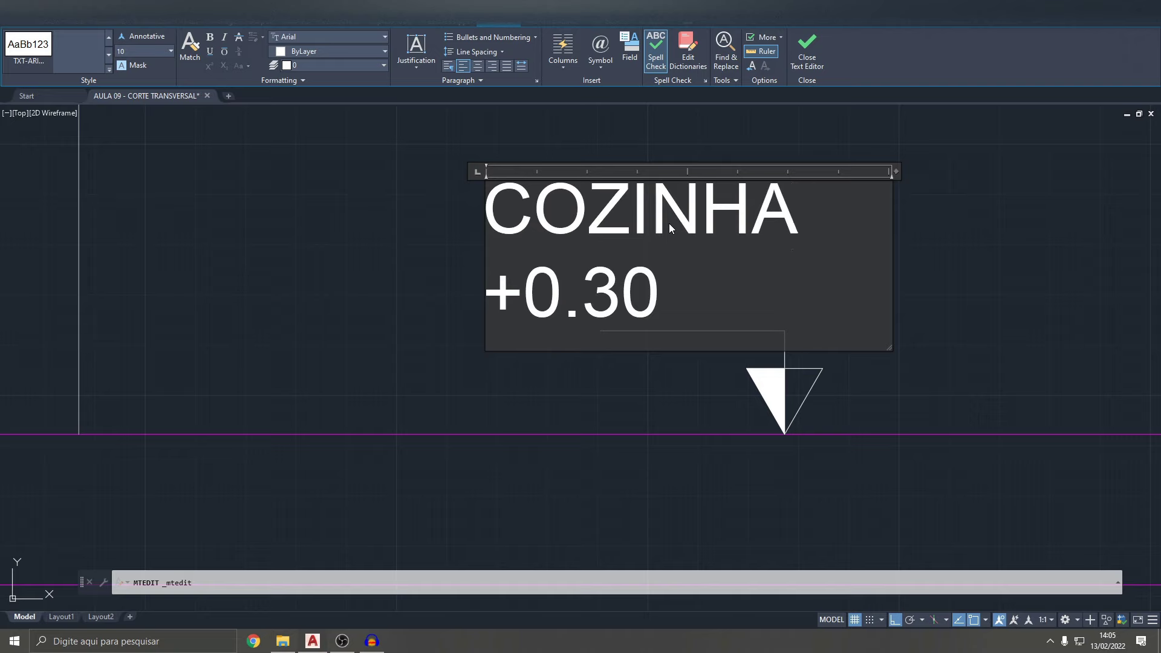
click(311, 251)
- Centre-align both lines of the COZINHA +0.30 label text
click(757, 280)
click(630, 204)
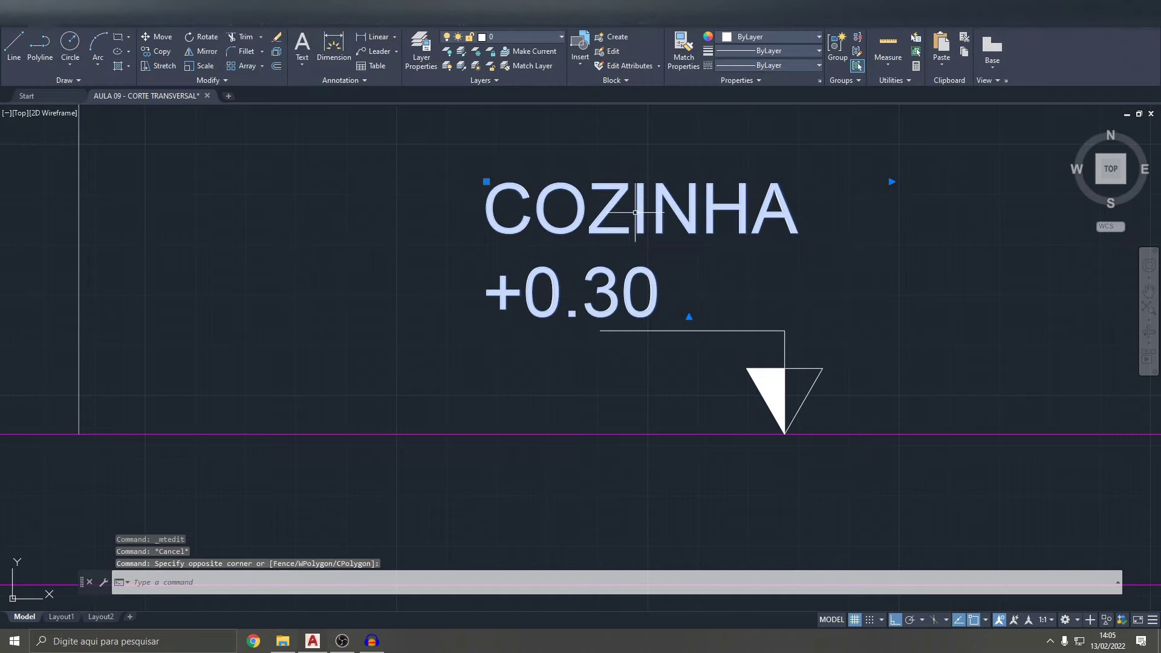
click(611, 206)
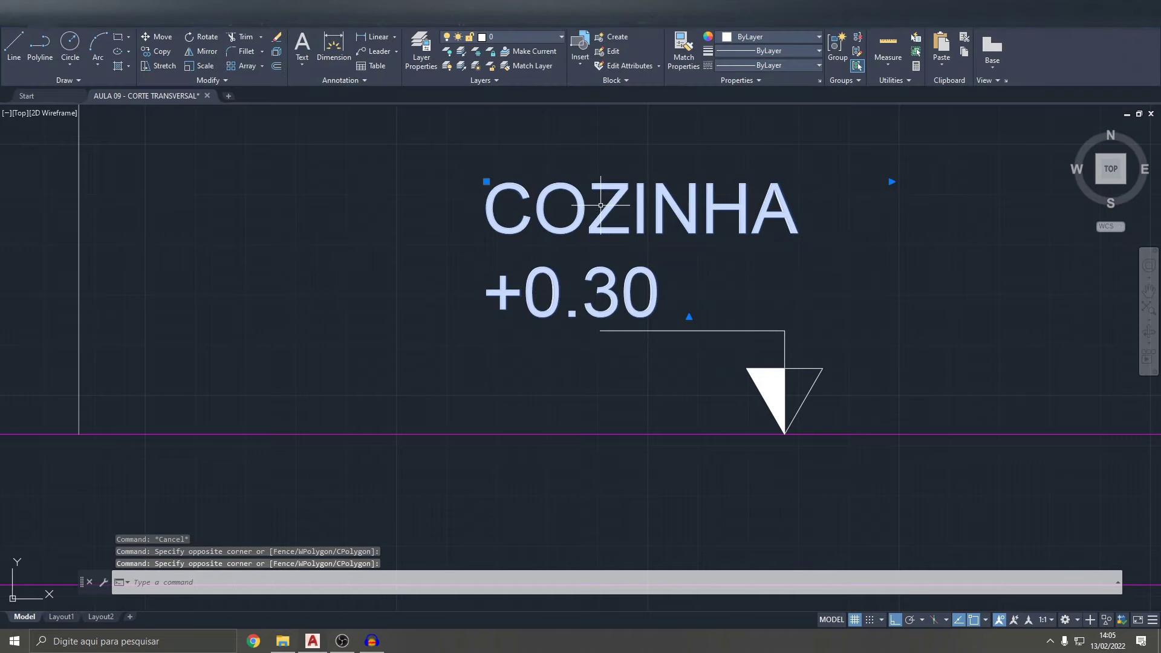
click(611, 217)
double_click(609, 214)
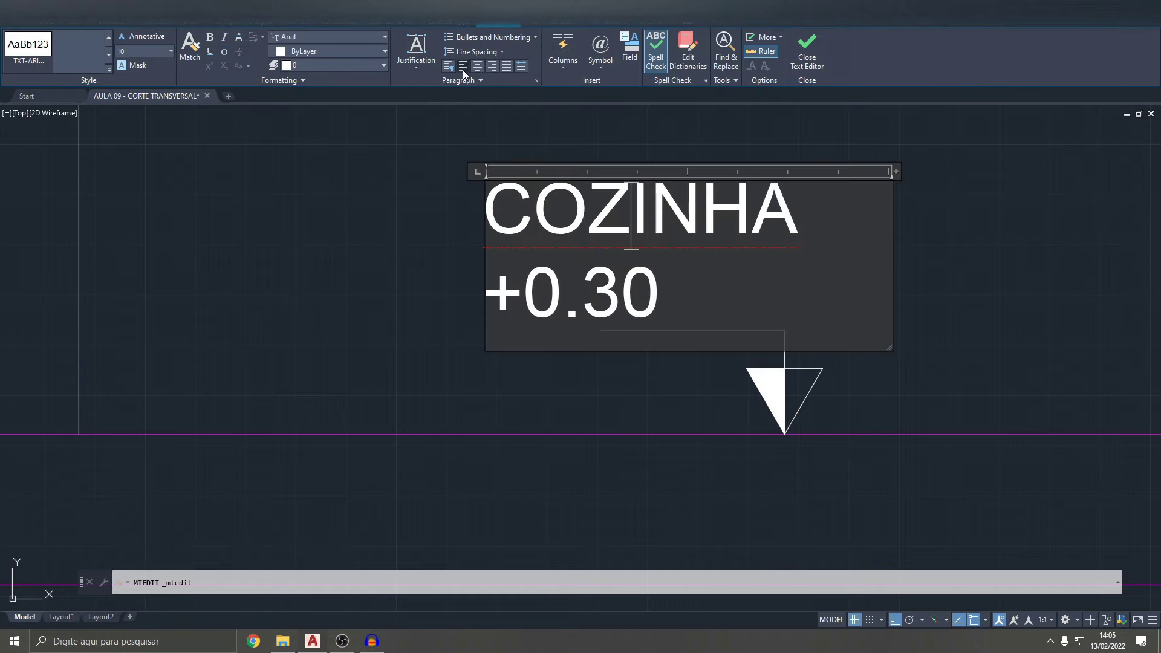
key(ctrl+a)
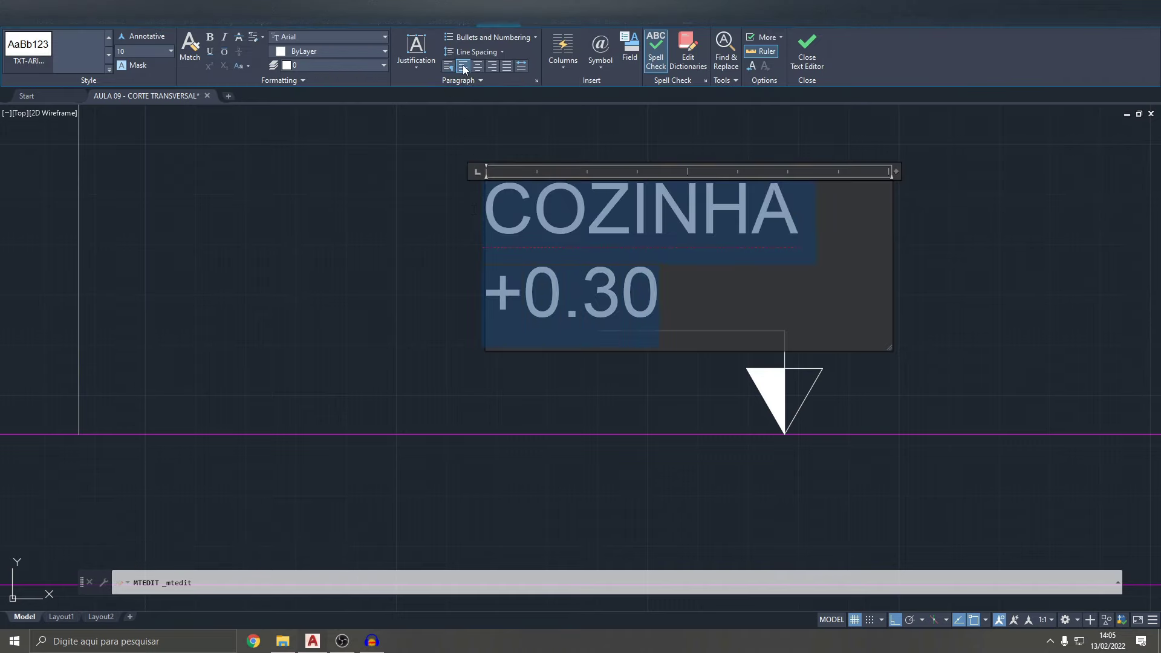
click(478, 69)
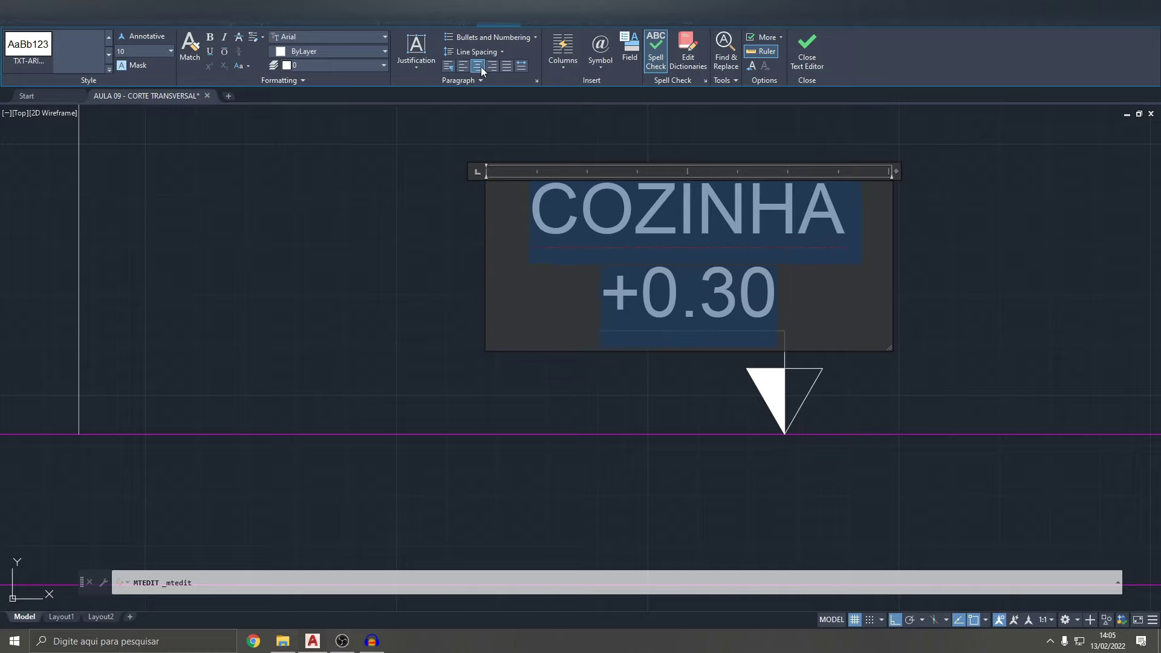
key(Escape)
scroll(832, 278, down, 3)
scroll(805, 290, down, 4)
scroll(776, 279, up, 4)
scroll(777, 279, down, 6)
scroll(587, 302, up, 3)
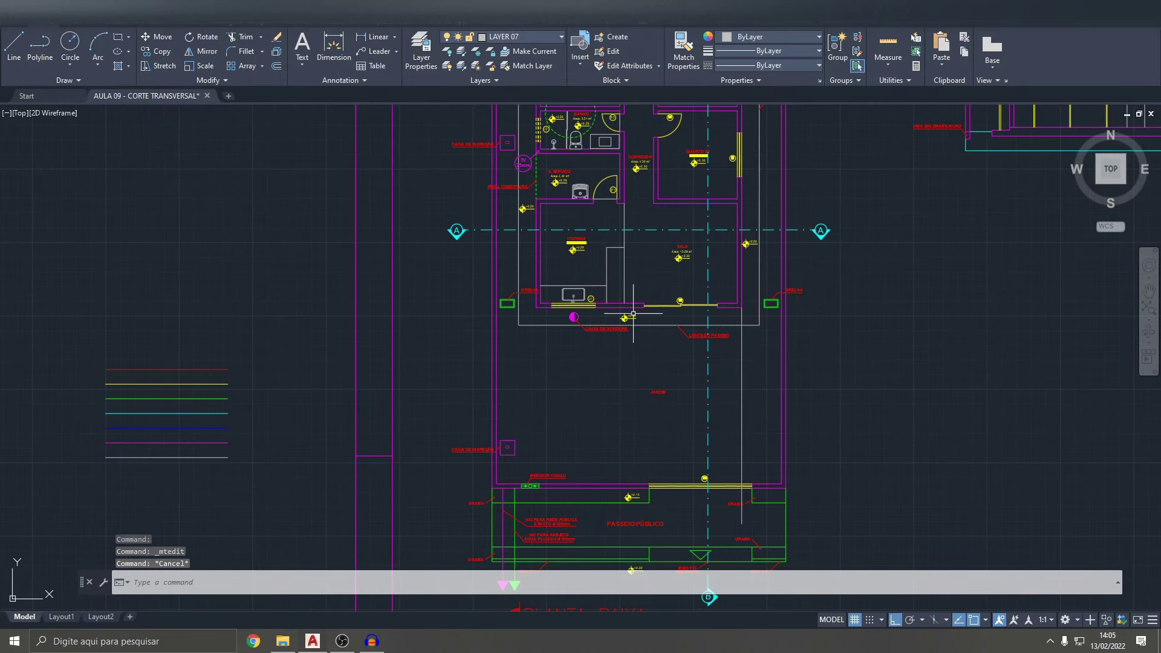
- Copy the COZINHA level marker with CP to another point along the section floor
scroll(580, 272, up, 2)
scroll(582, 261, up, 2)
scroll(636, 266, down, 4)
scroll(677, 272, up, 3)
scroll(677, 272, down, 3)
scroll(827, 284, down, 1)
scroll(827, 285, up, 5)
scroll(803, 246, up, 3)
click(764, 240)
click(691, 162)
text(cp)
key(Return)
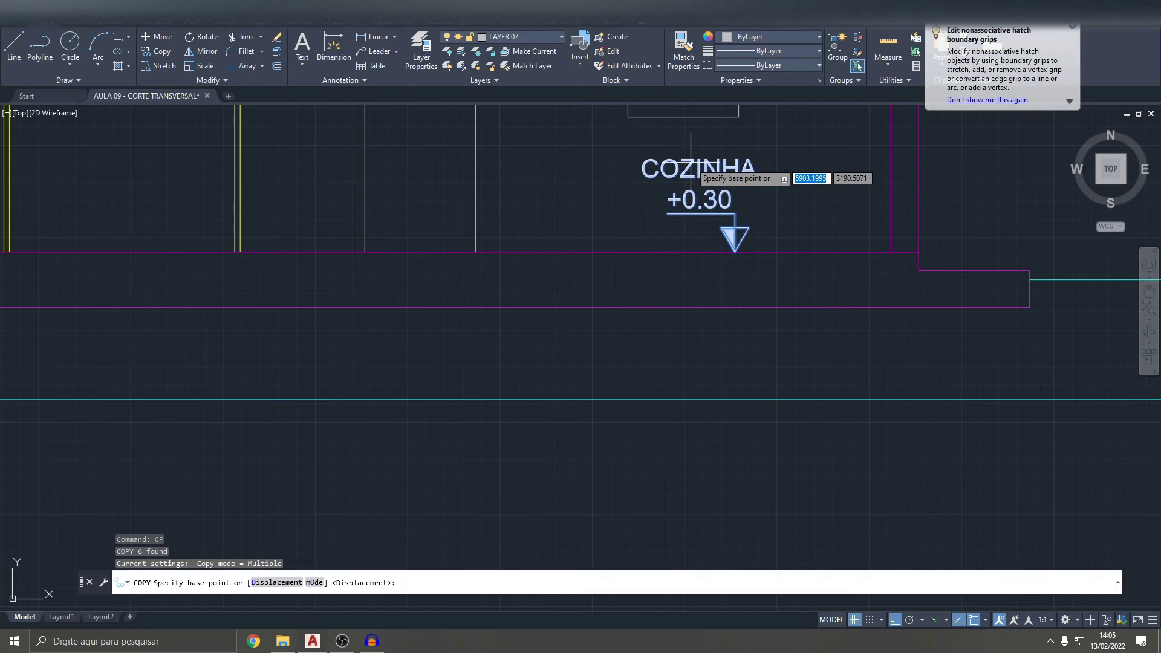
click(736, 251)
scroll(736, 252, down, 3)
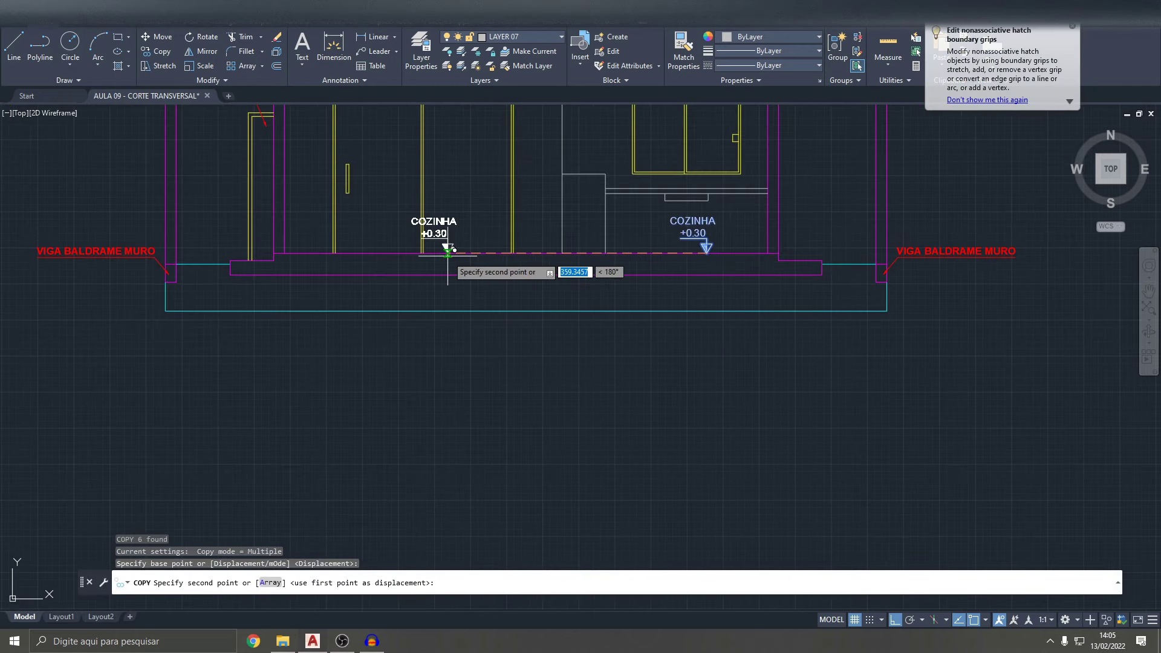
scroll(448, 247, up, 5)
mouse_move(475, 251)
middle_down()
mouse_move(546, 245)
mouse_move(576, 367)
middle_up()
key(Escape)
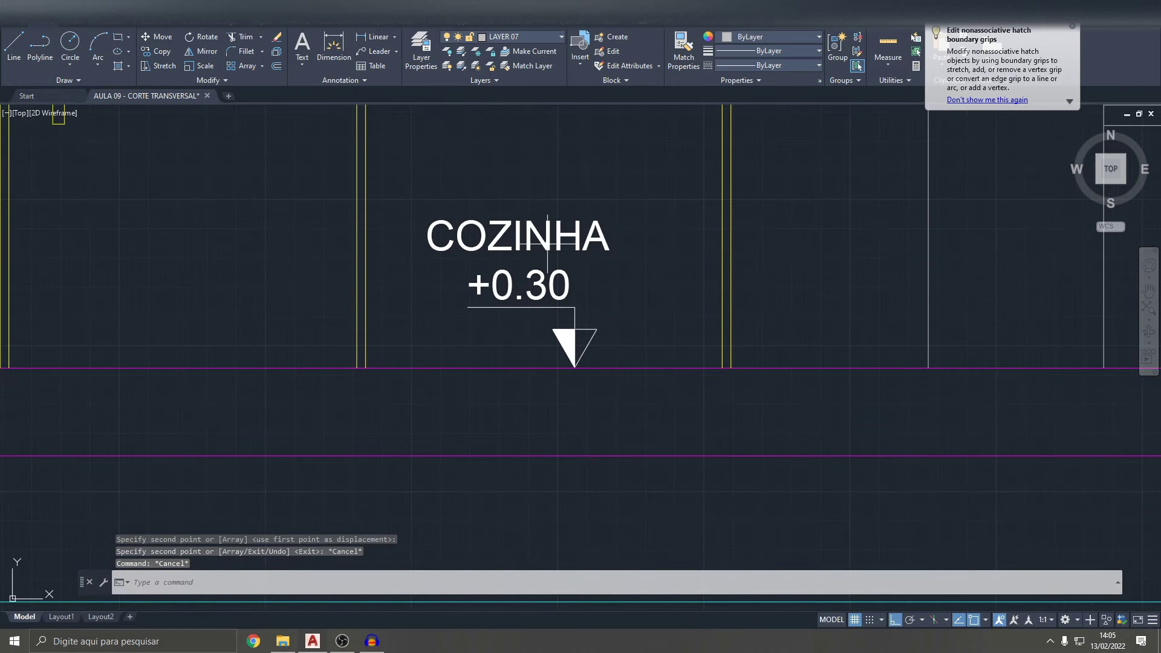
- Relabel the copied marker SALA
double_click(548, 244)
double_click(547, 244)
text(SALA)
click(548, 165)
- Copy the SALA level marker to a new position on the section
click(623, 366)
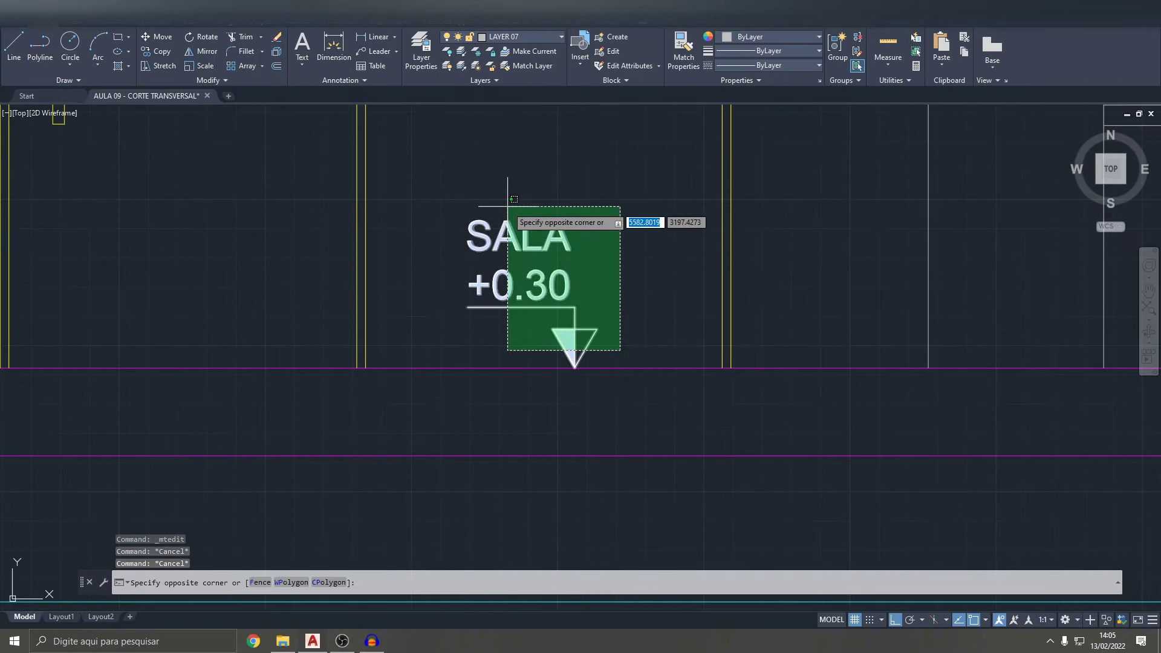
click(508, 207)
text(p)
key(Return)
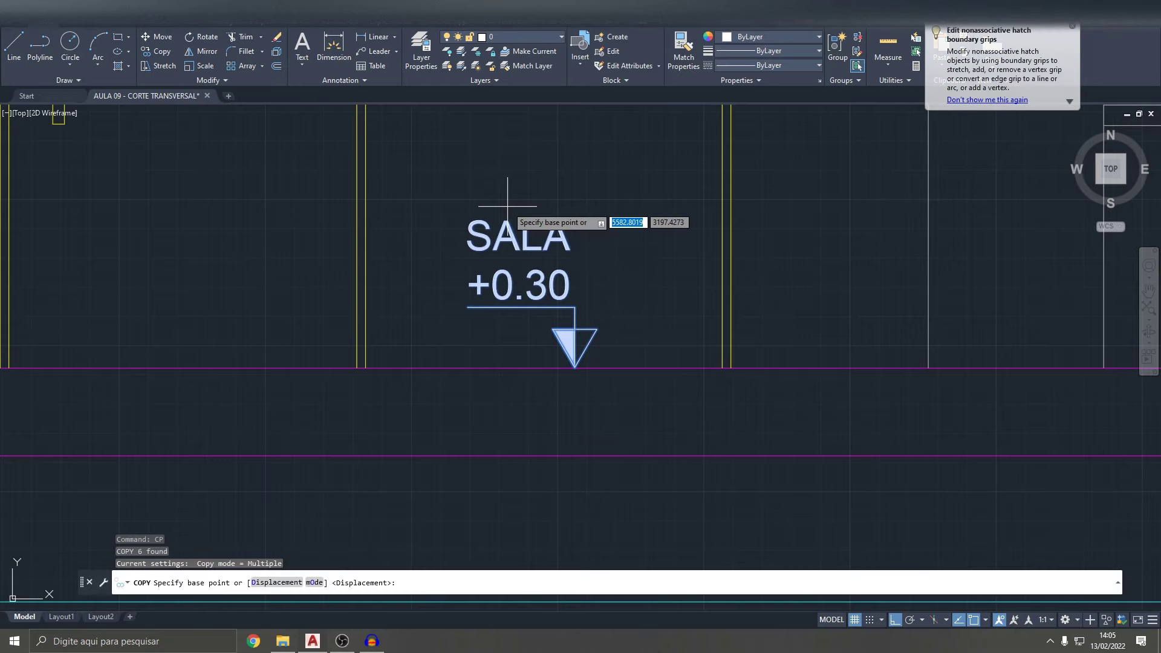
click(574, 367)
scroll(571, 362, down, 3)
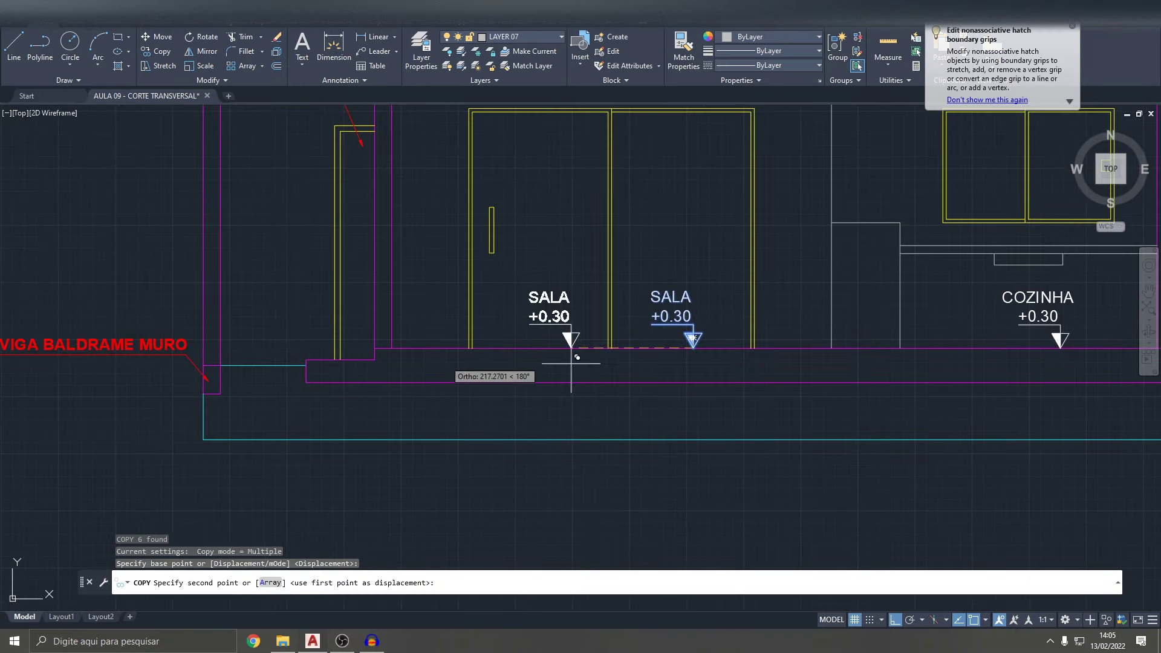
scroll(571, 363, up, 5)
click(377, 399)
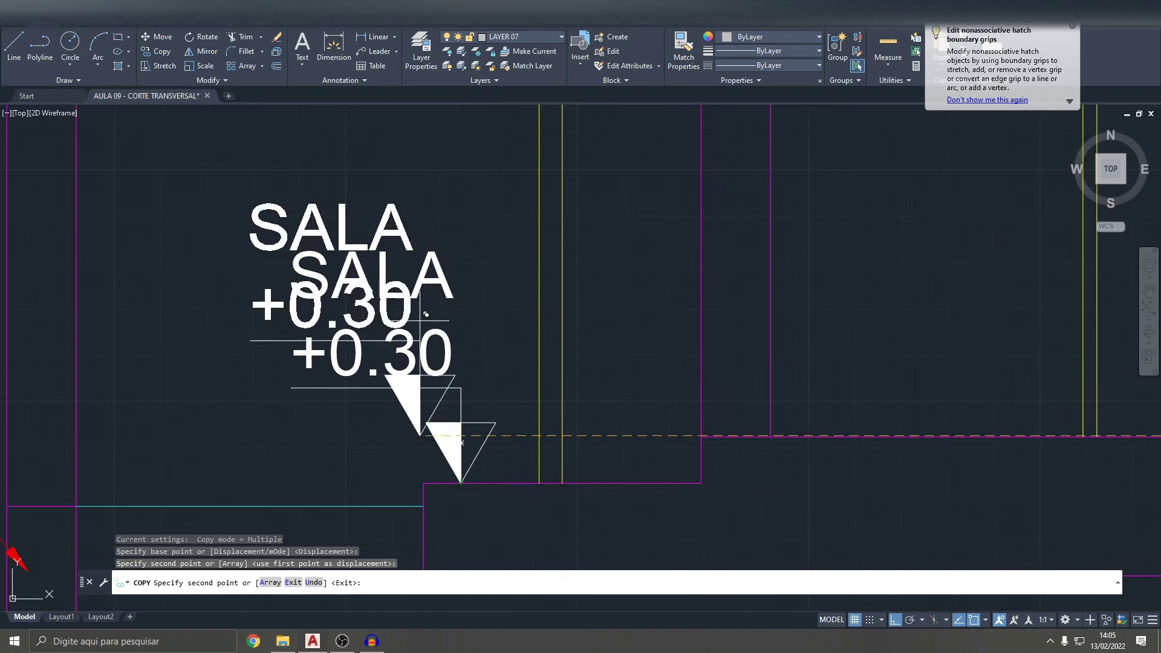
key(Escape)
- Relabel the new copy PASSEIO
click(390, 266)
double_click(380, 271)
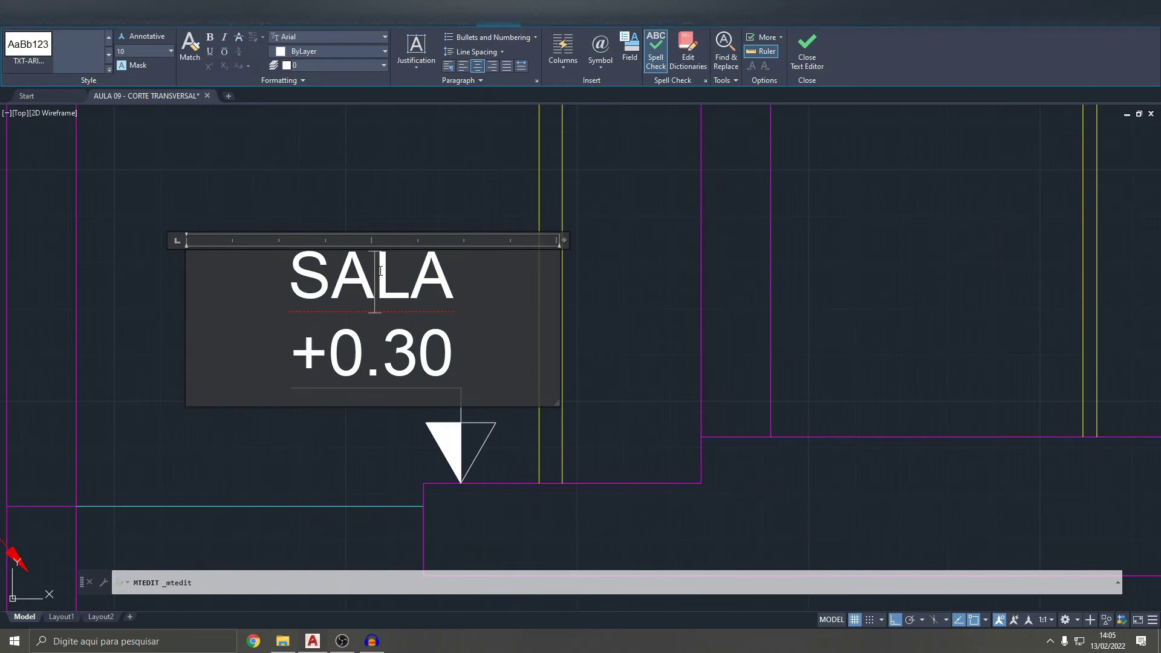
double_click(380, 270)
text(PASSEIO)
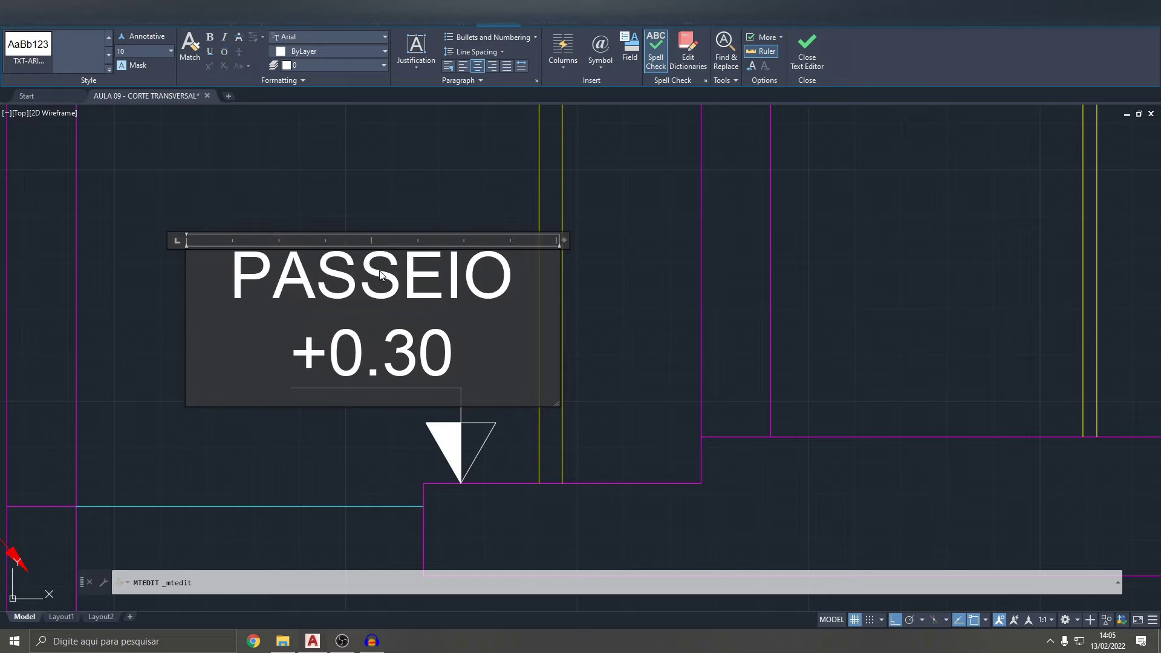
click(385, 221)
- Change the PASSEIO marker's level from +0.30 to +0.20
key(Escape)
key(Escape)
click(506, 478)
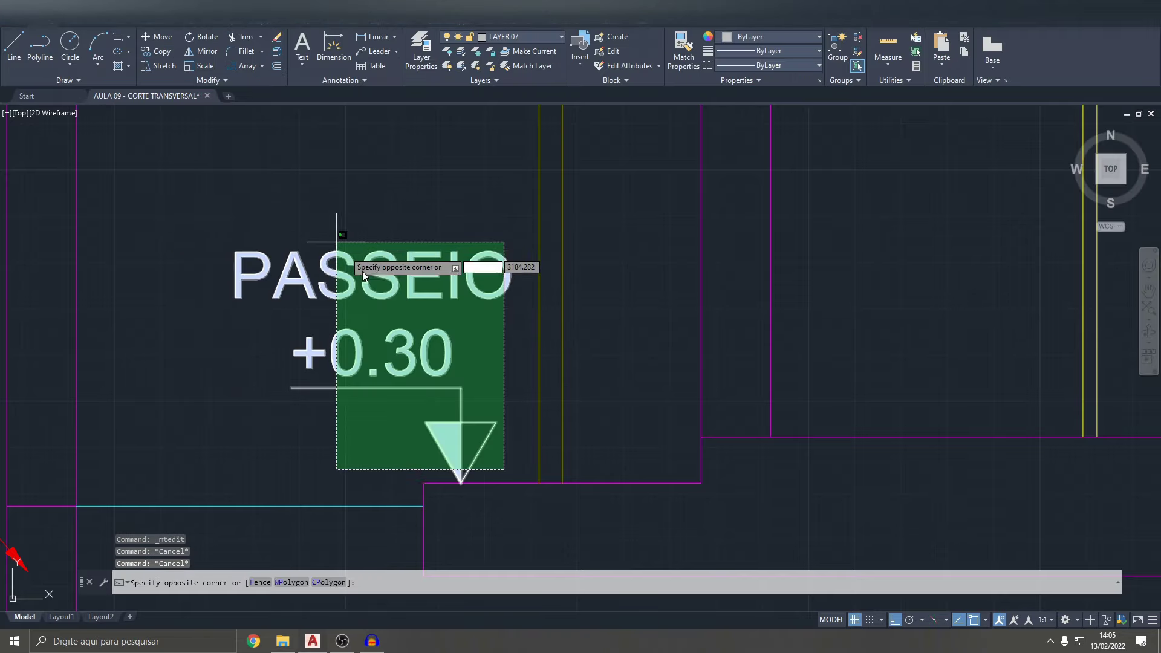
key(Escape)
double_click(411, 344)
key(BackSpace)
text(2)
click(407, 148)
key(Escape)
scroll(677, 437, down, 5)
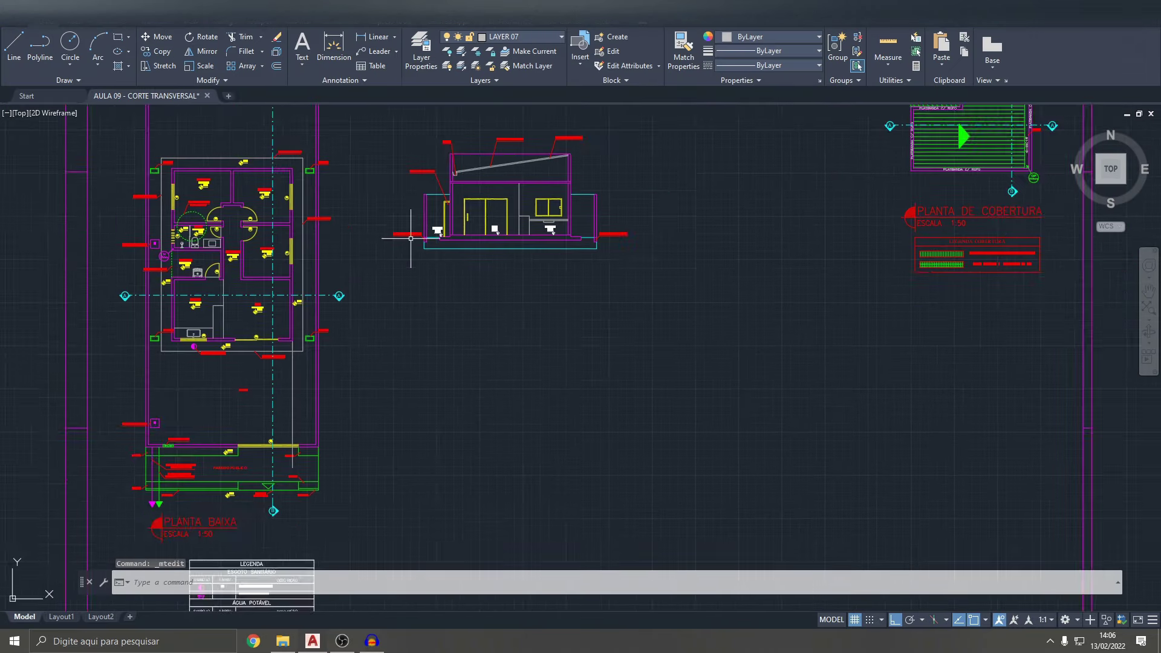
- Copy the PASSEIO +0.20 marker to the sidewalk step at the section's right end
scroll(677, 437, up, 5)
scroll(696, 242, down, 5)
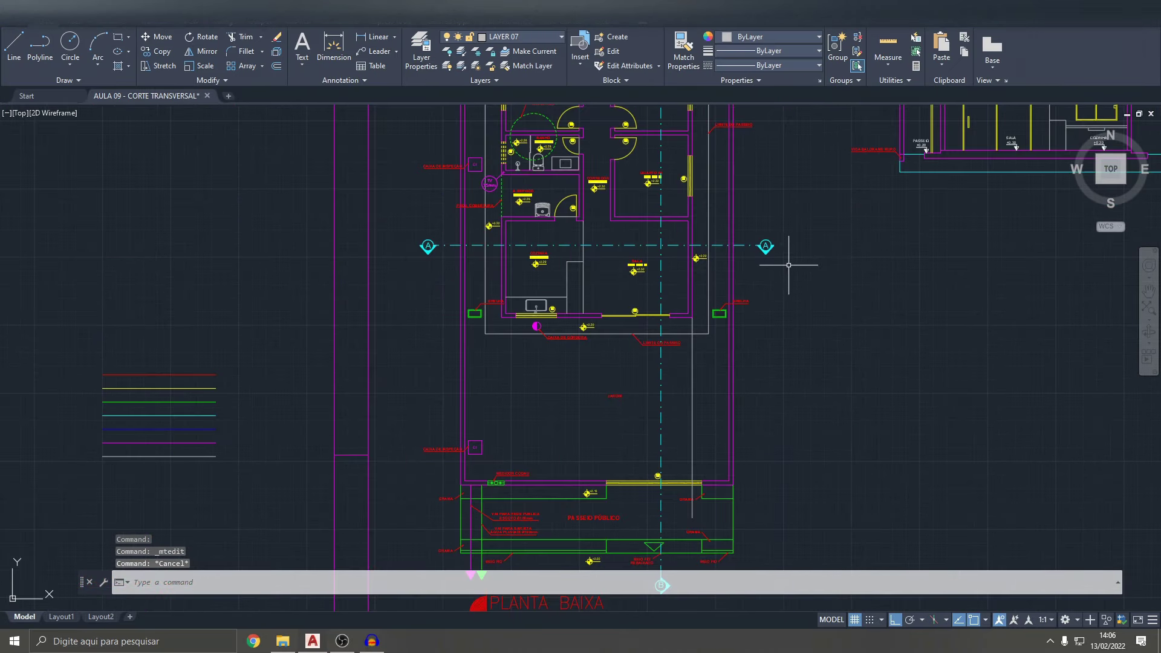
scroll(532, 181, up, 3)
scroll(533, 260, up, 3)
click(588, 330)
click(518, 219)
text(cp)
key(Return)
click(557, 346)
scroll(557, 346, down, 5)
scroll(829, 318, up, 5)
scroll(834, 346, up, 5)
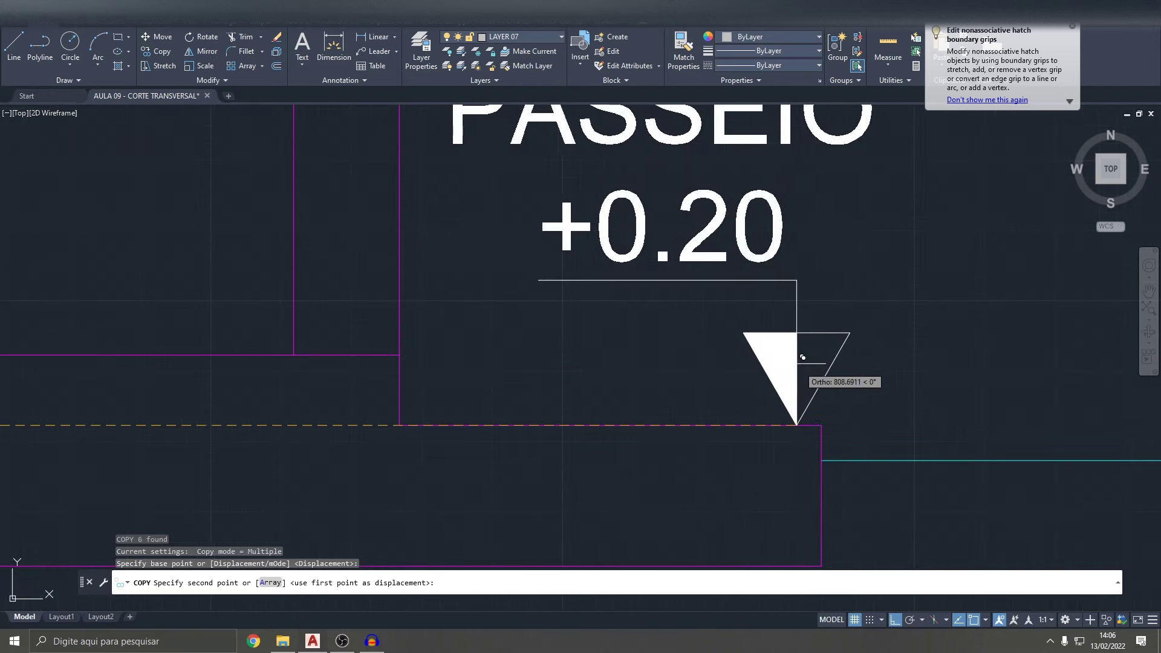
click(809, 426)
scroll(811, 423, down, 3)
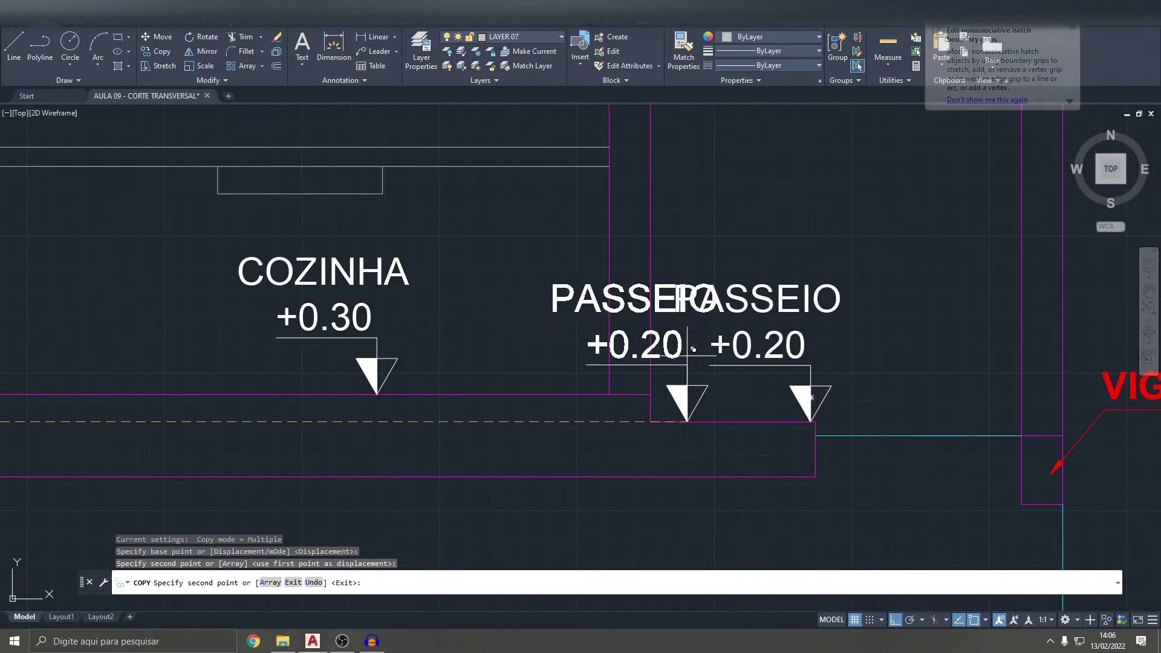
key(Escape)
scroll(679, 353, down, 3)
scroll(635, 329, up, 2)
scroll(636, 329, up, 5)
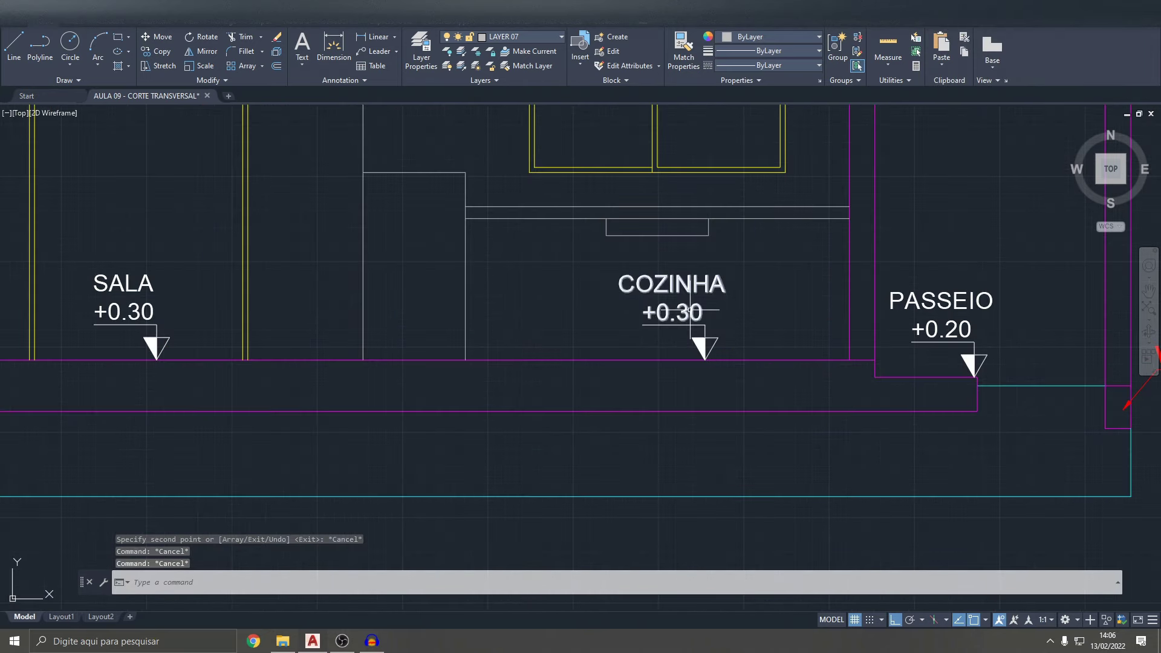
double_click(690, 314)
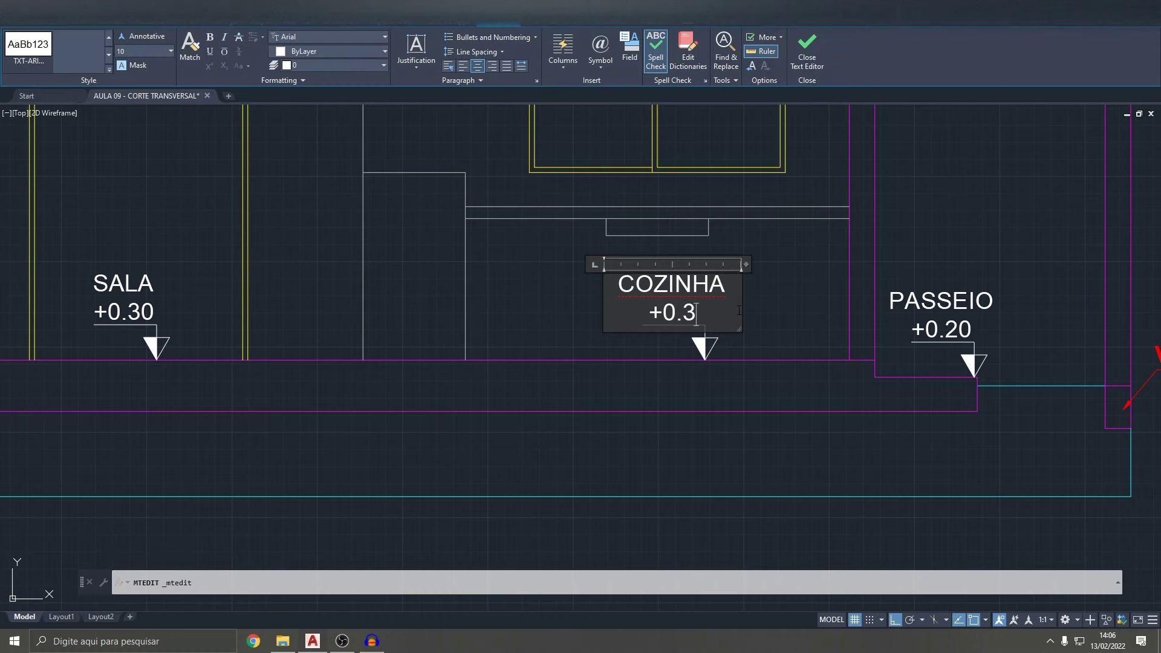
click(879, 297)
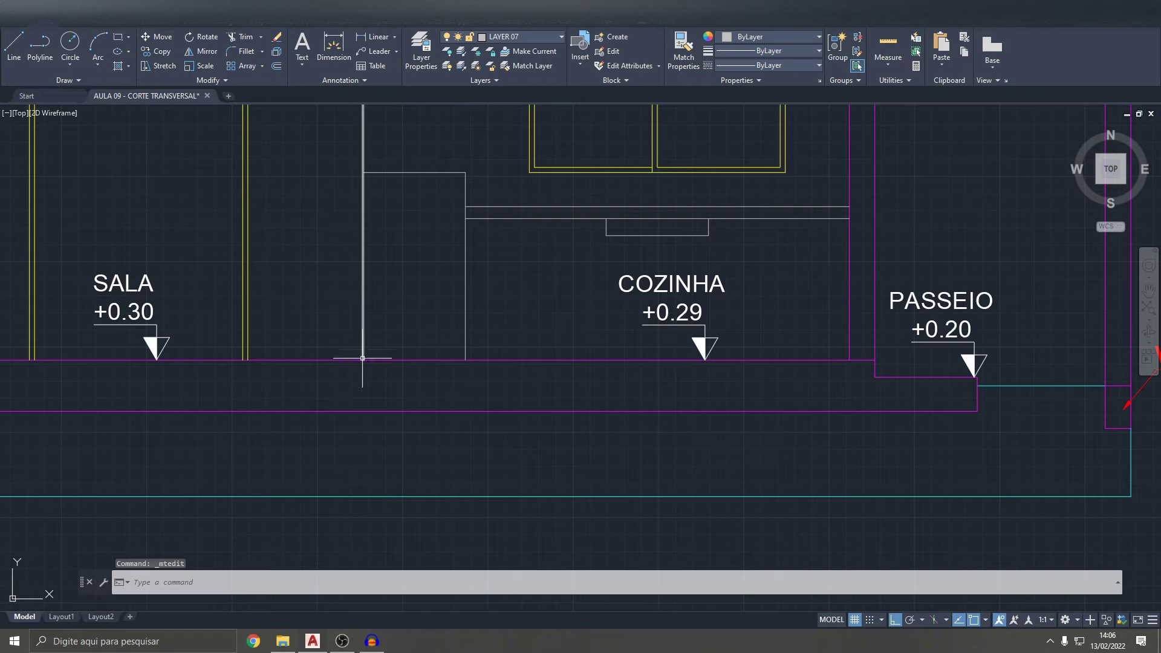
text(o)
key(Return)
text(1)
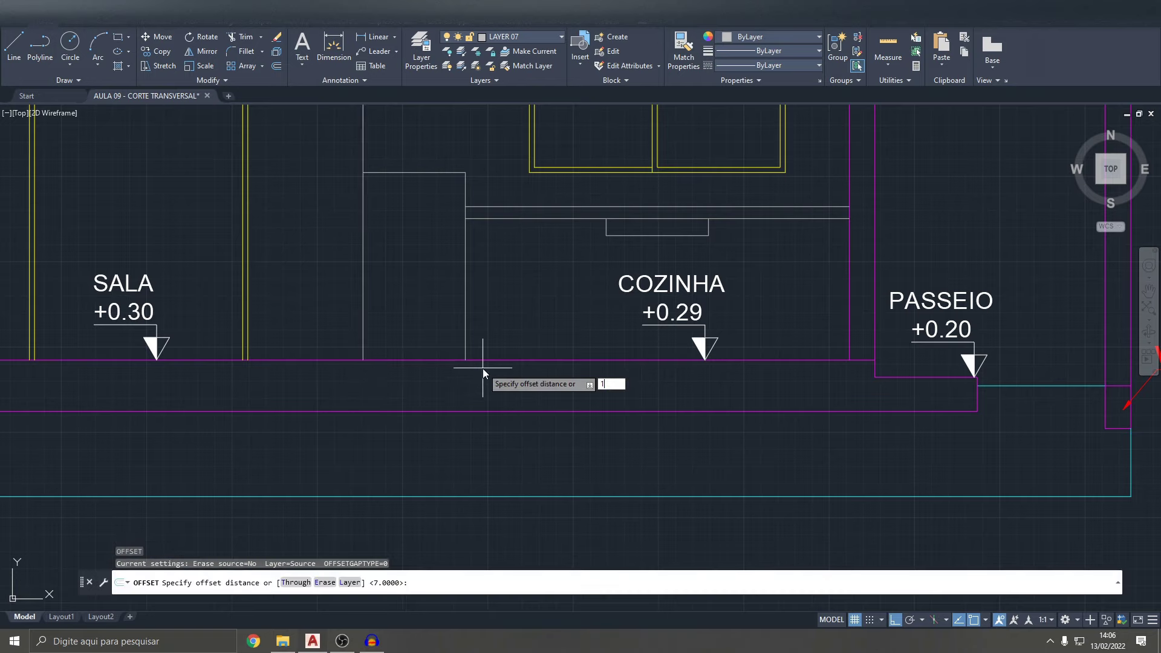
key(Return)
click(517, 359)
click(683, 370)
scroll(816, 370, up, 4)
middle_drag(456, 359, 725, 355)
scroll(441, 355, down, 2)
scroll(412, 362, down, 2)
scroll(338, 359, up, 2)
key(Escape)
scroll(541, 343, up, 4)
click(544, 344)
key(Delete)
scroll(549, 345, down, 4)
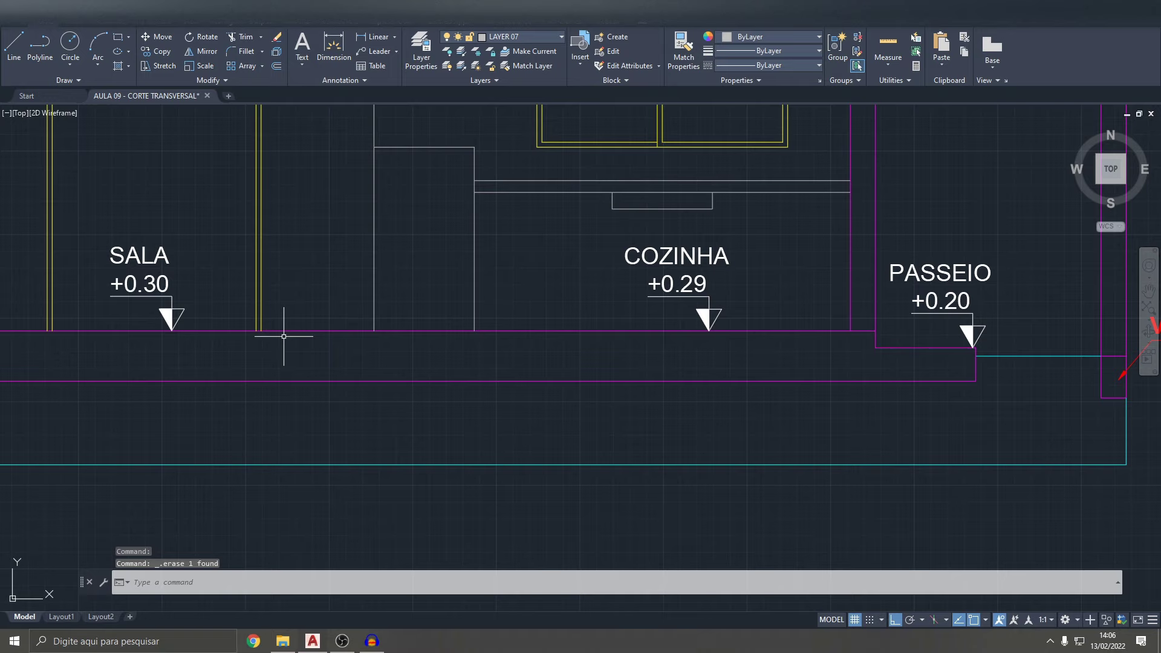
middle_drag(283, 336, 376, 334)
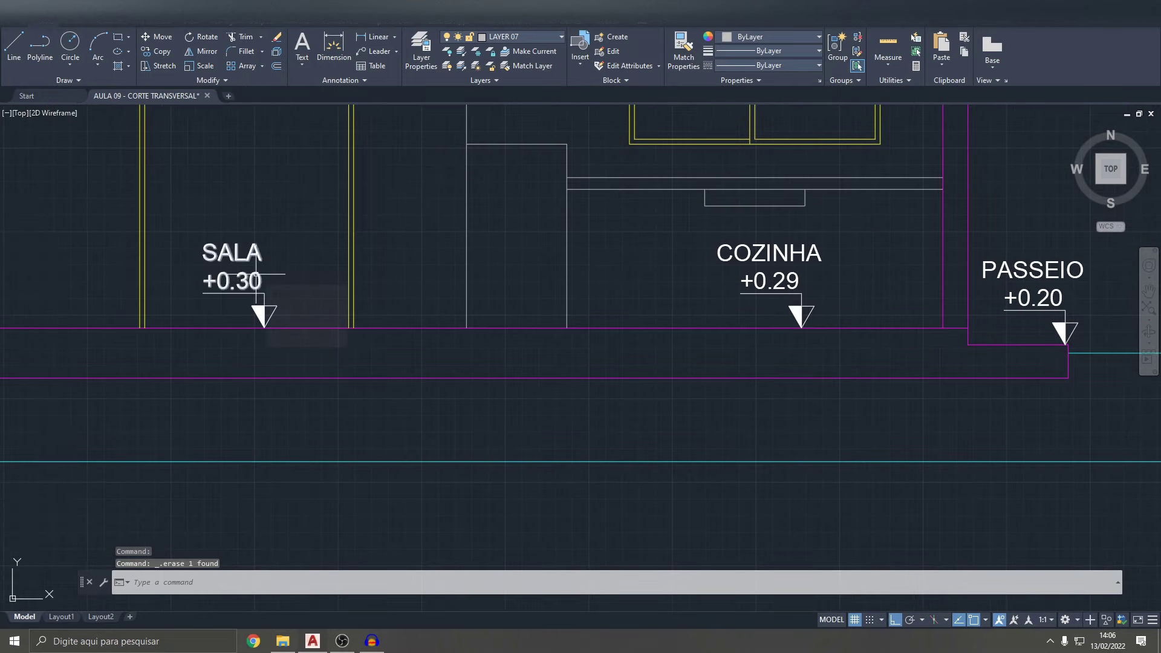
scroll(767, 299, down, 4)
scroll(690, 300, up, 2)
scroll(682, 298, up, 2)
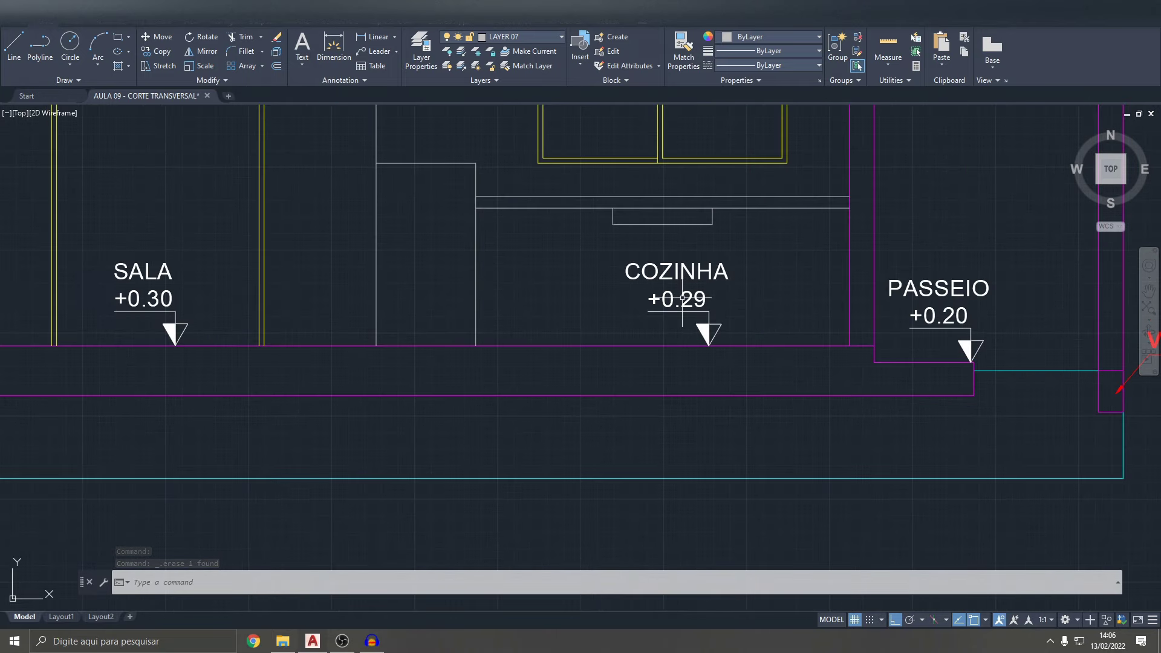
scroll(682, 298, down, 4)
key(Escape)
key(Escape)
key(Escape)
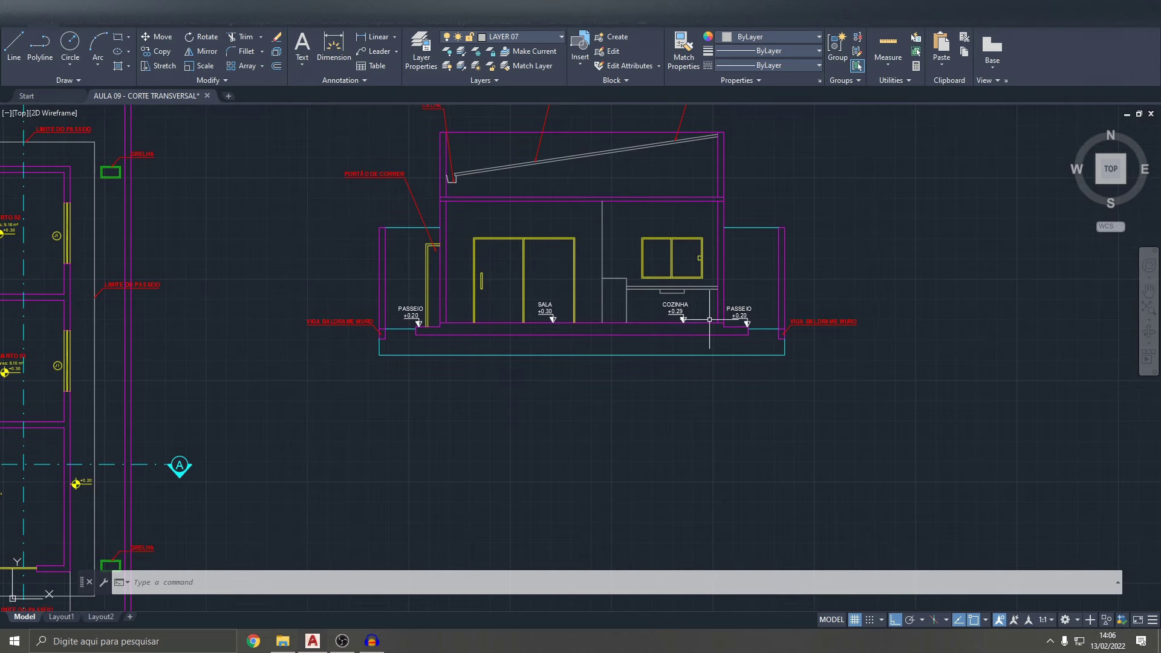
- Bring the TELHA FIBROCIMENTO roof labels into view and open the Plot - Model settings
middle_drag(707, 305, 688, 342)
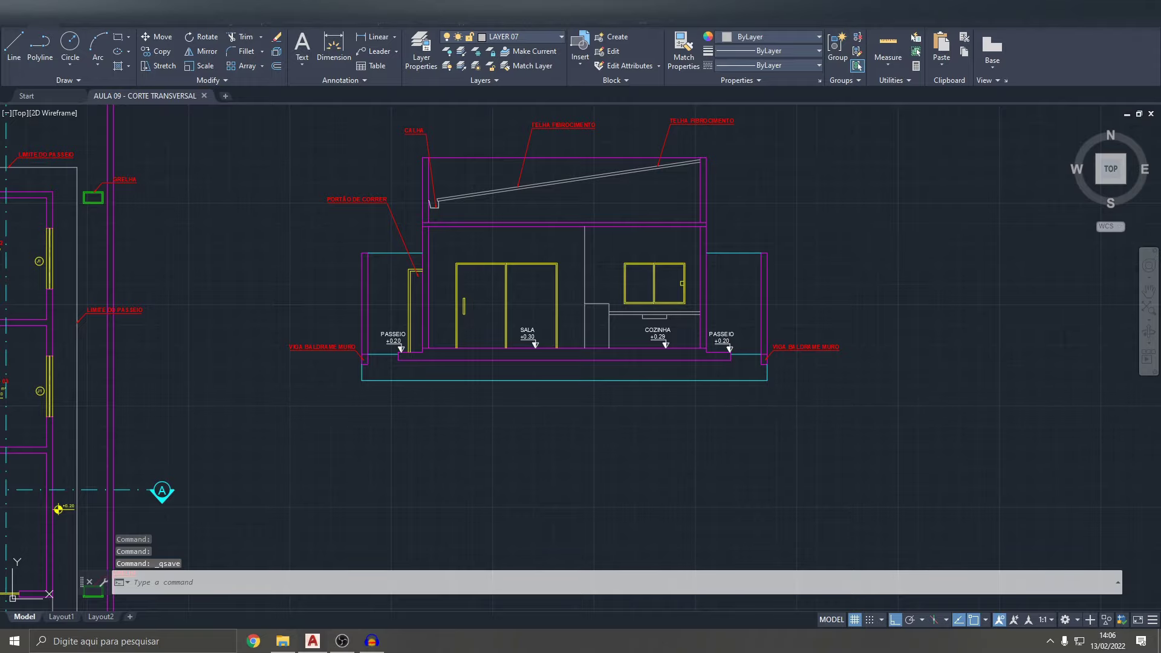
key(ctrl+p)
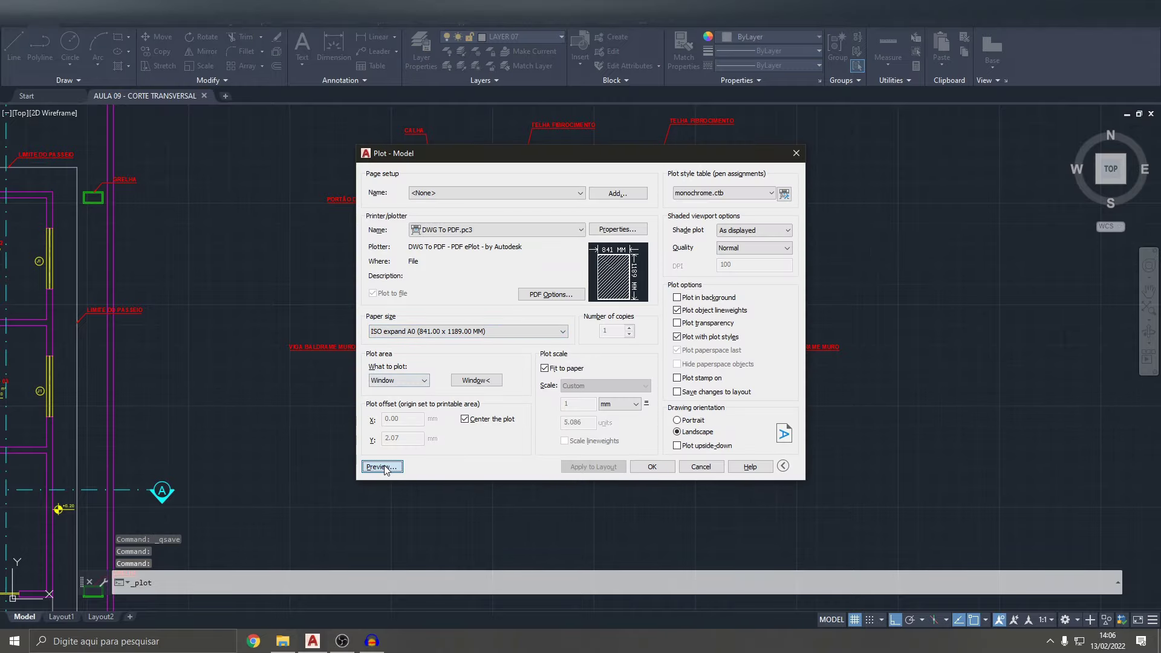
- Preview the plotted section, zooming to check level and roof labels, then close the preview
click(381, 467)
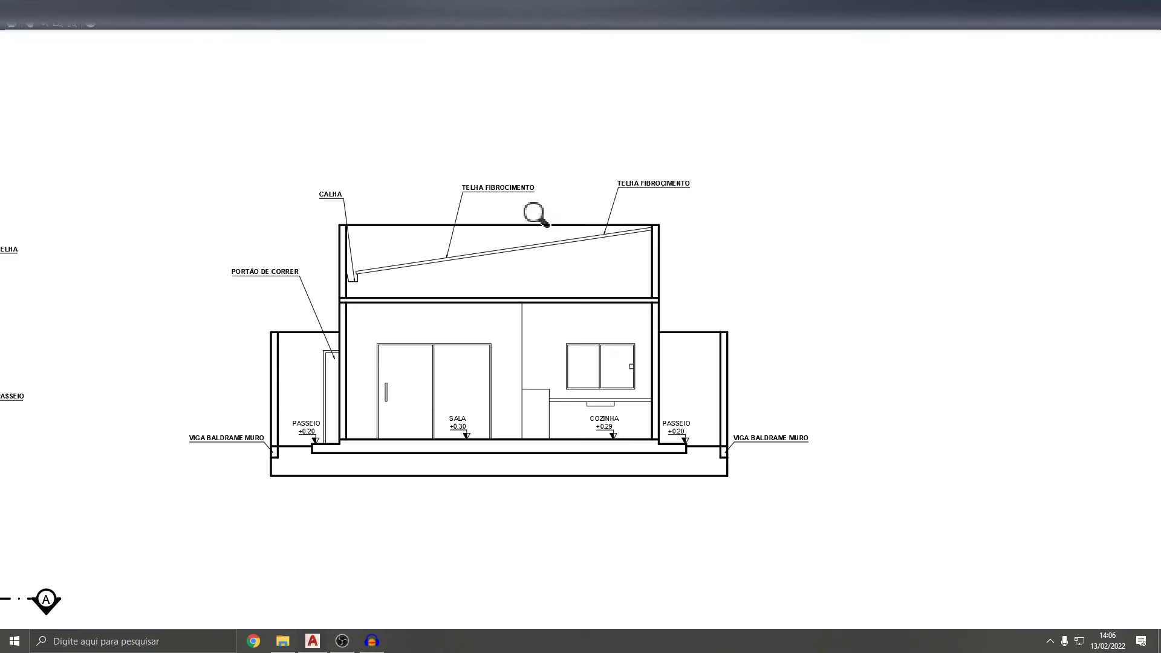
scroll(394, 381, up, 3)
scroll(428, 260, down, 5)
scroll(635, 278, up, 4)
scroll(549, 304, down, 2)
scroll(549, 305, up, 3)
scroll(682, 301, down, 2)
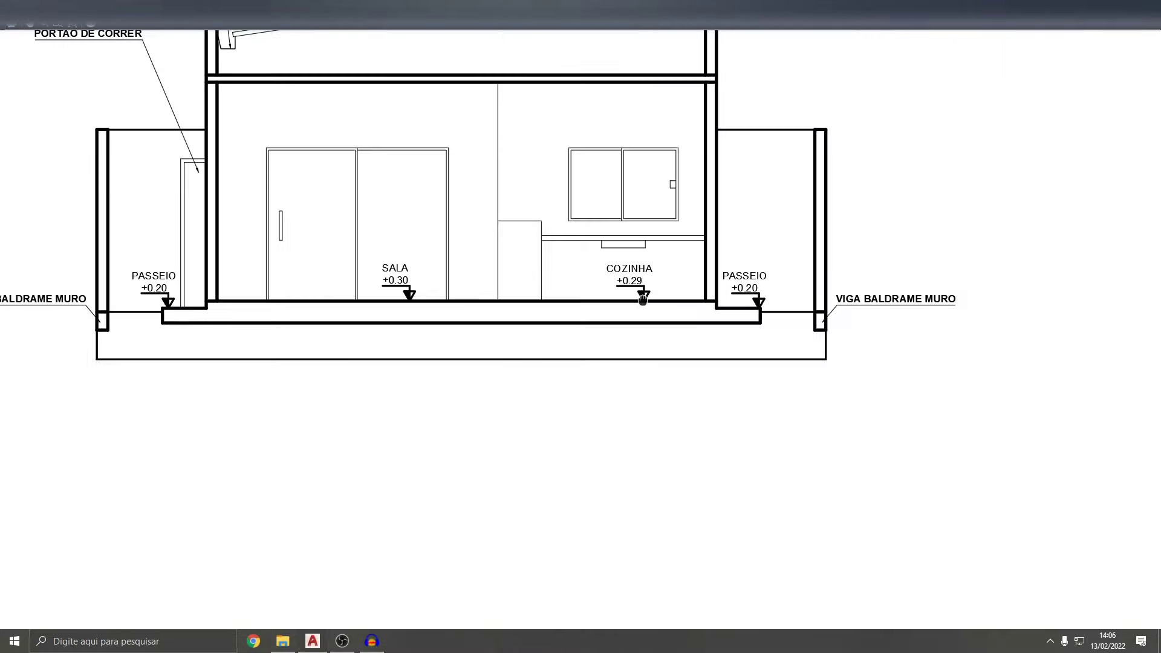
scroll(625, 311, up, 1)
scroll(557, 338, down, 2)
scroll(557, 337, down, 1)
scroll(561, 262, up, 1)
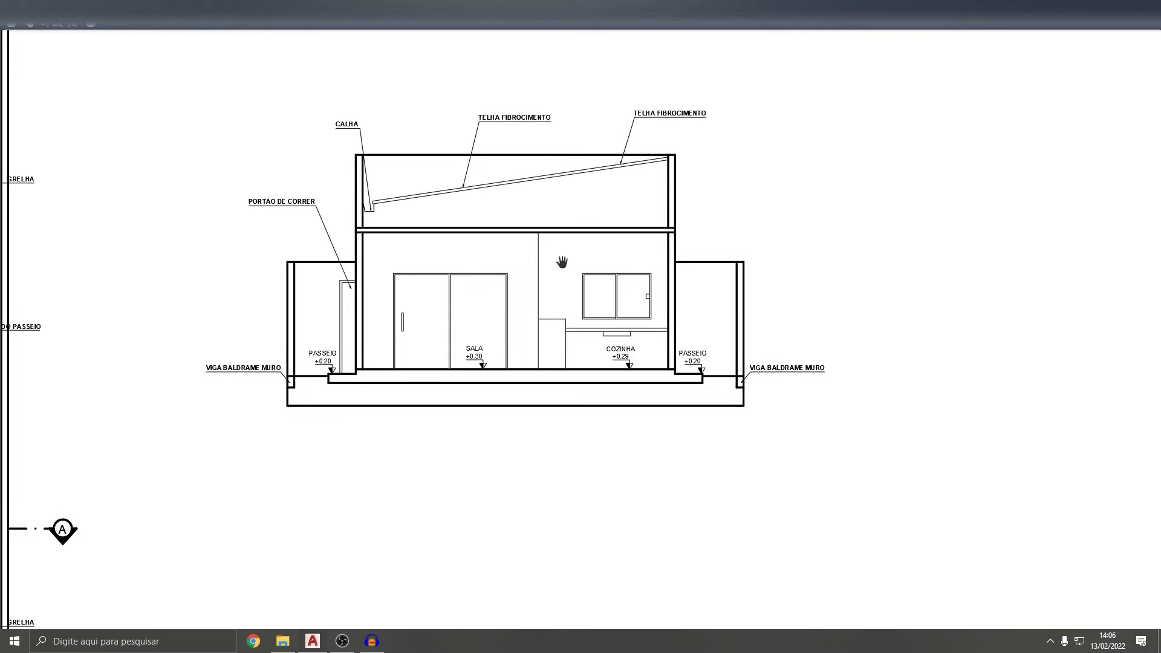
key(Escape)
key(Escape)
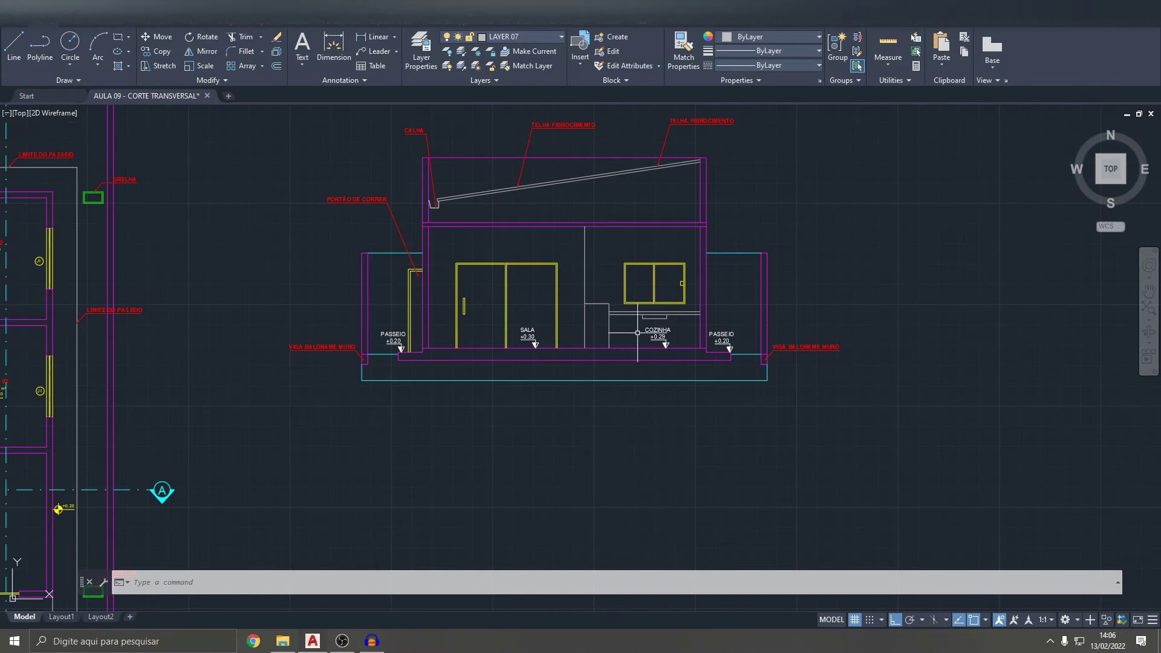
middle_drag(393, 380, 386, 316)
scroll(385, 316, up, 4)
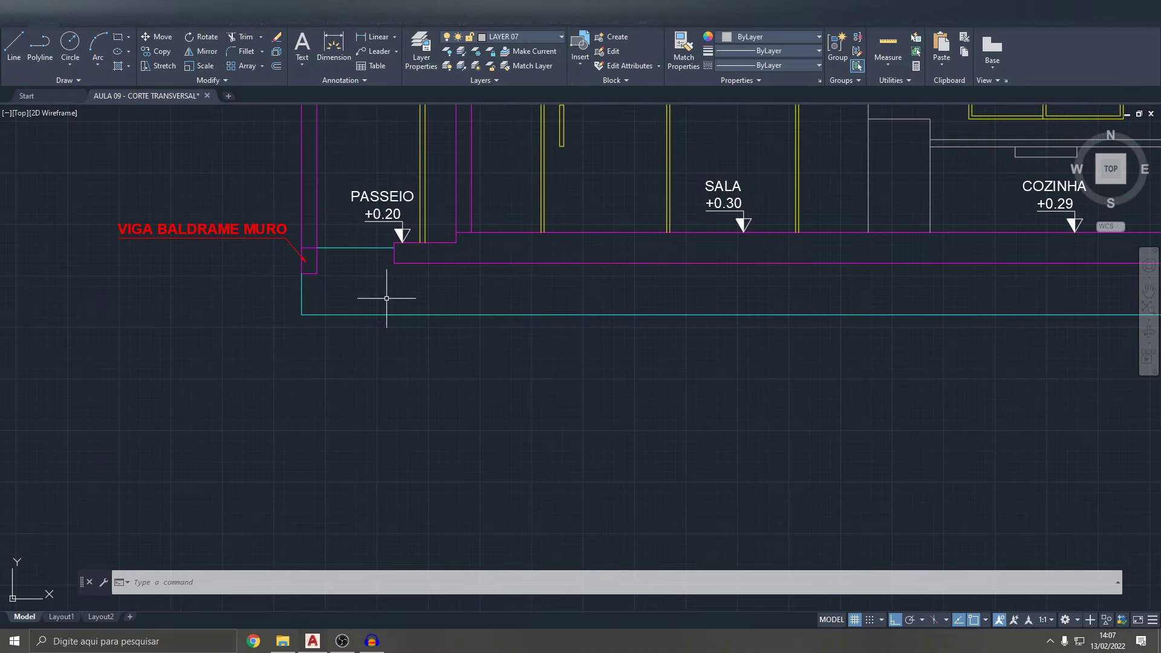
scroll(310, 247, up, 4)
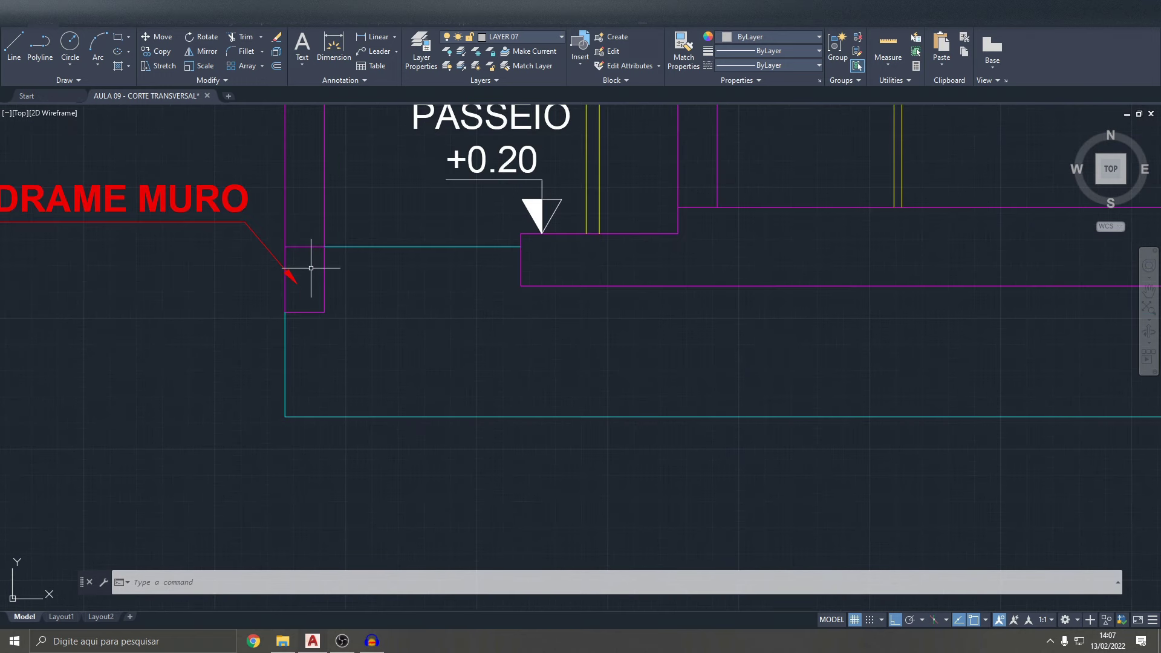
scroll(311, 268, down, 4)
scroll(666, 266, down, 2)
middle_drag(855, 259, 611, 332)
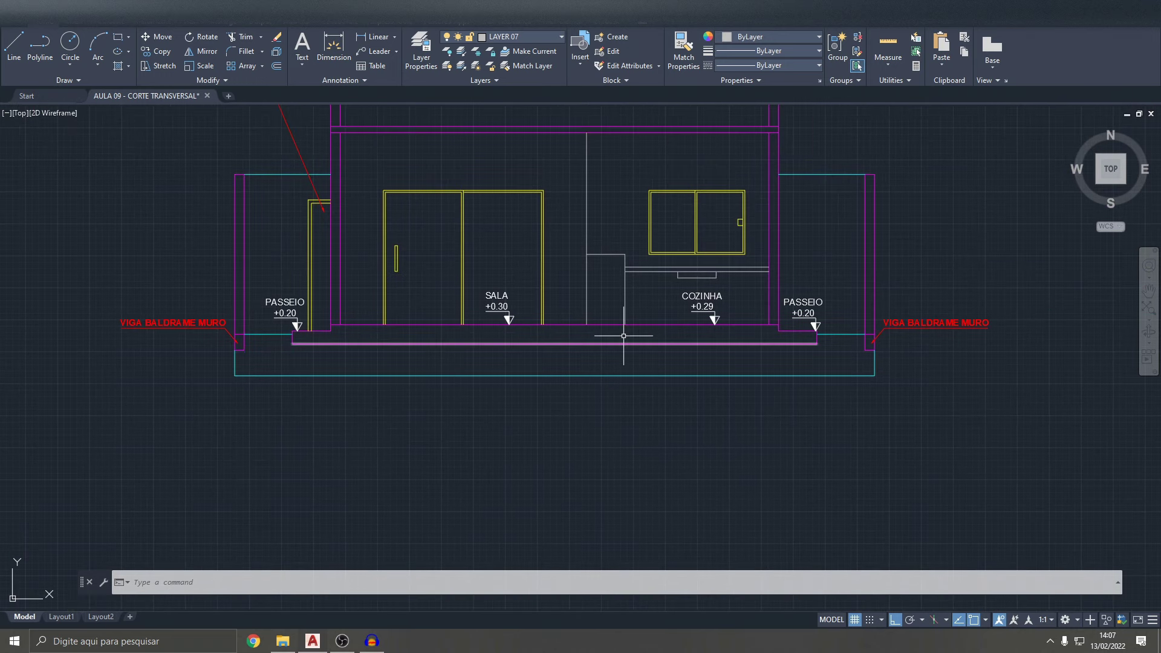
scroll(632, 335, down, 2)
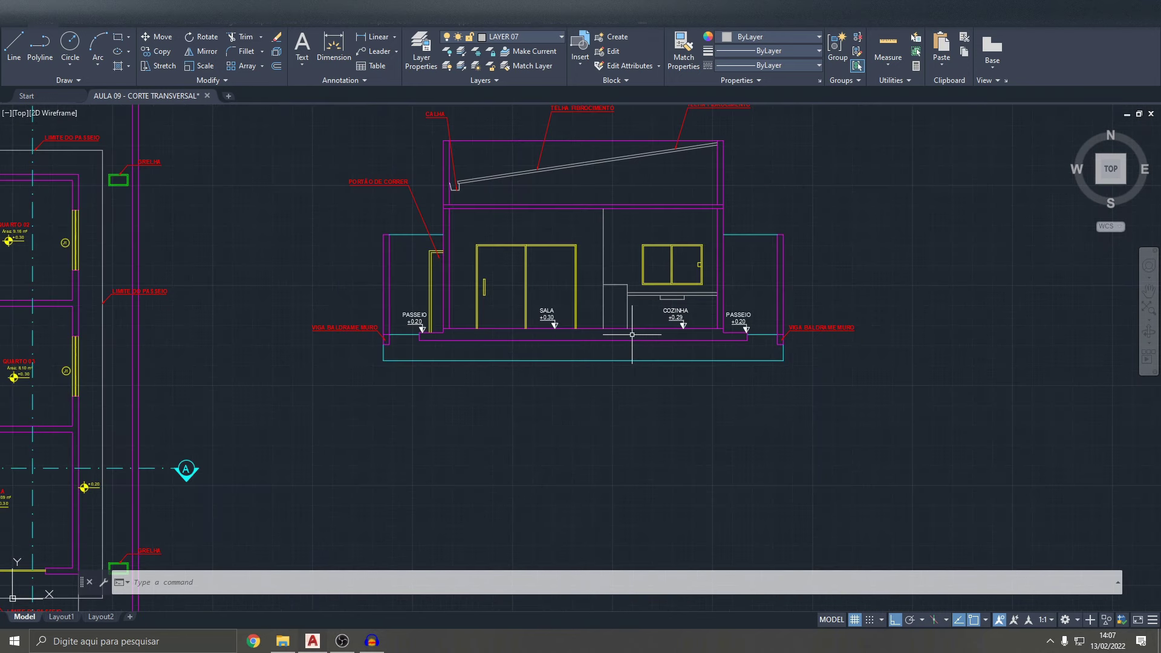
scroll(632, 334, up, 4)
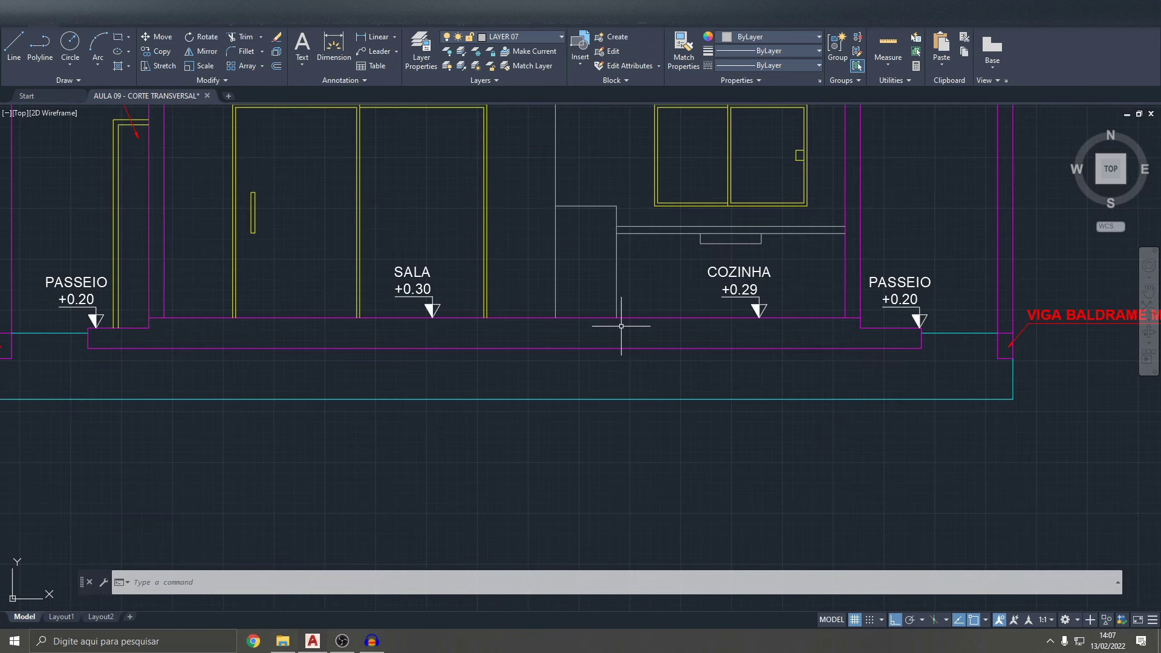
scroll(621, 326, down, 4)
middle_drag(623, 329, 630, 454)
scroll(459, 259, up, 6)
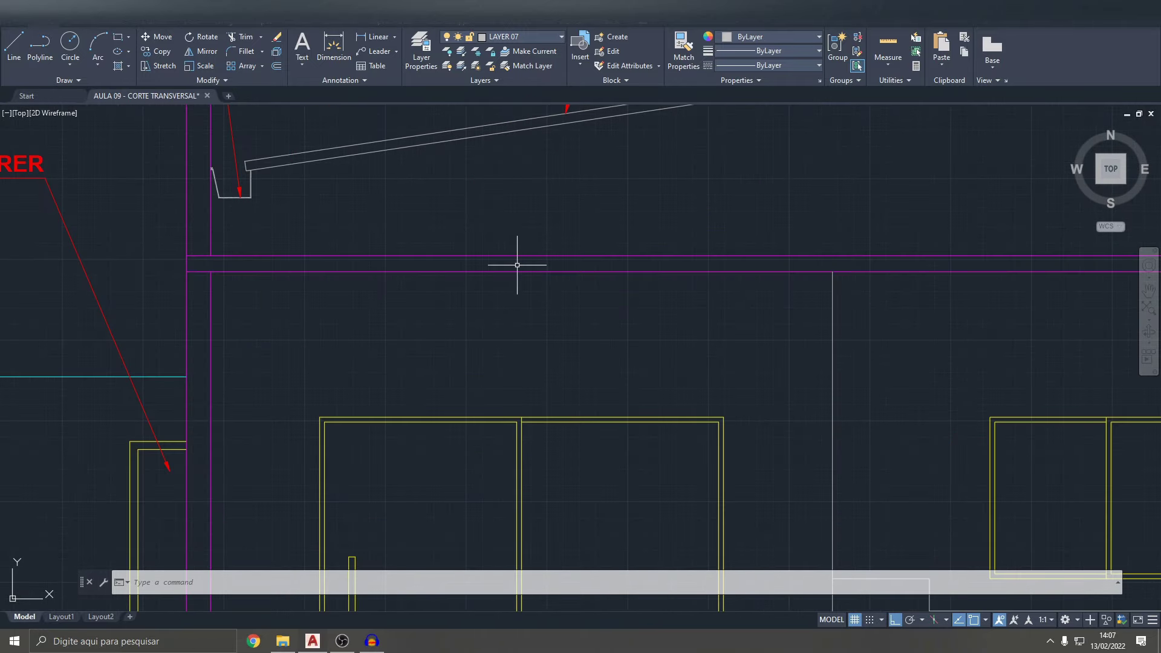
scroll(554, 263, down, 2)
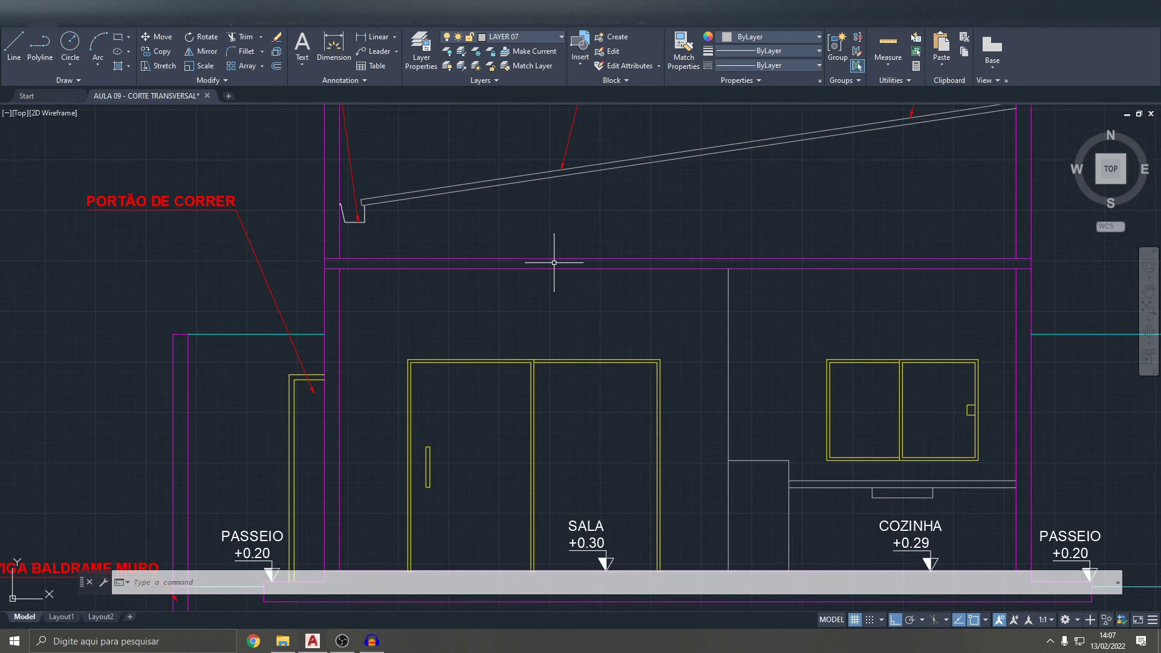
middle_drag(660, 260, 627, 117)
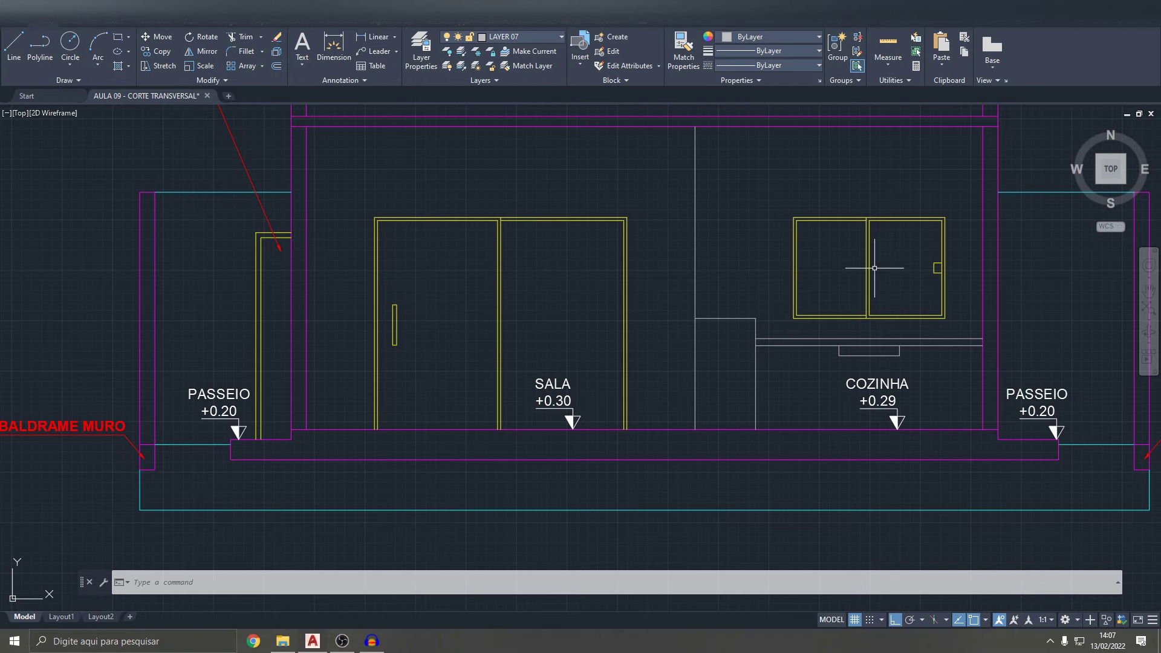
middle_drag(701, 332, 729, 251)
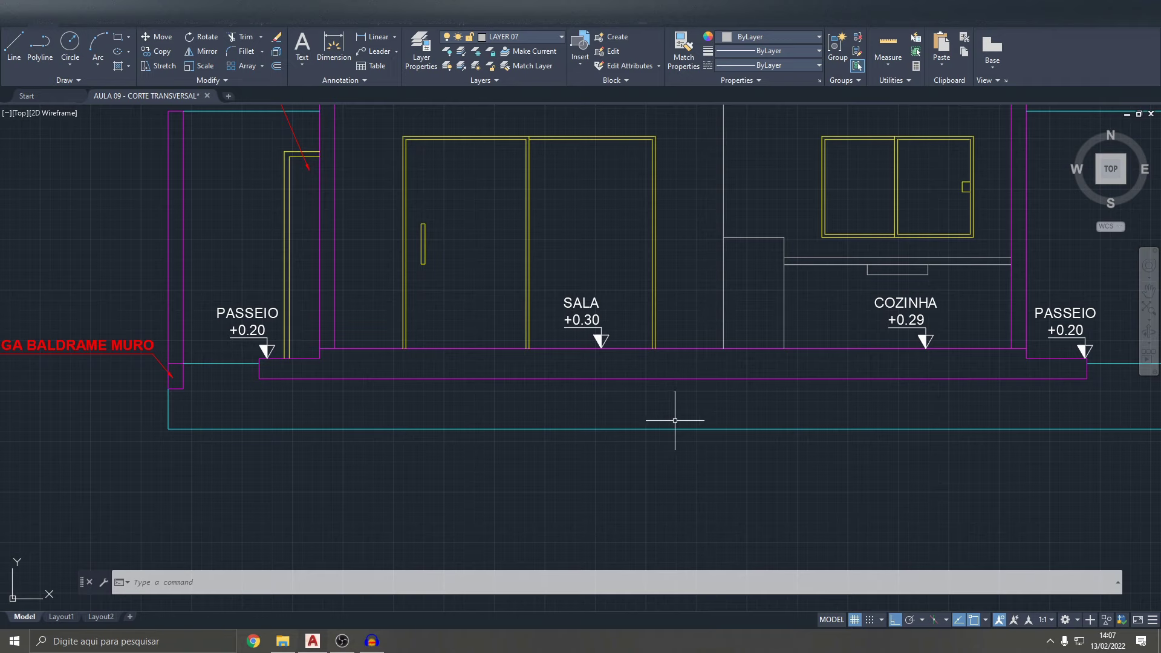
middle_drag(312, 295, 562, 332)
scroll(572, 244, up, 2)
scroll(550, 275, down, 5)
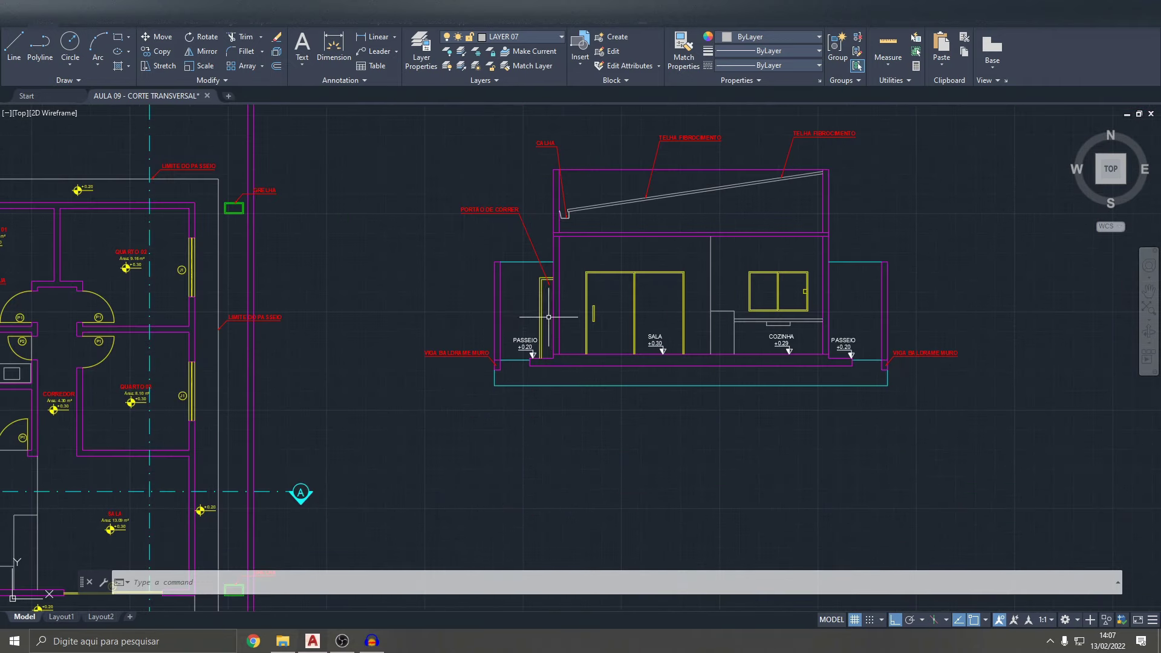
scroll(502, 337, up, 4)
scroll(483, 358, down, 5)
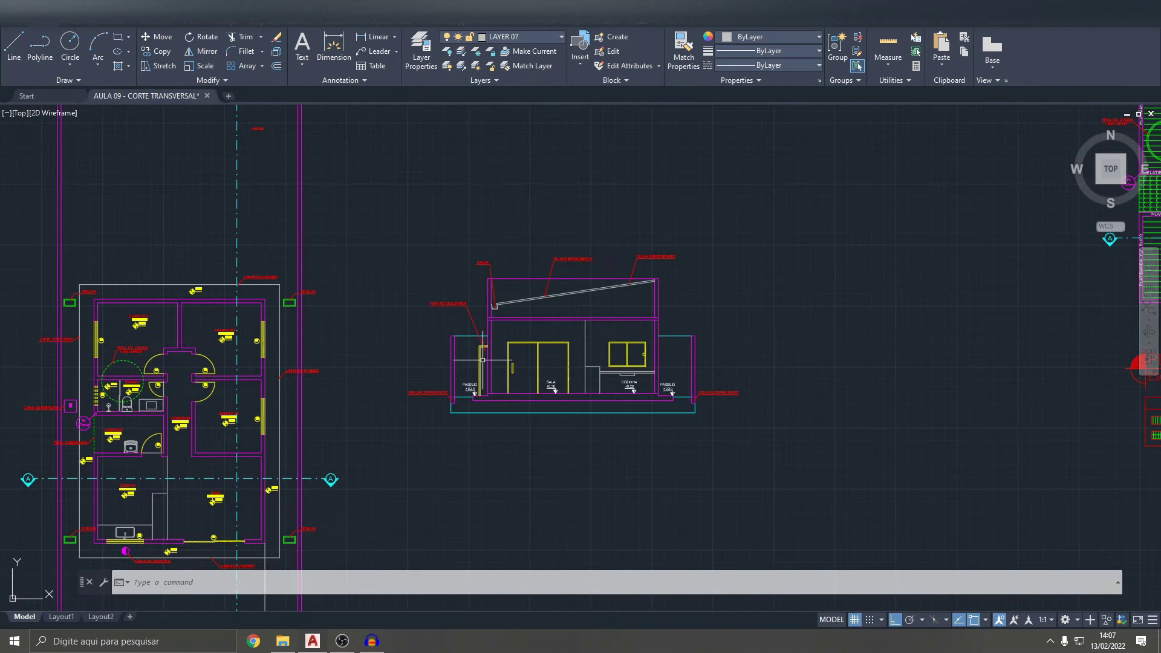
scroll(683, 280, up, 2)
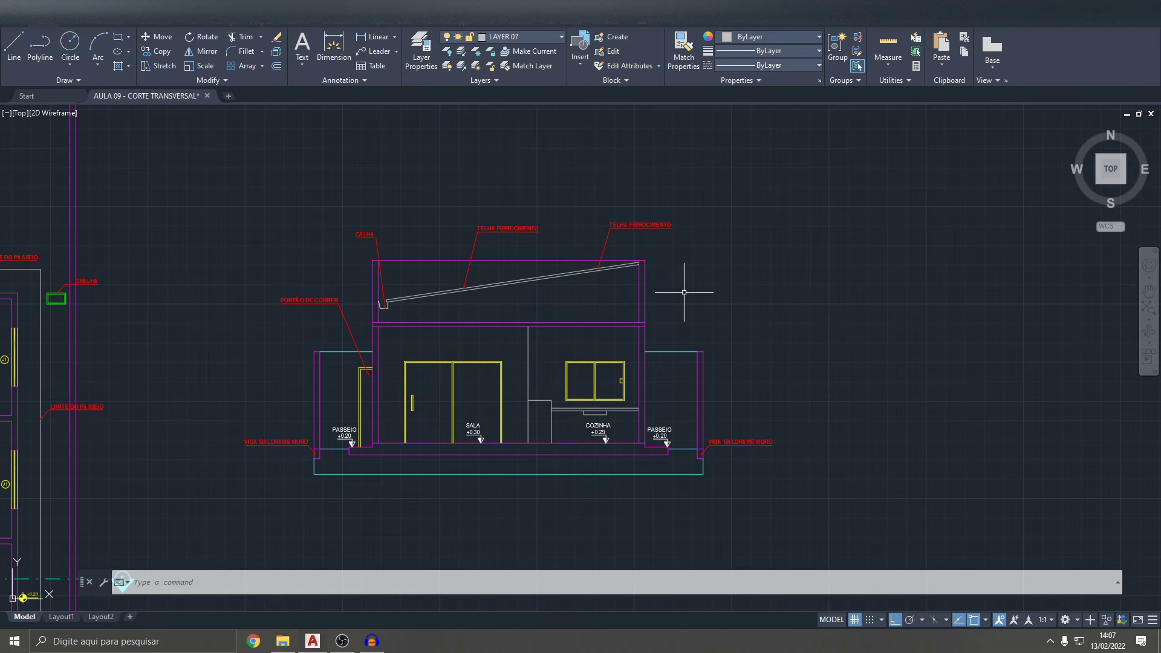
scroll(684, 292, down, 5)
key(Escape)
key(Escape)
key(Escape)
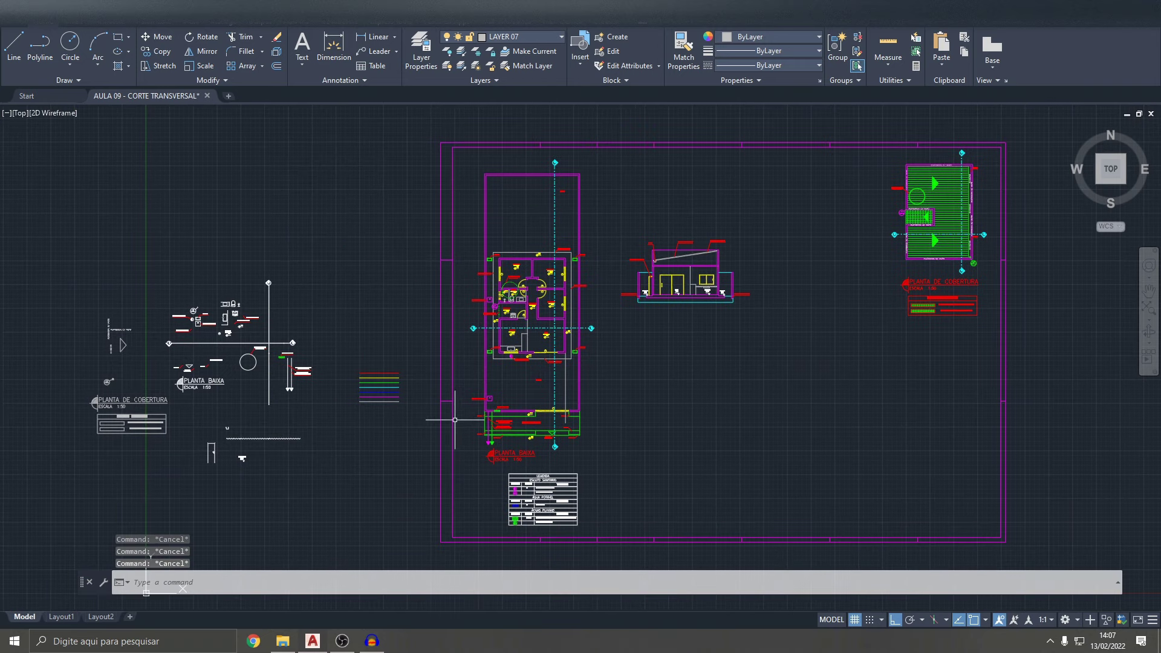
middle_drag(457, 418, 522, 365)
scroll(830, 332, up, 3)
middle_drag(778, 265, 730, 328)
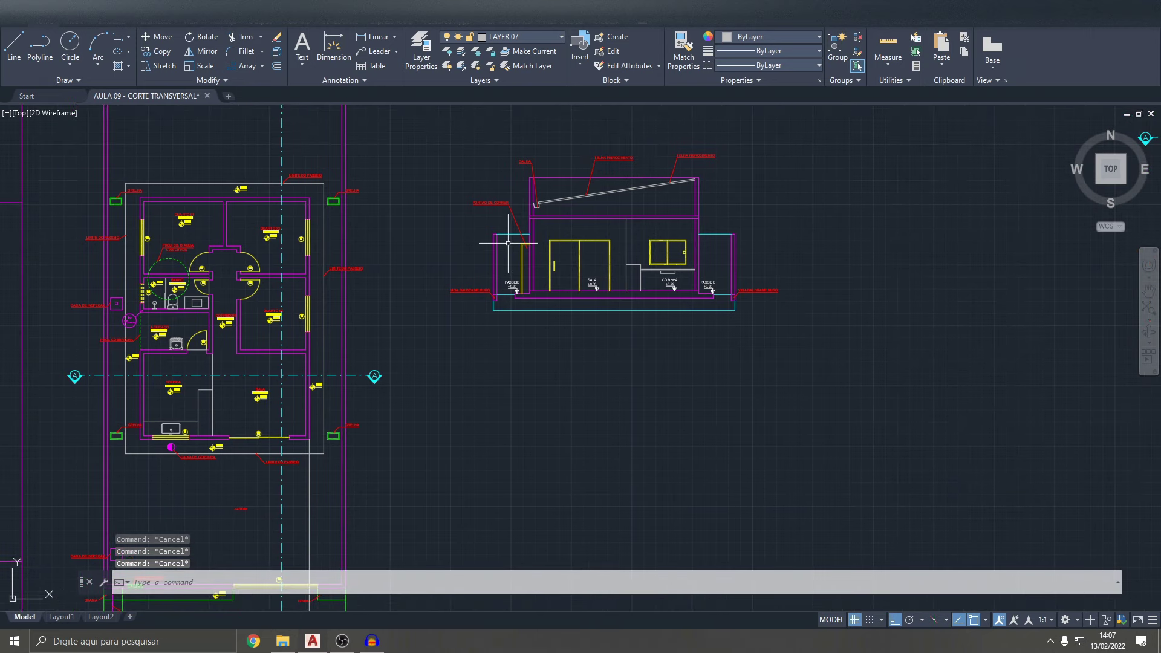
scroll(599, 249, up, 4)
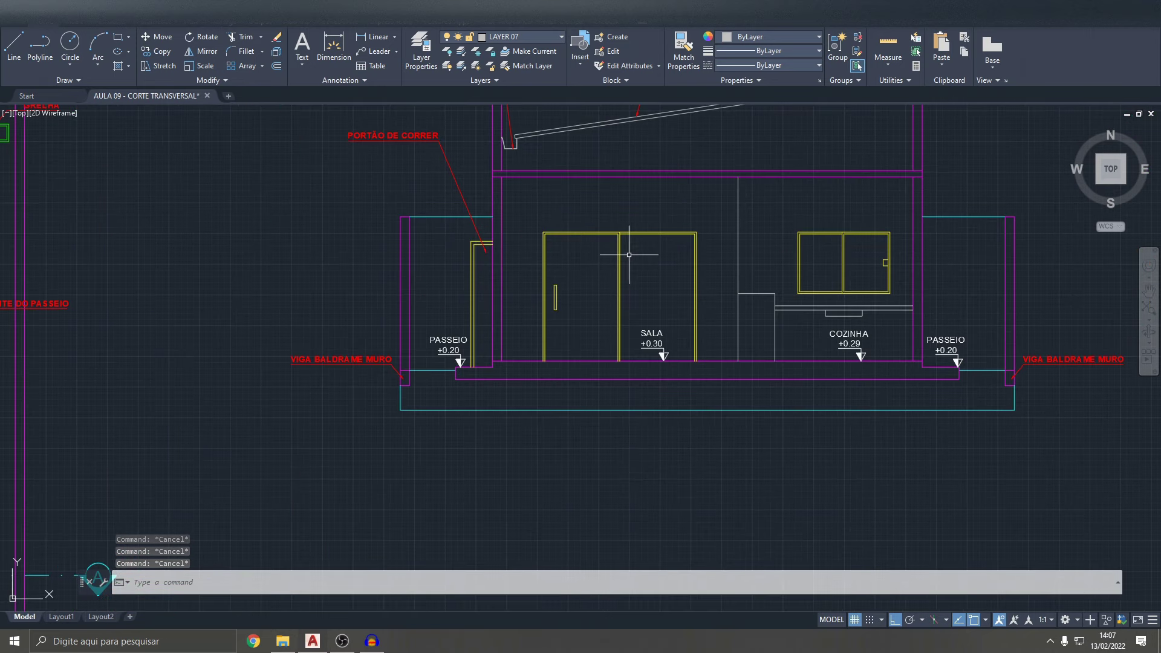
middle_drag(627, 251, 580, 326)
scroll(660, 321, down, 4)
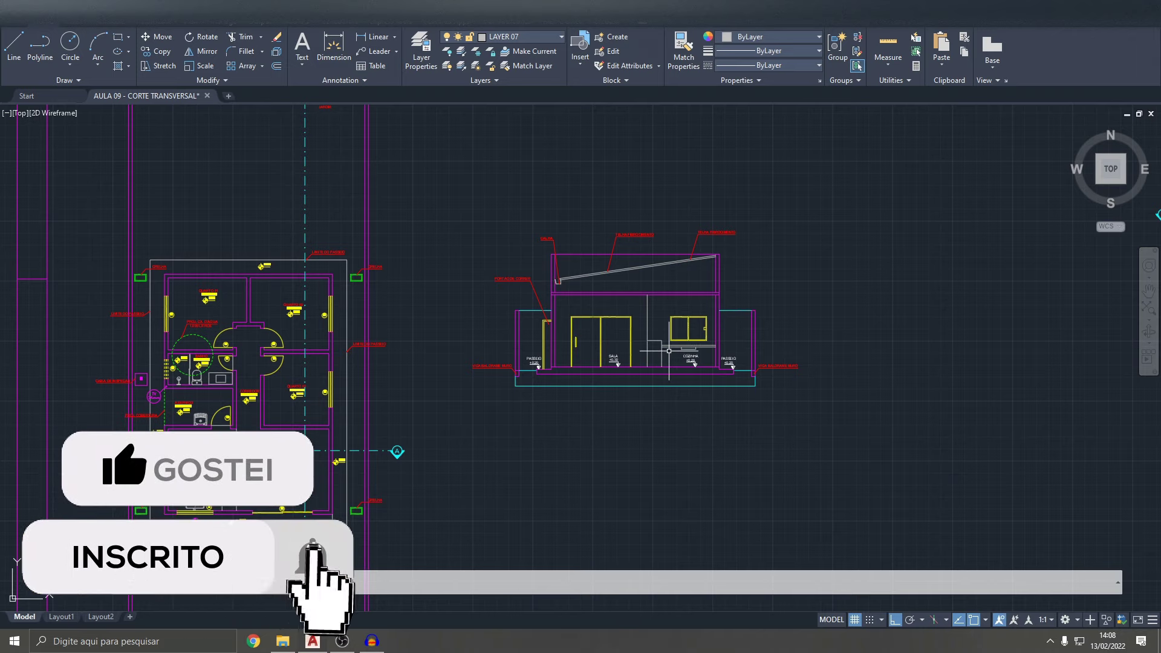
middle_drag(669, 351, 721, 321)
scroll(720, 322, down, 5)
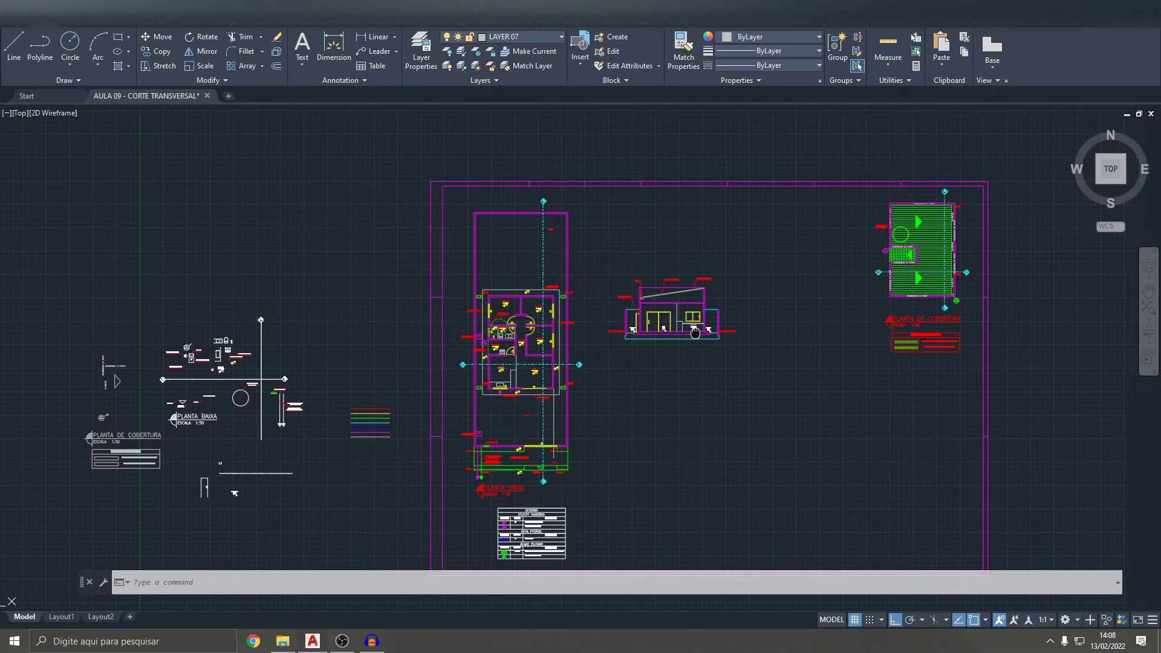